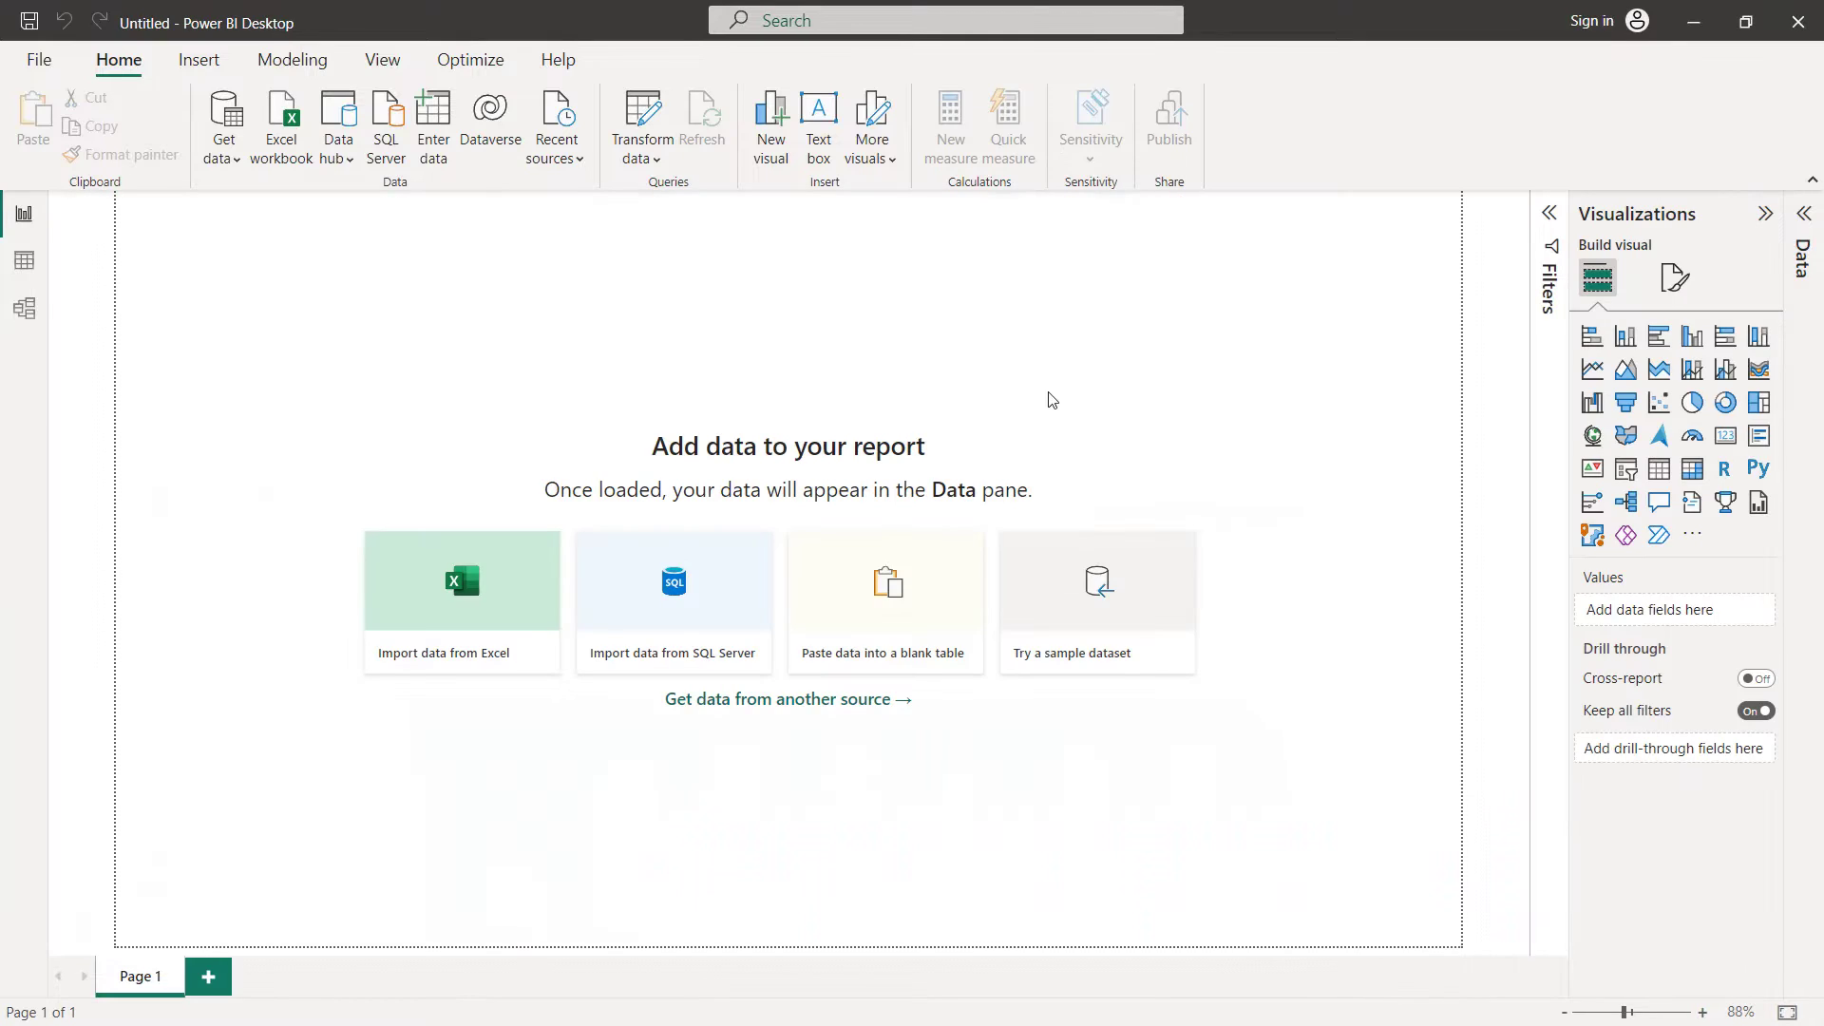
Import netflix_titles.csv as a Text/CSV data source, looking through its preview columns before loading it
{"action": "left_click", "coordinate": [237, 167]}
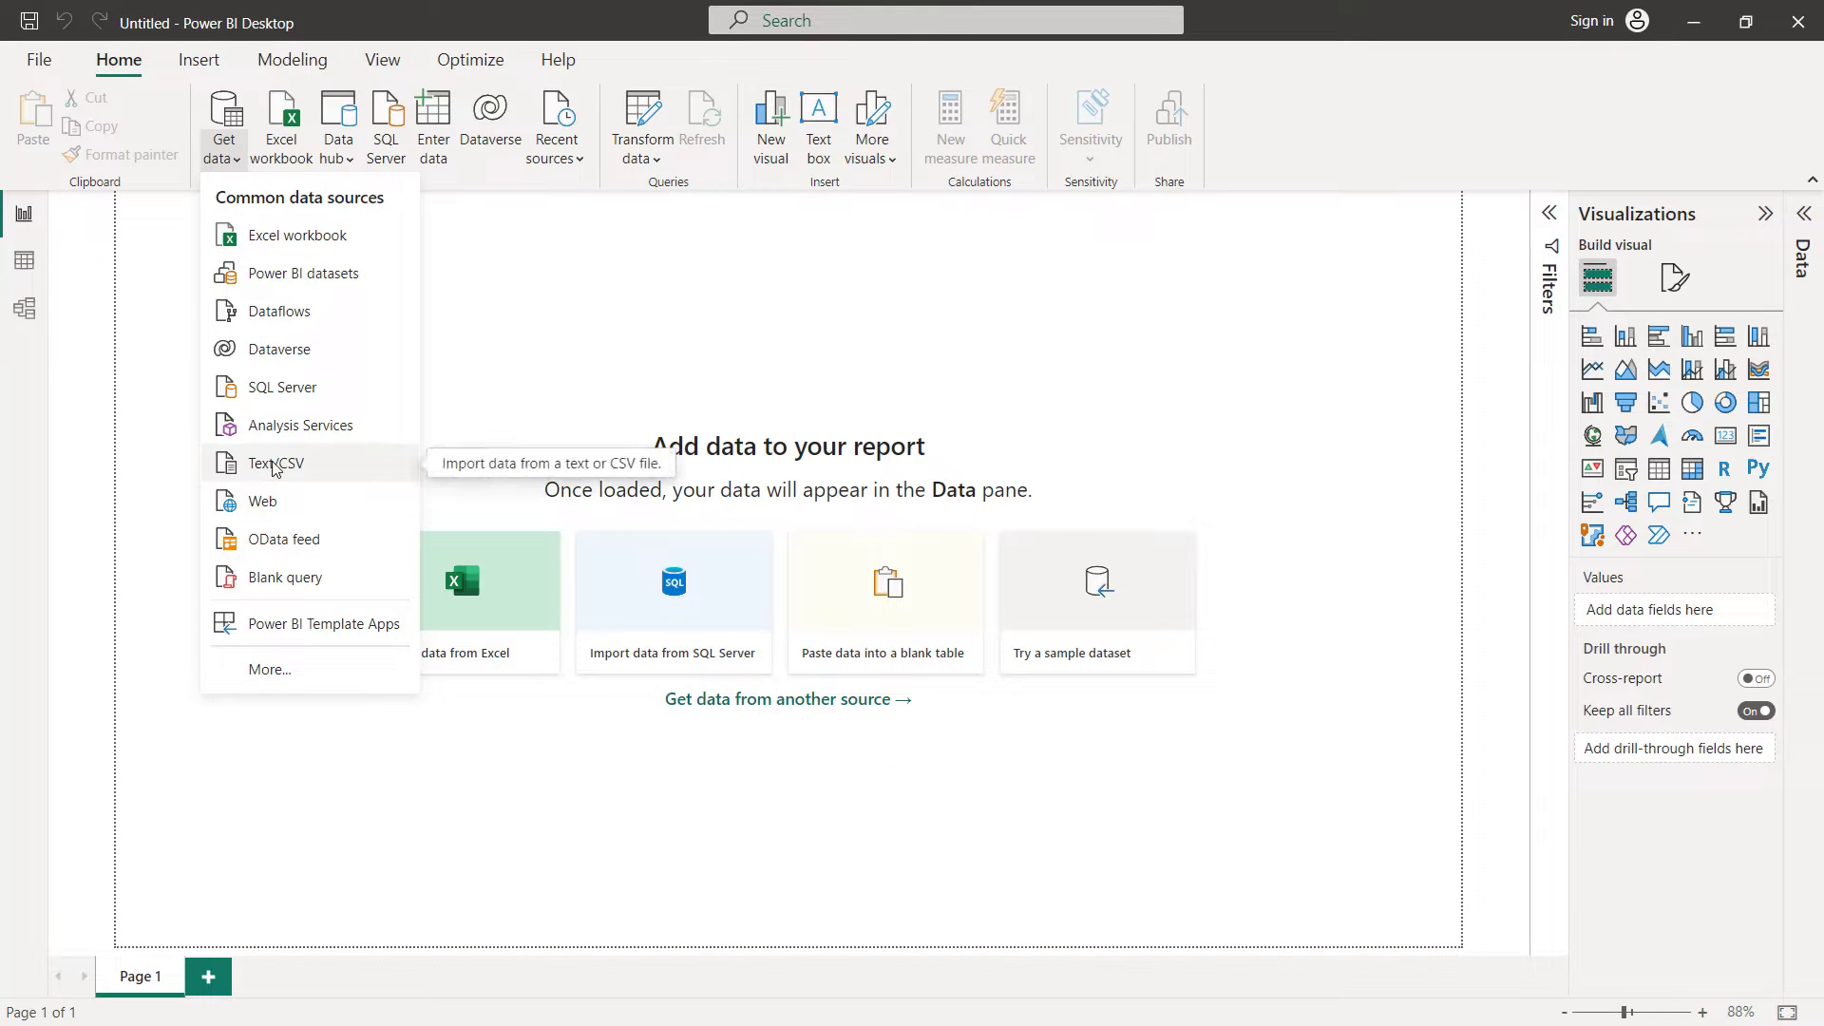
{"action": "left_click", "coordinate": [276, 464]}
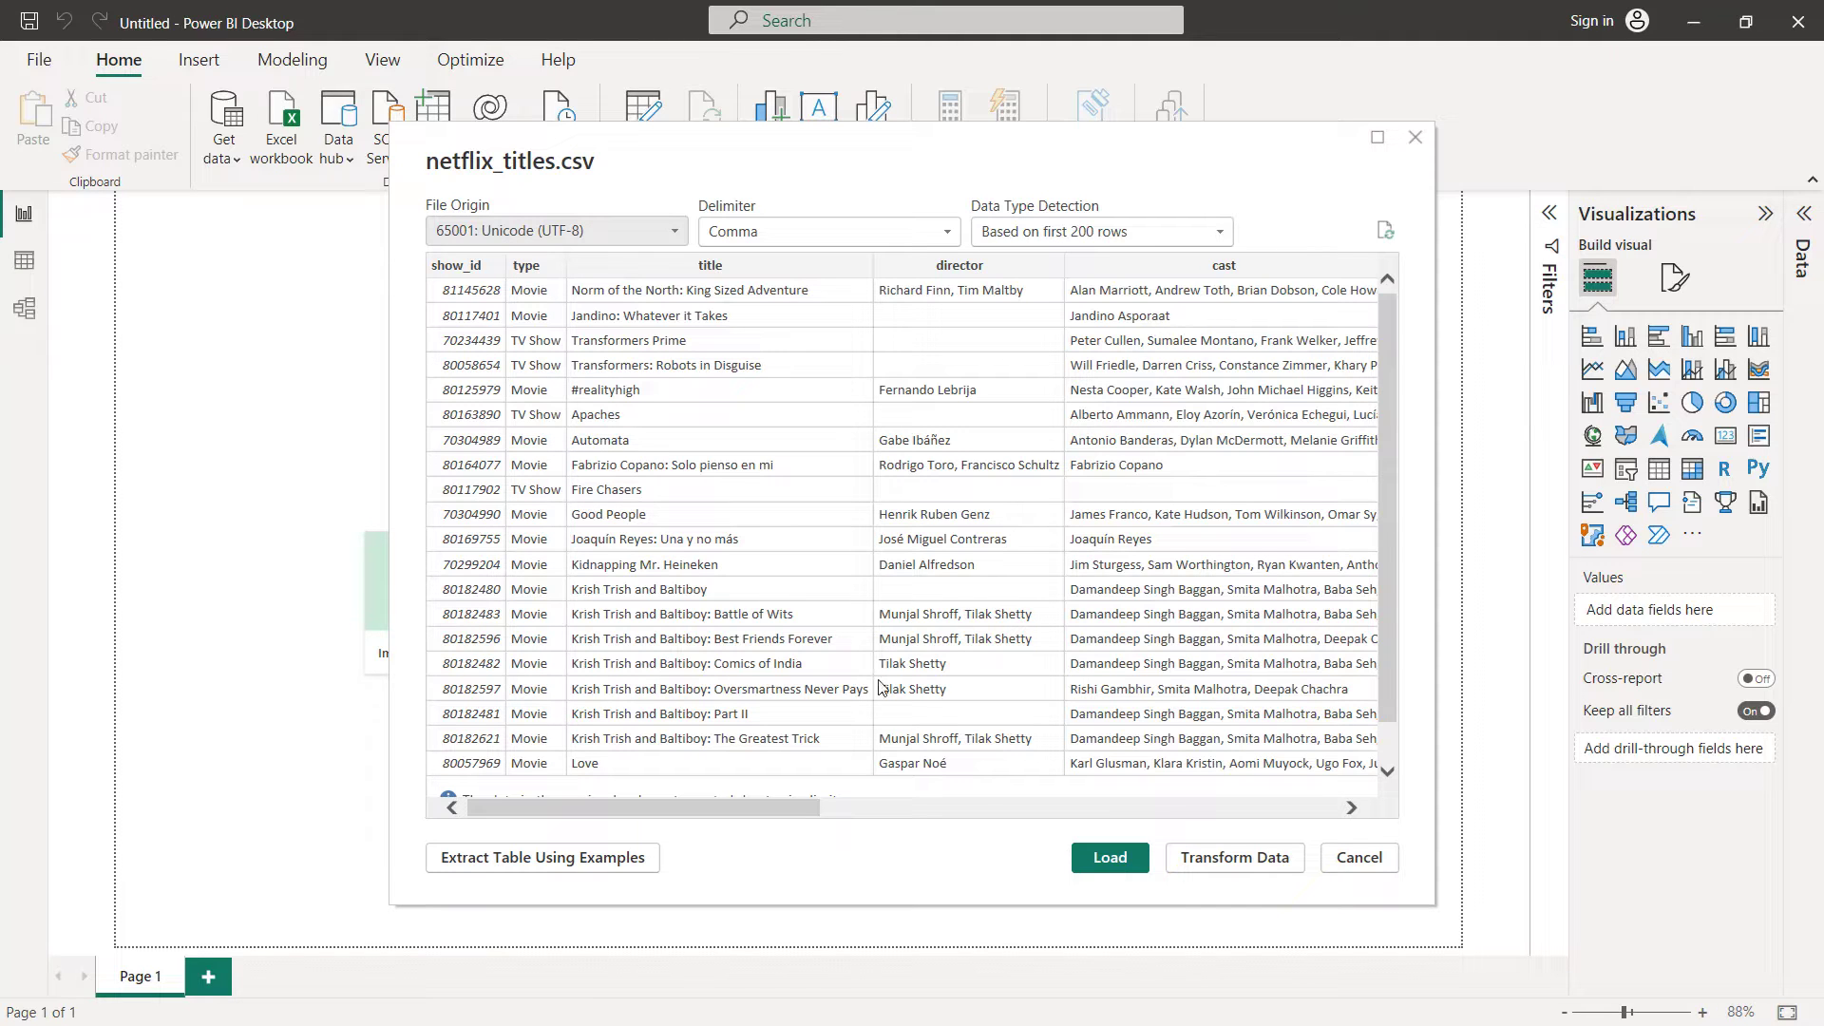
{"action": "left_click_drag", "start_coordinate": [784, 814], "coordinate": [986, 812]}
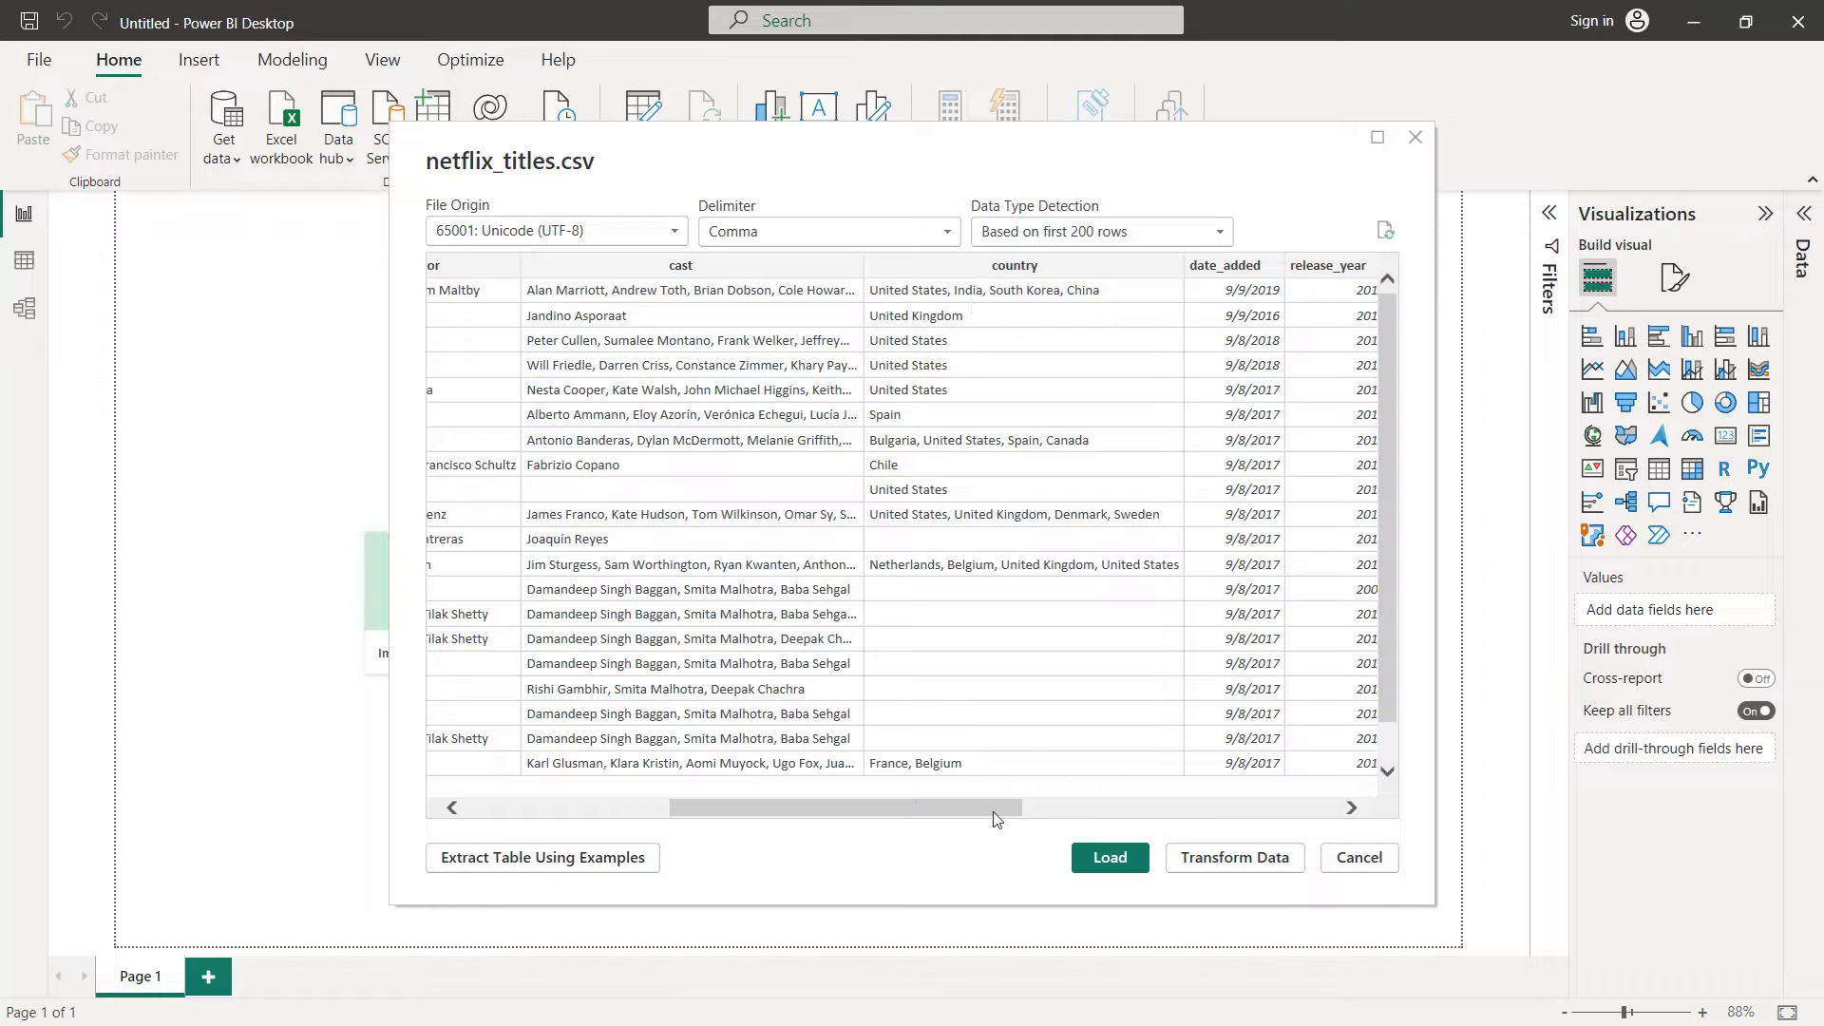
{"action": "left_click_drag", "start_coordinate": [993, 811], "coordinate": [1227, 810]}
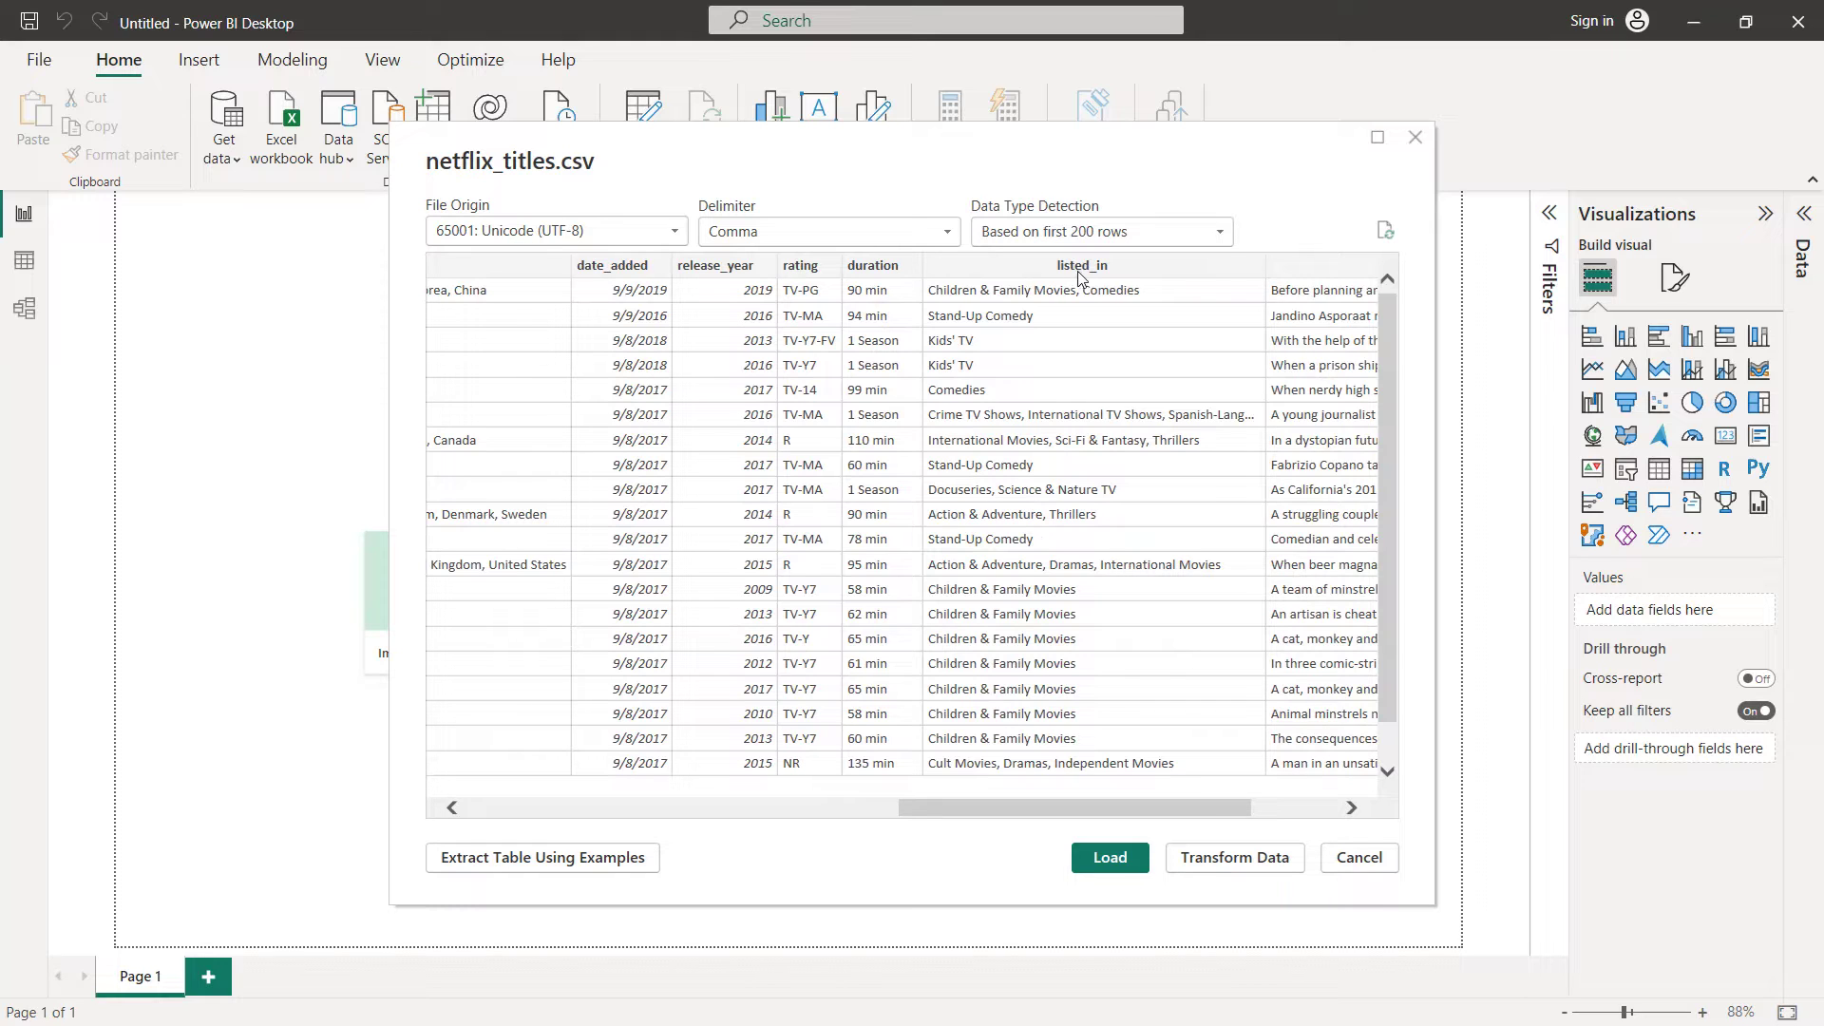
{"action": "left_click_drag", "start_coordinate": [1157, 809], "coordinate": [1243, 809]}
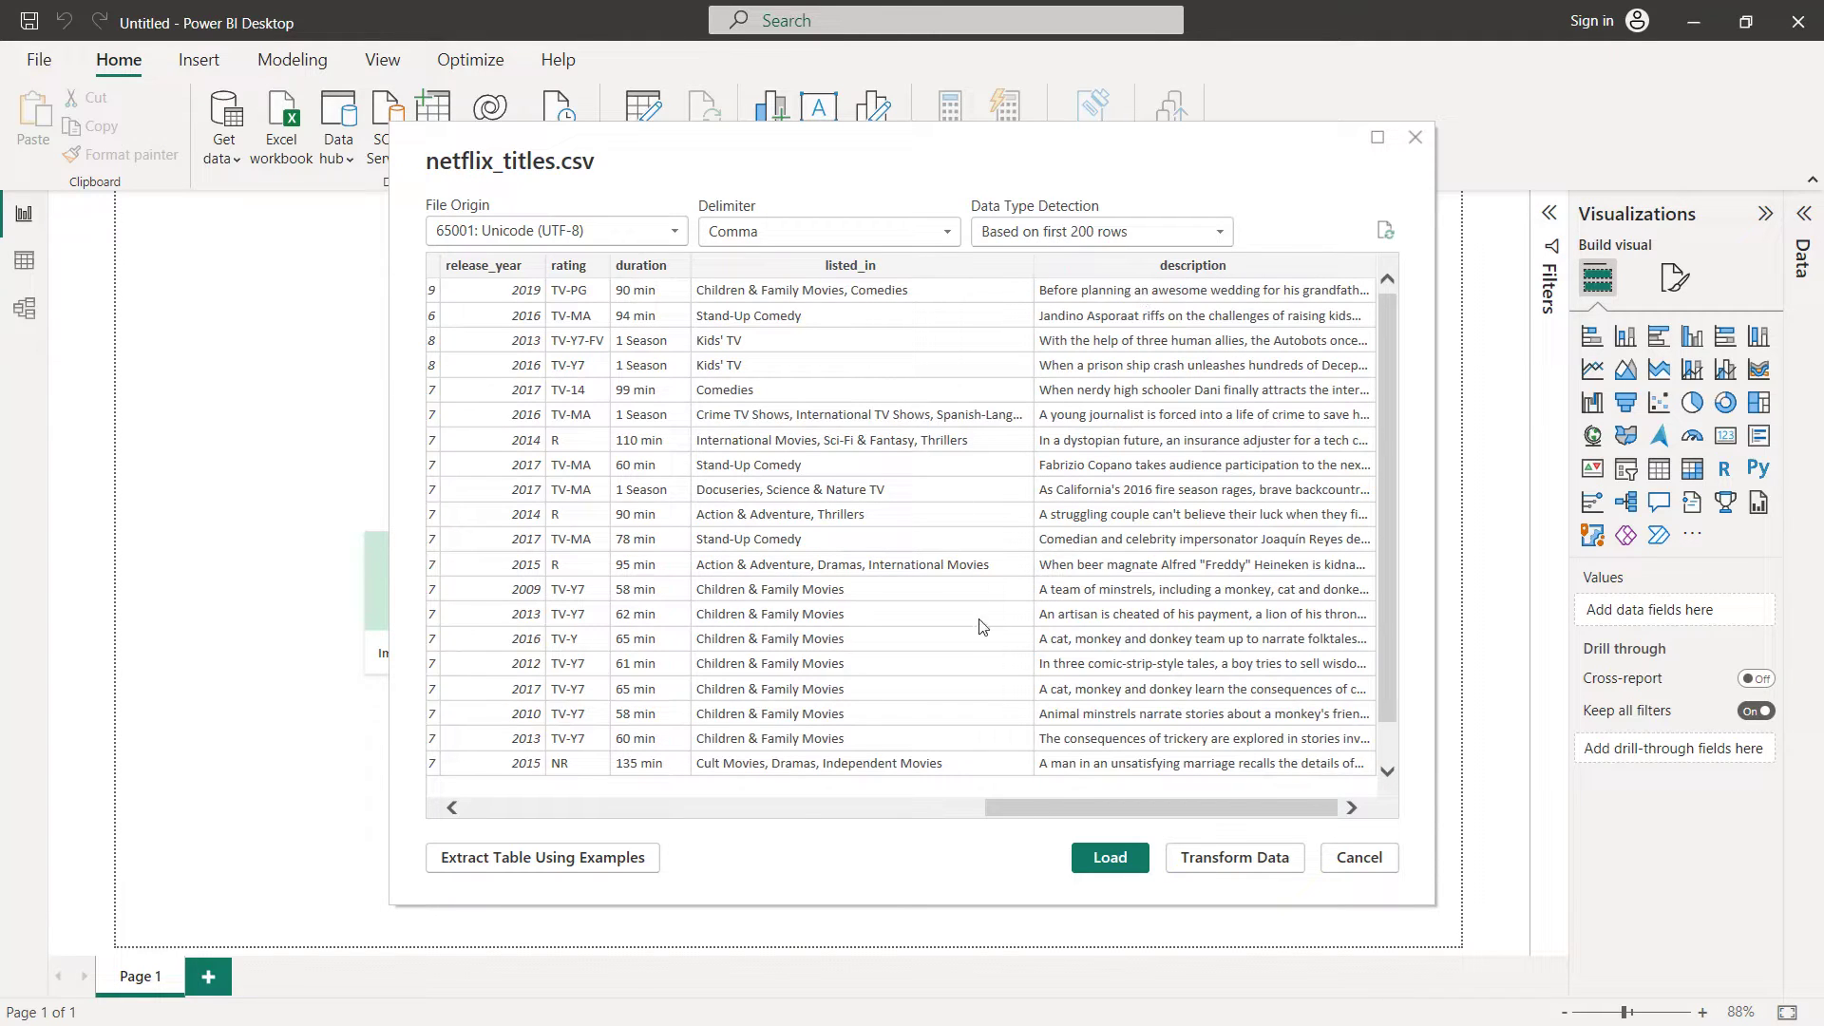
{"action": "left_click", "coordinate": [1084, 854]}
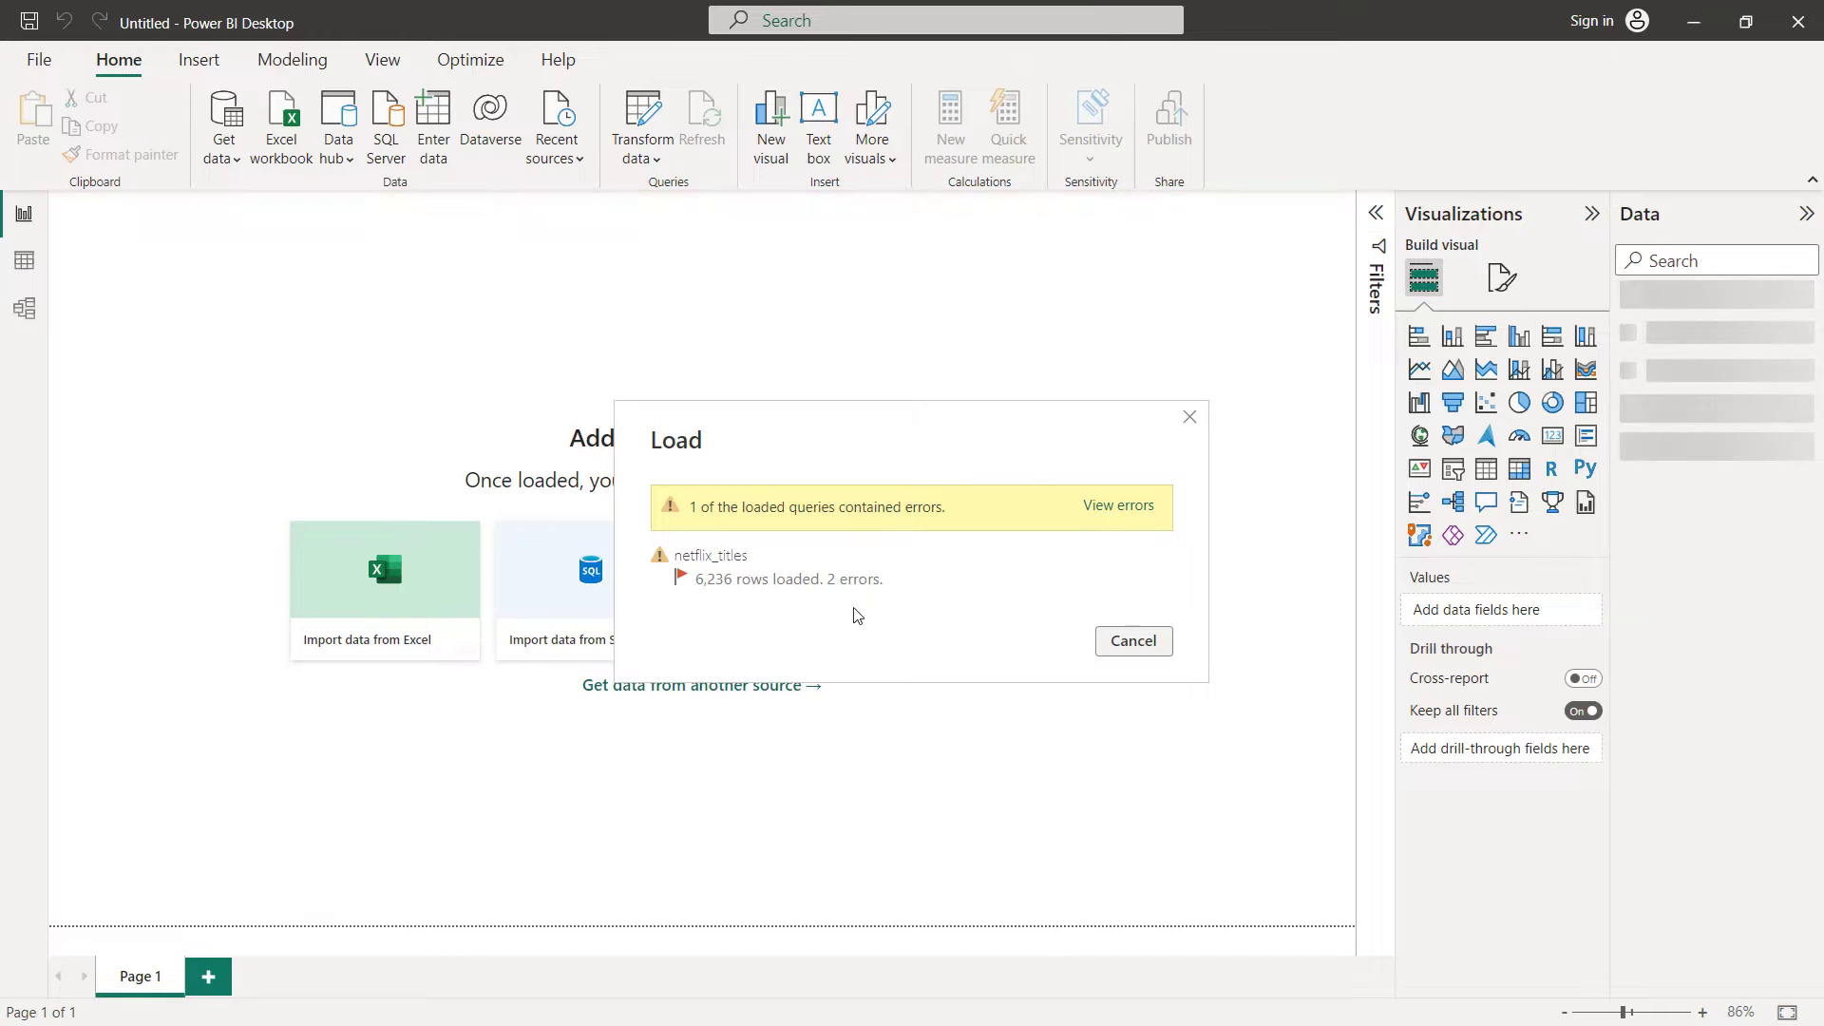
Remove the error rows from the "Errors in netflix_titles" query, apply the changes, and look over the loaded table
{"action": "left_click", "coordinate": [1117, 506]}
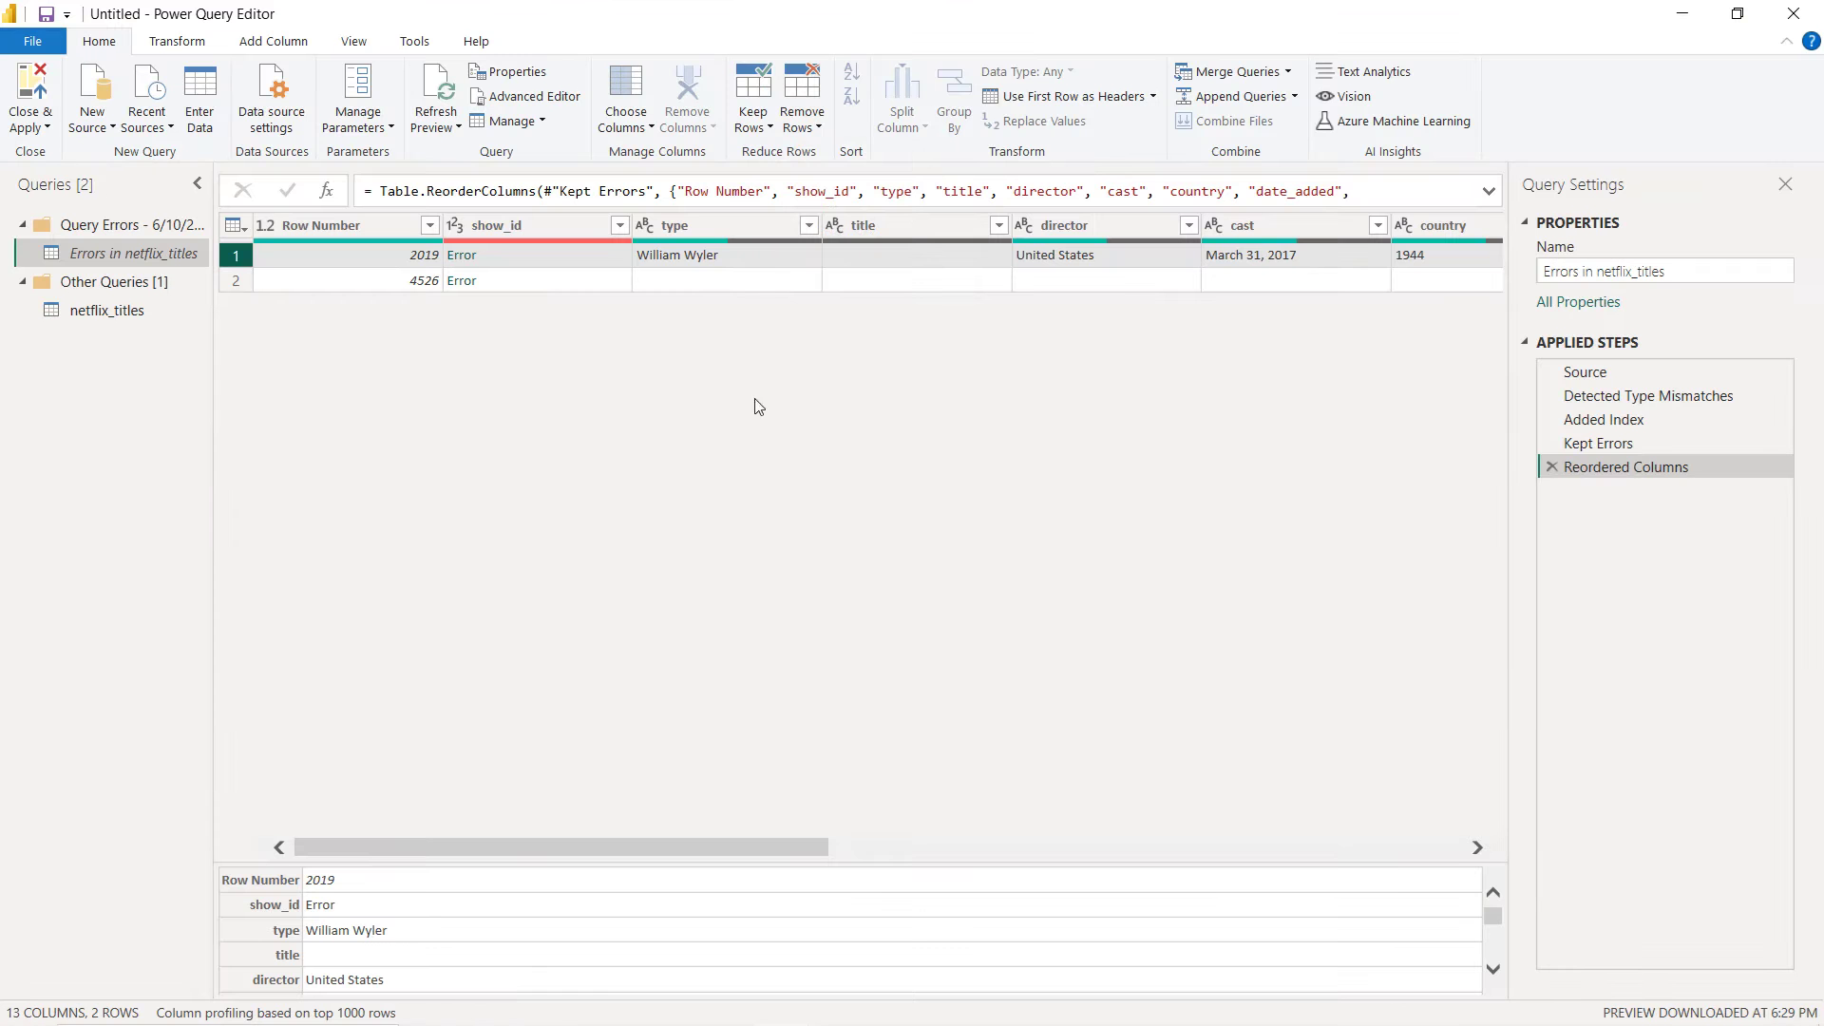
{"action": "left_click", "coordinate": [817, 134]}
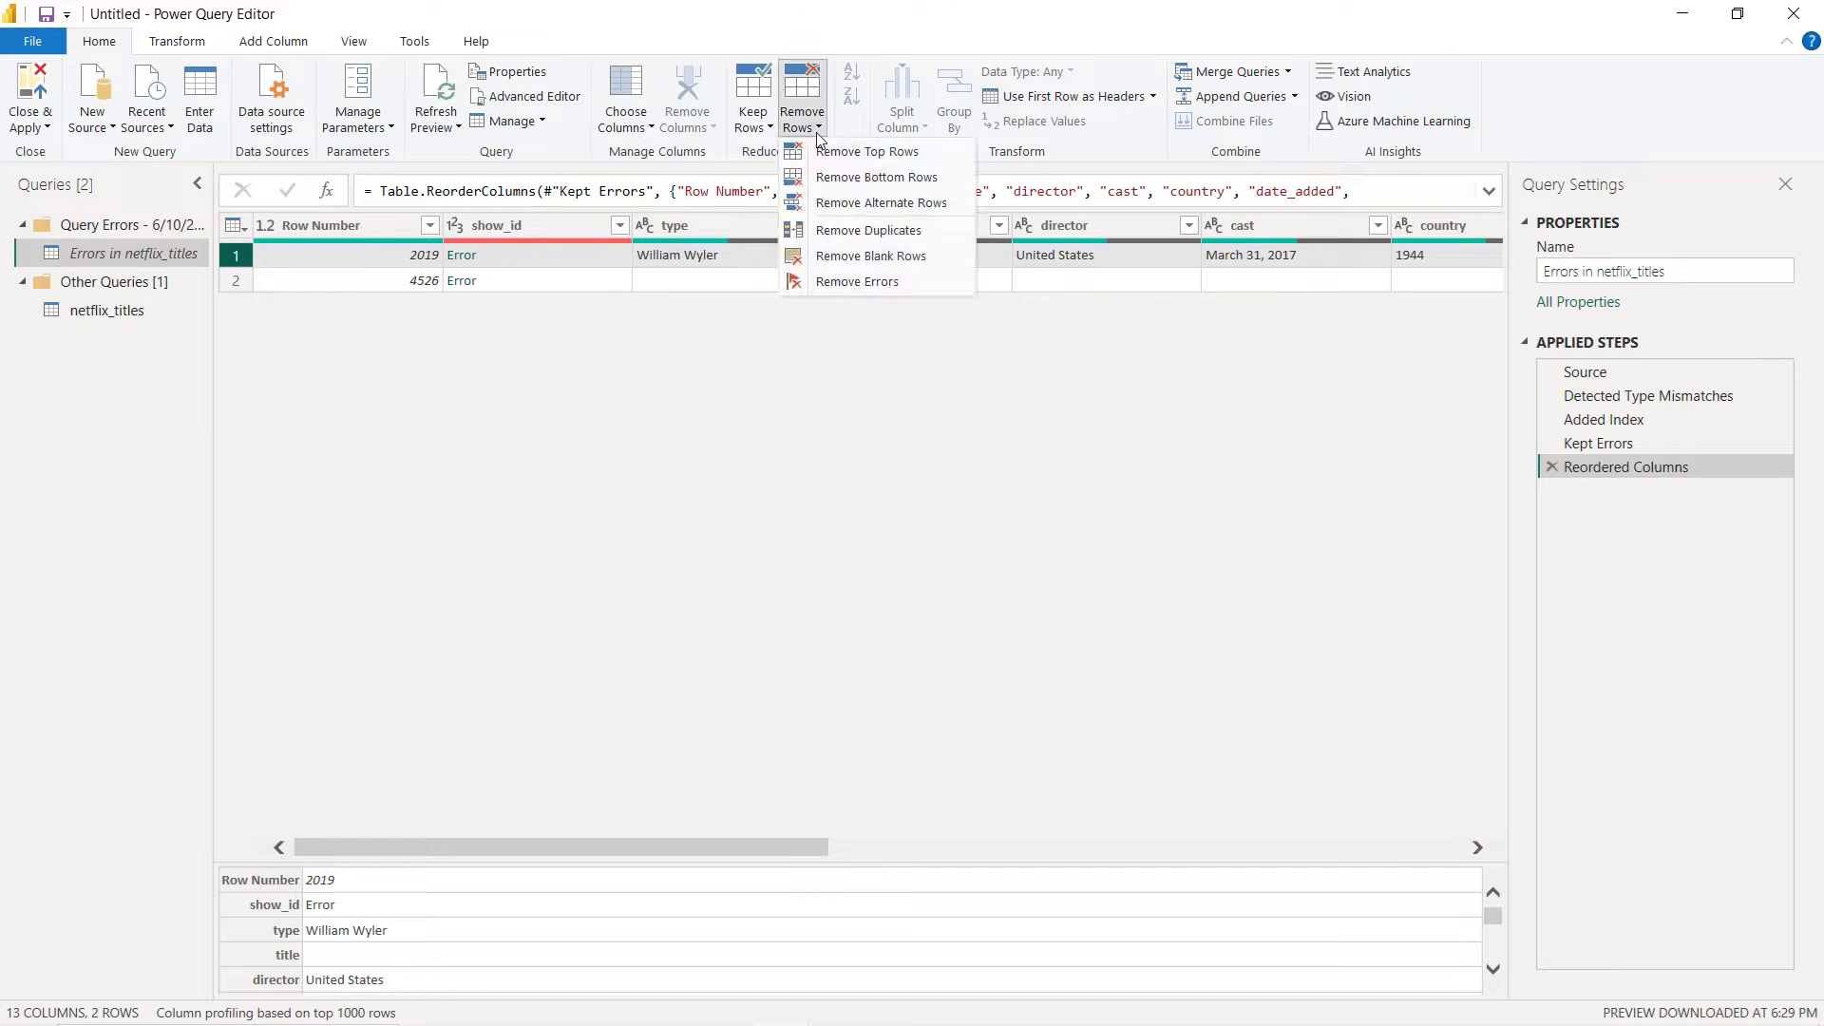
{"action": "left_click", "coordinate": [858, 283]}
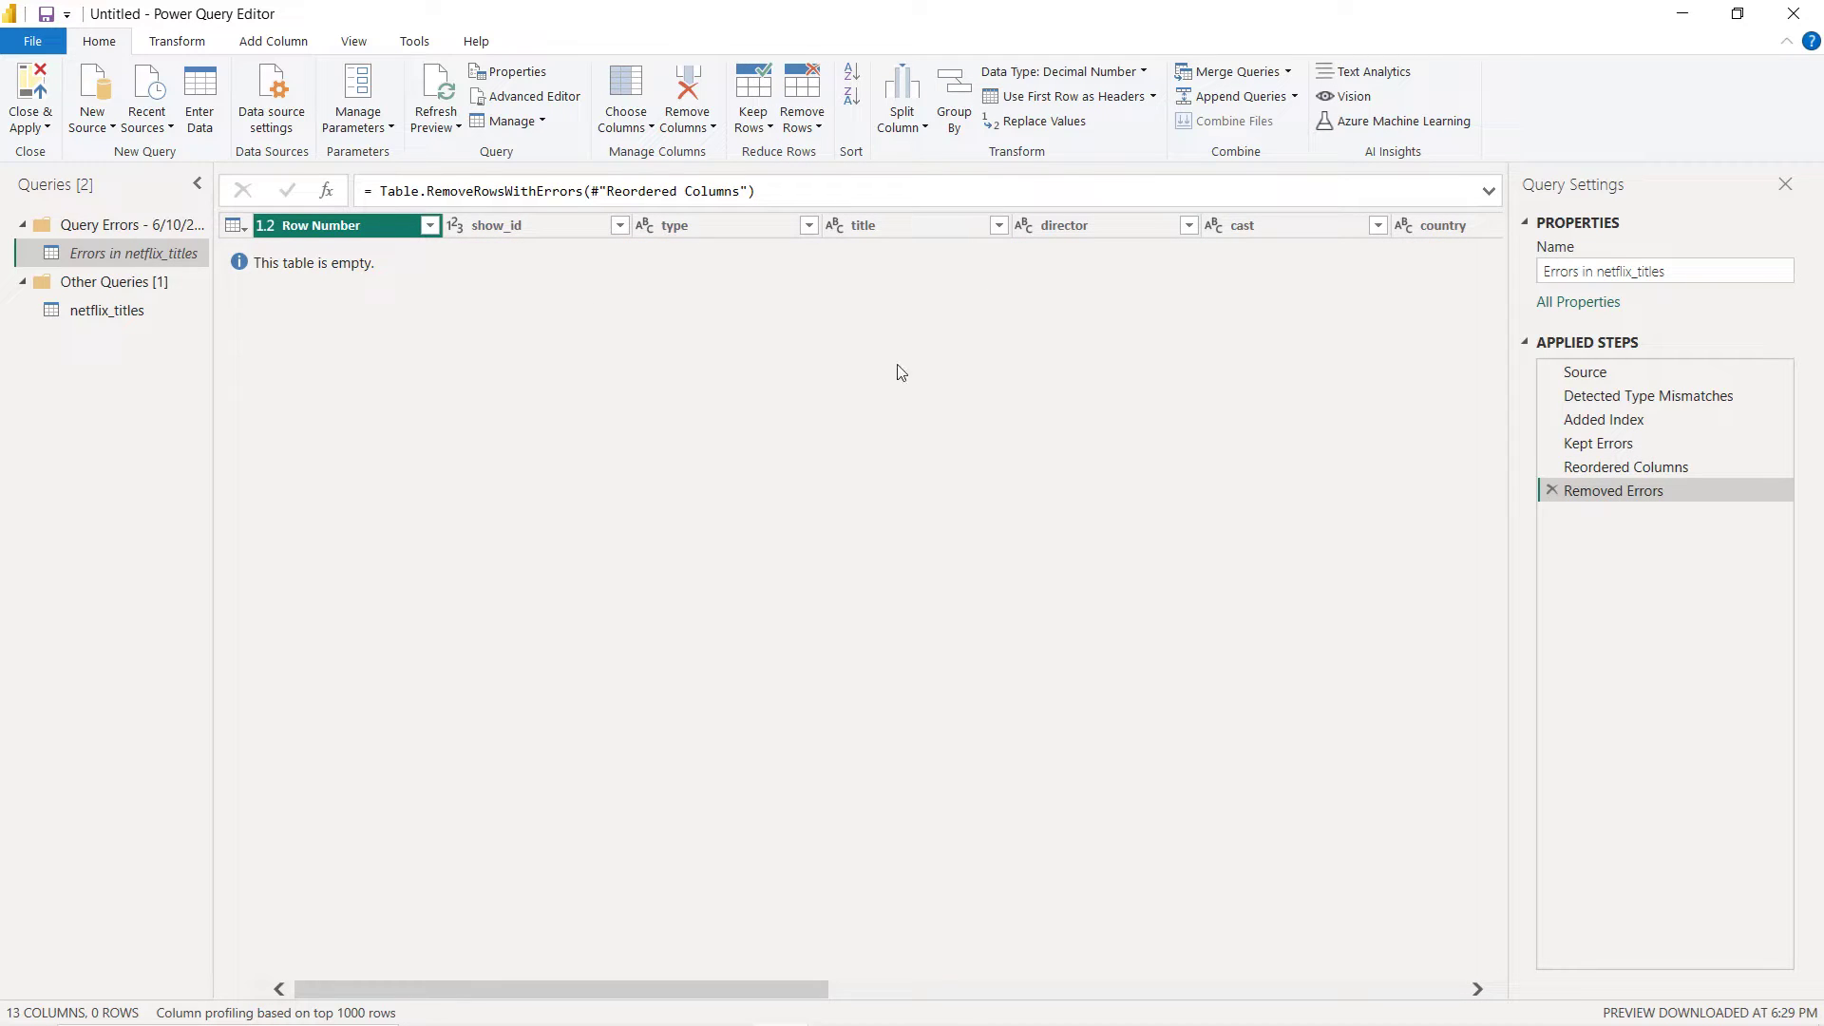
{"action": "left_click", "coordinate": [1789, 19]}
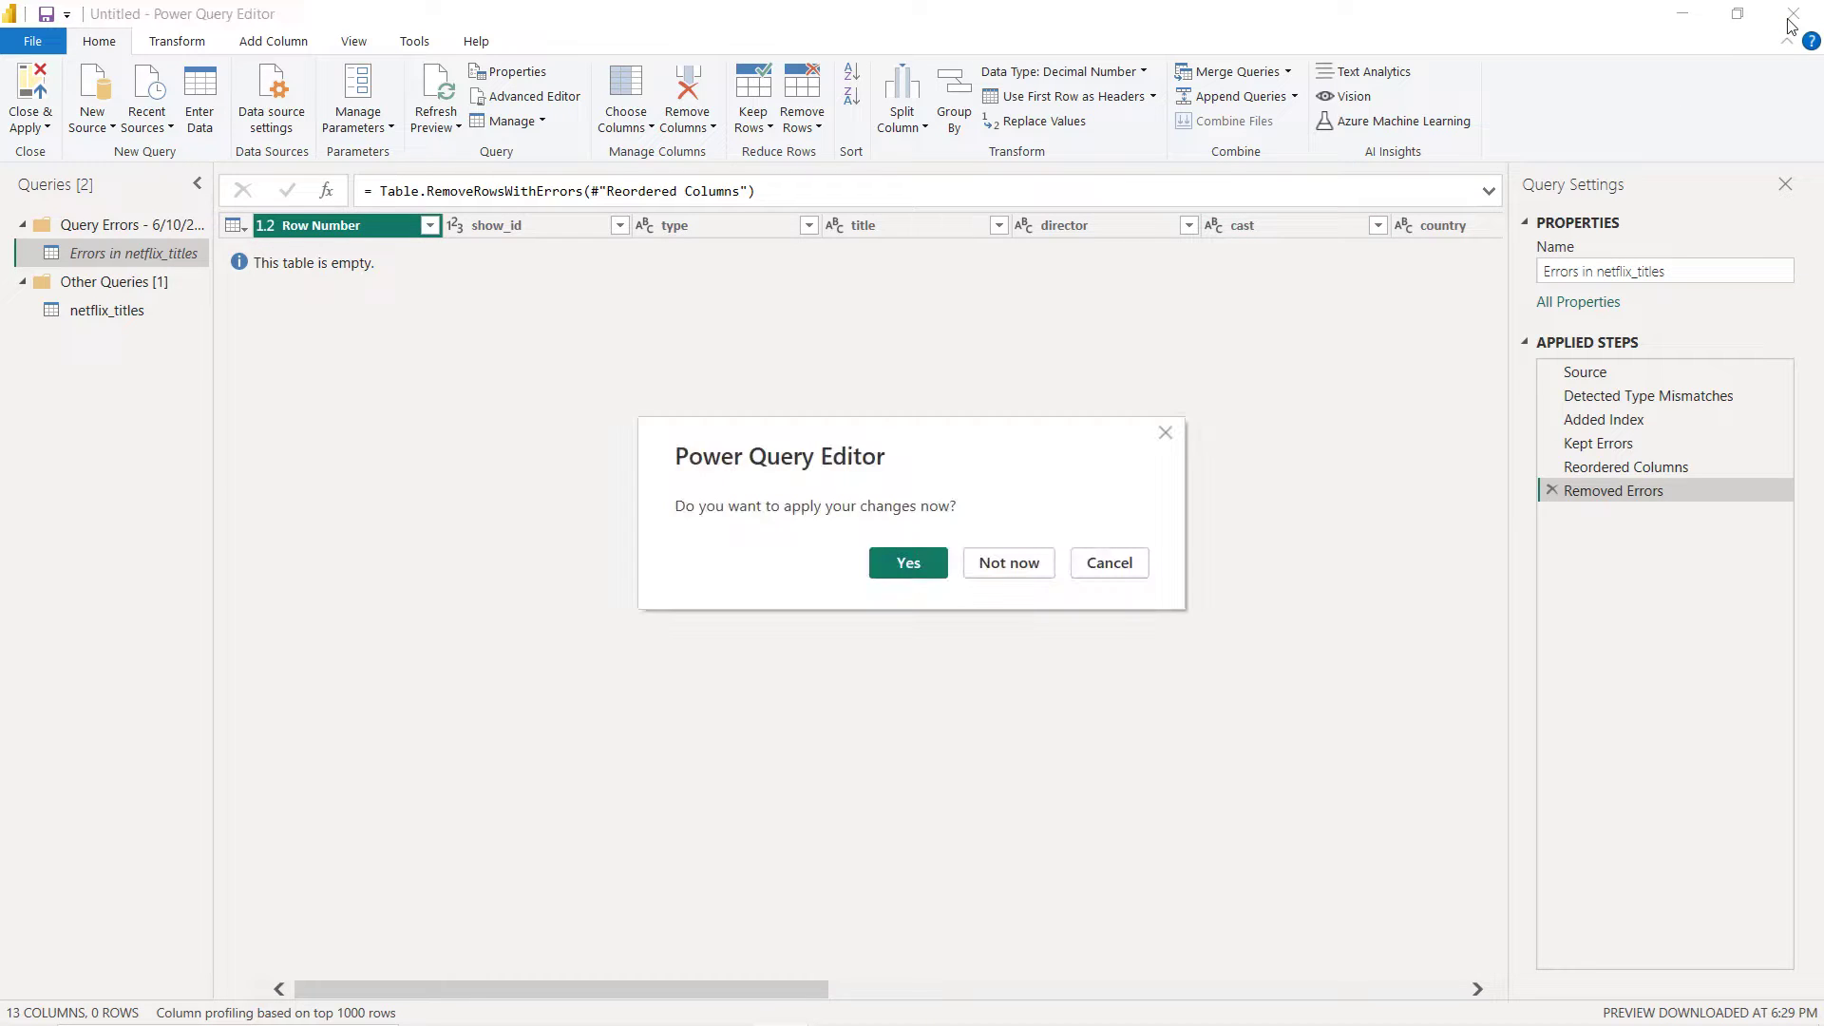
{"action": "left_click", "coordinate": [917, 575]}
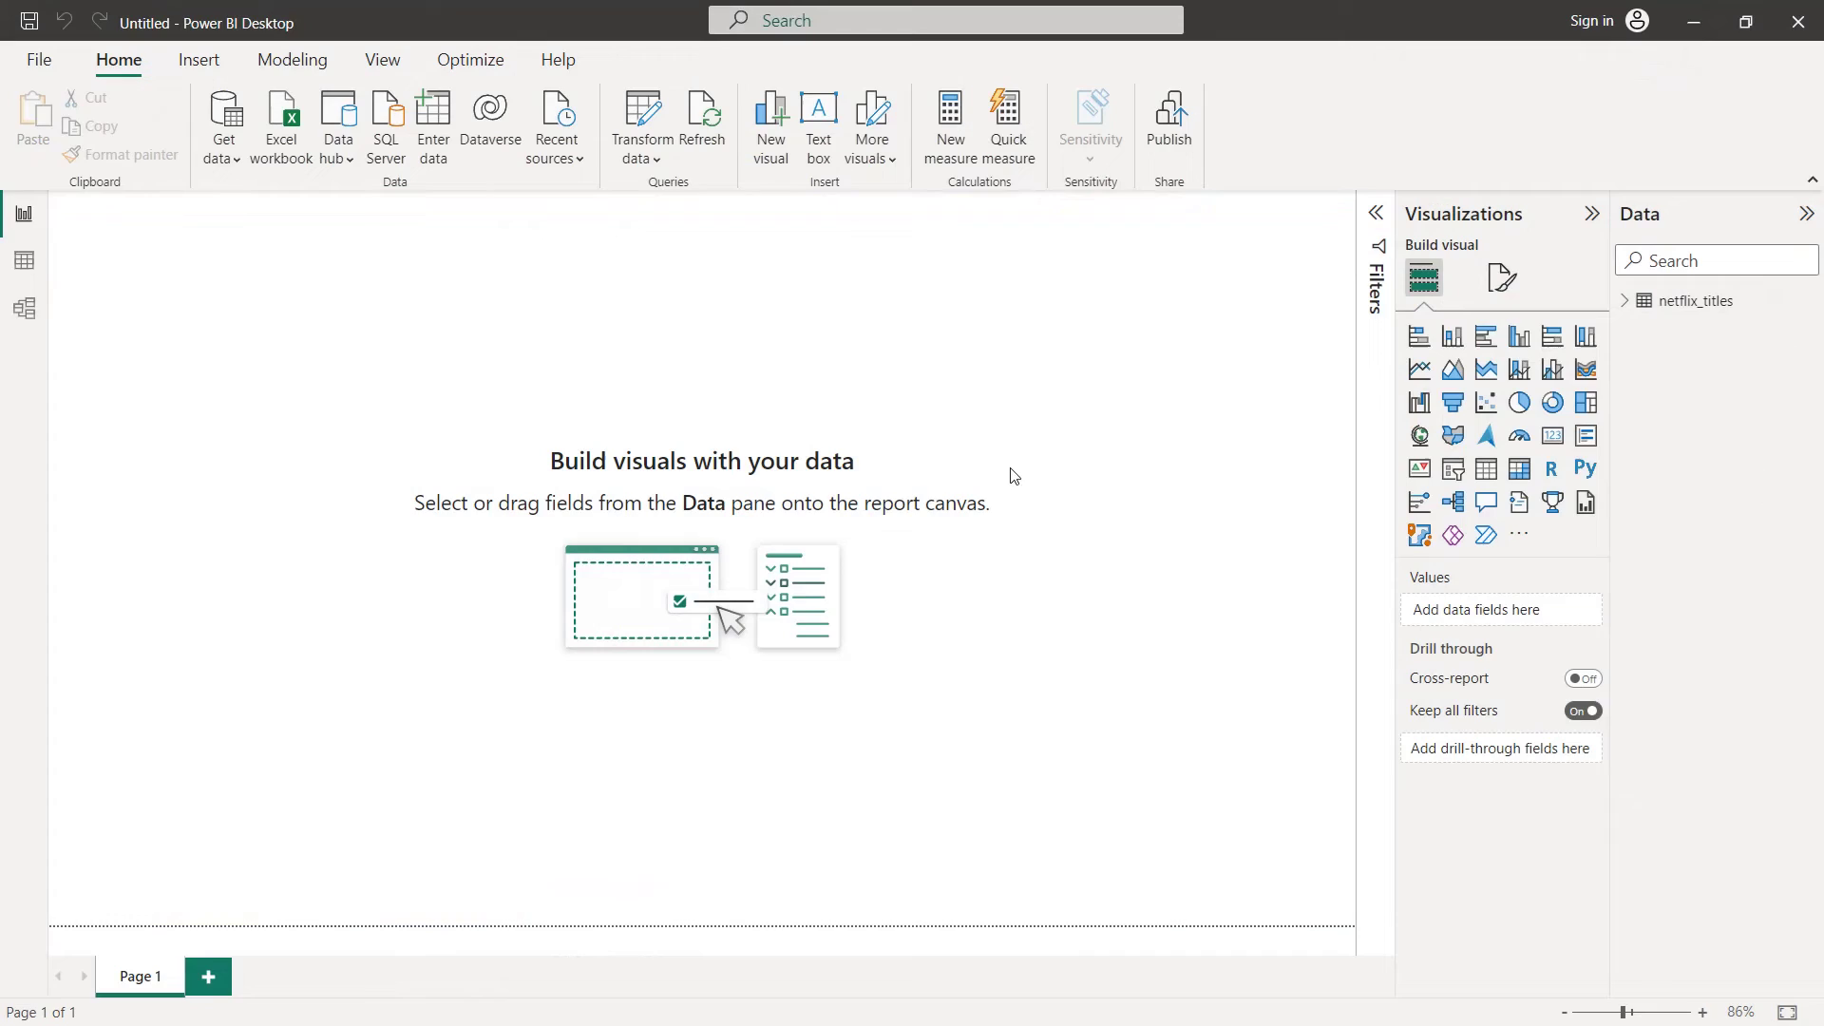
{"action": "left_click", "coordinate": [29, 267]}
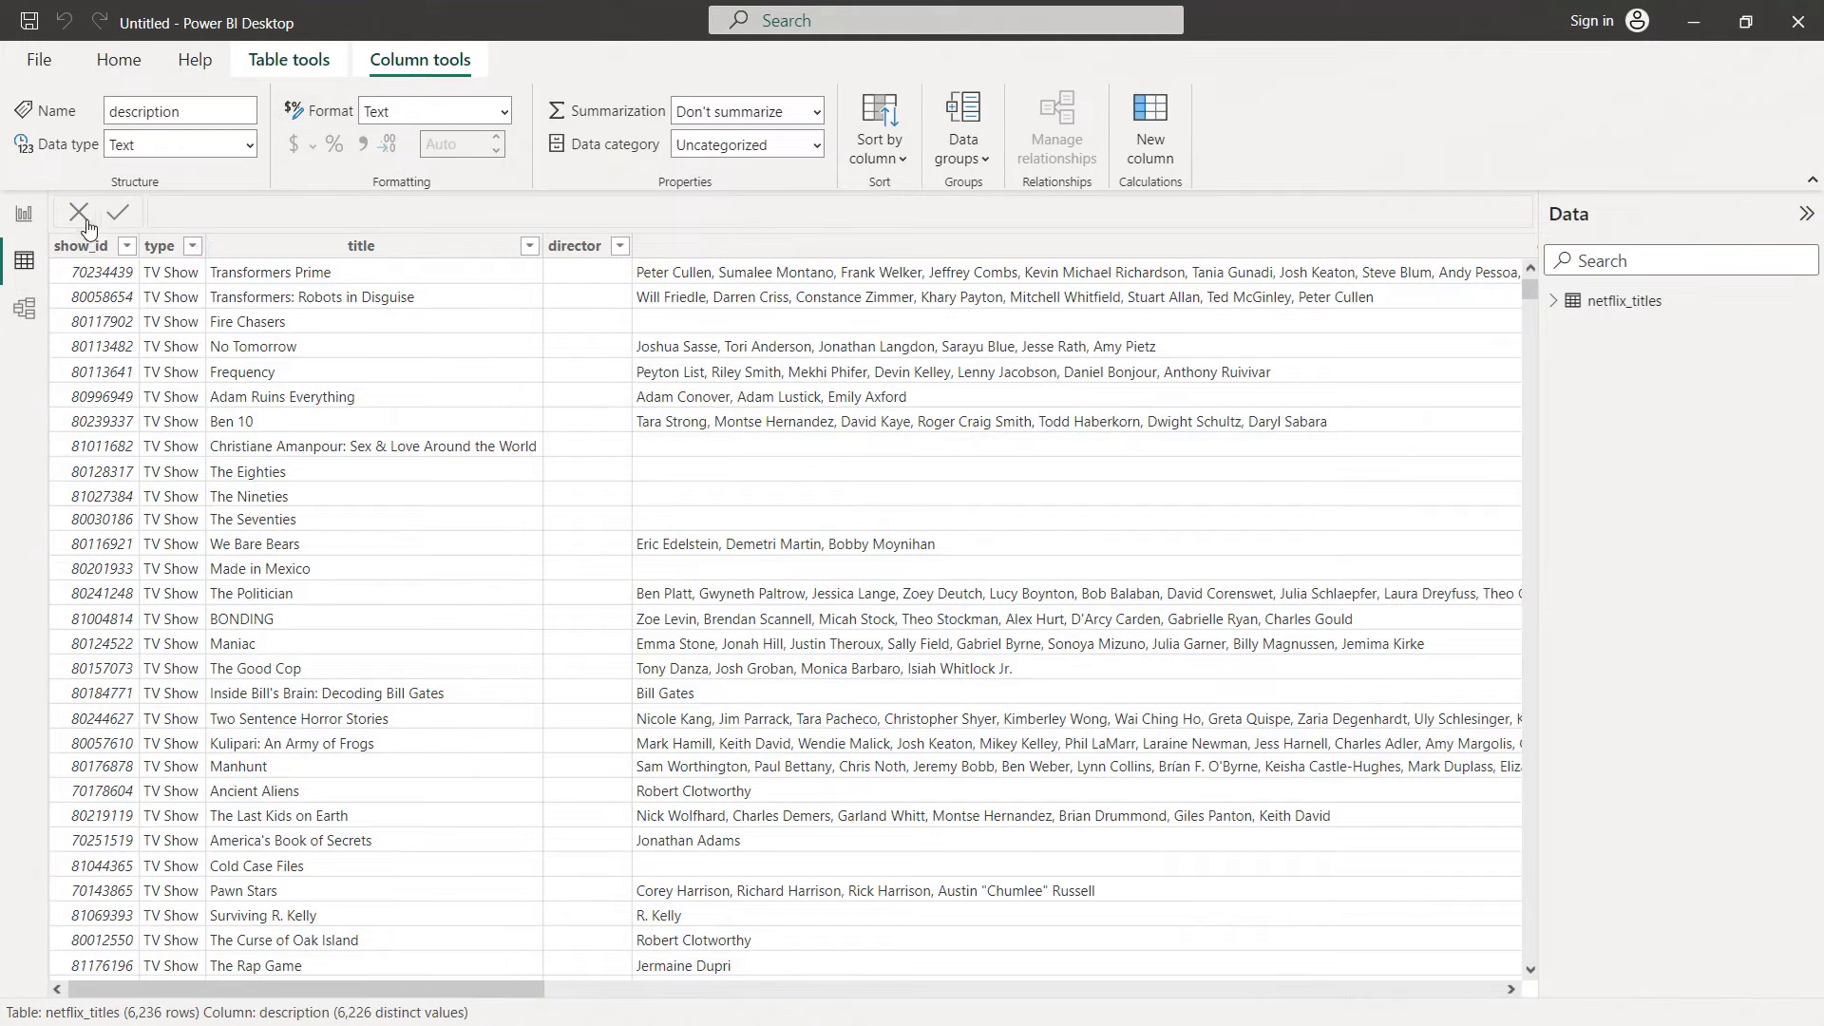
{"action": "left_click", "coordinate": [36, 223]}
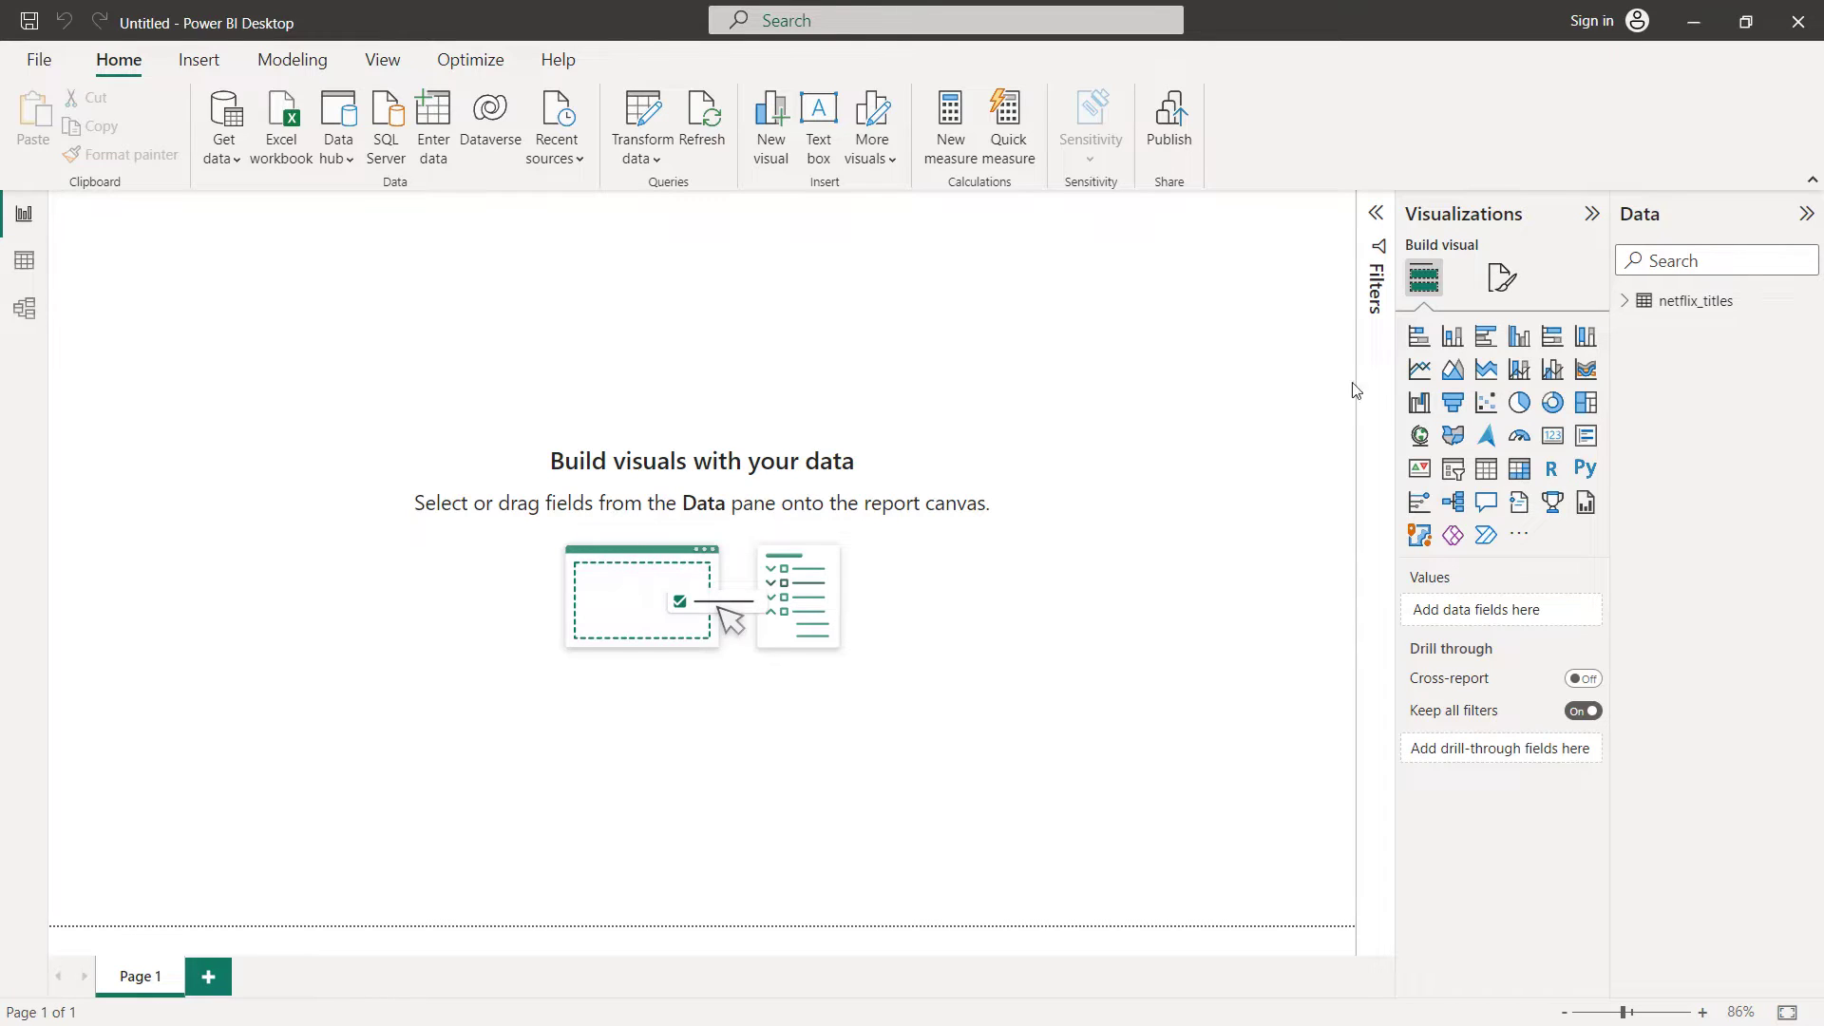
Set the report page's canvas background to black with 0% transparency
{"action": "left_click", "coordinate": [1509, 282]}
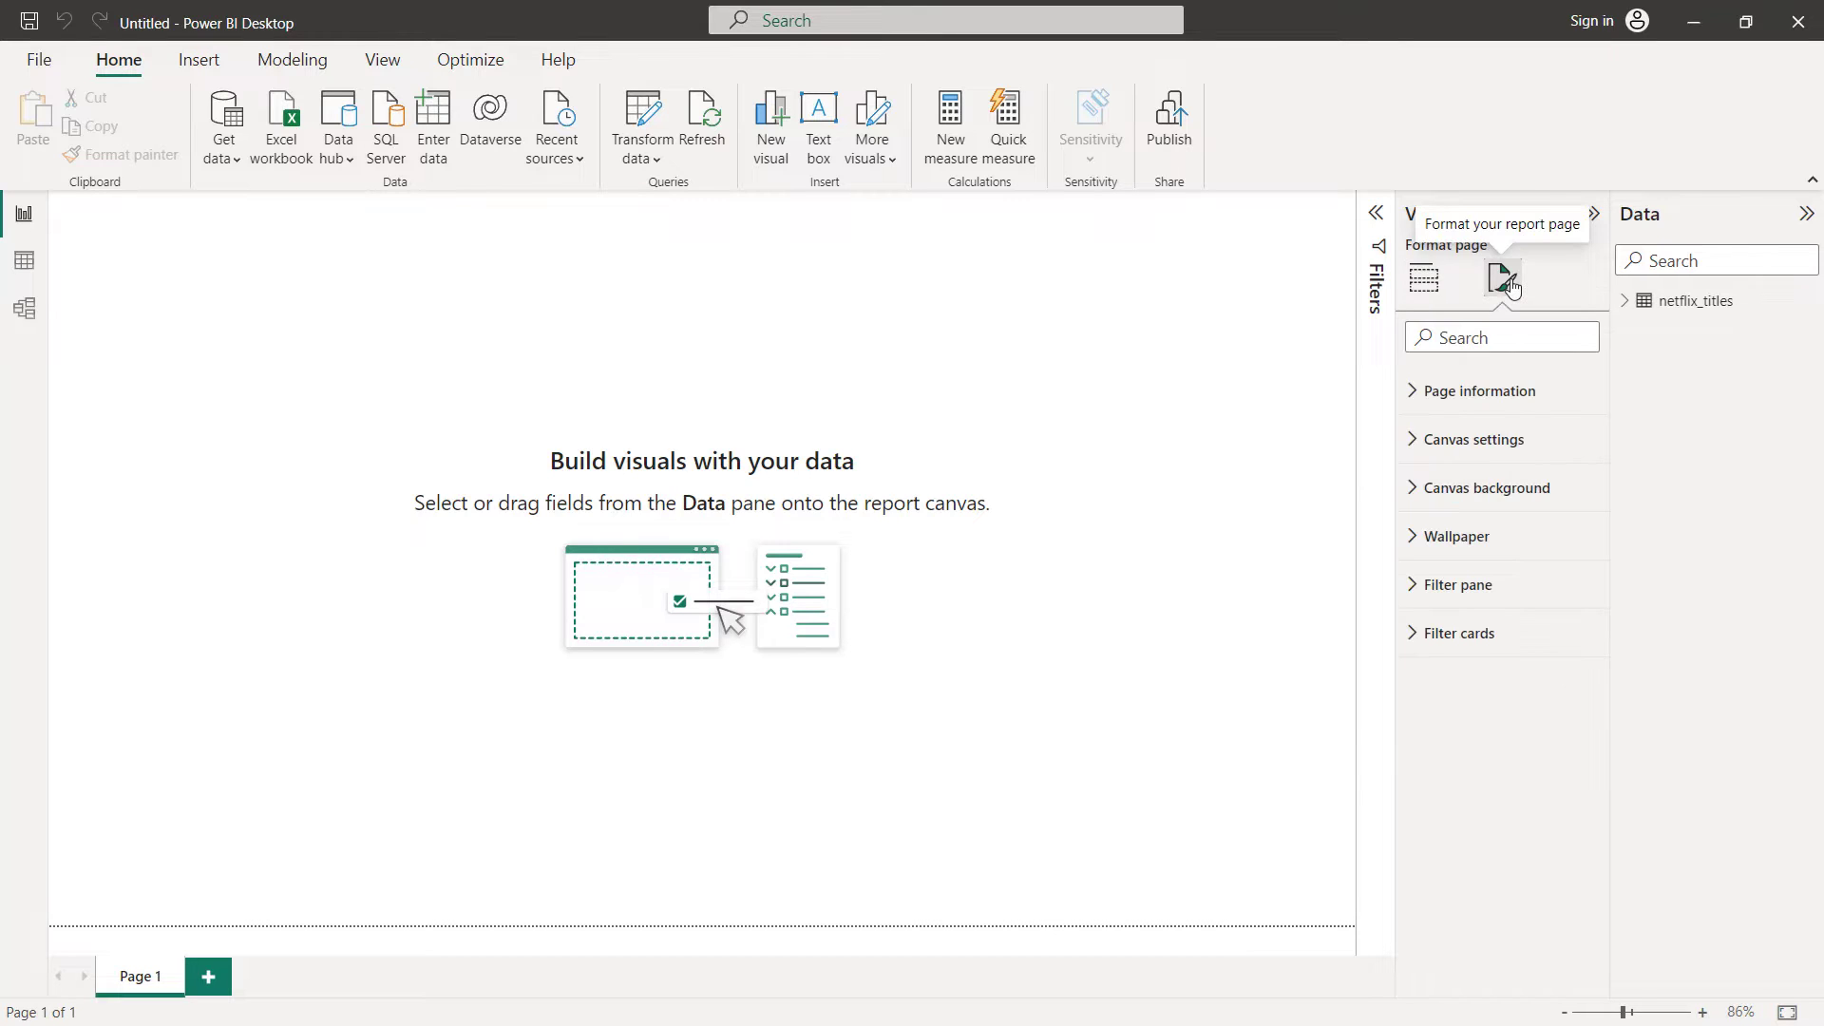
{"action": "left_click", "coordinate": [1411, 494]}
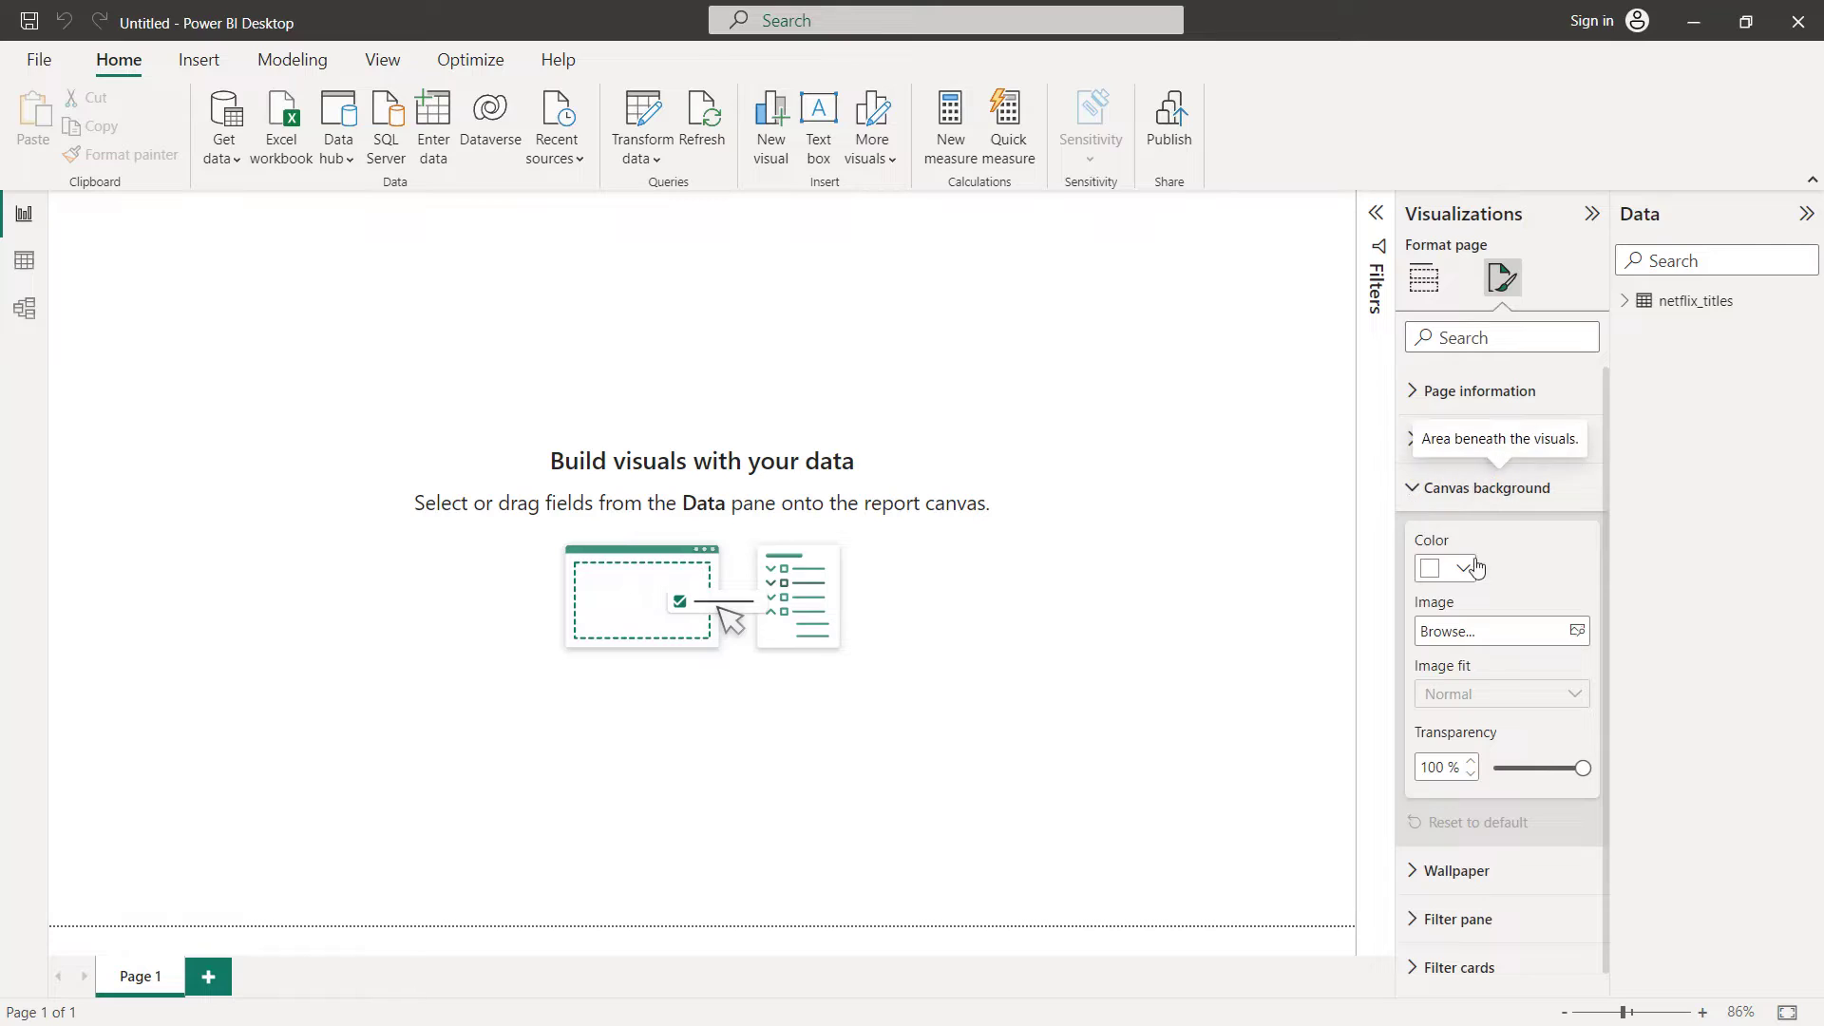
{"action": "left_click", "coordinate": [1461, 568]}
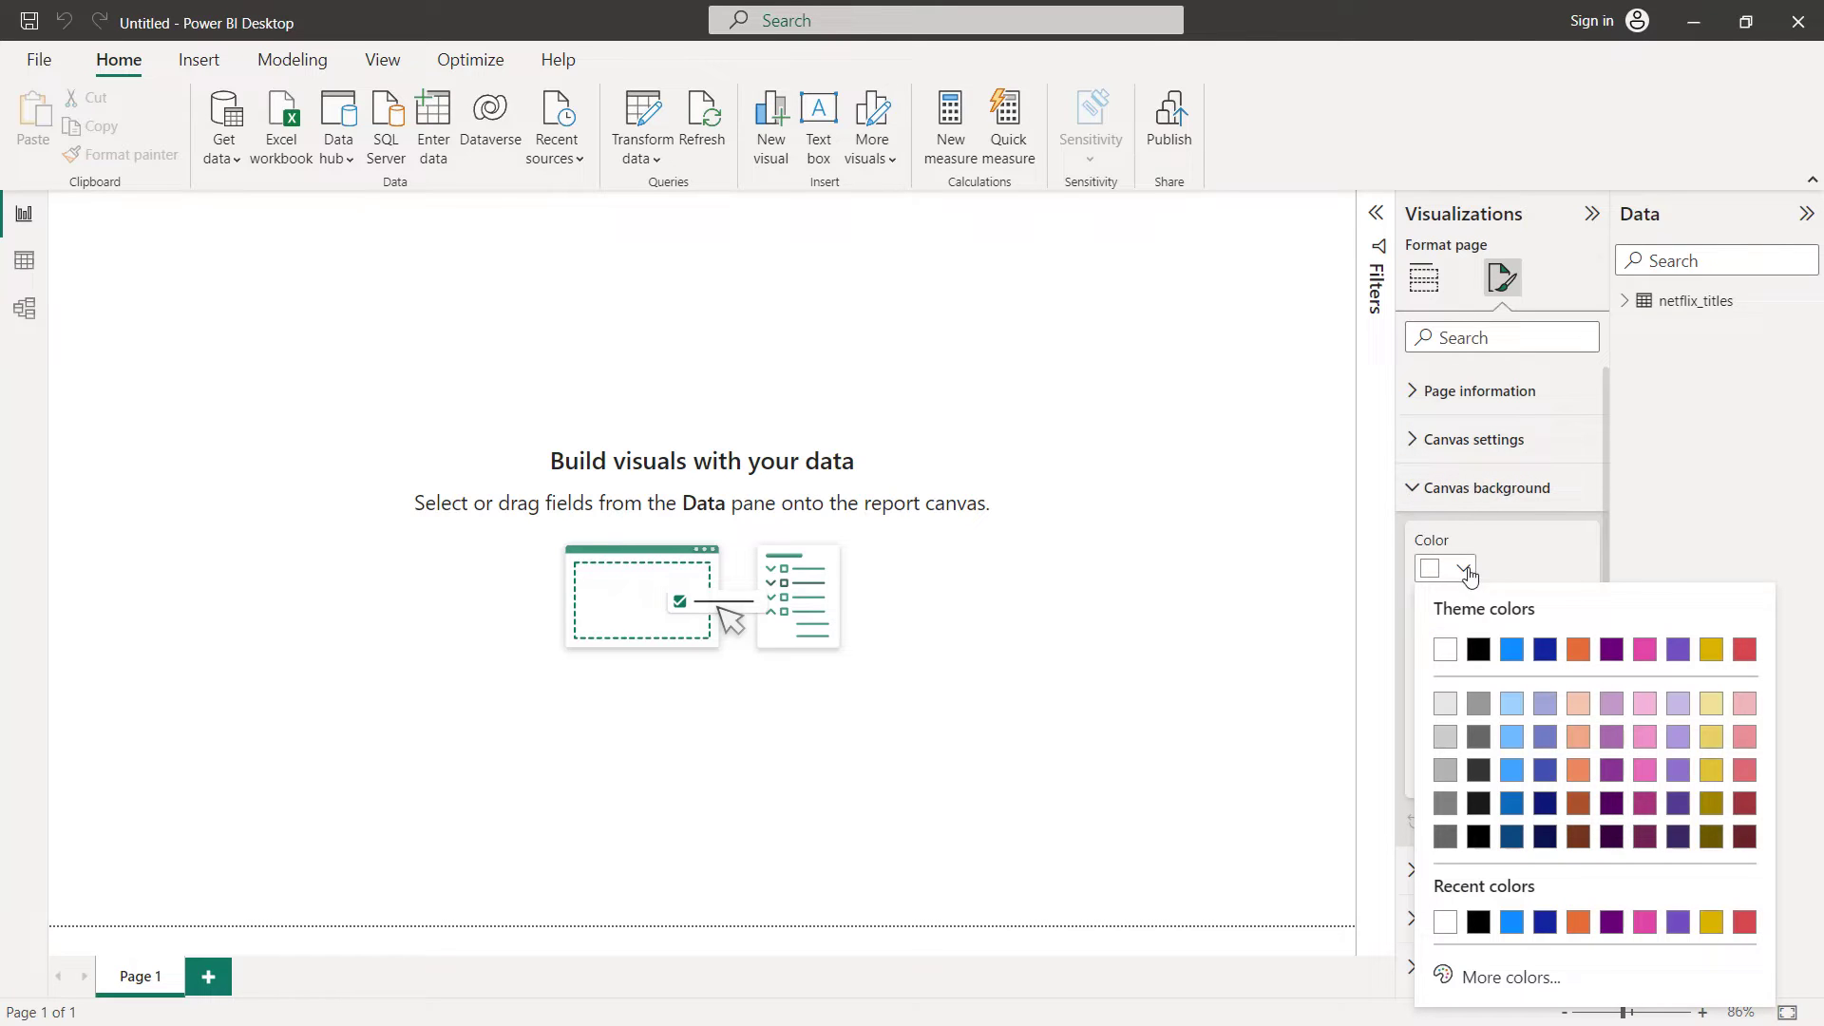
{"action": "left_click", "coordinate": [1477, 648]}
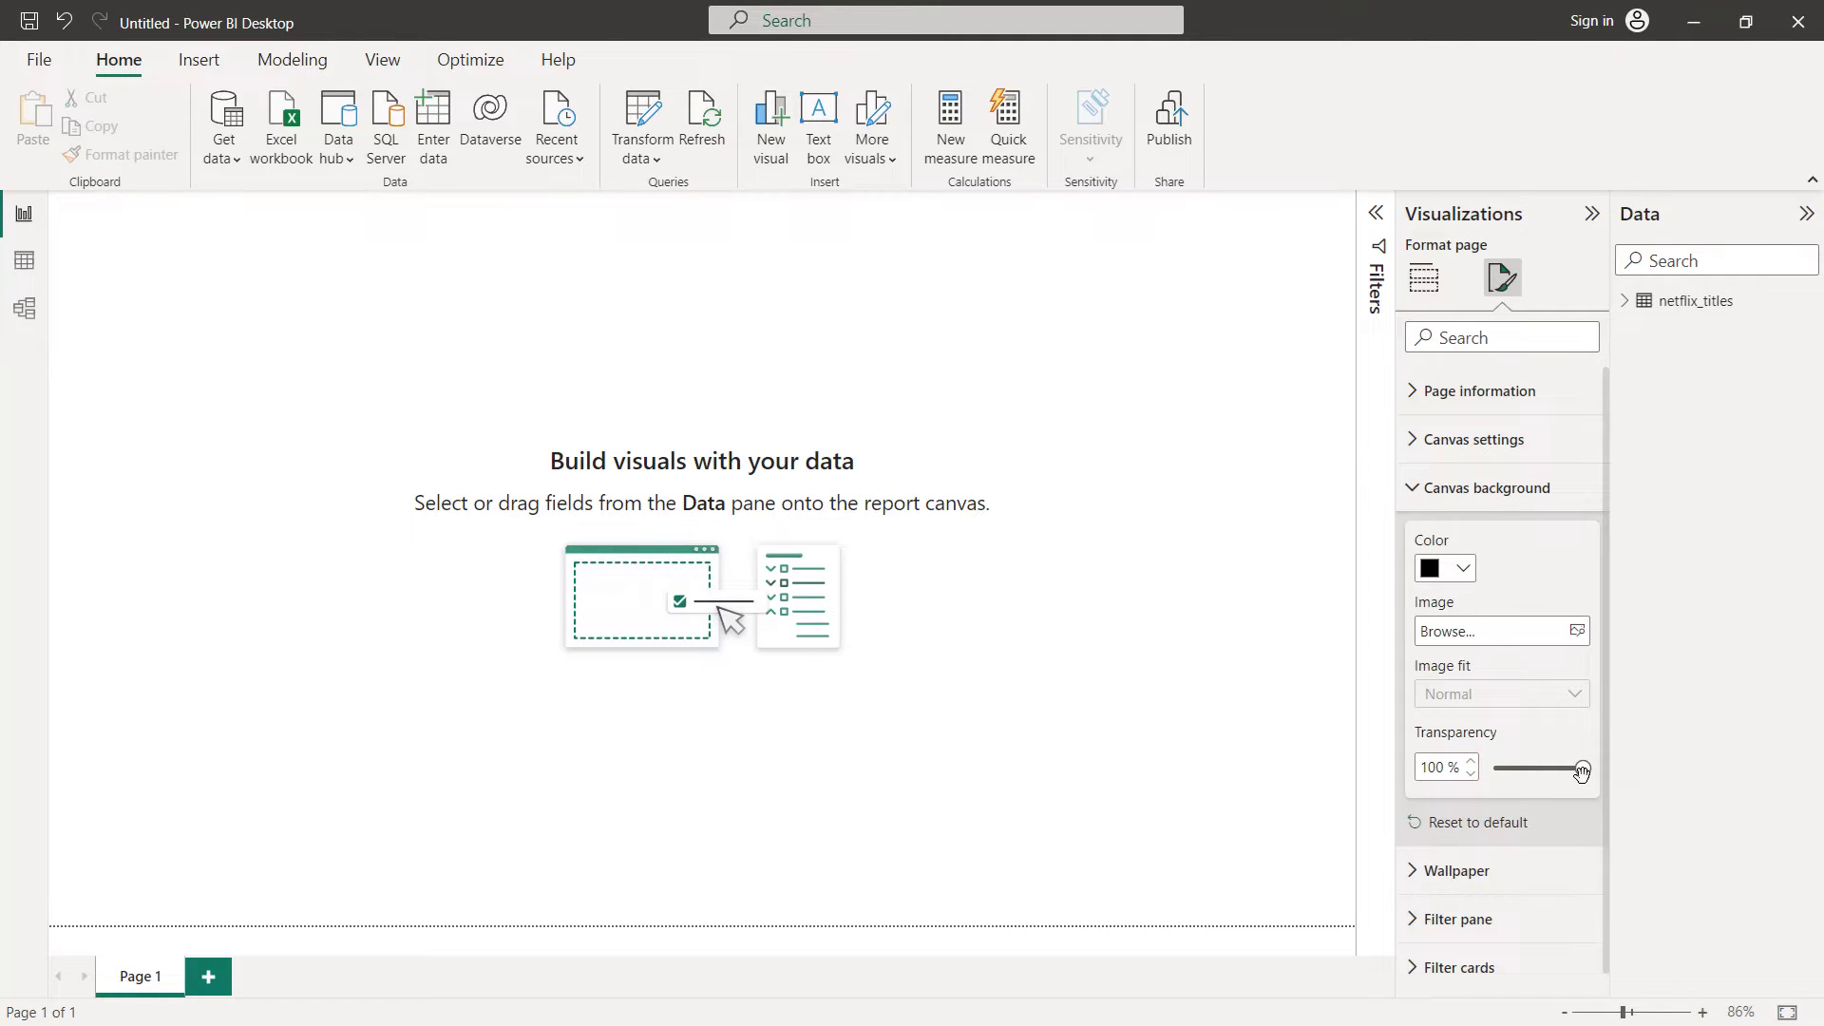
{"action": "left_click_drag", "start_coordinate": [1580, 771], "coordinate": [1494, 768]}
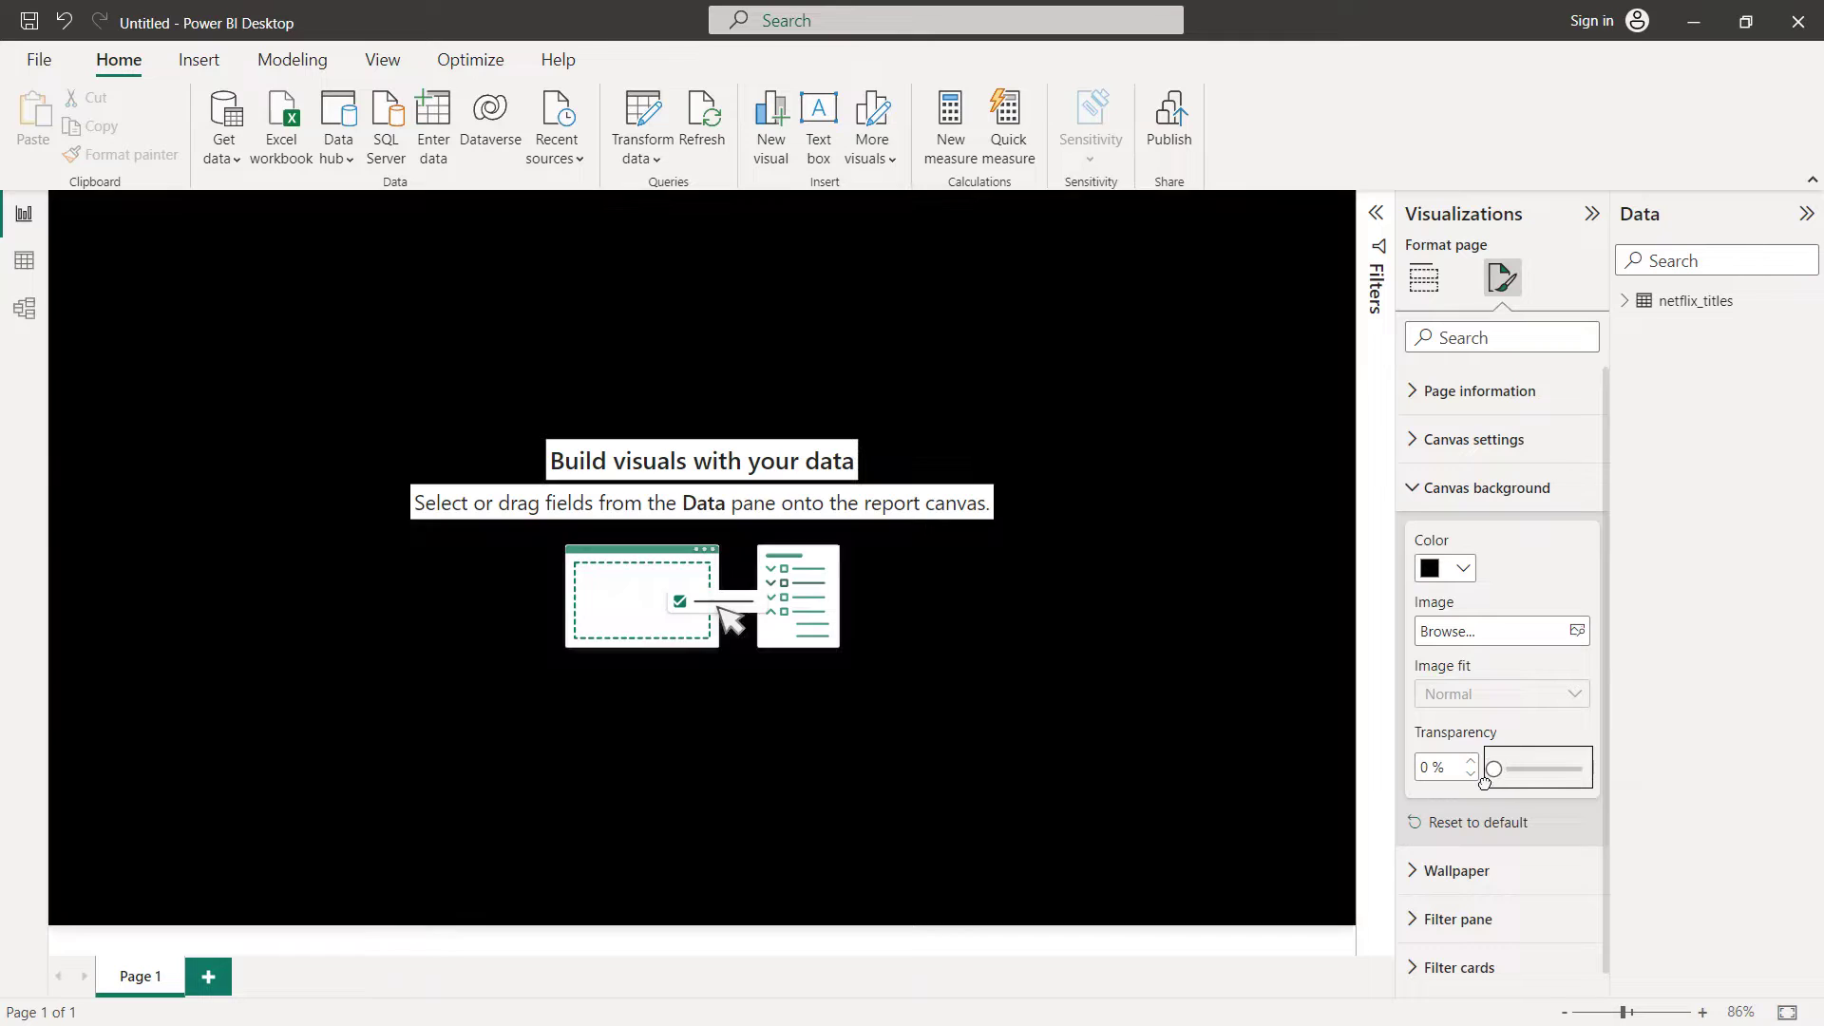
{"action": "left_click", "coordinate": [1010, 598]}
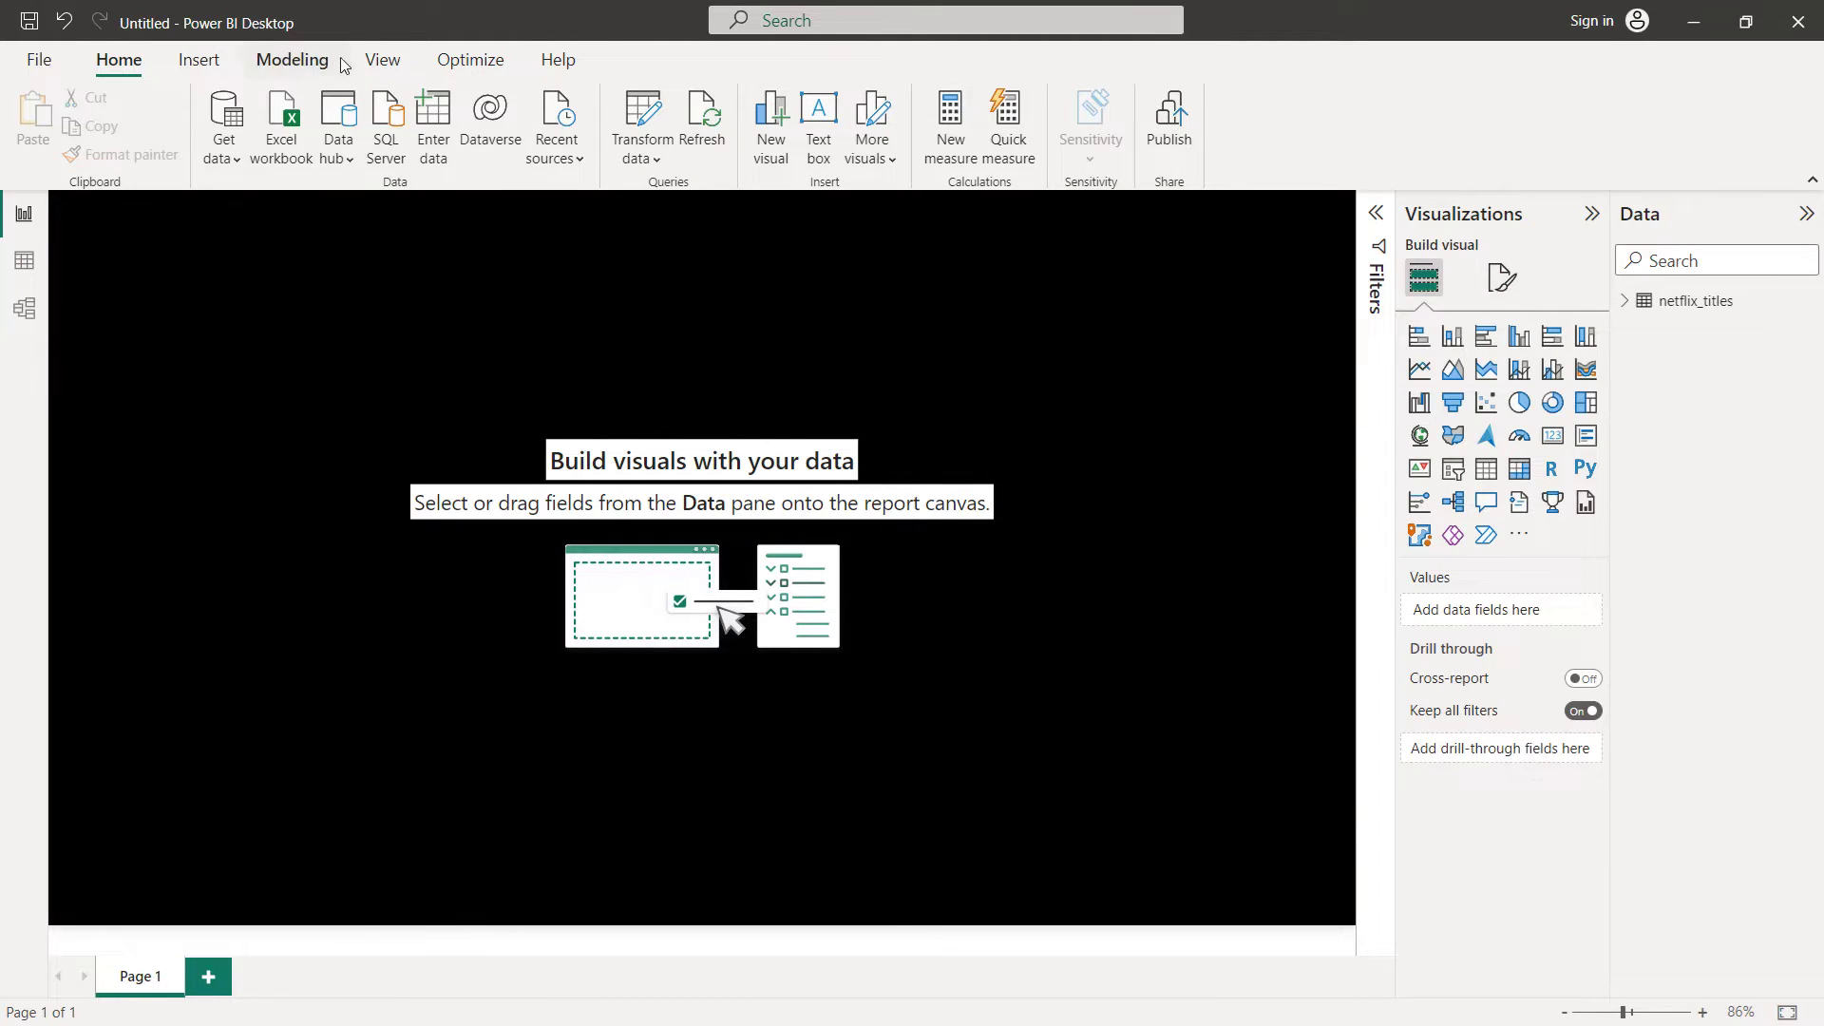
Set the report's page view to Fit to page
{"action": "left_click", "coordinate": [375, 48]}
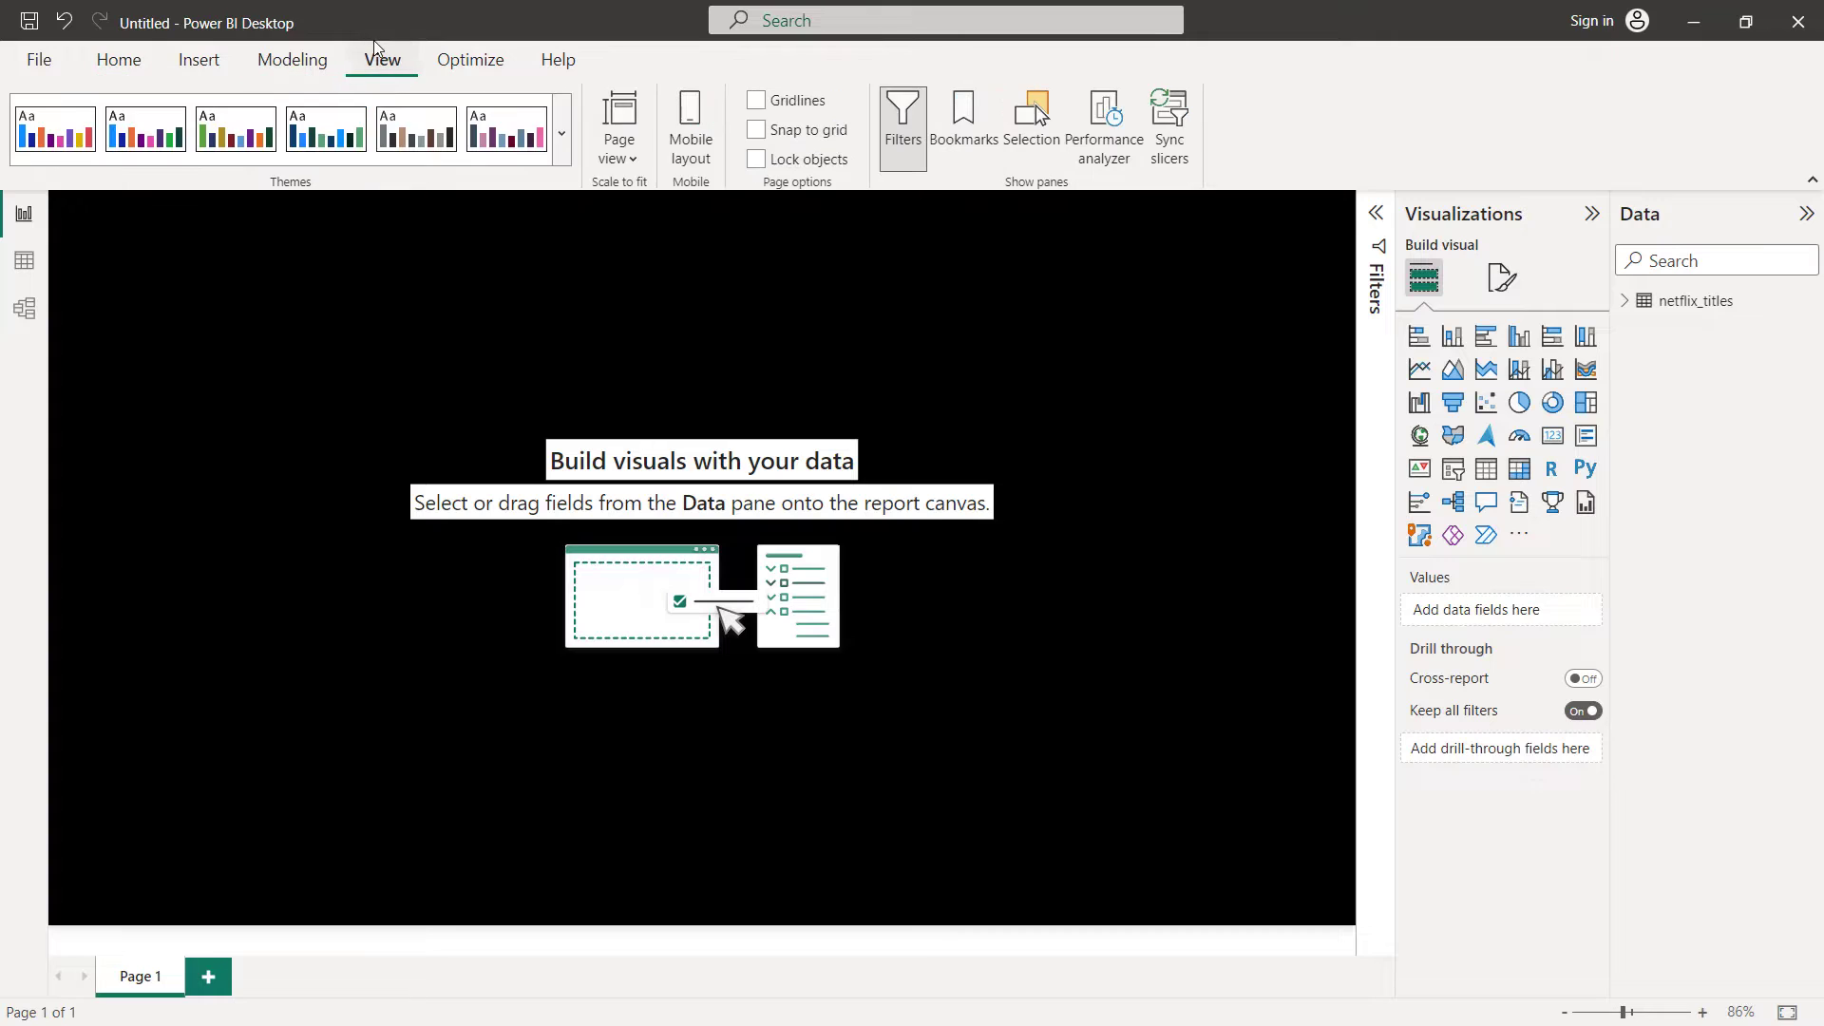
{"action": "left_click", "coordinate": [642, 152]}
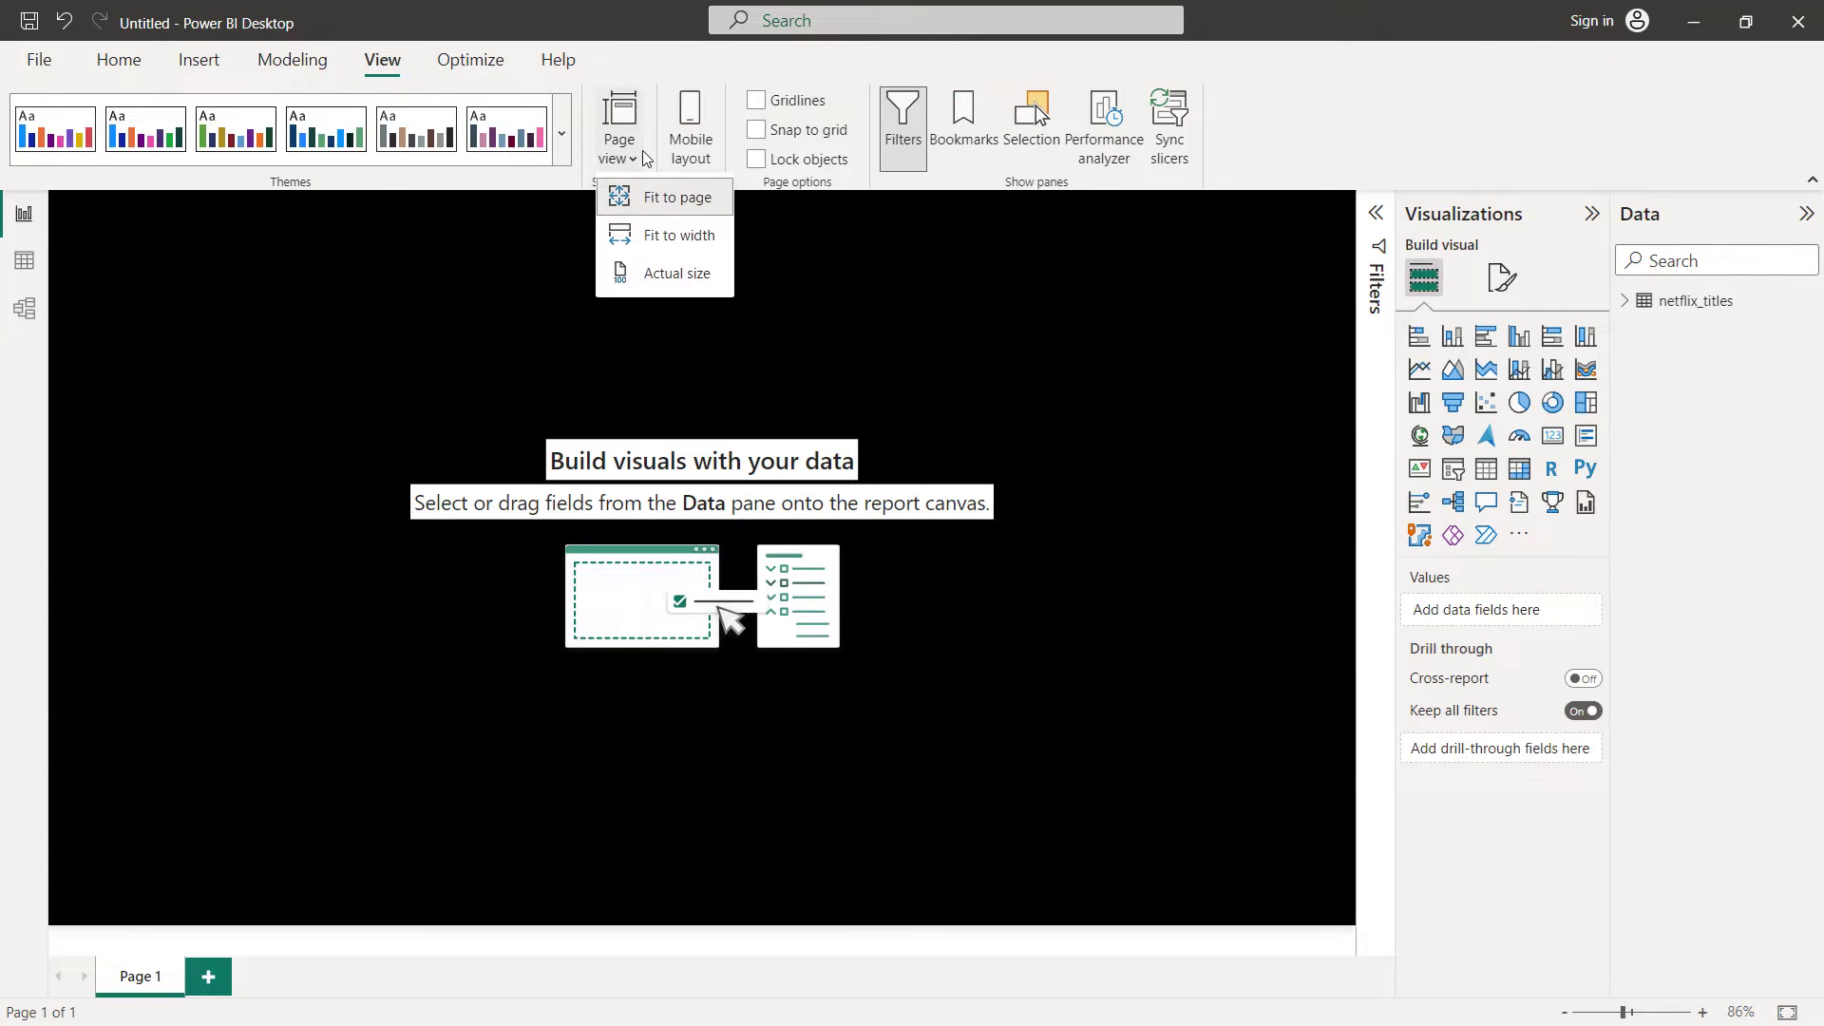
{"action": "left_click", "coordinate": [672, 204]}
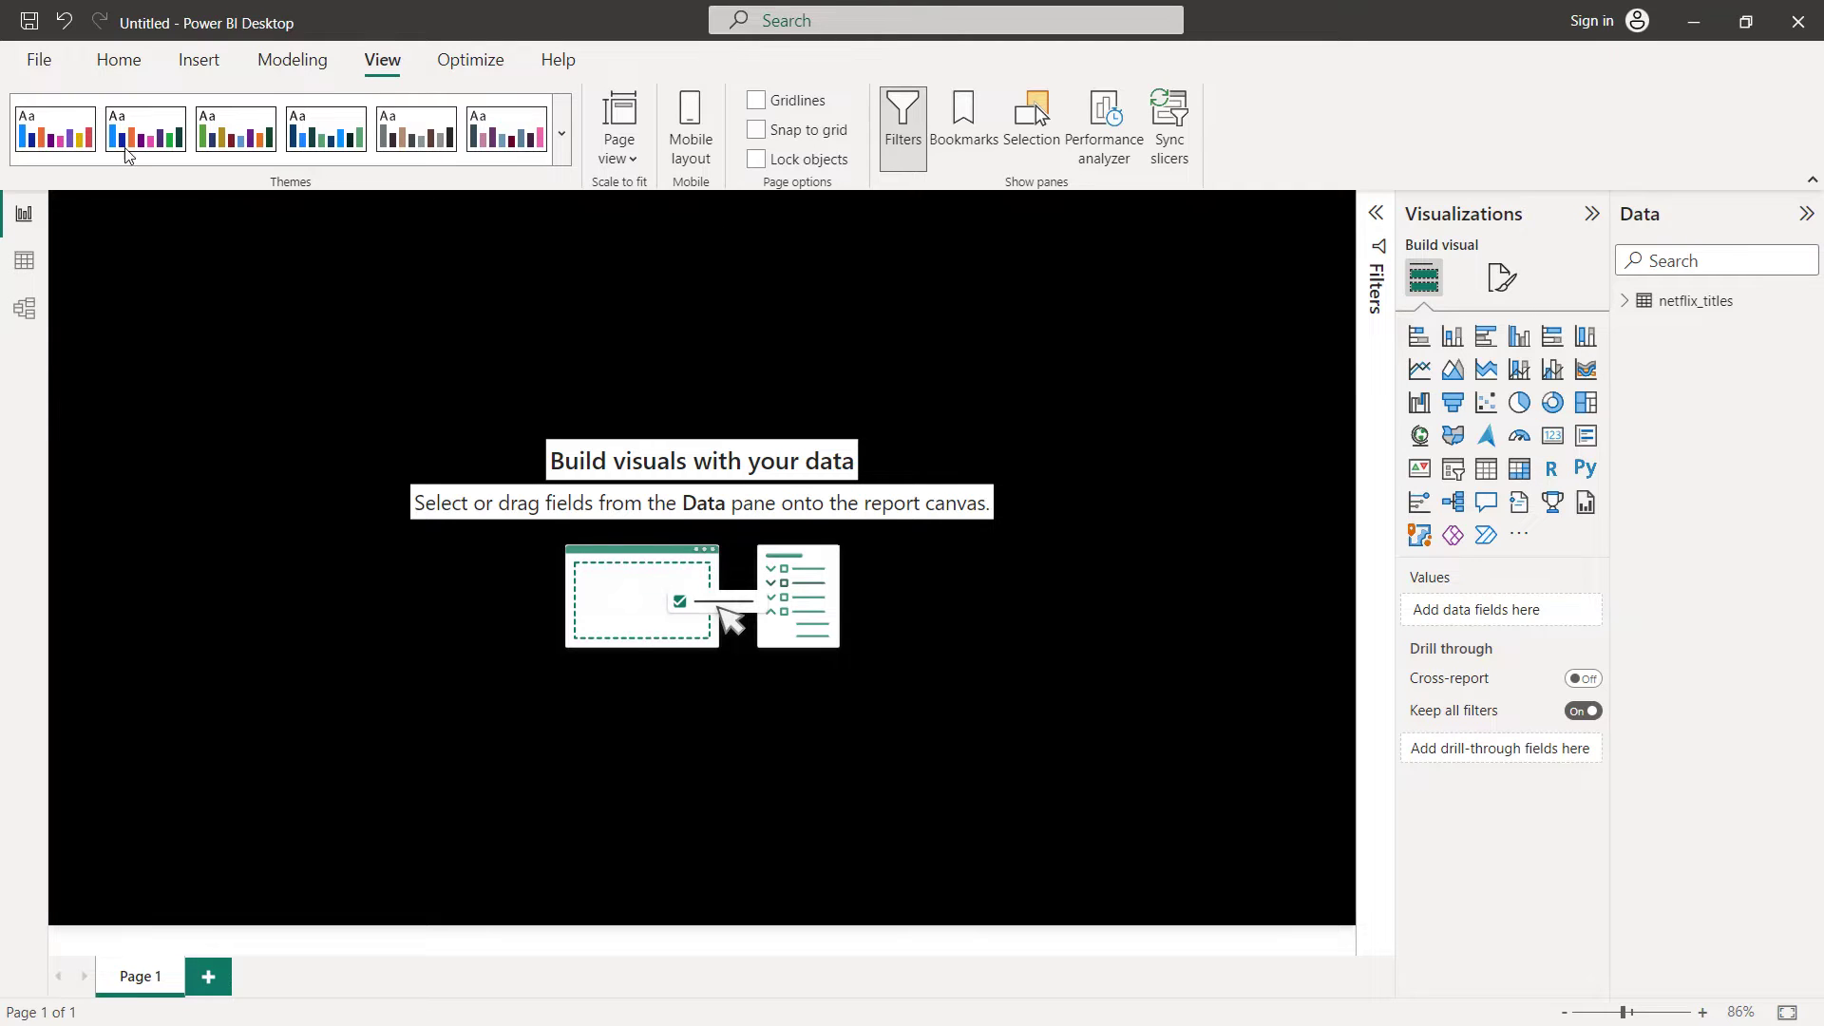
{"action": "left_click", "coordinate": [131, 75]}
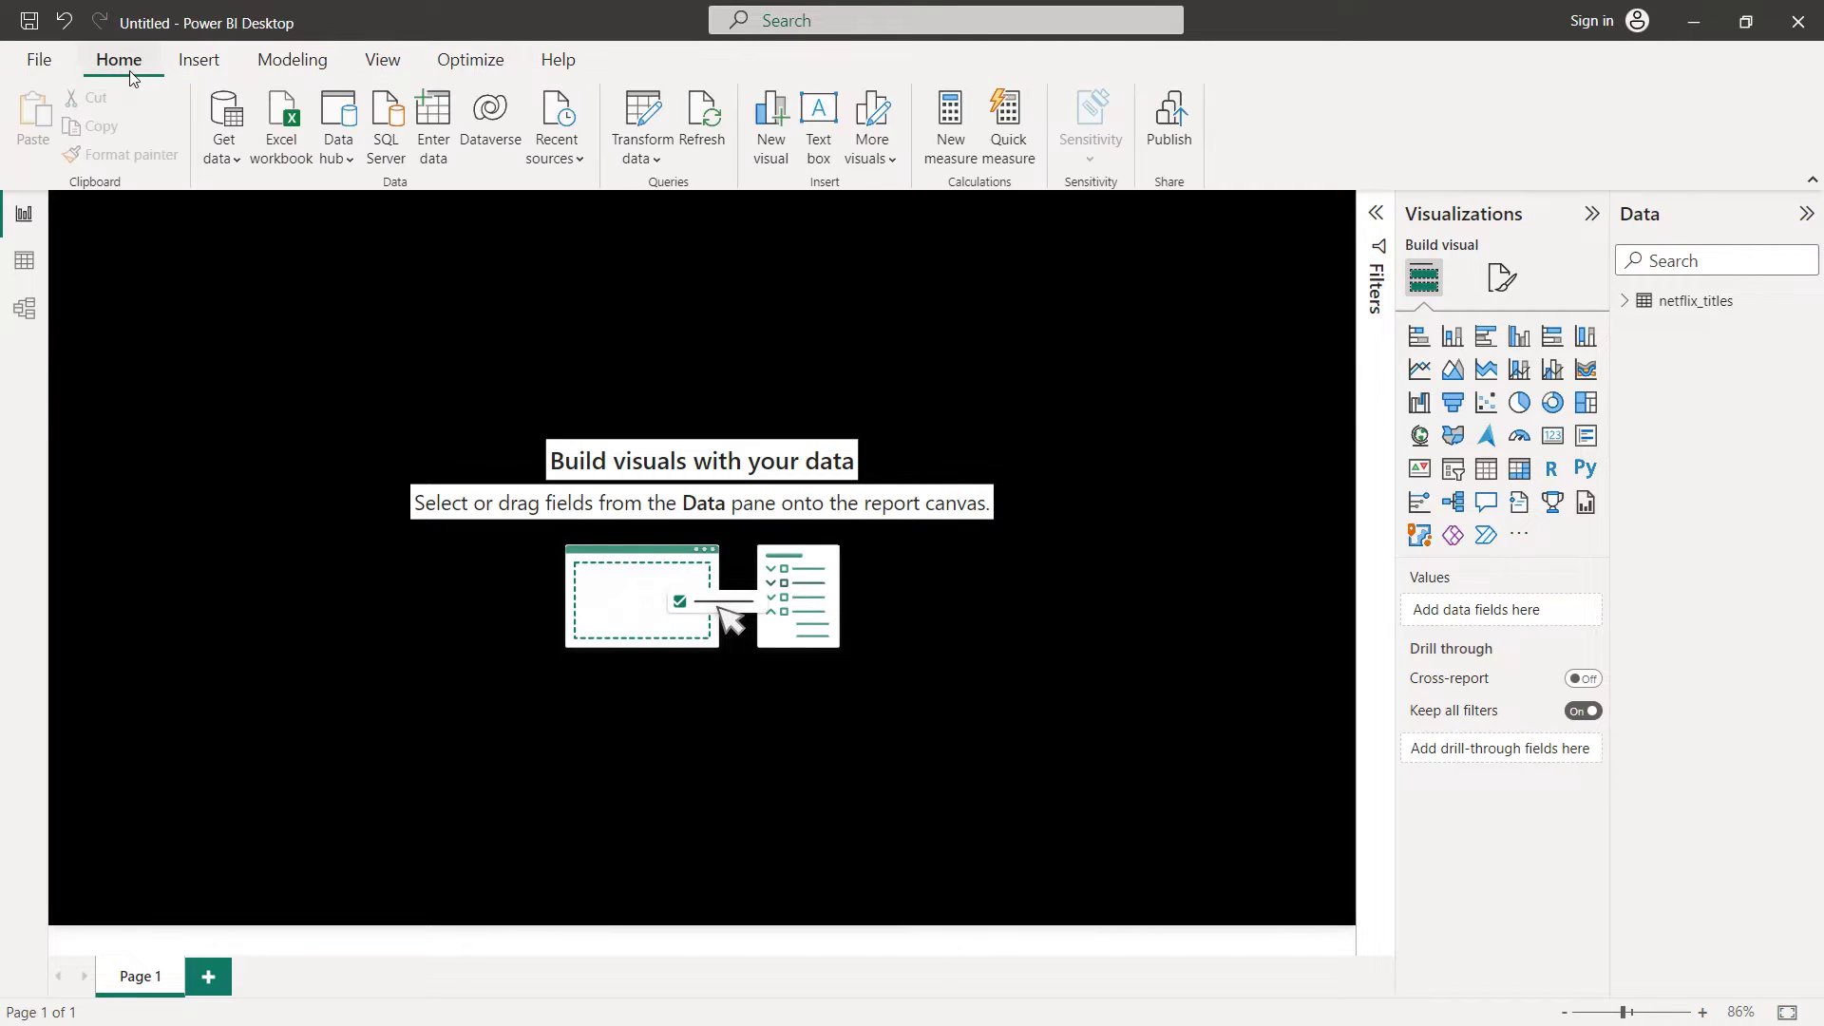
Add a filter on all pages for the type field that keeps only TV Show and Movie
{"action": "left_click", "coordinate": [1373, 217]}
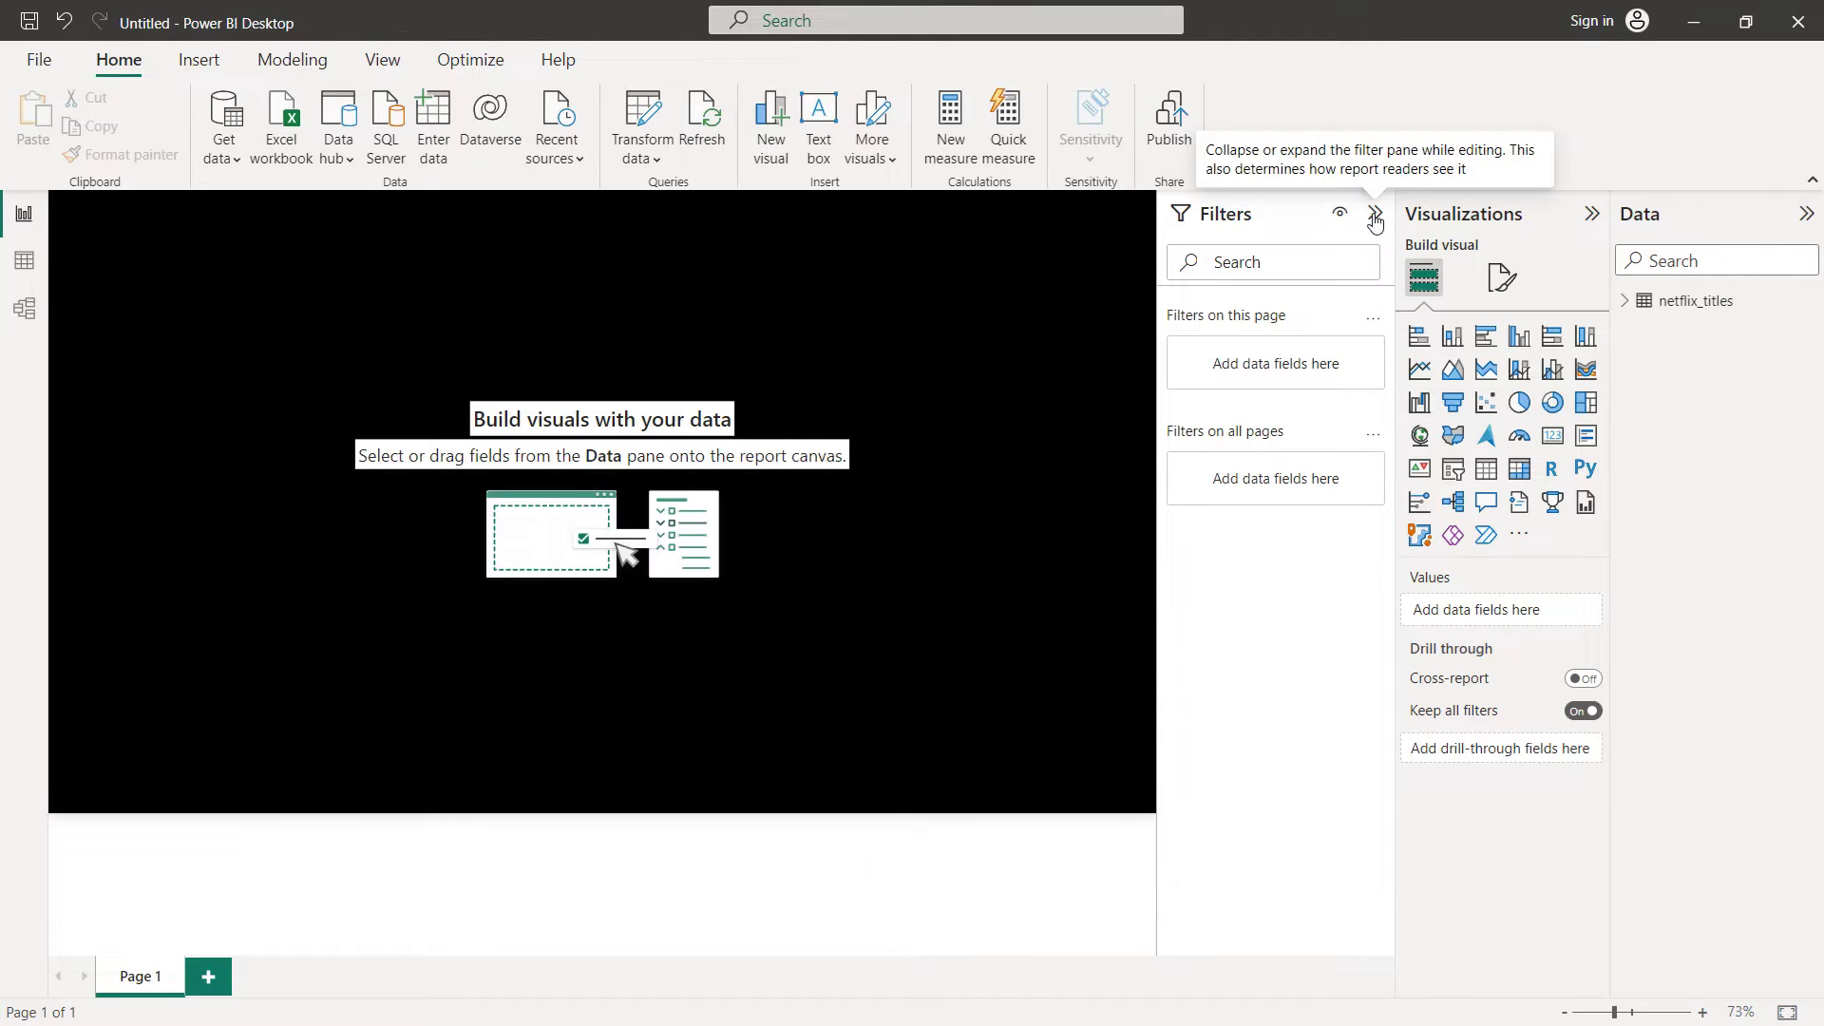
{"action": "left_click", "coordinate": [1632, 308]}
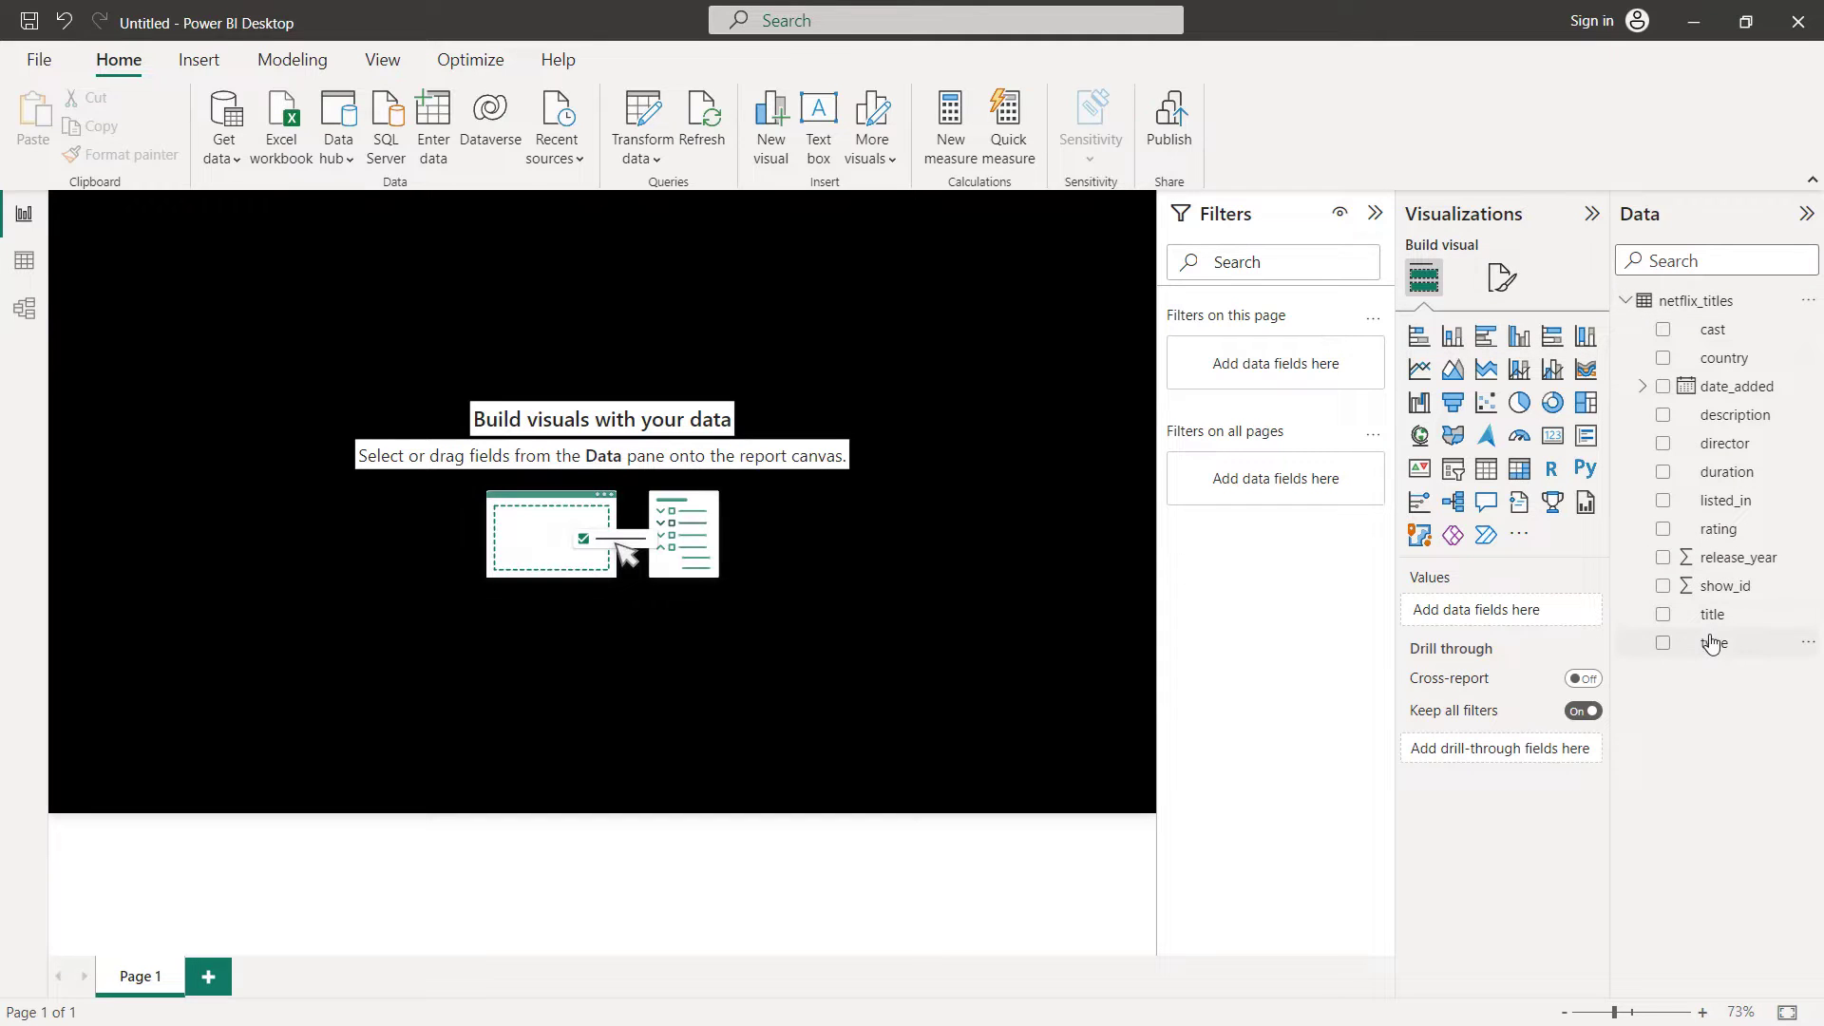
{"action": "left_click_drag", "start_coordinate": [1710, 646], "coordinate": [1268, 482]}
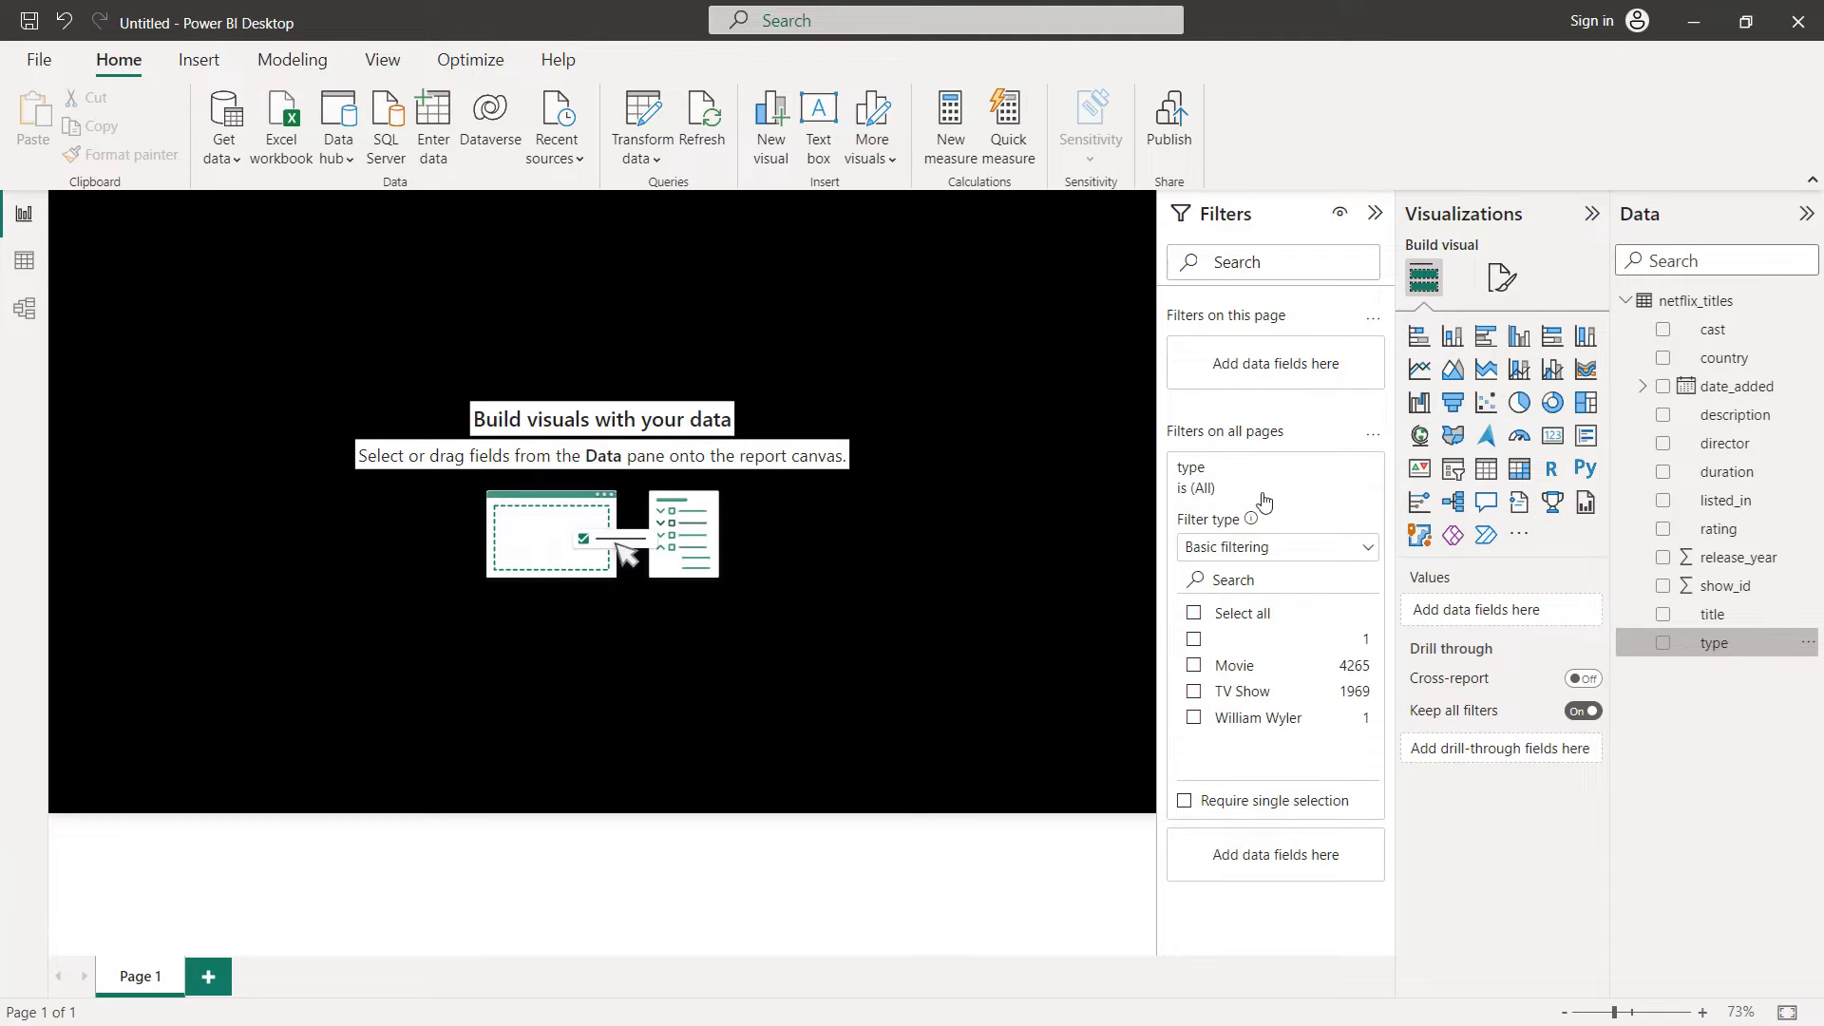
{"action": "left_click", "coordinate": [1192, 696]}
{"action": "left_click", "coordinate": [1194, 666]}
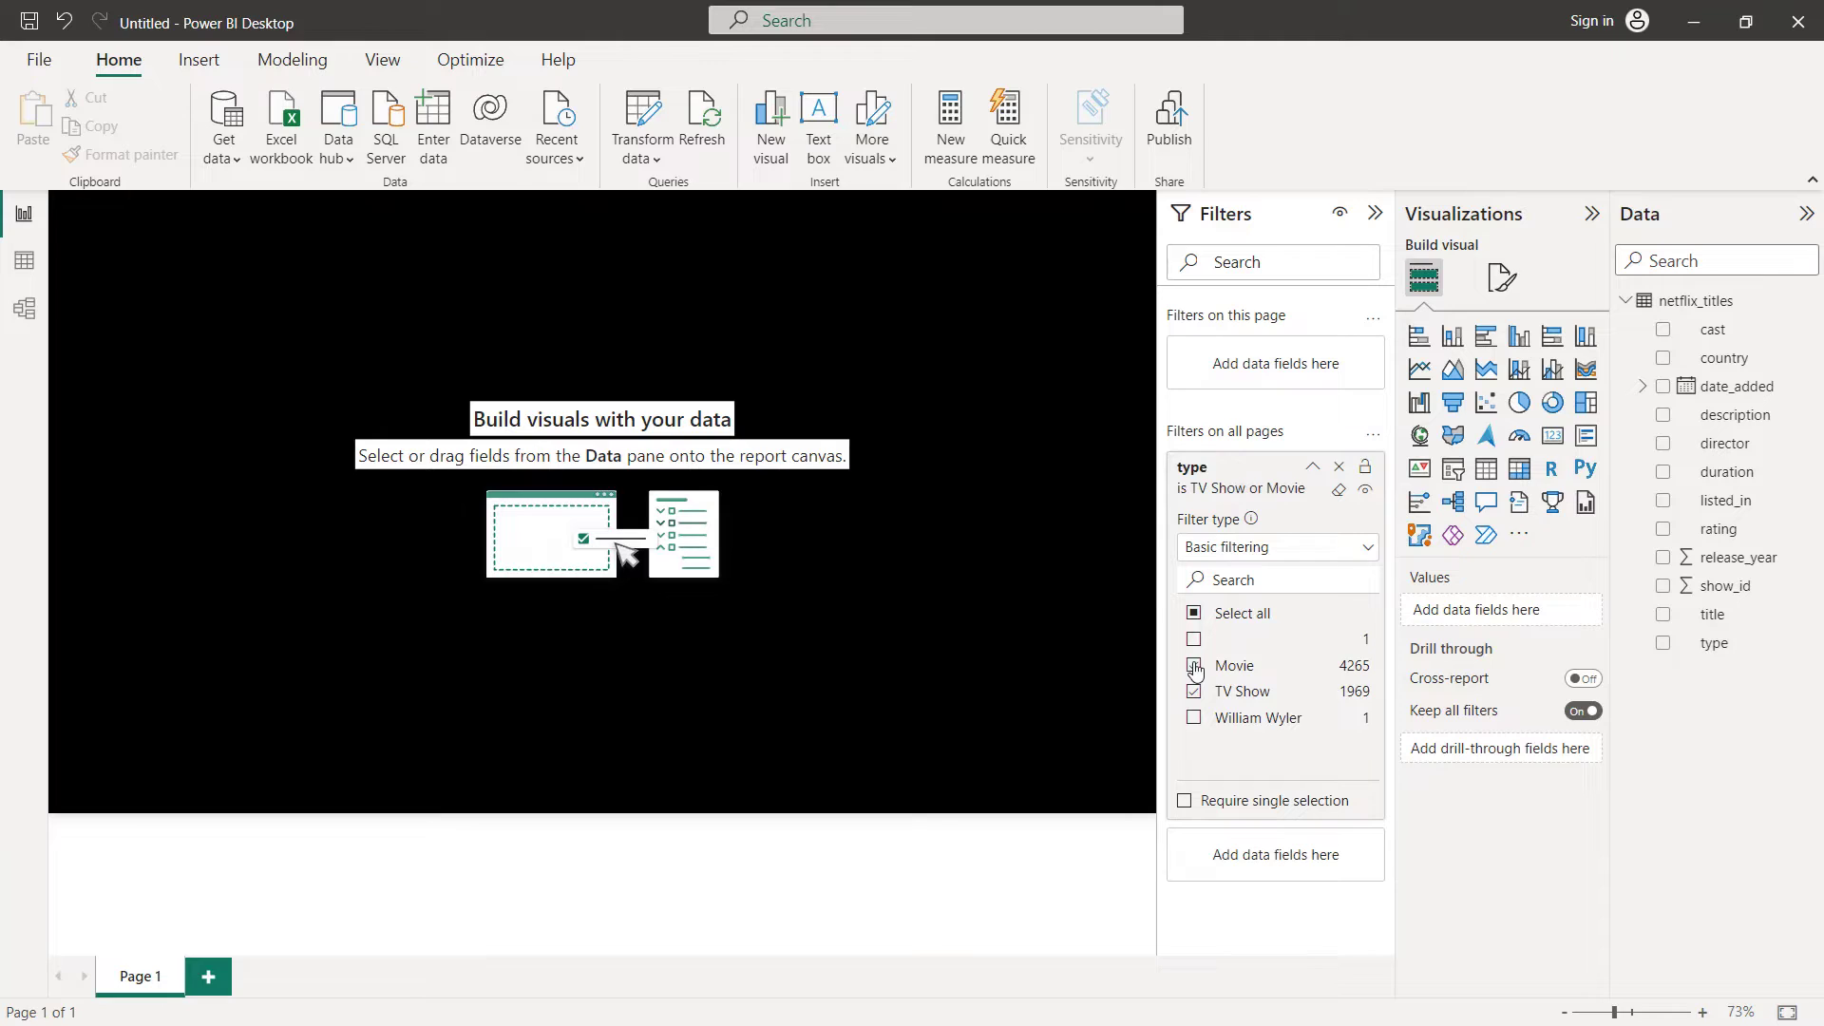
{"action": "left_click", "coordinate": [1313, 468]}
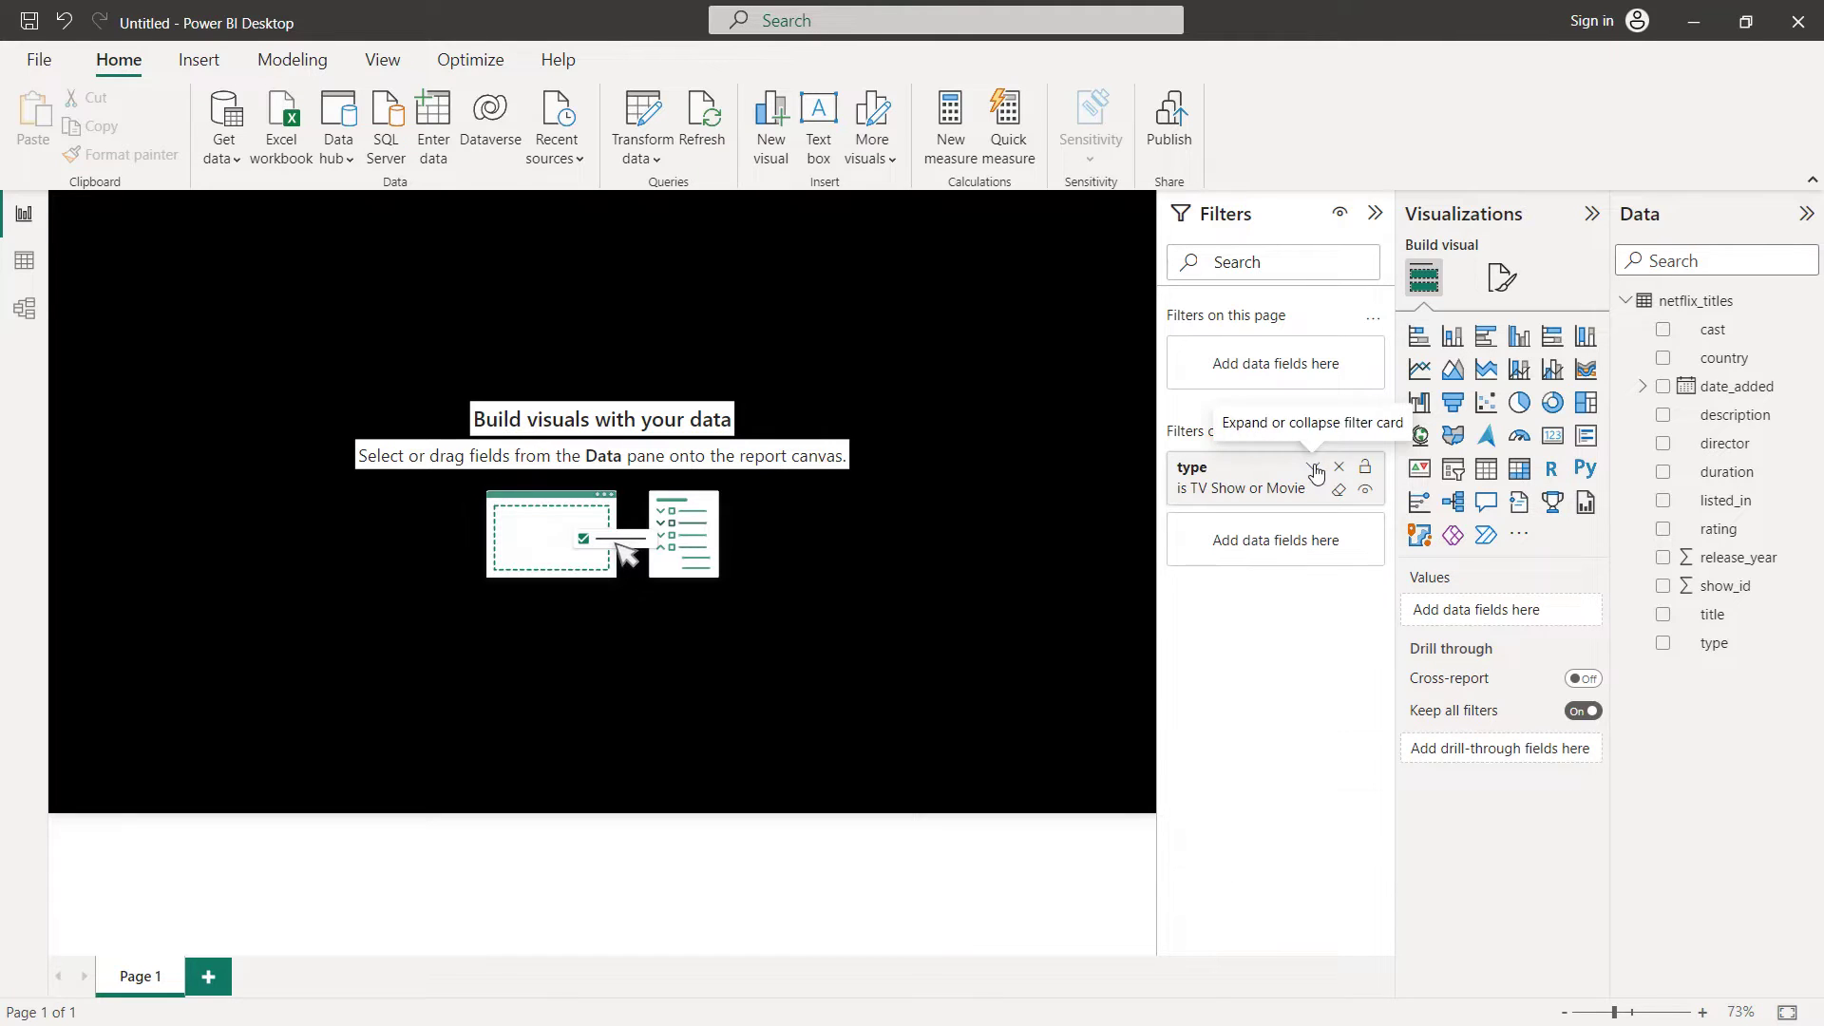
{"action": "left_click", "coordinate": [1373, 219]}
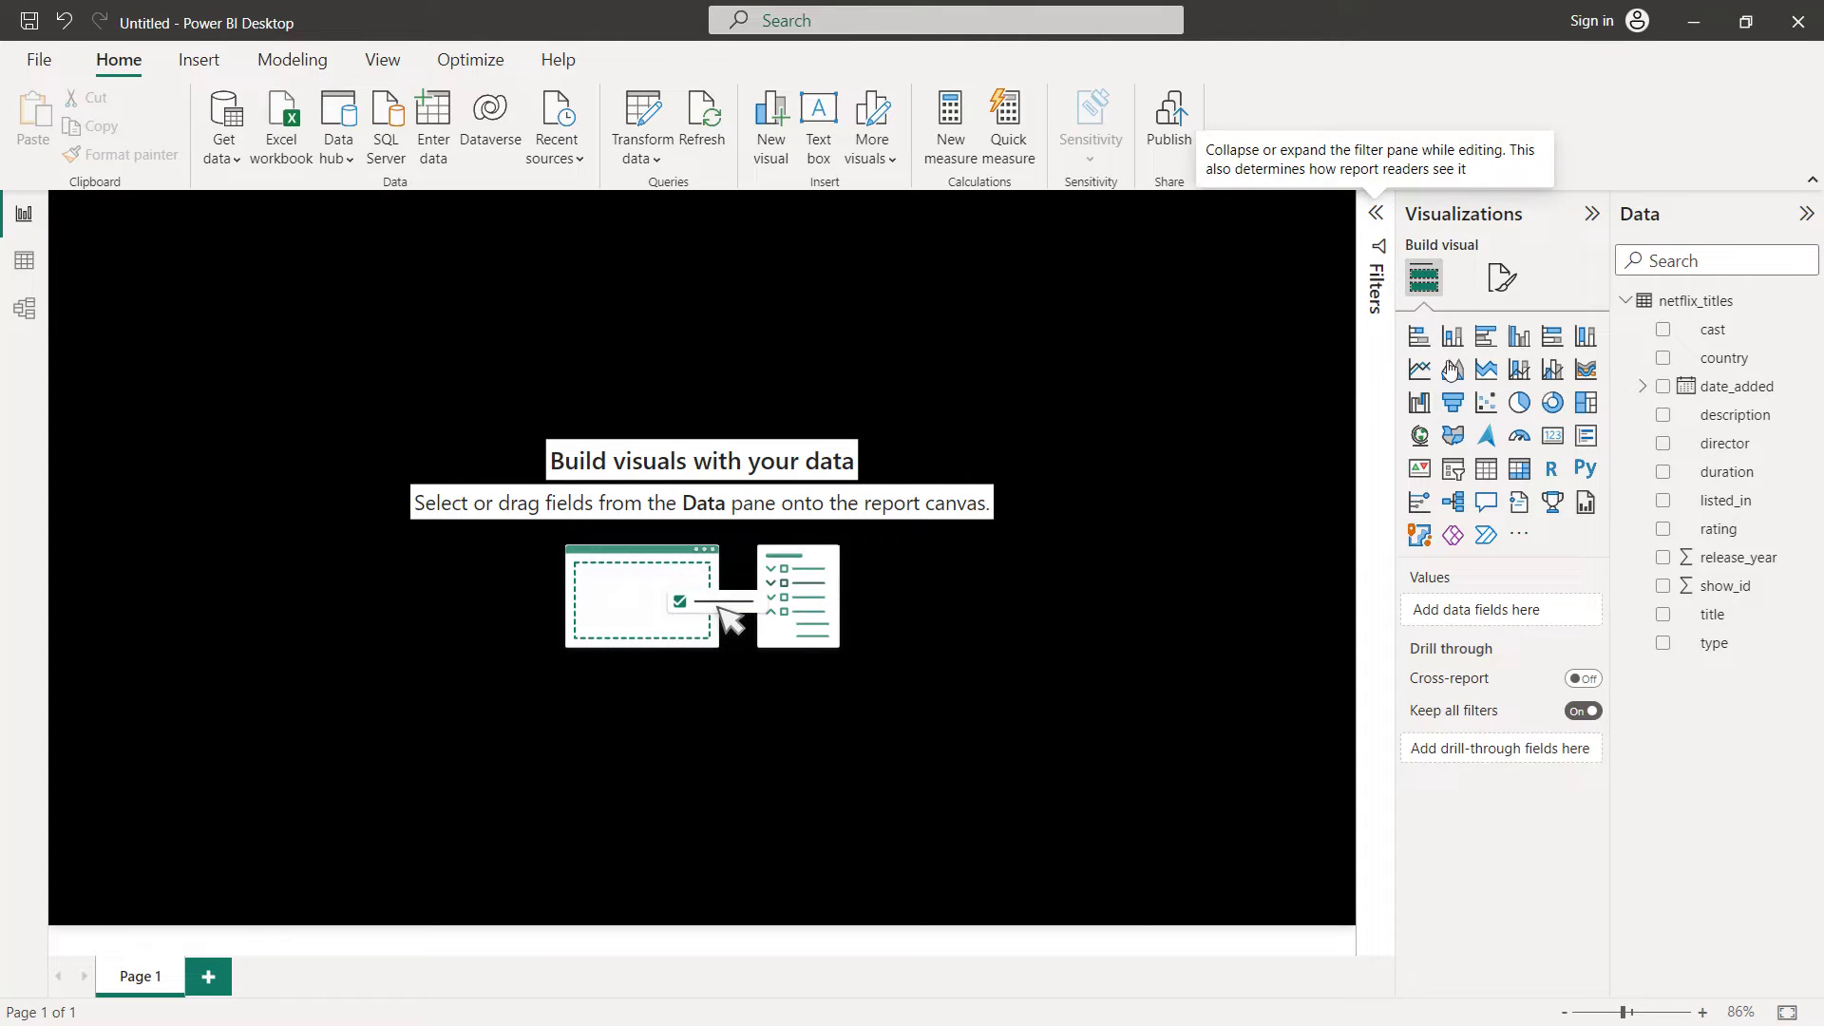
Add a donut chart to the page with the Count of show_id as its values
{"action": "left_click", "coordinate": [1551, 404]}
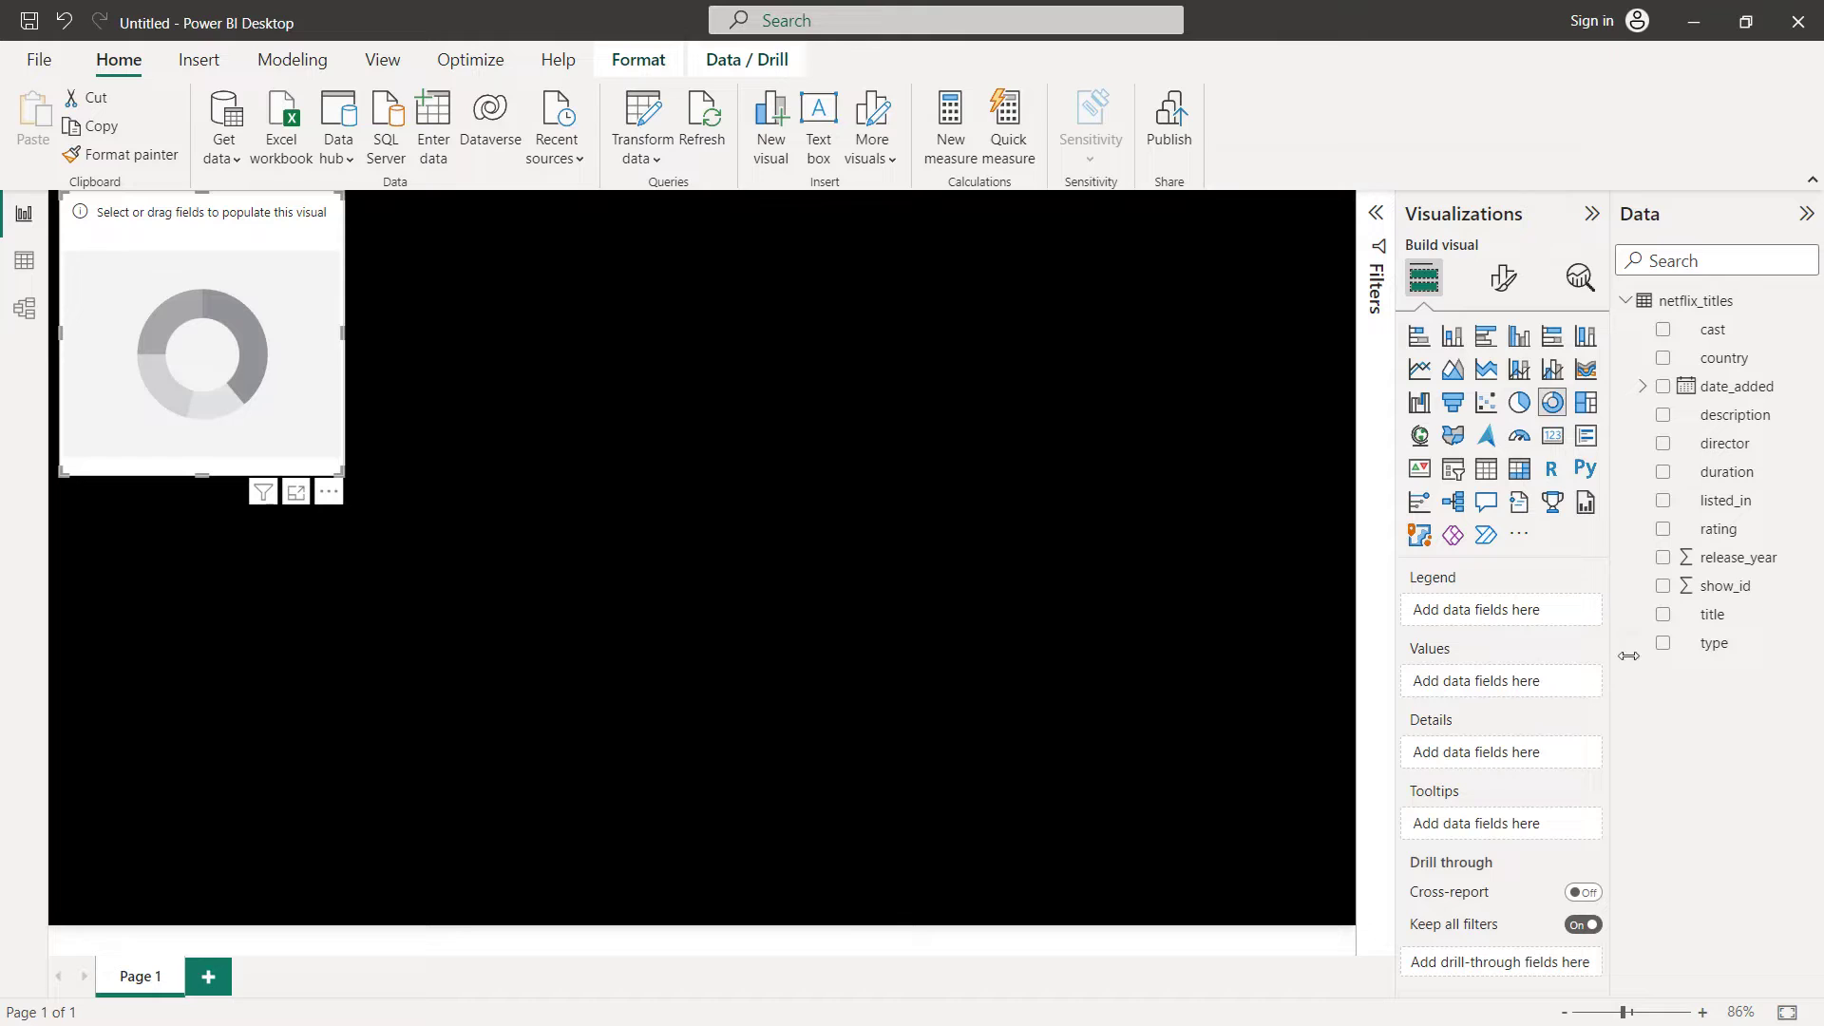
{"action": "left_click_drag", "start_coordinate": [1724, 594], "coordinate": [1515, 686]}
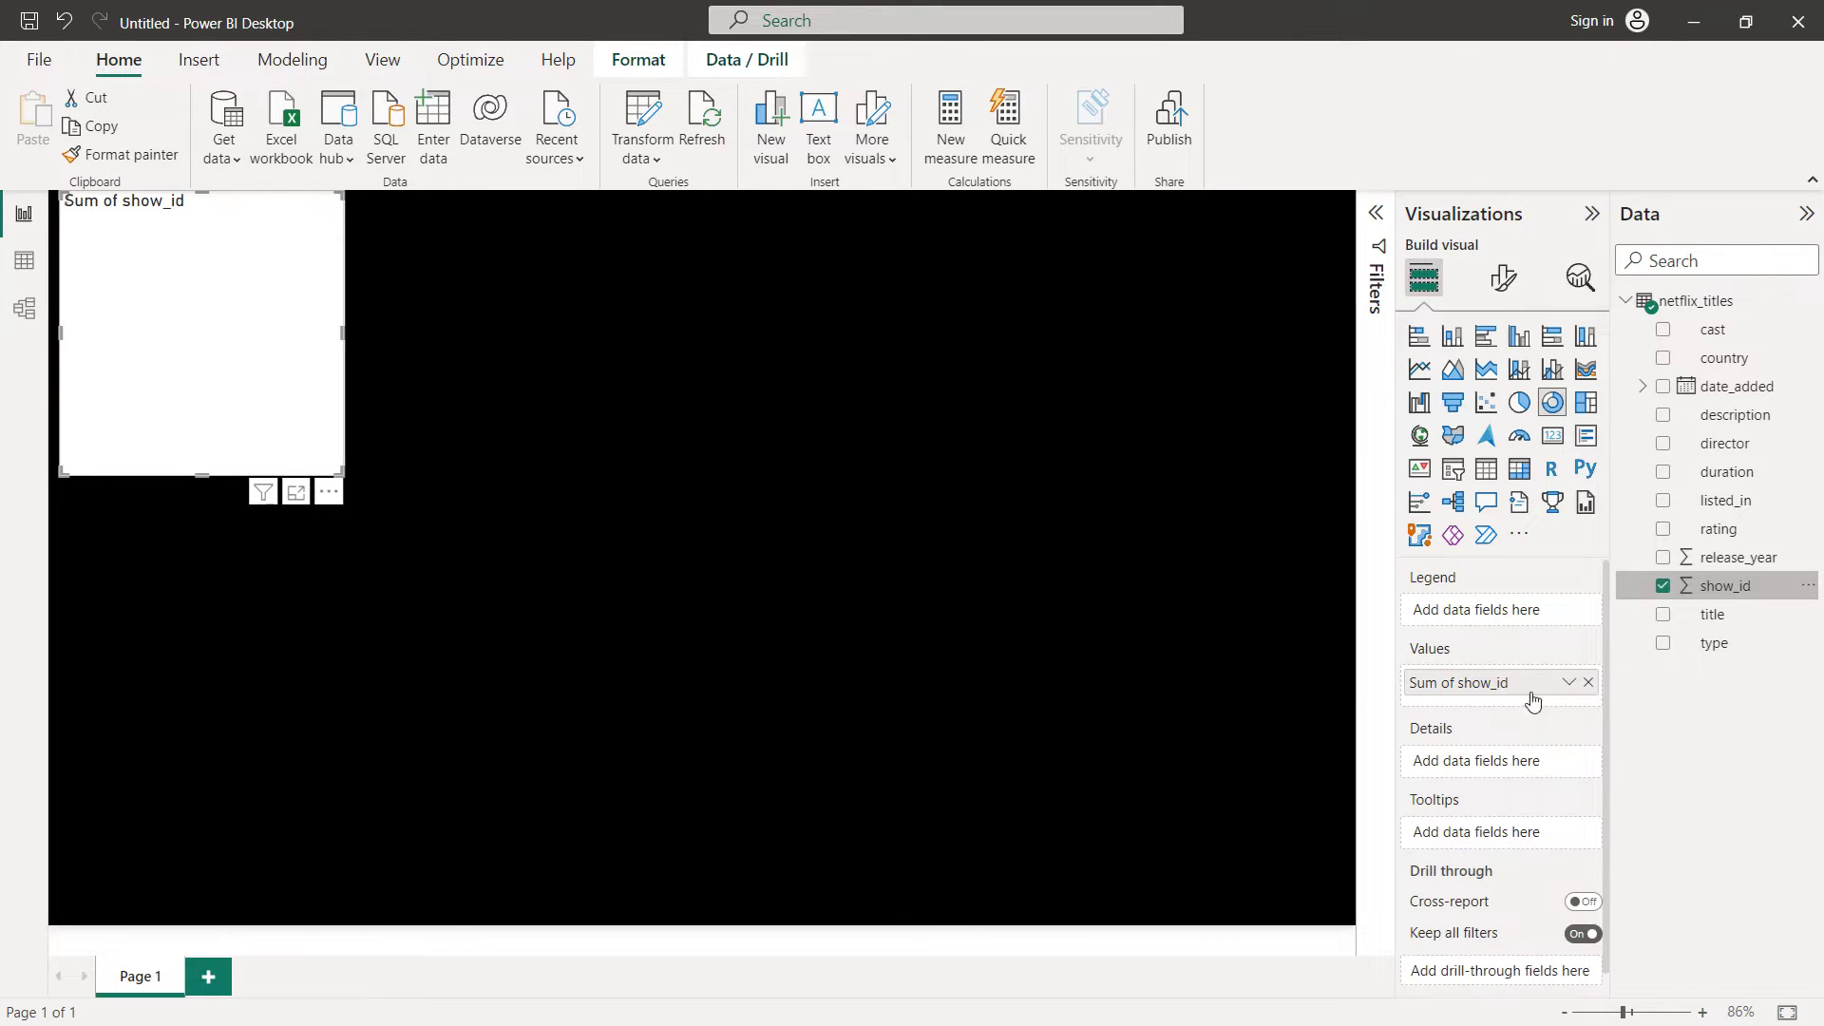
{"action": "left_click", "coordinate": [1568, 682]}
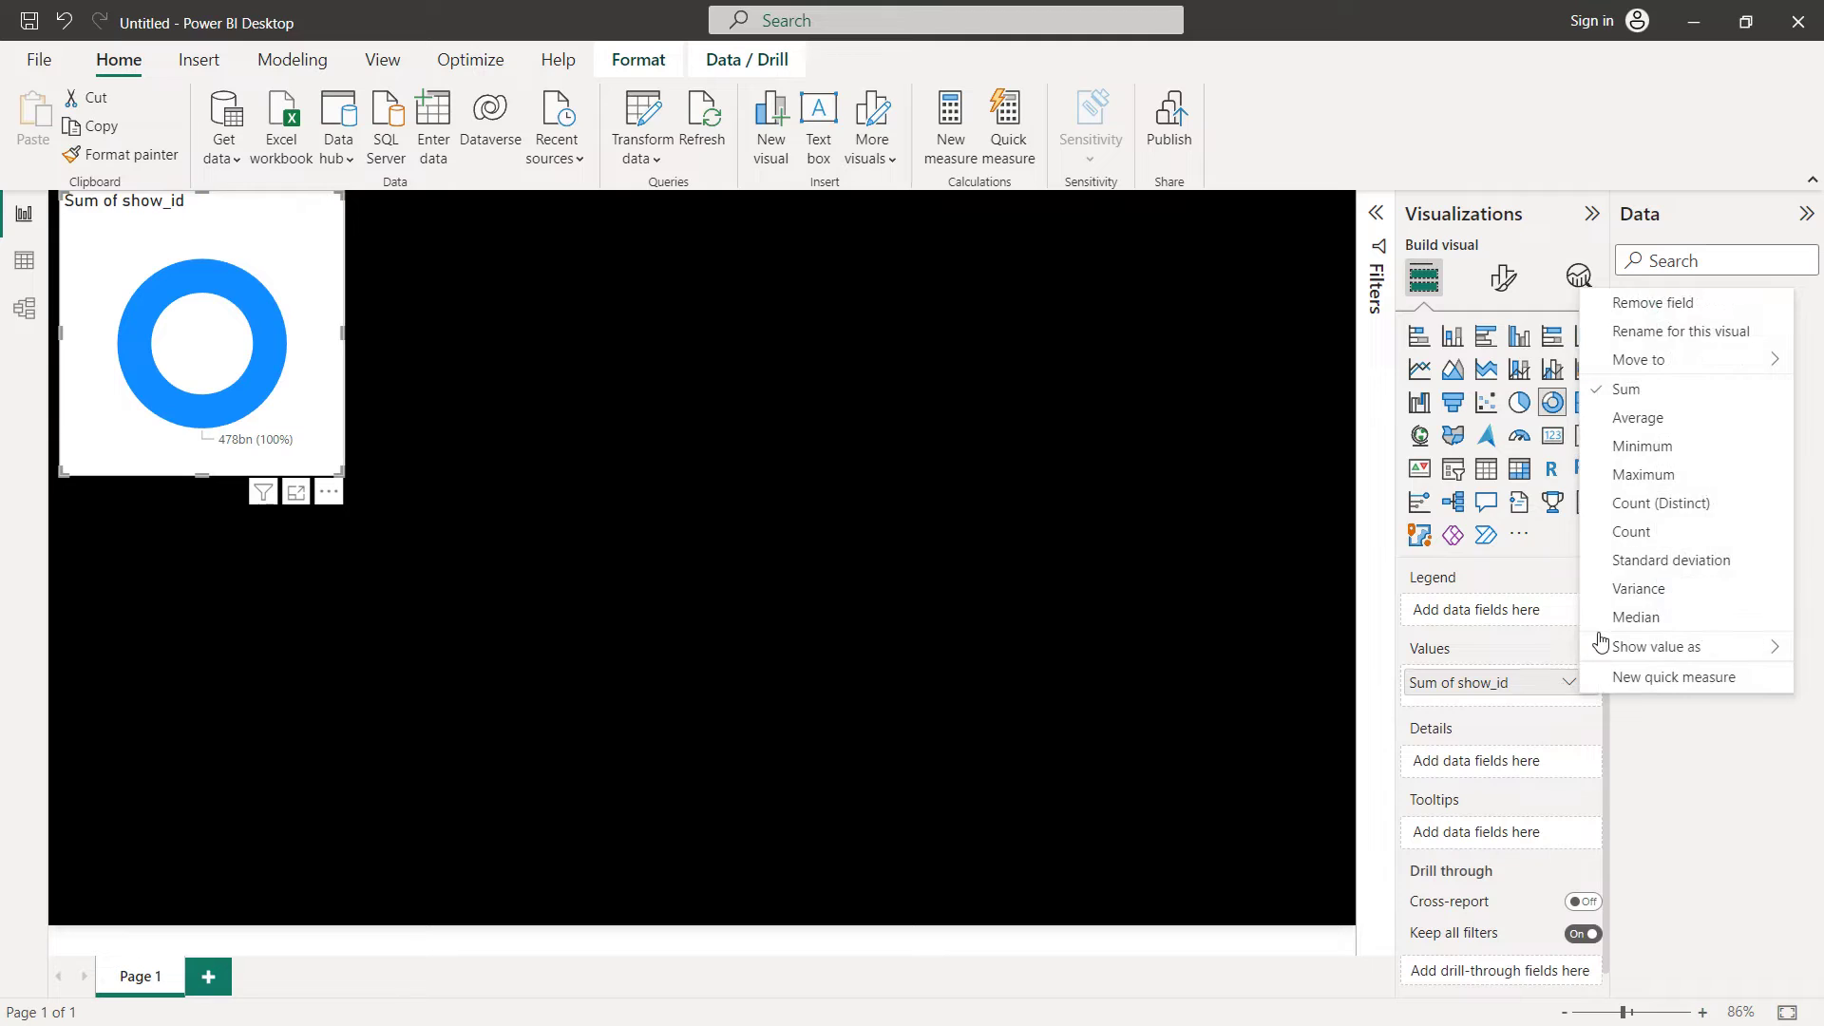
{"action": "left_click", "coordinate": [1634, 520]}
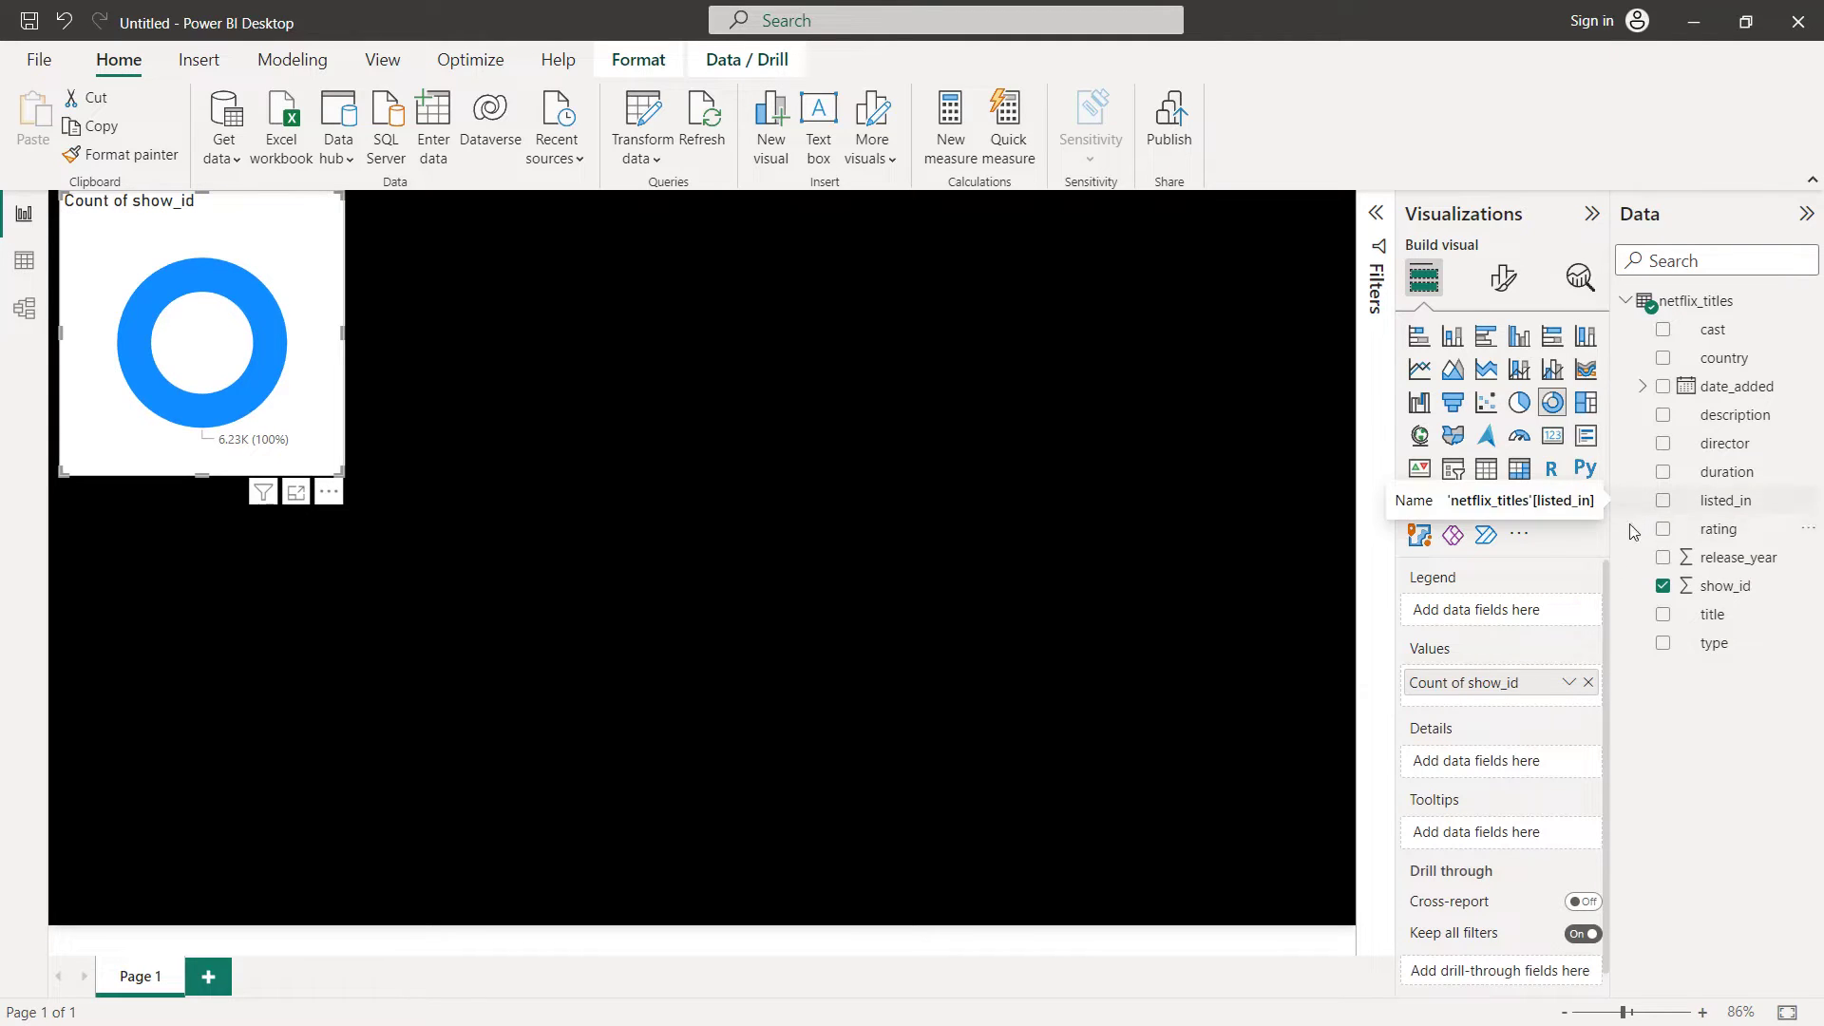
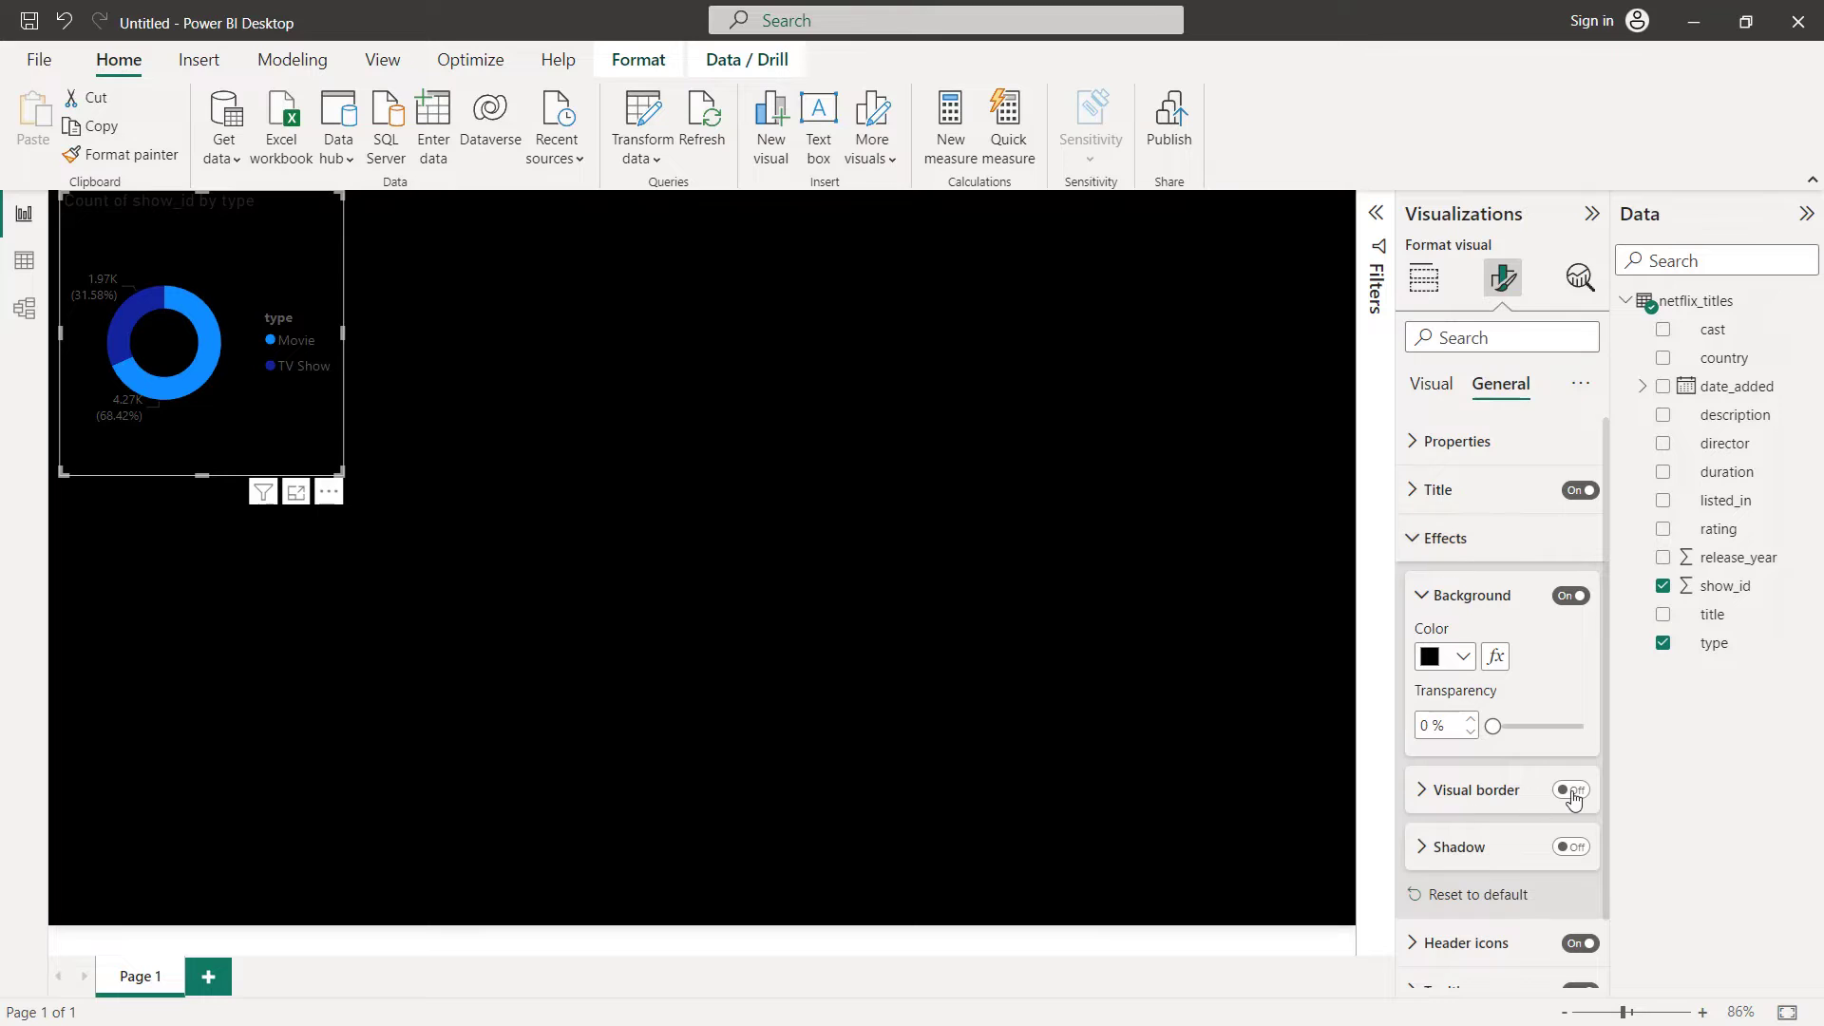
Turn on the donut chart's visual border in white with rounded corners of 20 px
{"action": "left_click", "coordinate": [1569, 790]}
{"action": "left_click", "coordinate": [1418, 798]}
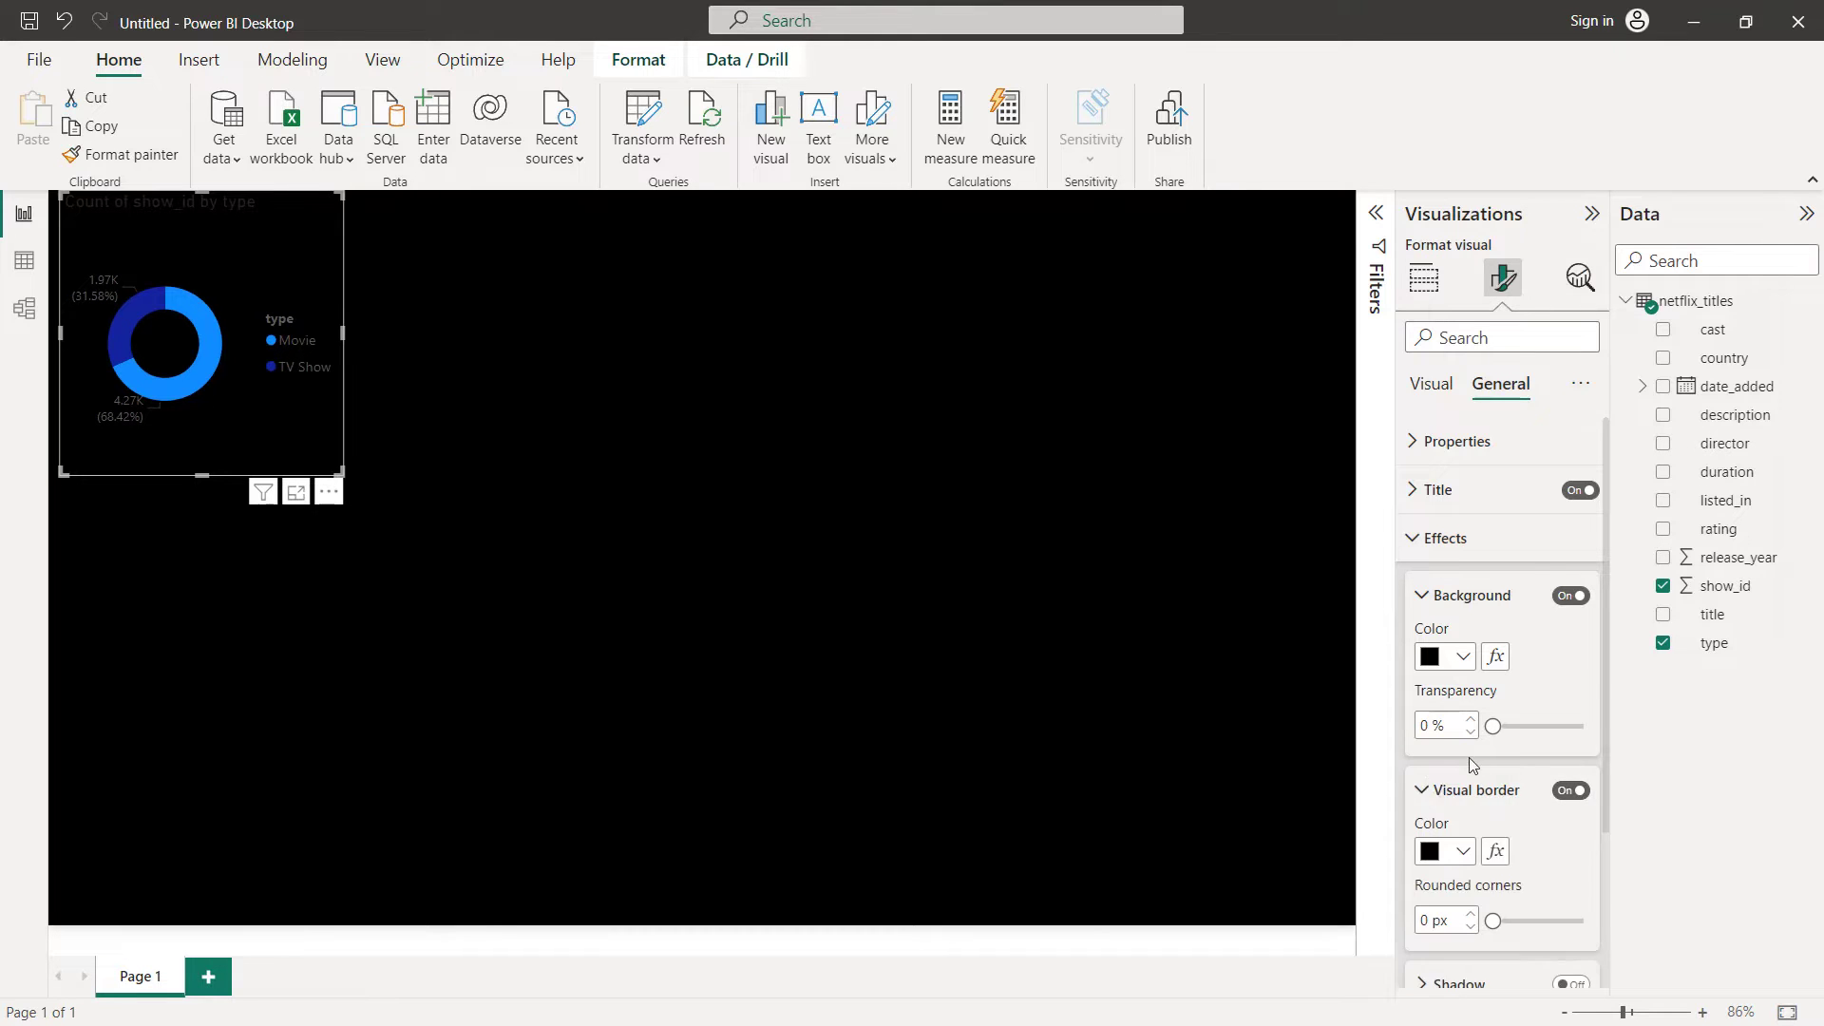
{"action": "scroll", "coordinate": [1468, 756], "scroll_direction": "down", "scroll_amount": 2}
{"action": "left_click", "coordinate": [1462, 676]}
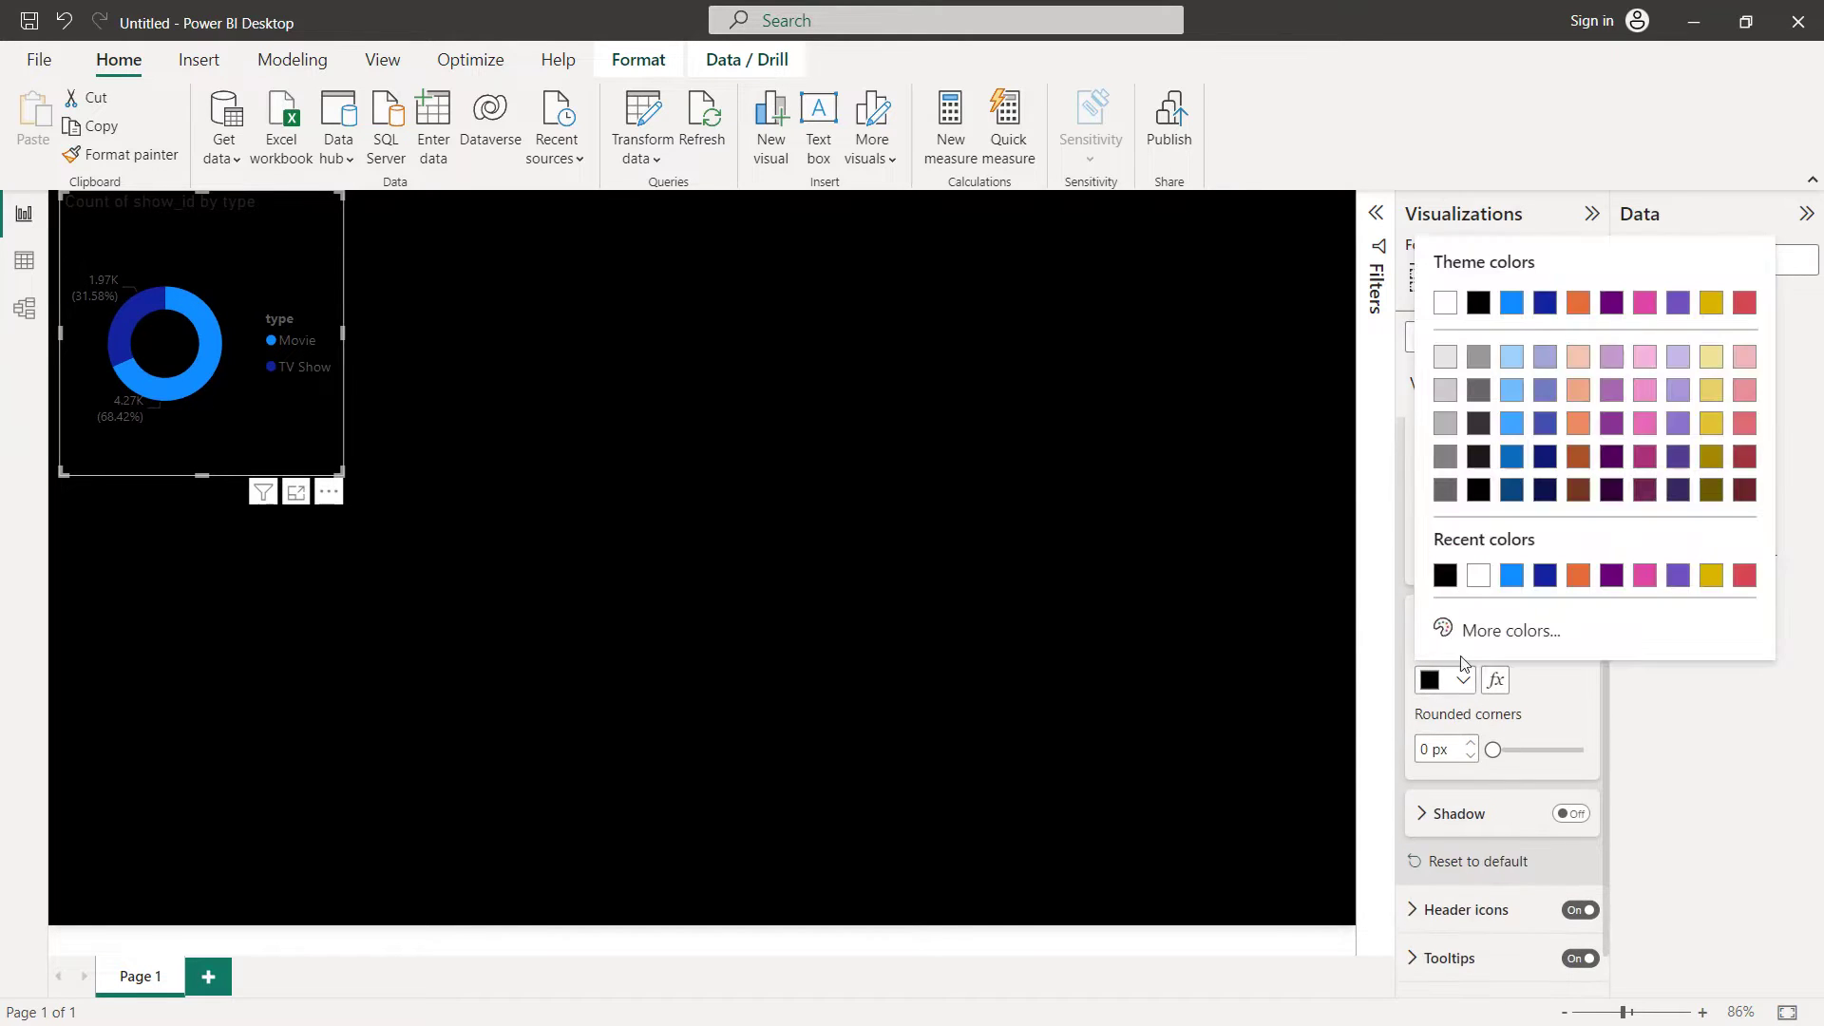
{"action": "left_click", "coordinate": [1477, 576]}
{"action": "double_click", "coordinate": [1432, 749]}
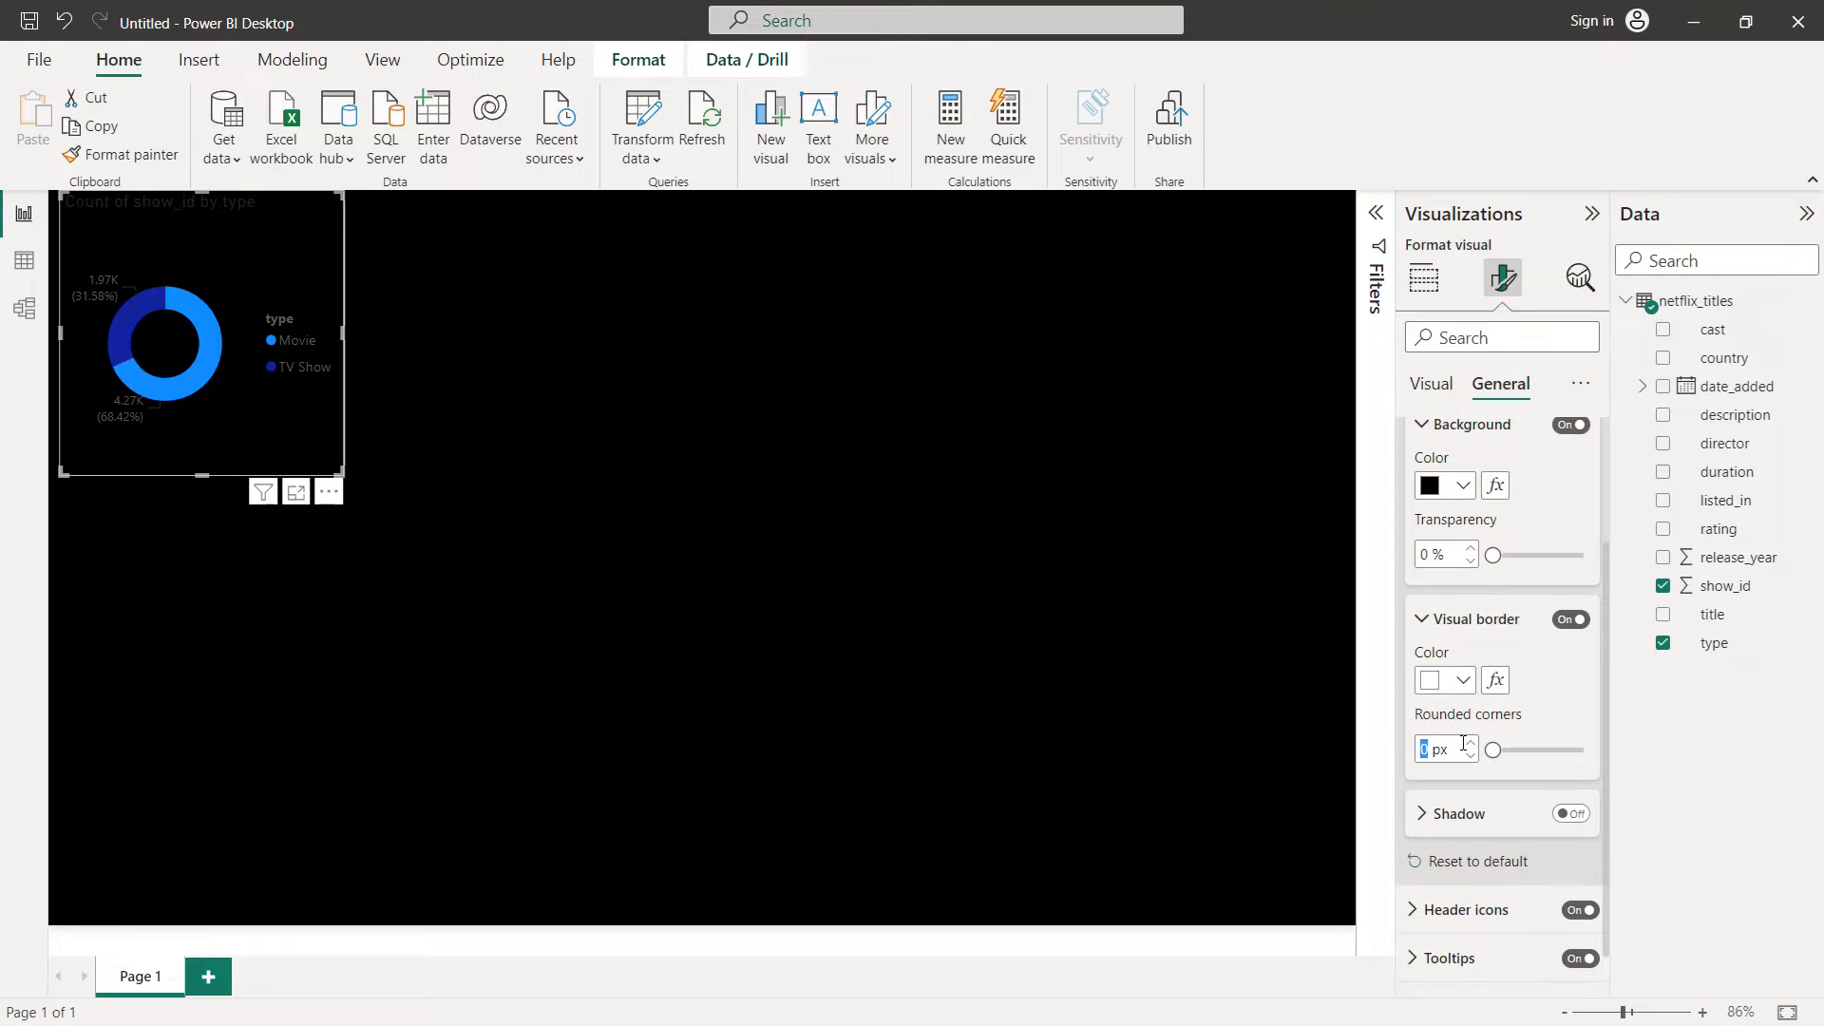
{"action": "type", "text": "20"}
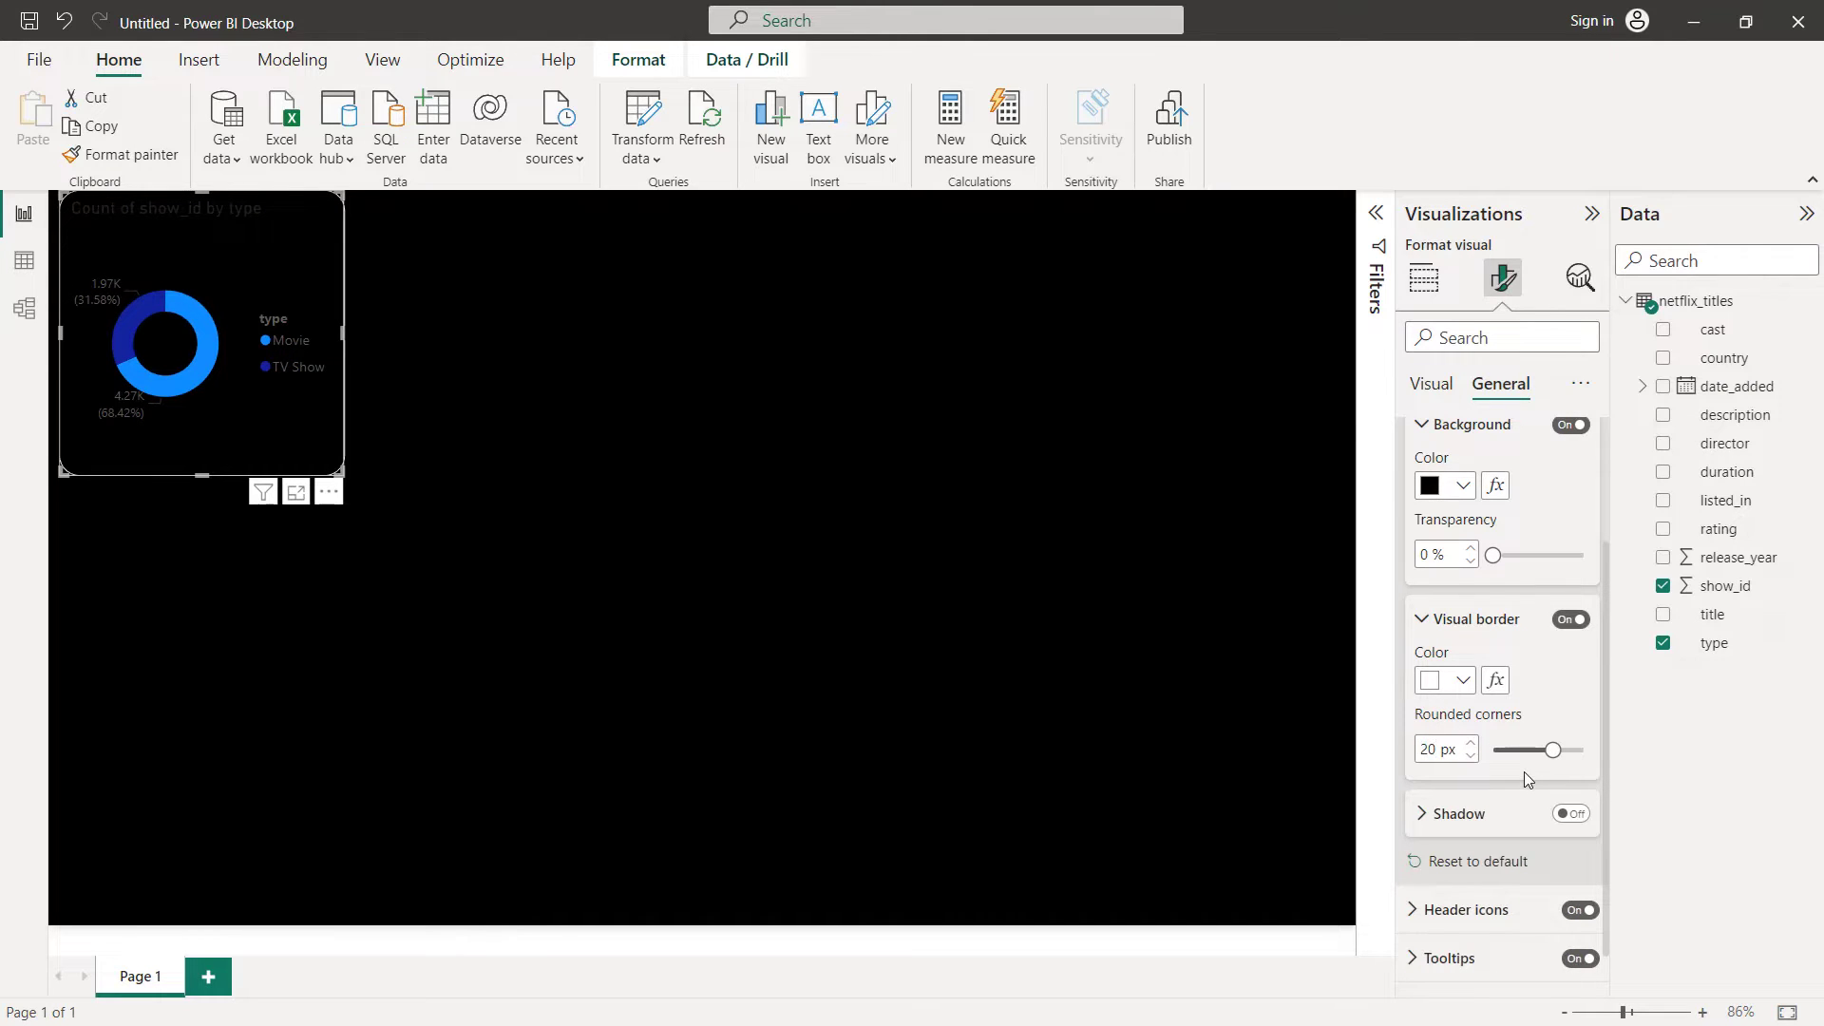
Set the donut chart title's text color to the custom red #FB0000
{"action": "scroll", "coordinate": [1523, 772], "scroll_direction": "up", "scroll_amount": 3}
{"action": "left_click", "coordinate": [1429, 499]}
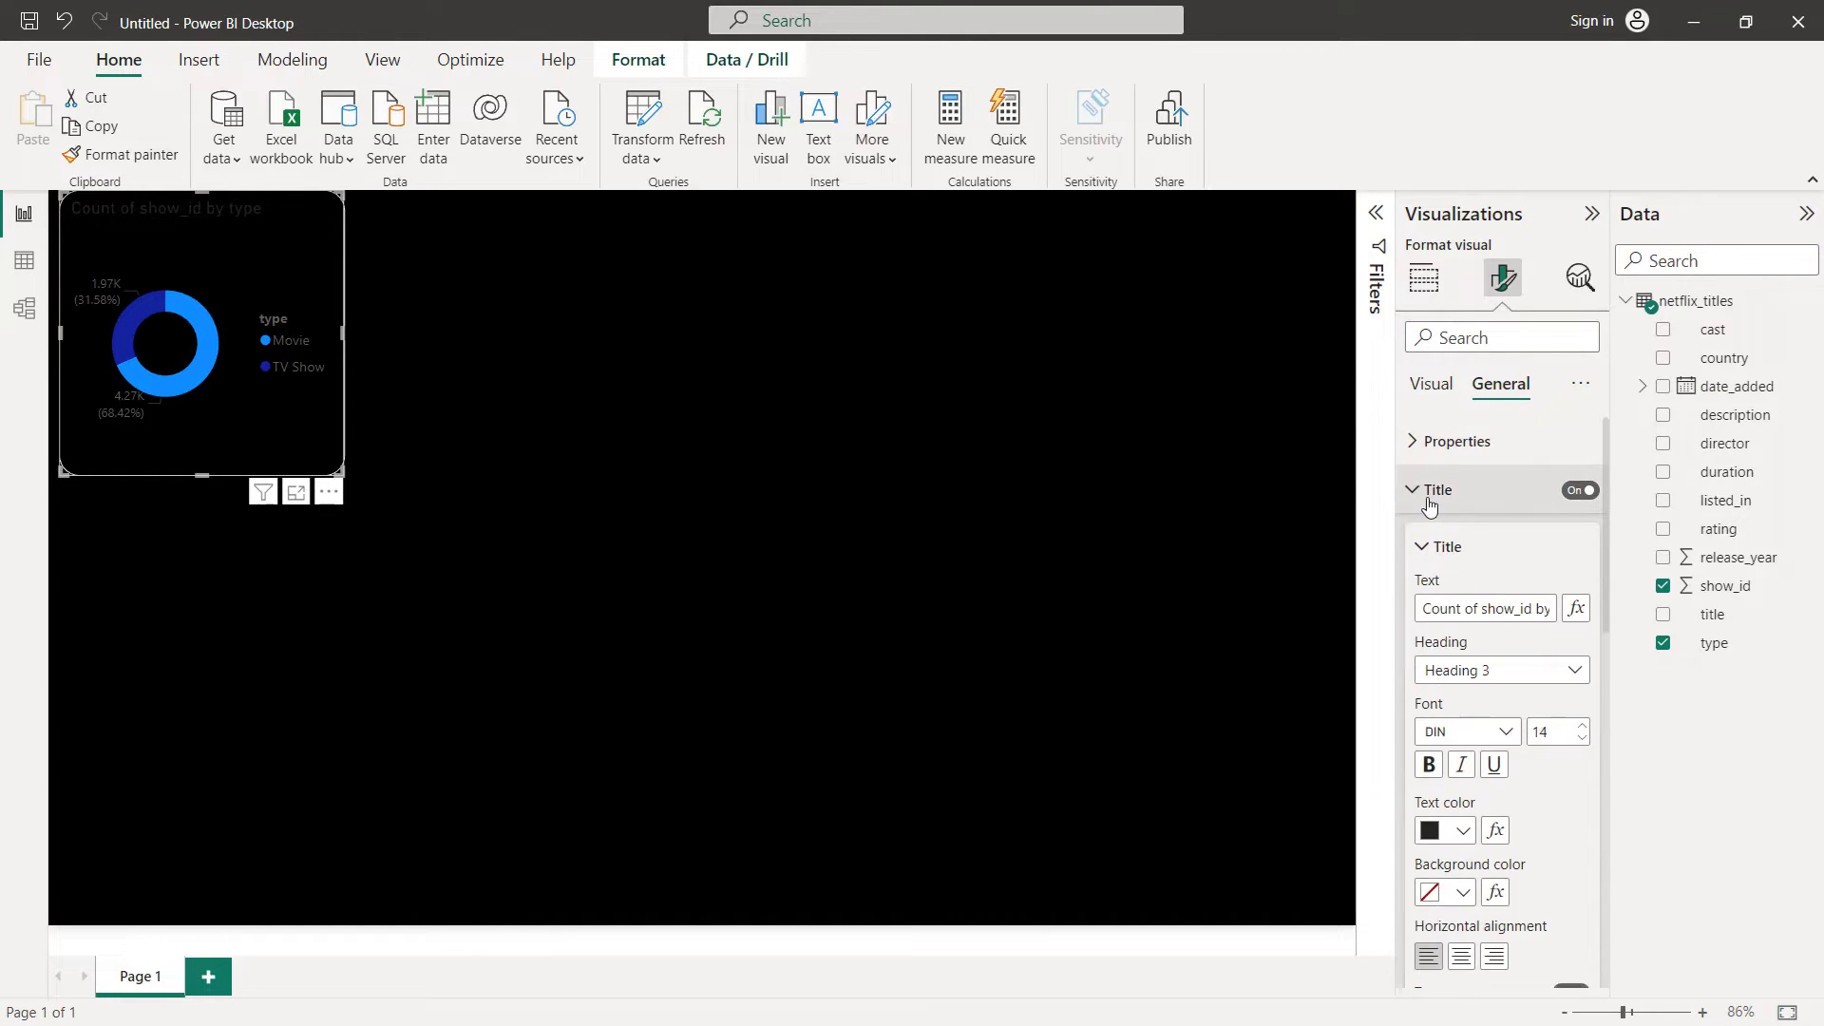
{"action": "left_click", "coordinate": [1467, 831]}
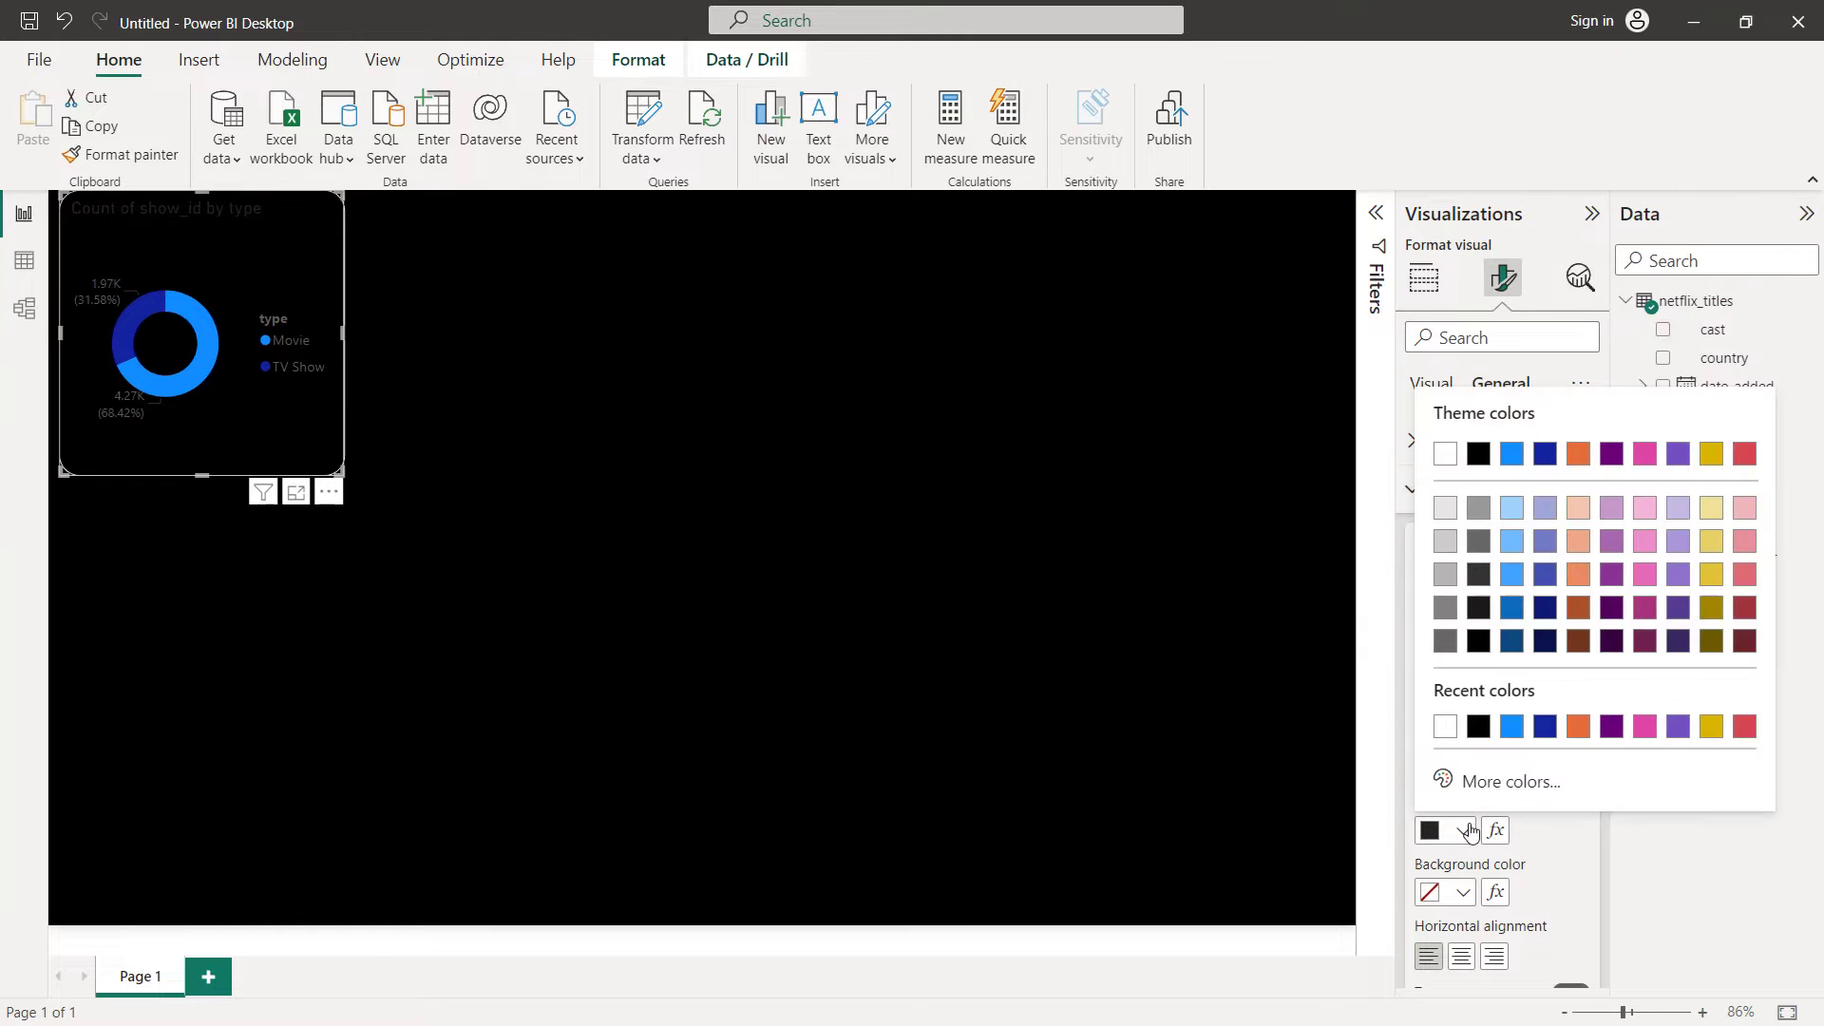
{"action": "left_click", "coordinate": [1500, 781]}
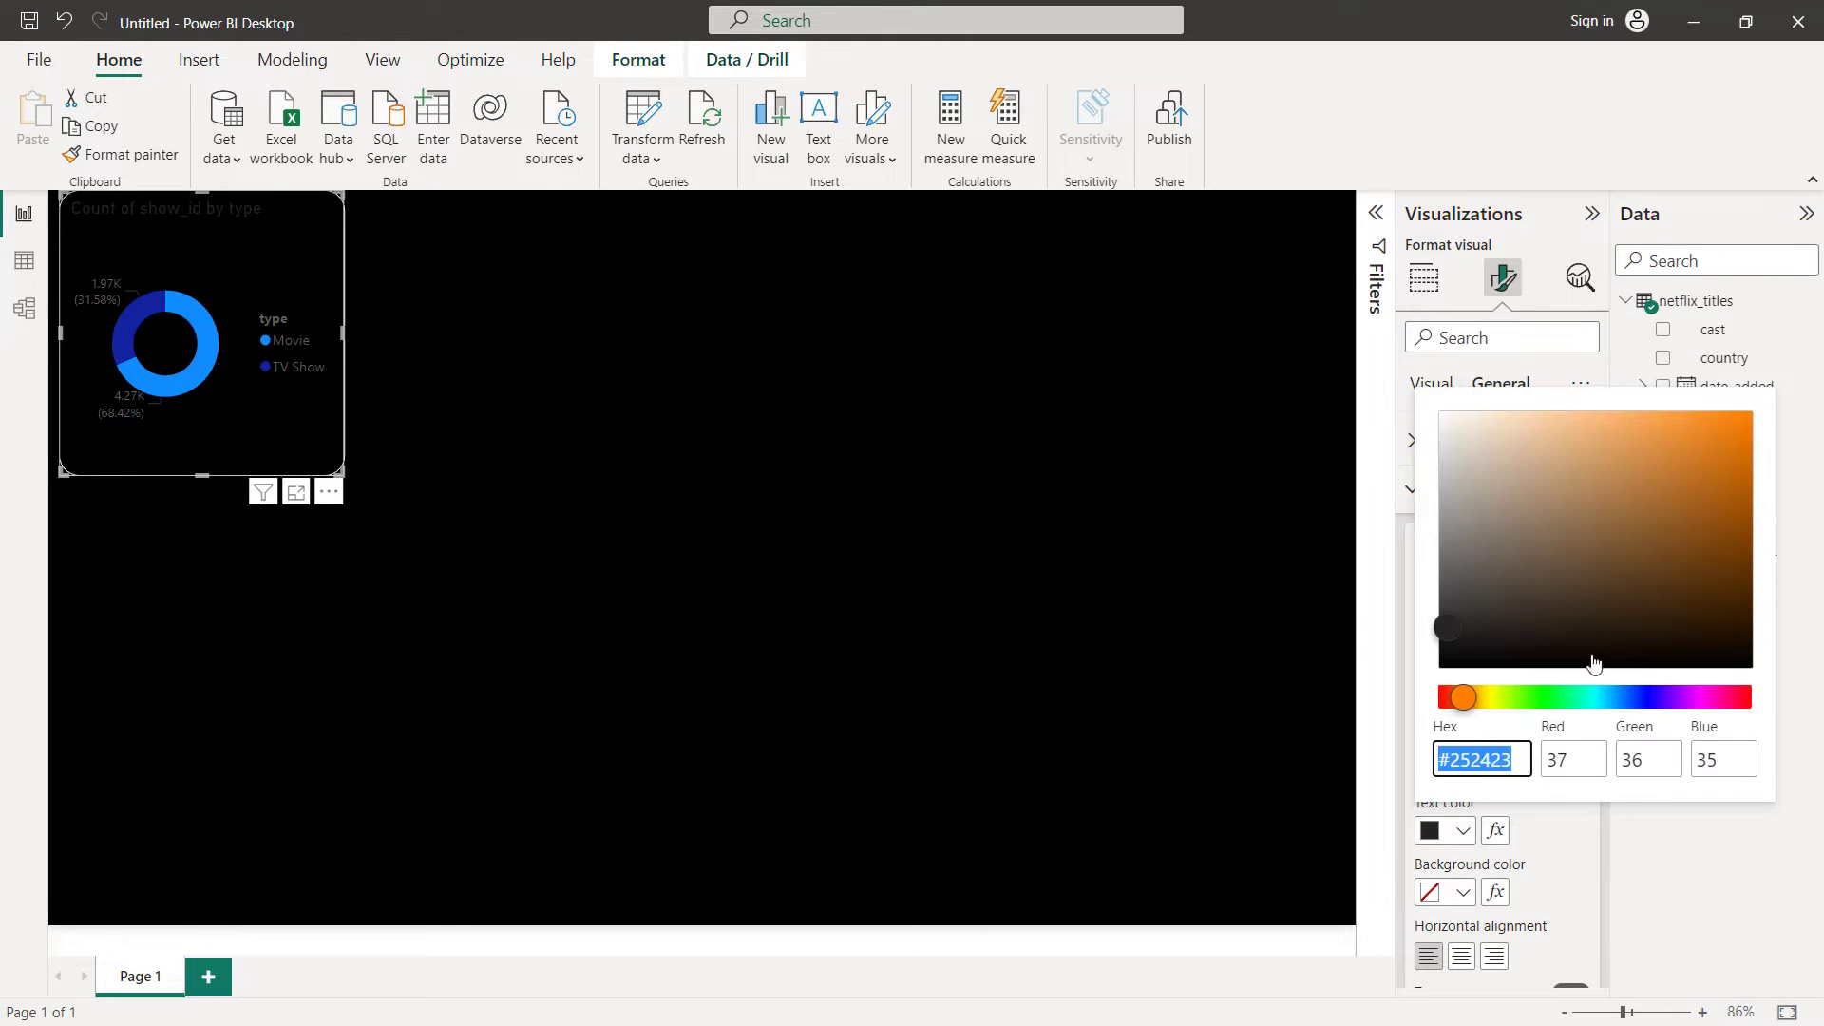
{"action": "left_click", "coordinate": [1742, 700]}
{"action": "left_click_drag", "start_coordinate": [1744, 703], "coordinate": [1753, 703]}
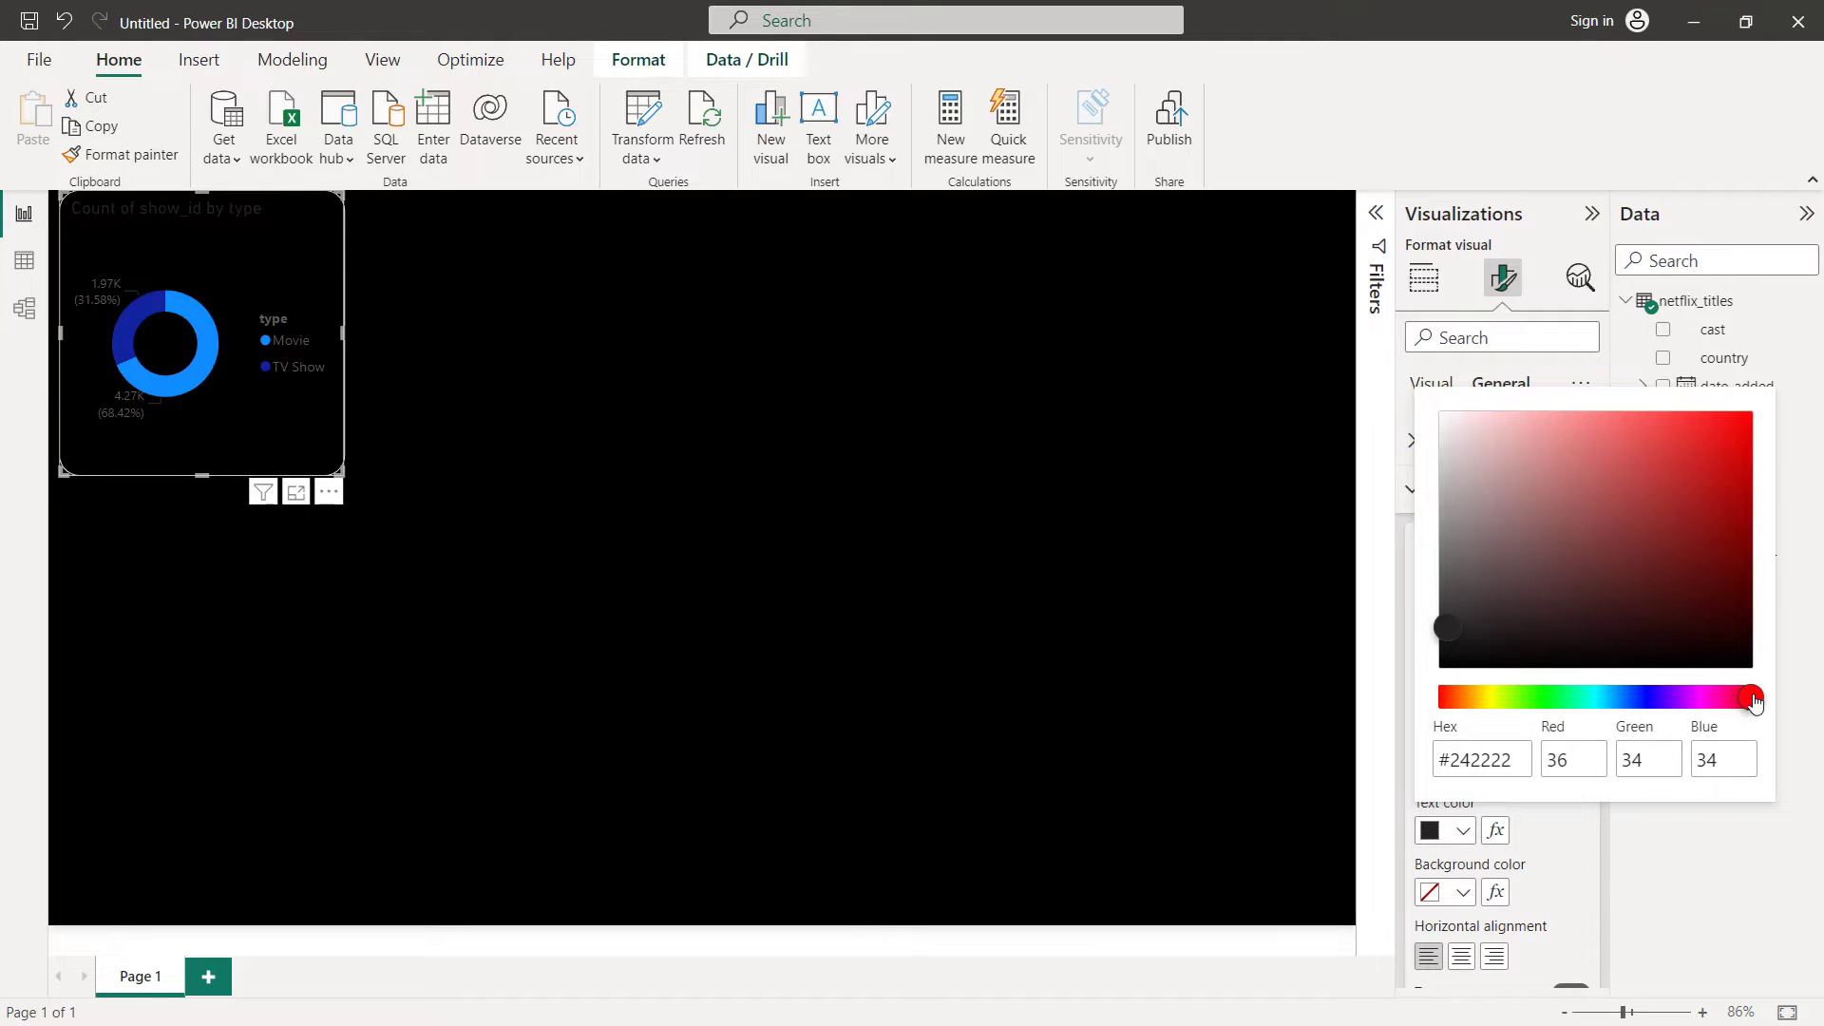
{"action": "left_click_drag", "start_coordinate": [1740, 418], "coordinate": [1755, 418]}
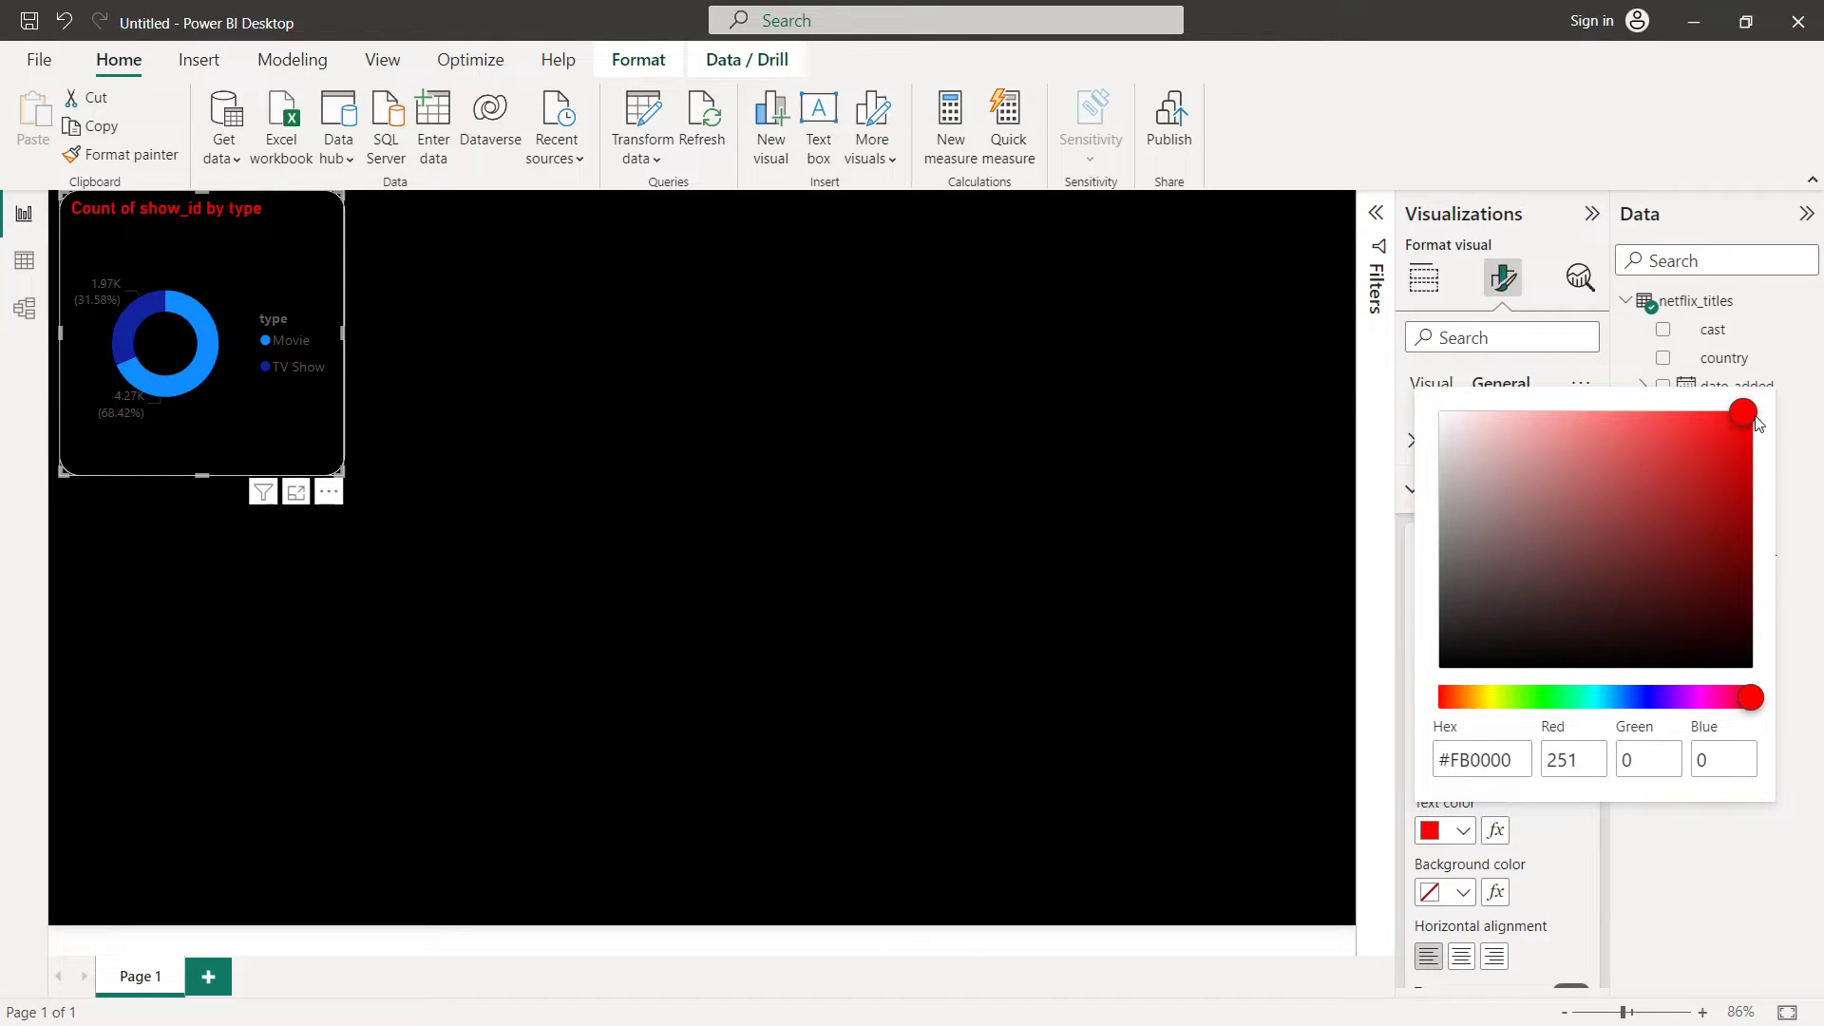
{"action": "left_click", "coordinate": [1563, 846]}
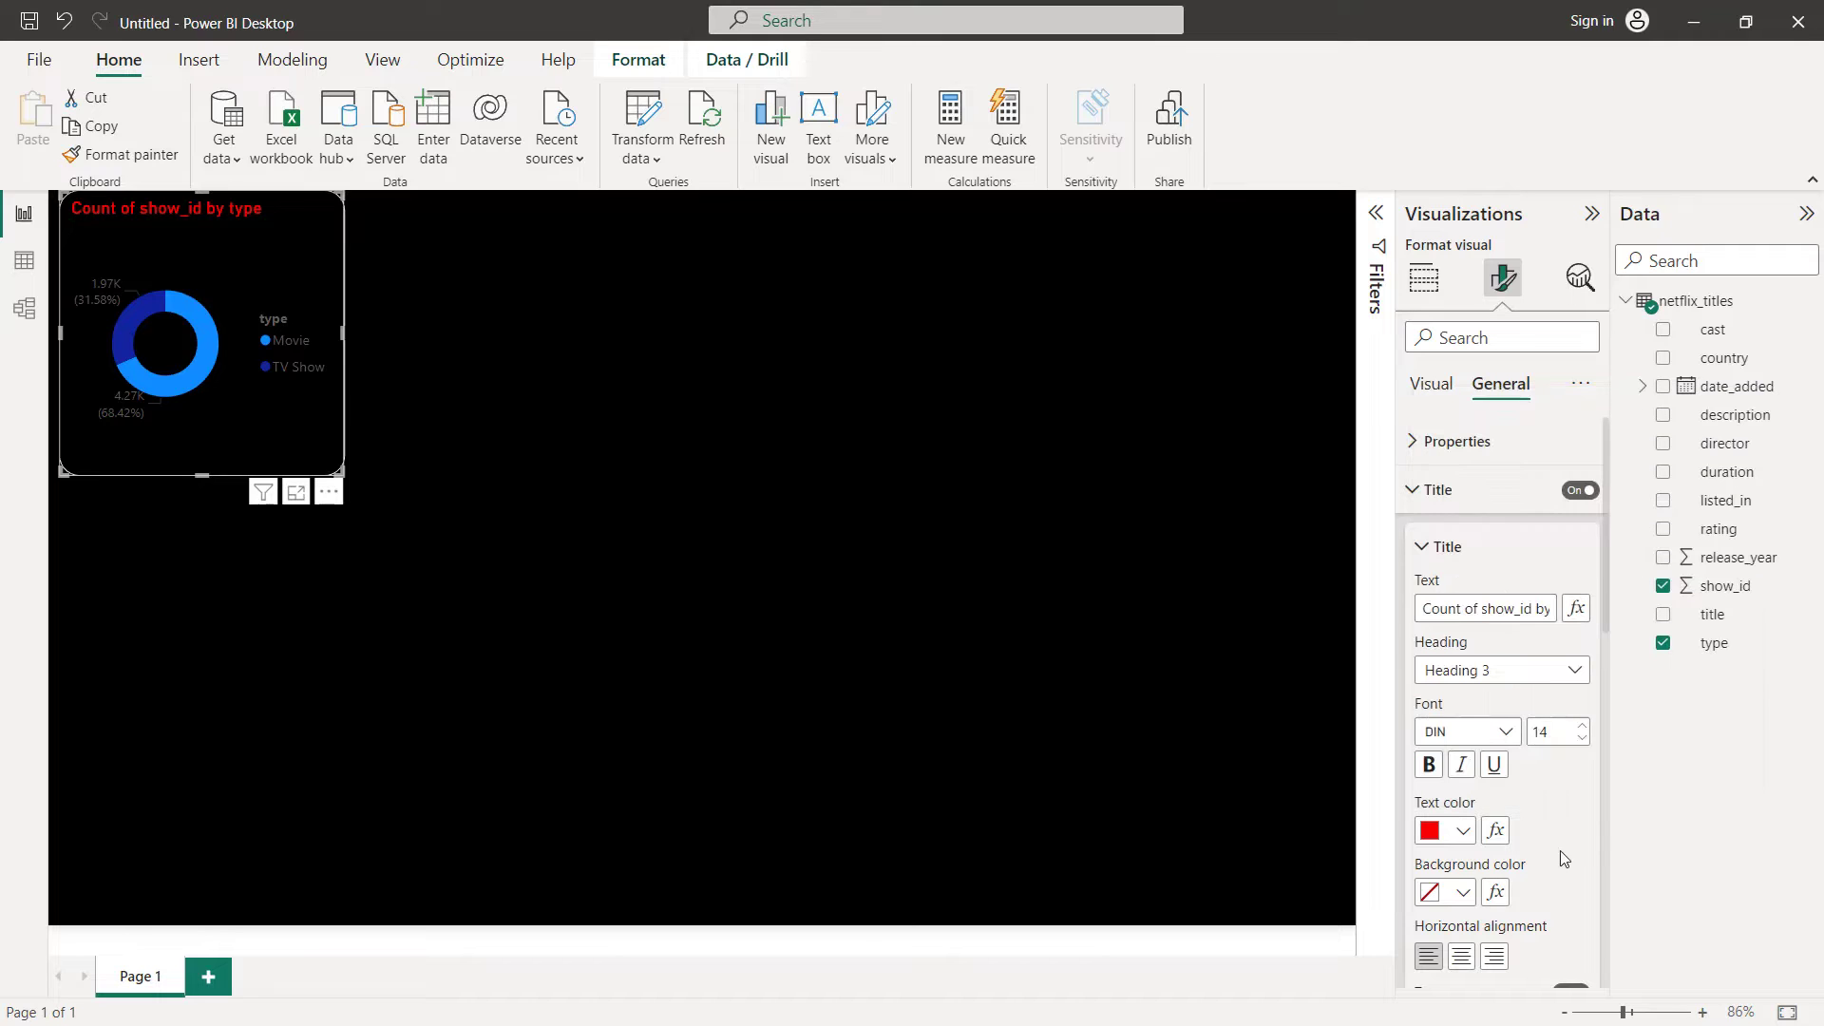
Center the donut chart's title and set its font size to 16
{"action": "left_click", "coordinate": [1472, 957]}
{"action": "left_click", "coordinate": [1578, 732]}
{"action": "left_click", "coordinate": [1579, 732]}
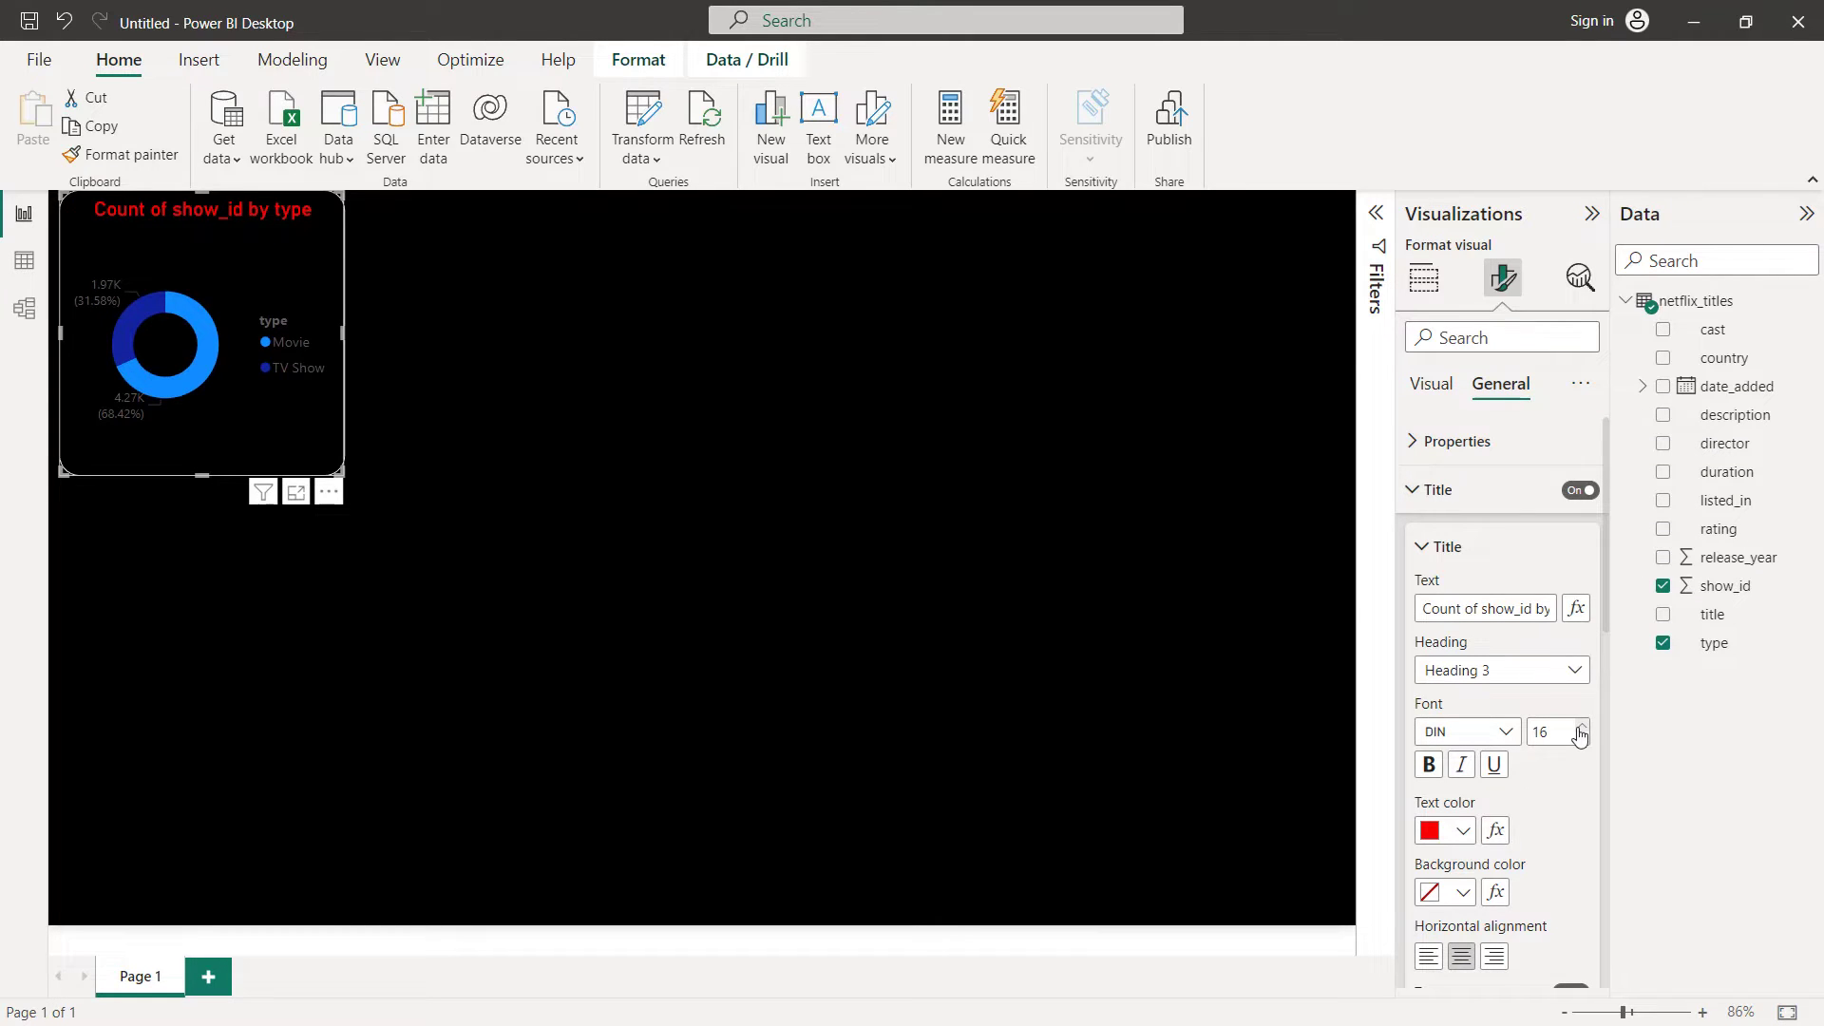
Replace the donut chart's title text with "TV shows and movies"
{"action": "left_click", "coordinate": [1472, 608]}
{"action": "key", "text": "ctrl+a"}
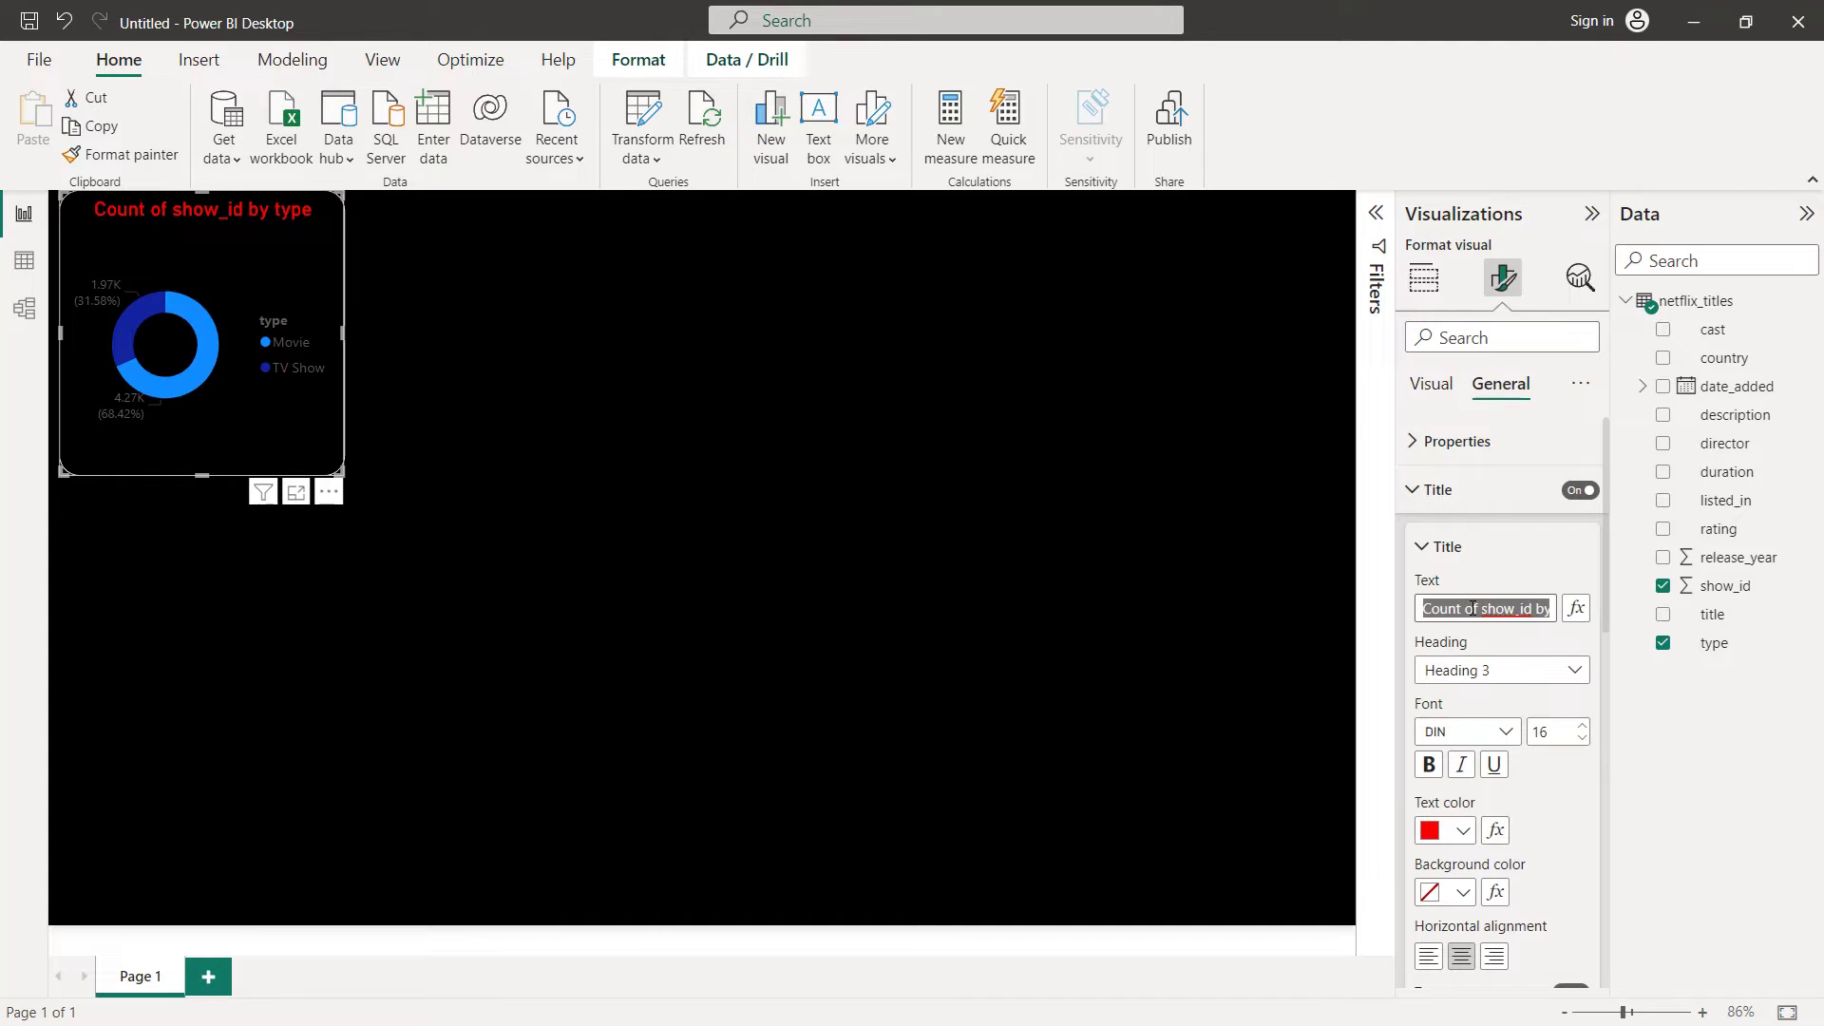
{"action": "type", "text": "TV shows and m"}
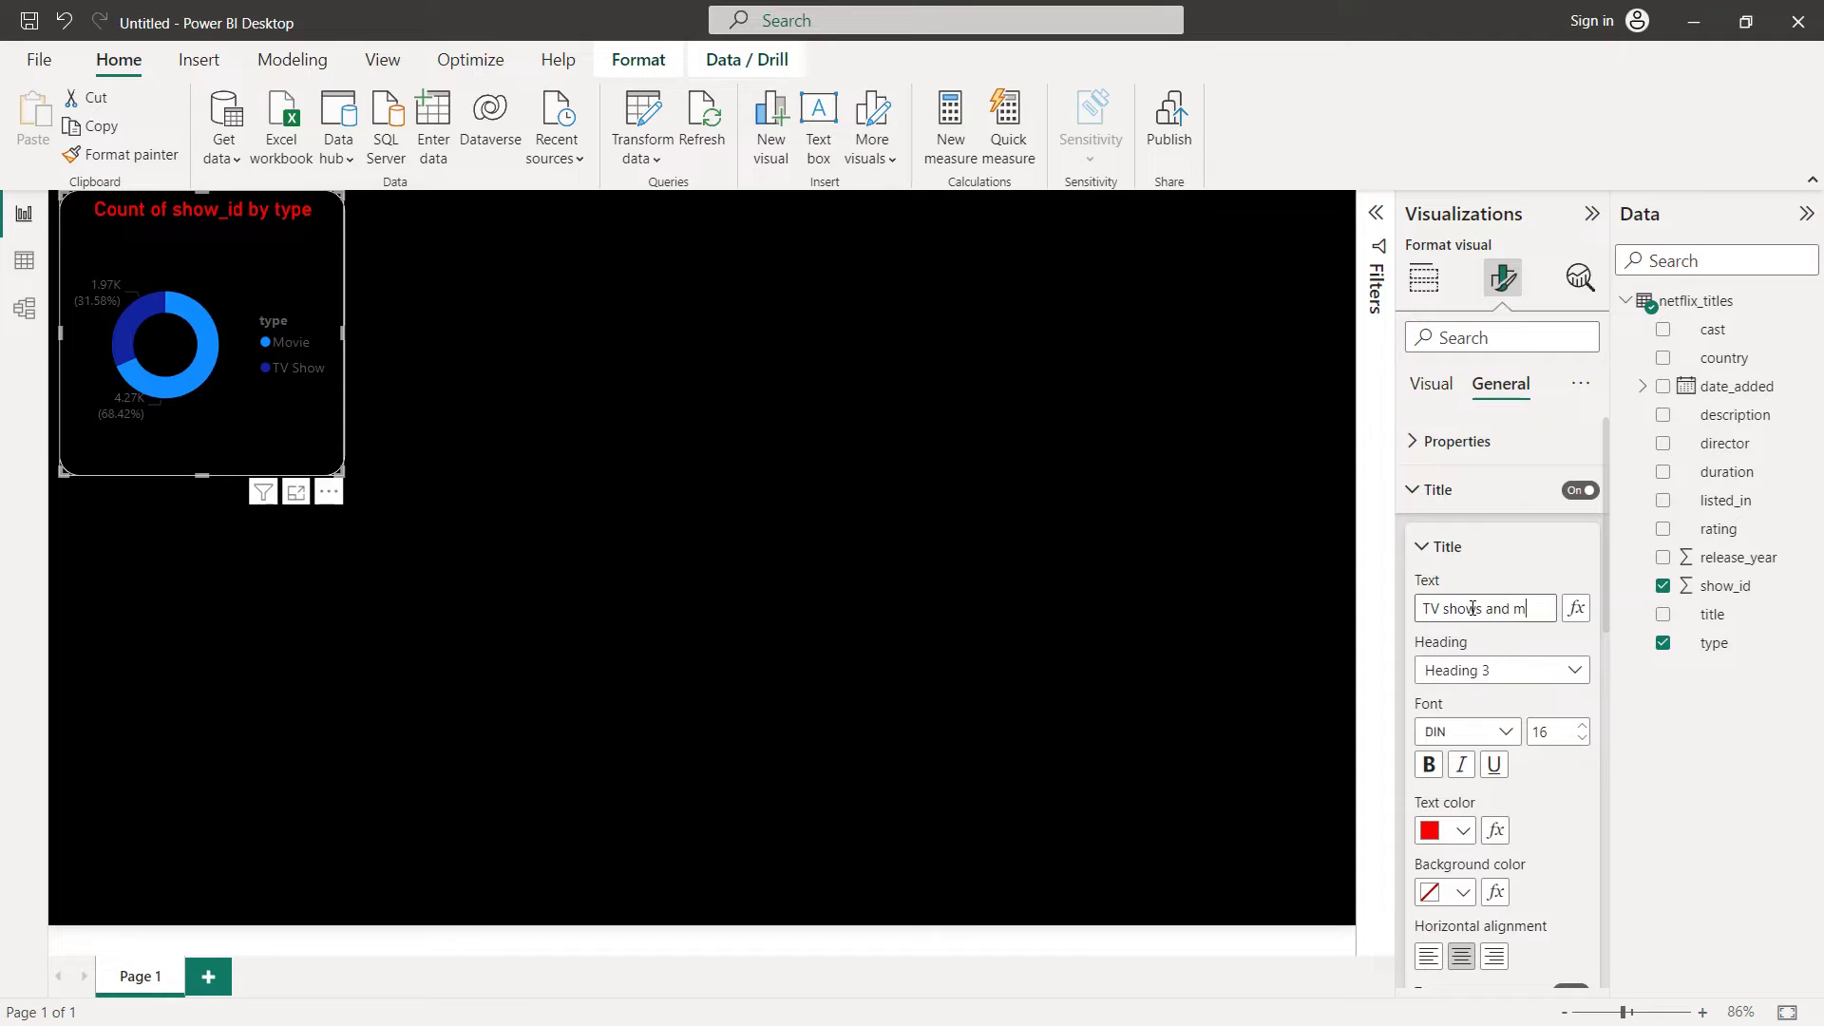
{"action": "type", "text": "ovies"}
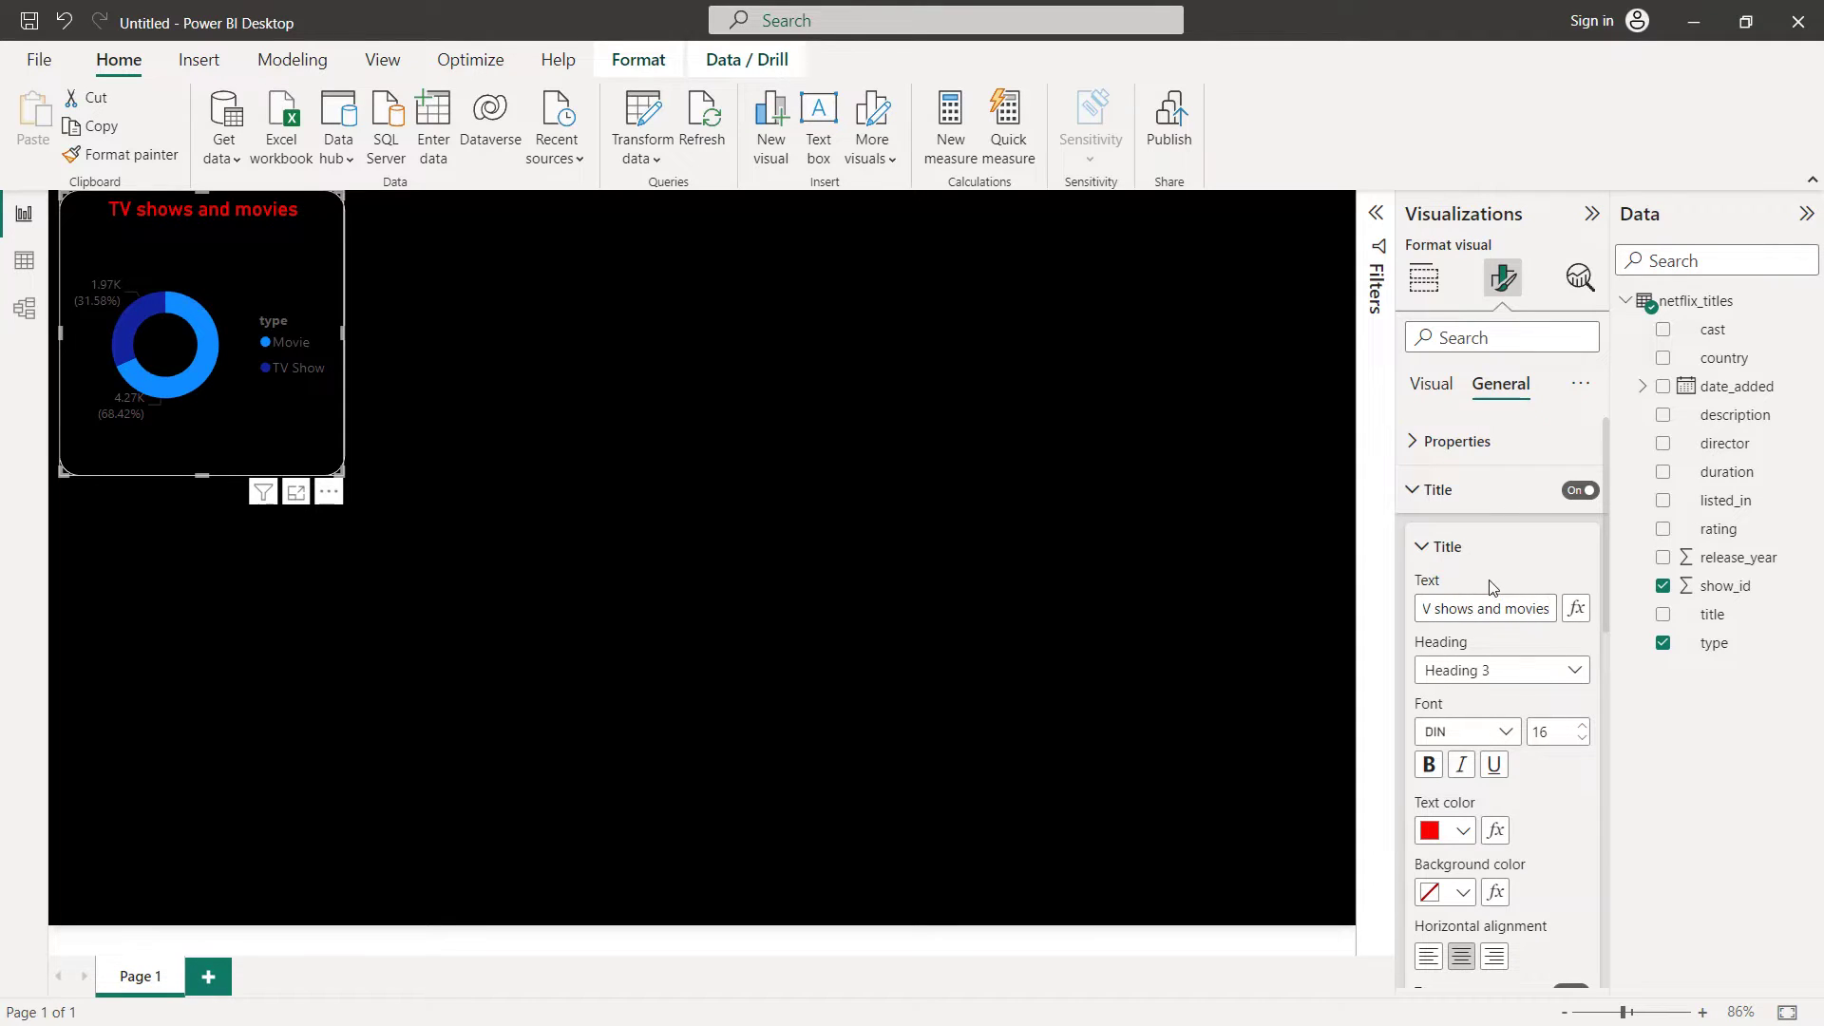
Turn on the divider below the donut chart's title and color it white
{"action": "scroll", "coordinate": [1488, 608], "scroll_direction": "down", "scroll_amount": 5}
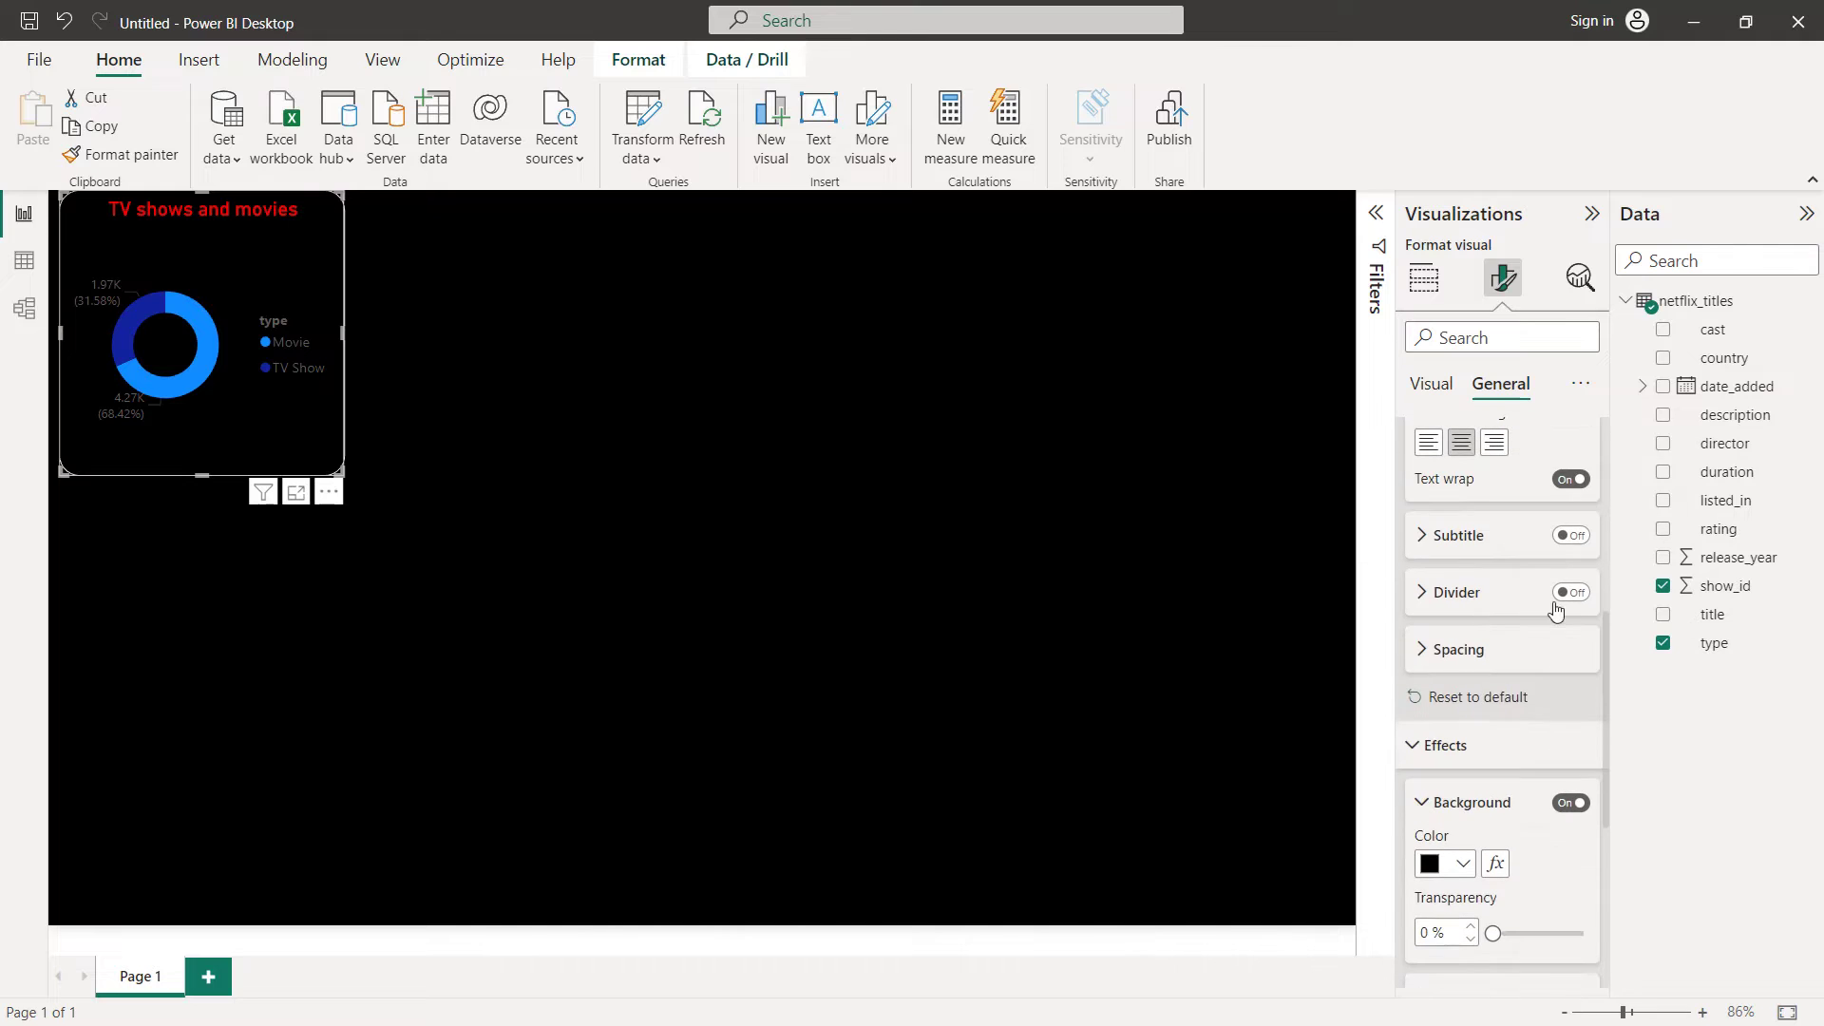
{"action": "left_click", "coordinate": [1572, 593]}
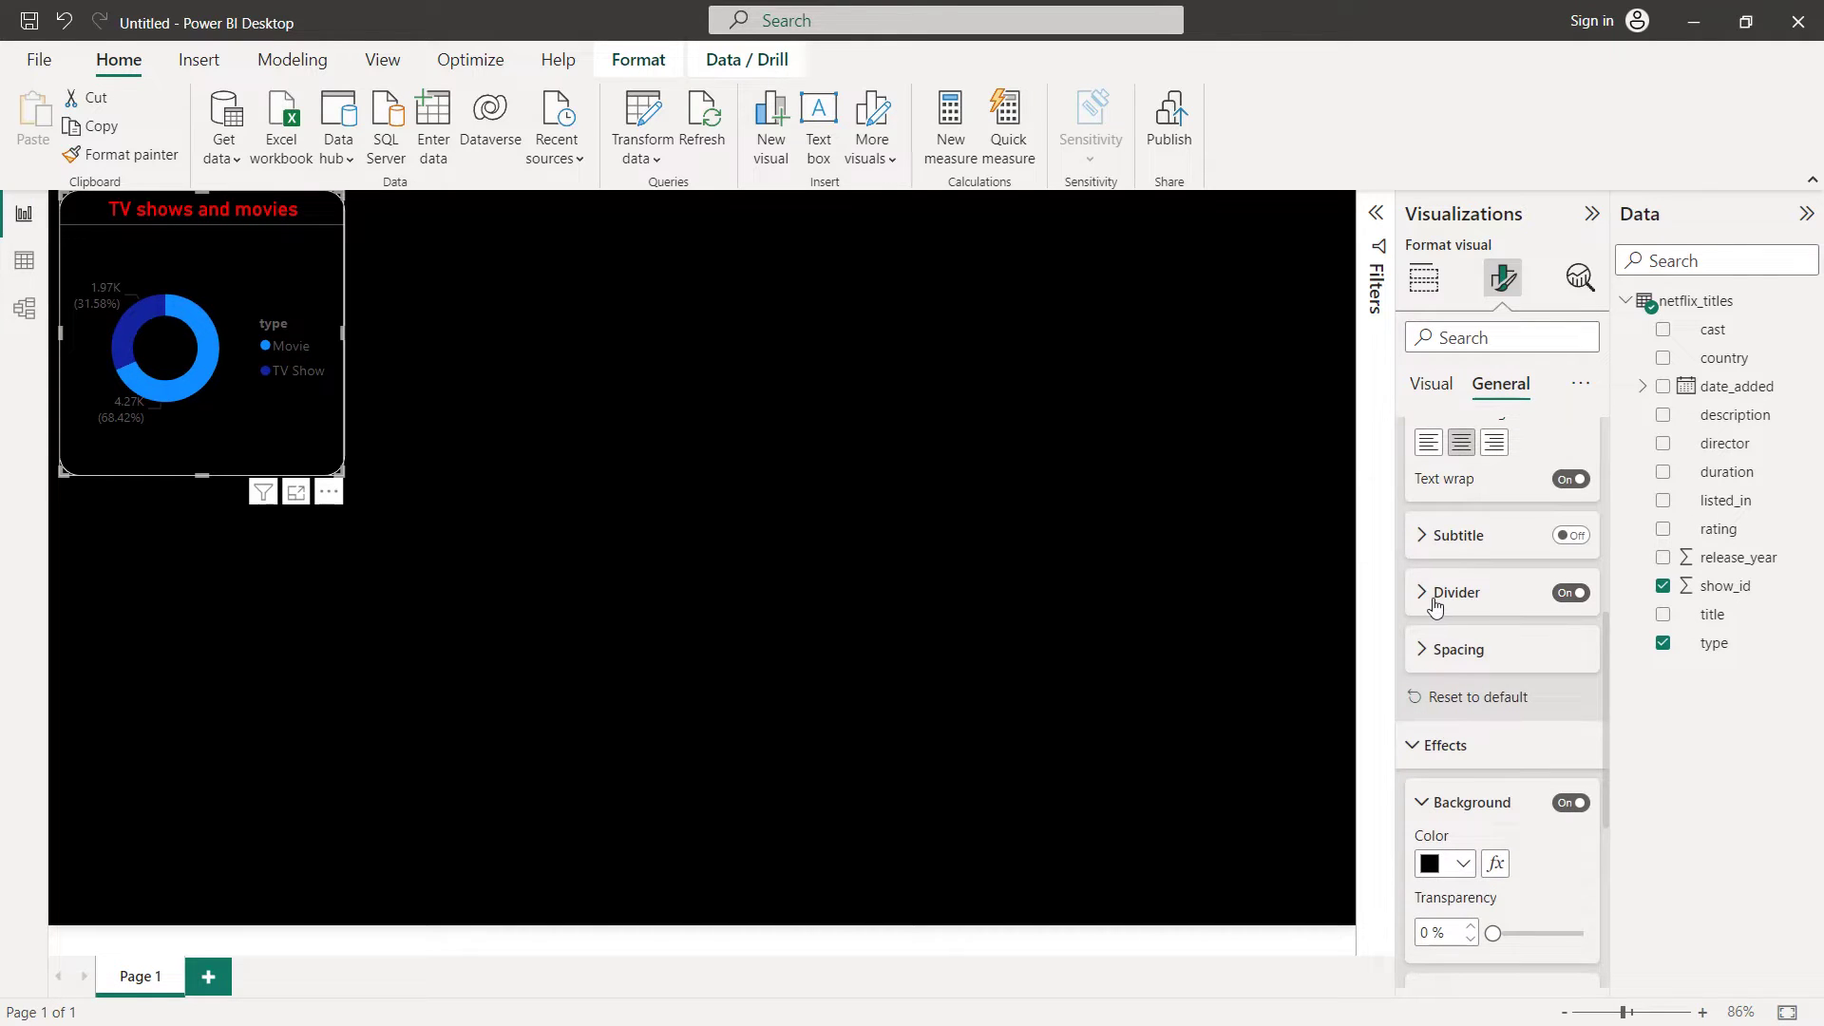
{"action": "left_click", "coordinate": [1438, 606]}
{"action": "left_click", "coordinate": [1462, 654]}
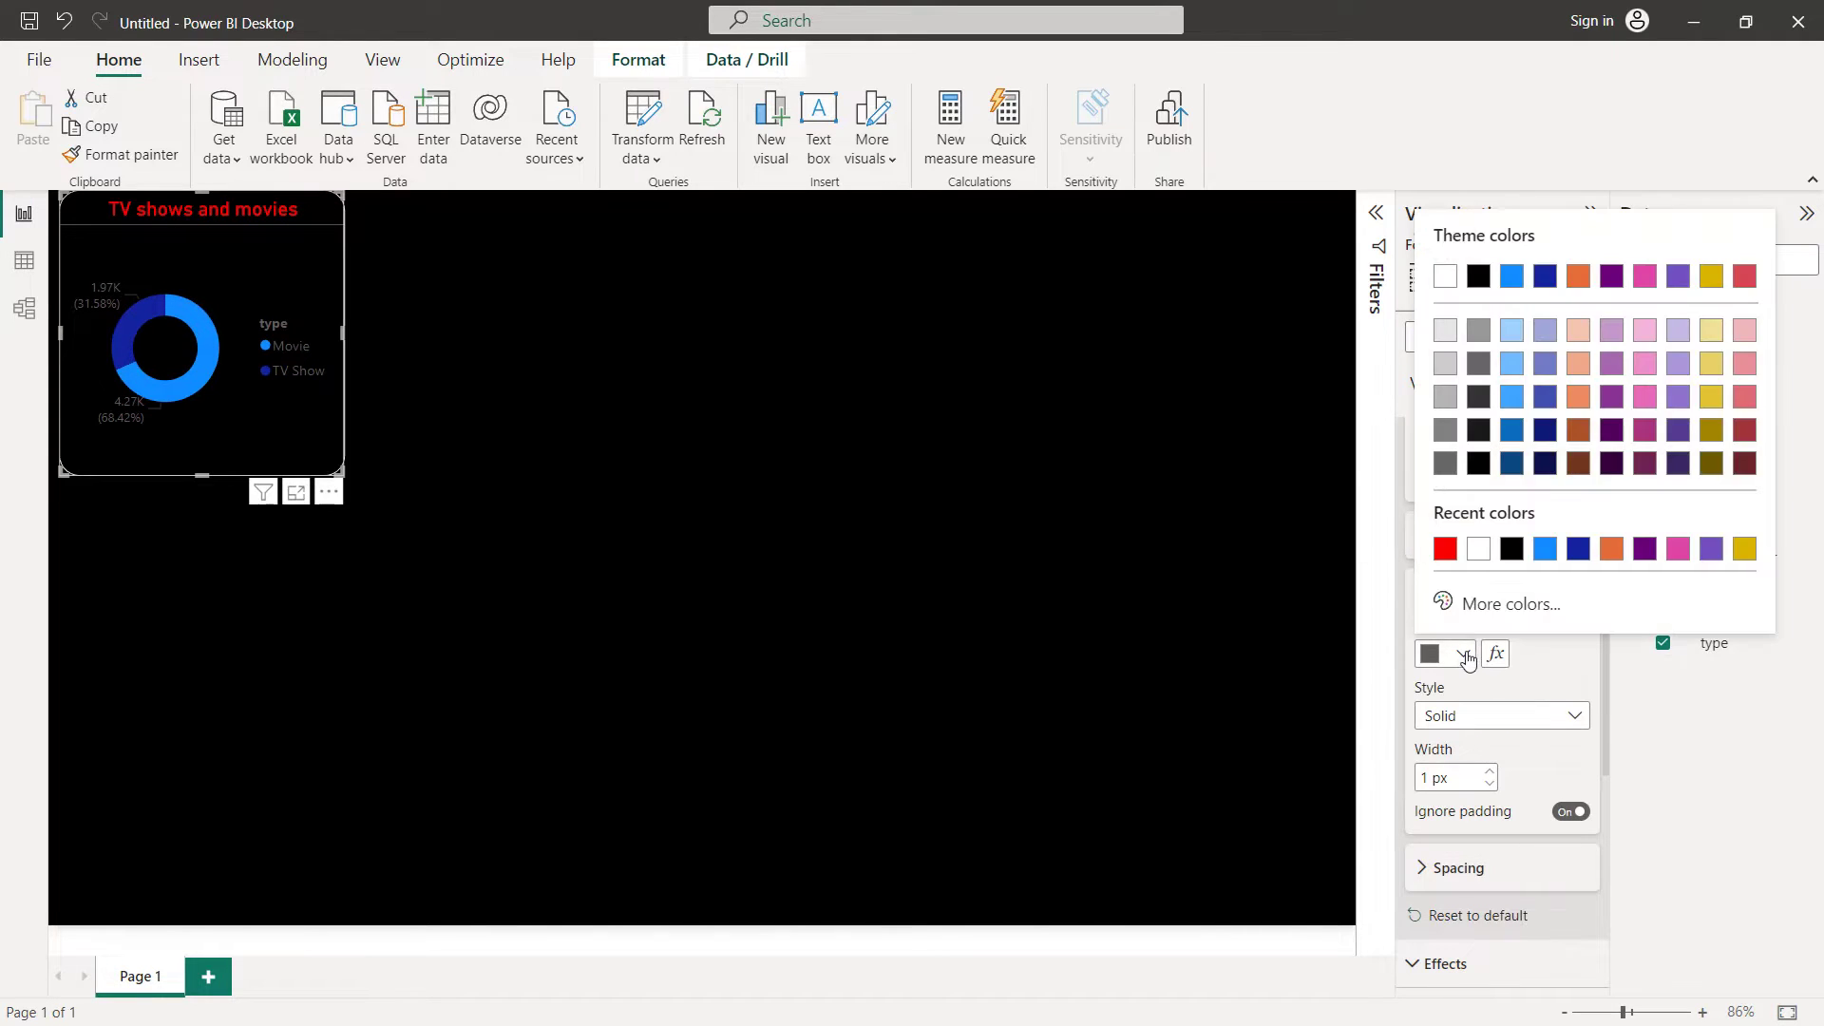
{"action": "left_click", "coordinate": [1477, 550]}
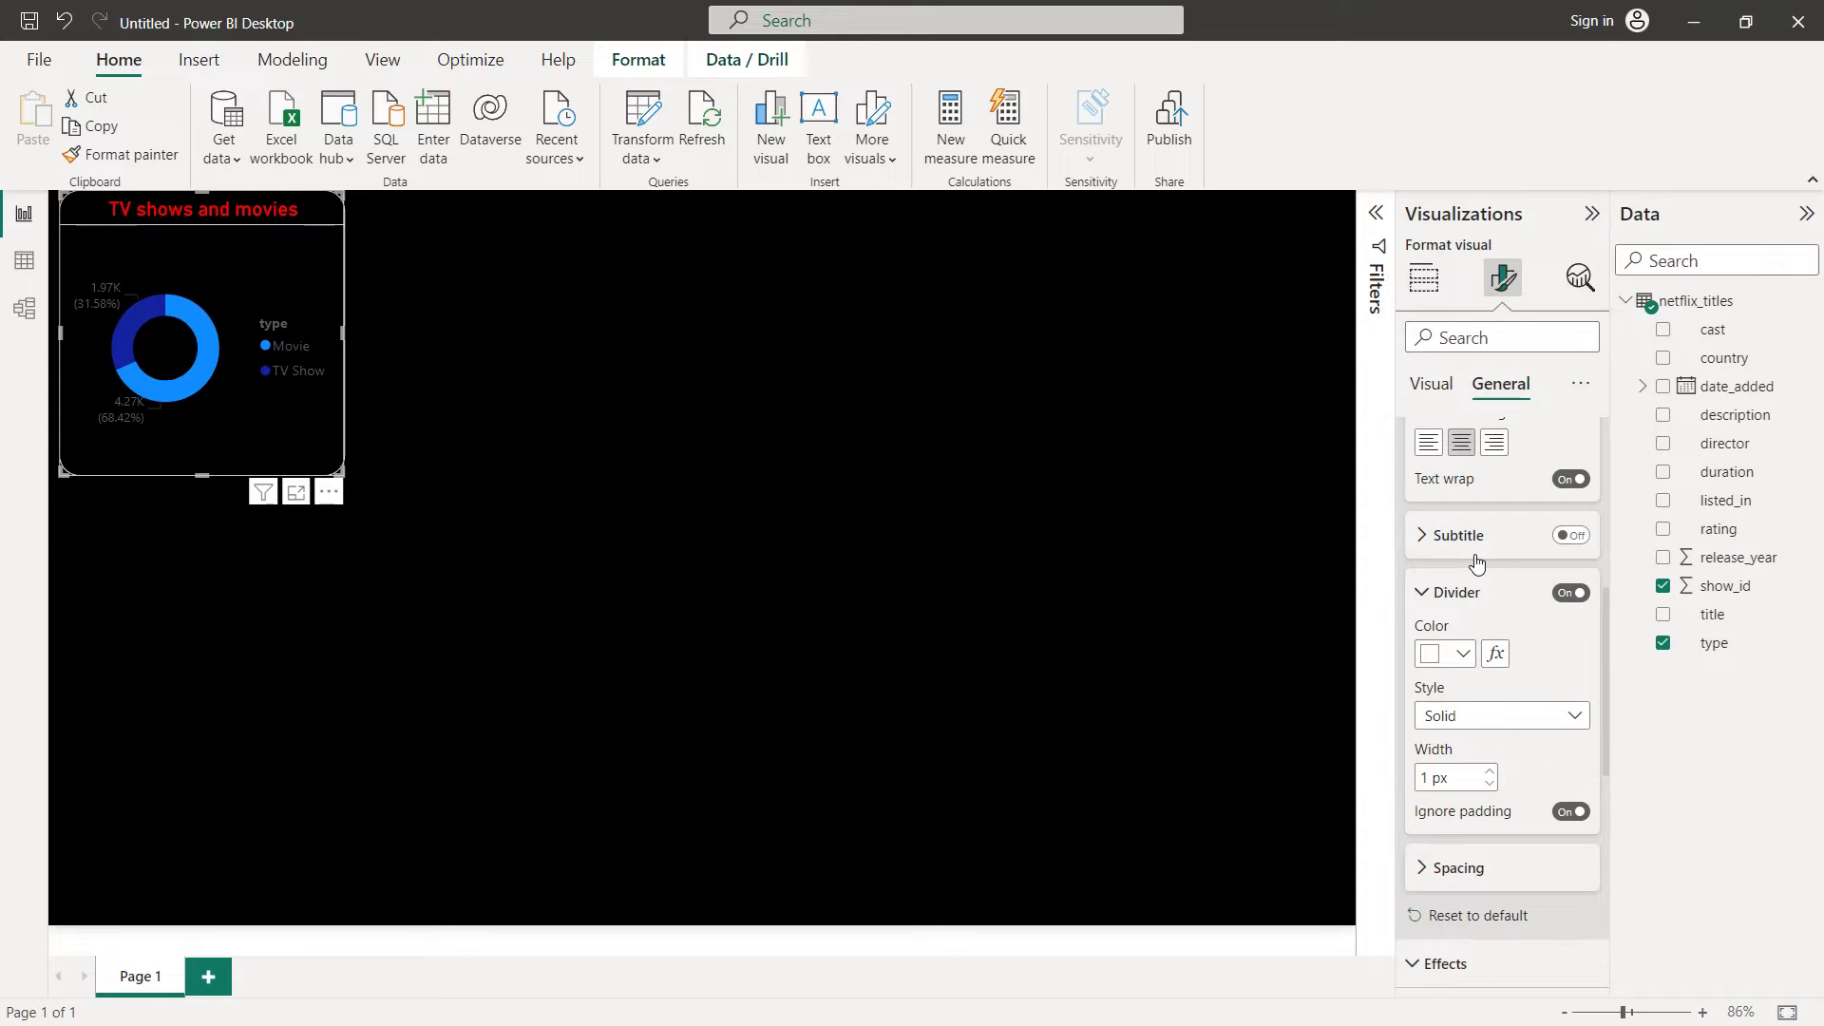
Set the donut chart's legend text color to white
{"action": "scroll", "coordinate": [1519, 778], "scroll_direction": "up", "scroll_amount": 5}
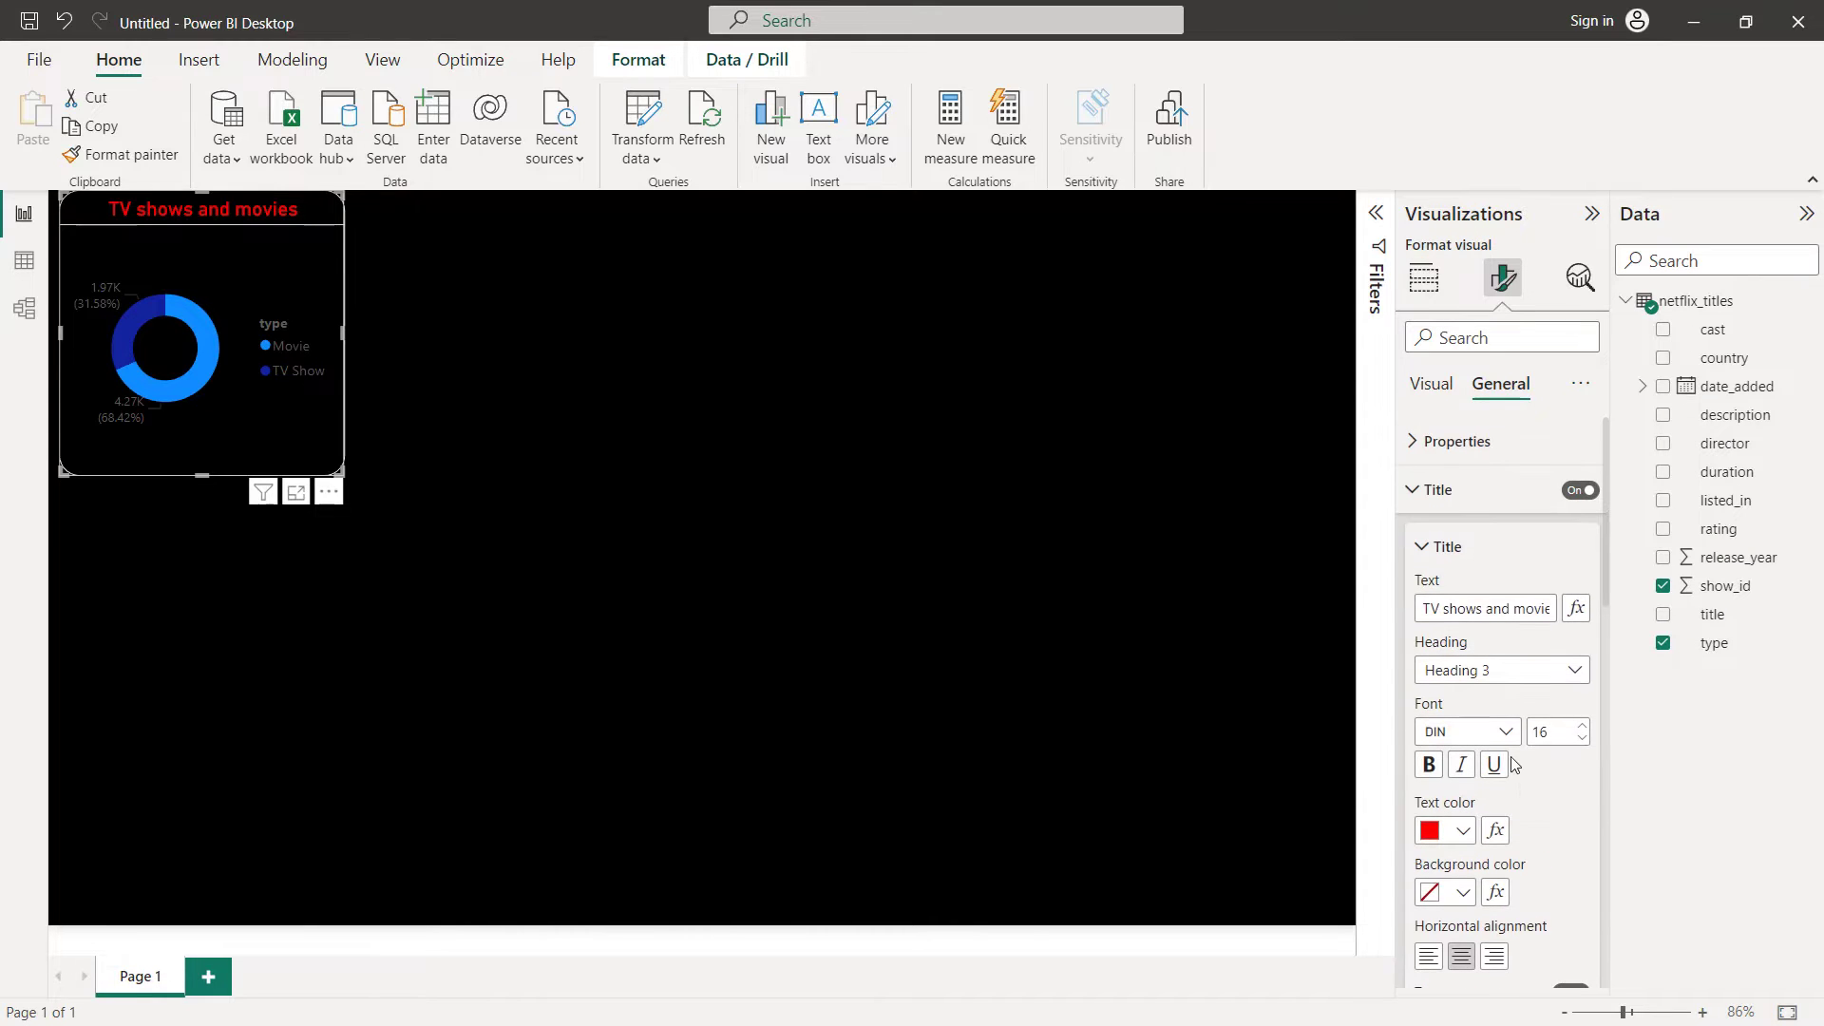
{"action": "left_click", "coordinate": [1446, 403]}
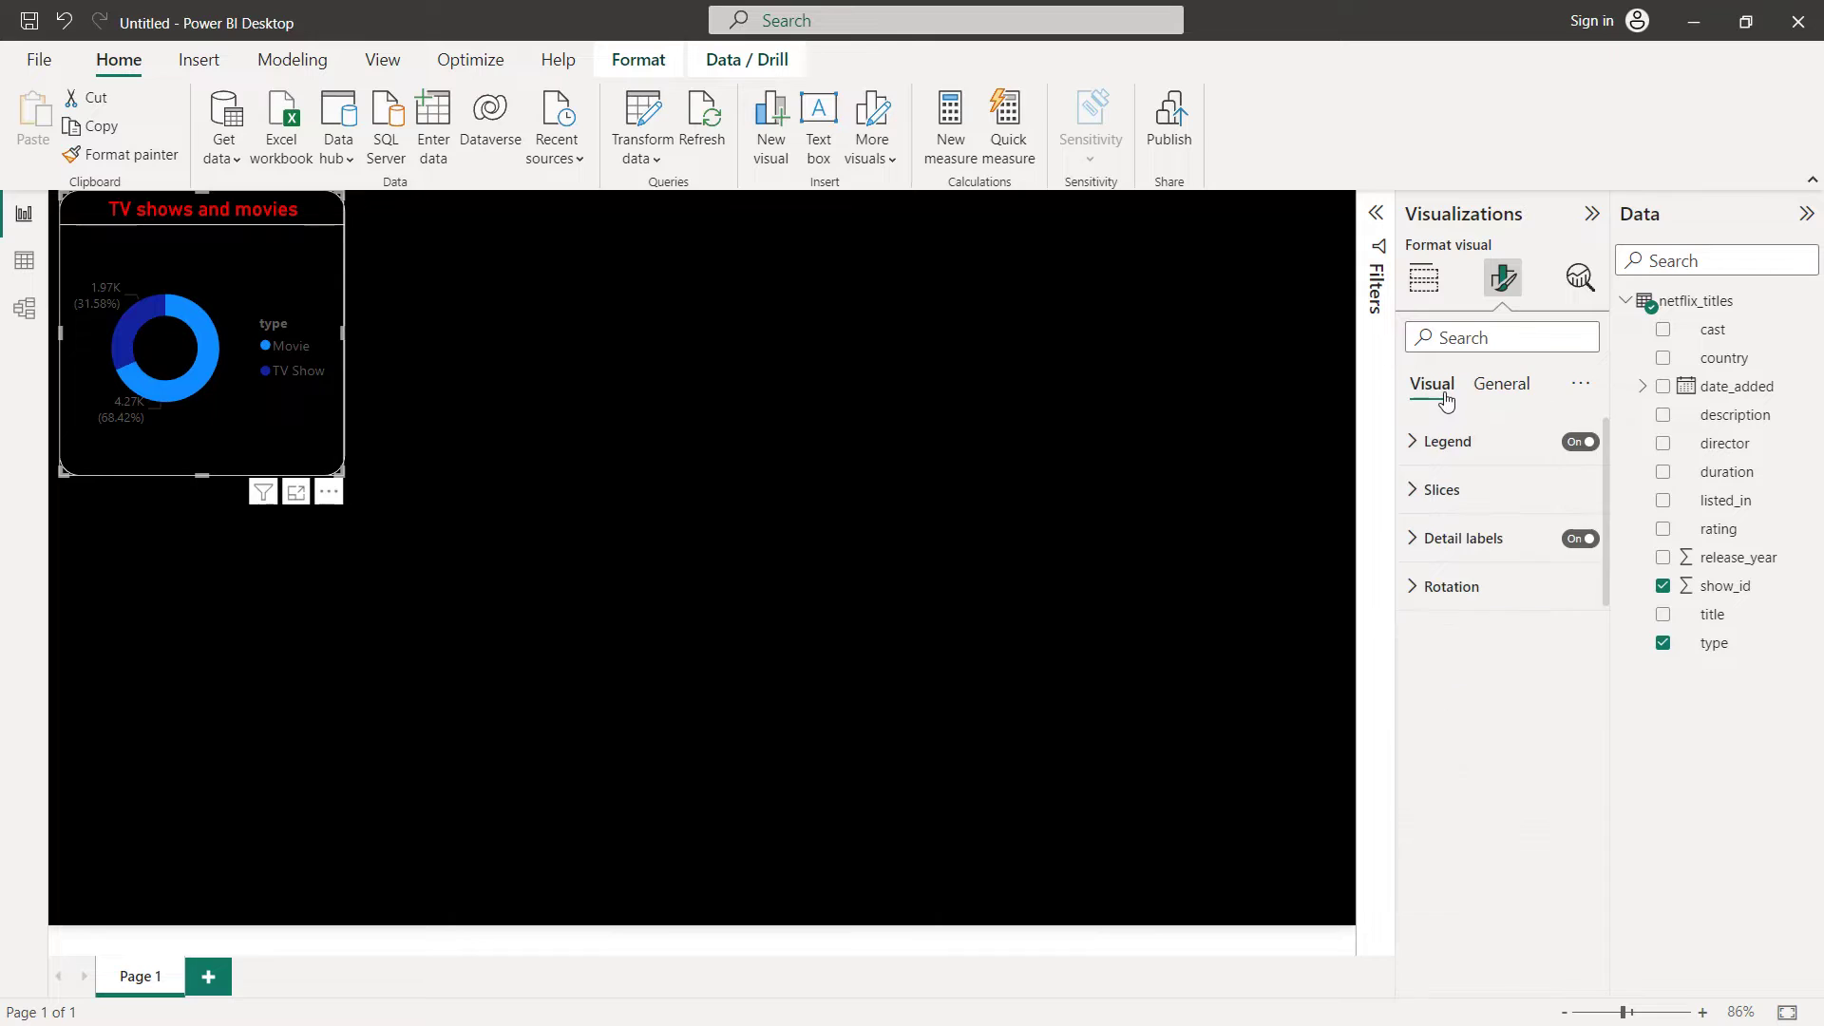
{"action": "left_click", "coordinate": [1444, 441]}
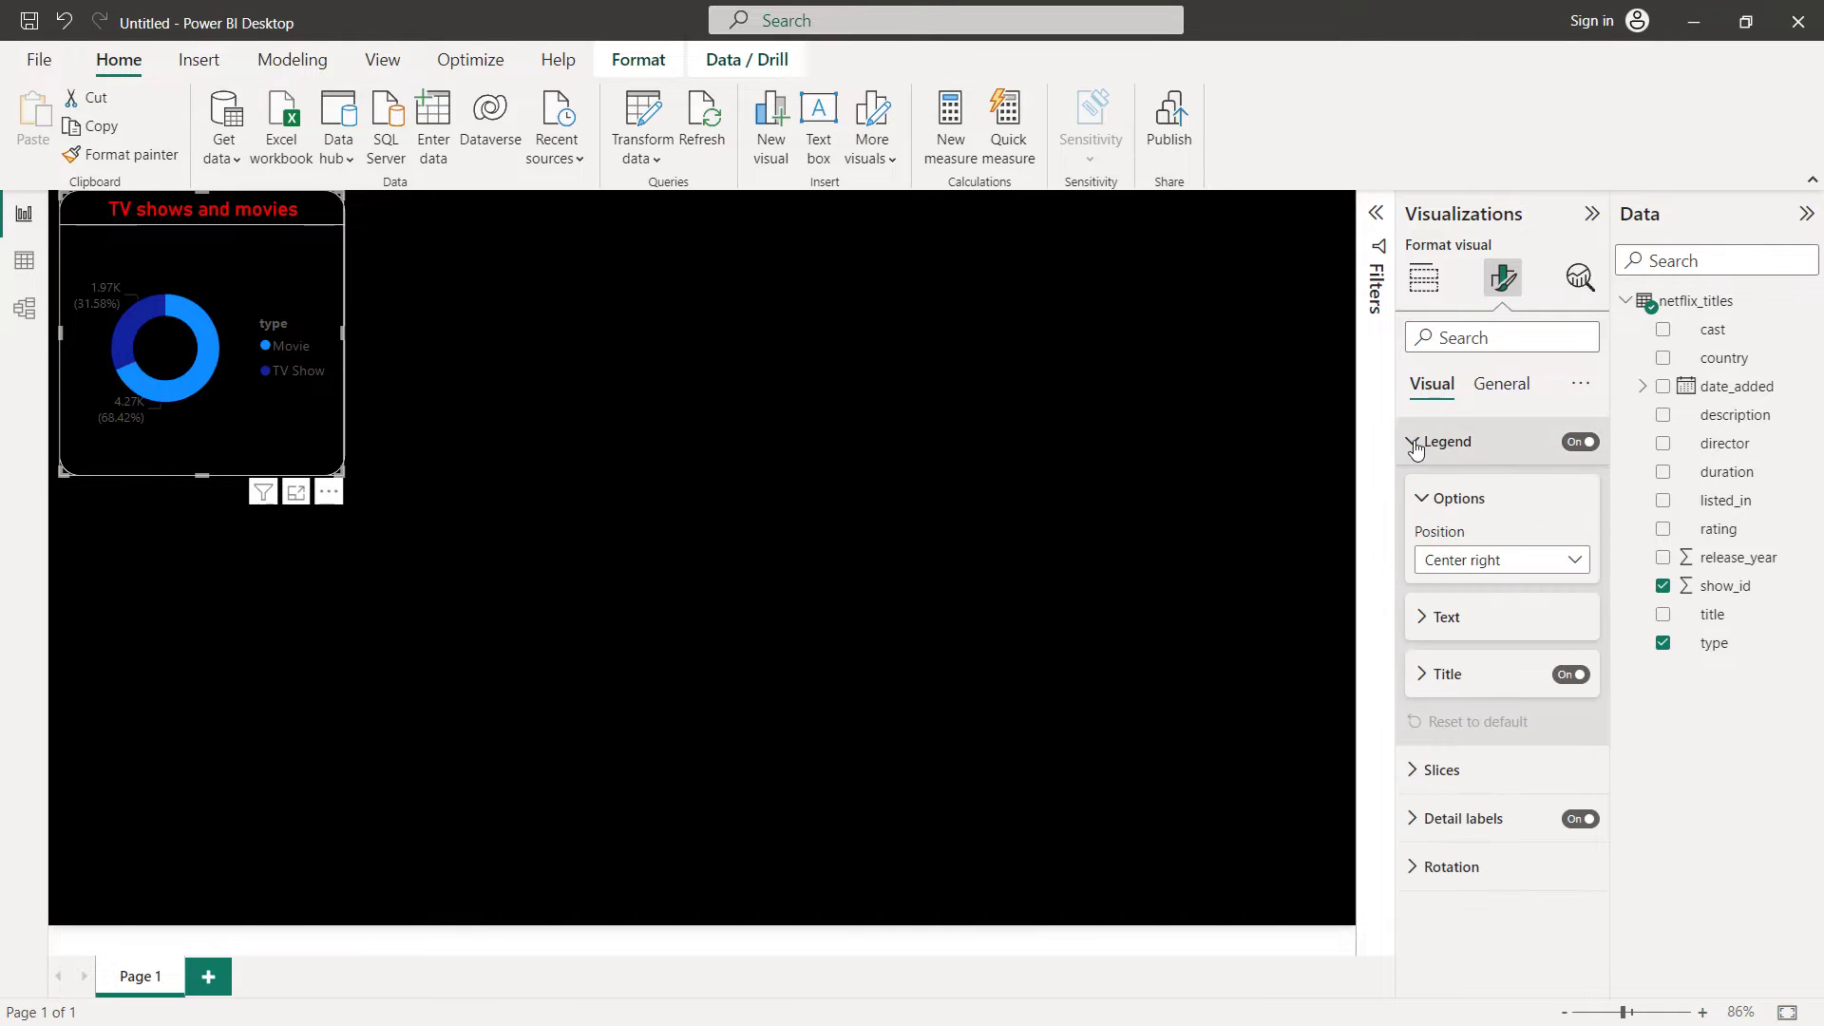
{"action": "left_click", "coordinate": [1441, 619]}
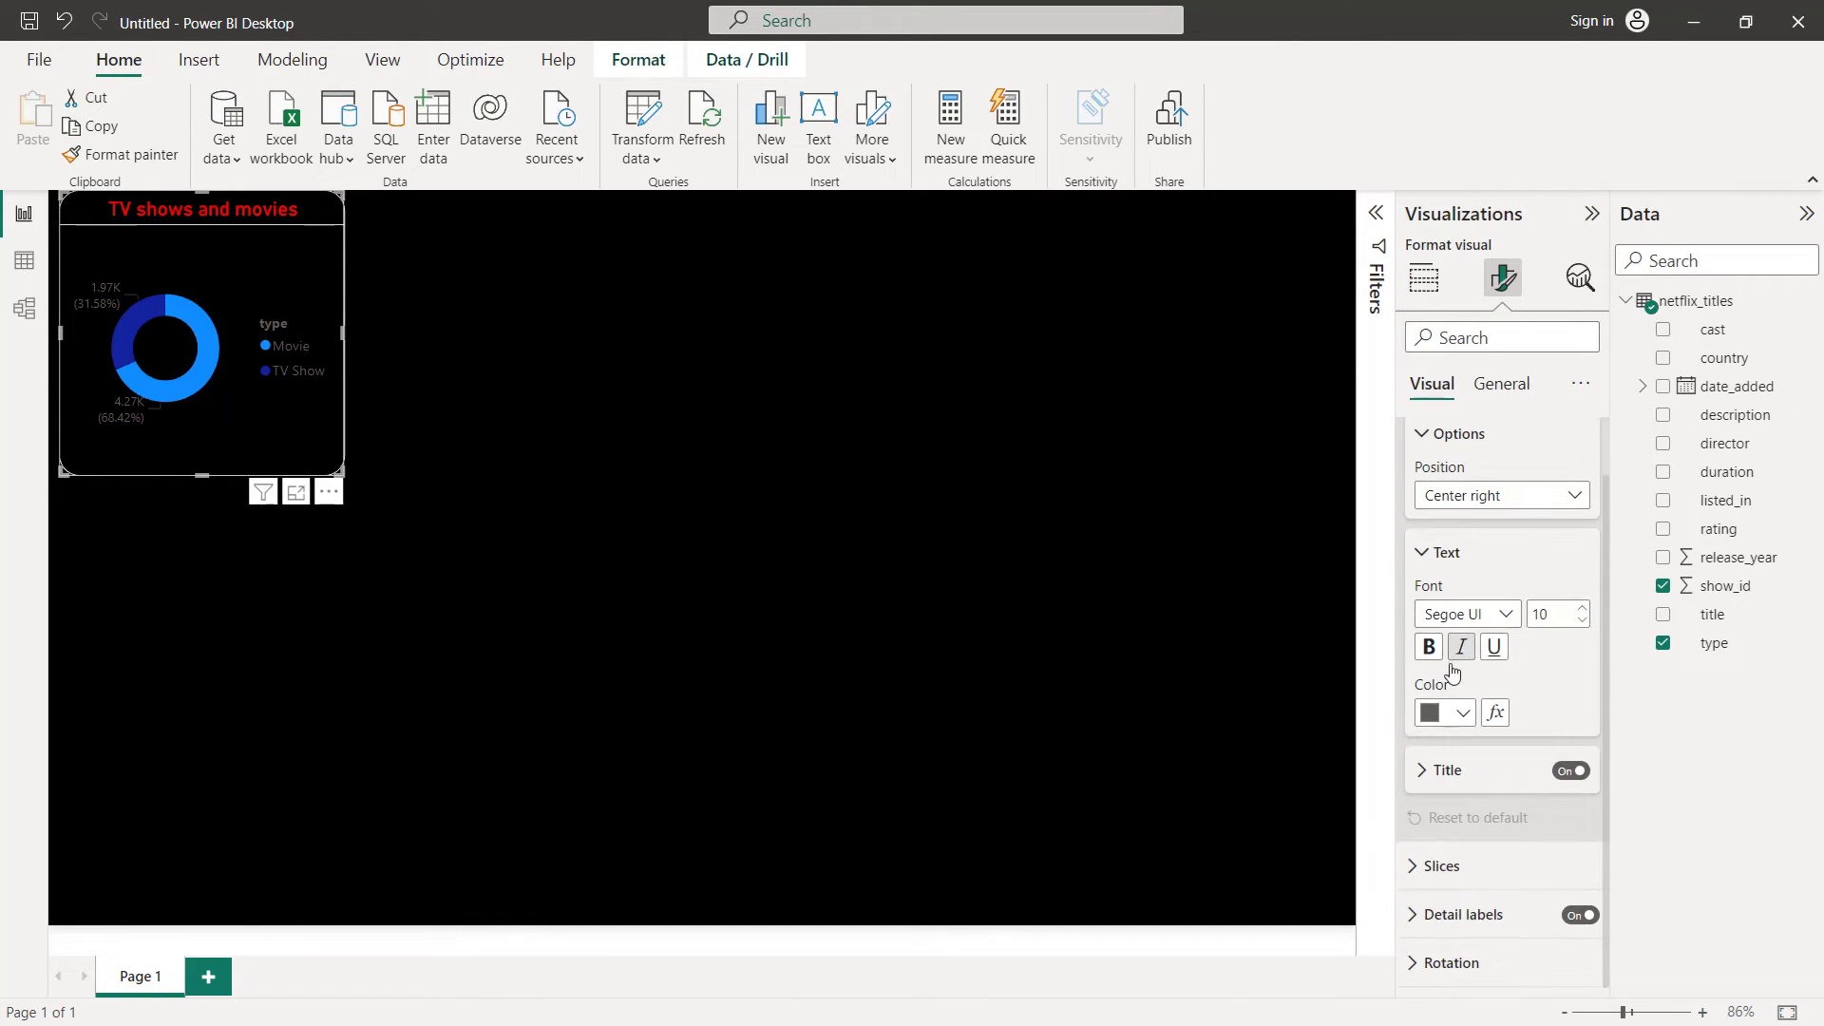
{"action": "left_click", "coordinate": [1461, 713]}
{"action": "left_click", "coordinate": [1441, 610]}
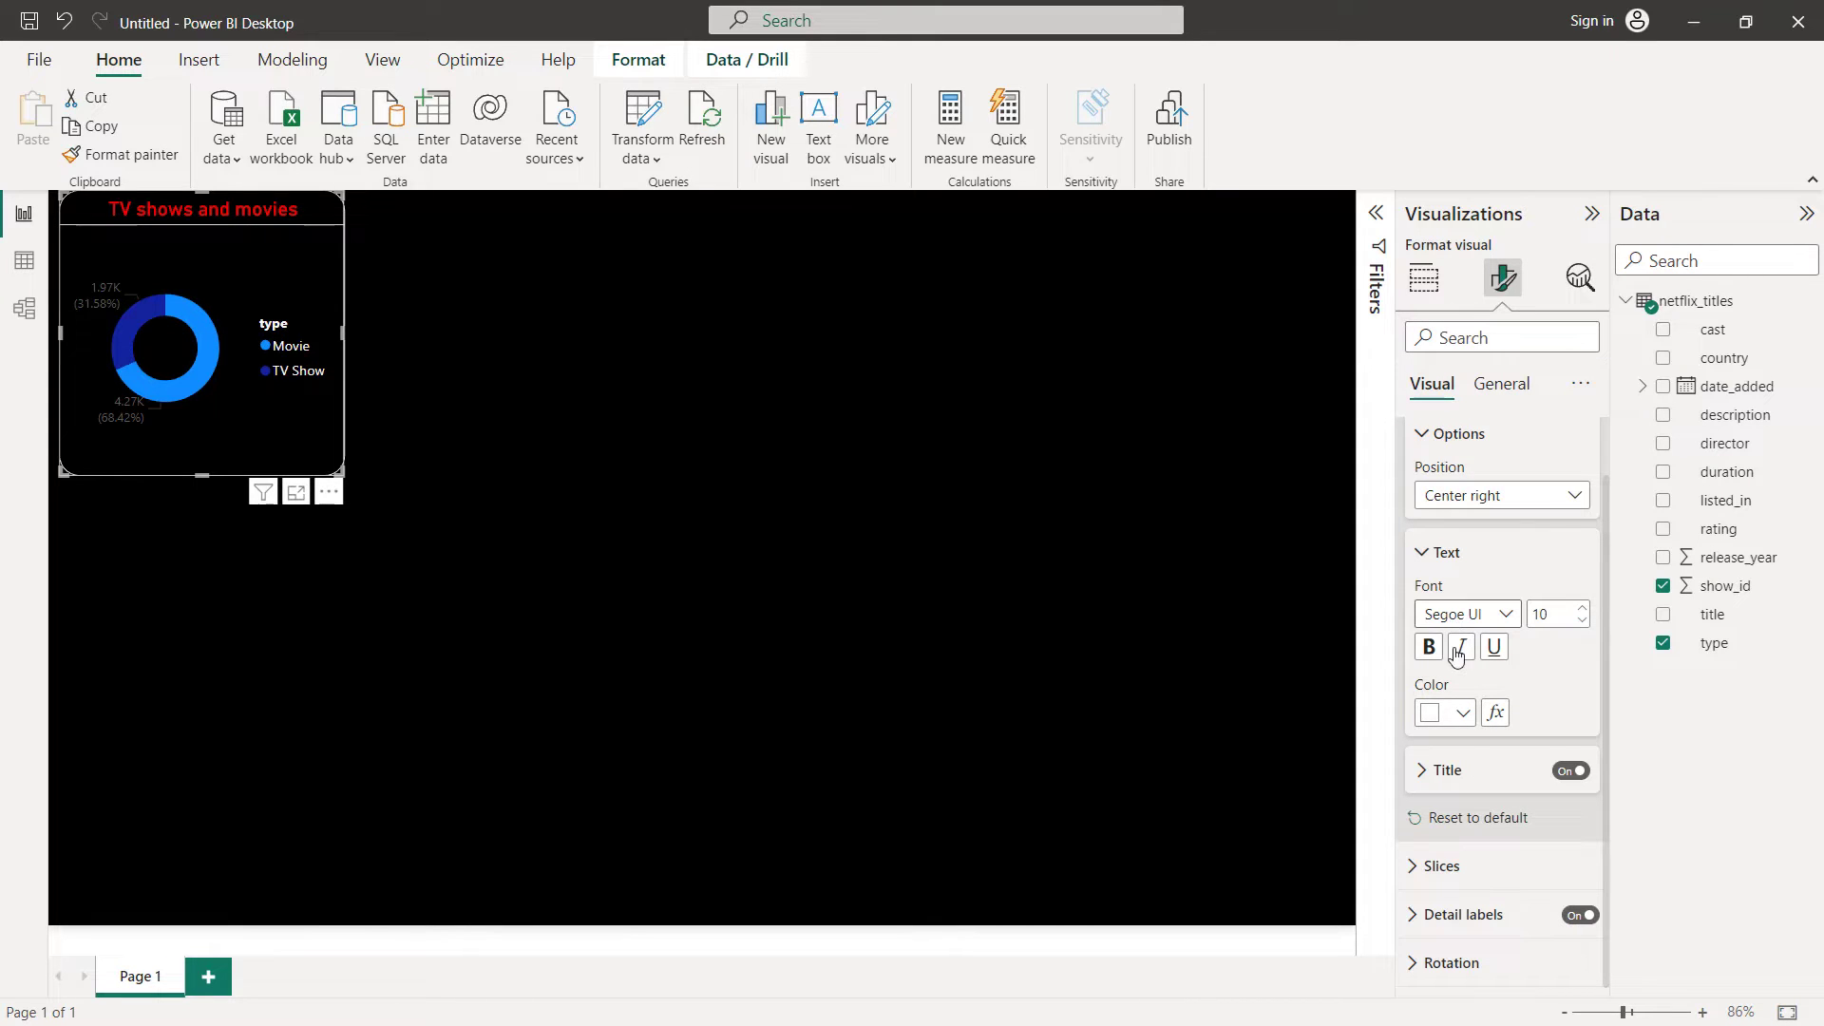
Set the color of the donut chart's detail label values to white
{"action": "left_click", "coordinate": [1427, 914]}
{"action": "scroll", "coordinate": [1469, 834], "scroll_direction": "down", "scroll_amount": 5}
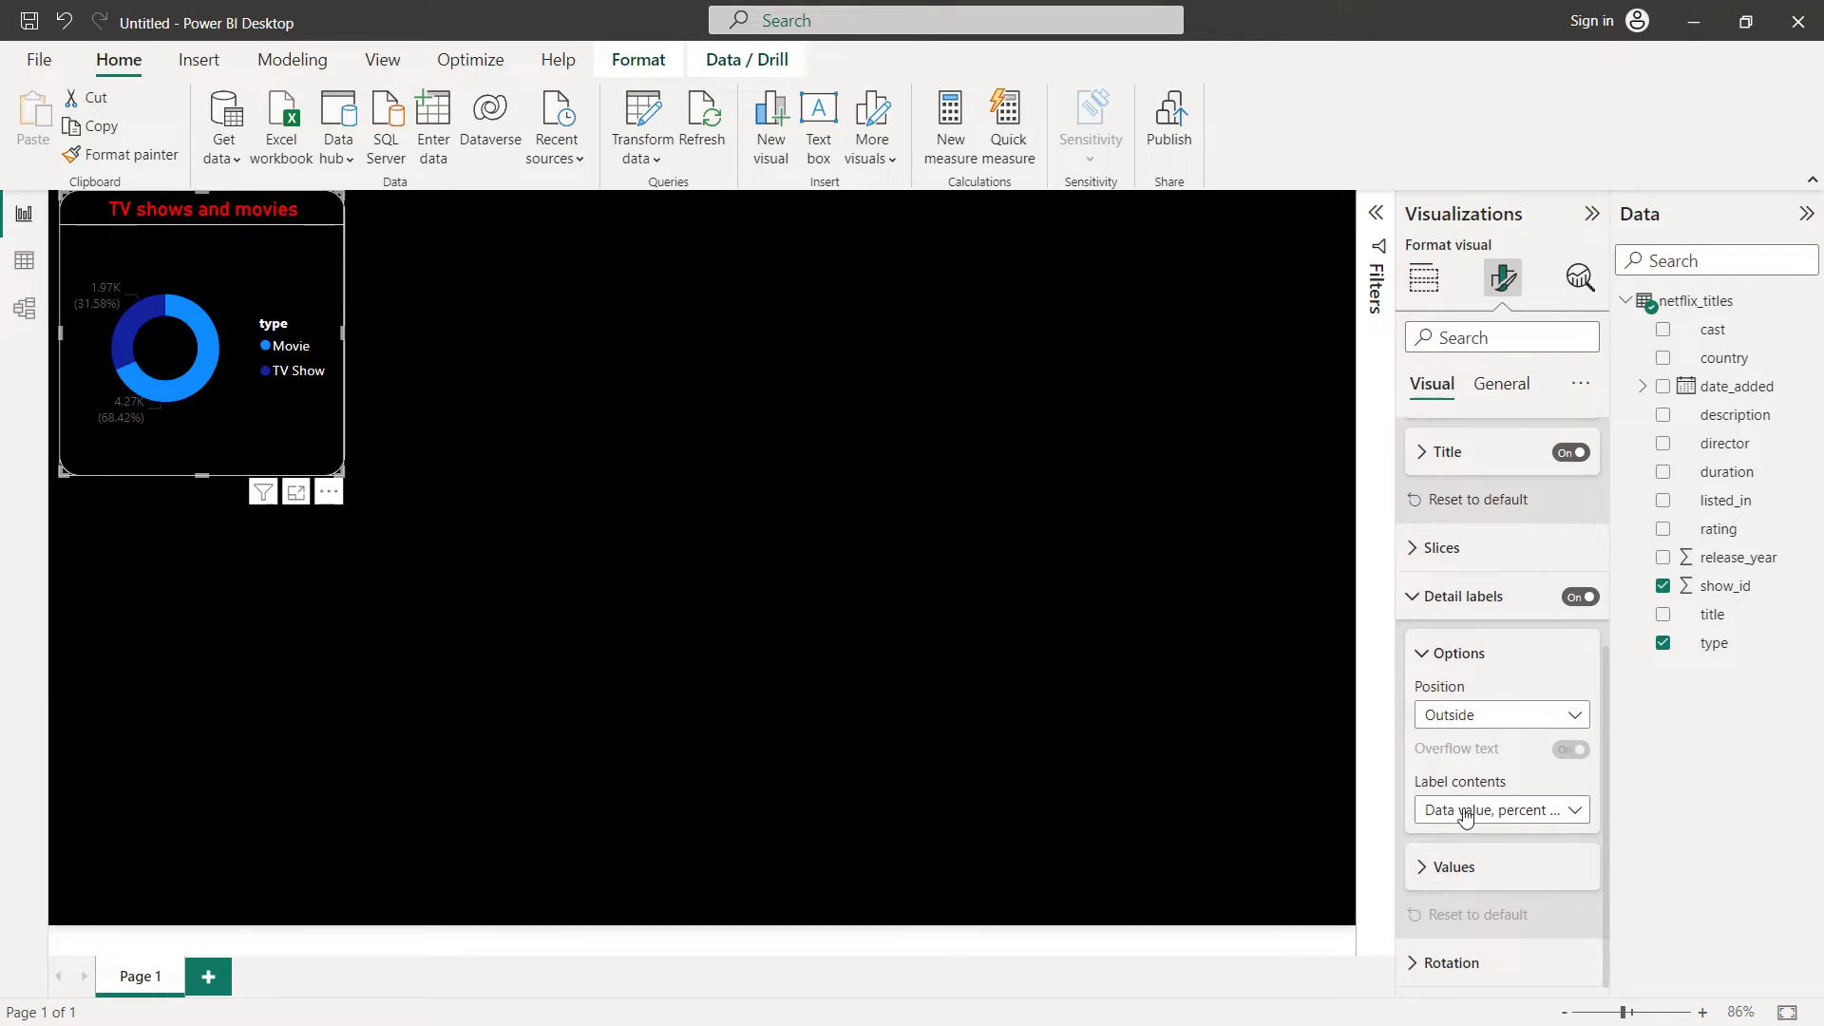
{"action": "left_click", "coordinate": [1437, 883]}
{"action": "scroll", "coordinate": [1469, 774], "scroll_direction": "down", "scroll_amount": 6}
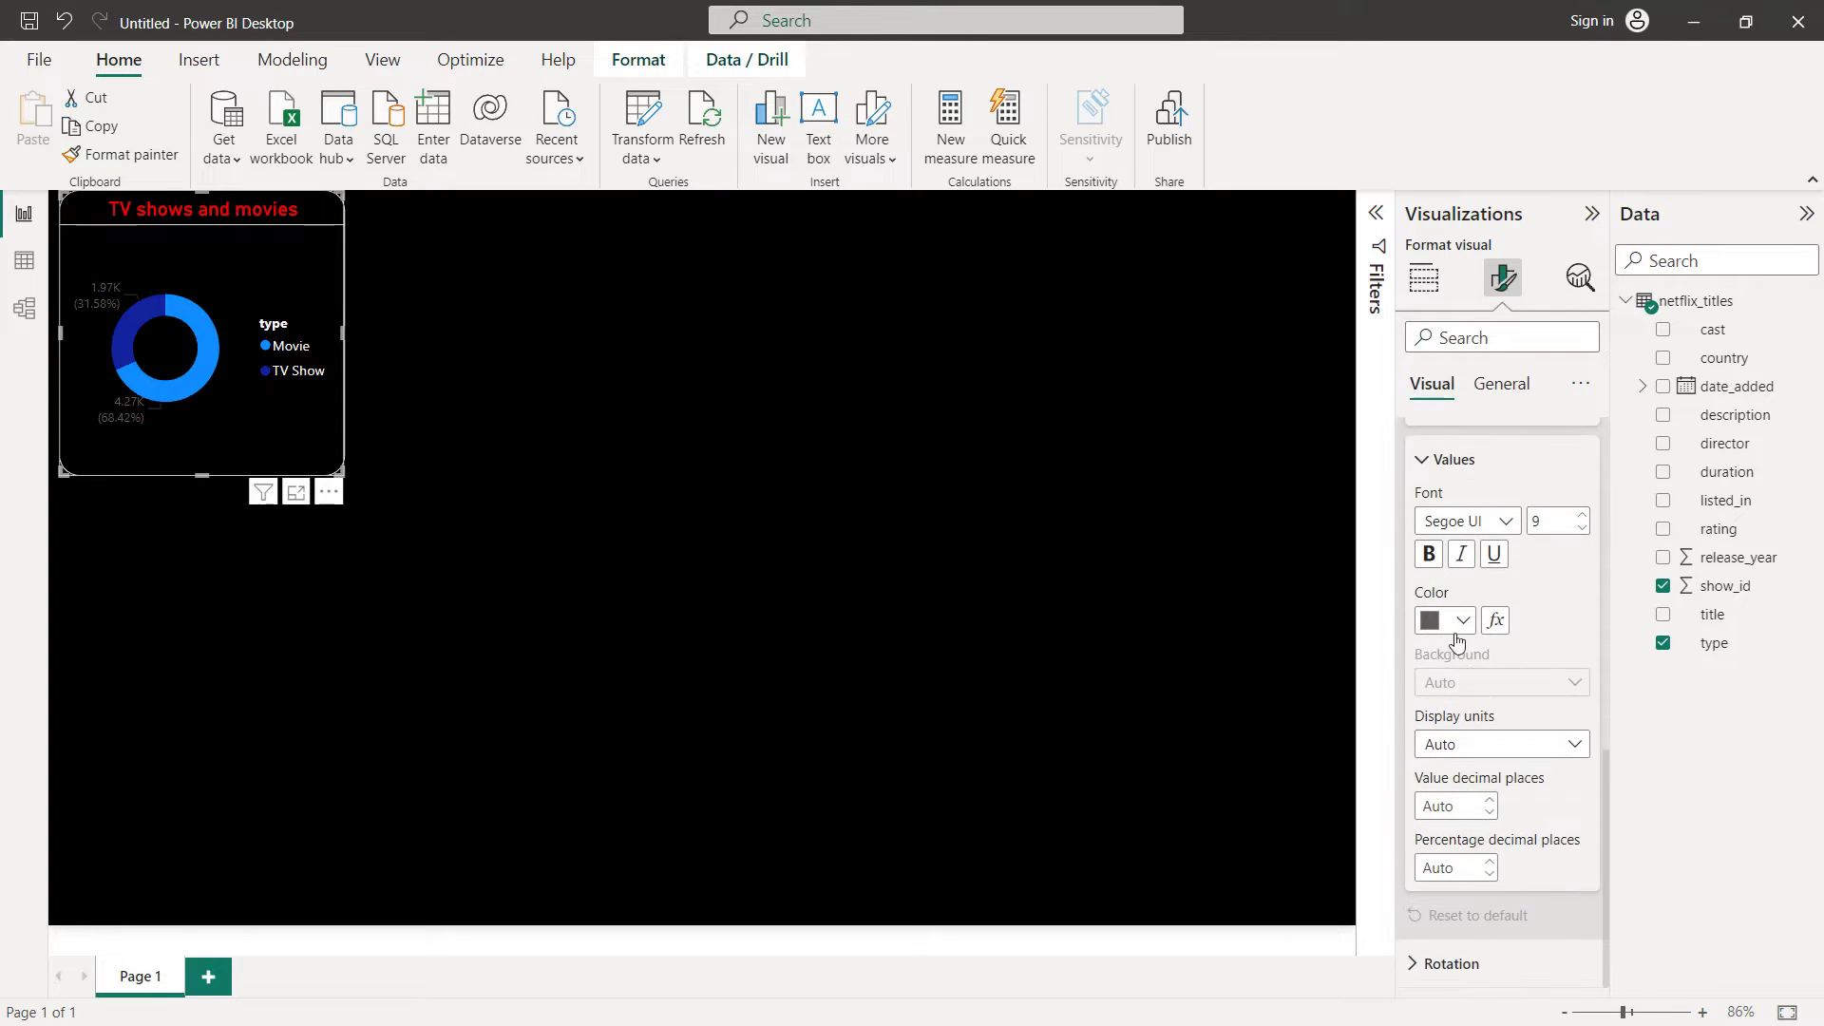
{"action": "left_click", "coordinate": [1461, 620]}
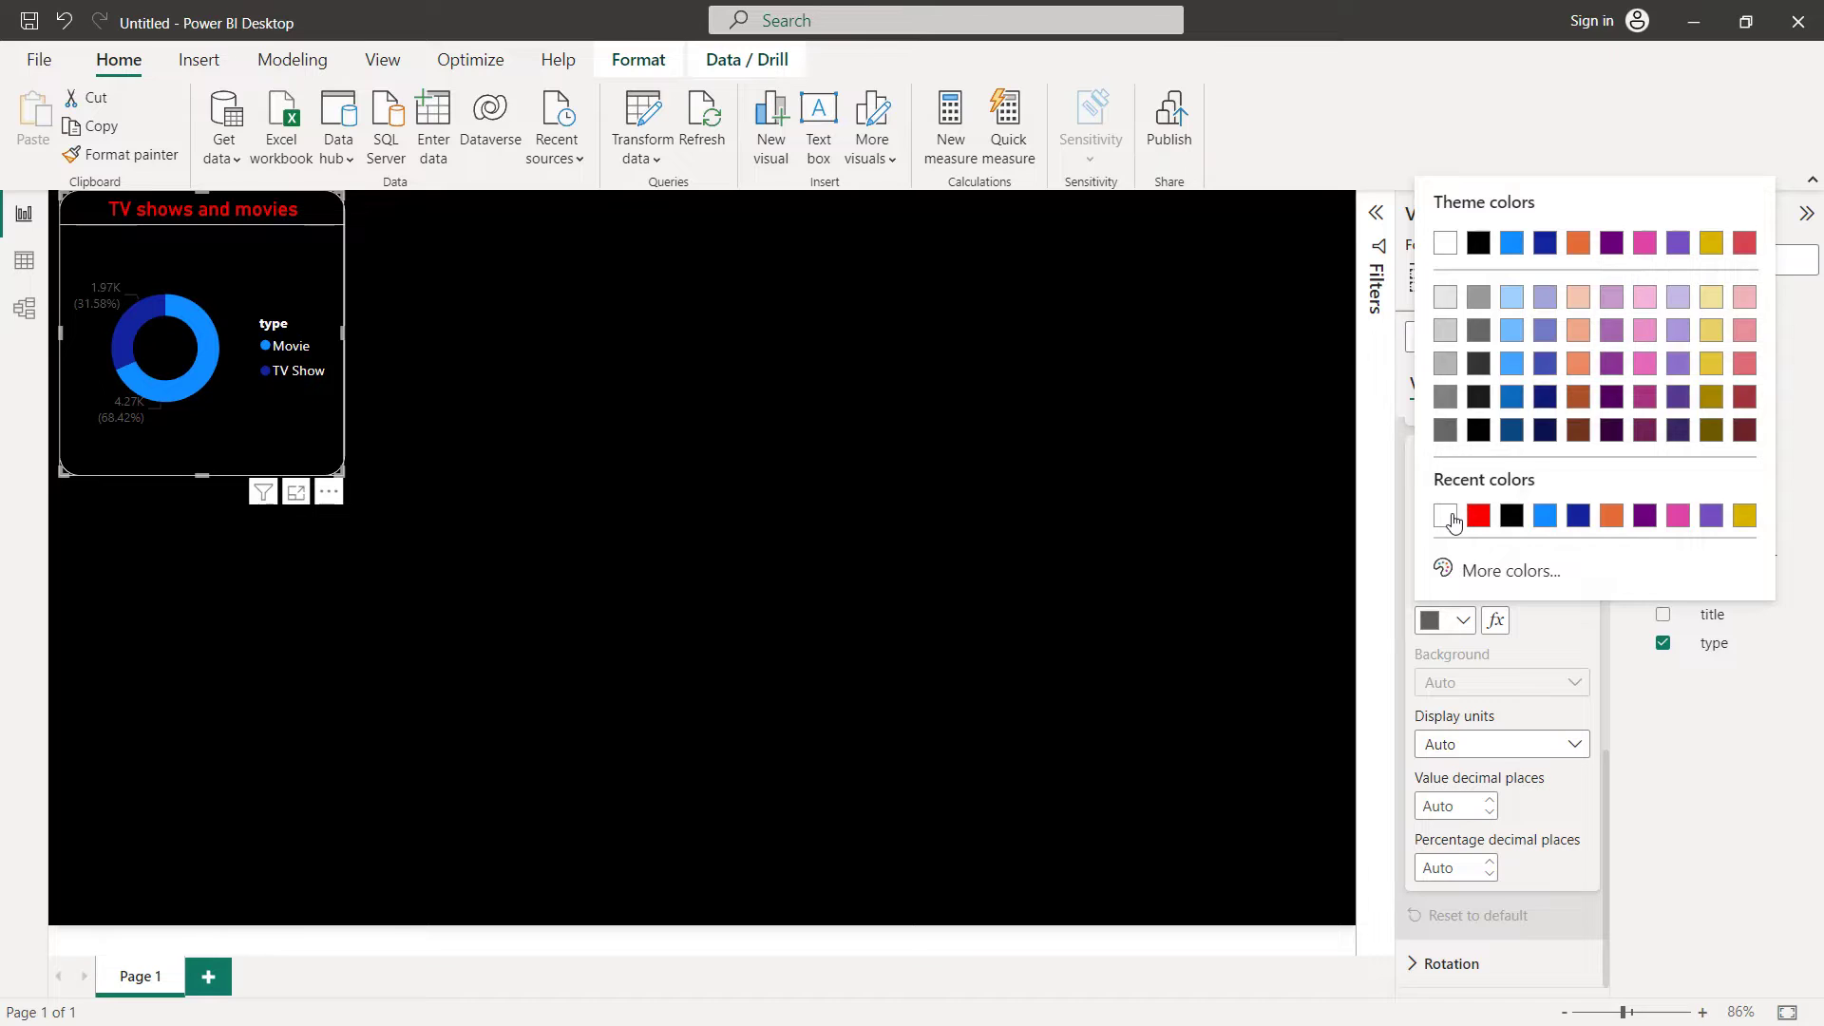
{"action": "left_click", "coordinate": [1447, 516]}
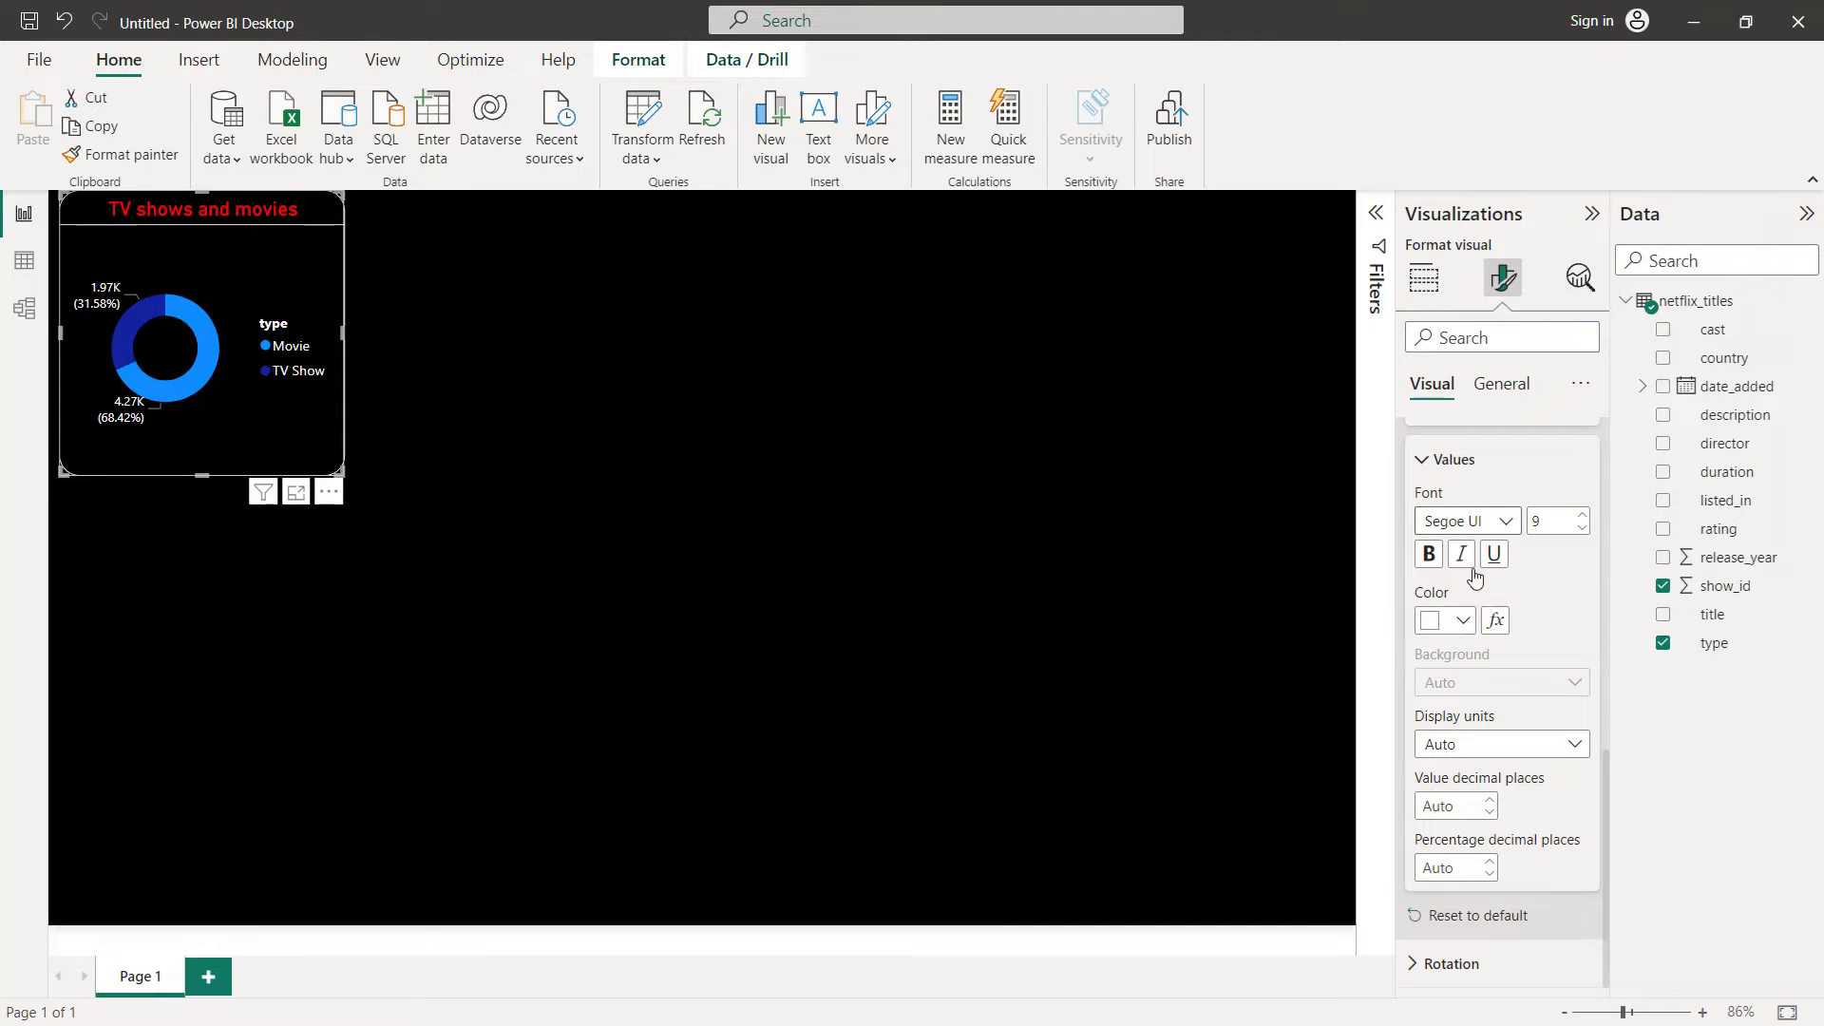
Make the donut chart's legend text bold
{"action": "scroll", "coordinate": [1474, 577], "scroll_direction": "up", "scroll_amount": 3}
{"action": "left_click", "coordinate": [1445, 633]}
{"action": "scroll", "coordinate": [1440, 643], "scroll_direction": "up", "scroll_amount": 5}
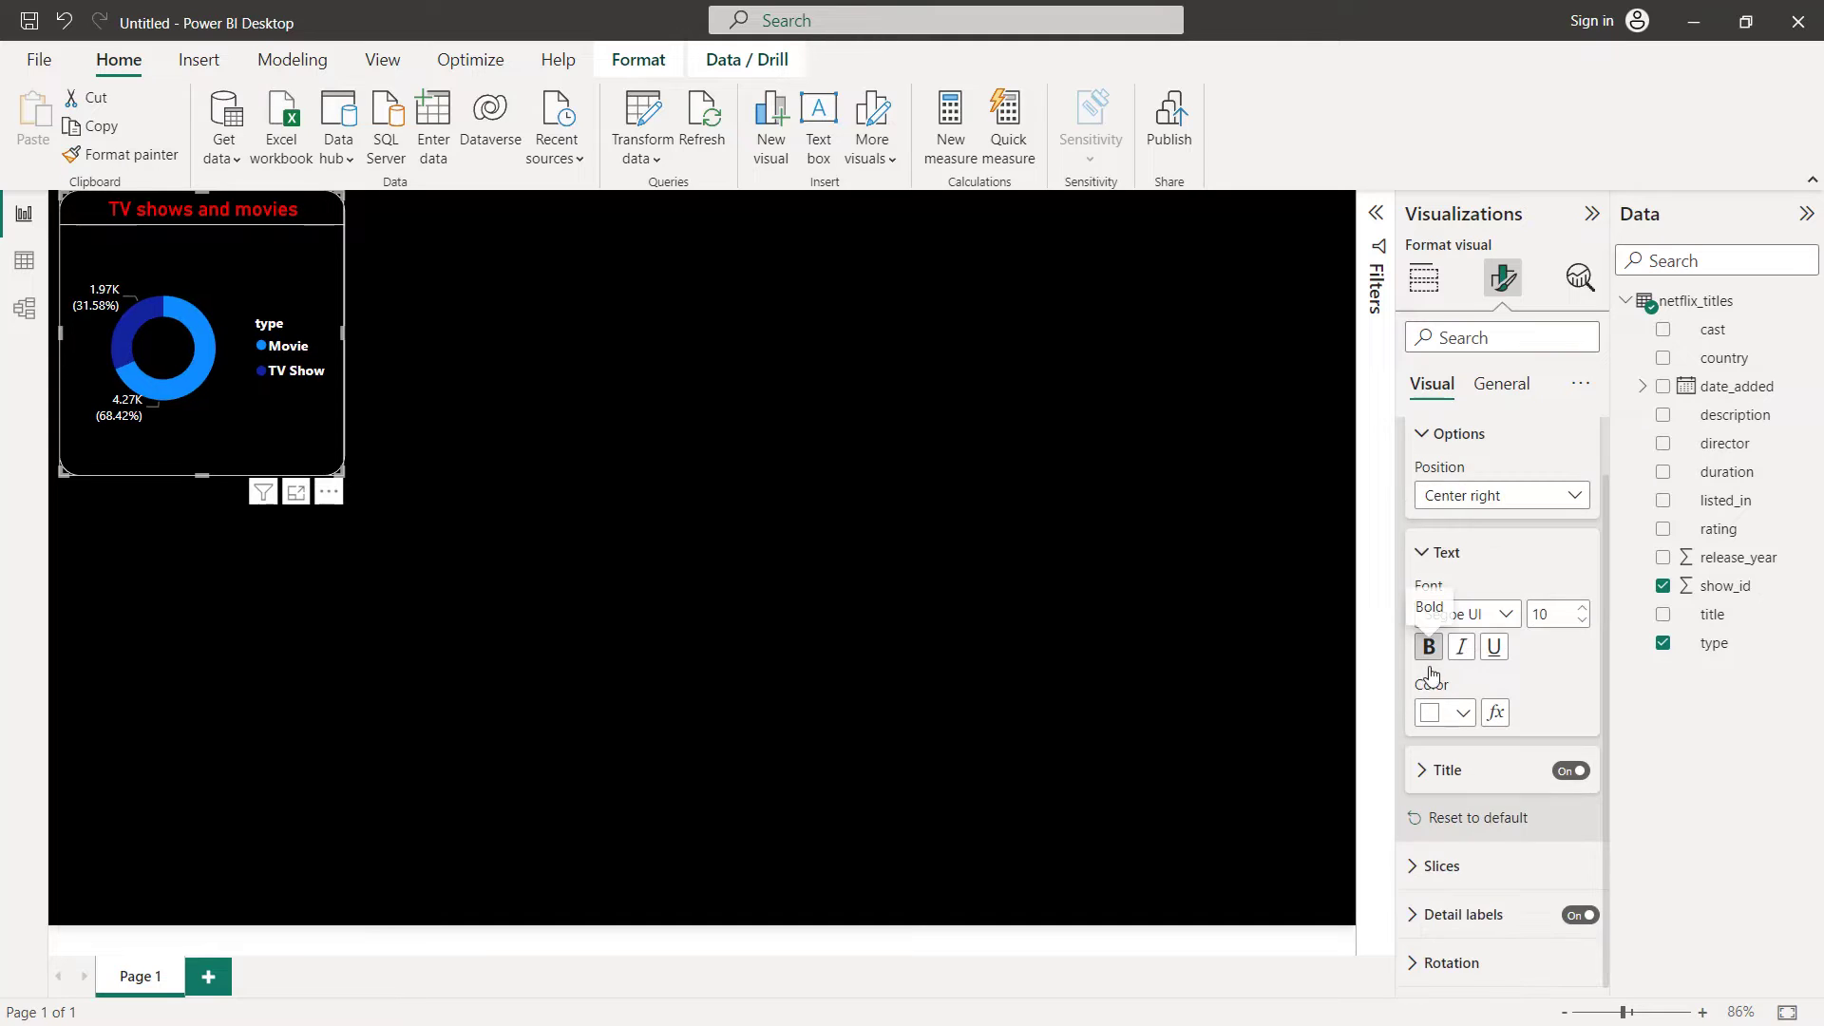
Color the donut chart's Movie slice red and its TV Show slice light red #e68f96 (Theme color 8, 40% lighter)
{"action": "scroll", "coordinate": [1433, 671], "scroll_direction": "down", "scroll_amount": 1}
{"action": "left_click", "coordinate": [1436, 862]}
{"action": "scroll", "coordinate": [1453, 835], "scroll_direction": "down", "scroll_amount": 4}
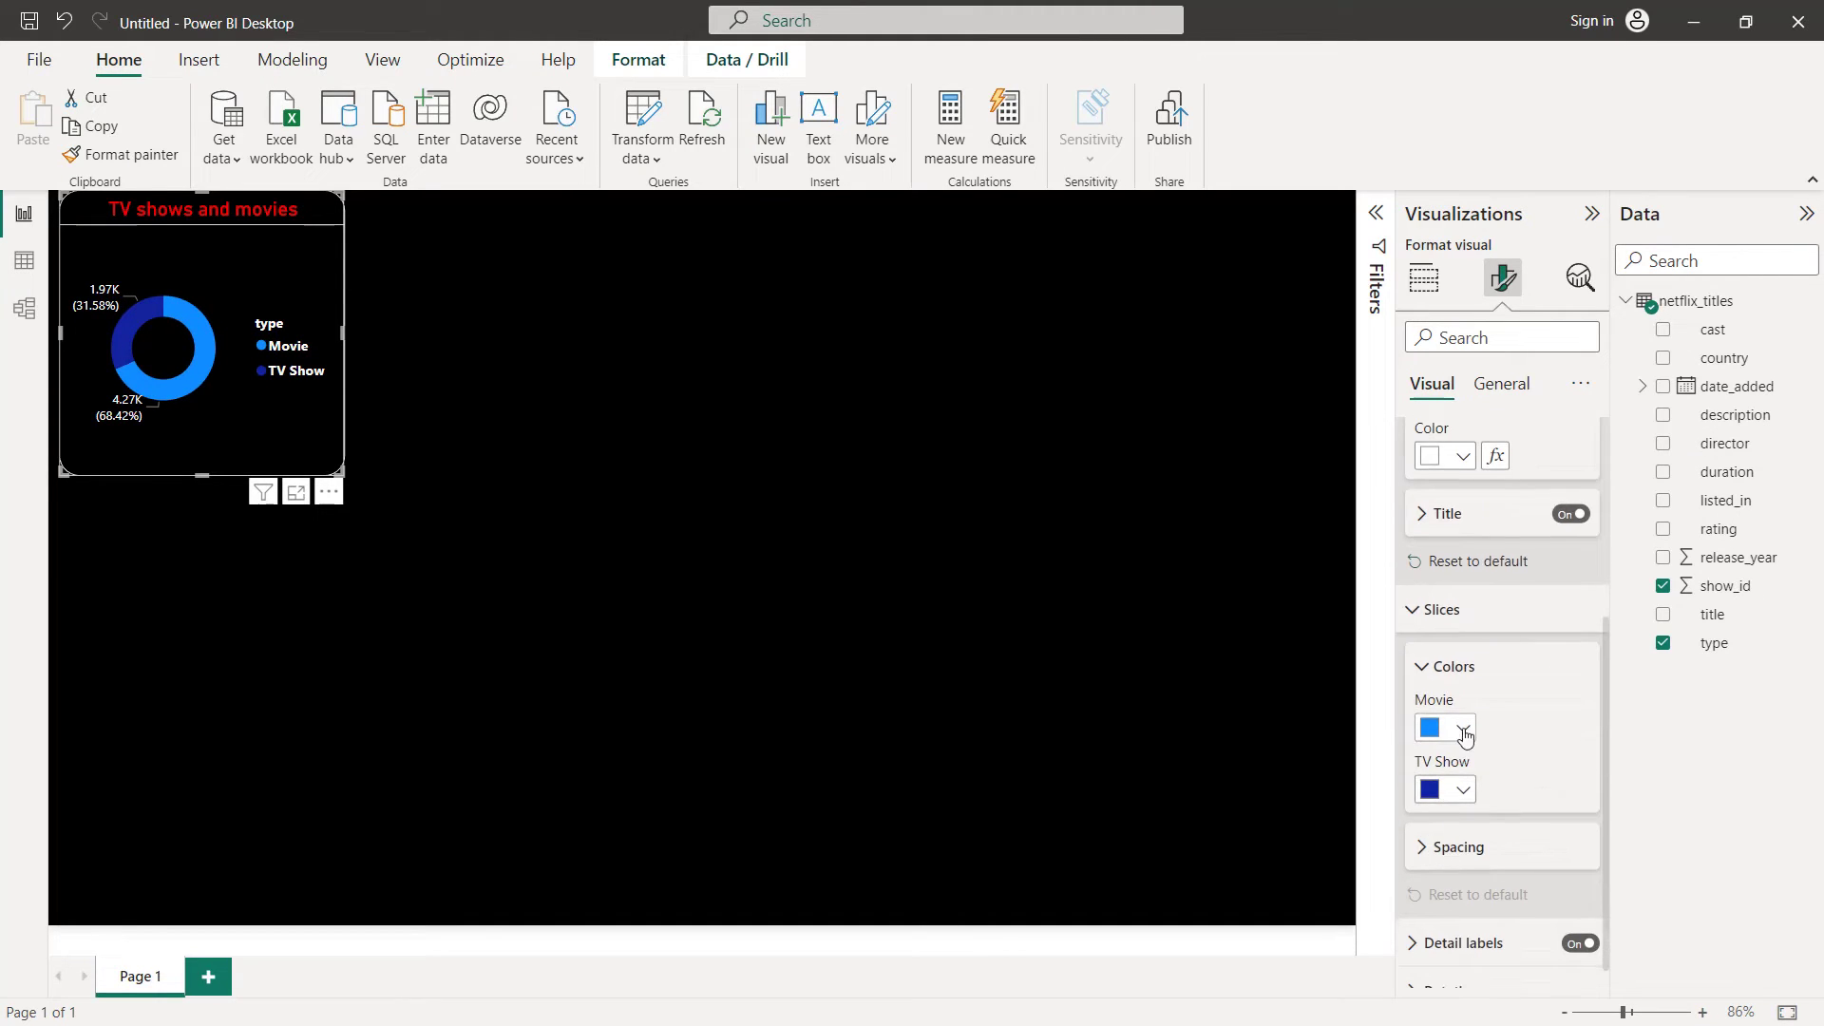
{"action": "left_click", "coordinate": [1464, 732]}
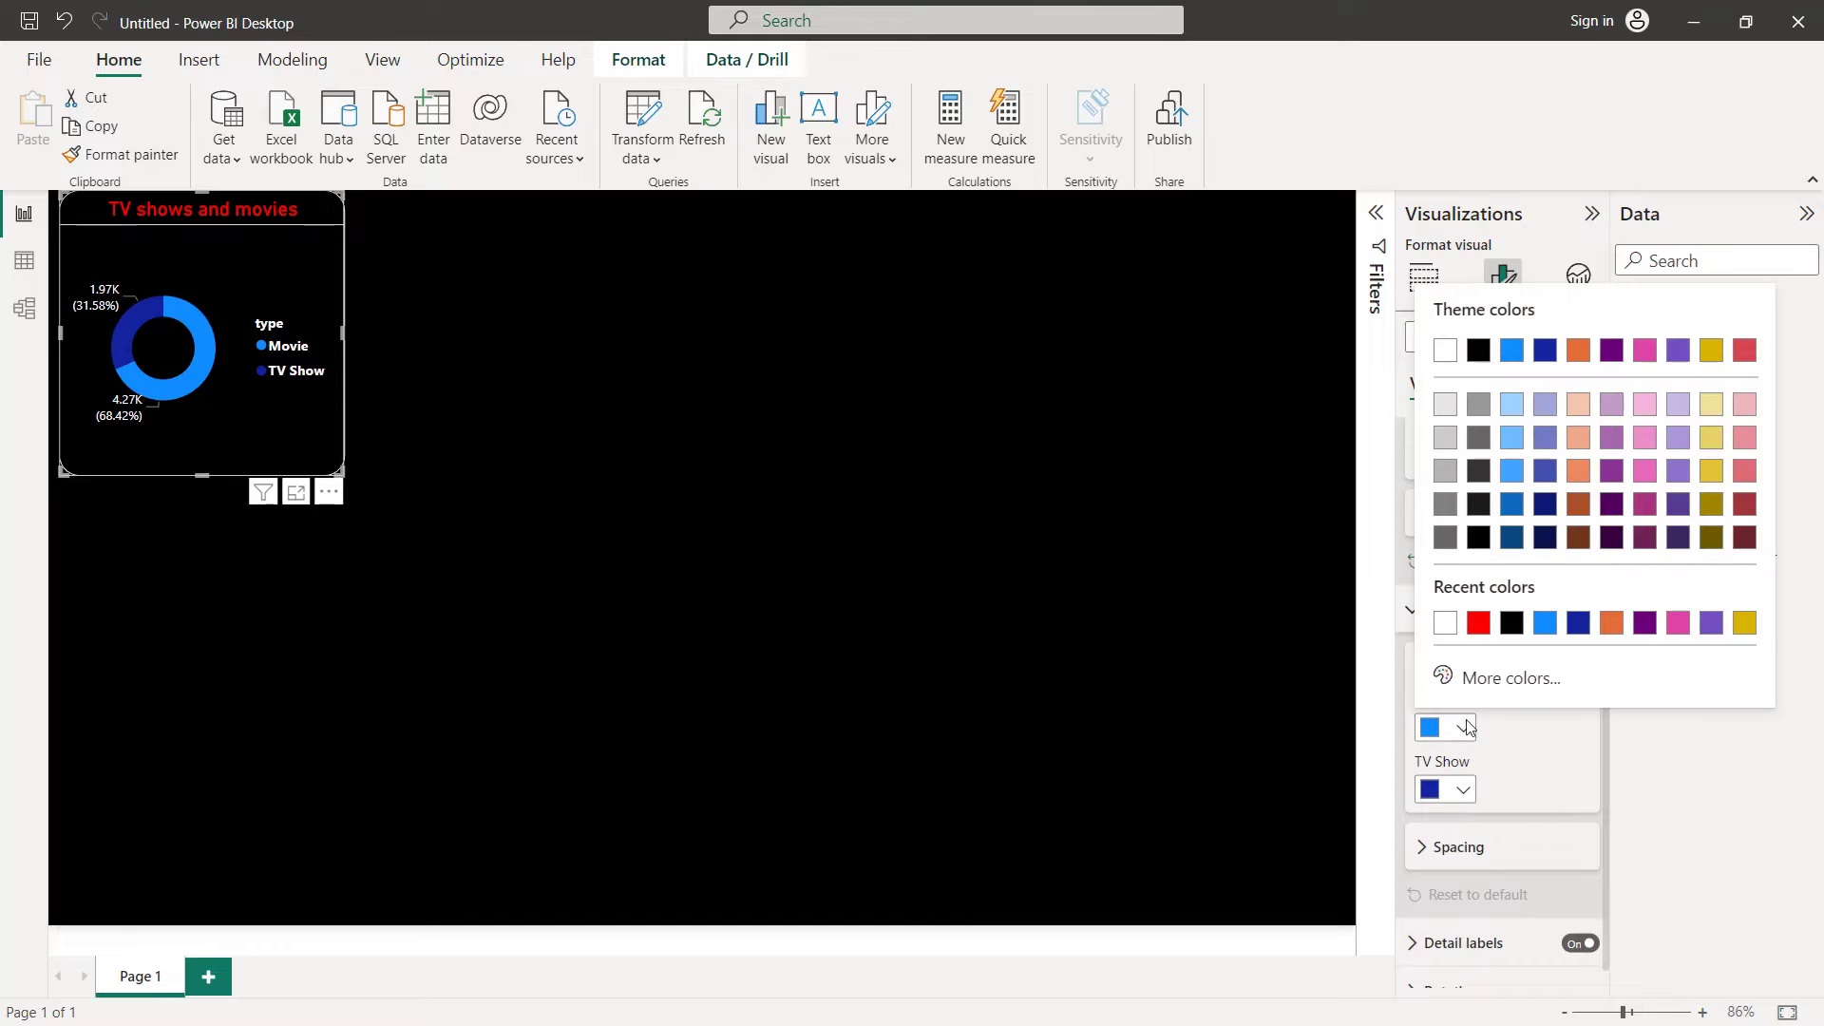
{"action": "left_click", "coordinate": [1479, 623]}
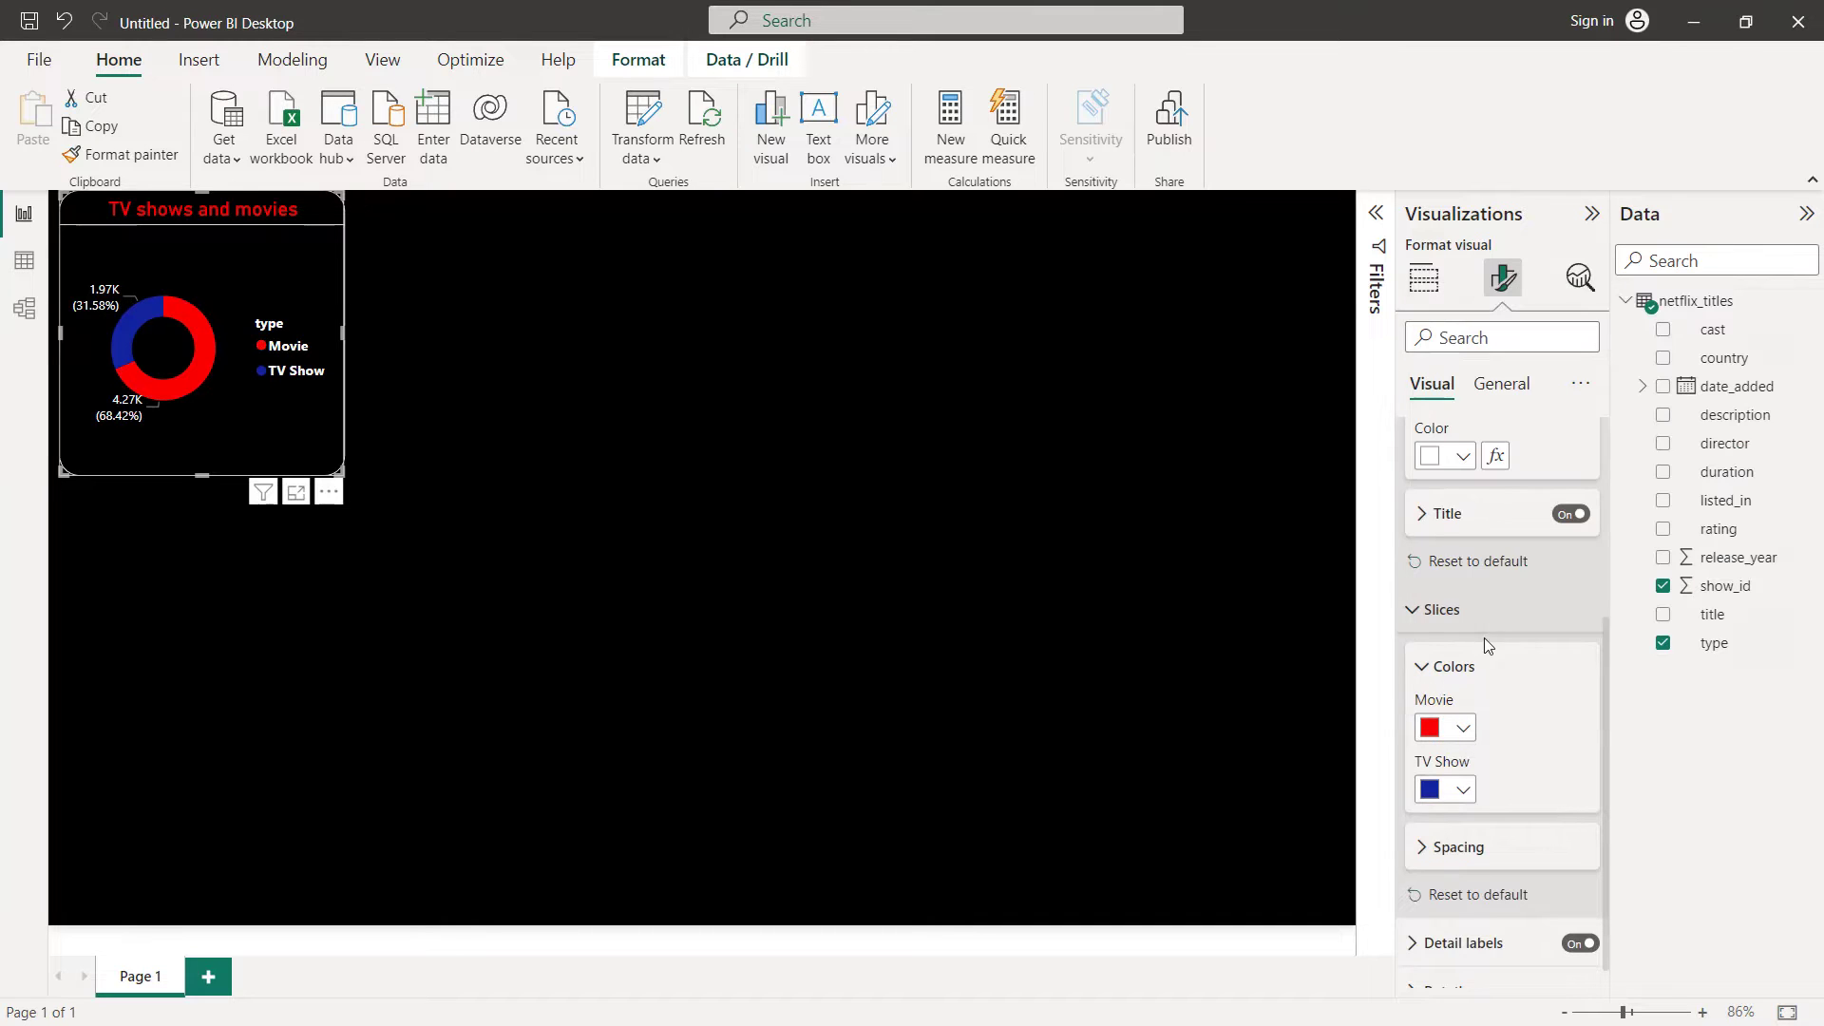
{"action": "left_click", "coordinate": [1464, 792]}
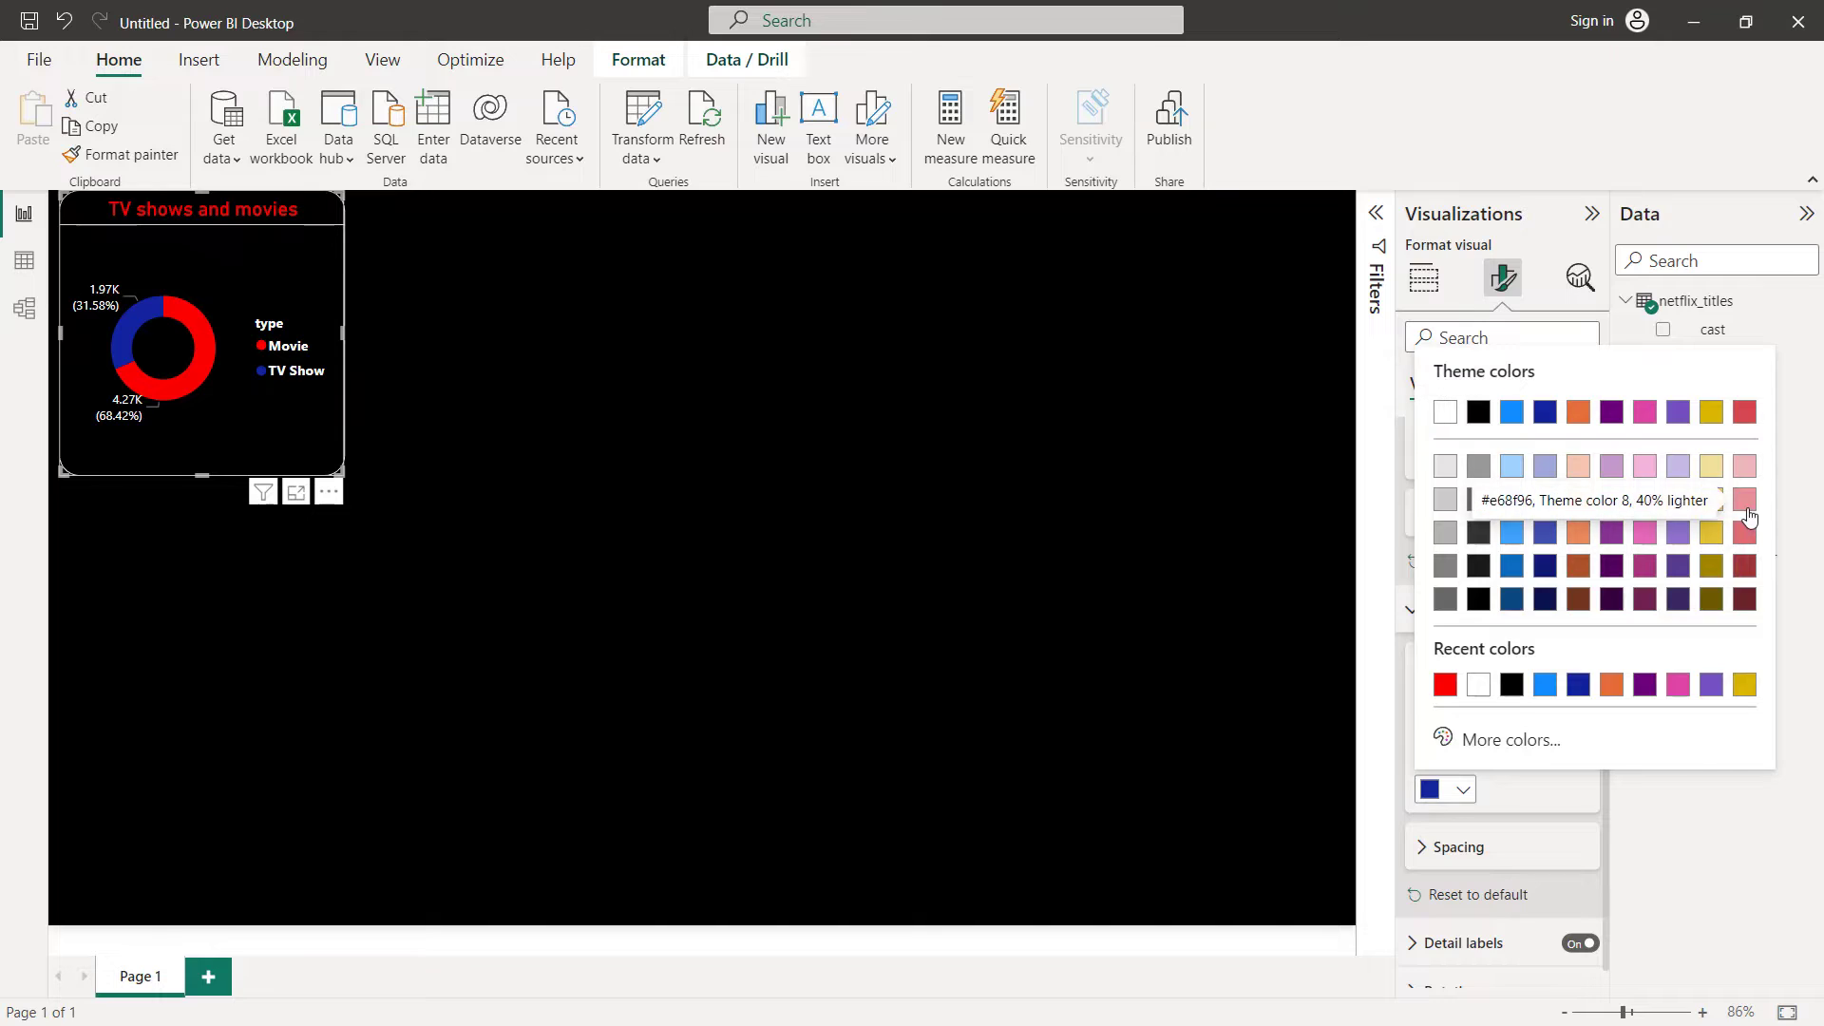
{"action": "left_click", "coordinate": [1744, 500]}
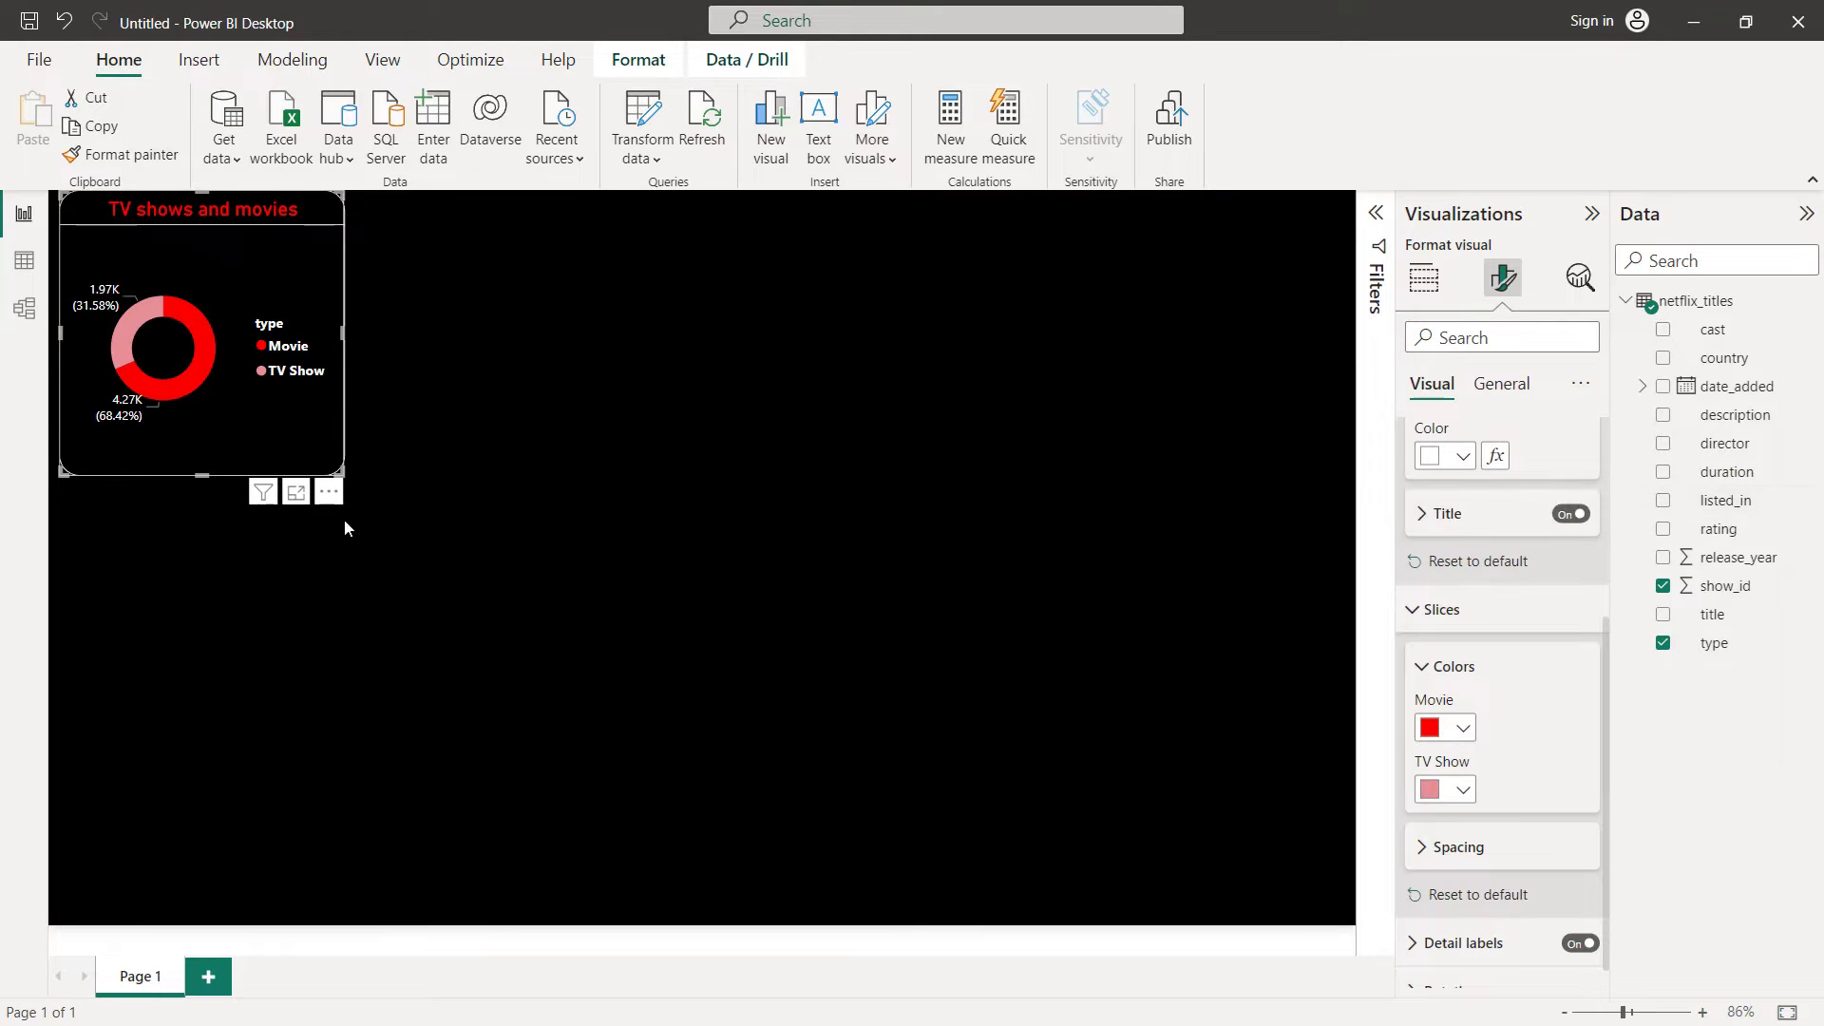
Move the donut chart to the middle of the page and widen it into a landscape rectangle
{"action": "left_click_drag", "start_coordinate": [315, 424], "coordinate": [790, 638]}
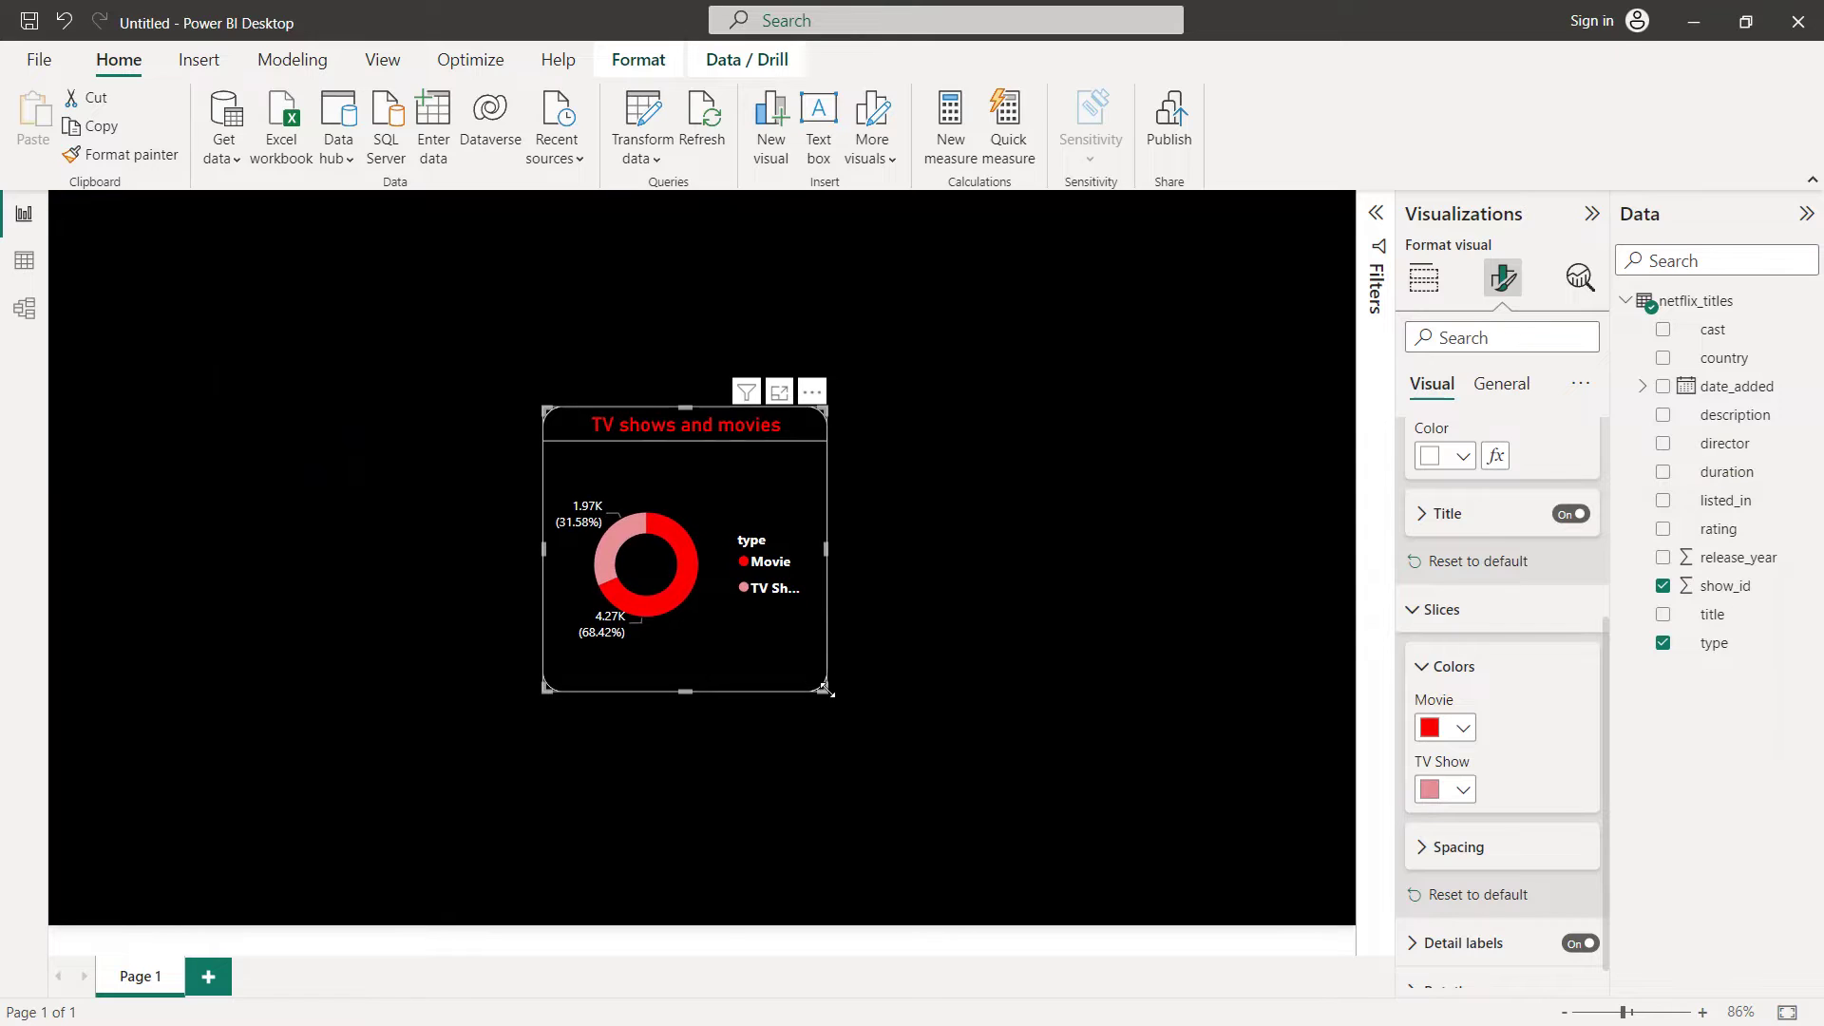
{"action": "left_click_drag", "start_coordinate": [830, 700], "coordinate": [916, 685]}
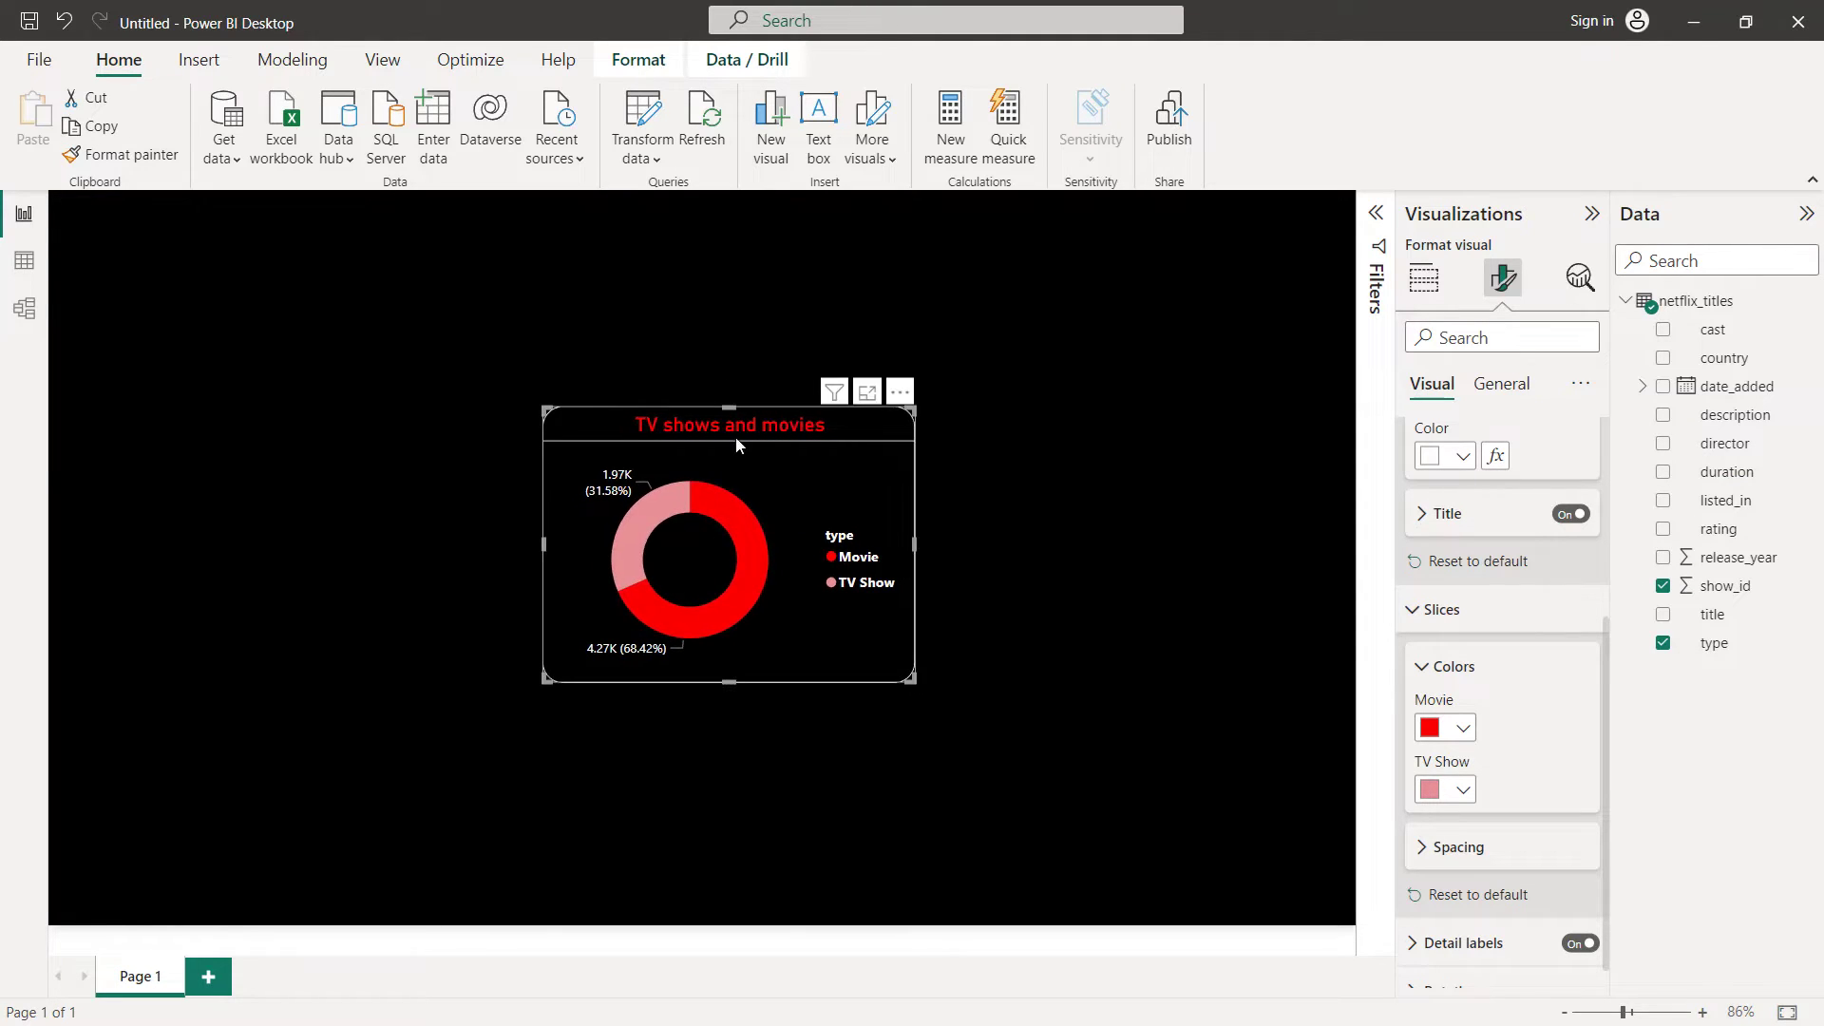
Move the donut chart up so it is horizontally centered on the page, and deselect it
{"action": "left_click_drag", "start_coordinate": [736, 429], "coordinate": [708, 375]}
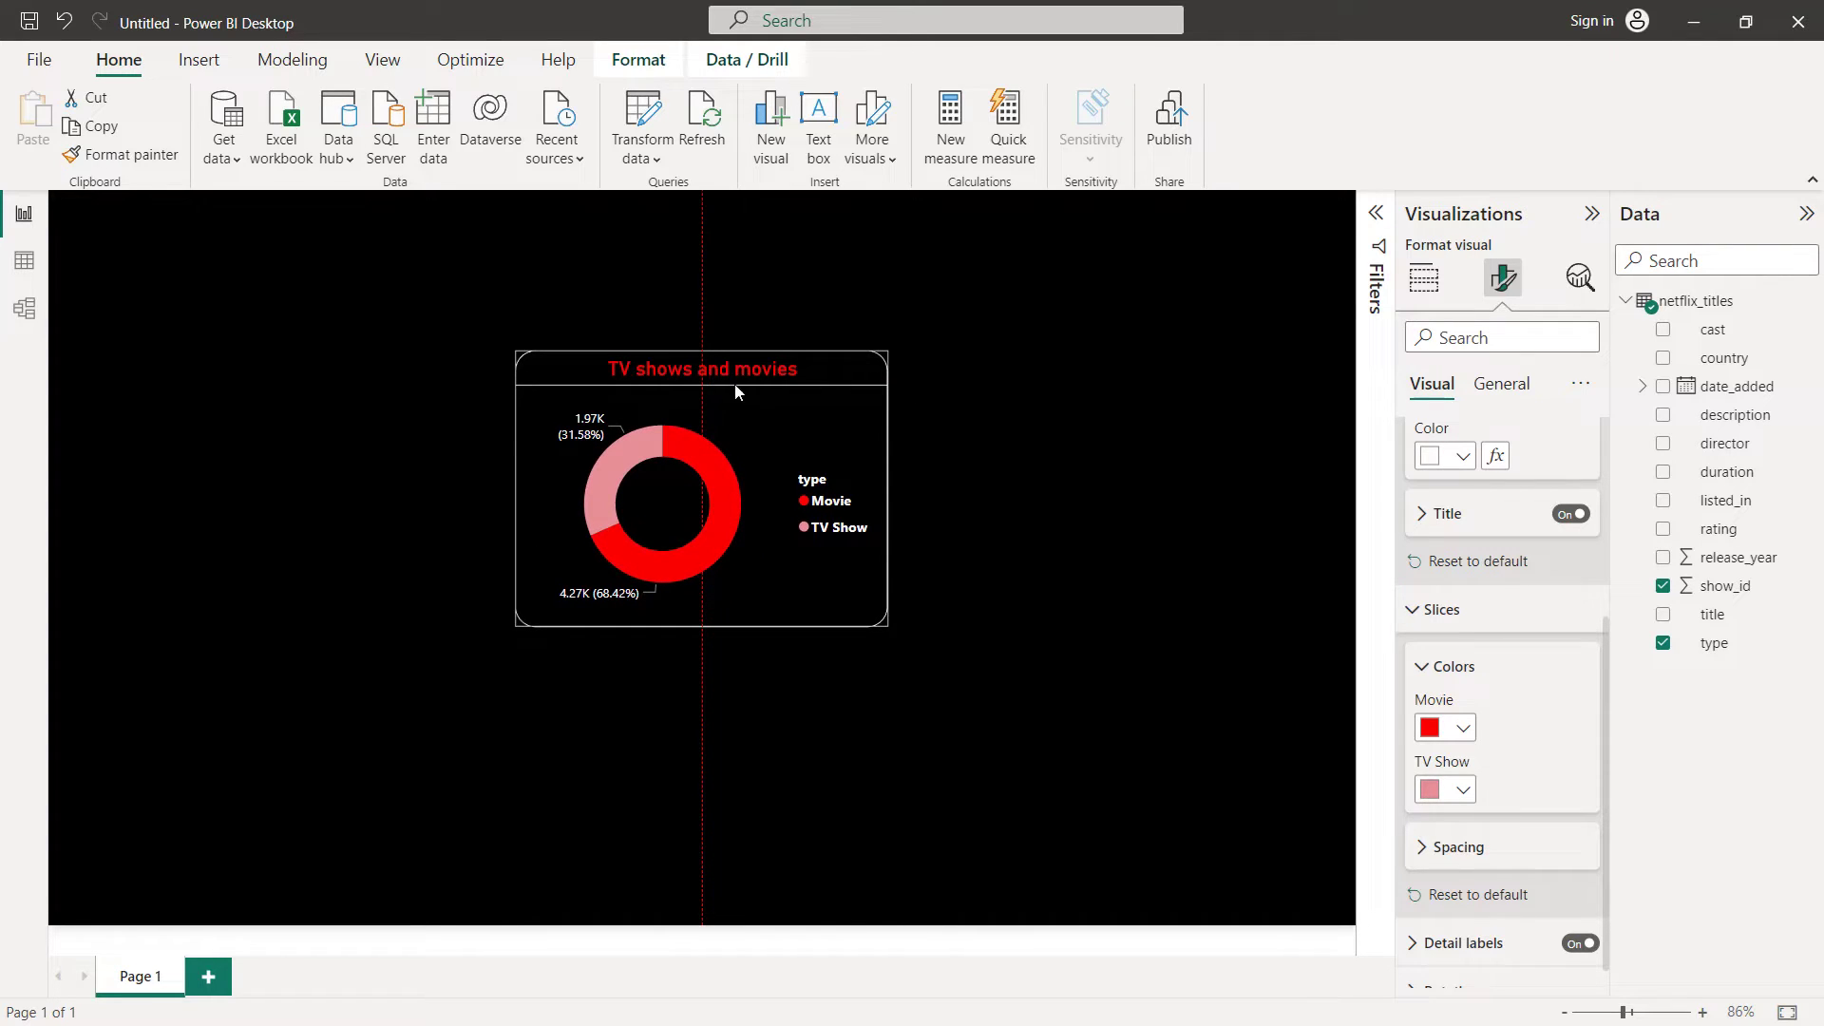
{"action": "left_click", "coordinate": [981, 426]}
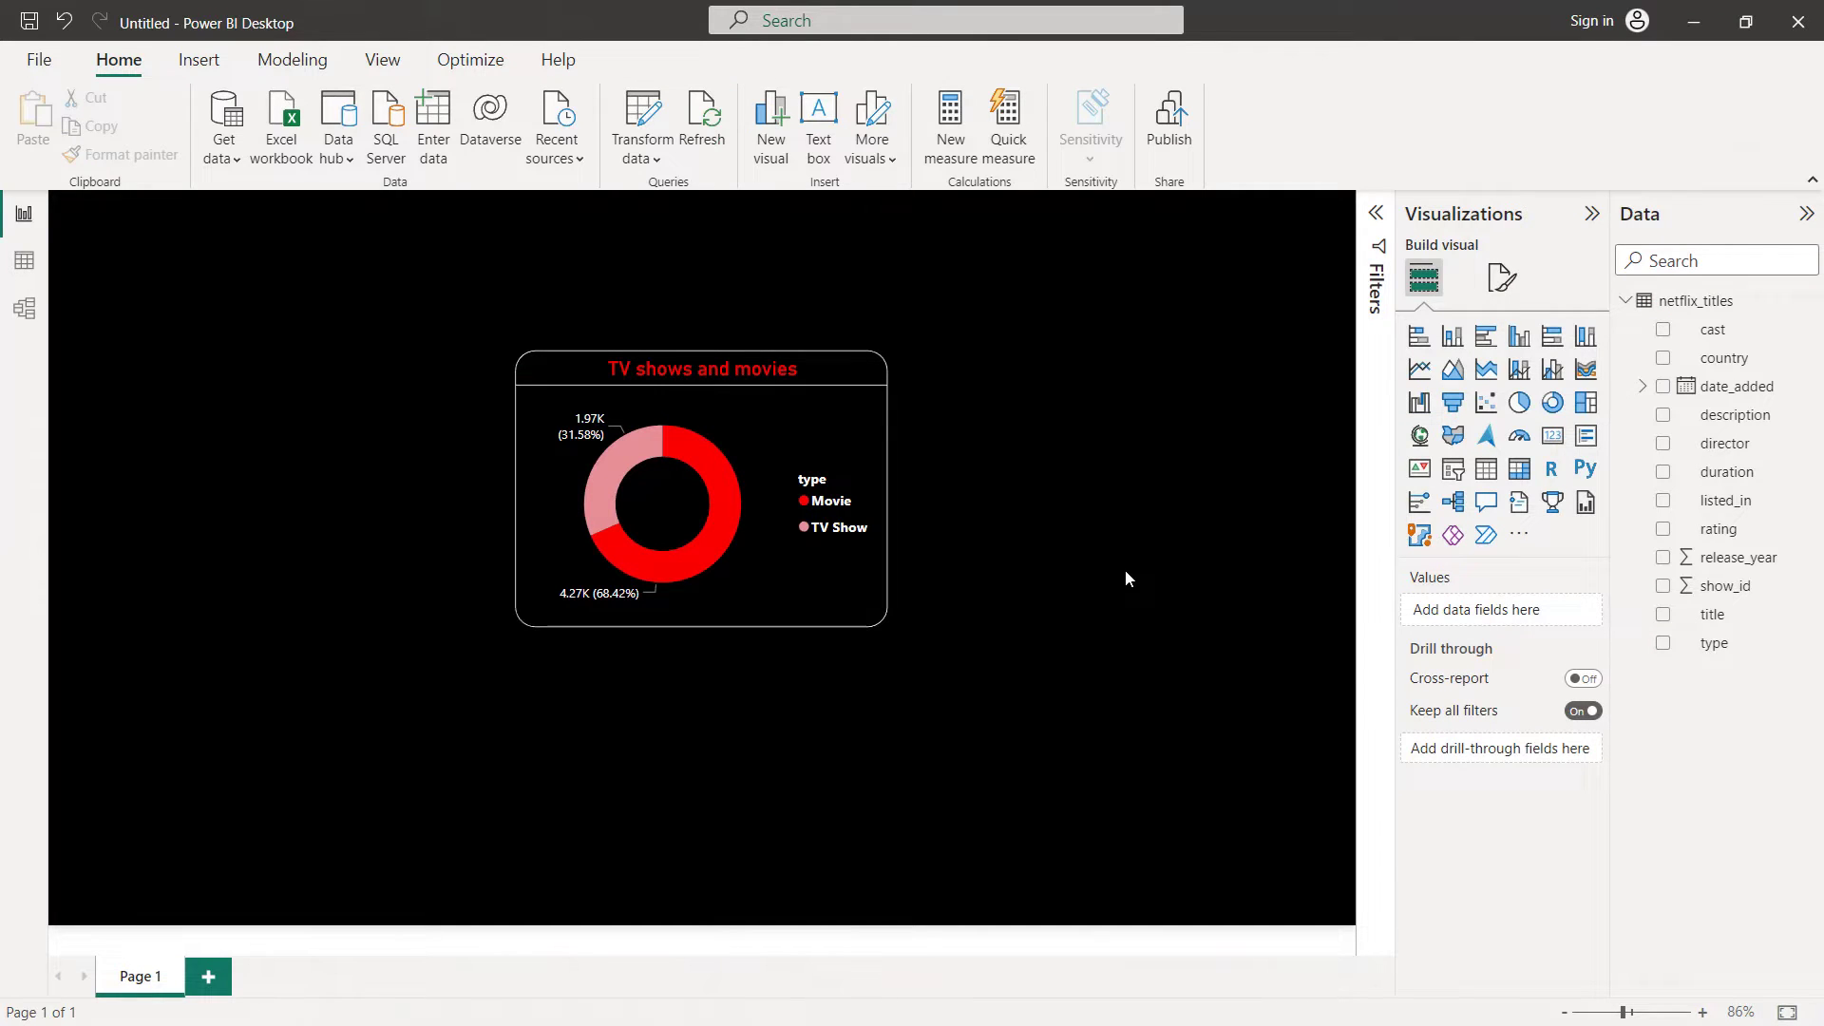
Add a stacked bar chart with rating on the Y-axis and the count of show_id on the X-axis
{"action": "left_click", "coordinate": [1419, 336]}
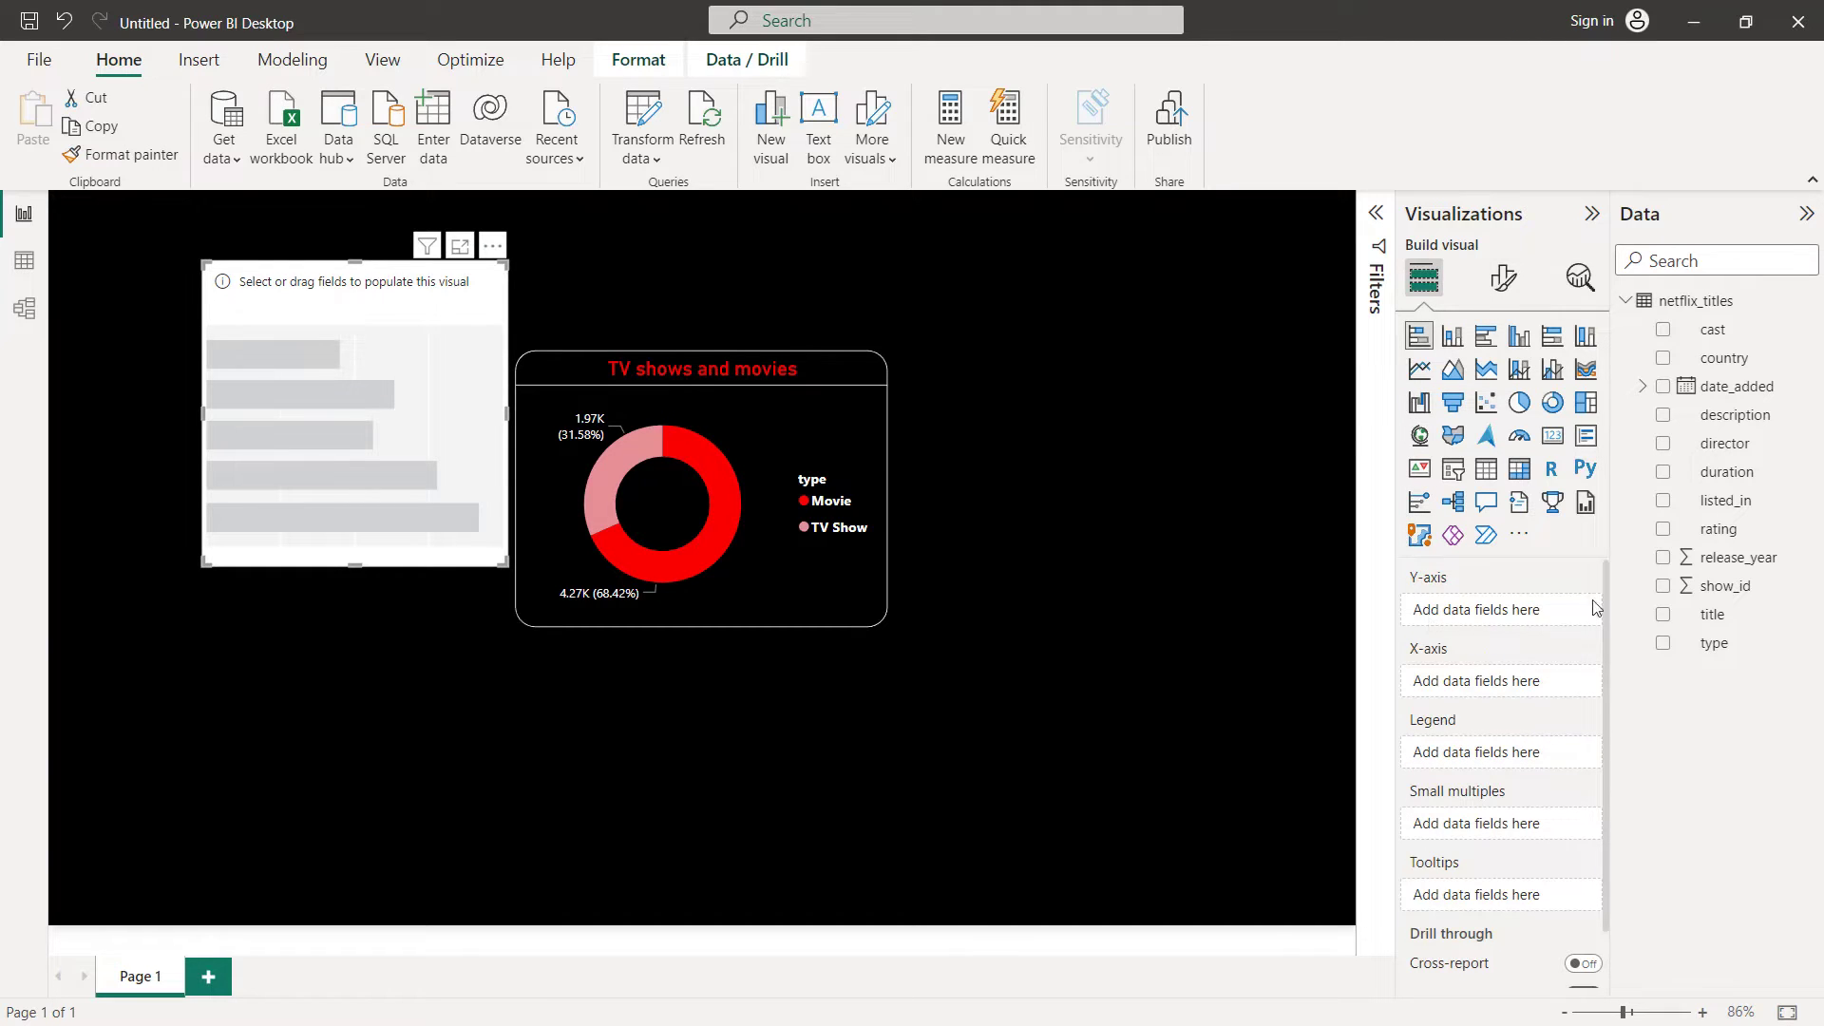
{"action": "left_click_drag", "start_coordinate": [1719, 537], "coordinate": [1512, 613]}
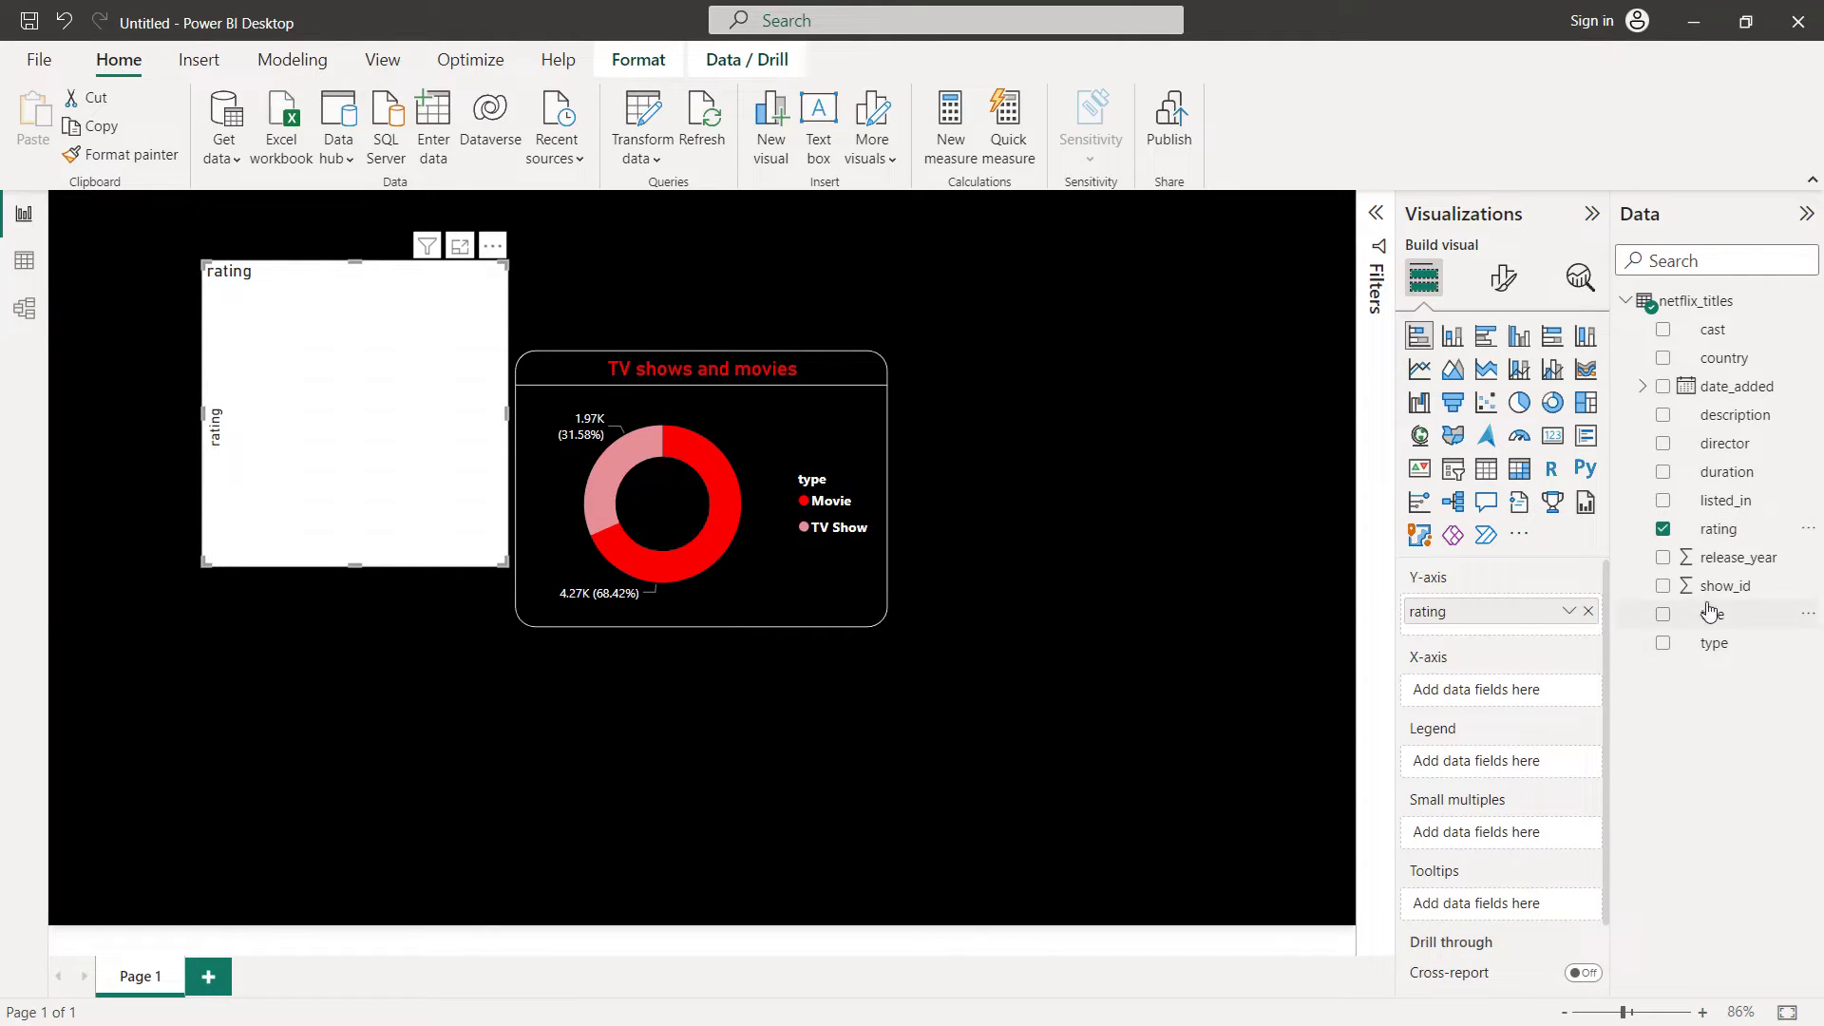
{"action": "left_click_drag", "start_coordinate": [1719, 586], "coordinate": [1514, 694]}
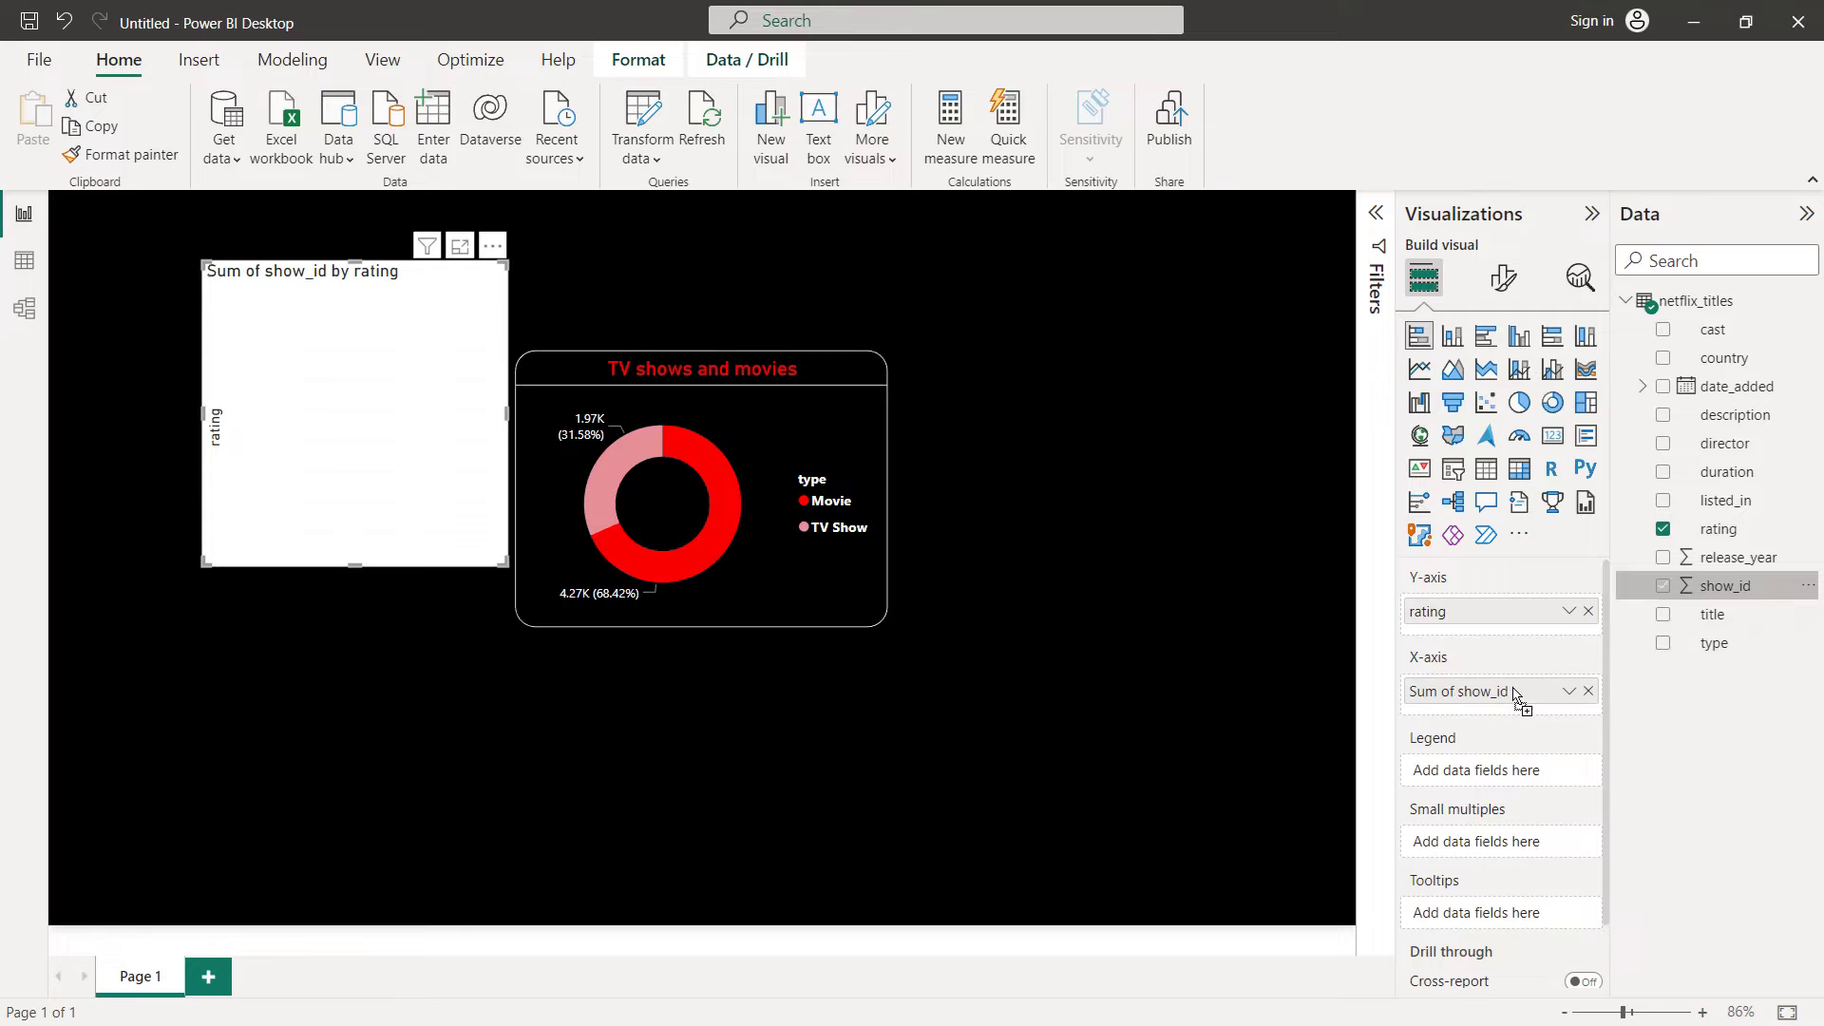
{"action": "left_click", "coordinate": [1569, 703]}
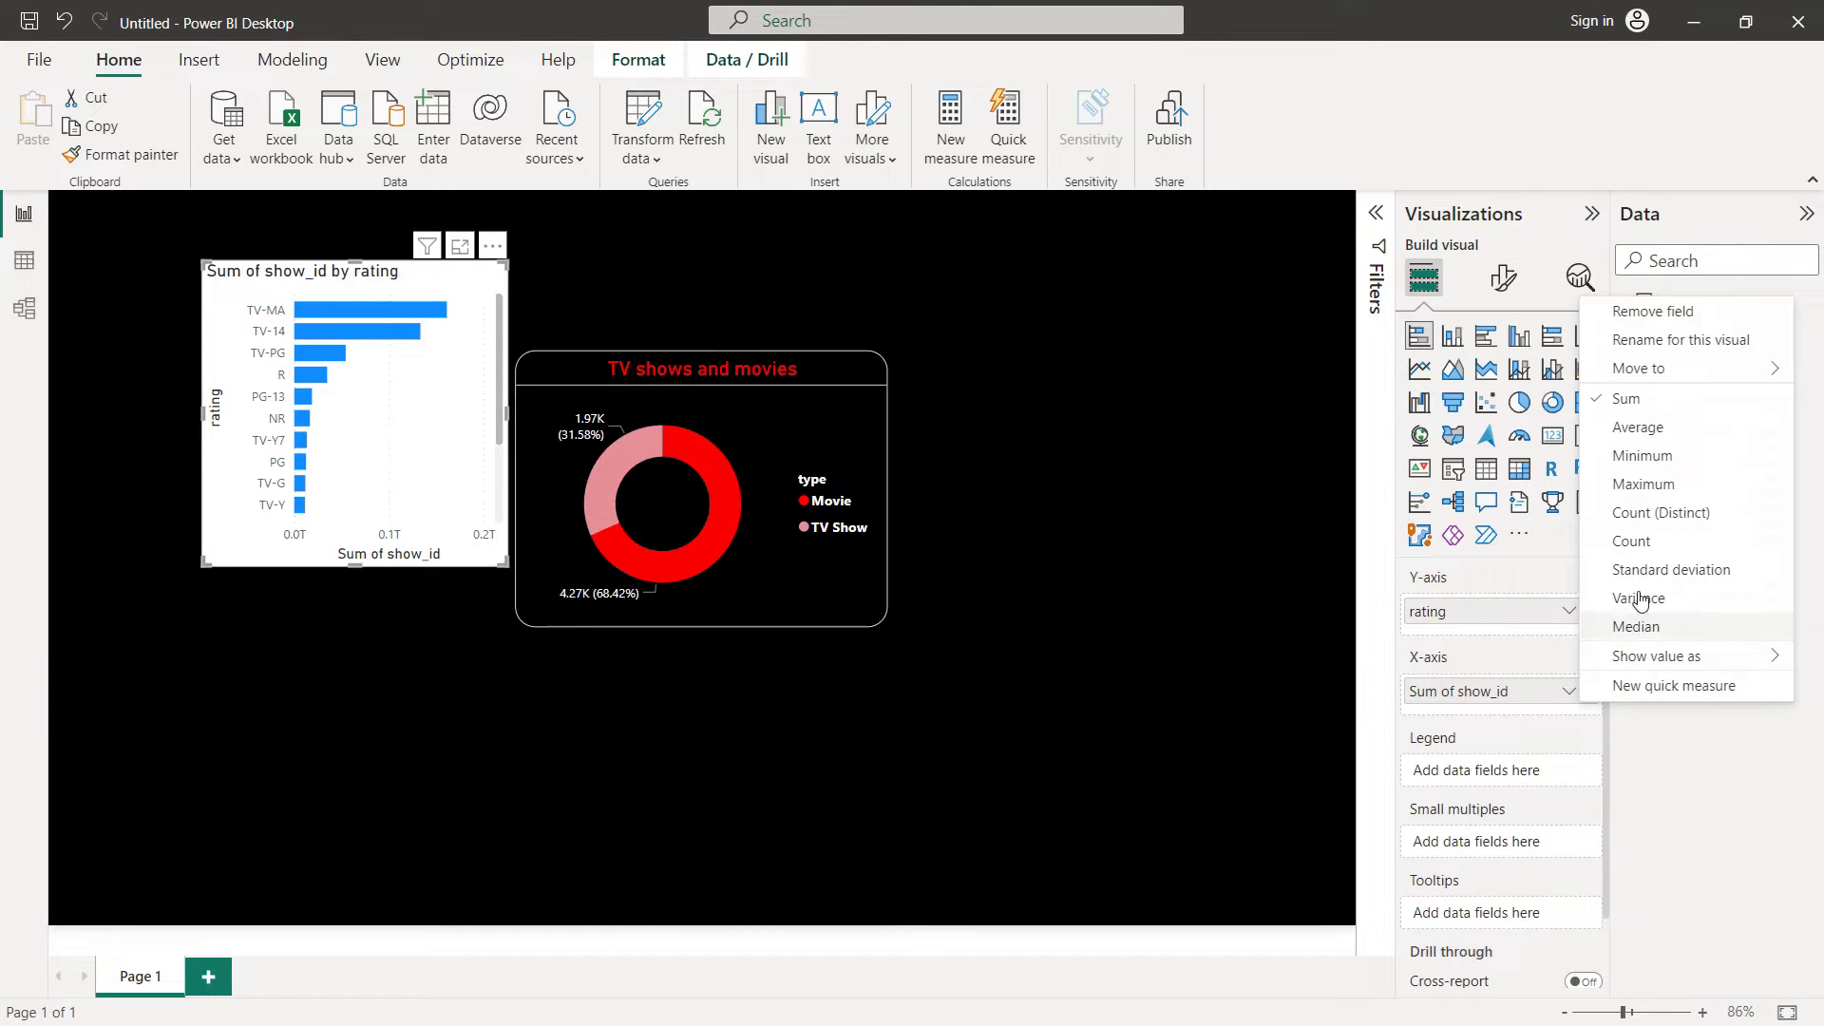
{"action": "left_click", "coordinate": [1653, 538]}
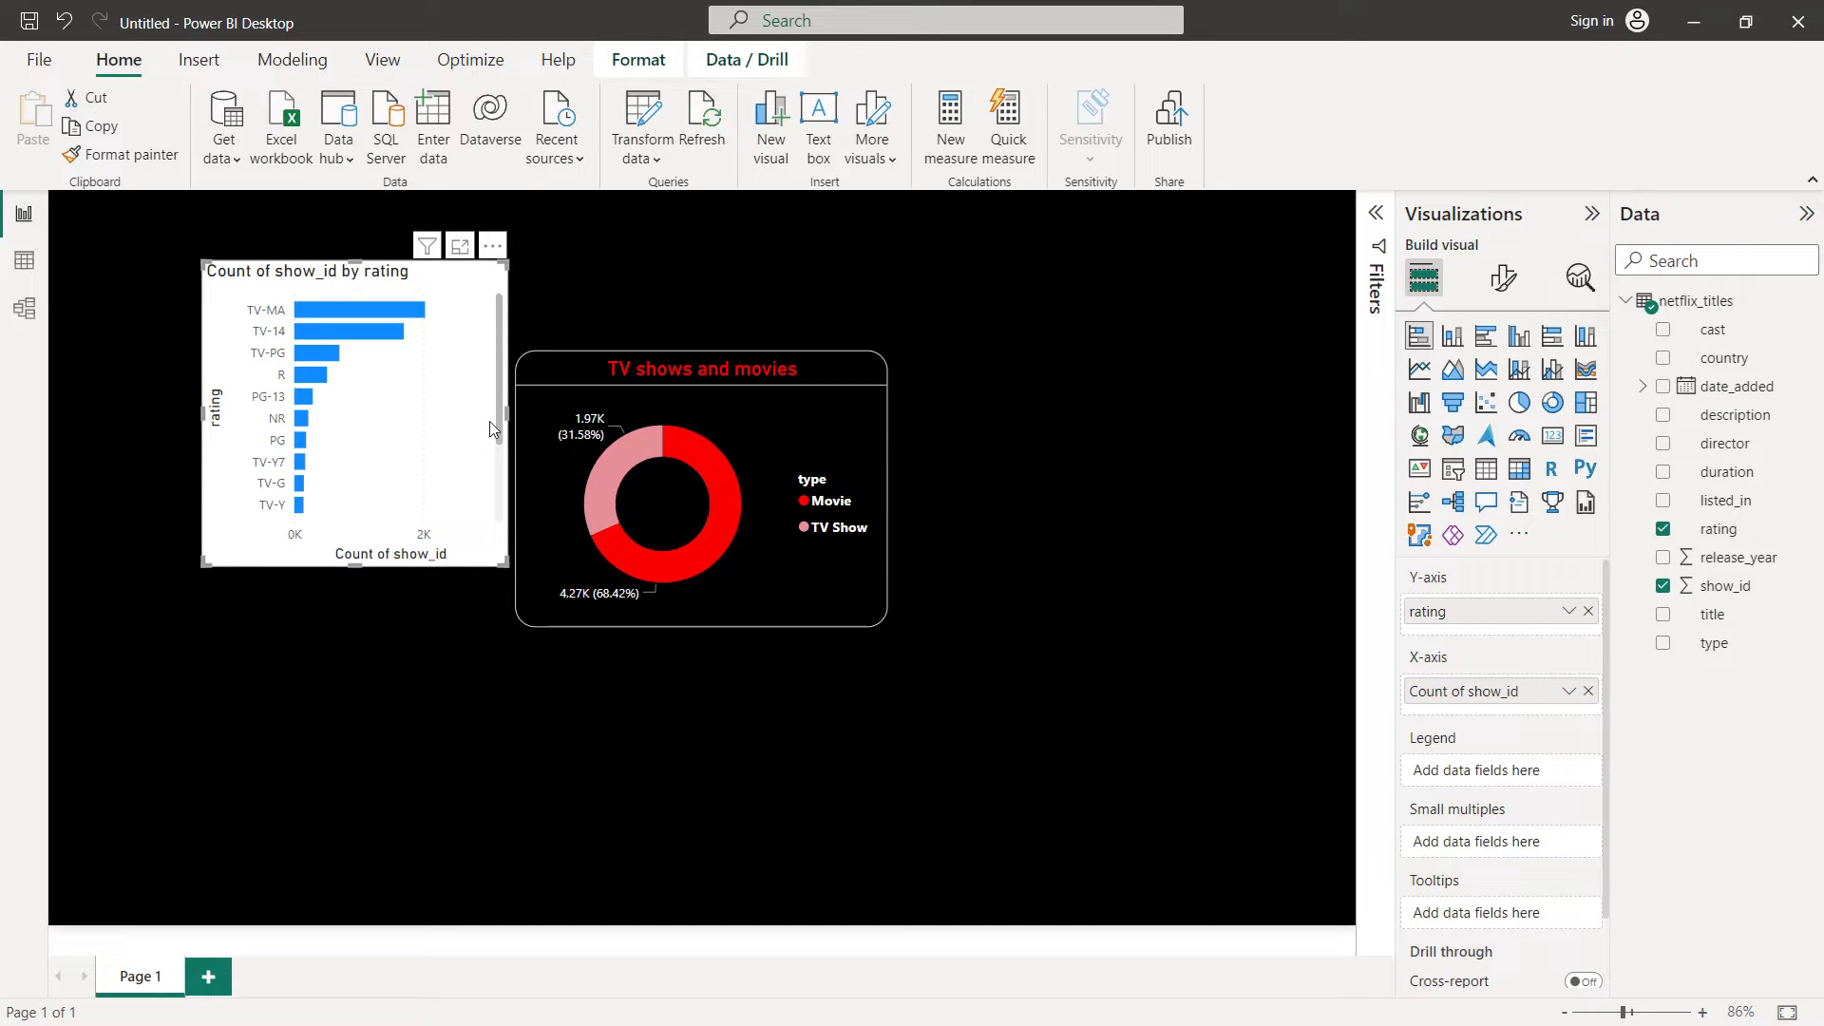
Turn off the bar chart's Y-axis title and set the Y-axis values' color to white
{"action": "left_click", "coordinate": [1506, 288]}
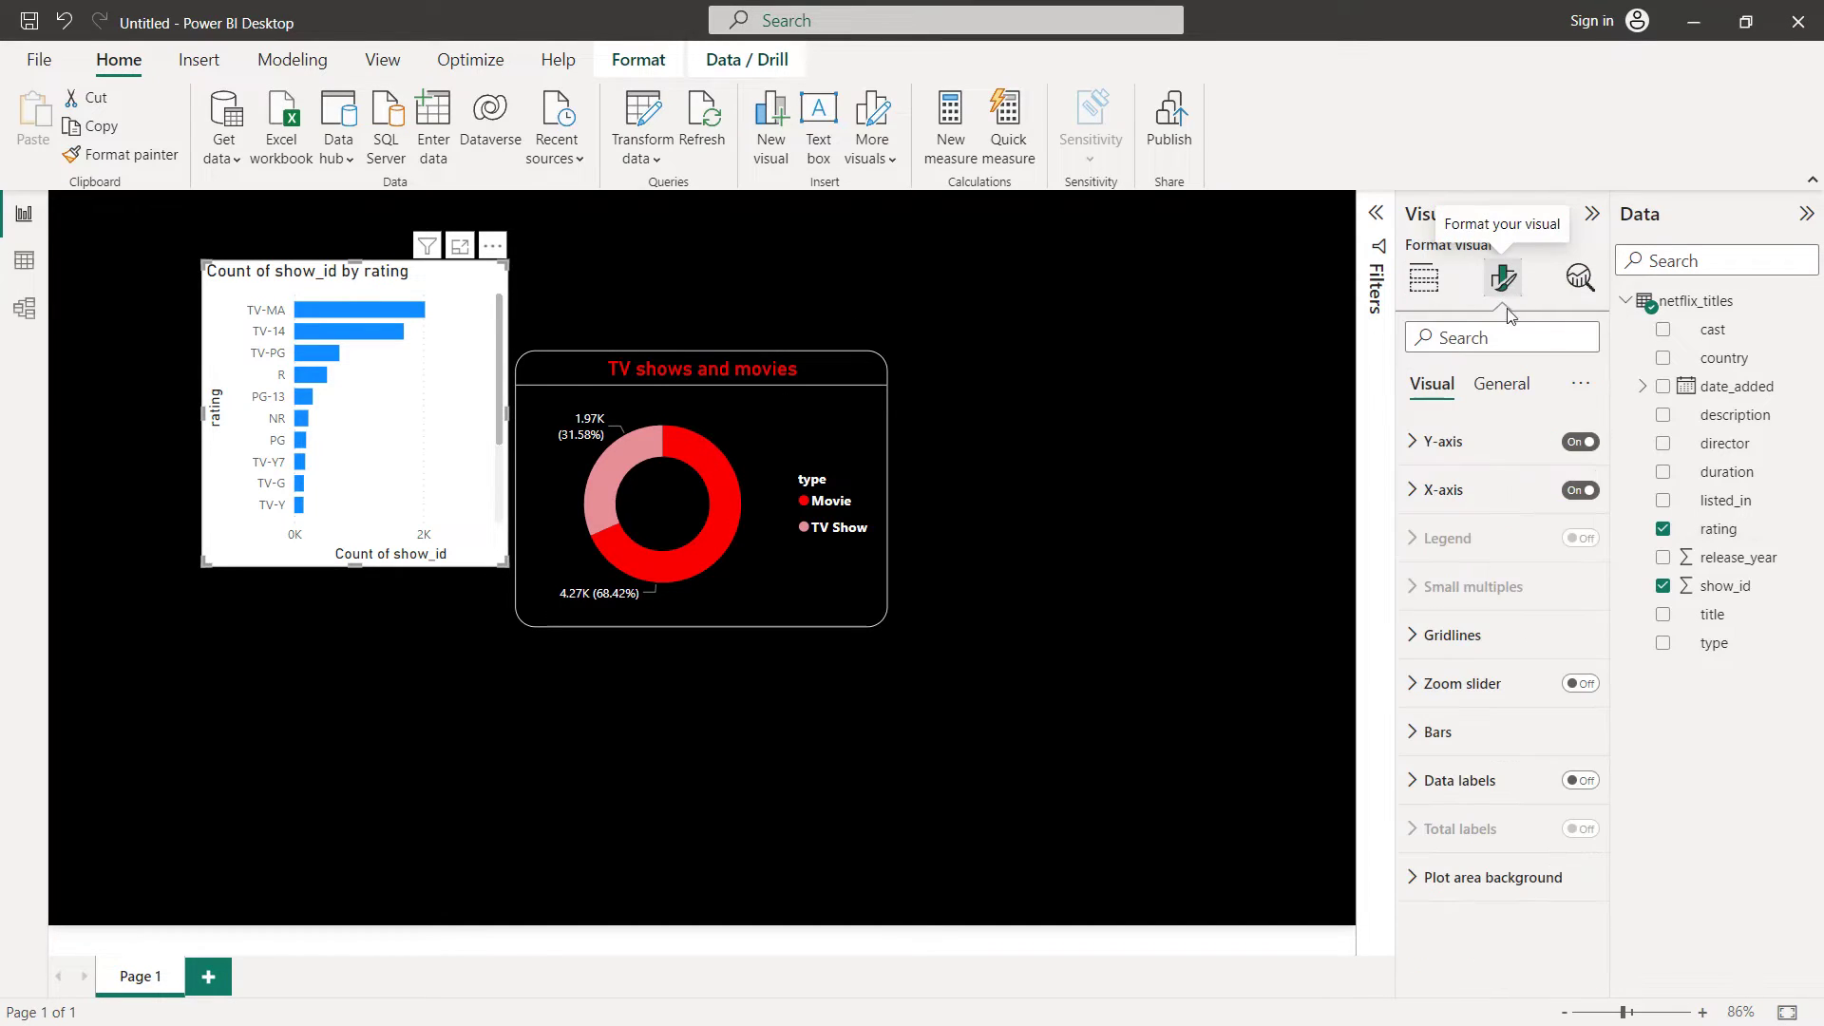
{"action": "left_click", "coordinate": [1417, 441]}
{"action": "left_click", "coordinate": [1565, 859]}
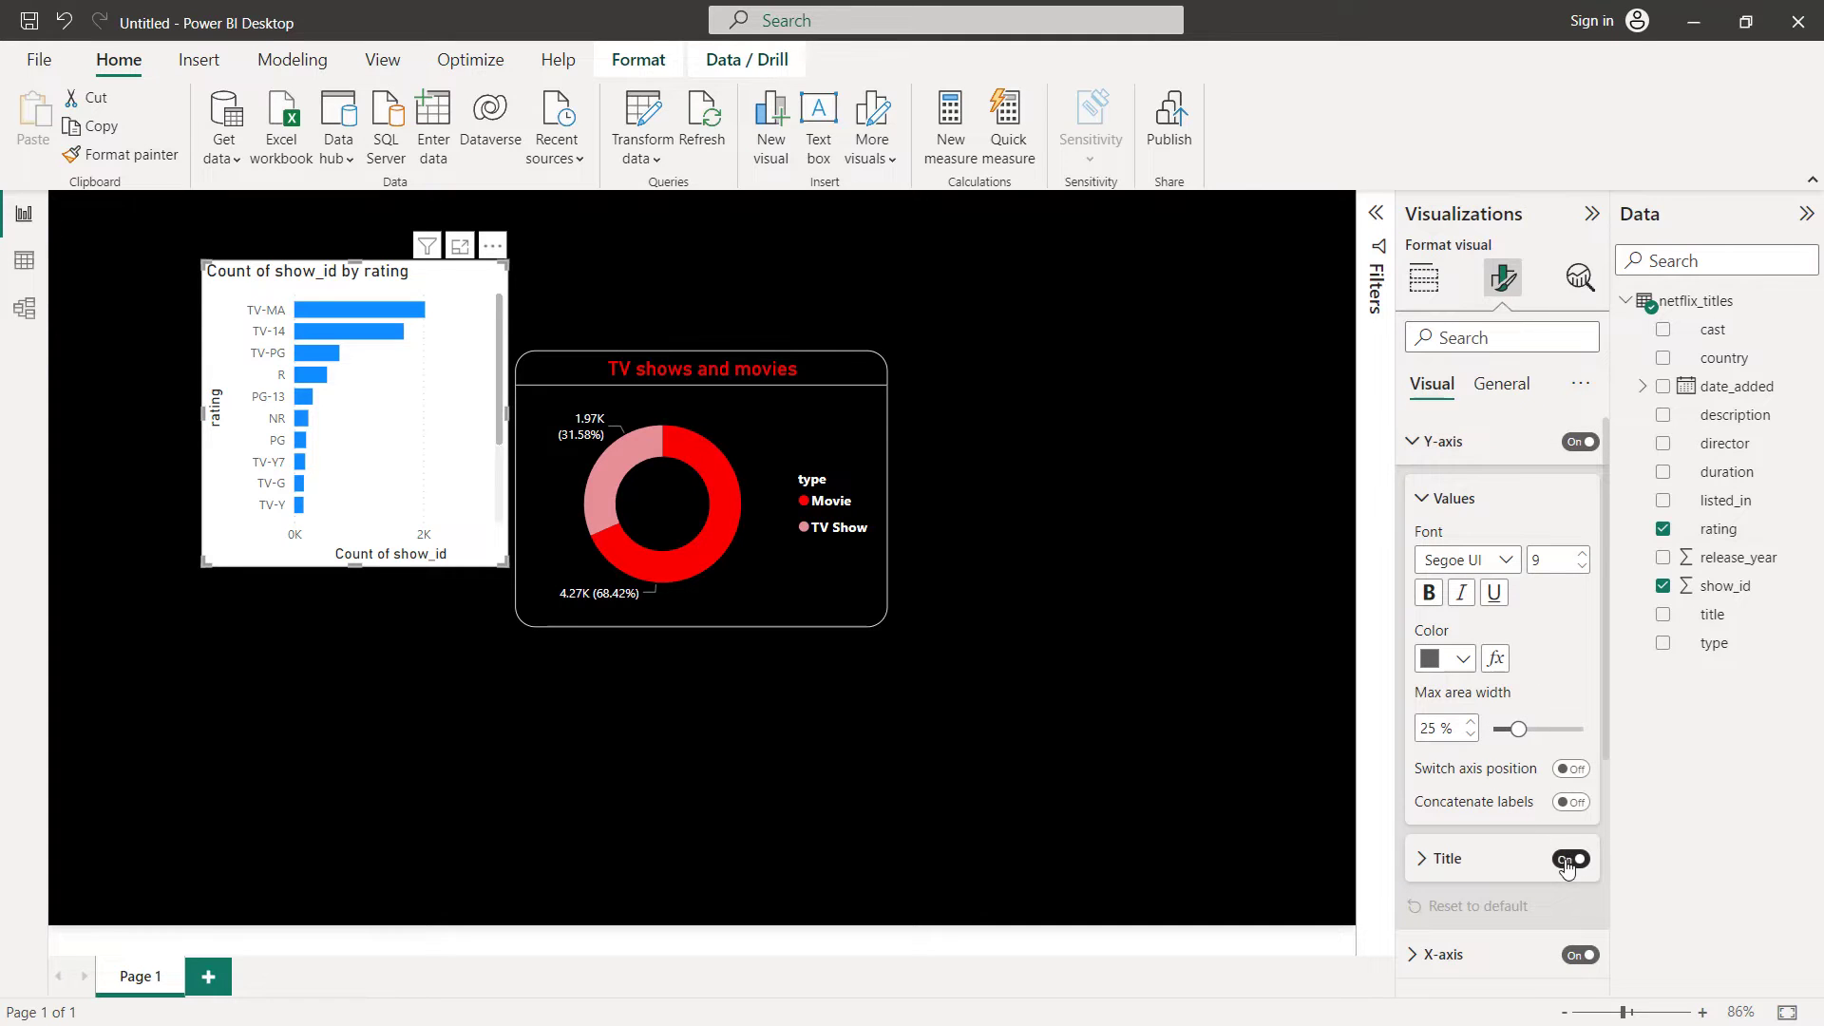
{"action": "left_click", "coordinate": [1566, 860]}
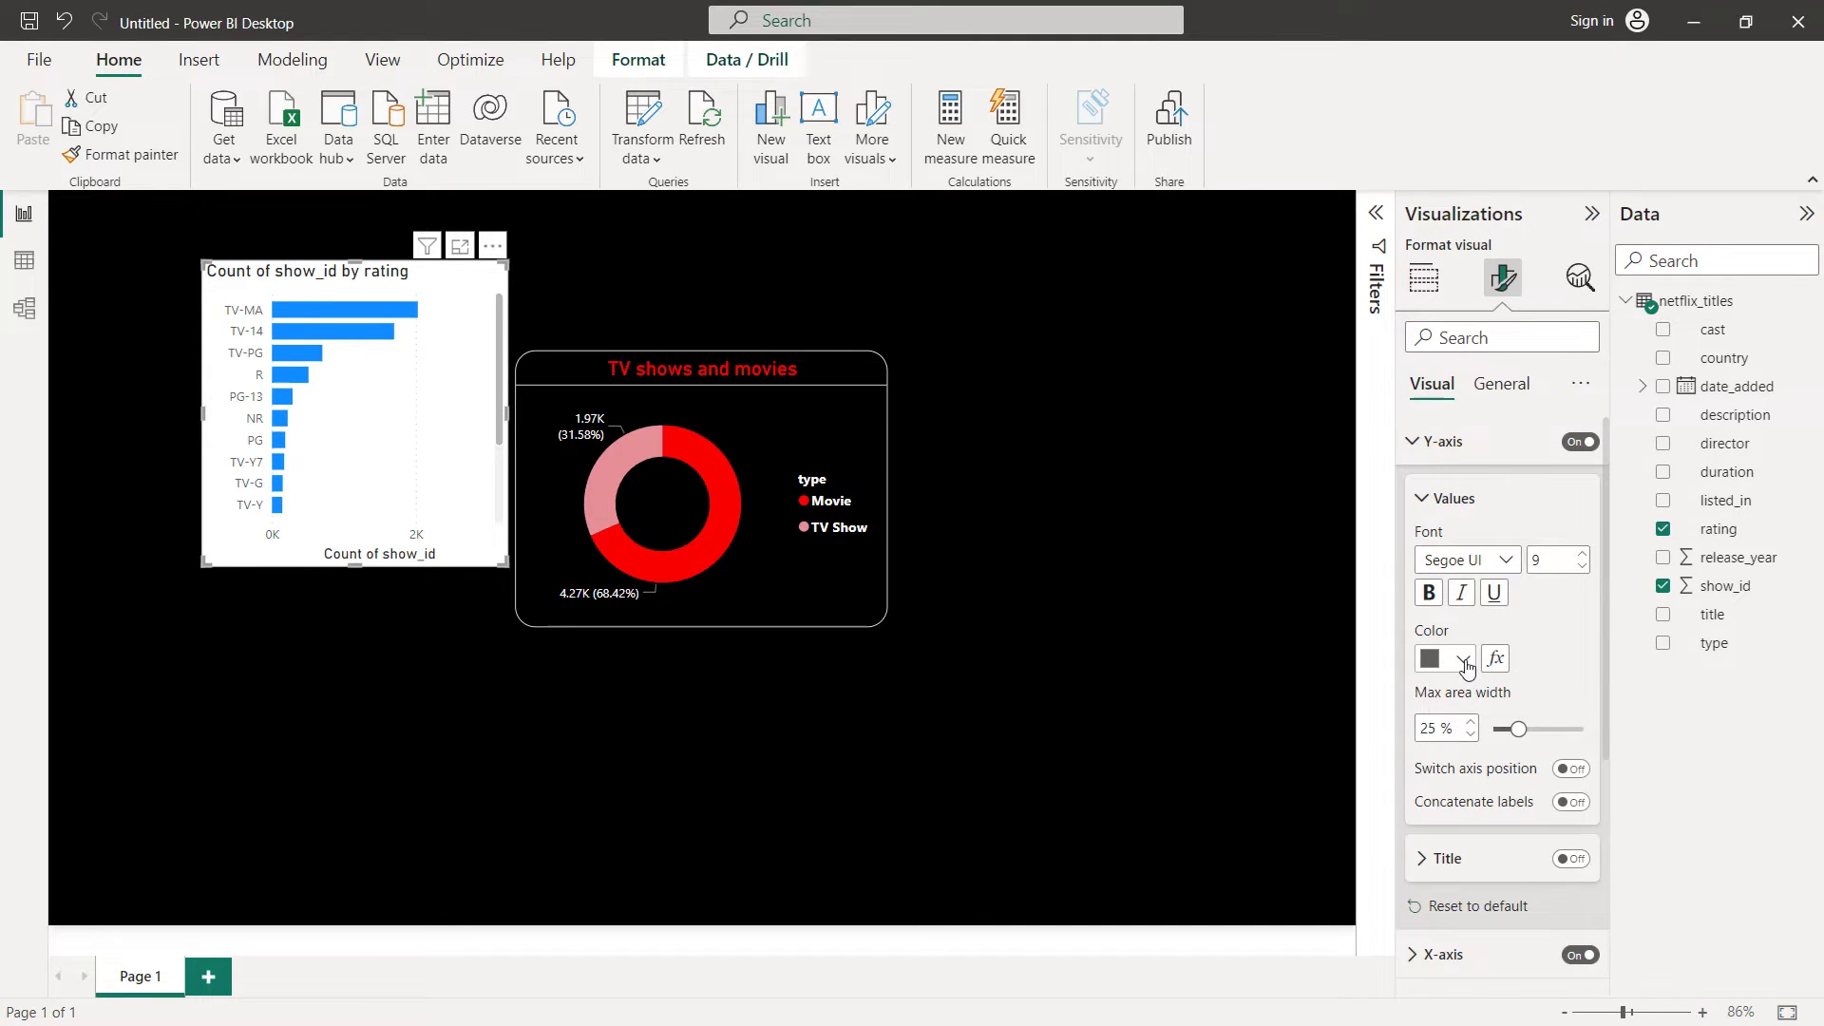
{"action": "left_click", "coordinate": [1463, 660]}
{"action": "left_click", "coordinate": [1508, 559]}
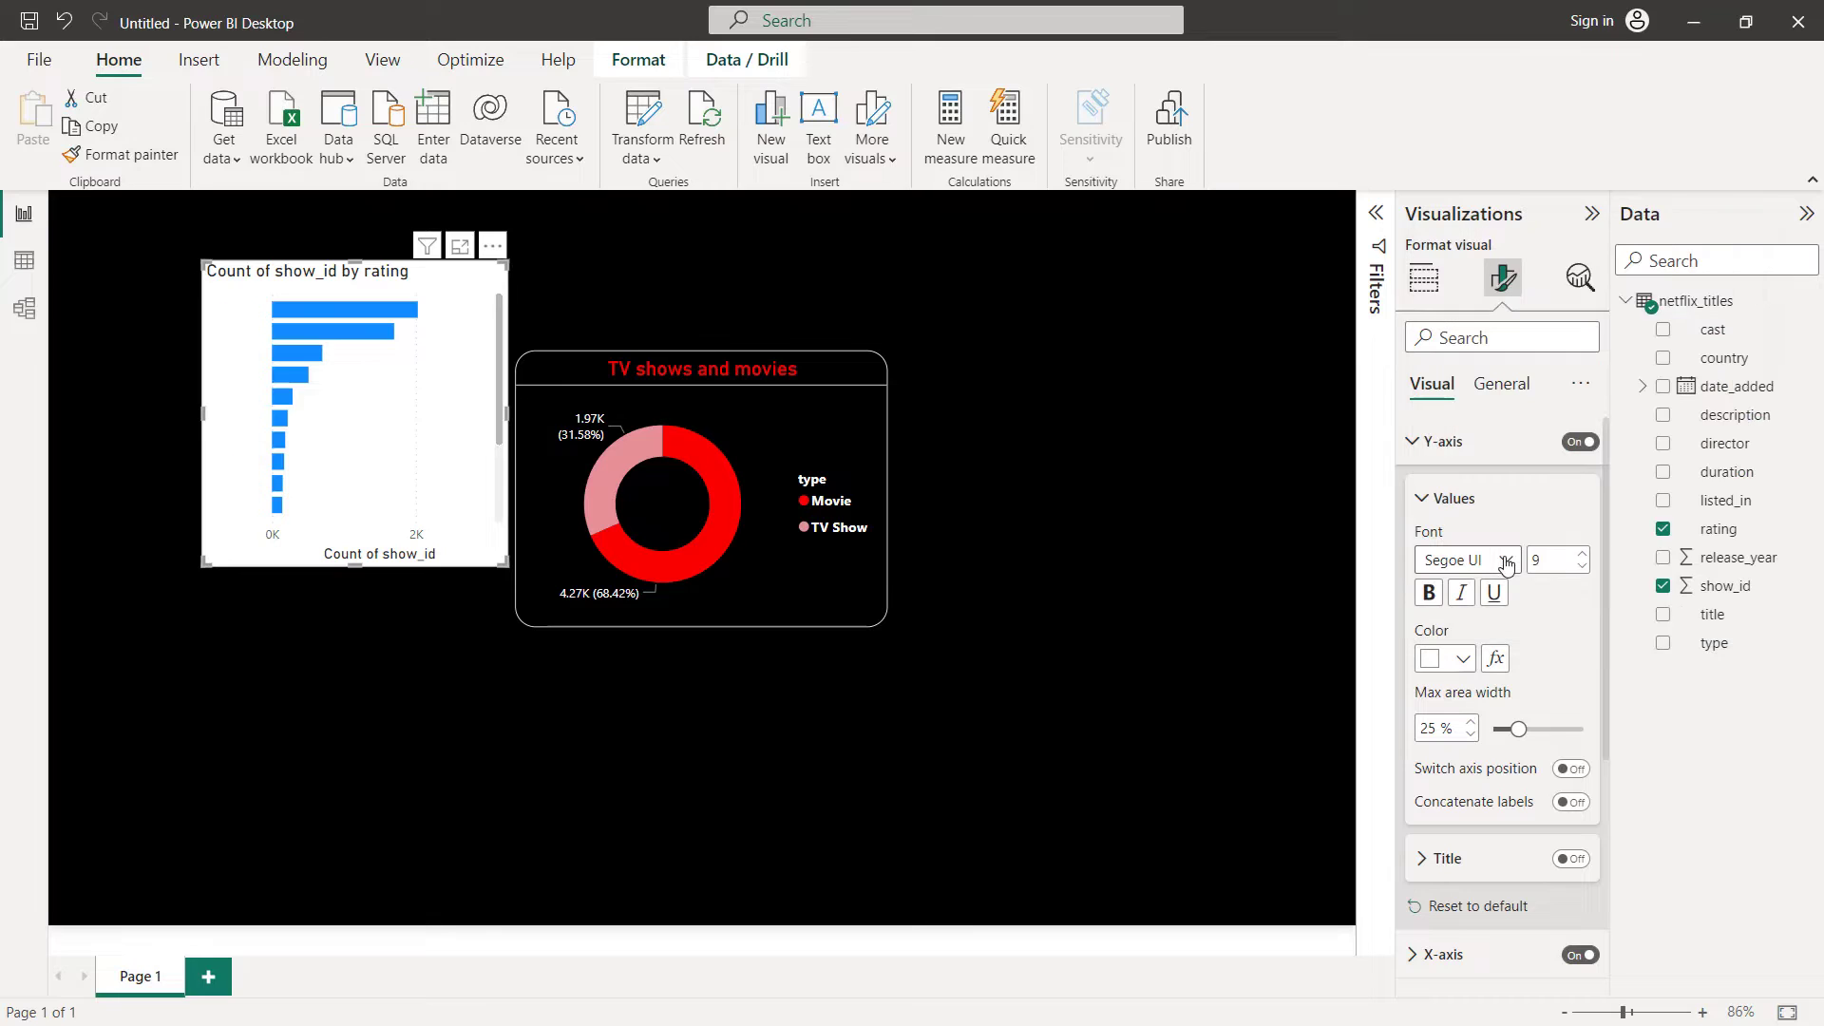
Turn off the bar chart's X-axis title and set the X-axis values' color to white
{"action": "scroll", "coordinate": [1506, 565], "scroll_direction": "down", "scroll_amount": 3}
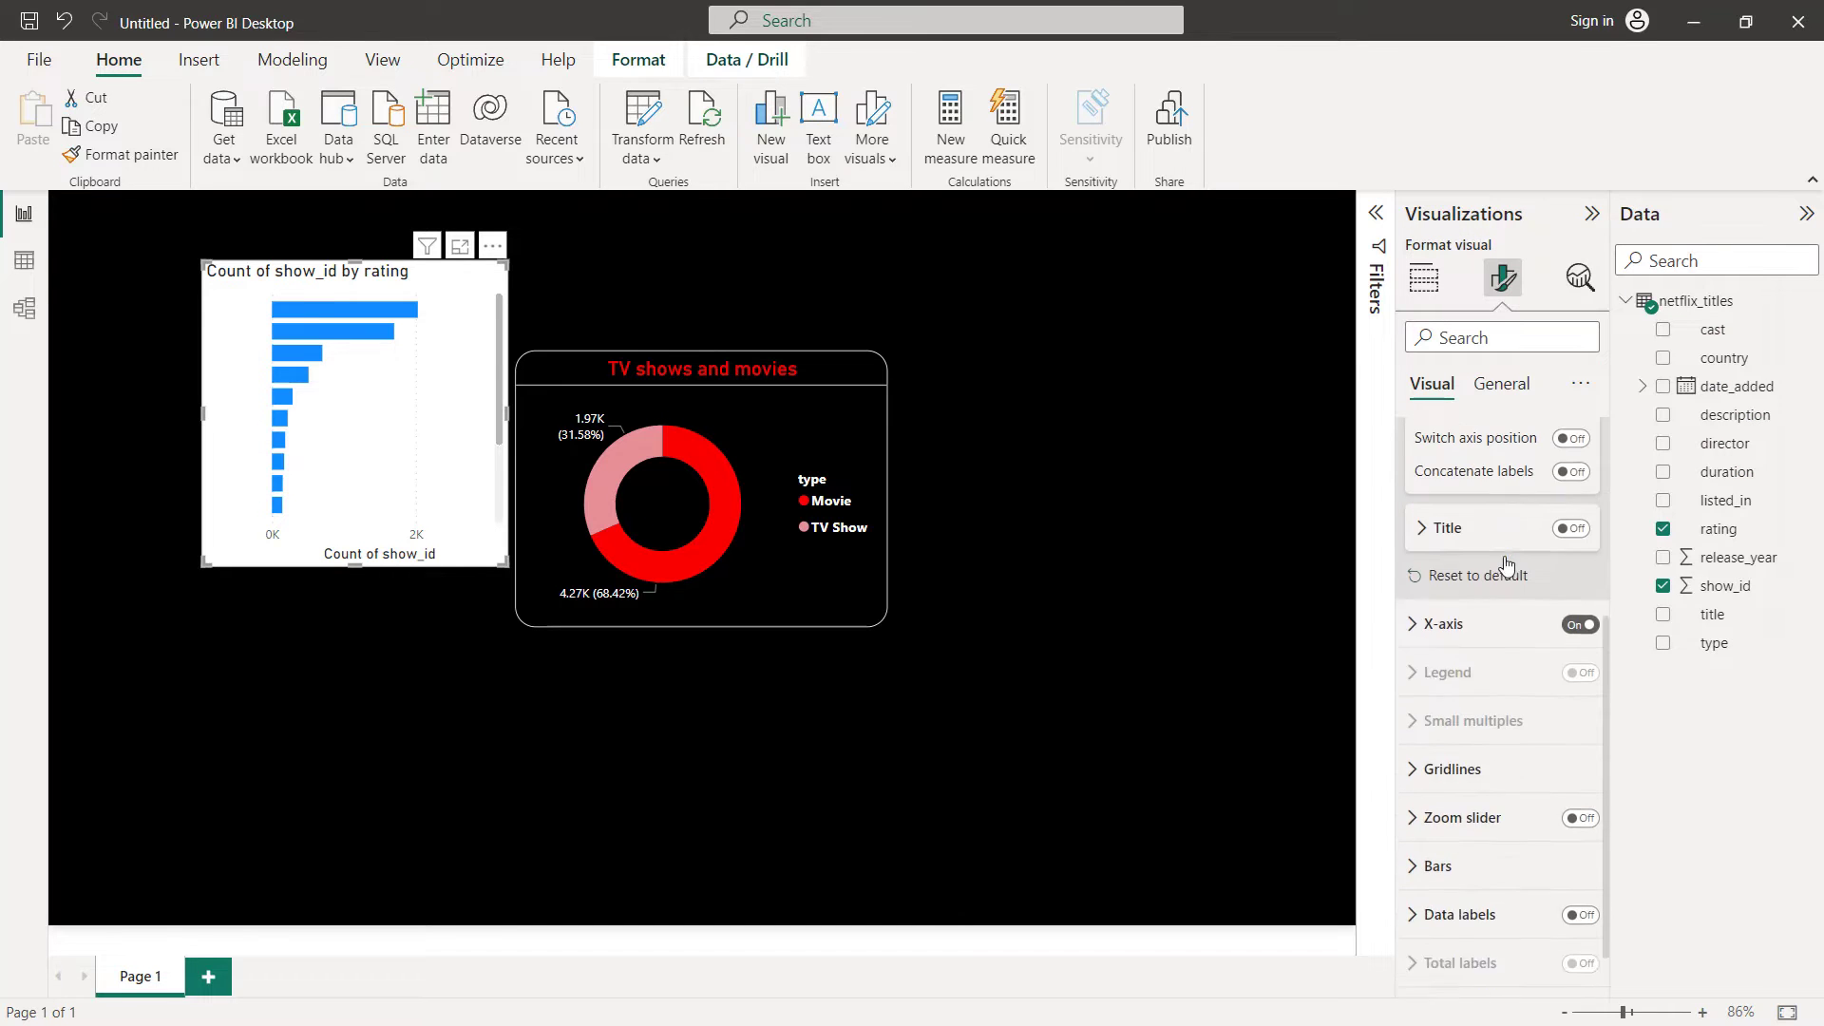
{"action": "left_click", "coordinate": [1434, 612]}
{"action": "scroll", "coordinate": [1460, 660], "scroll_direction": "down", "scroll_amount": 1}
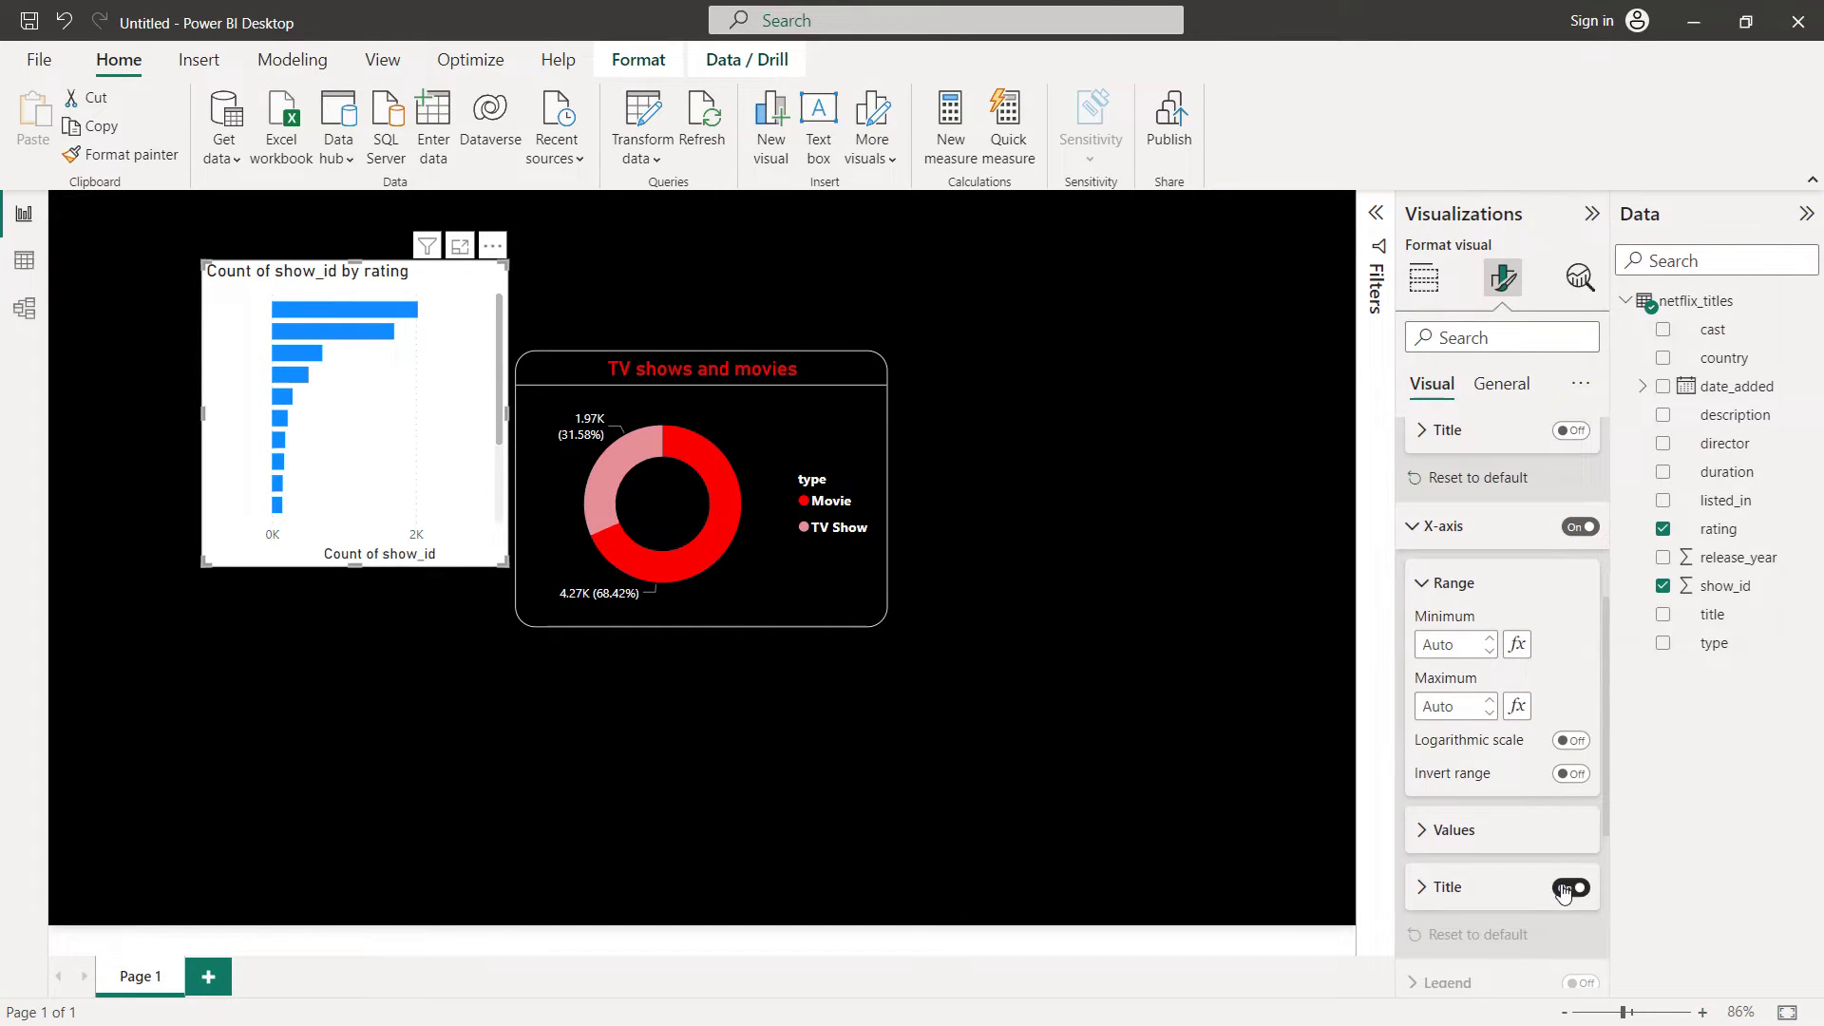
{"action": "left_click", "coordinate": [1567, 888]}
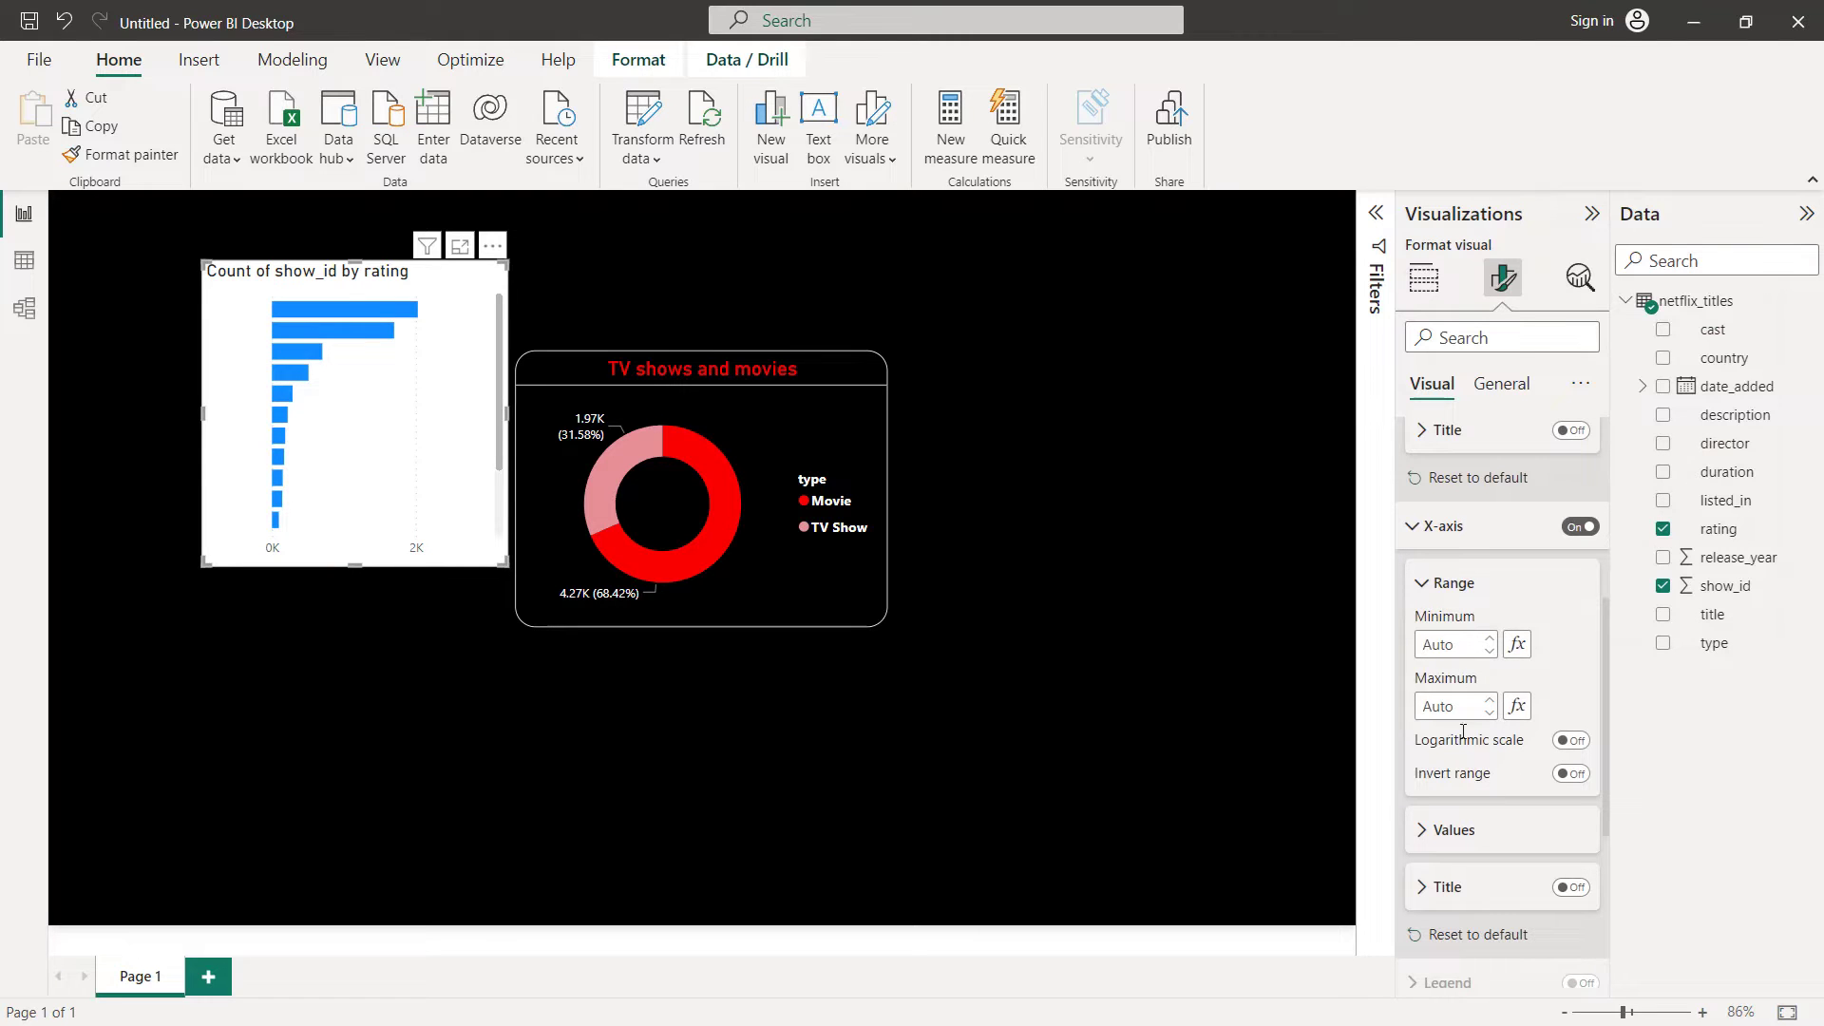
{"action": "left_click", "coordinate": [1443, 831]}
{"action": "scroll", "coordinate": [1448, 817], "scroll_direction": "down", "scroll_amount": 1}
{"action": "left_click", "coordinate": [1444, 733]}
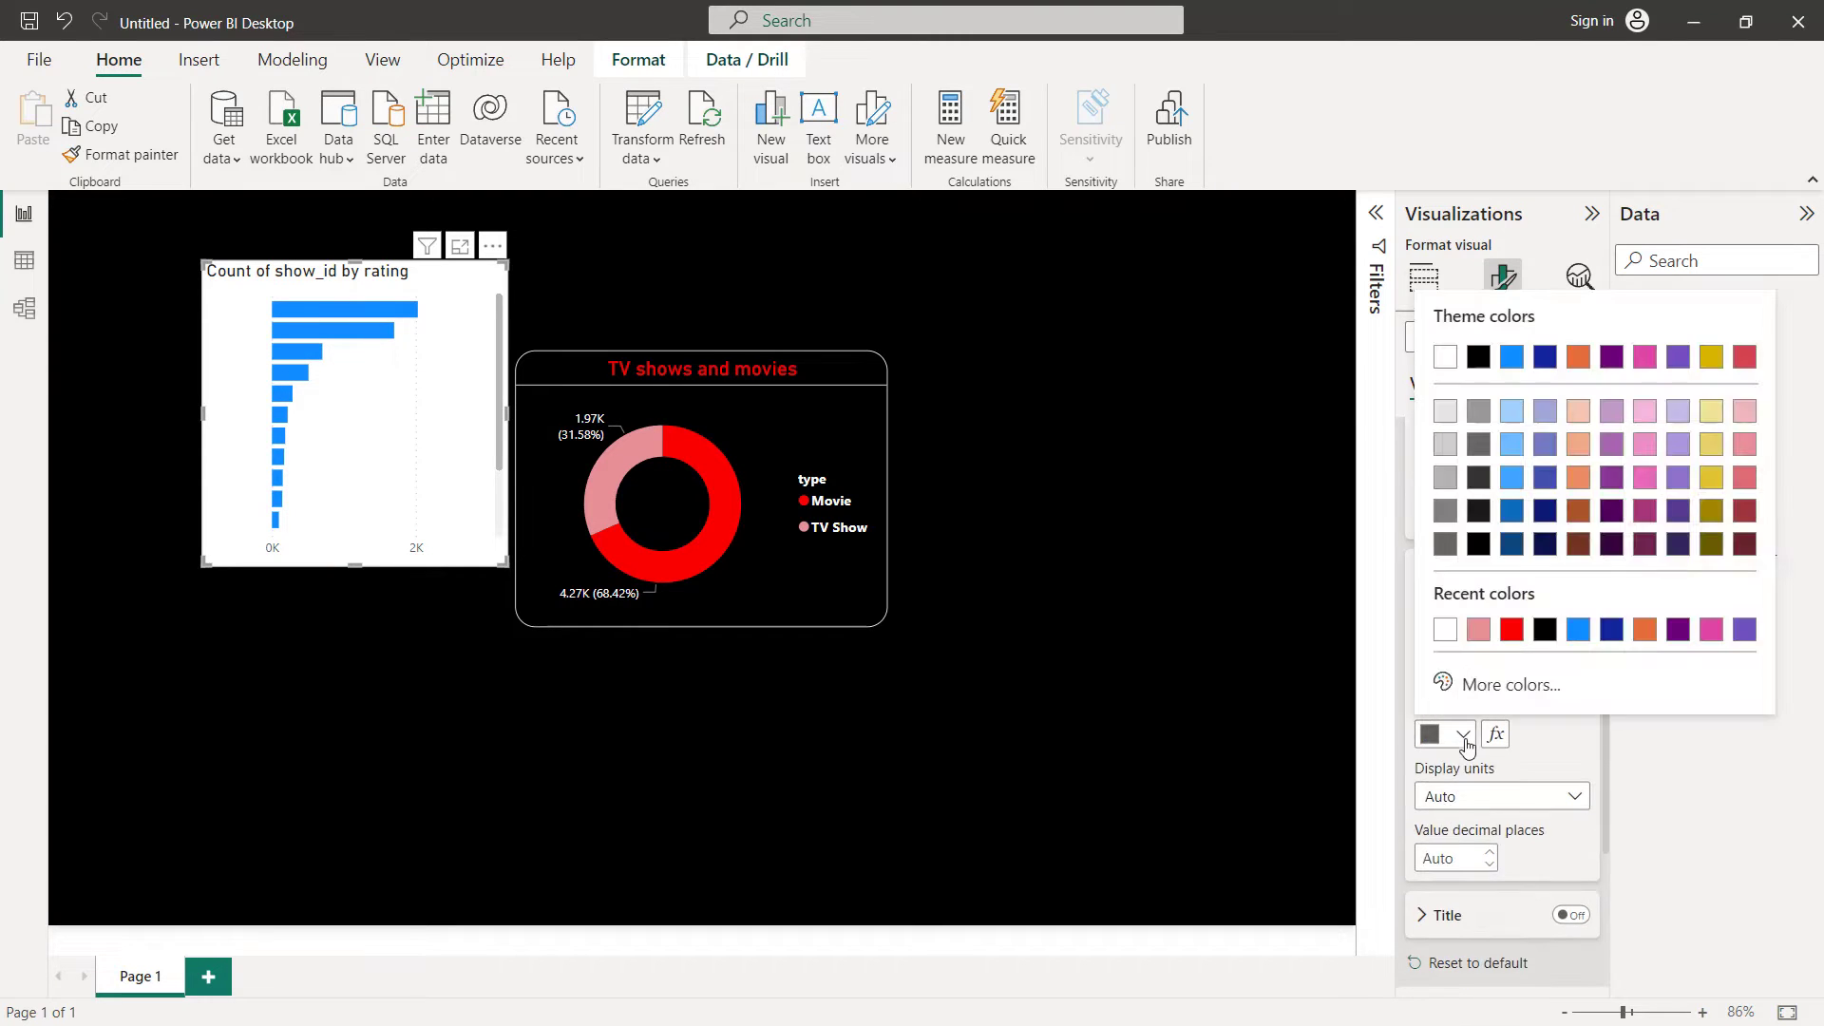
{"action": "left_click", "coordinate": [1444, 629]}
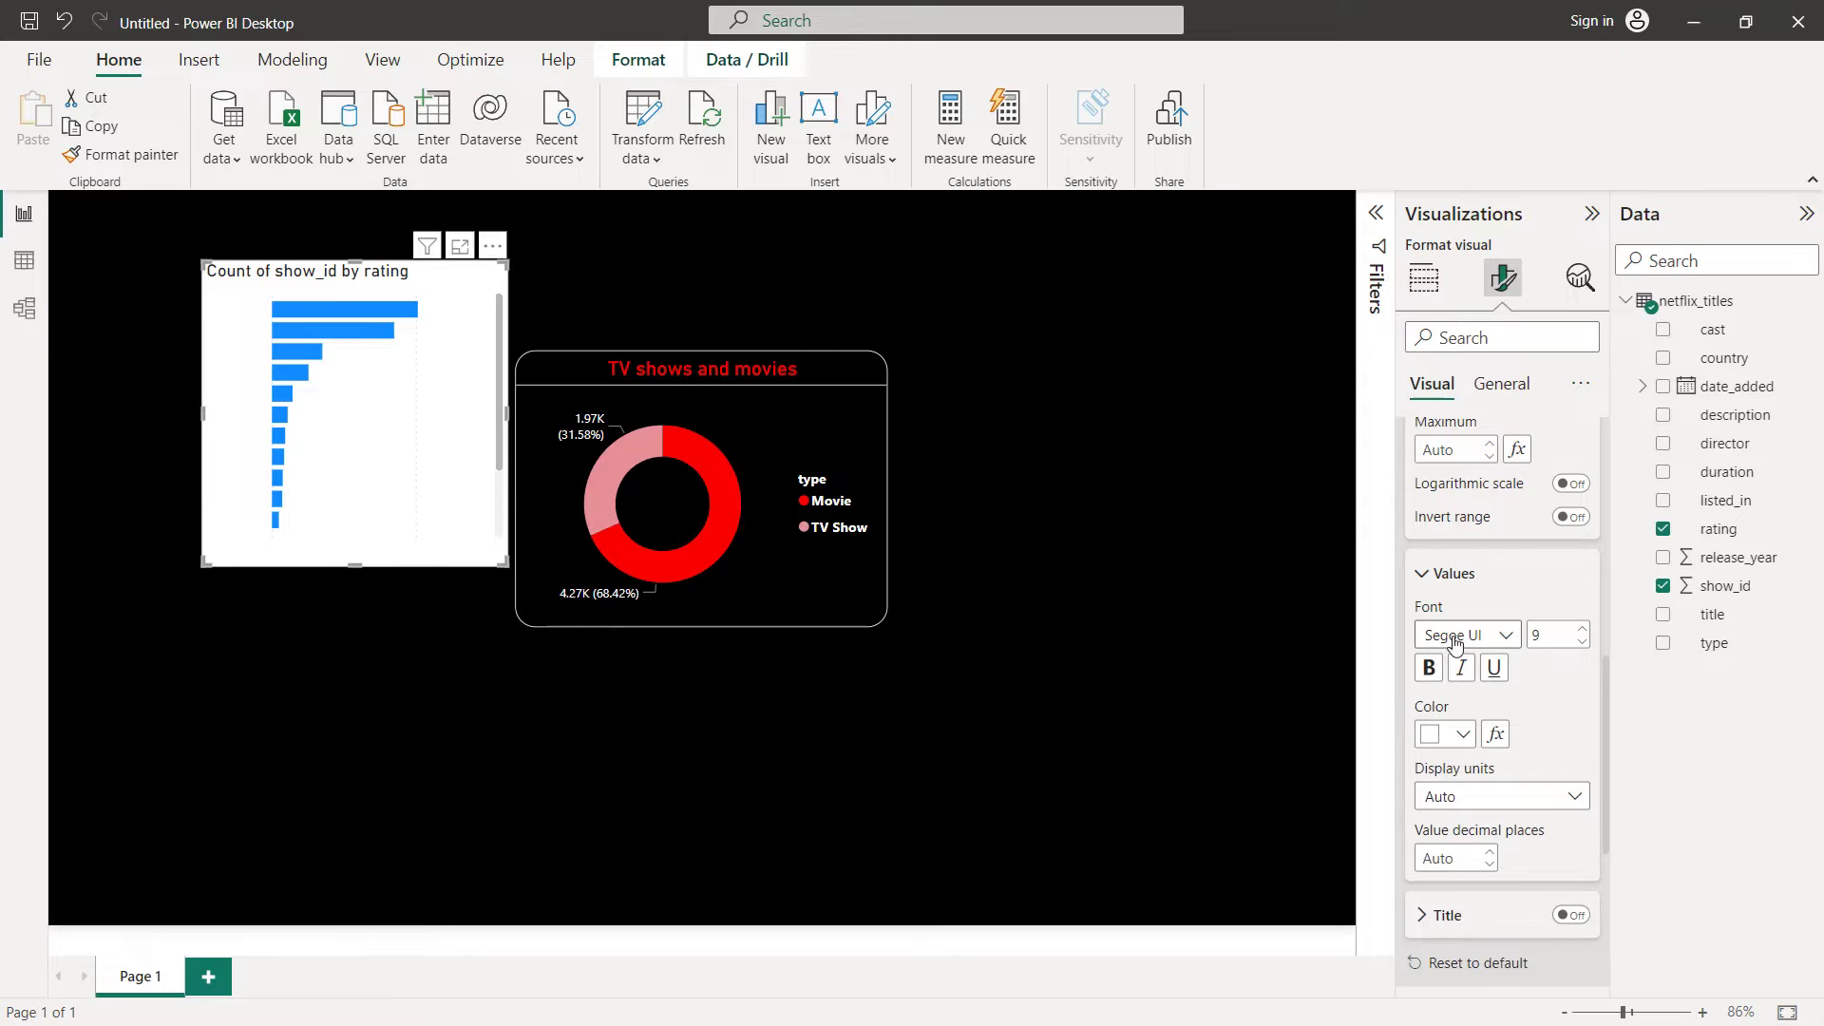
Set the bar chart's background color to black
{"action": "scroll", "coordinate": [1456, 645], "scroll_direction": "down", "scroll_amount": 2}
{"action": "scroll", "coordinate": [1456, 643], "scroll_direction": "up", "scroll_amount": 10}
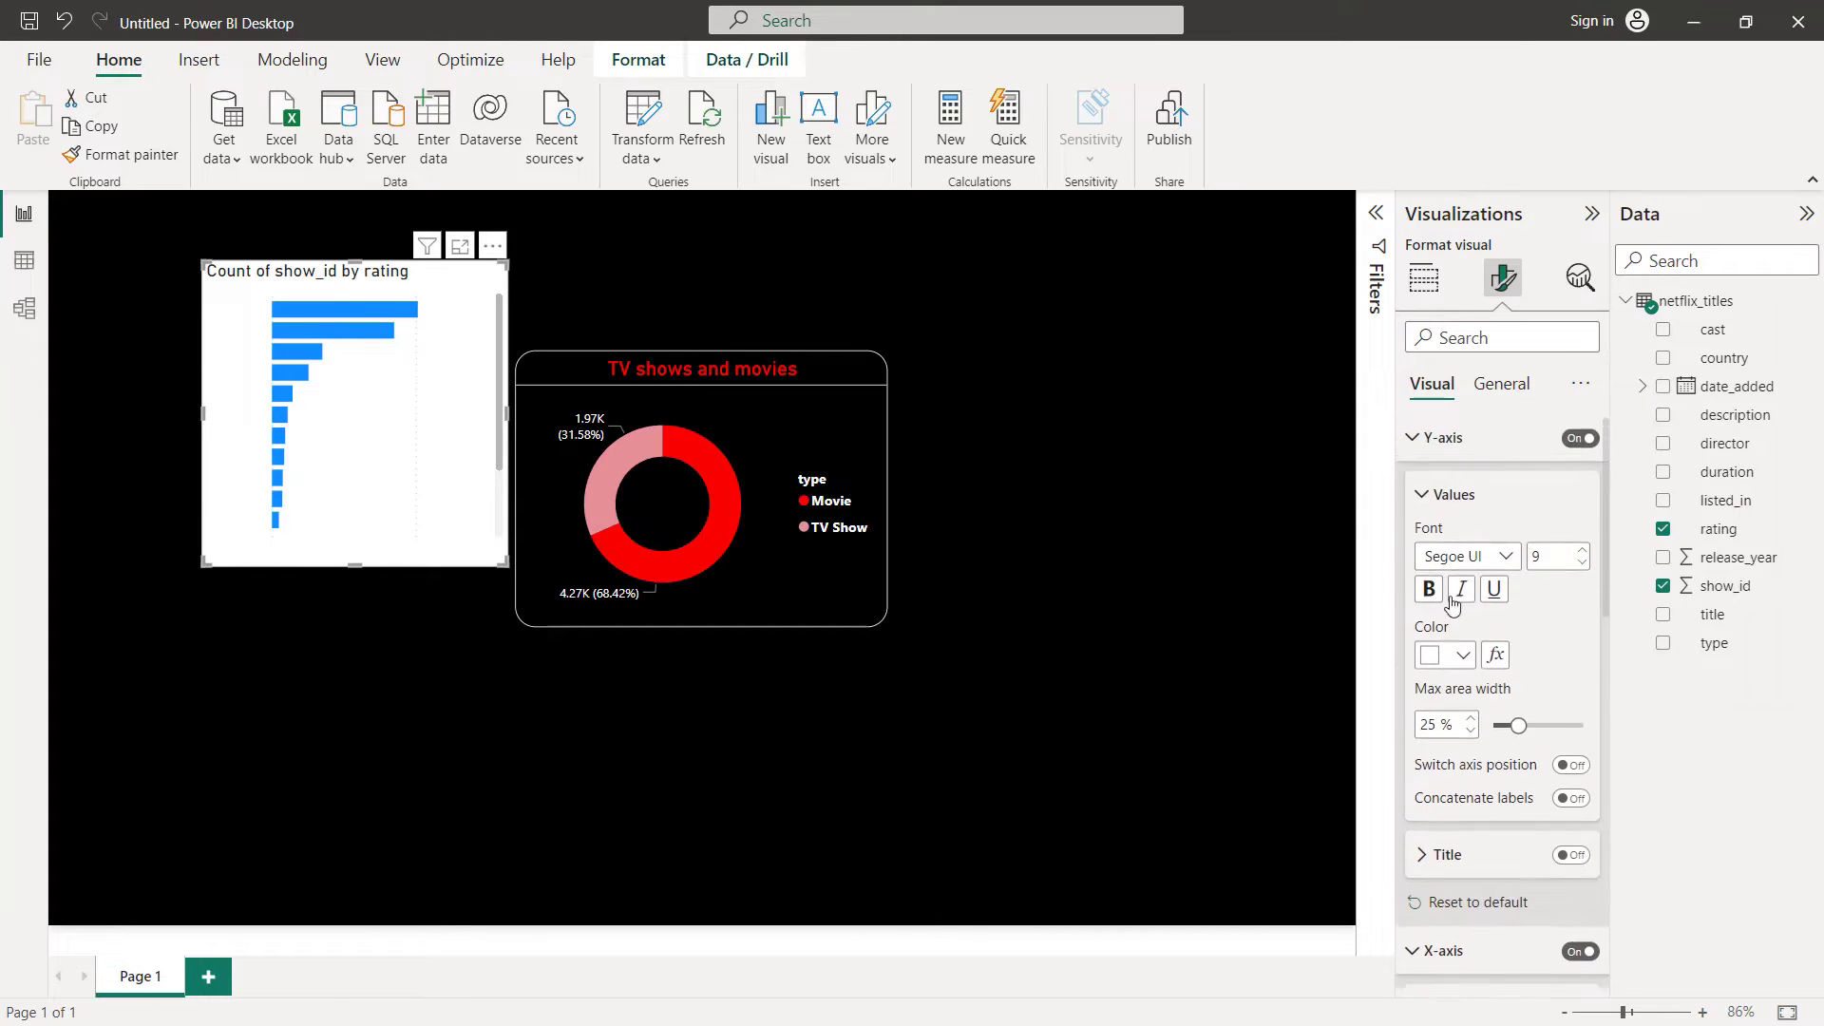
{"action": "left_click", "coordinate": [1497, 385]}
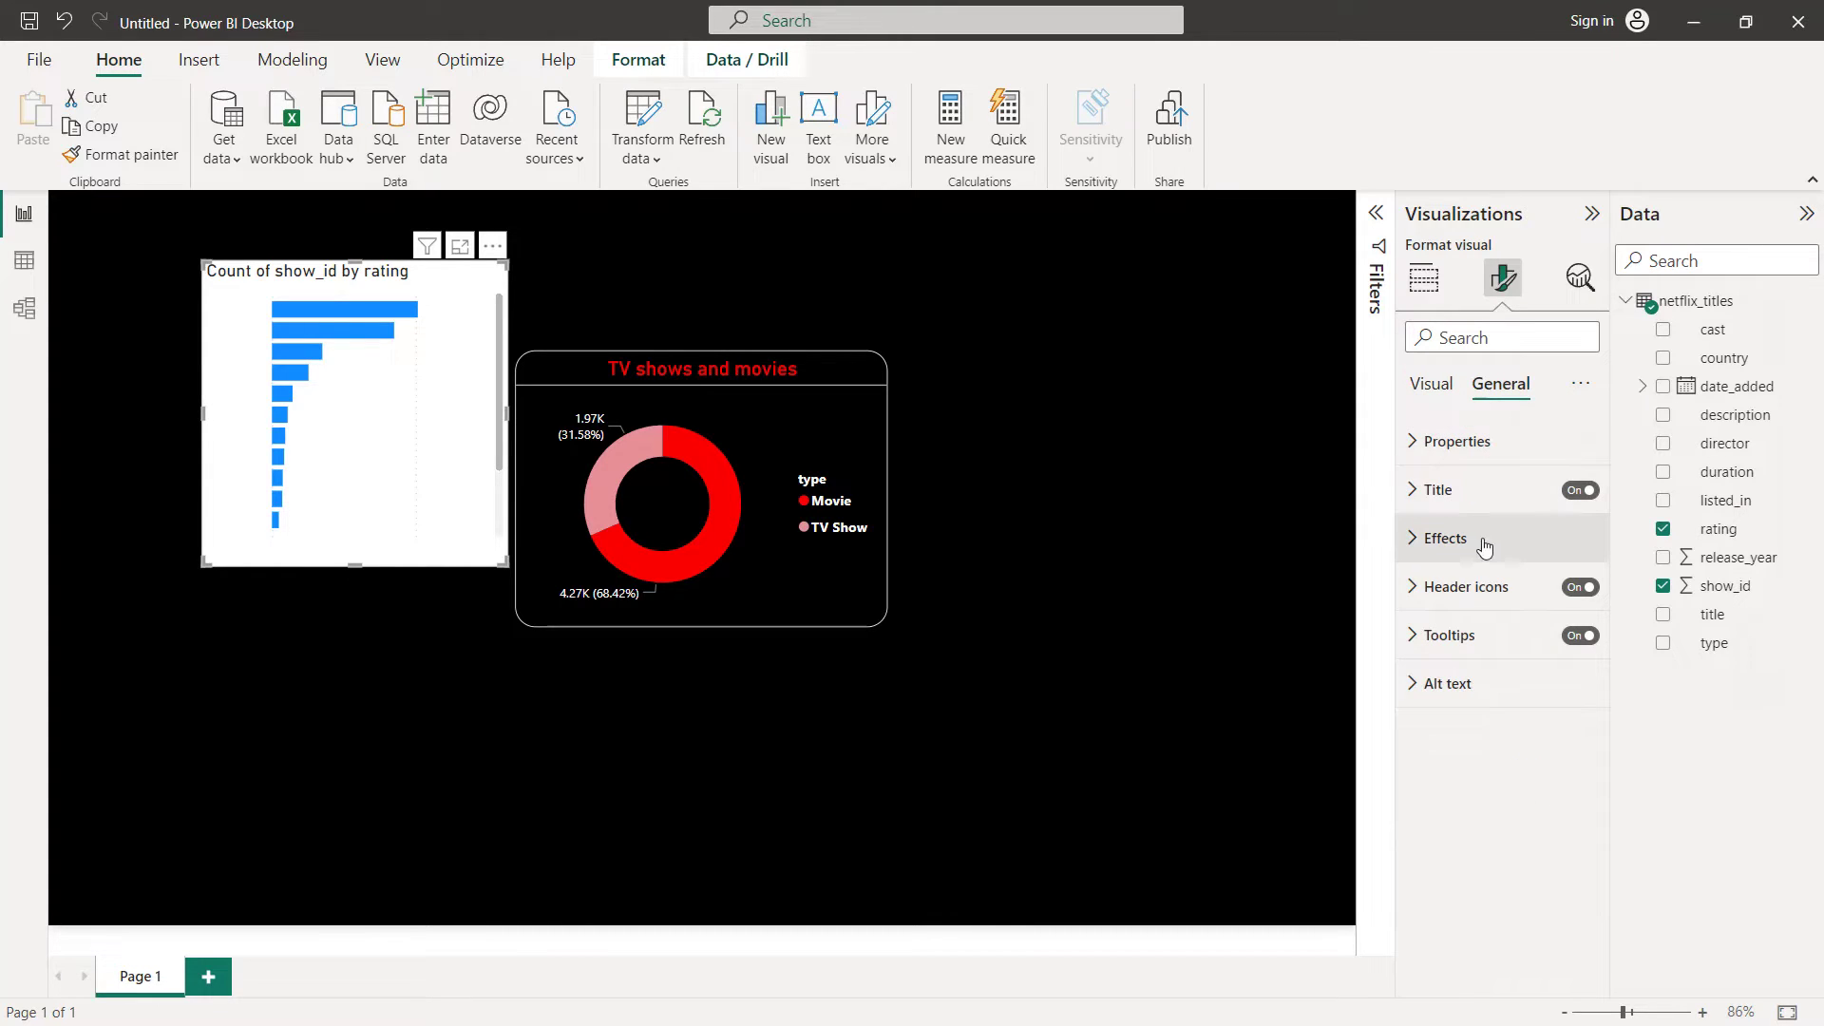
{"action": "left_click", "coordinate": [1450, 538]}
{"action": "left_click", "coordinate": [1461, 657]}
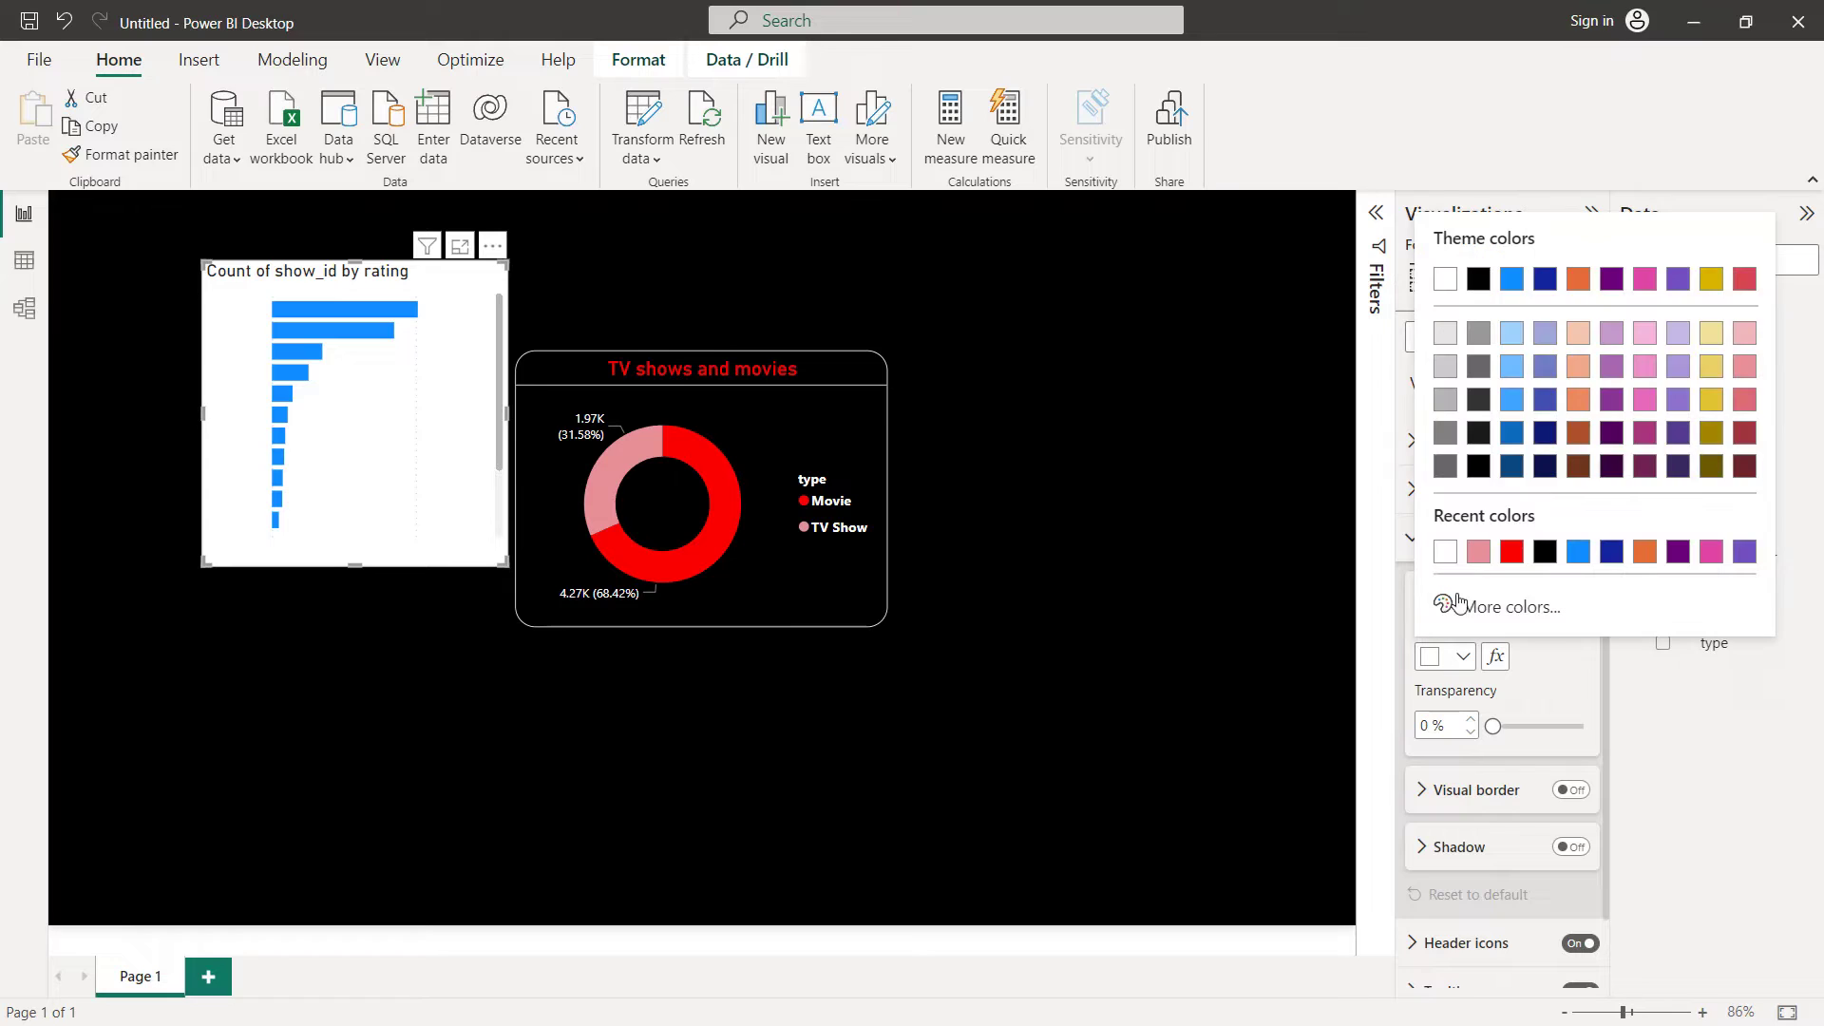
{"action": "left_click", "coordinate": [1545, 551]}
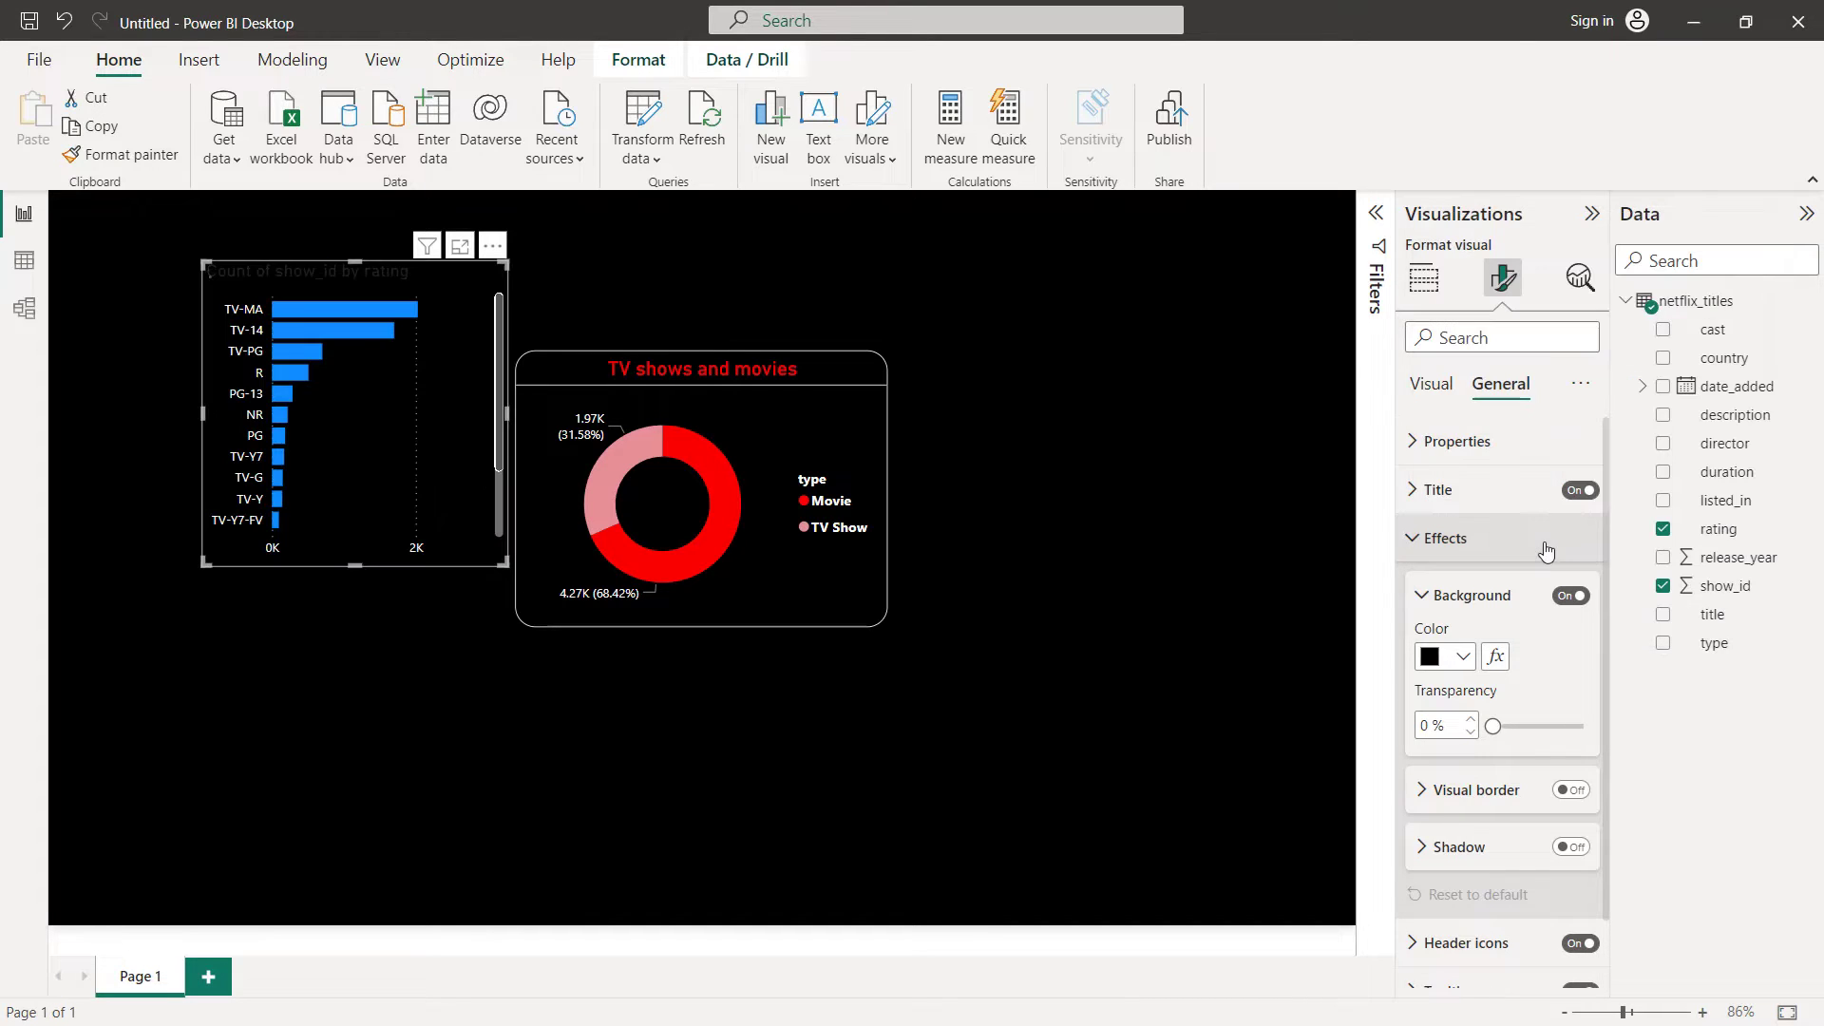
Turn on the bar chart's visual border, color it white and round its corners to 20 px
{"action": "left_click", "coordinate": [1570, 790]}
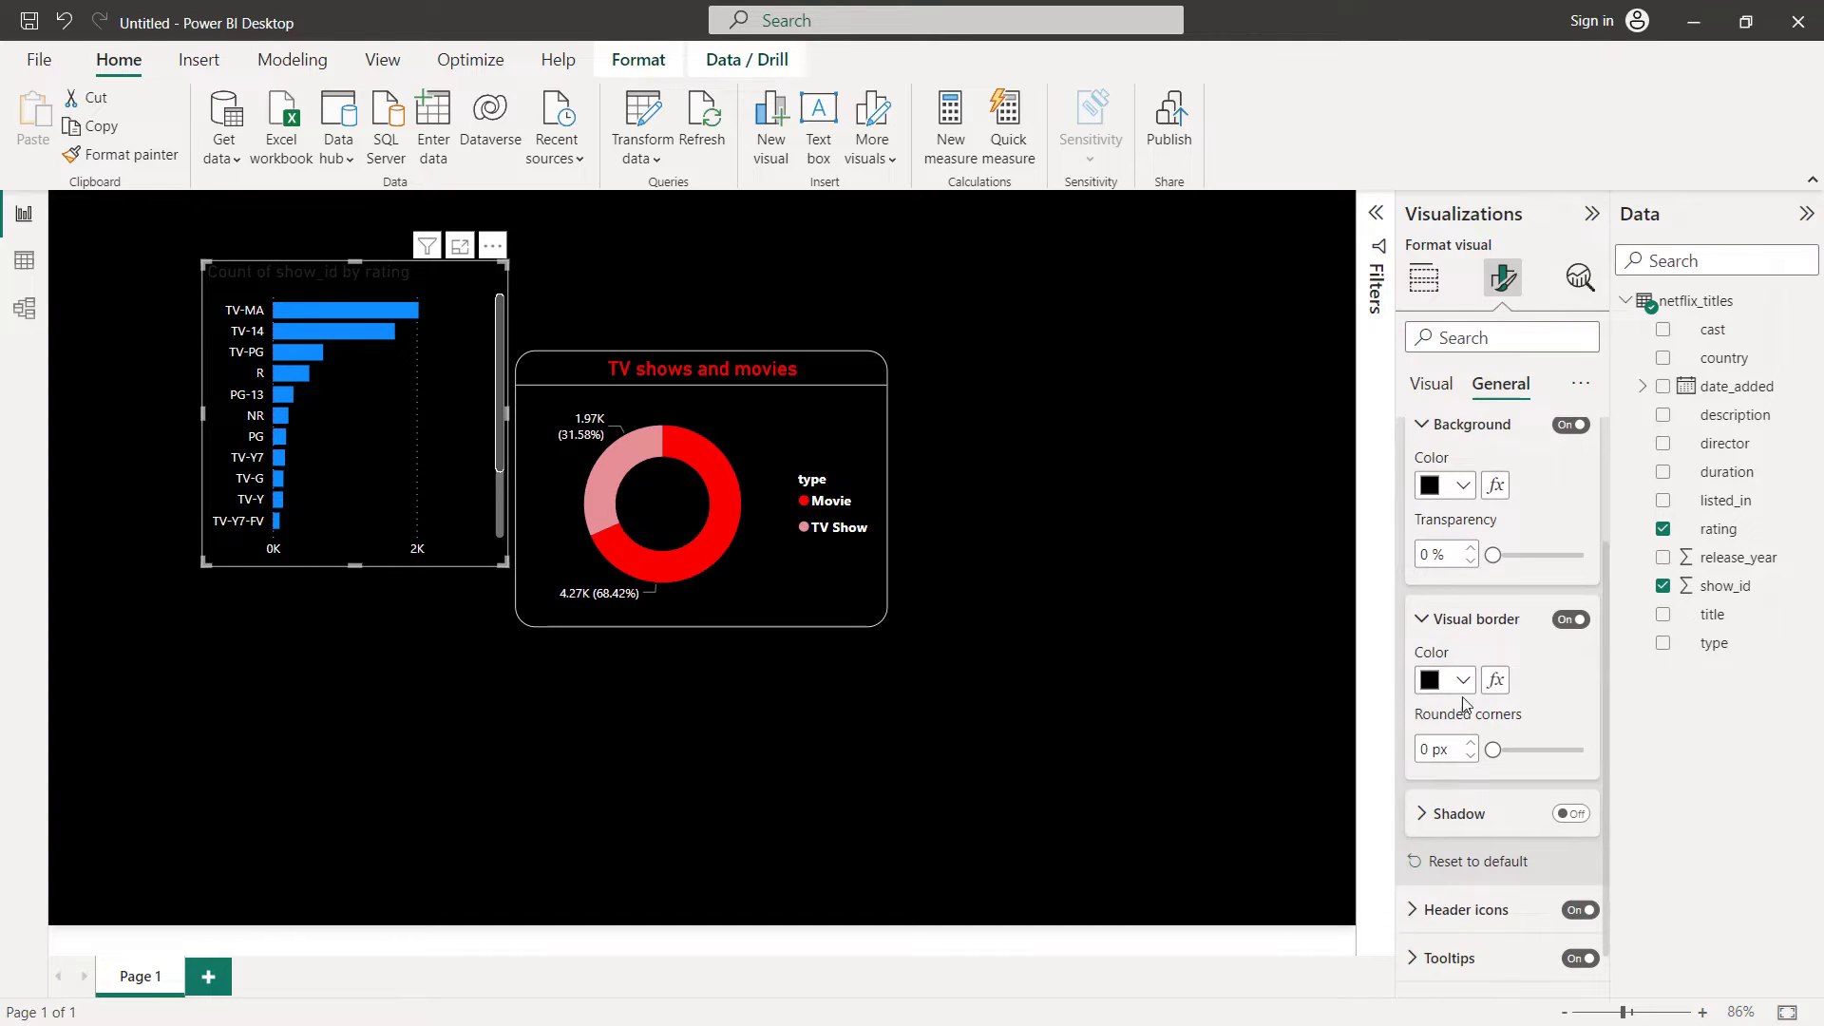
{"action": "left_click", "coordinate": [1463, 680]}
{"action": "left_click", "coordinate": [1472, 576]}
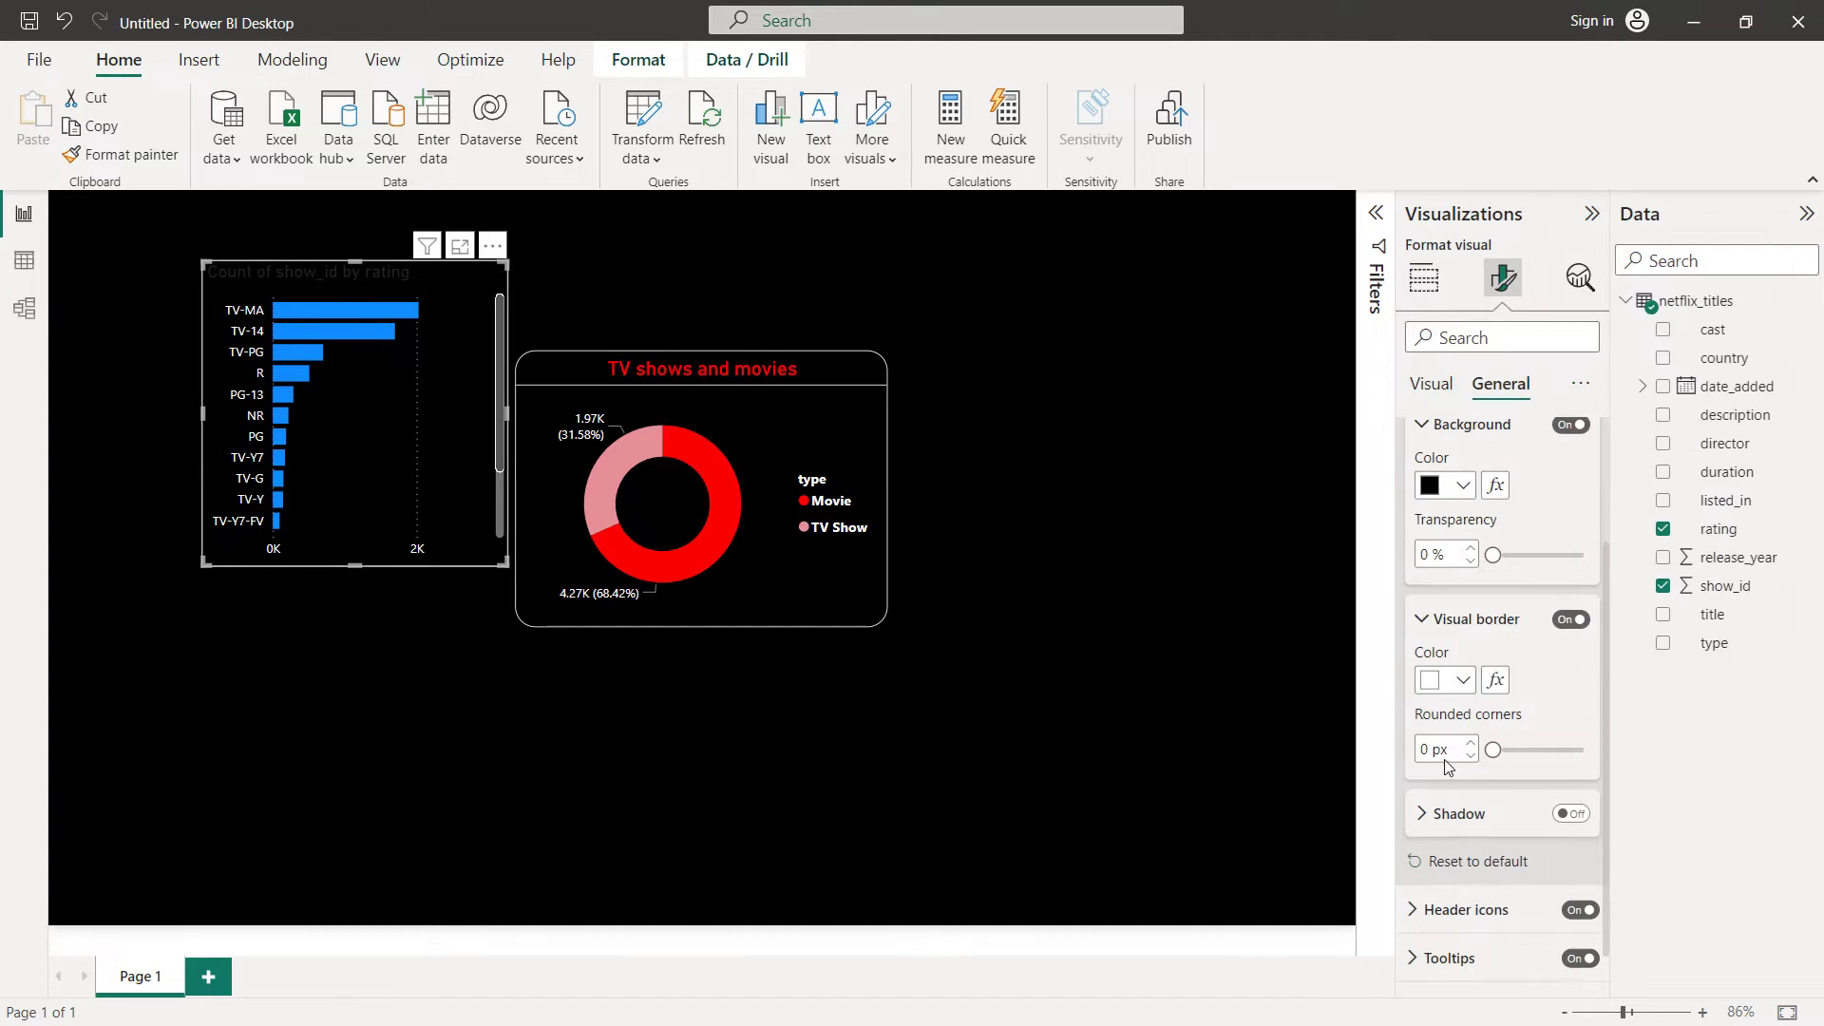
{"action": "left_click", "coordinate": [1434, 749]}
{"action": "type", "text": "20"}
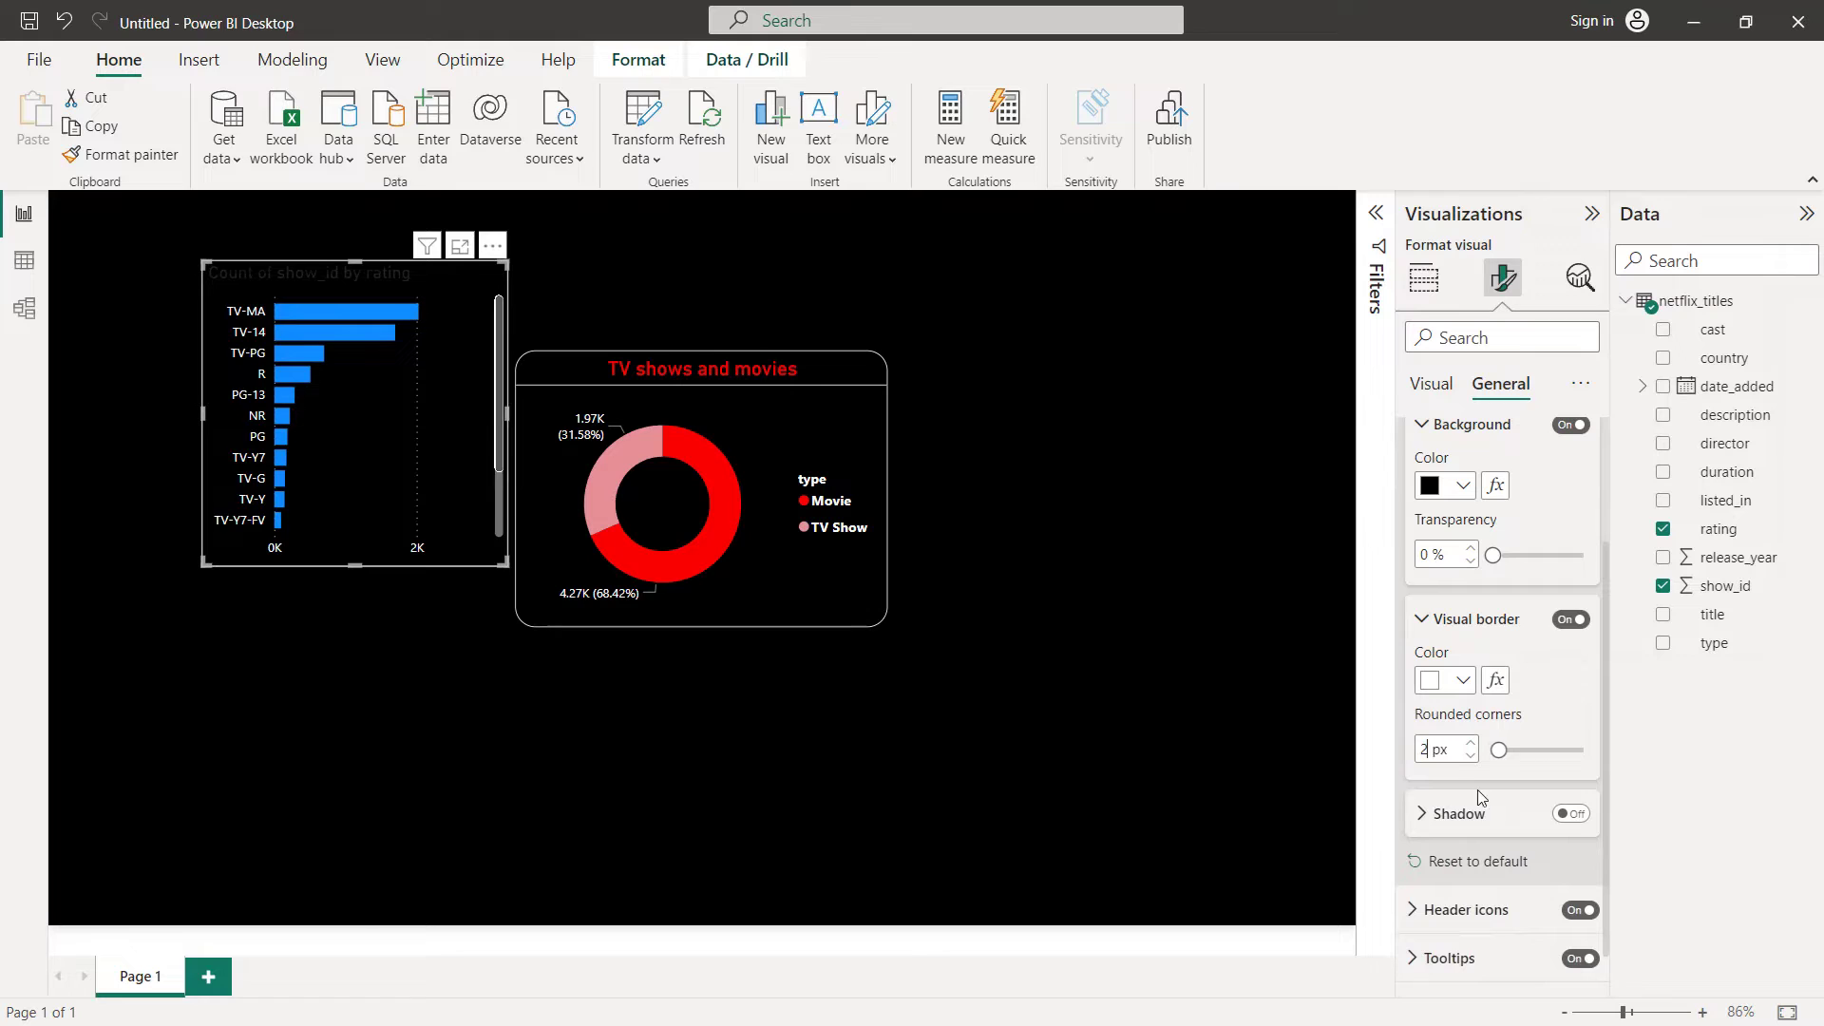
Change the bar chart's title text to "Ratings by total titles"
{"action": "scroll", "coordinate": [1497, 784], "scroll_direction": "up", "scroll_amount": 2}
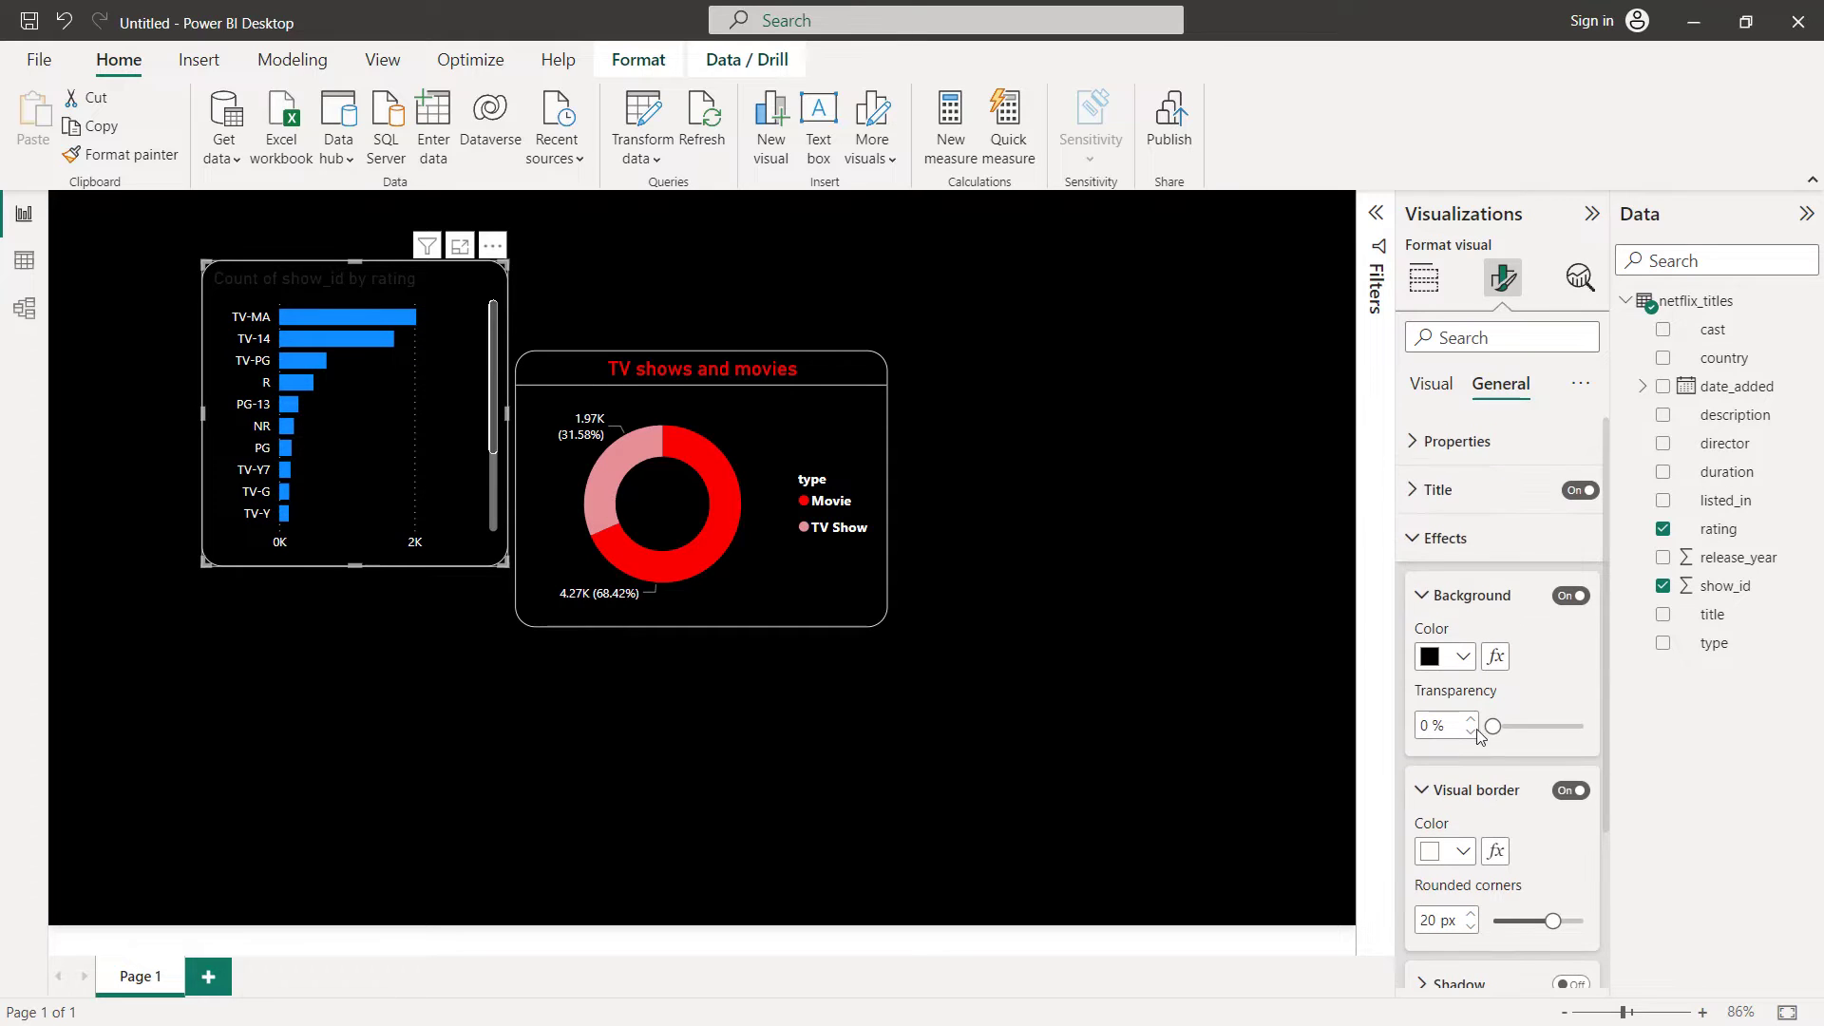
{"action": "left_click", "coordinate": [1442, 503]}
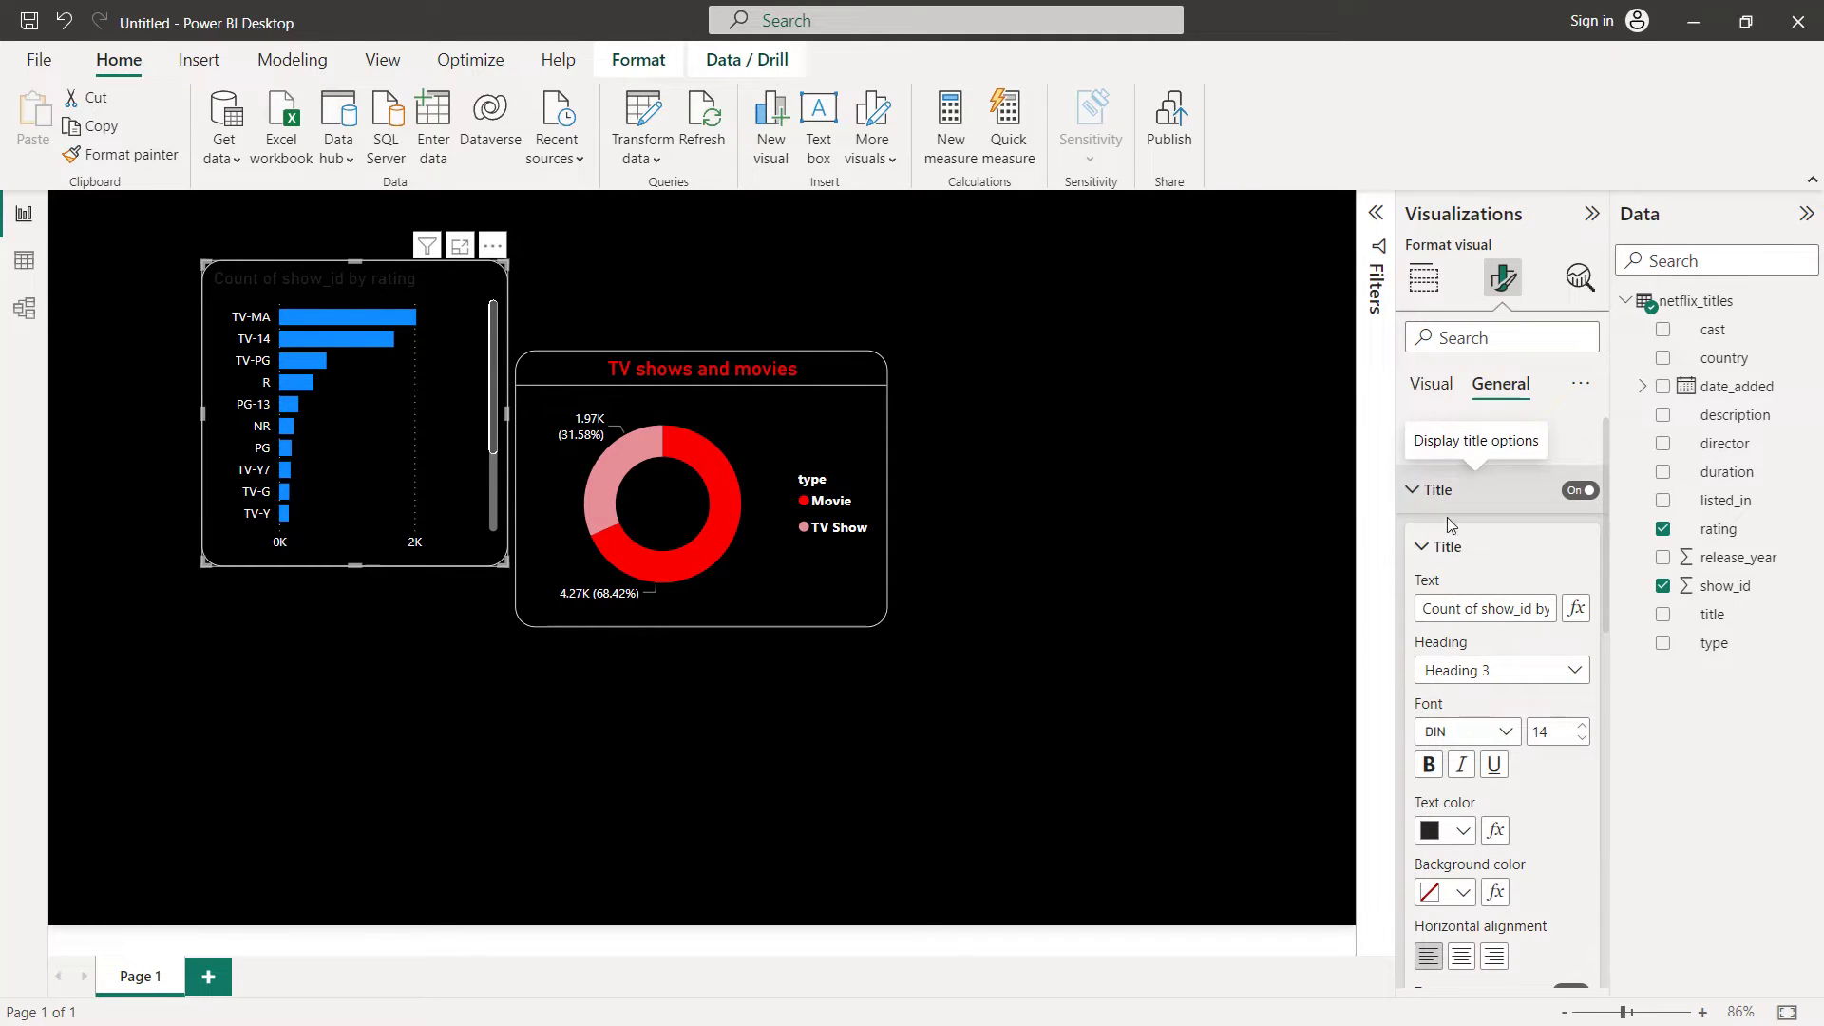
{"action": "left_click", "coordinate": [1480, 608]}
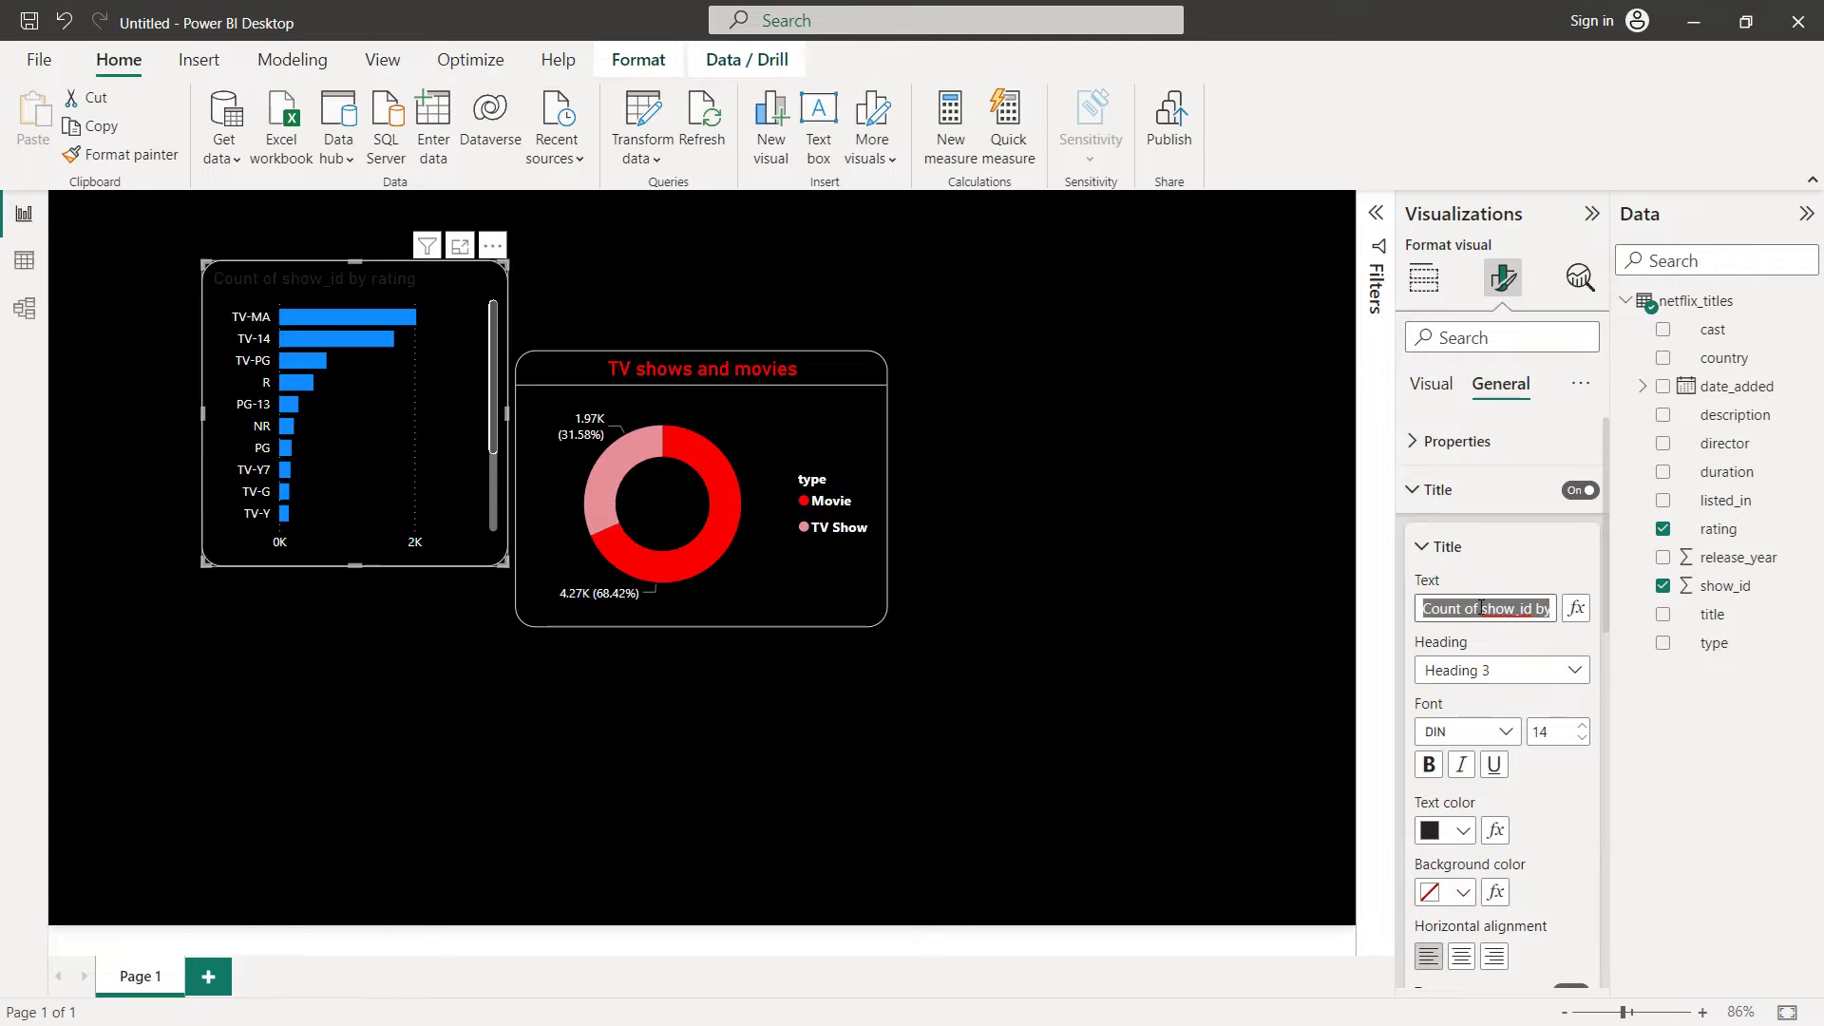
{"action": "type", "text": "Ratings by total titles"}
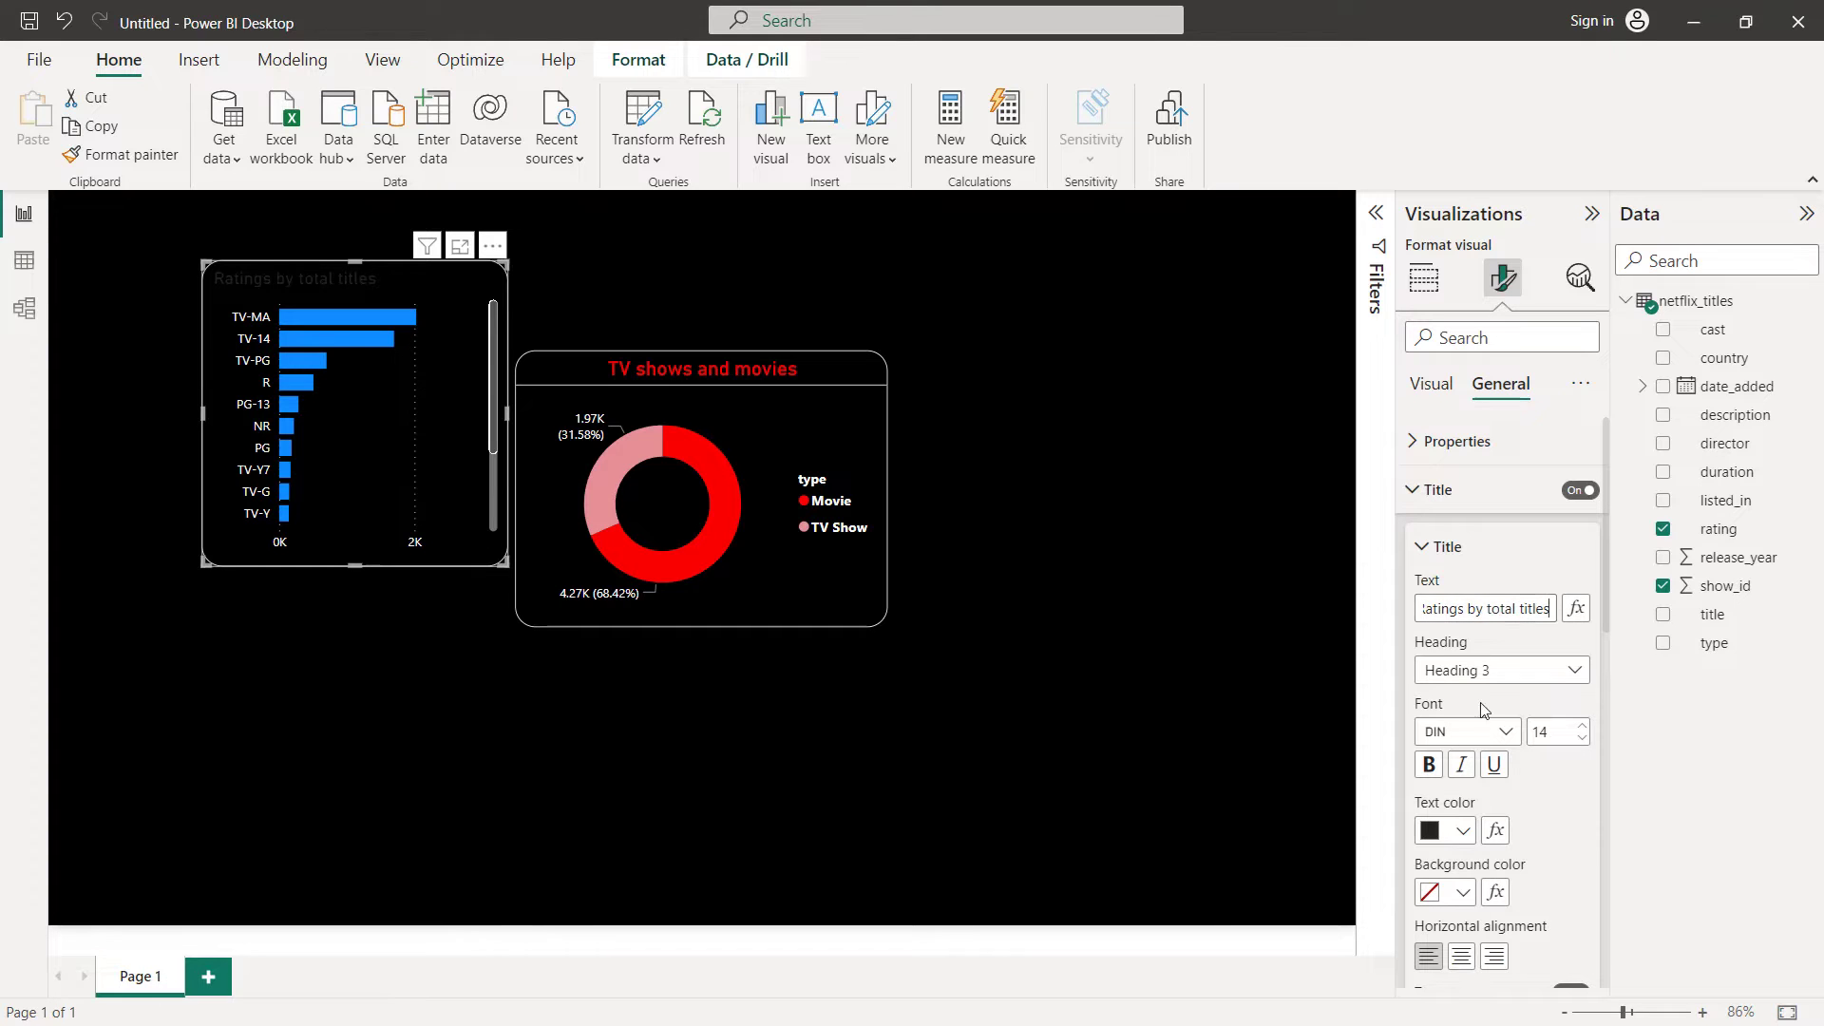
Format the bar chart's title in red at font size 16 with centered alignment
{"action": "left_click", "coordinate": [1462, 831]}
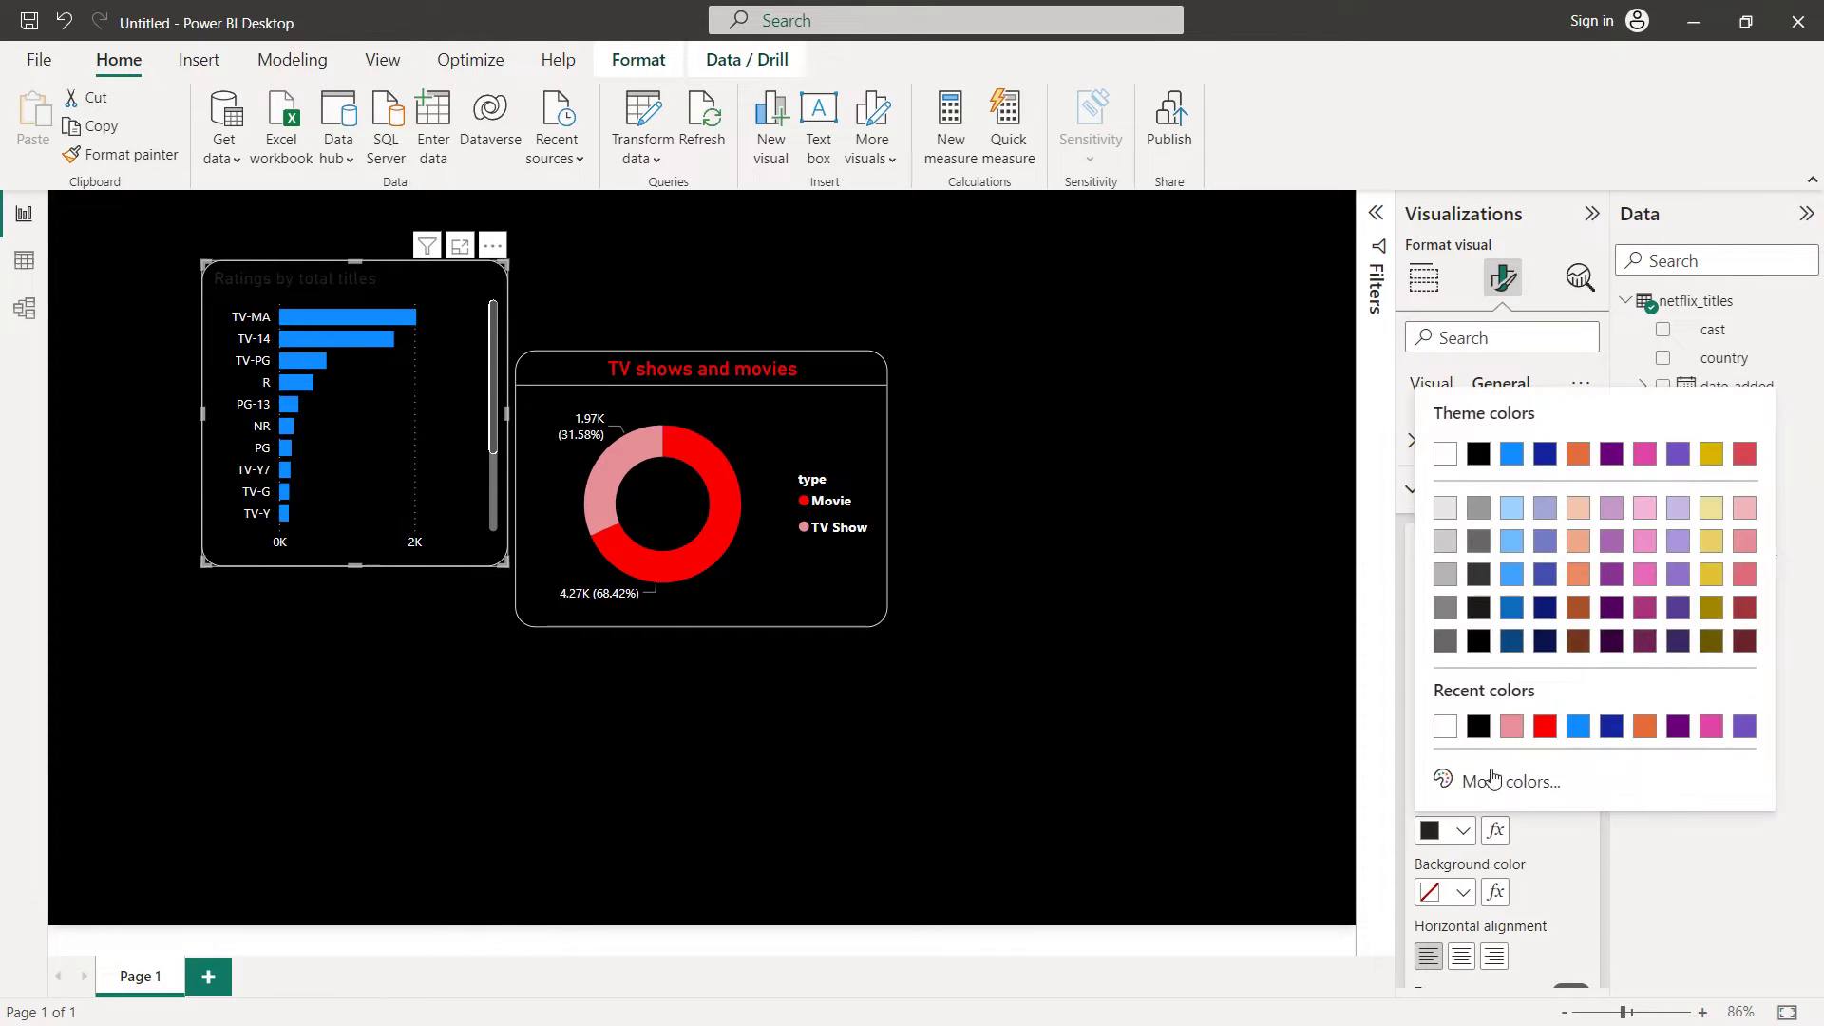
{"action": "left_click", "coordinate": [1543, 727]}
{"action": "left_click", "coordinate": [1582, 727]}
{"action": "left_click", "coordinate": [1581, 727]}
{"action": "left_click", "coordinate": [1472, 962]}
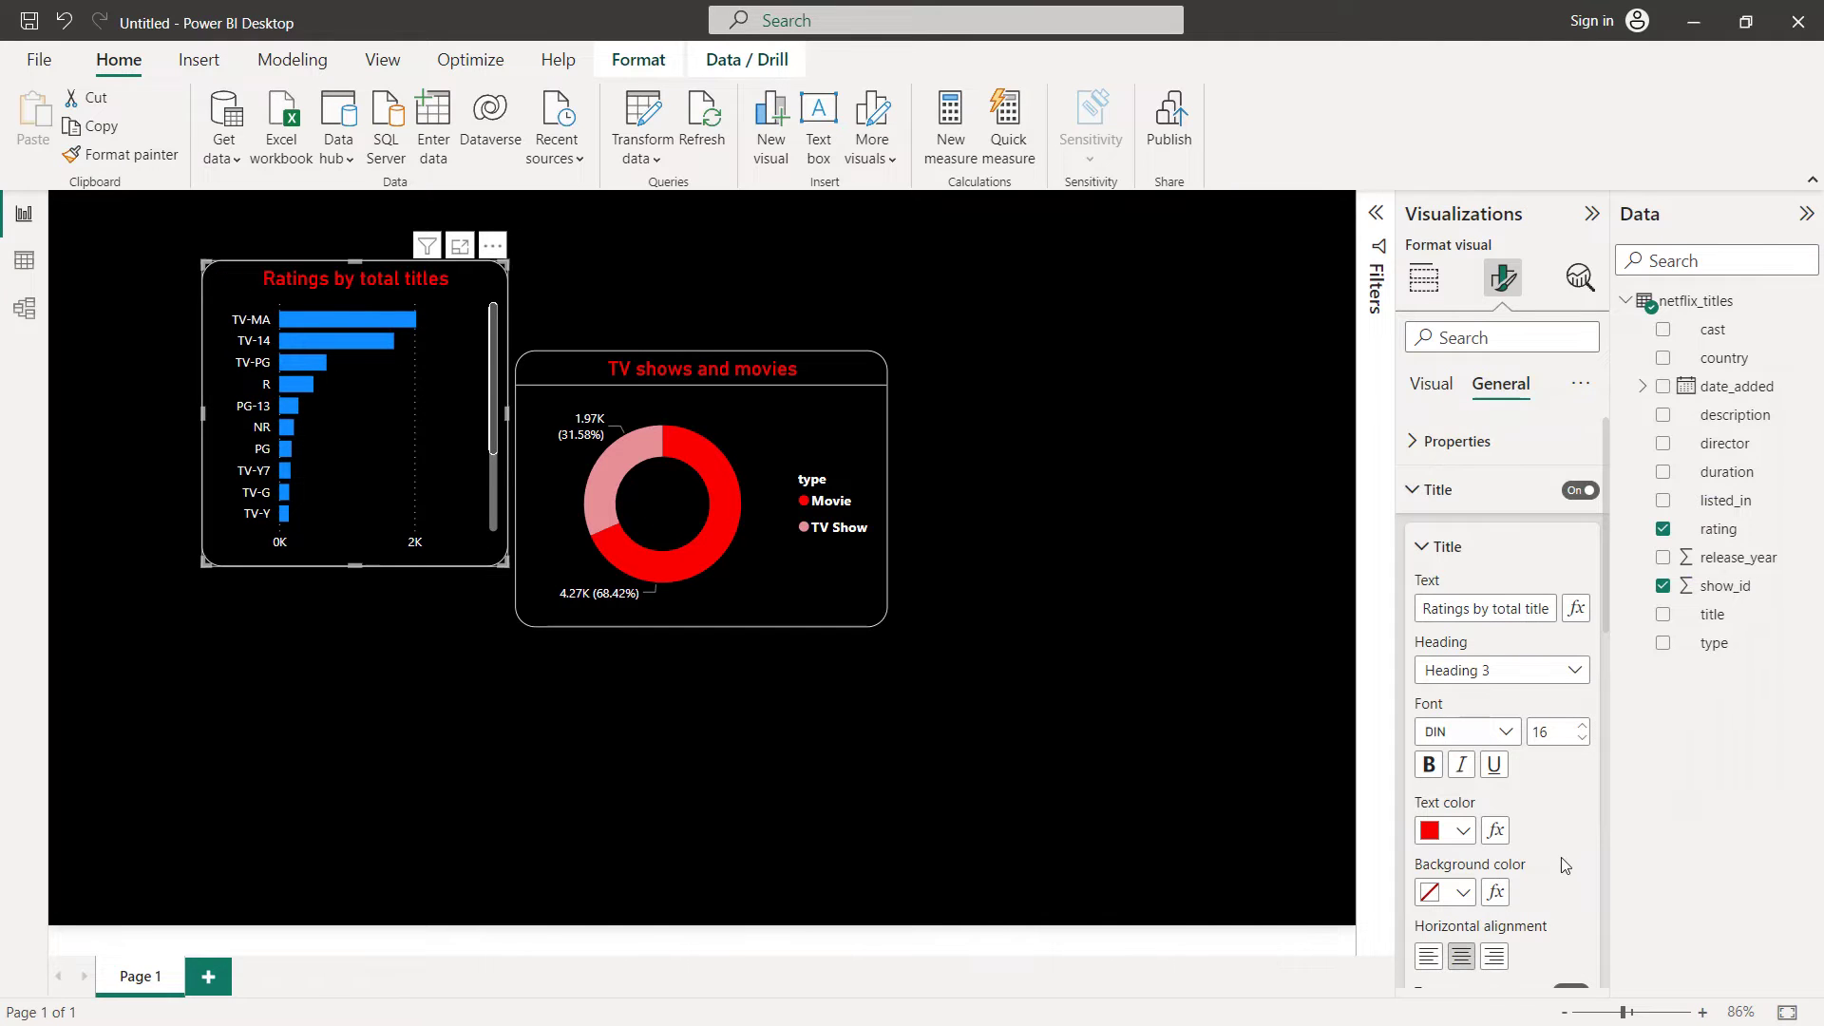
Turn on the divider below the bar chart's title and color it white
{"action": "scroll", "coordinate": [1559, 851], "scroll_direction": "down", "scroll_amount": 4}
{"action": "left_click", "coordinate": [1572, 764]}
{"action": "left_click", "coordinate": [1442, 771]}
{"action": "scroll", "coordinate": [1442, 774], "scroll_direction": "down", "scroll_amount": 1}
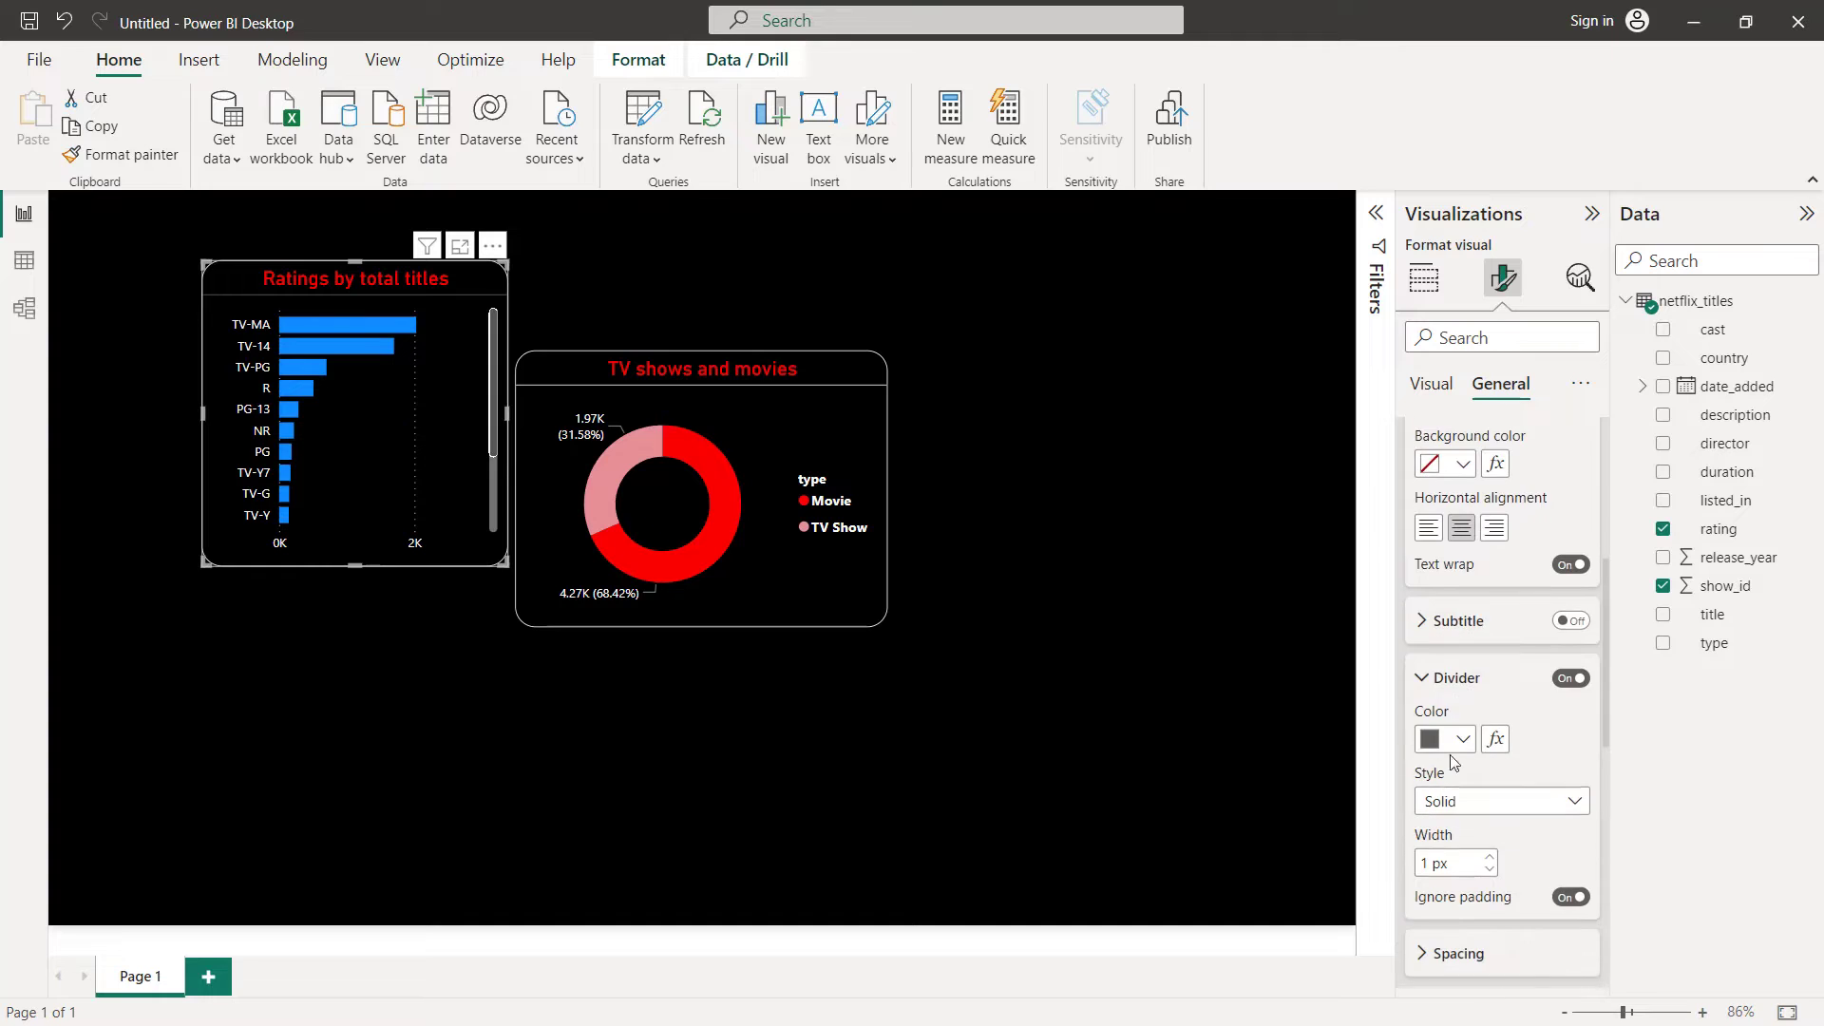
{"action": "left_click", "coordinate": [1444, 739]}
{"action": "left_click", "coordinate": [1479, 636]}
Set the default color of the bar chart's bars to red
{"action": "scroll", "coordinate": [1514, 722], "scroll_direction": "down", "scroll_amount": 3}
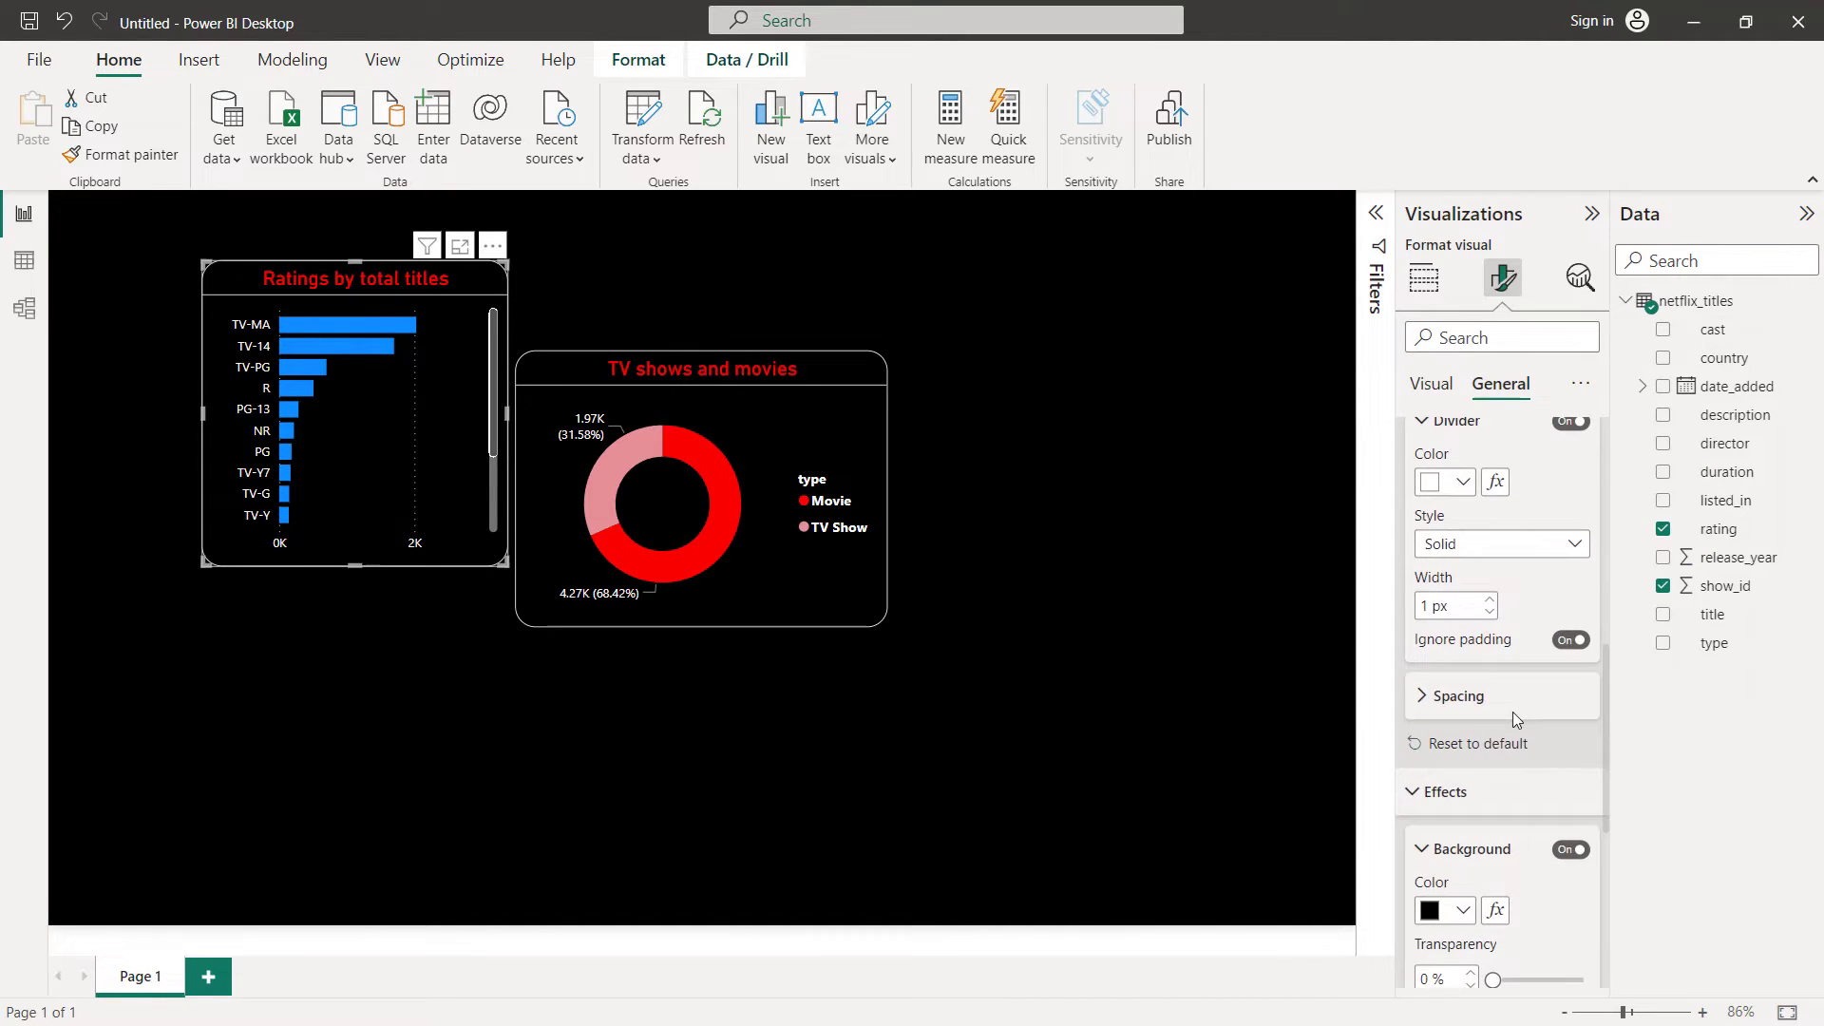
{"action": "scroll", "coordinate": [1512, 710], "scroll_direction": "up", "scroll_amount": 5}
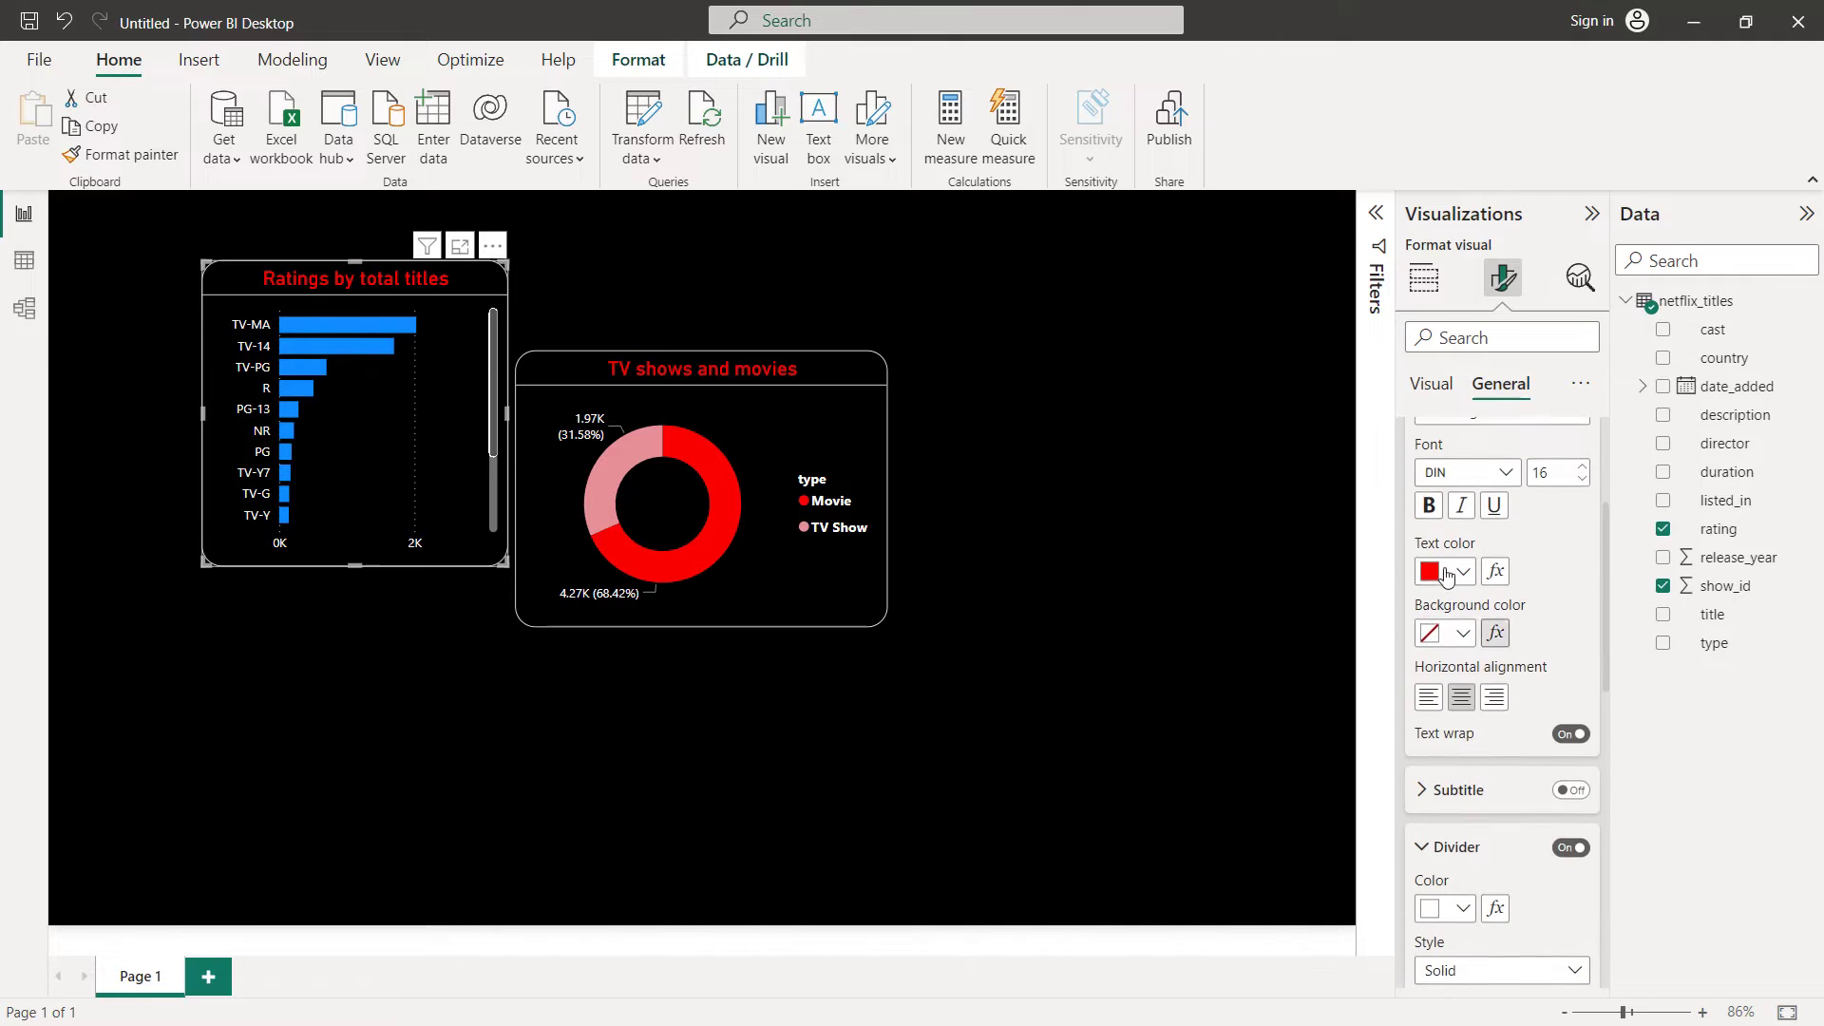
{"action": "left_click", "coordinate": [1421, 405]}
{"action": "scroll", "coordinate": [1478, 523], "scroll_direction": "down", "scroll_amount": 8}
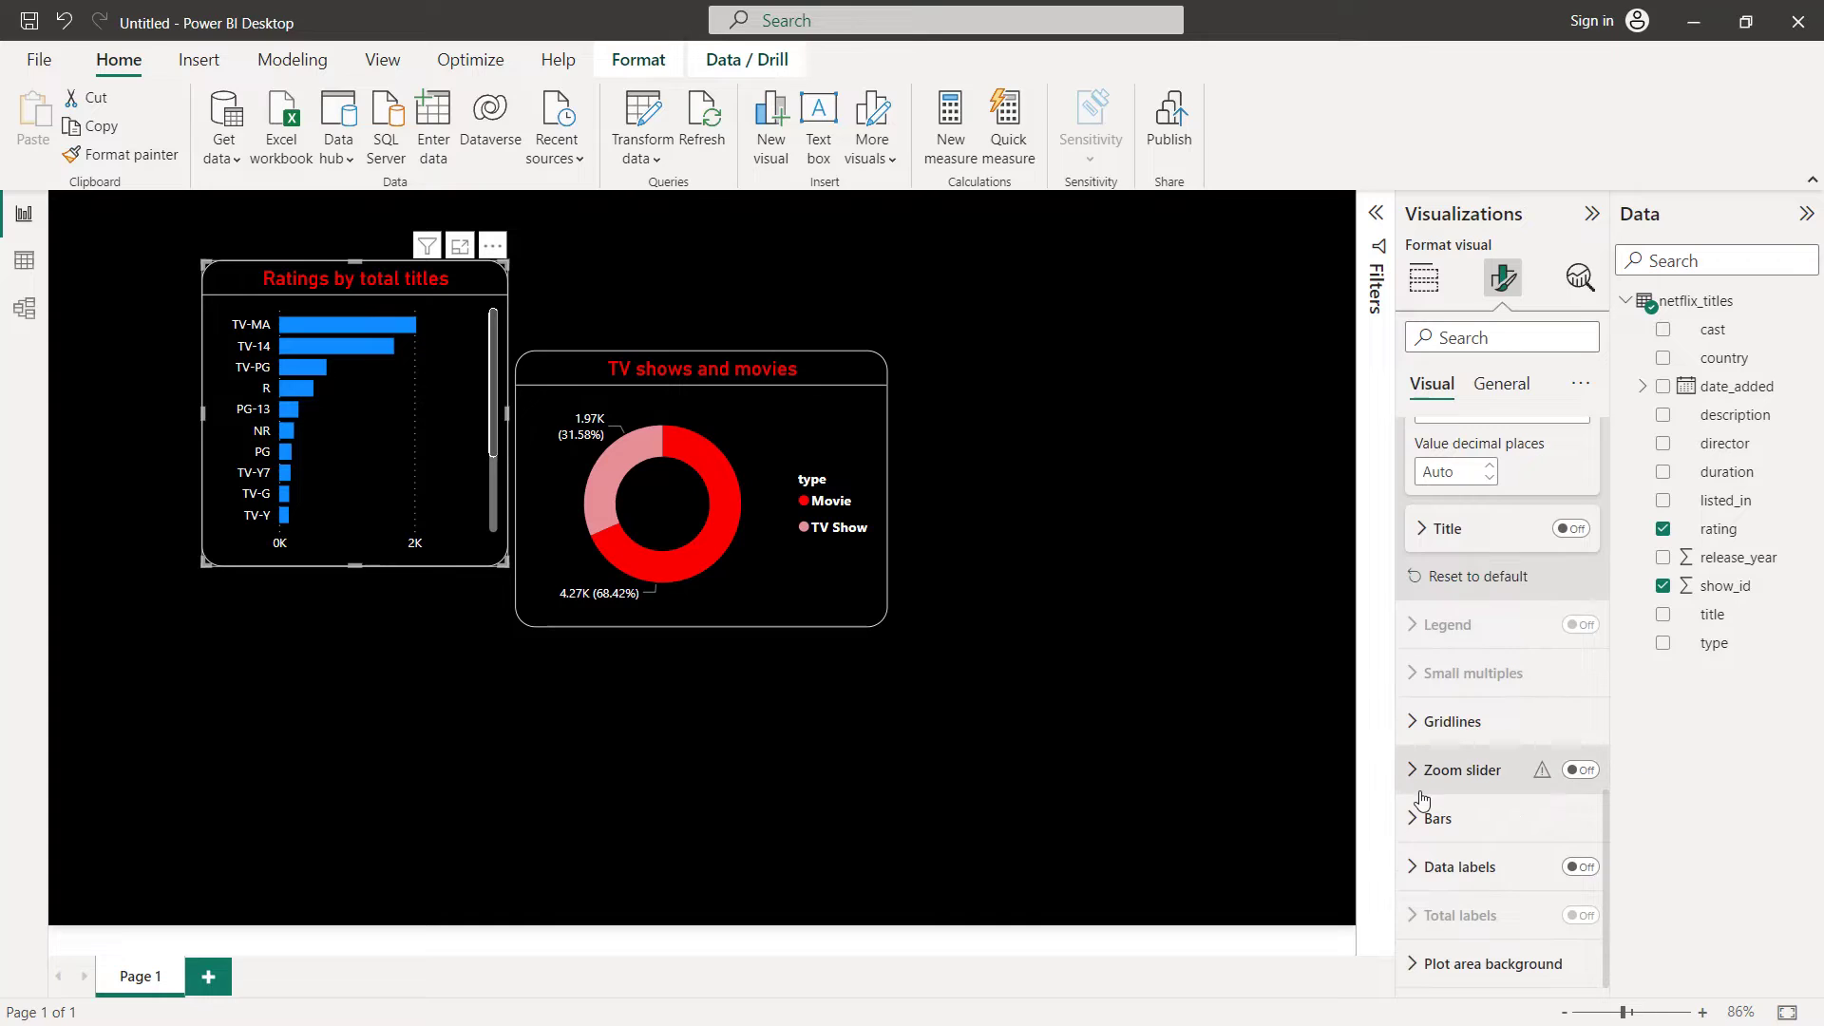
{"action": "left_click", "coordinate": [1437, 817]}
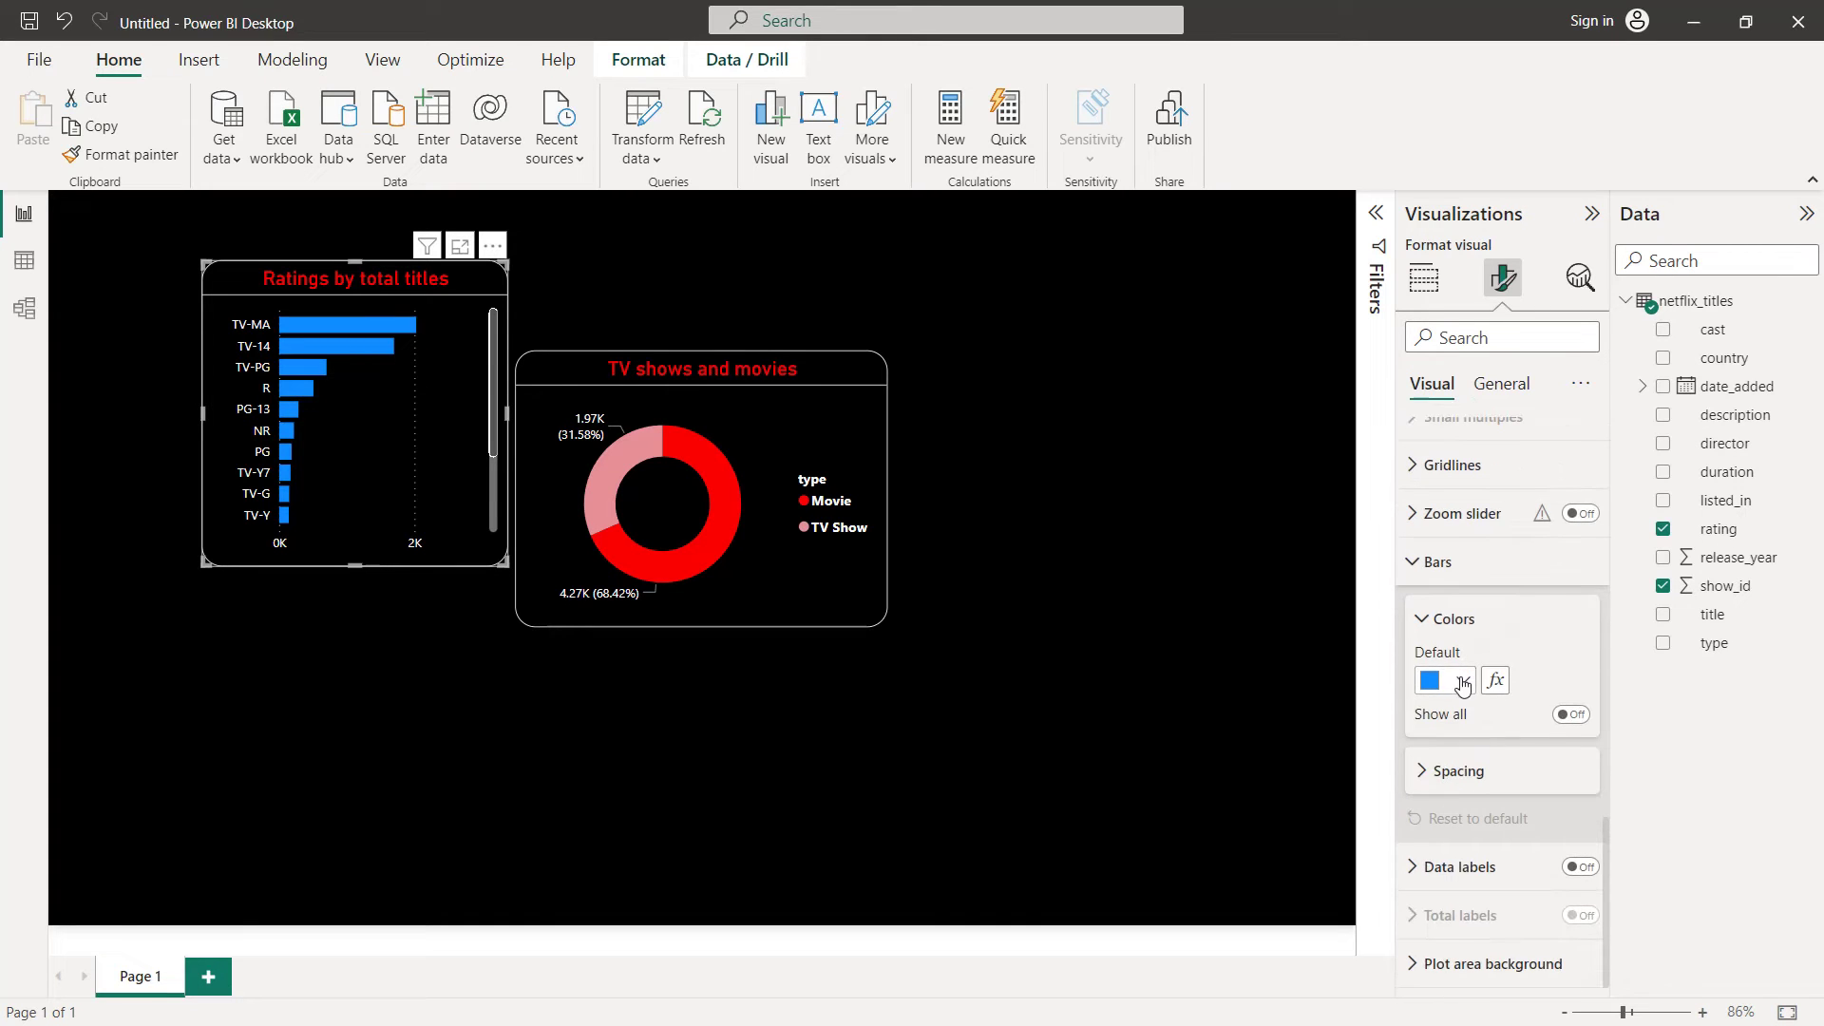
{"action": "left_click", "coordinate": [1460, 681]}
{"action": "left_click", "coordinate": [1478, 576]}
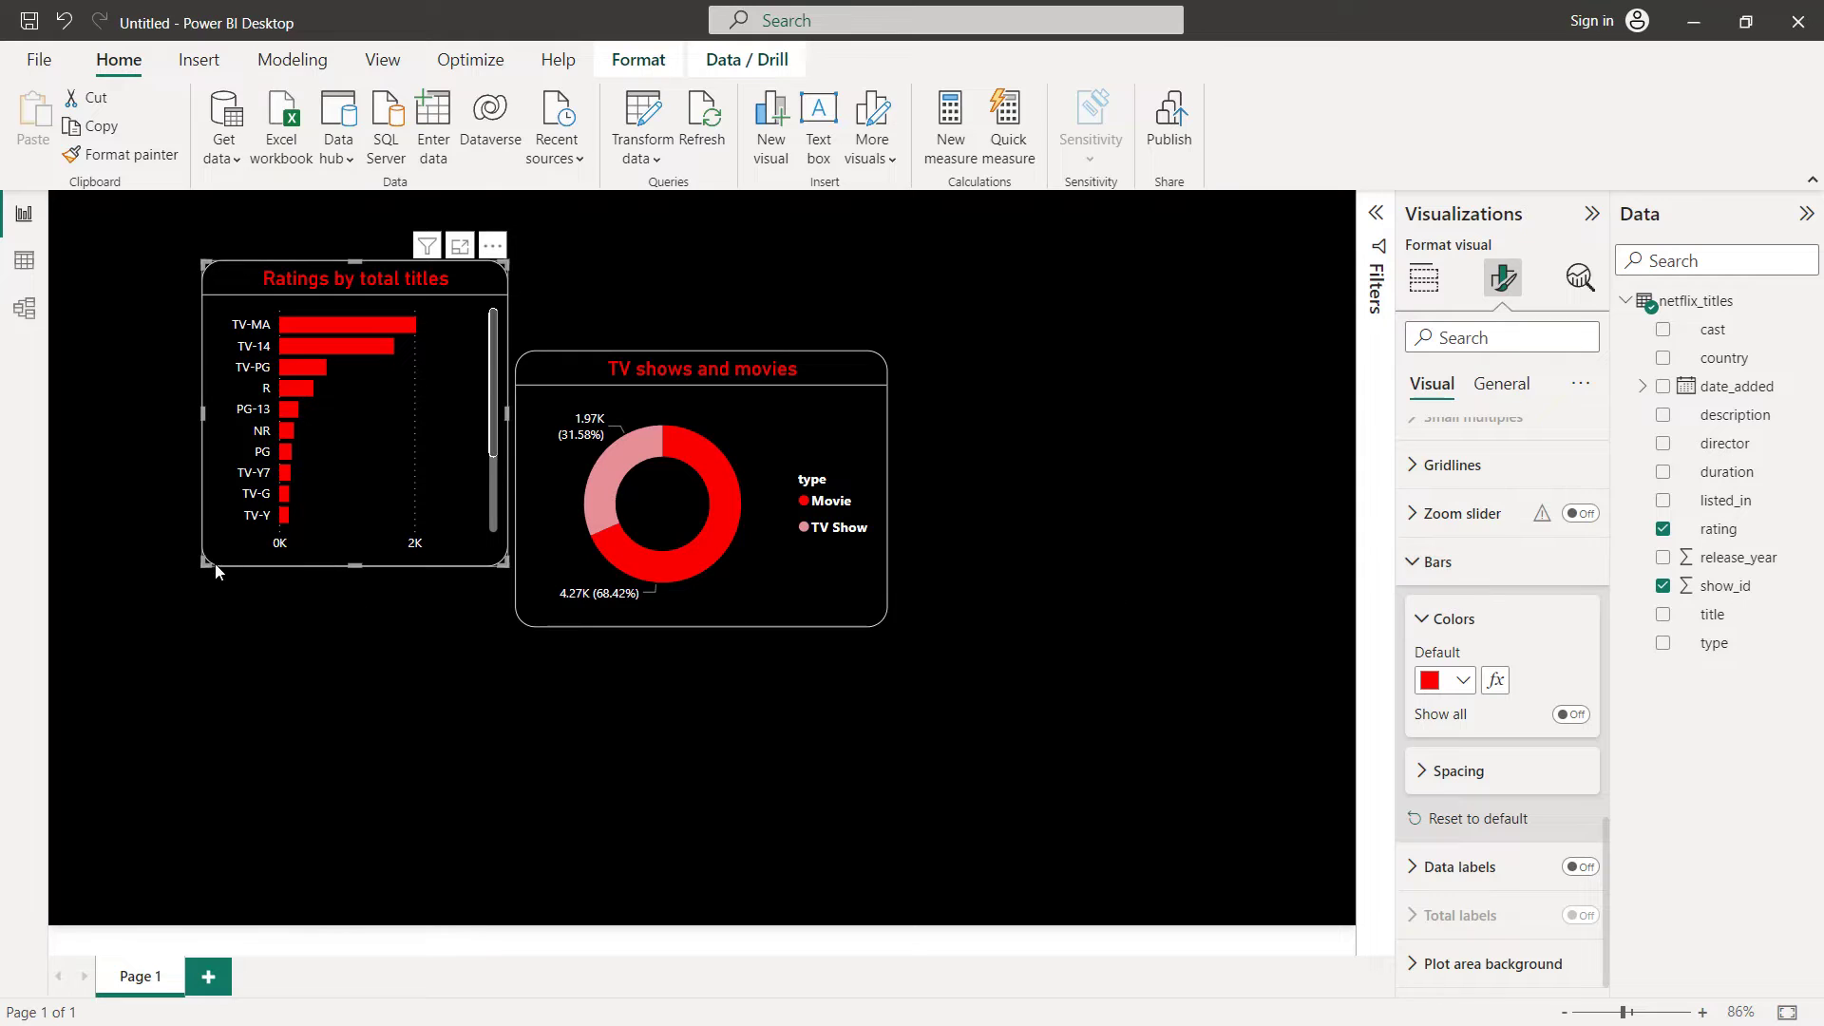
Enlarge the ratings bar chart to the donut chart's height, widen it, and place it just right of the donut chart, aligned with it
{"action": "left_click_drag", "start_coordinate": [207, 568], "coordinate": [161, 602]}
{"action": "left_click_drag", "start_coordinate": [140, 619], "coordinate": [114, 625]}
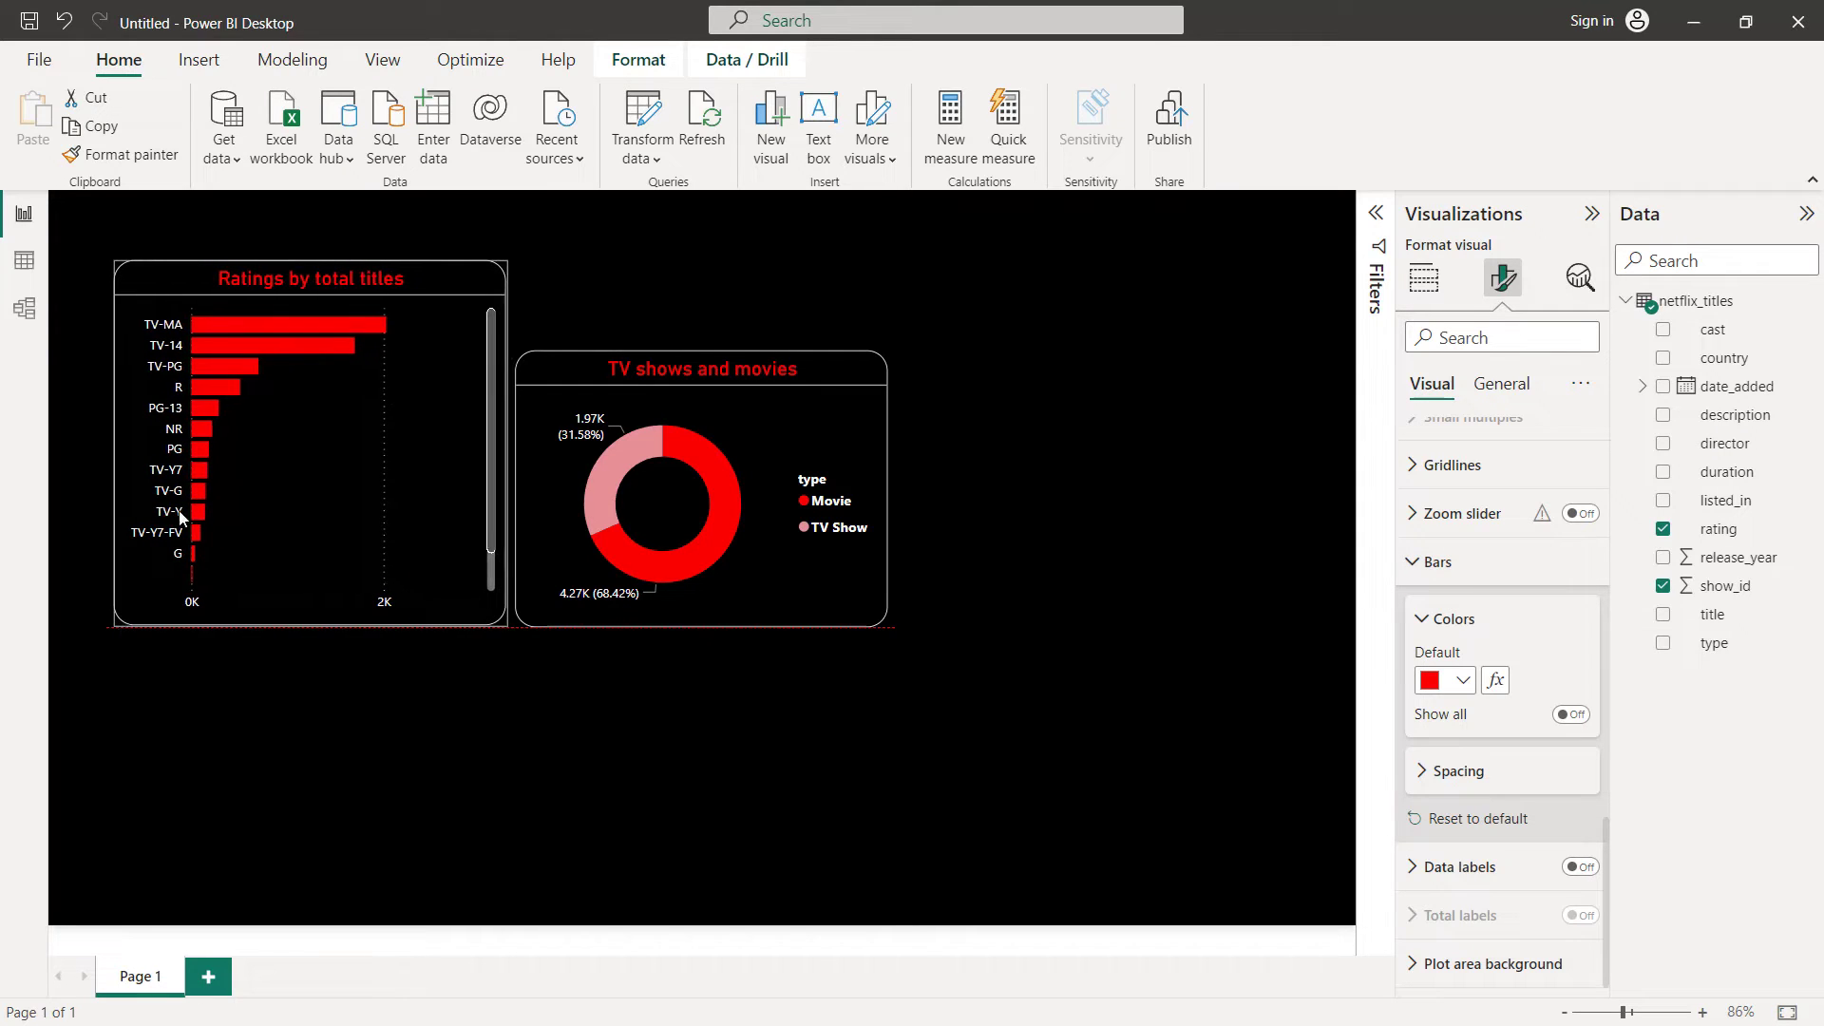
{"action": "left_click_drag", "start_coordinate": [304, 262], "coordinate": [297, 366]}
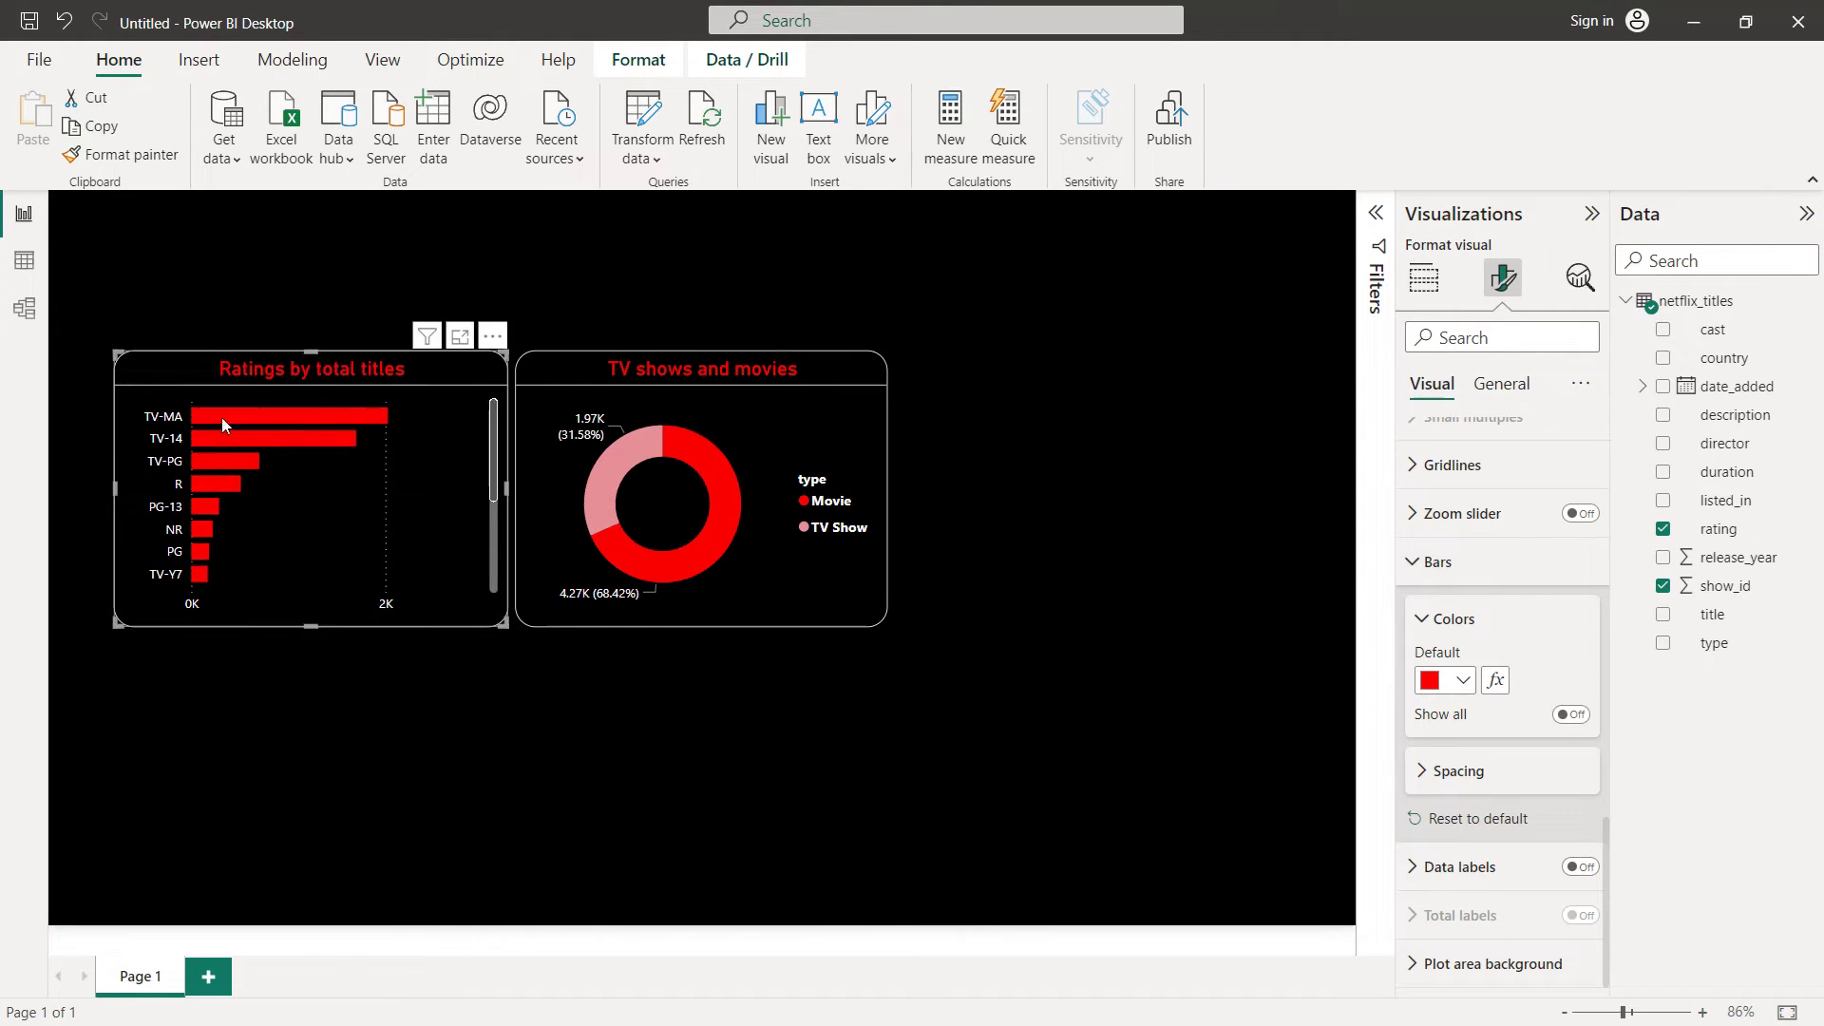
{"action": "left_click_drag", "start_coordinate": [116, 488], "coordinate": [71, 488]}
{"action": "left_click_drag", "start_coordinate": [250, 381], "coordinate": [1094, 372]}
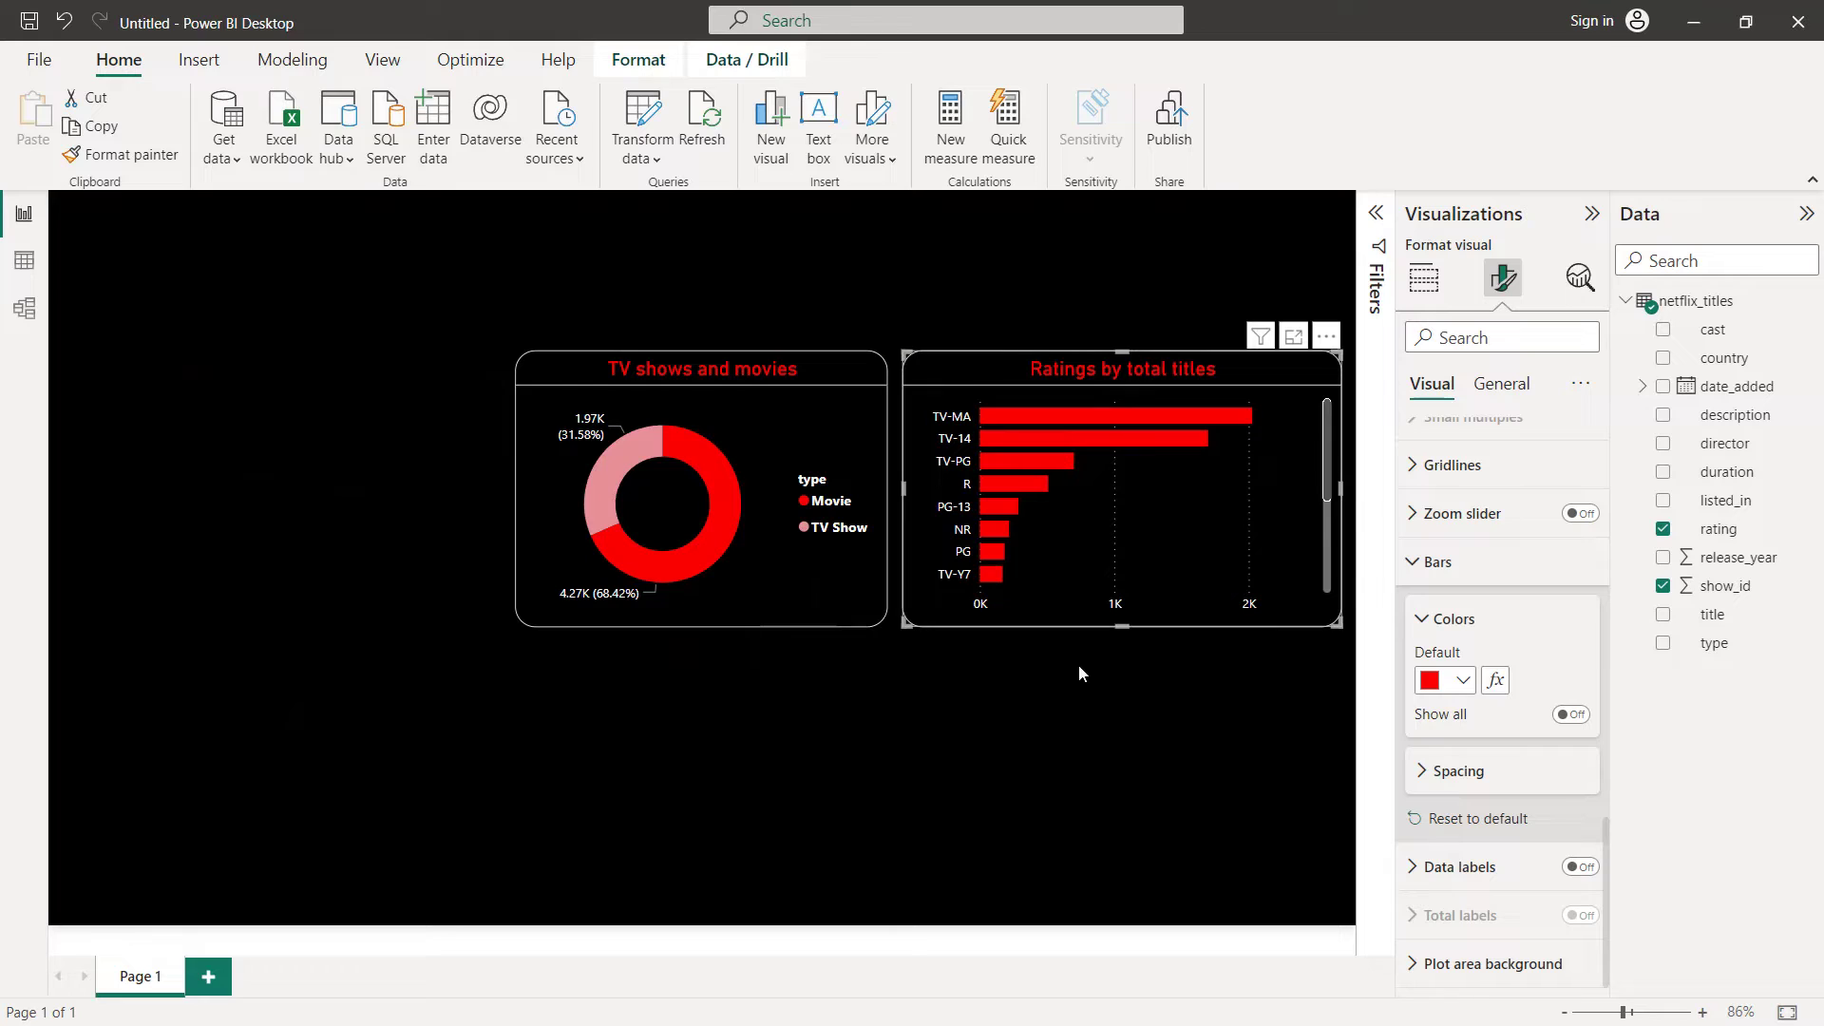
{"action": "left_click", "coordinate": [1066, 707]}
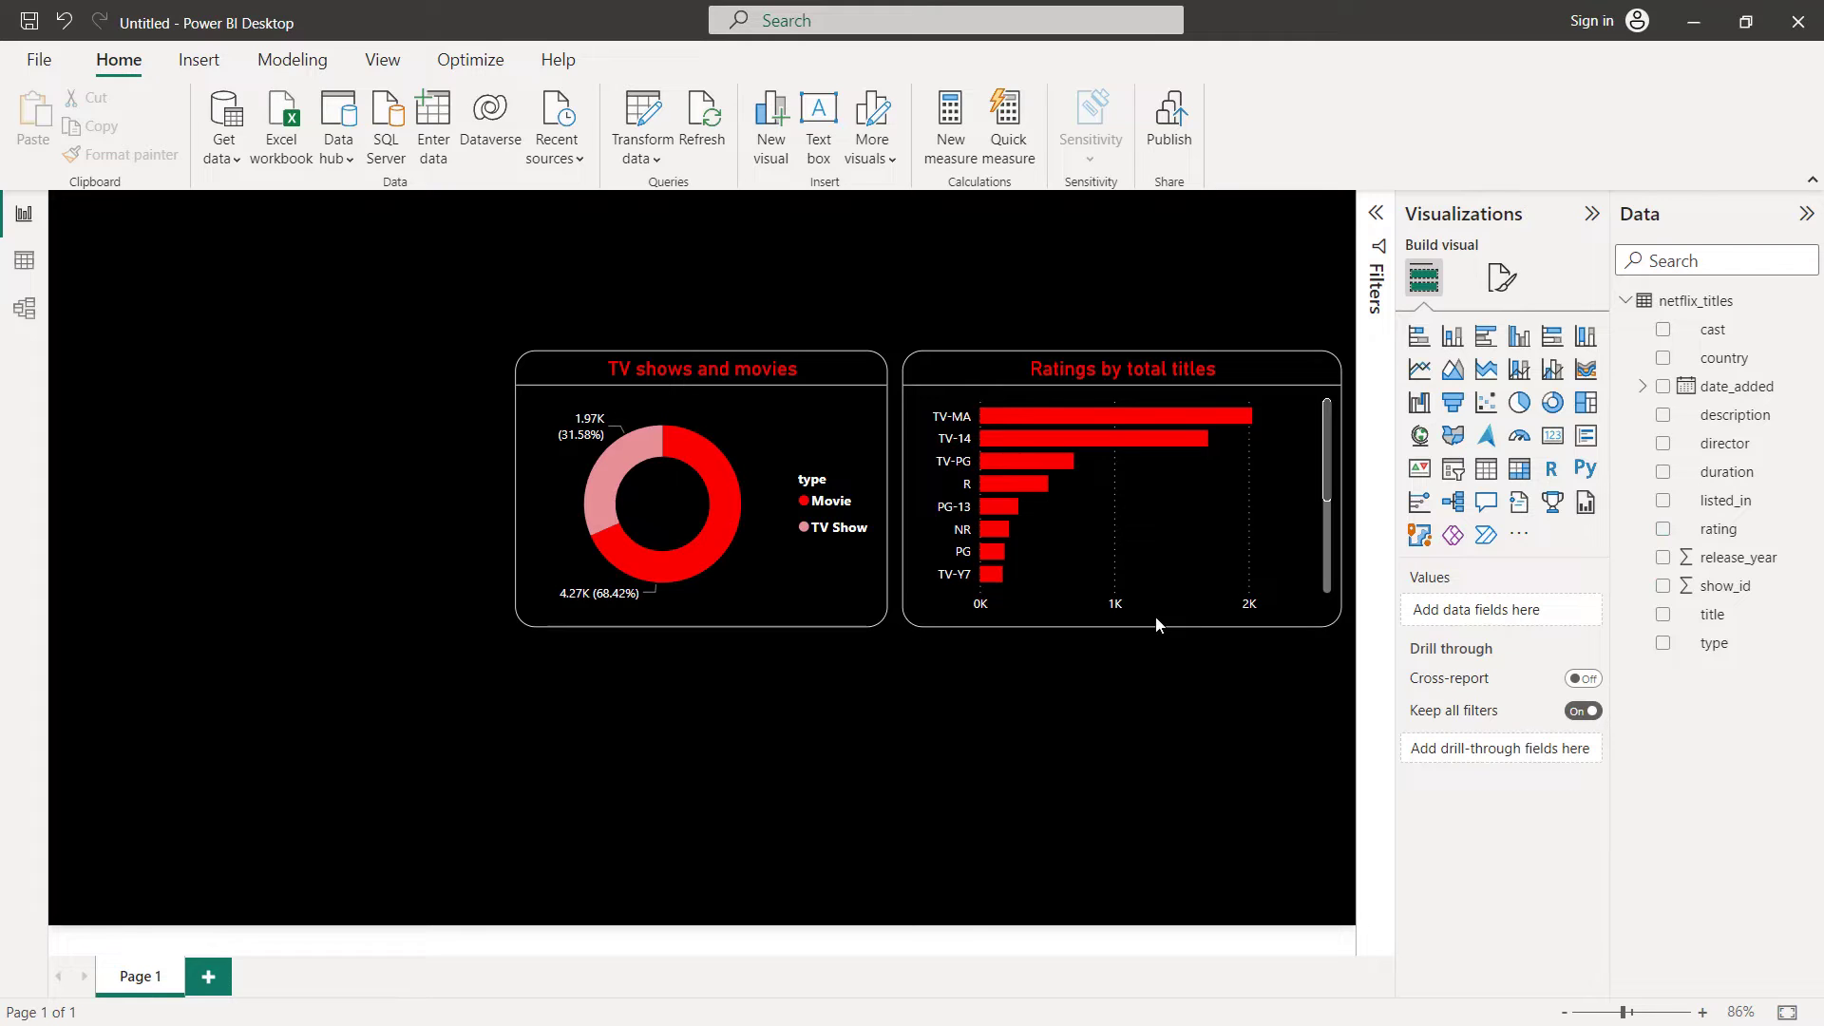
Turn on data labels for the ratings bar chart and color their values white
{"action": "left_click", "coordinate": [1170, 542]}
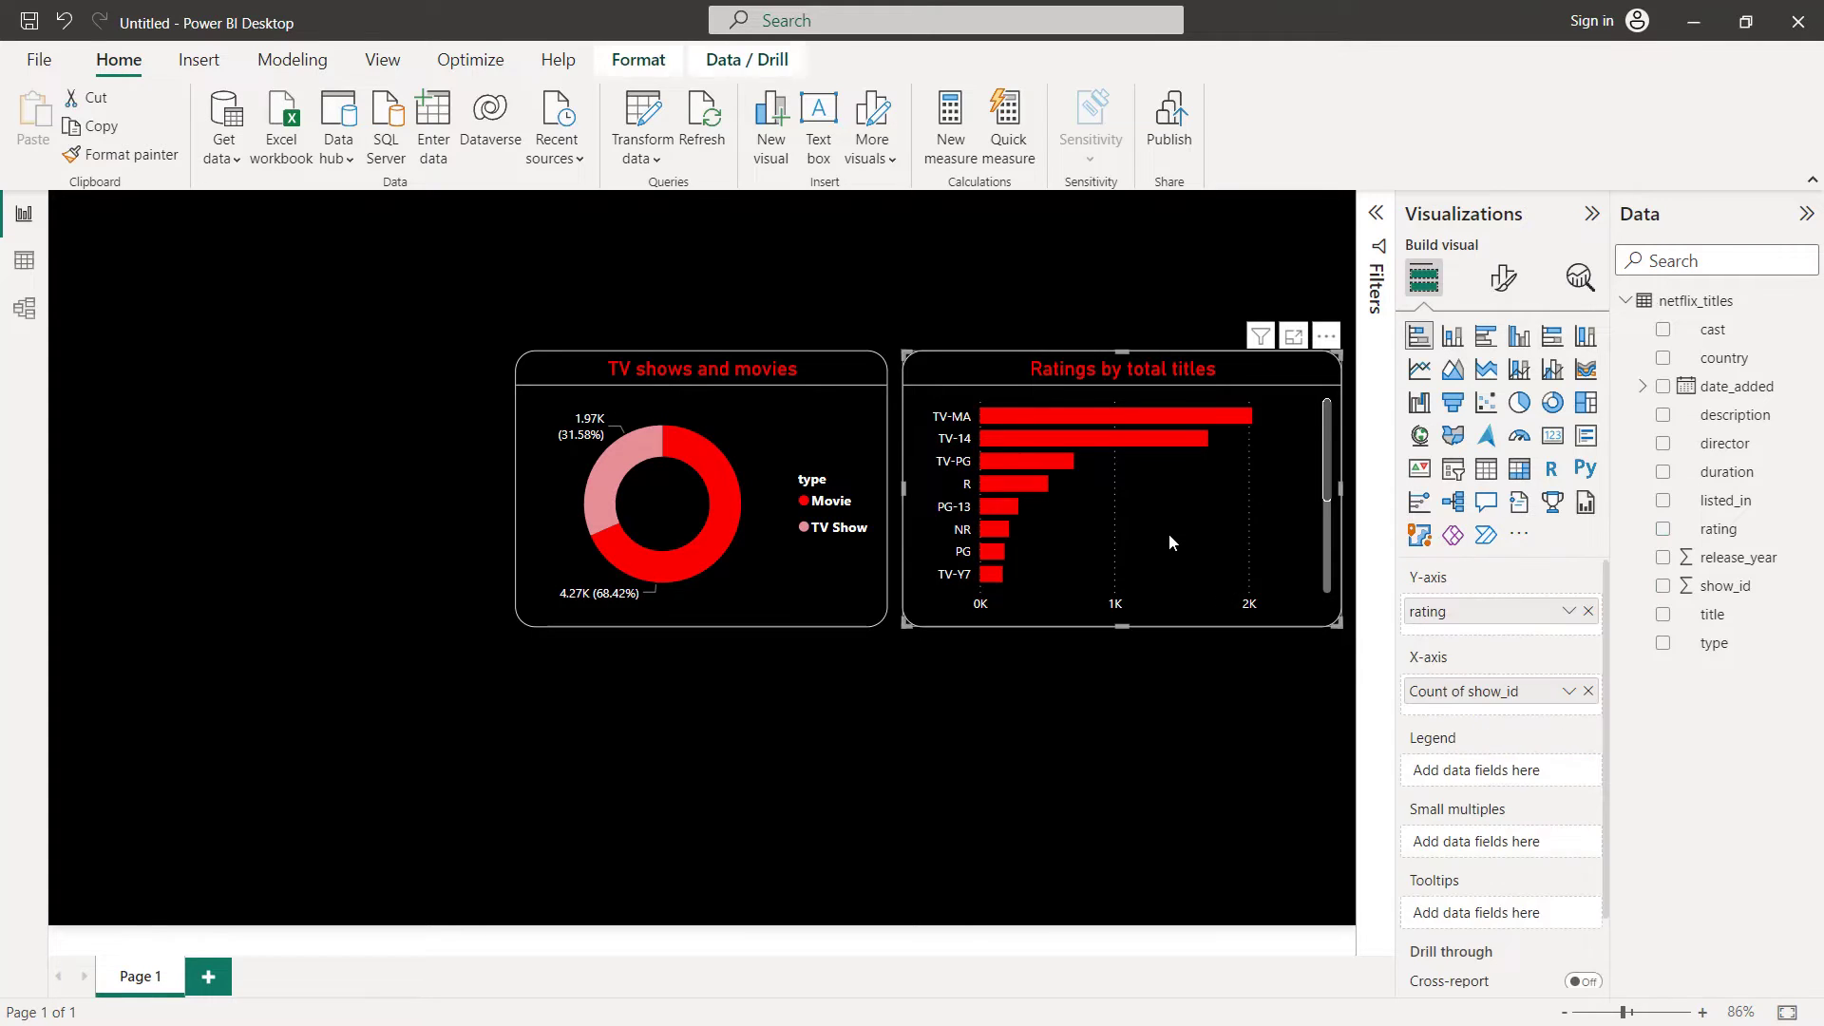
{"action": "left_click", "coordinate": [1504, 279]}
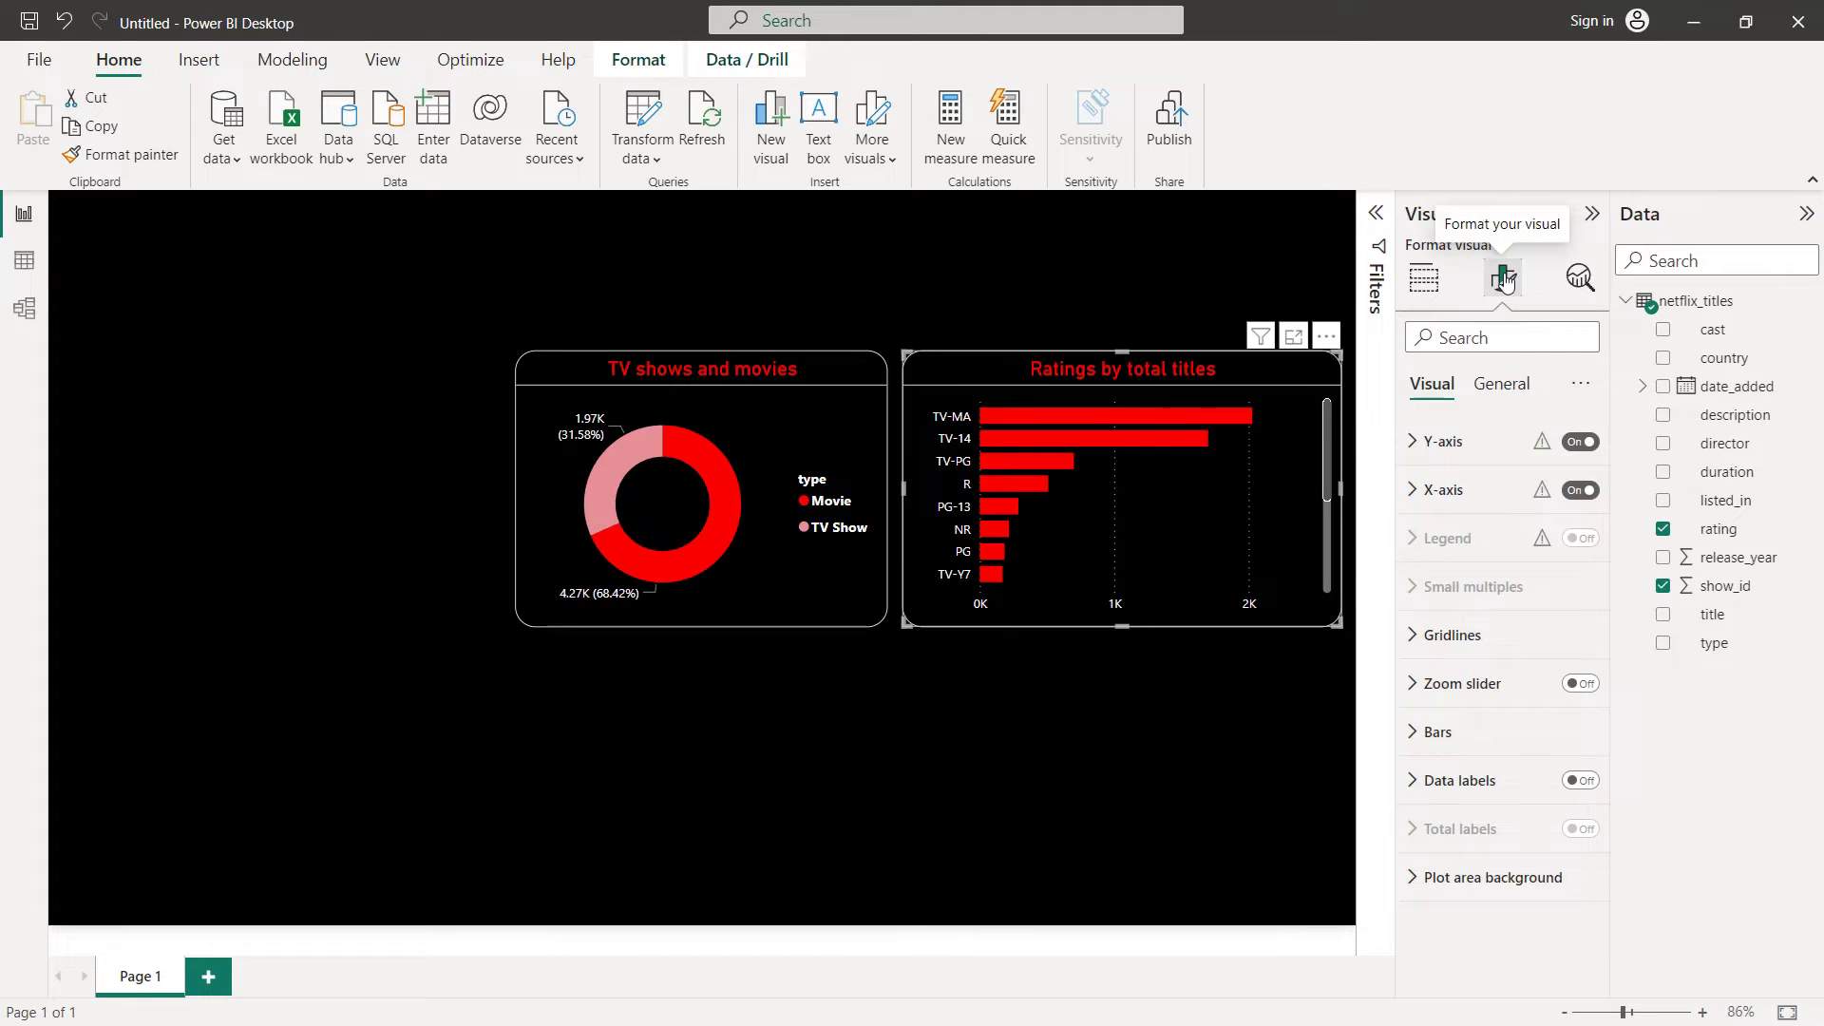
{"action": "left_click", "coordinate": [1579, 780]}
{"action": "left_click", "coordinate": [1517, 789]}
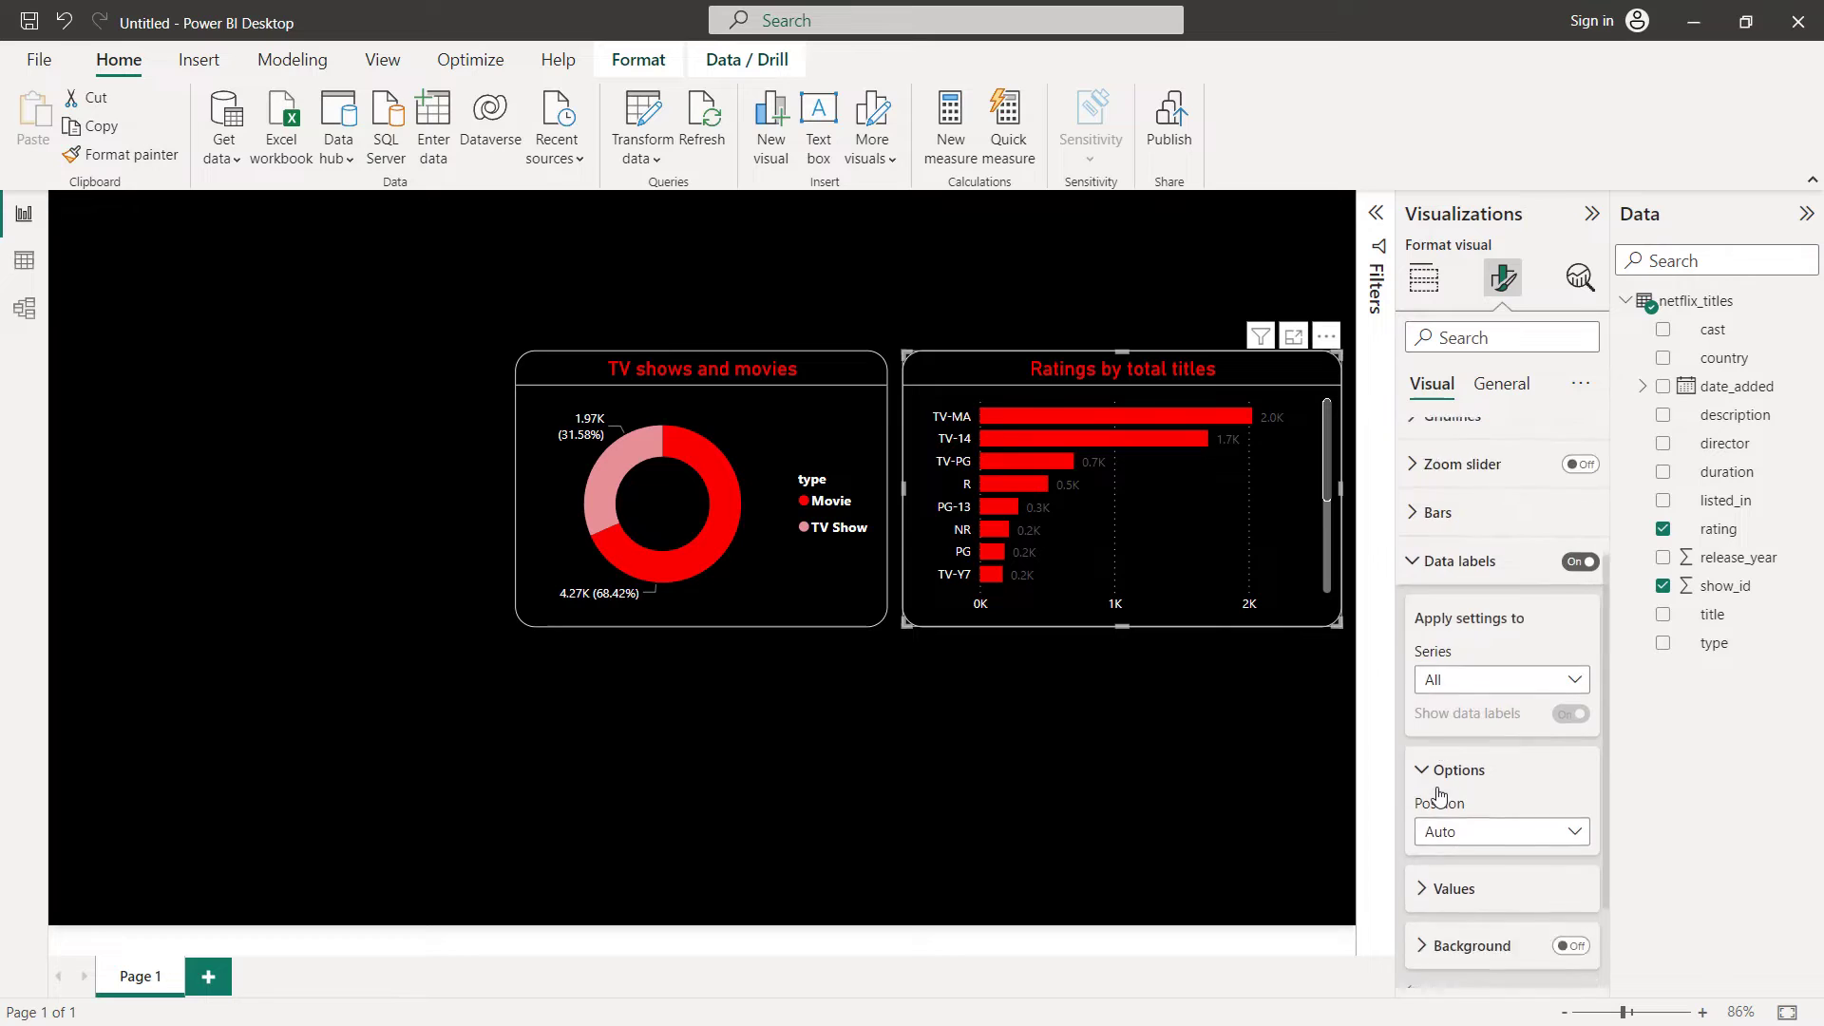
{"action": "left_click", "coordinate": [1440, 784]}
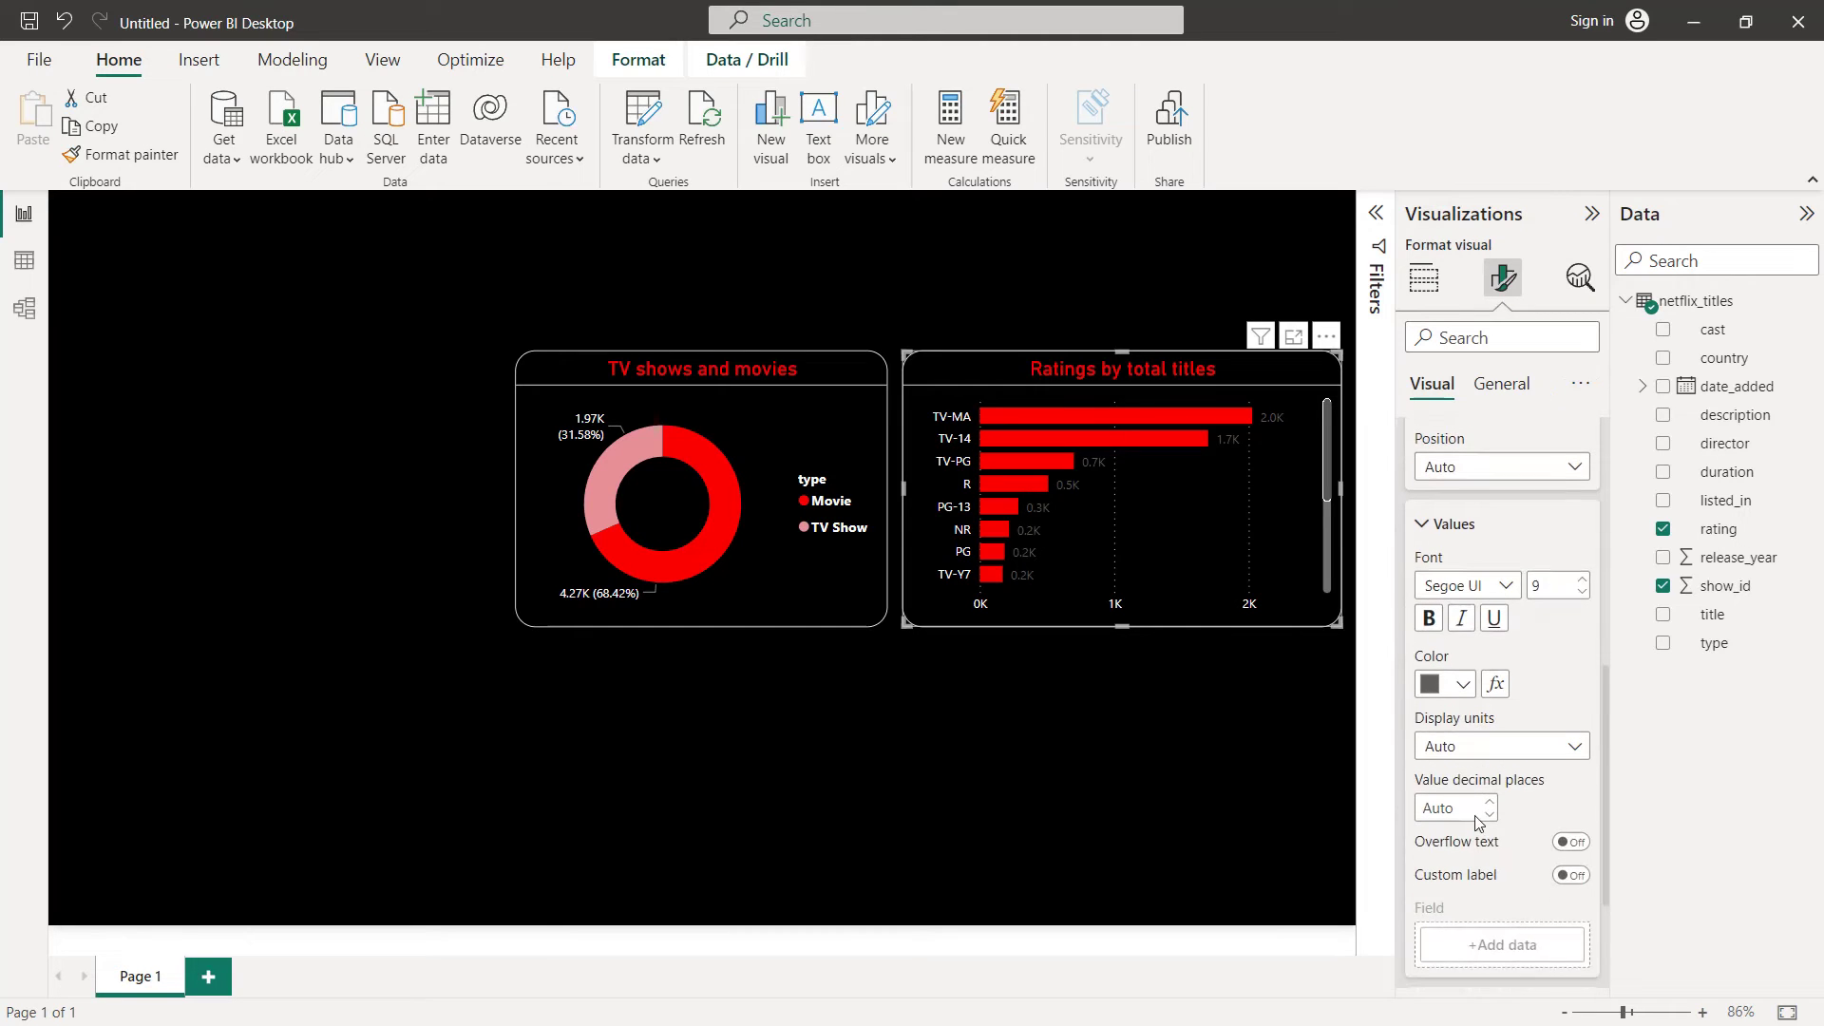
{"action": "left_click", "coordinate": [1463, 667]}
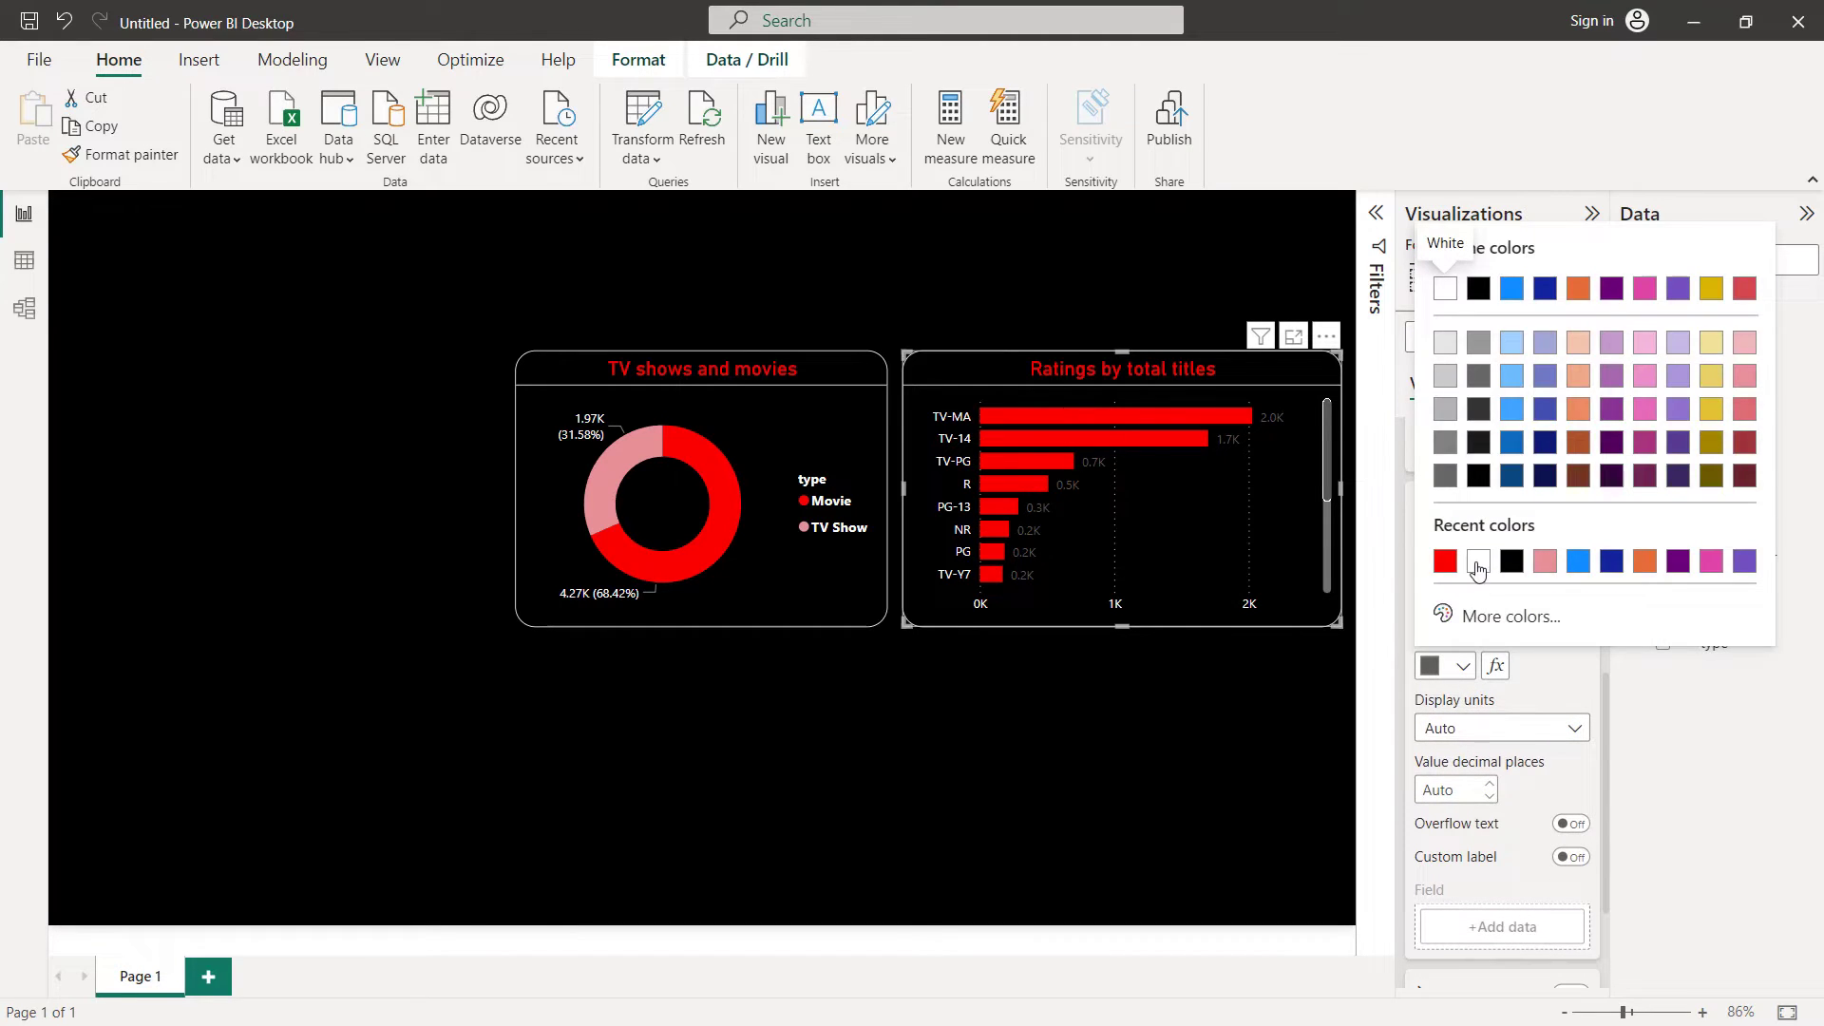
{"action": "left_click", "coordinate": [1477, 561]}
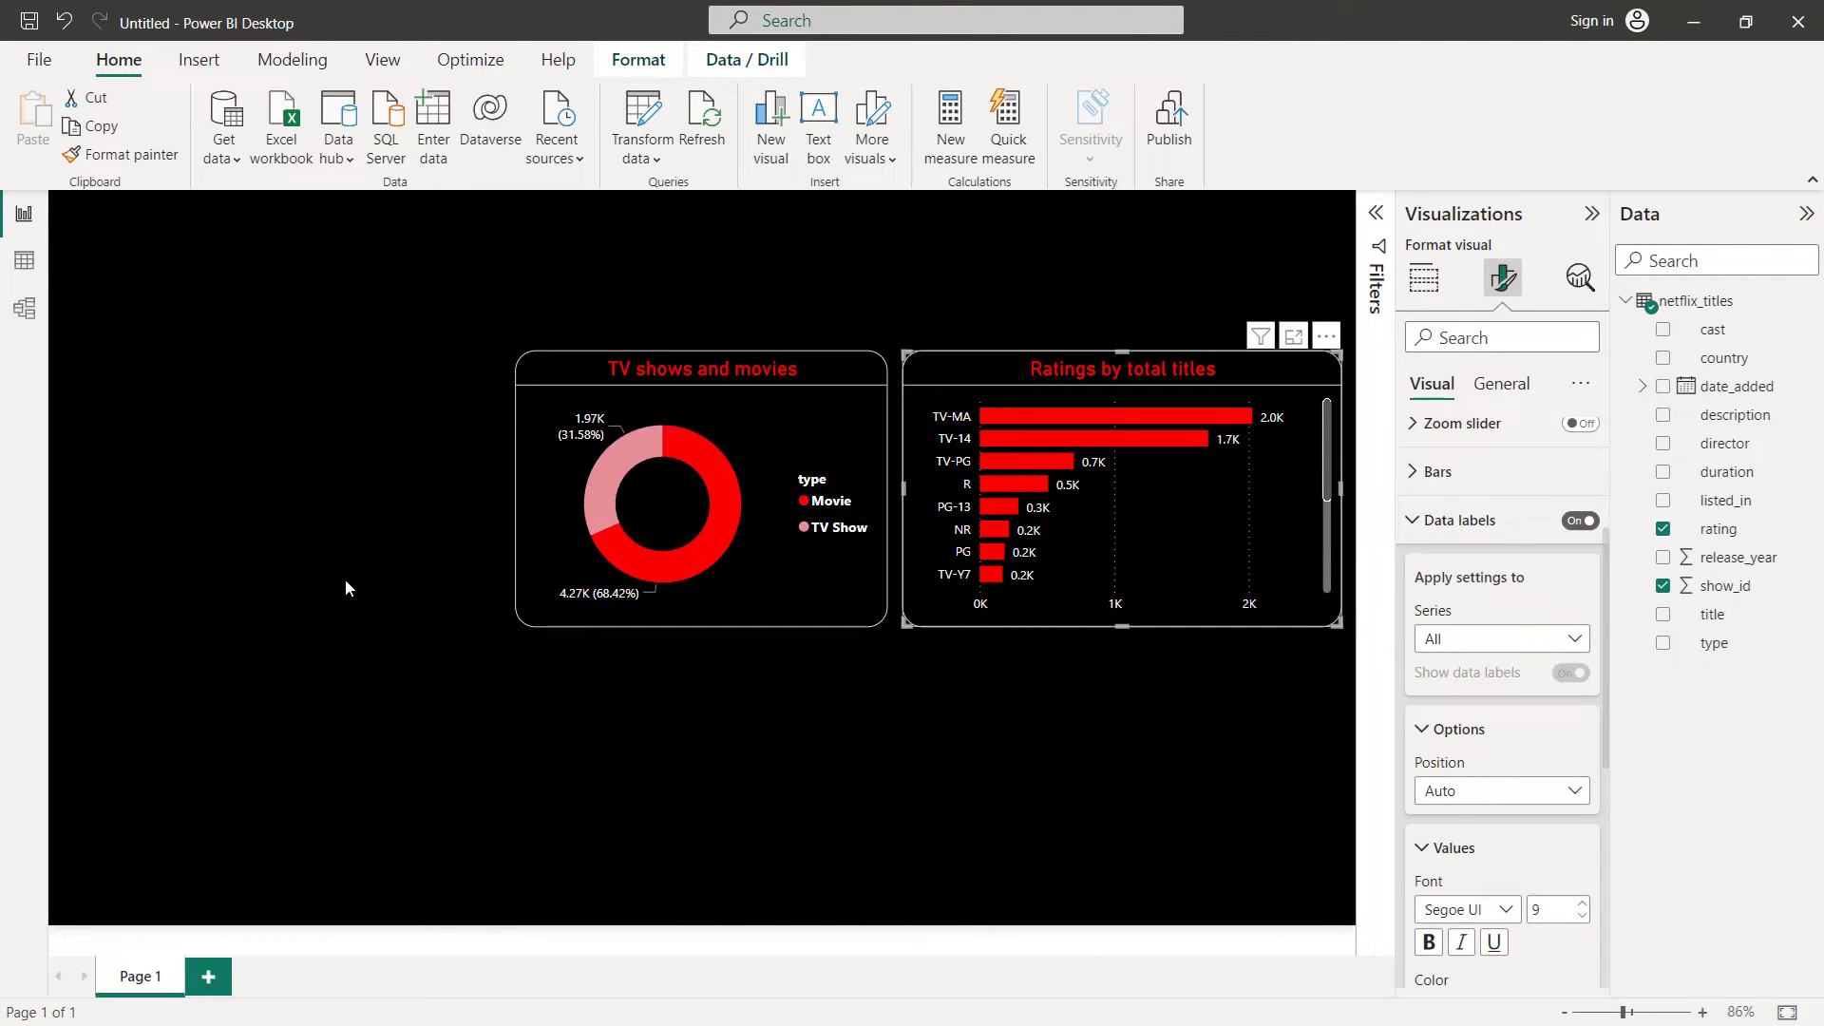
Add a stacked bar chart with listed_in on the Y-axis and the distinct count of show_id on the X-axis
{"action": "left_click", "coordinate": [988, 310]}
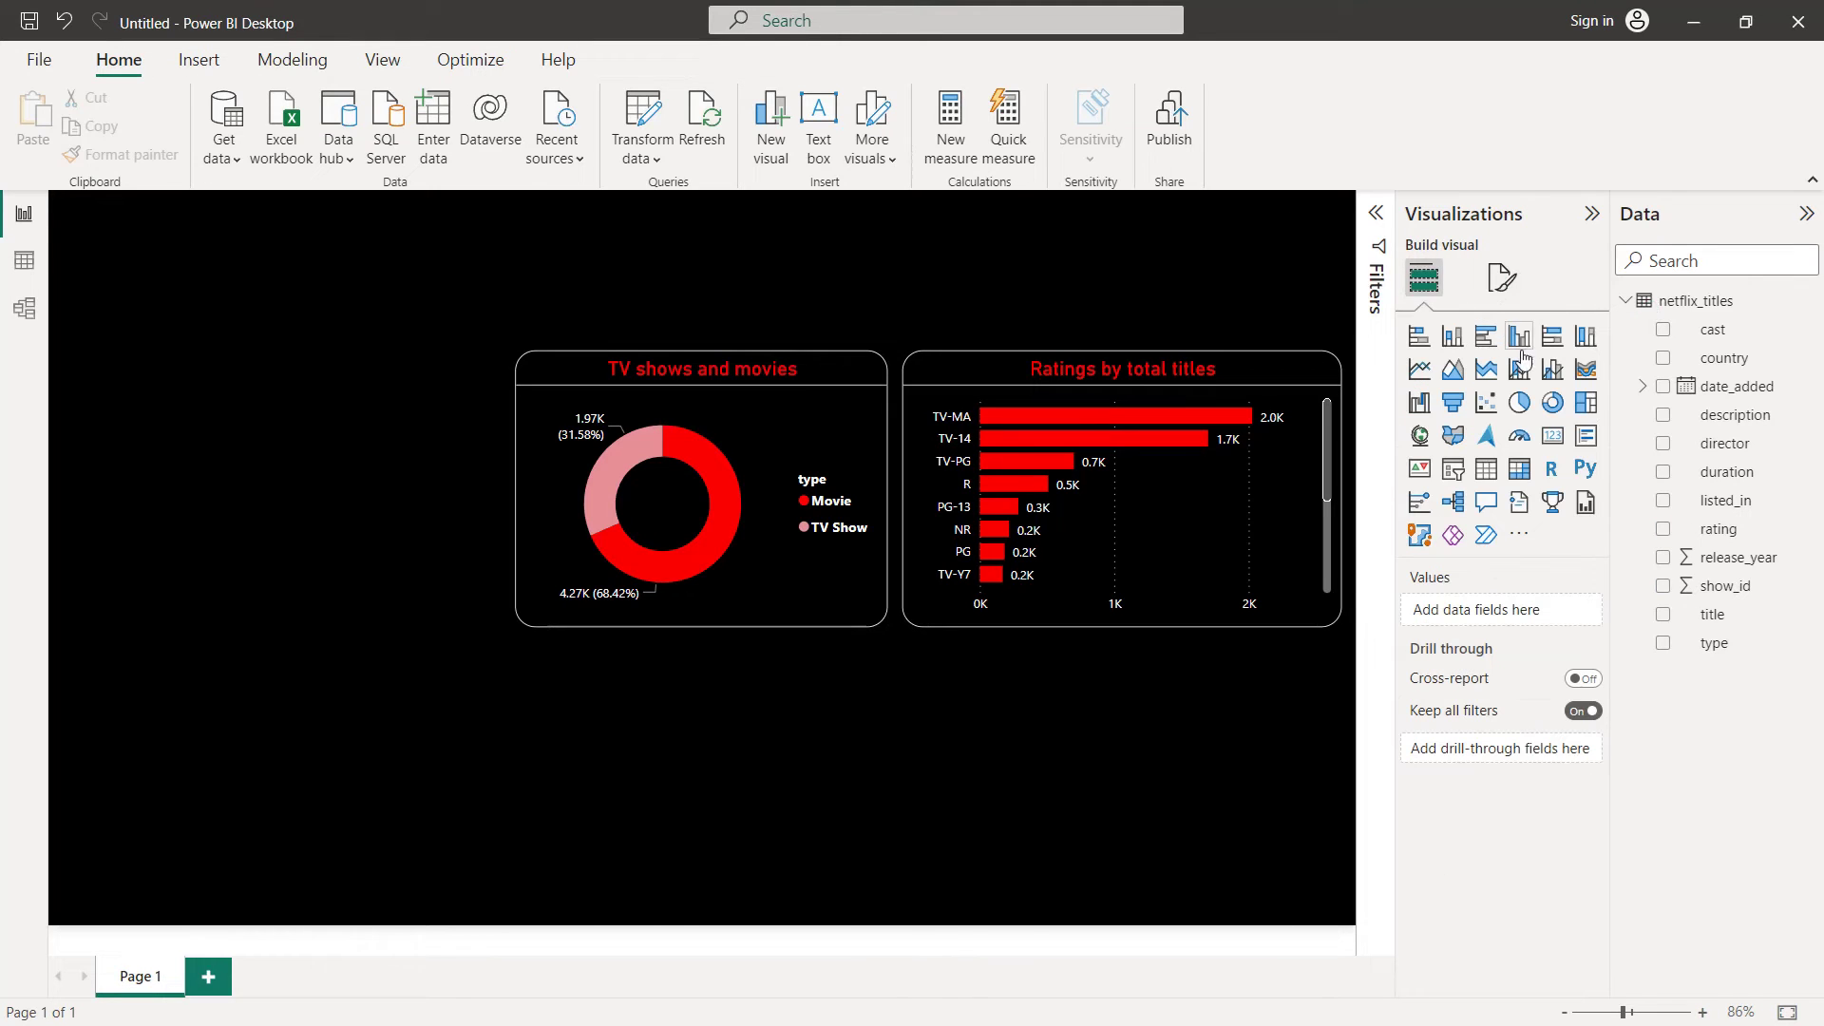
{"action": "left_click", "coordinate": [1419, 337]}
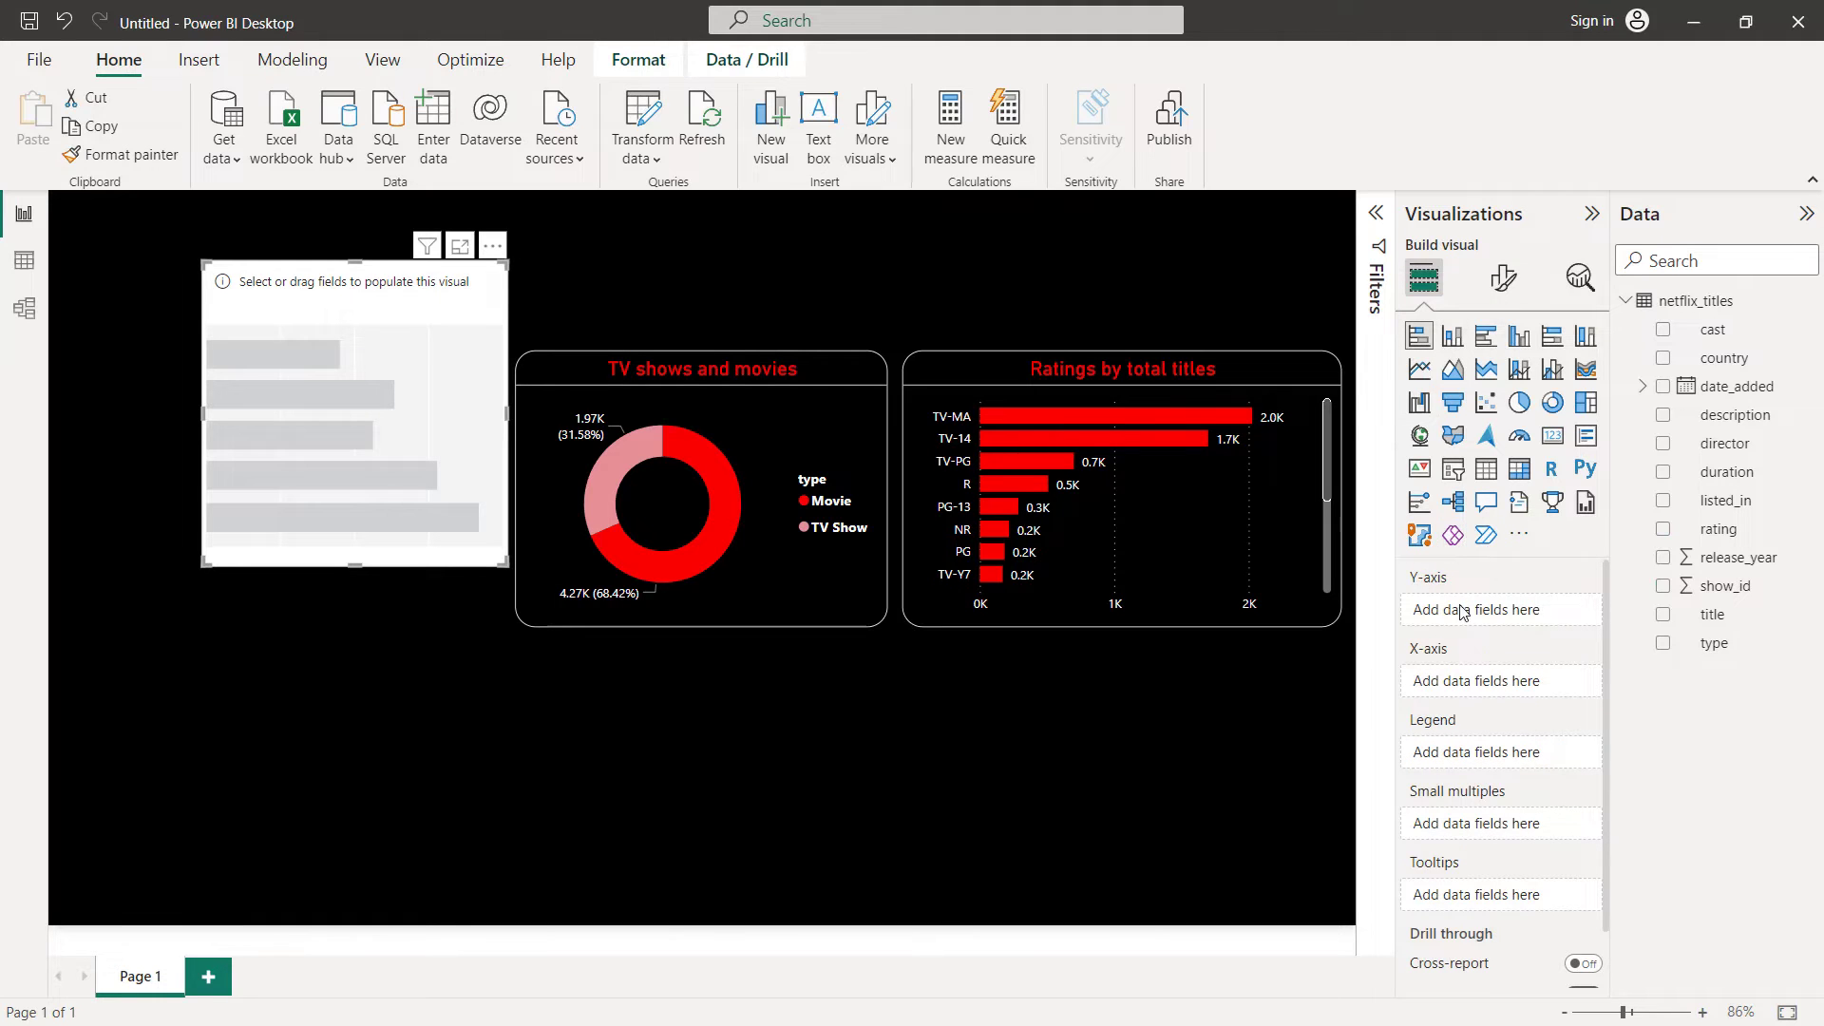
{"action": "left_click_drag", "start_coordinate": [1724, 504], "coordinate": [1518, 625]}
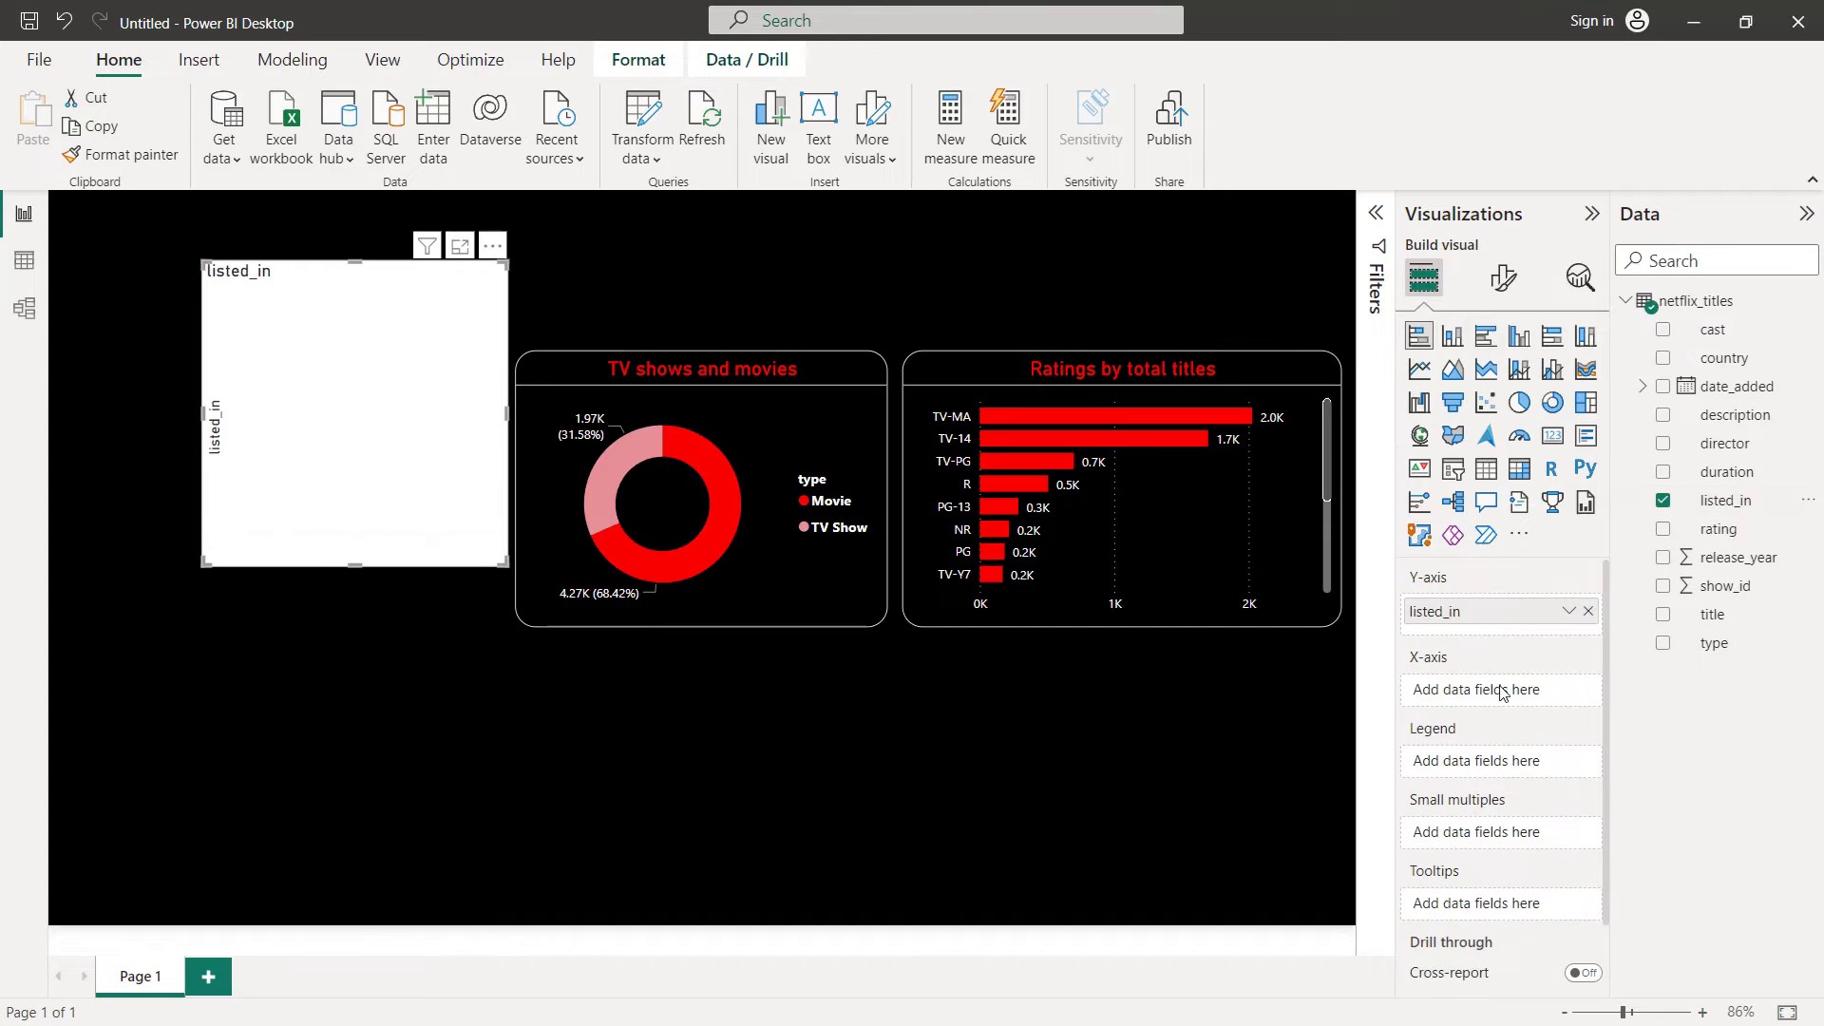
{"action": "left_click_drag", "start_coordinate": [1721, 587], "coordinate": [1523, 693]}
{"action": "left_click", "coordinate": [1568, 691]}
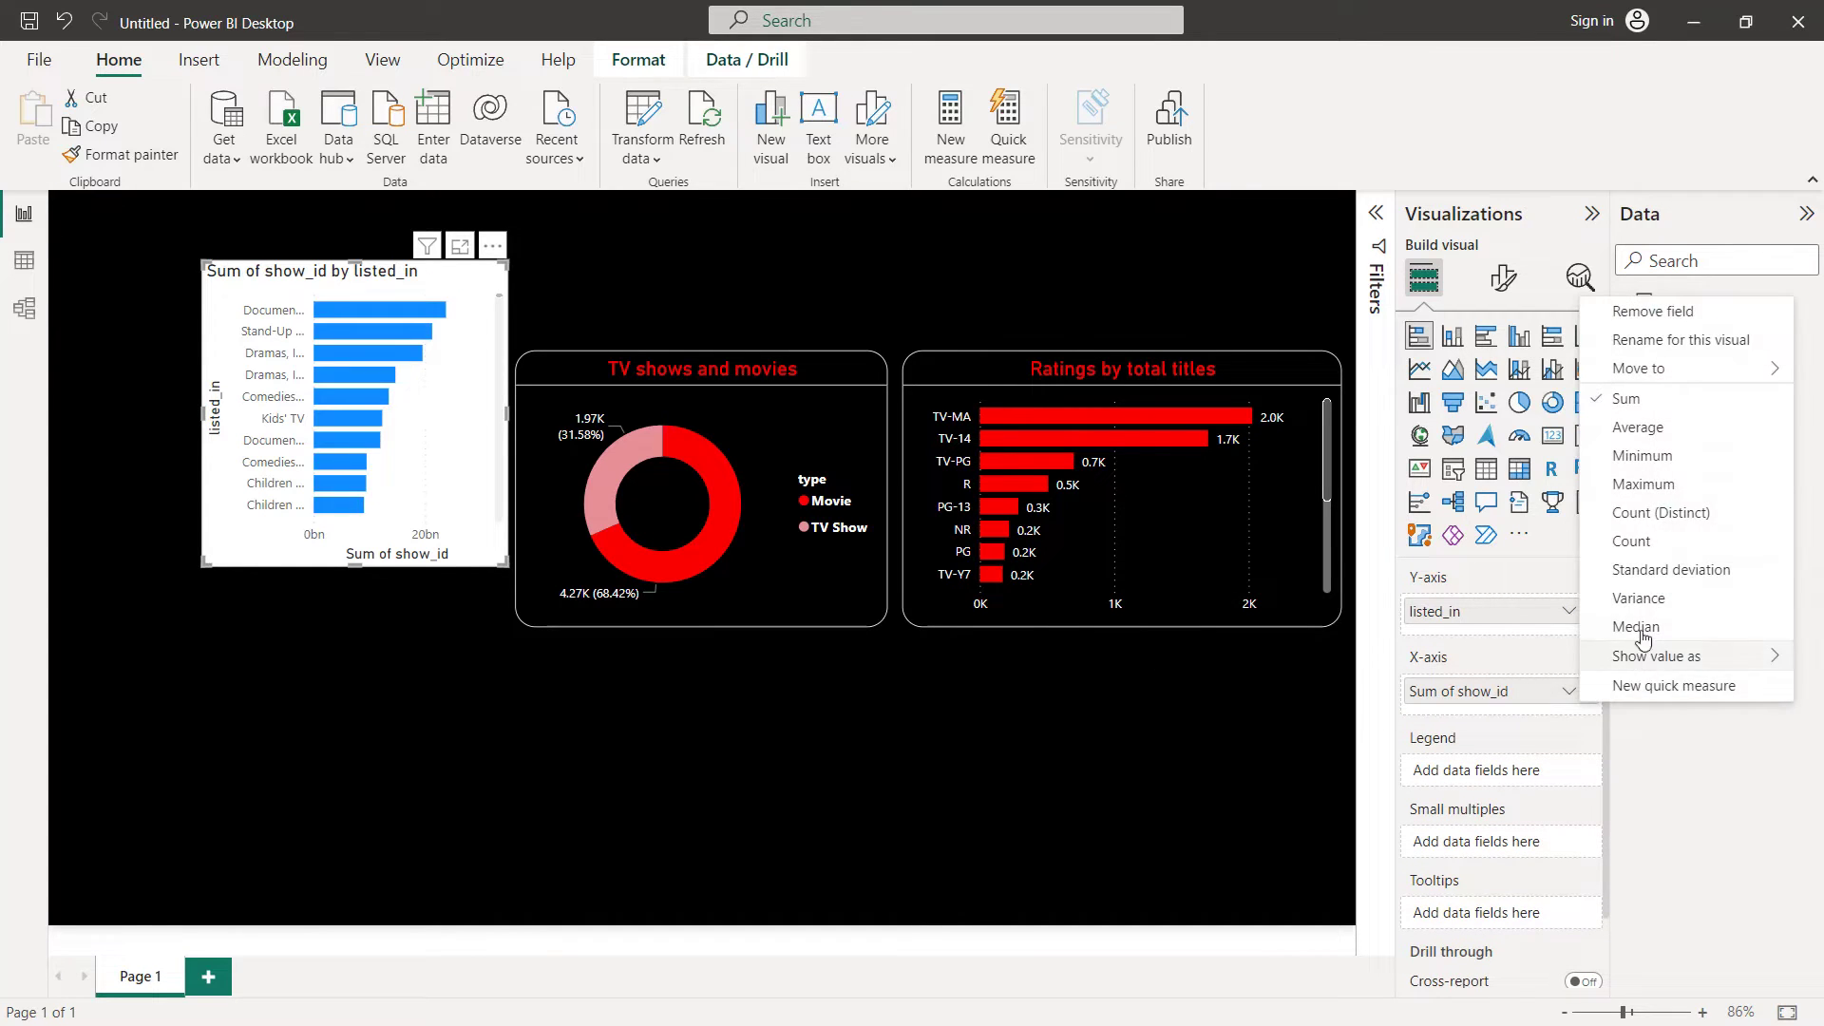
{"action": "left_click", "coordinate": [1662, 521]}
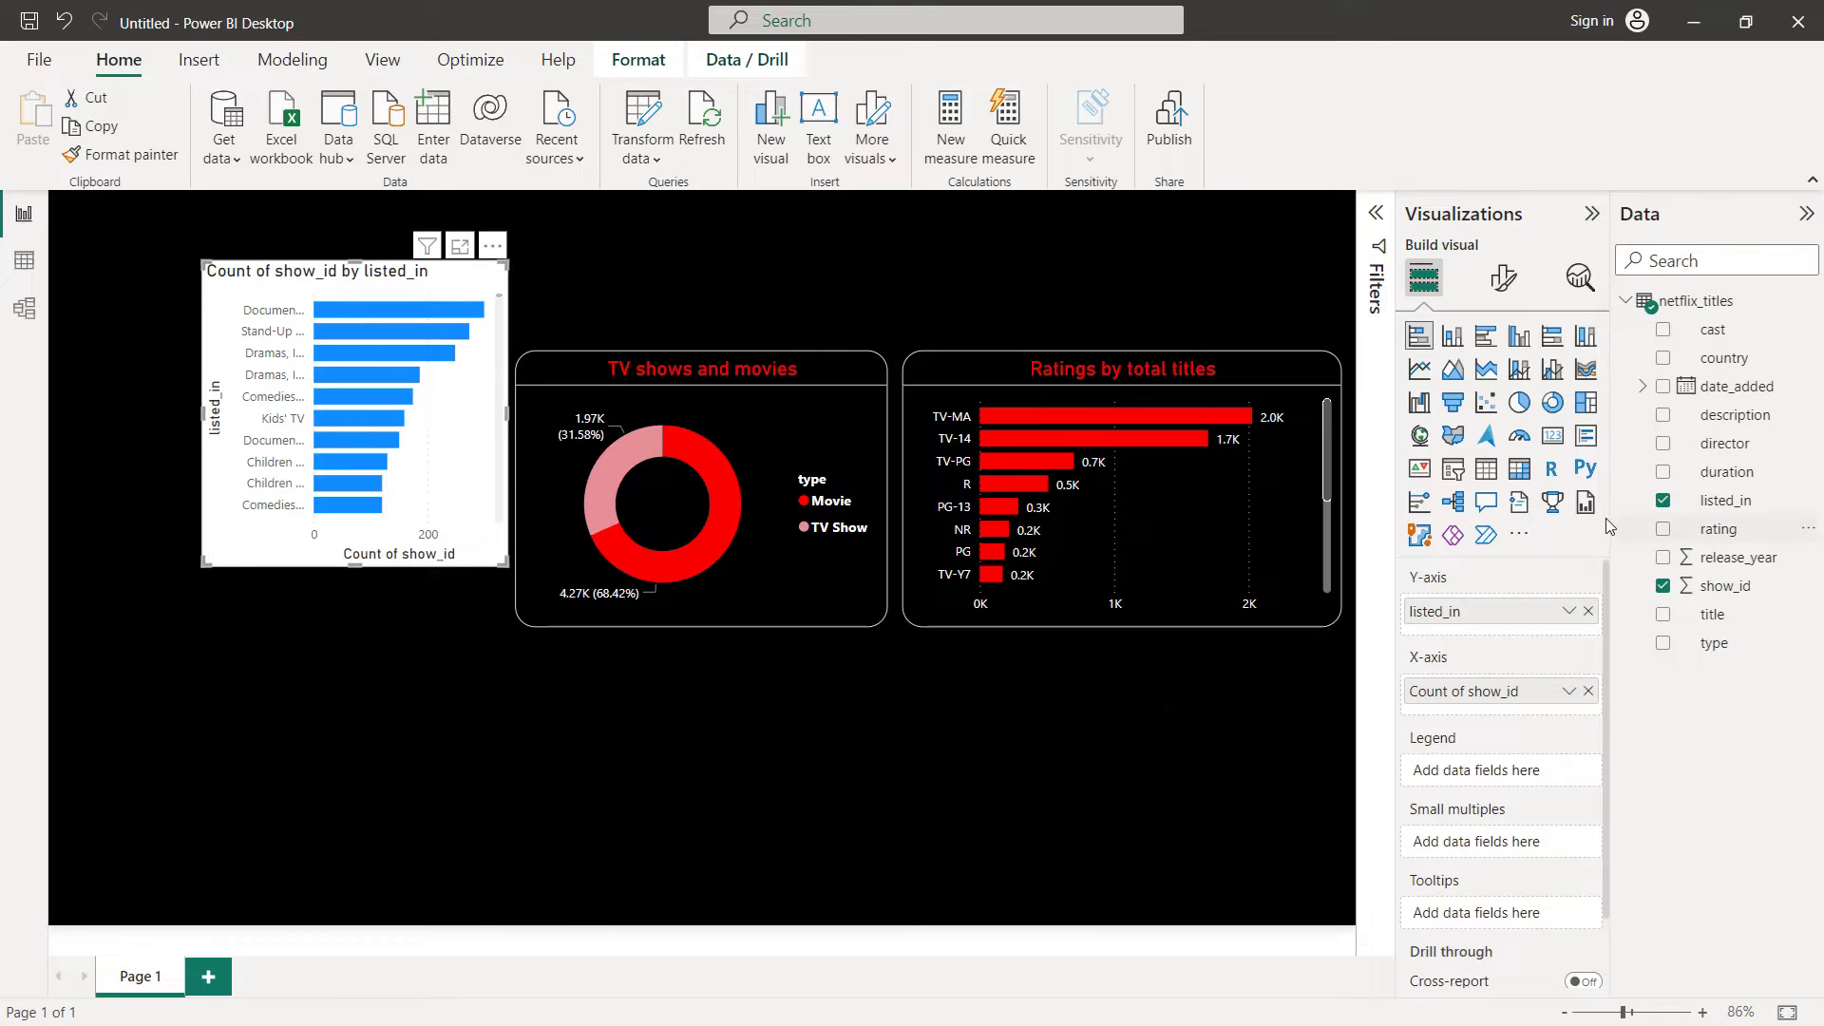
Turn off the listed_in chart's Y-axis title and color the Y-axis values white
{"action": "left_click", "coordinate": [1501, 281]}
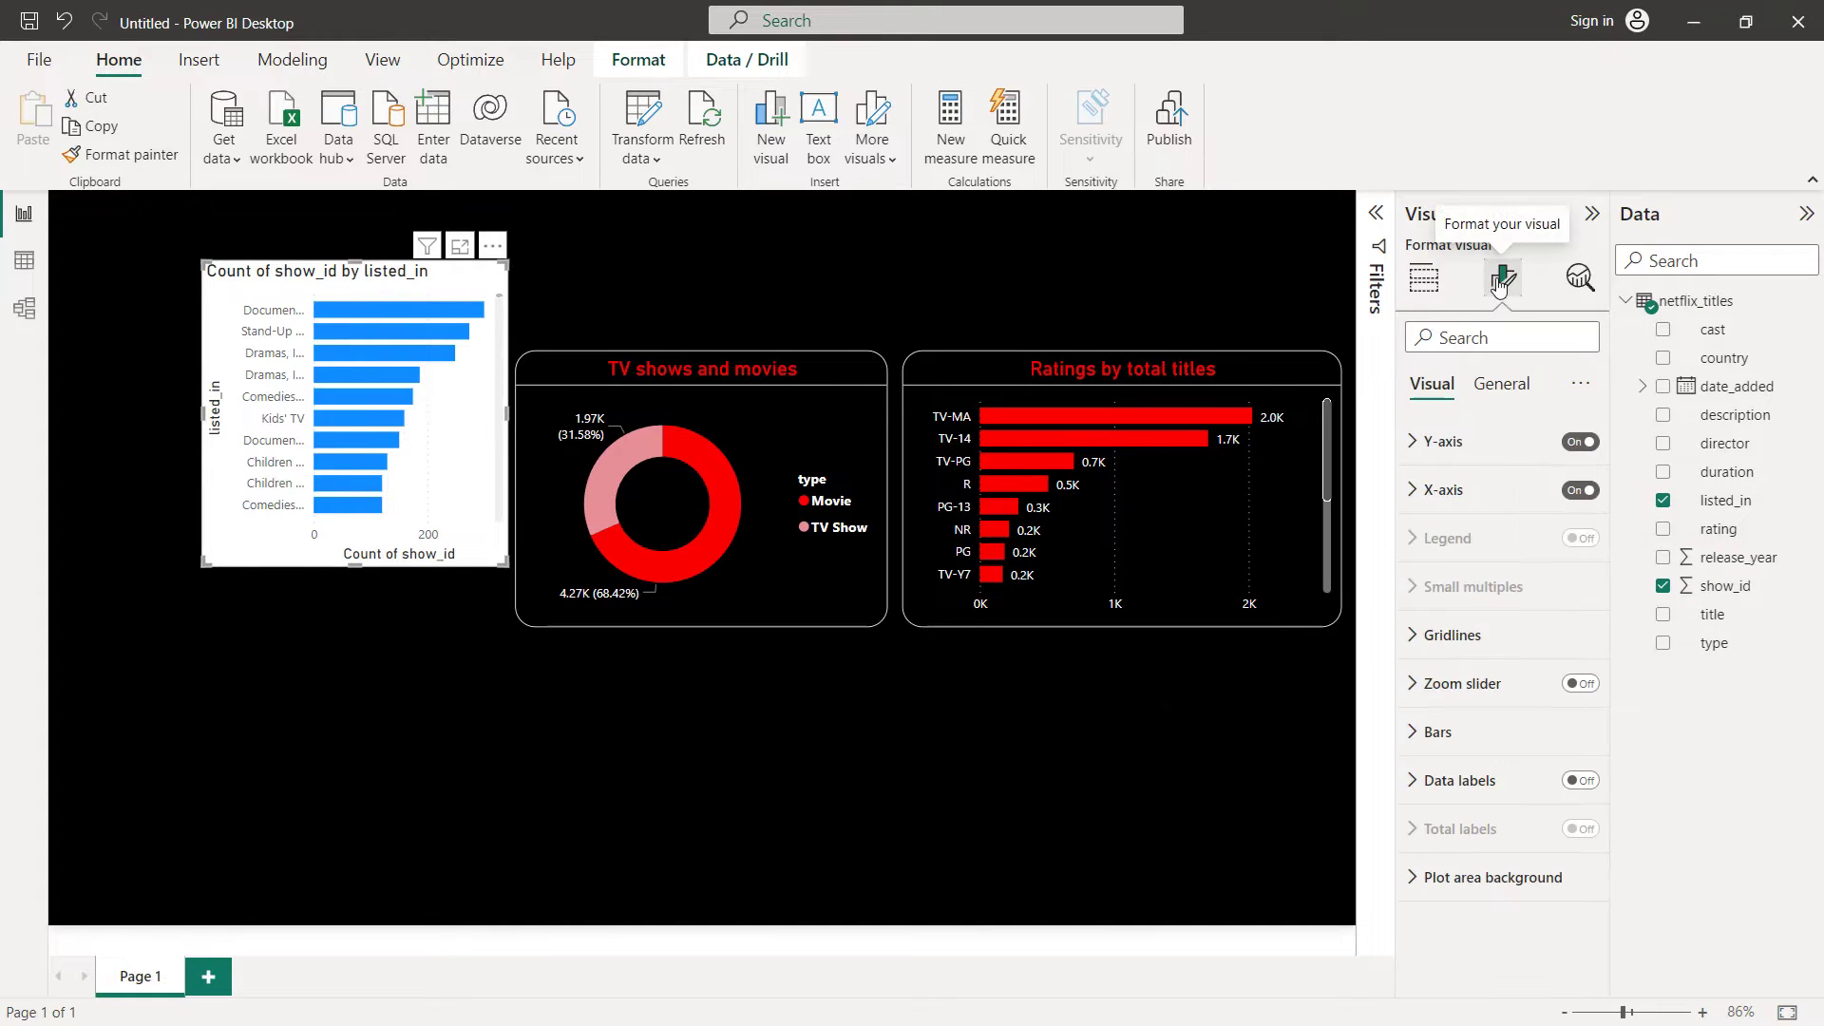
{"action": "left_click", "coordinate": [1463, 442]}
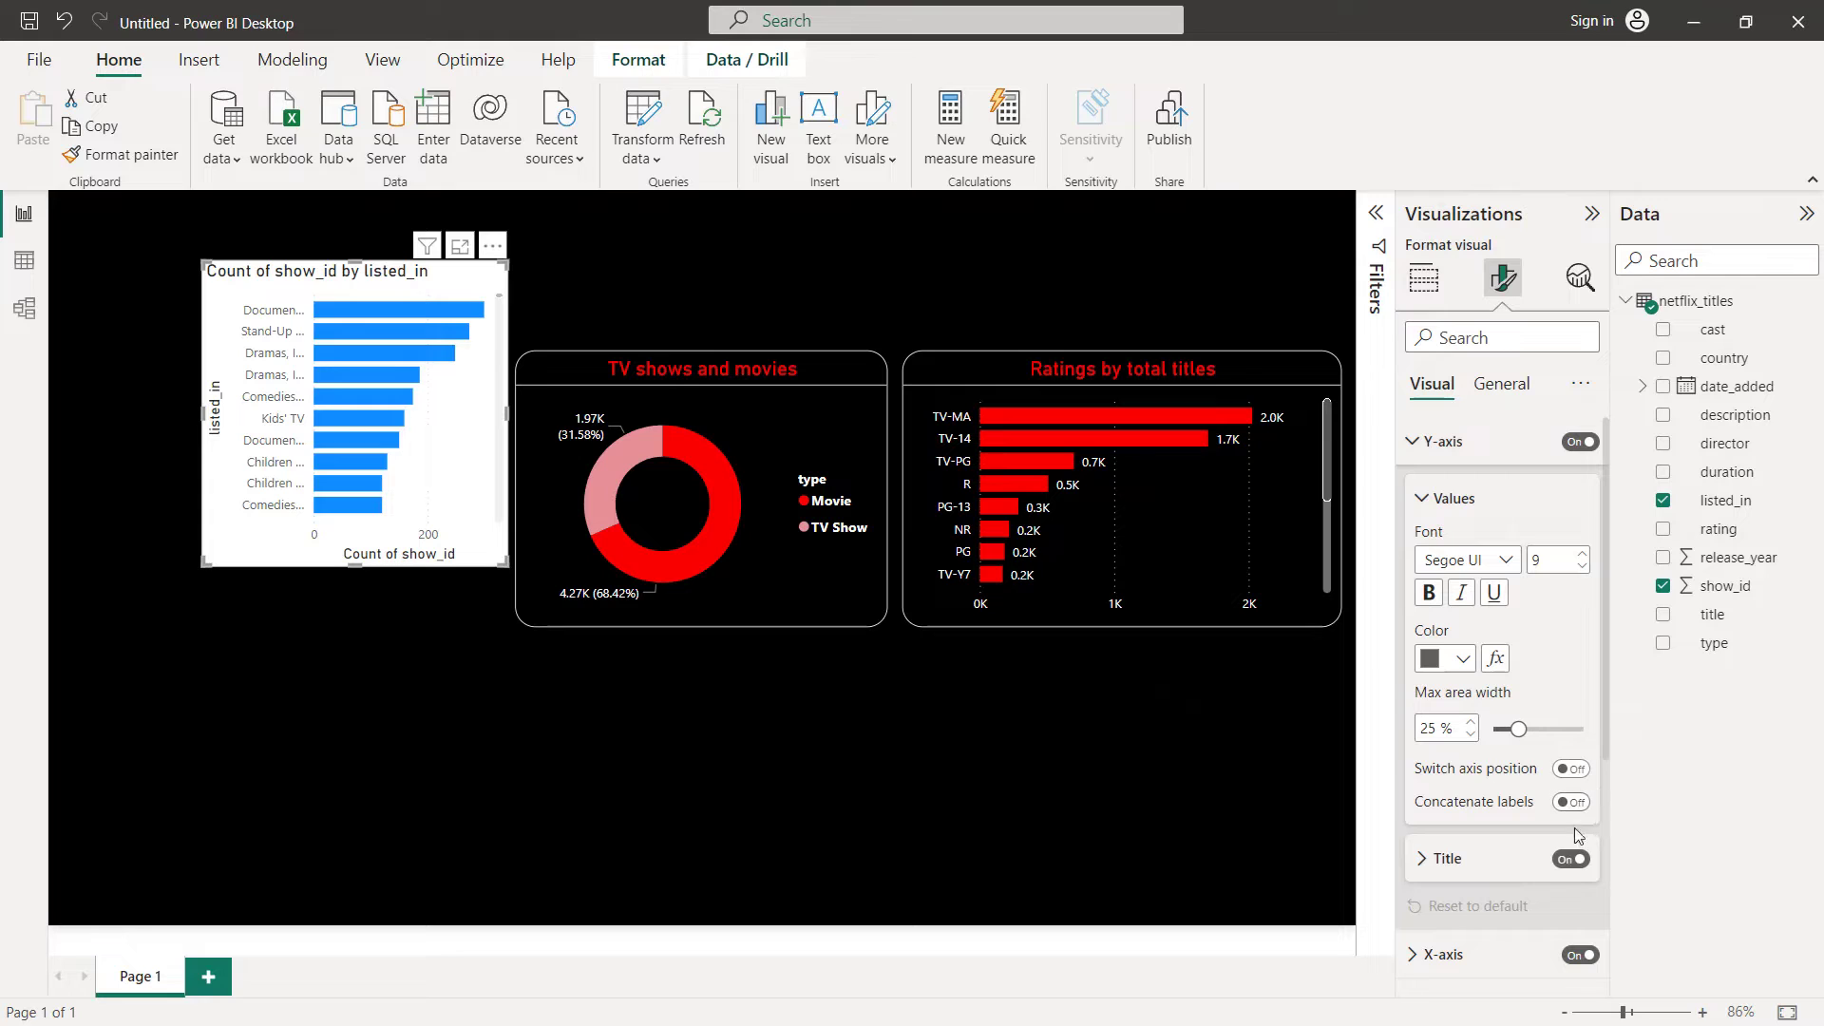
{"action": "left_click", "coordinate": [1572, 860]}
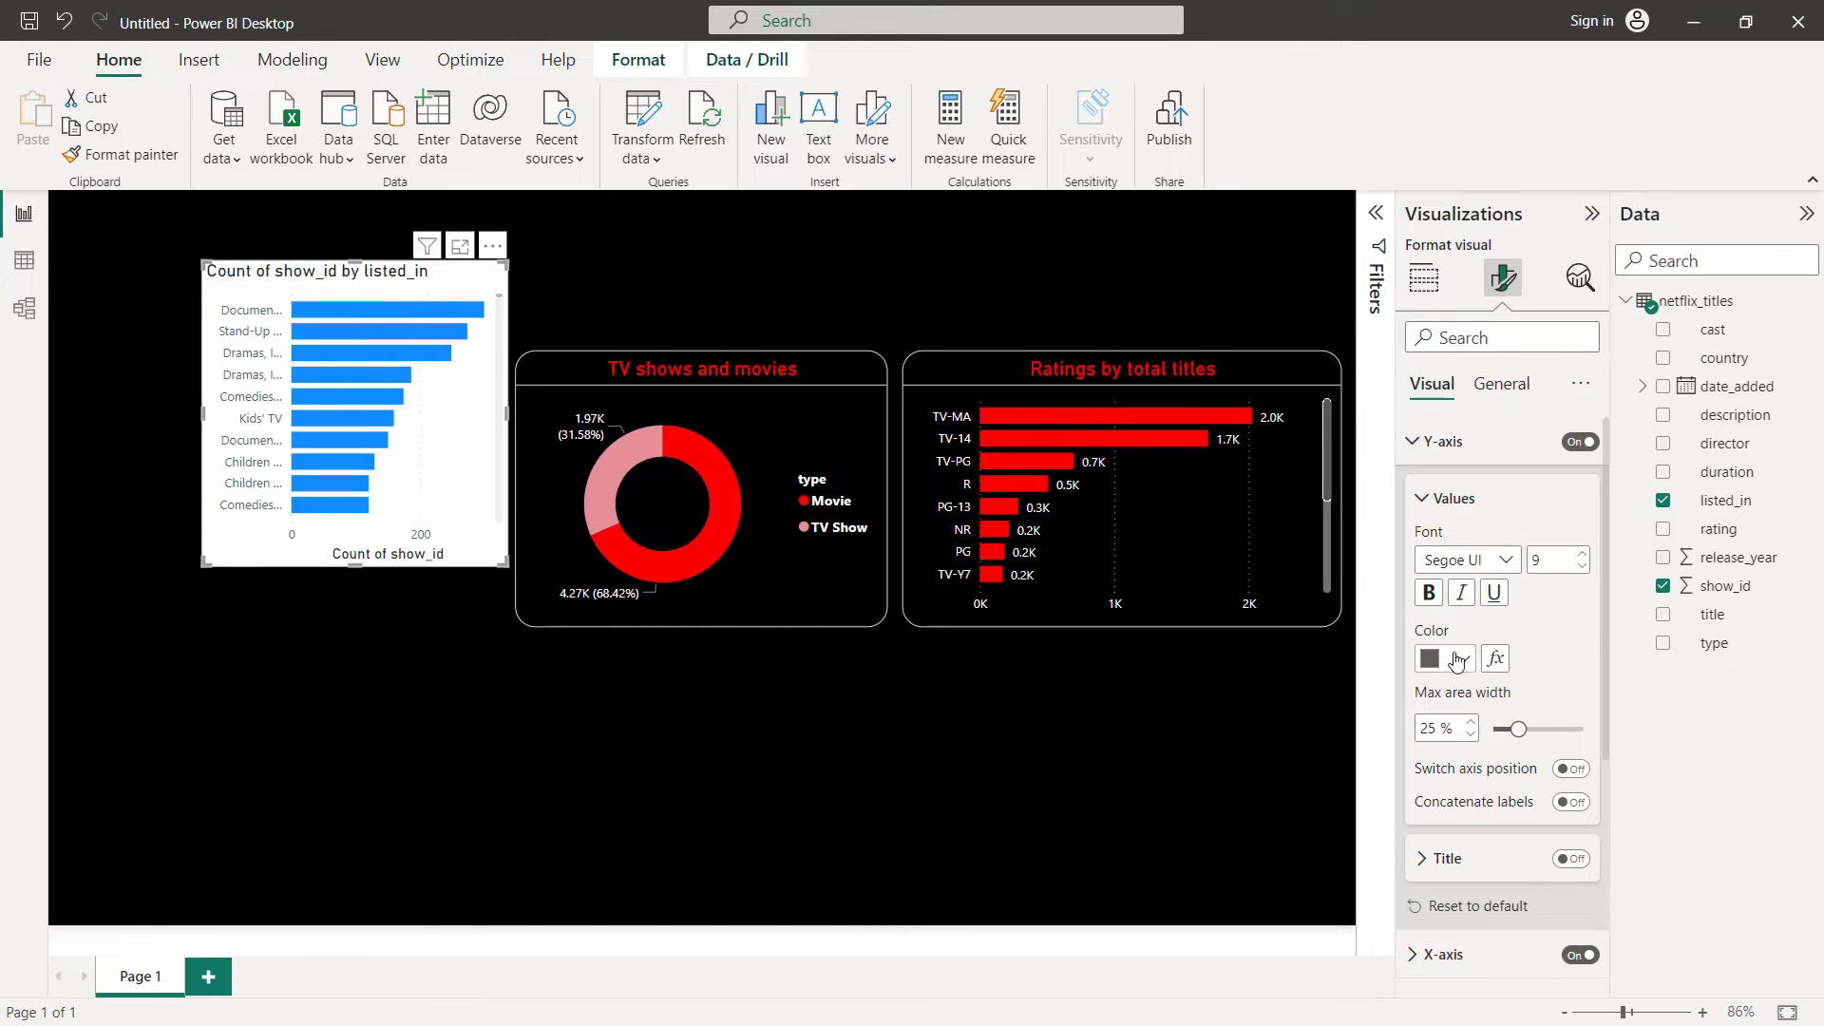
{"action": "left_click", "coordinate": [1462, 658]}
{"action": "left_click", "coordinate": [1445, 560]}
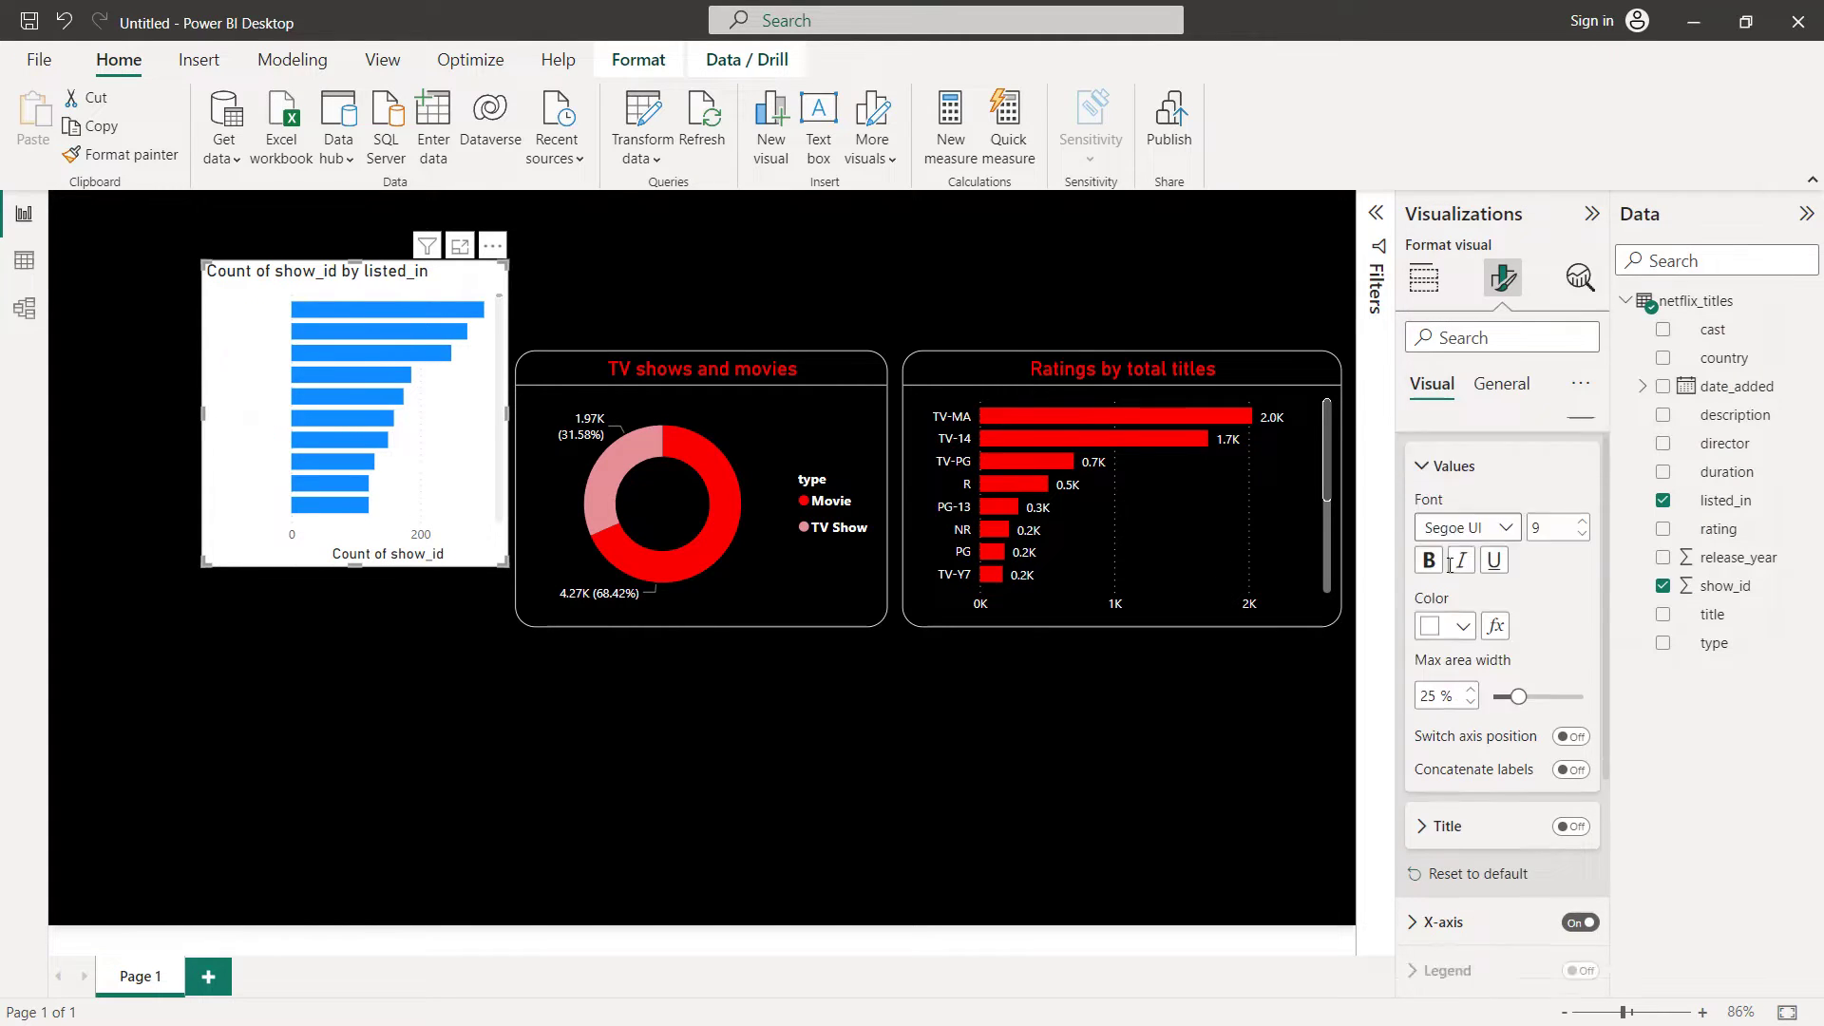
Turn off the listed_in chart's X-axis title and color the X-axis values white
{"action": "scroll", "coordinate": [1500, 665], "scroll_direction": "down", "scroll_amount": 4}
{"action": "left_click", "coordinate": [1481, 658]}
{"action": "scroll", "coordinate": [1538, 776], "scroll_direction": "down", "scroll_amount": 3}
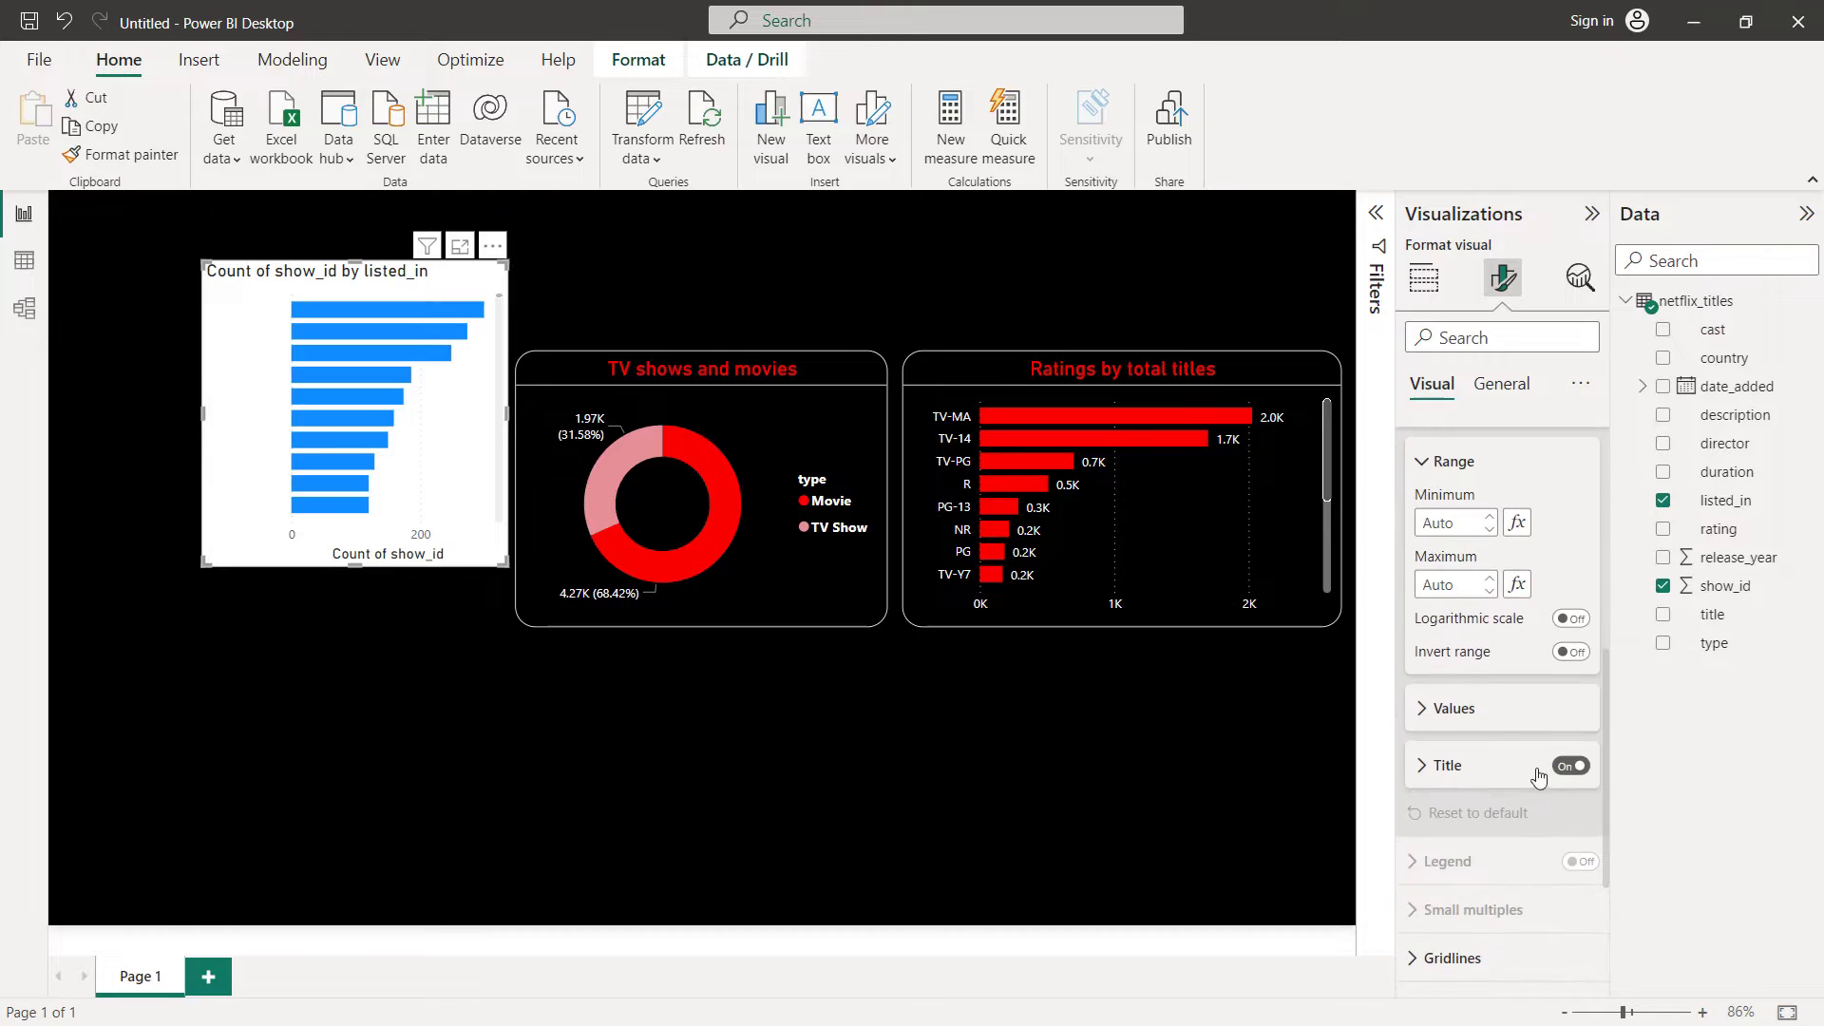
{"action": "left_click", "coordinate": [1568, 766]}
{"action": "left_click", "coordinate": [1479, 710]}
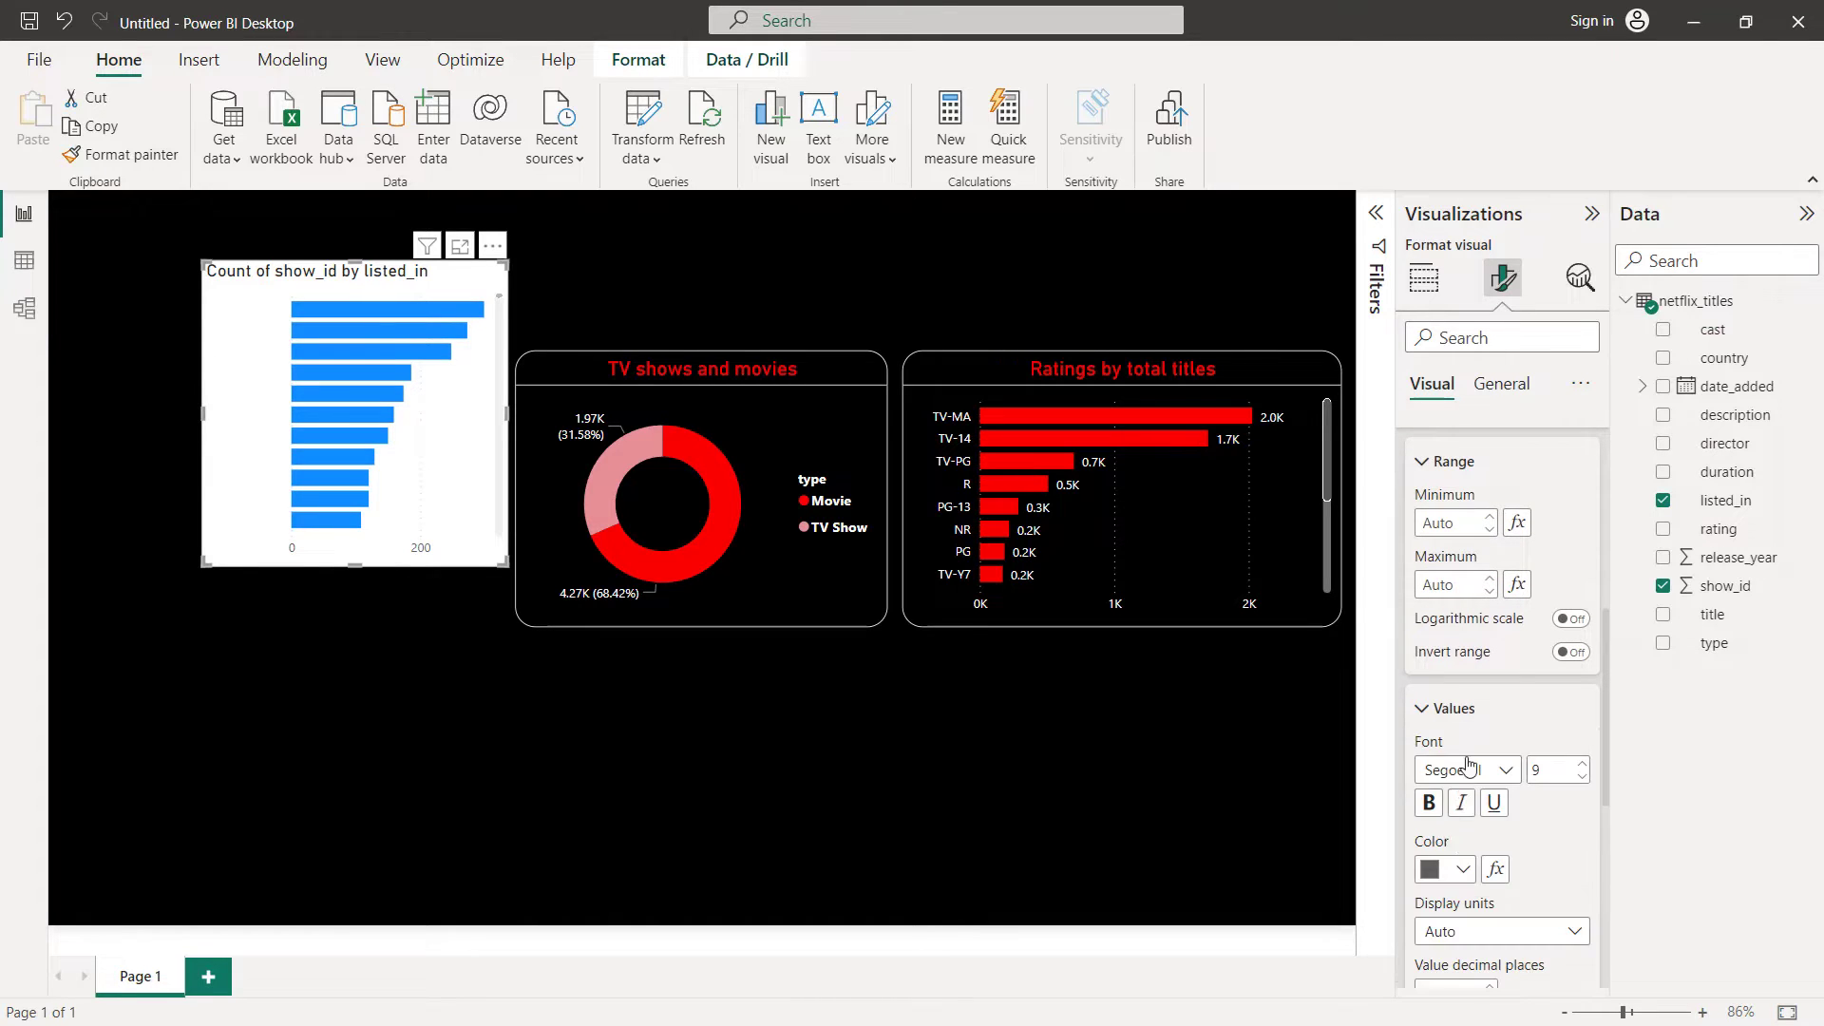
{"action": "left_click", "coordinate": [1464, 871]}
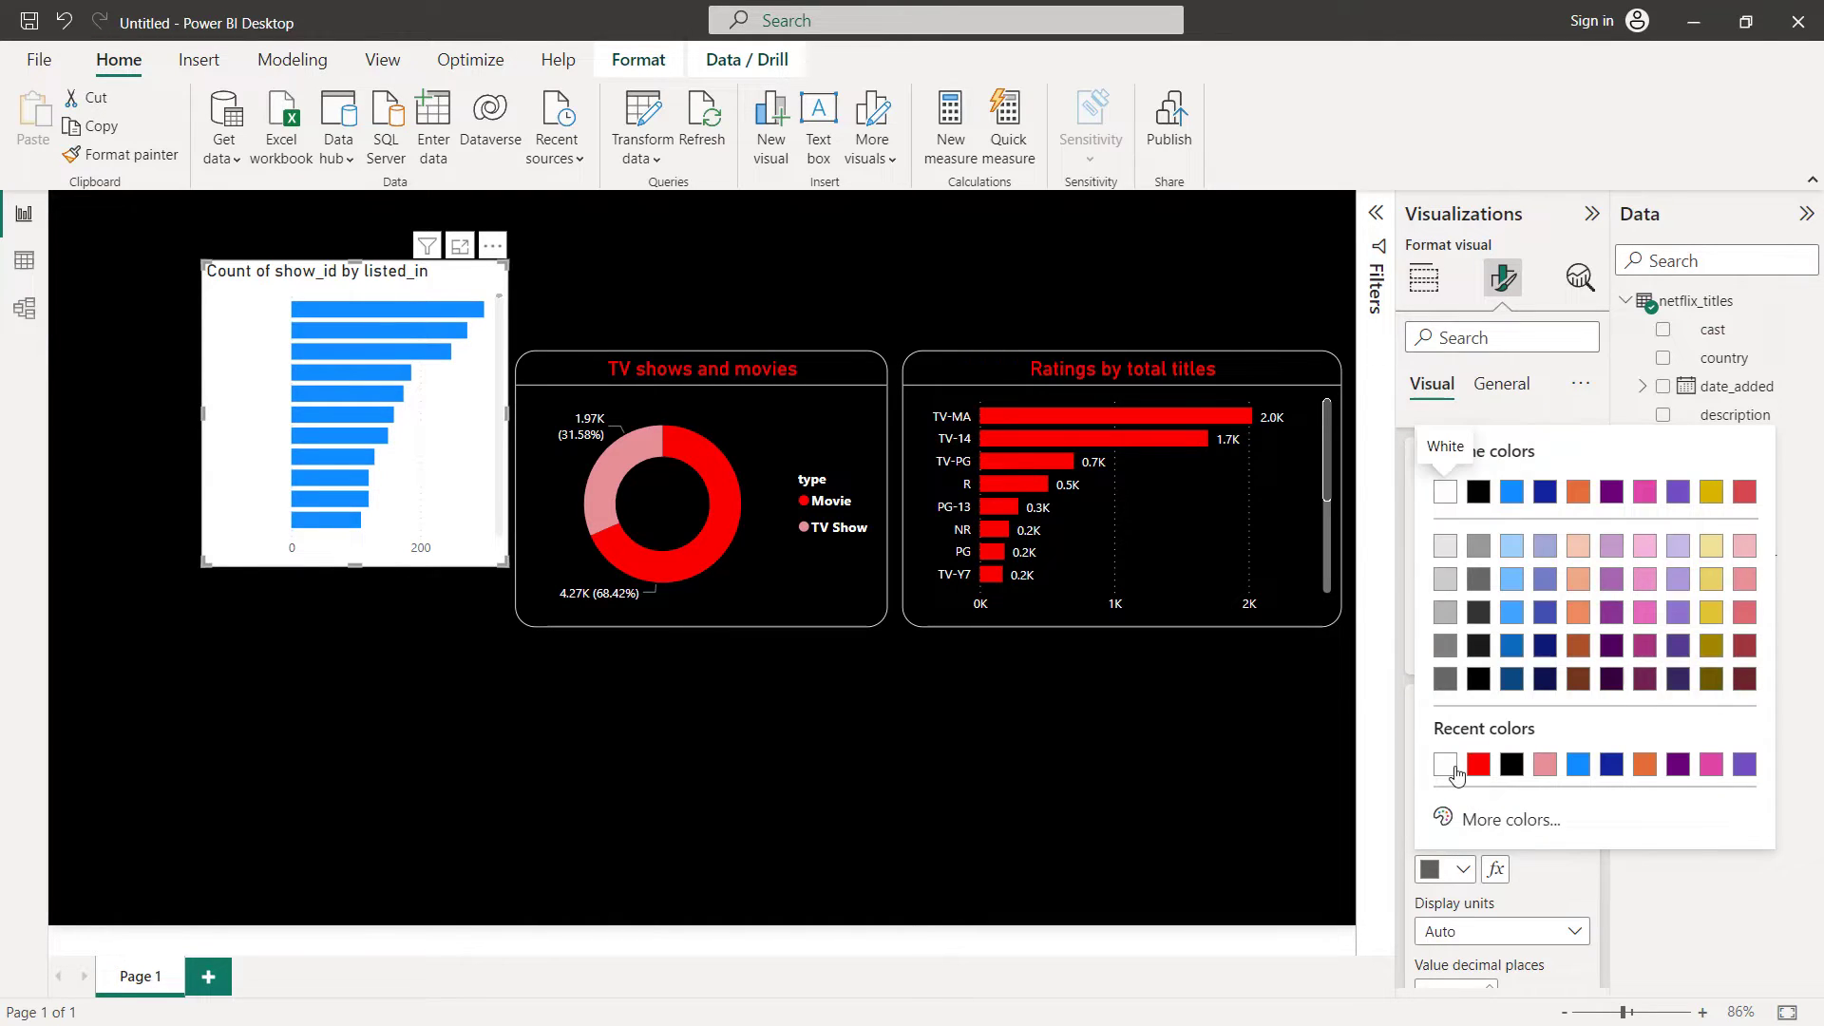
{"action": "left_click", "coordinate": [1445, 765]}
Set the background color of the listed_in bar chart to black
{"action": "scroll", "coordinate": [1482, 570], "scroll_direction": "up", "scroll_amount": 5}
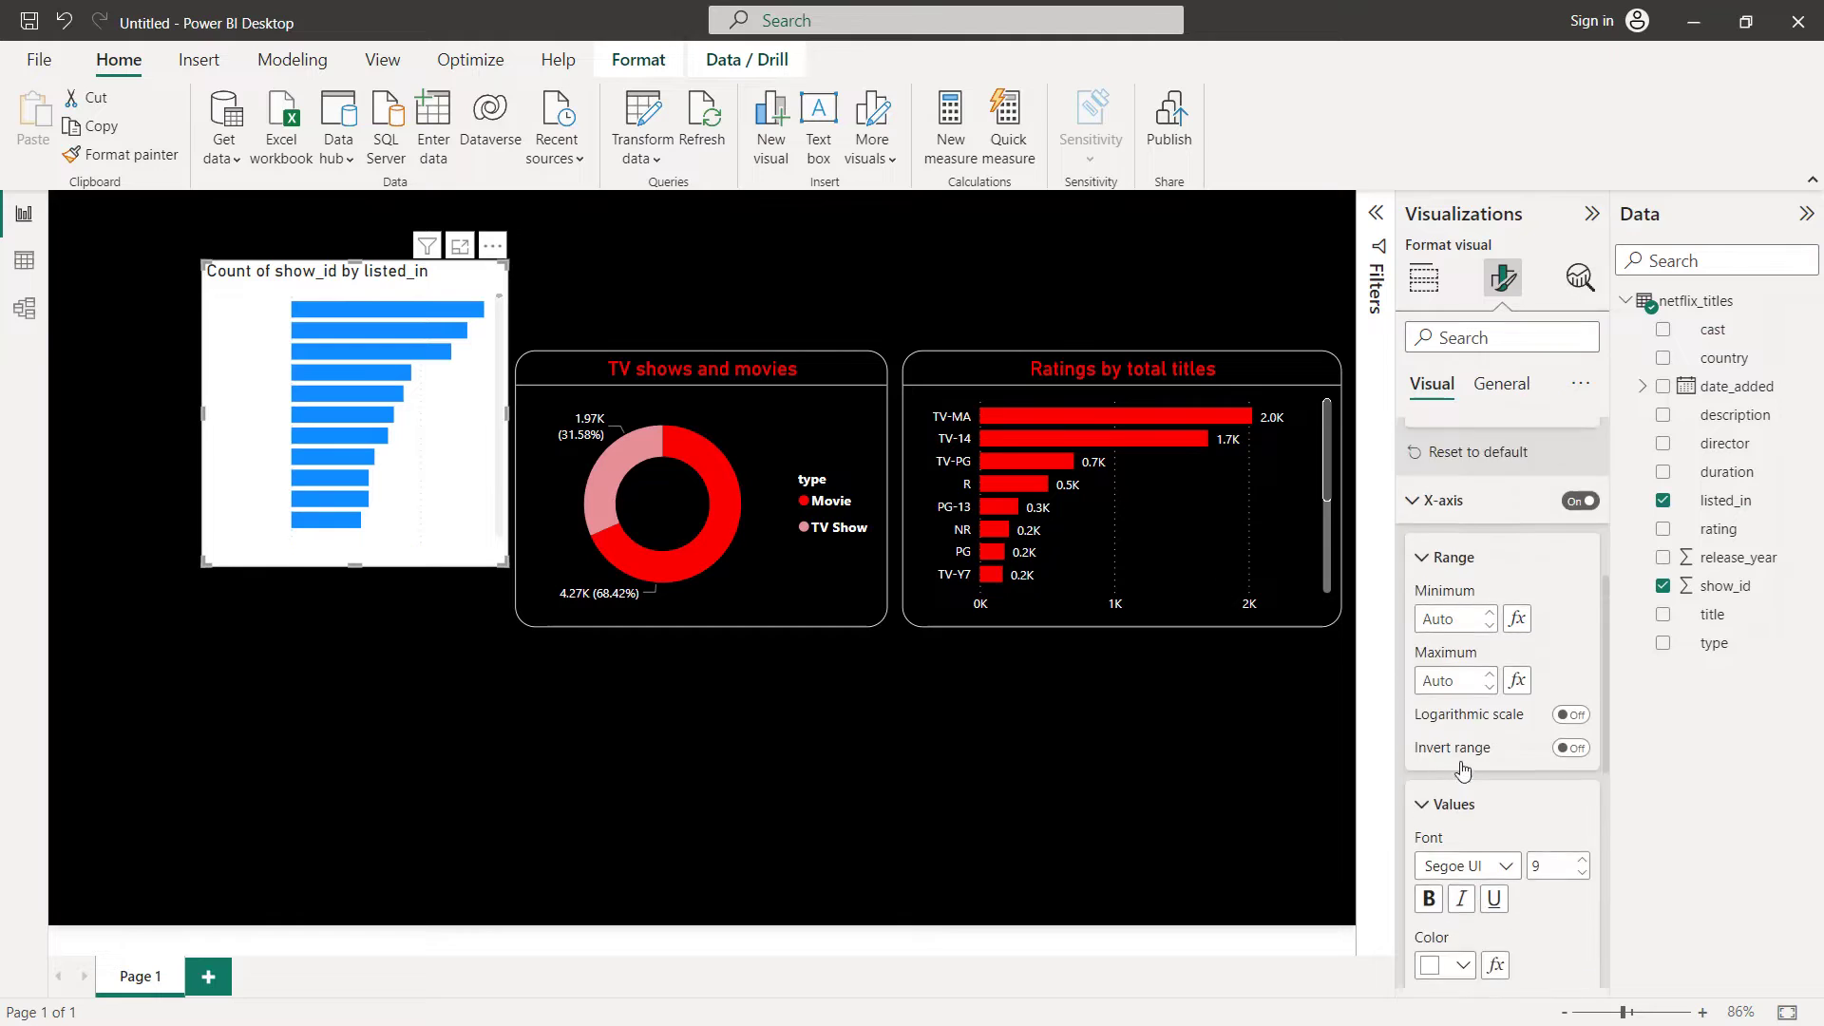
{"action": "left_click", "coordinate": [1477, 395]}
{"action": "left_click", "coordinate": [1464, 540]}
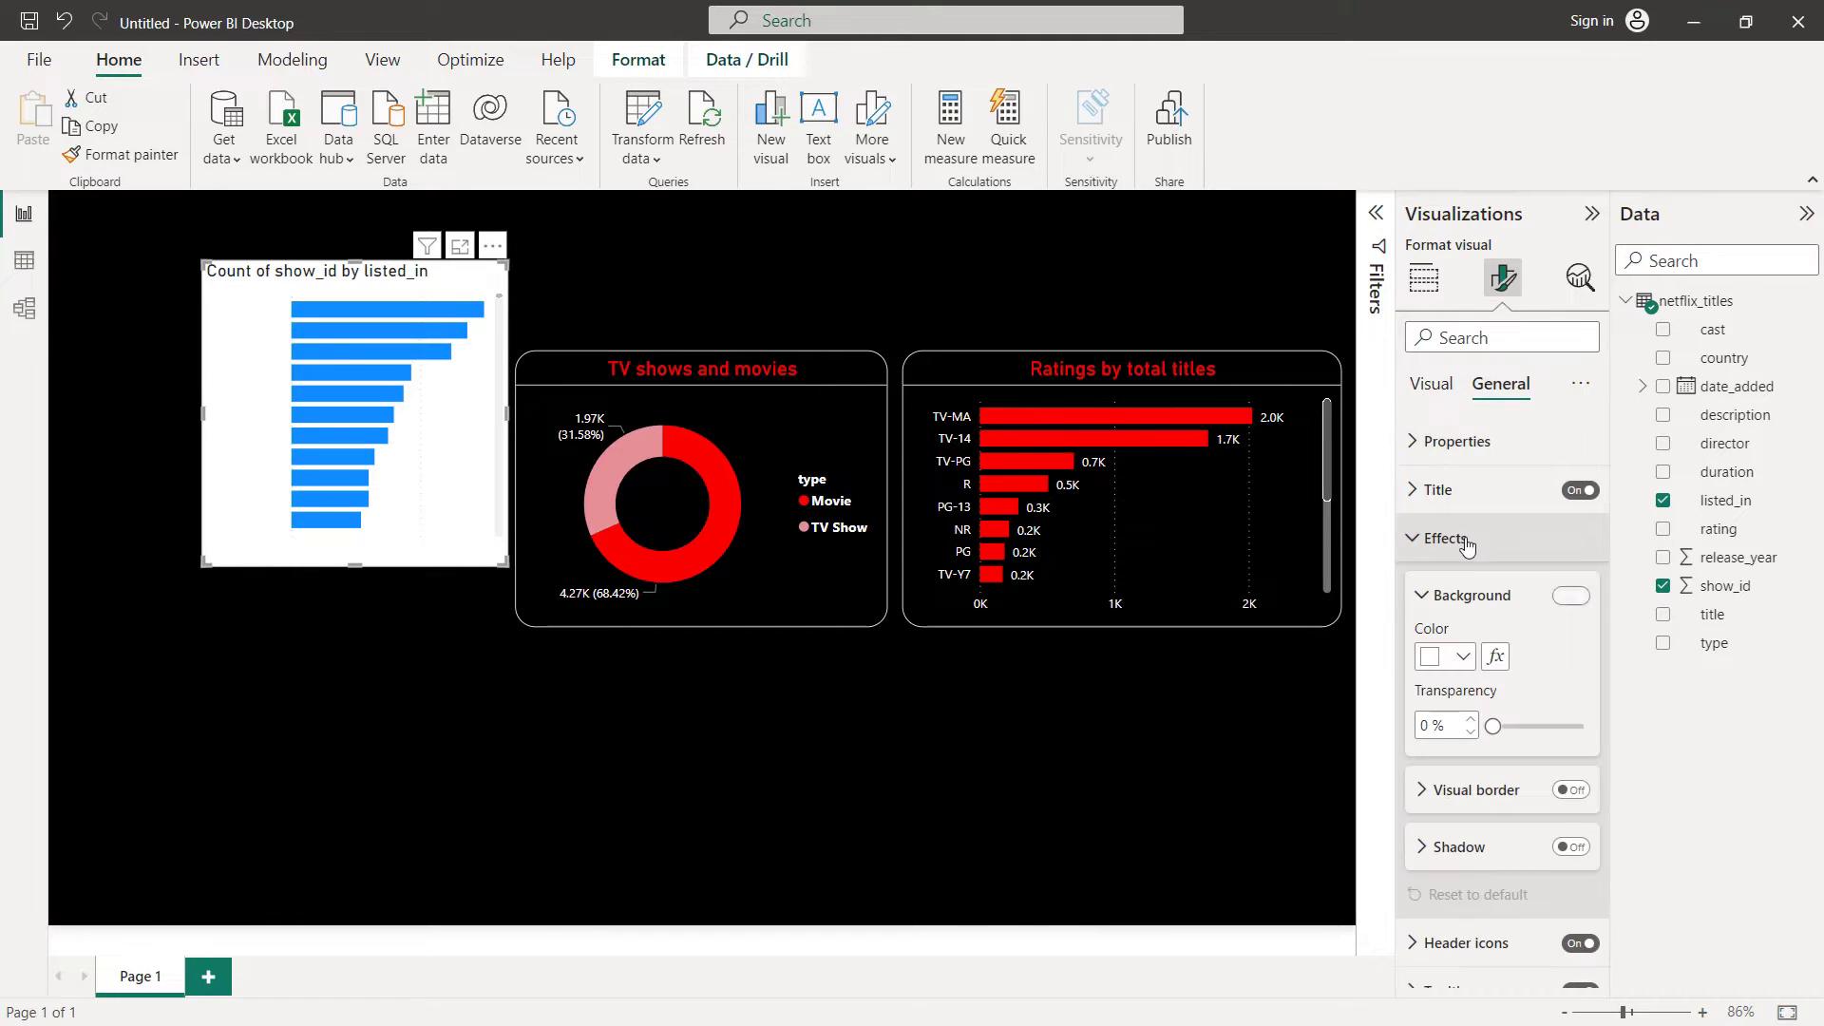
{"action": "left_click", "coordinate": [1472, 658]}
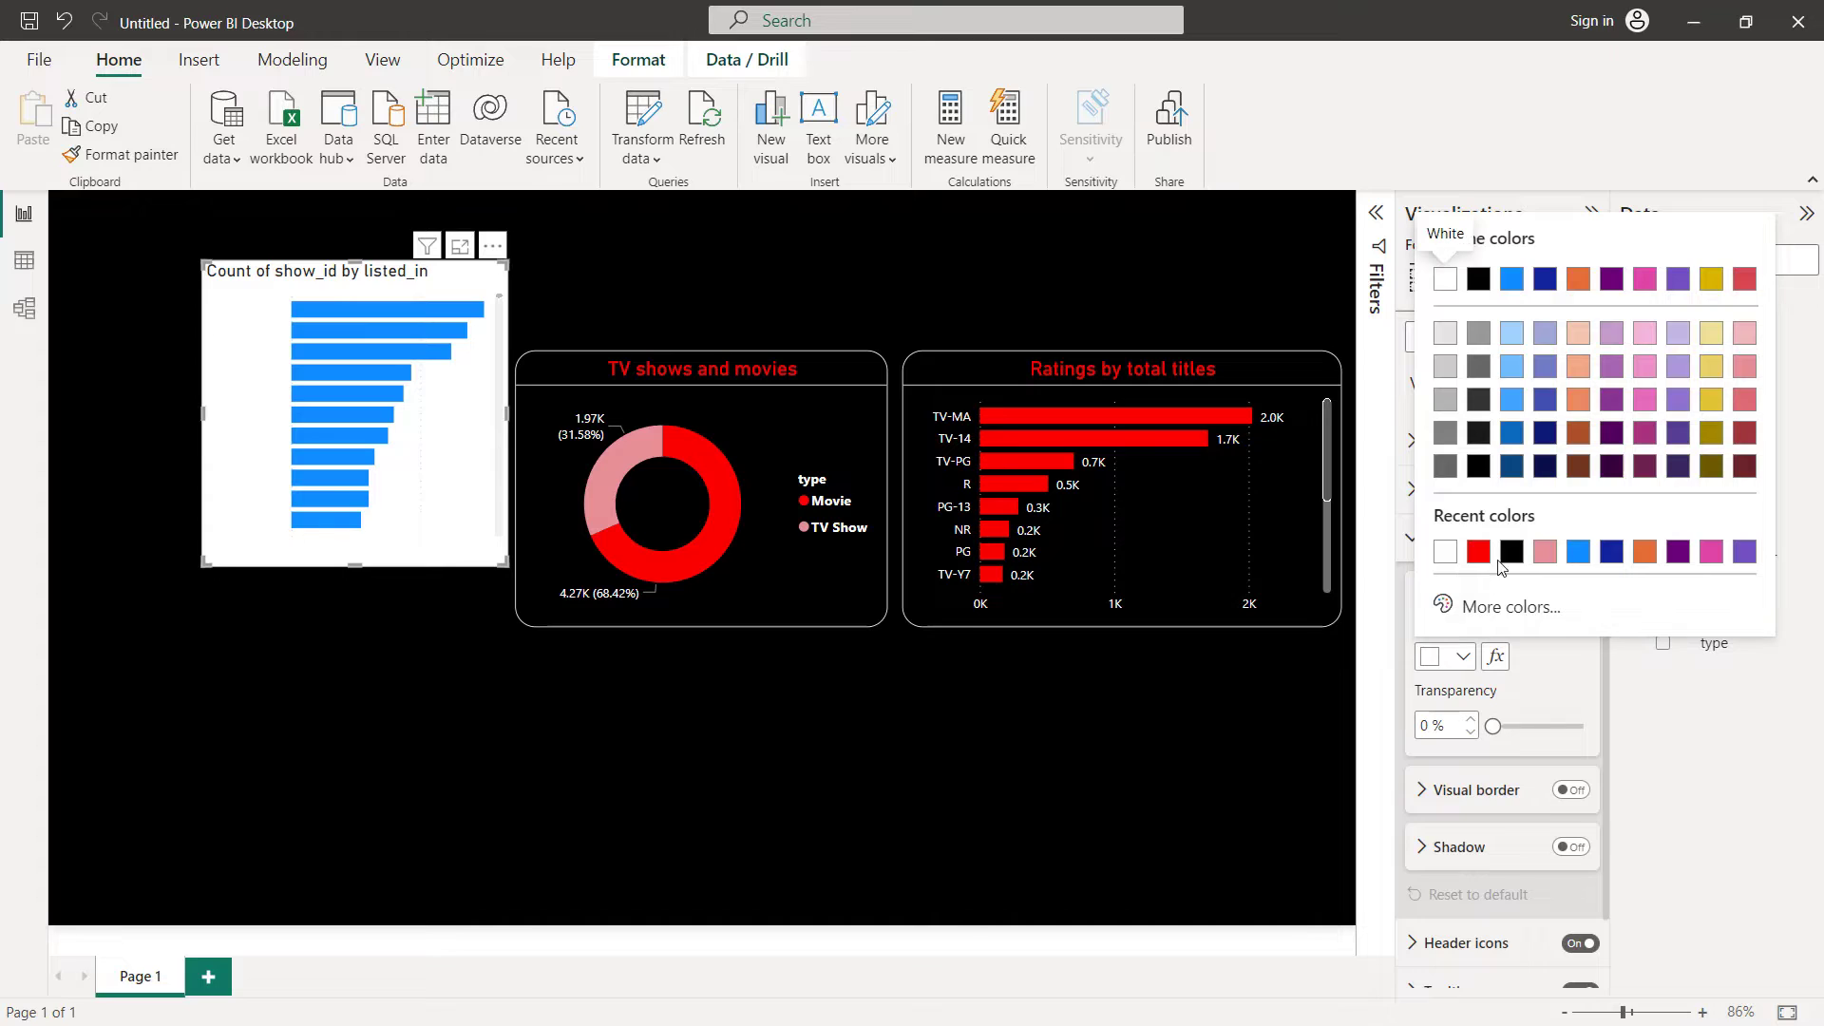
{"action": "left_click", "coordinate": [1514, 561]}
Turn on a white visual border with 20 px rounded corners for the listed_in bar chart
{"action": "scroll", "coordinate": [1518, 630], "scroll_direction": "down", "scroll_amount": 1}
{"action": "left_click", "coordinate": [1570, 713]}
{"action": "scroll", "coordinate": [1463, 656], "scroll_direction": "down", "scroll_amount": 2}
{"action": "left_click", "coordinate": [1461, 638]}
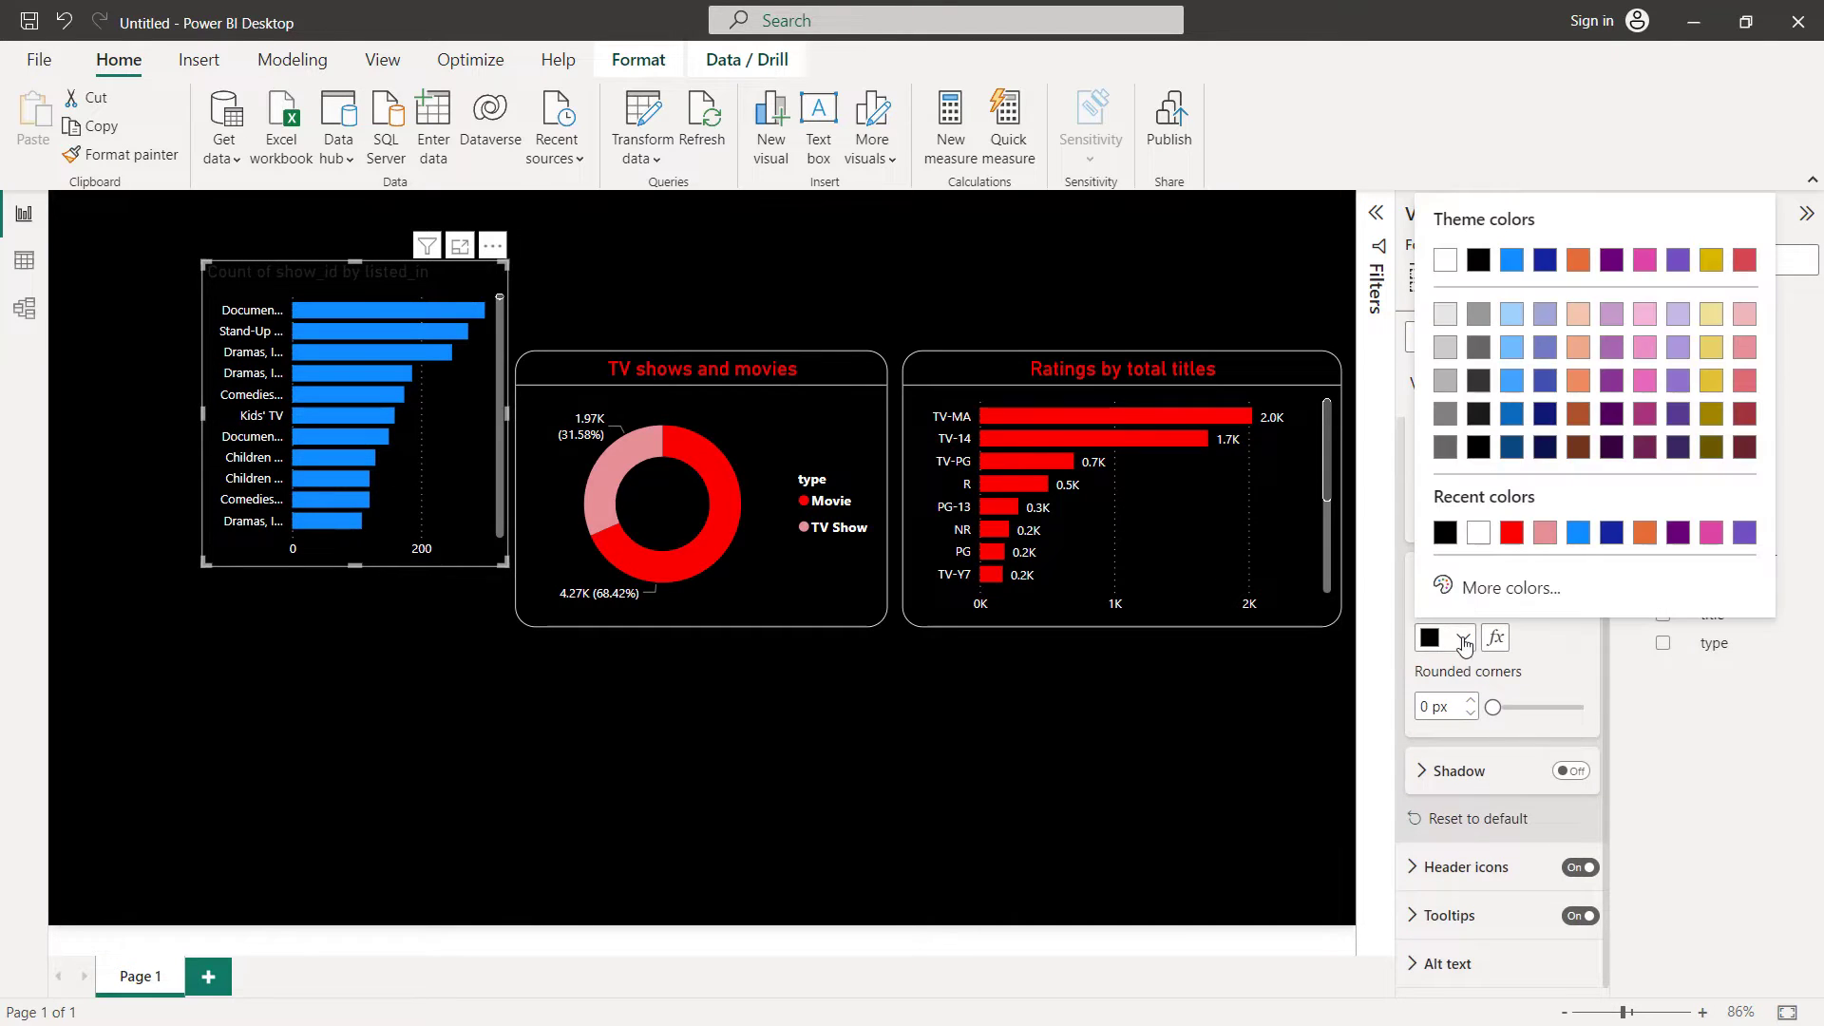
{"action": "left_click", "coordinate": [1477, 537]}
{"action": "type", "text": "20"}
Change the listed_in bar chart's title text to "Gneres by total titles"
{"action": "scroll", "coordinate": [1548, 653], "scroll_direction": "up", "scroll_amount": 3}
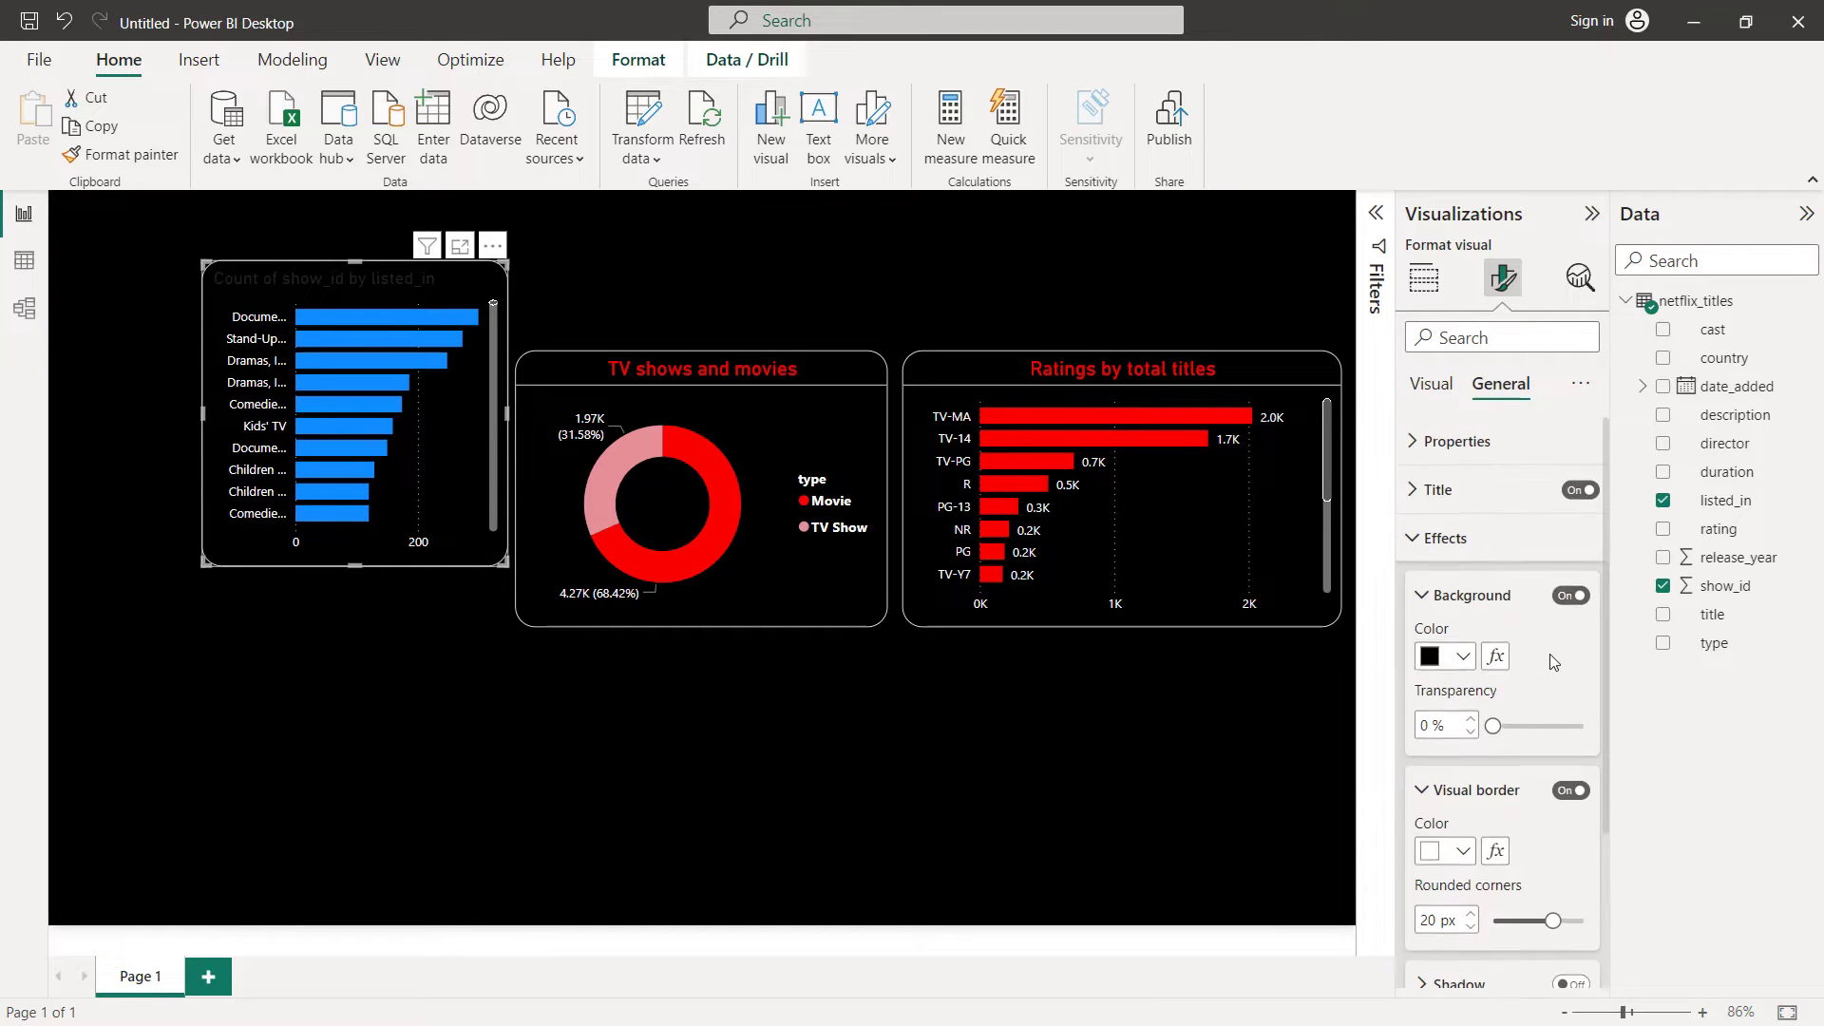
{"action": "left_click", "coordinate": [1475, 489]}
{"action": "triple_click", "coordinate": [1476, 607]}
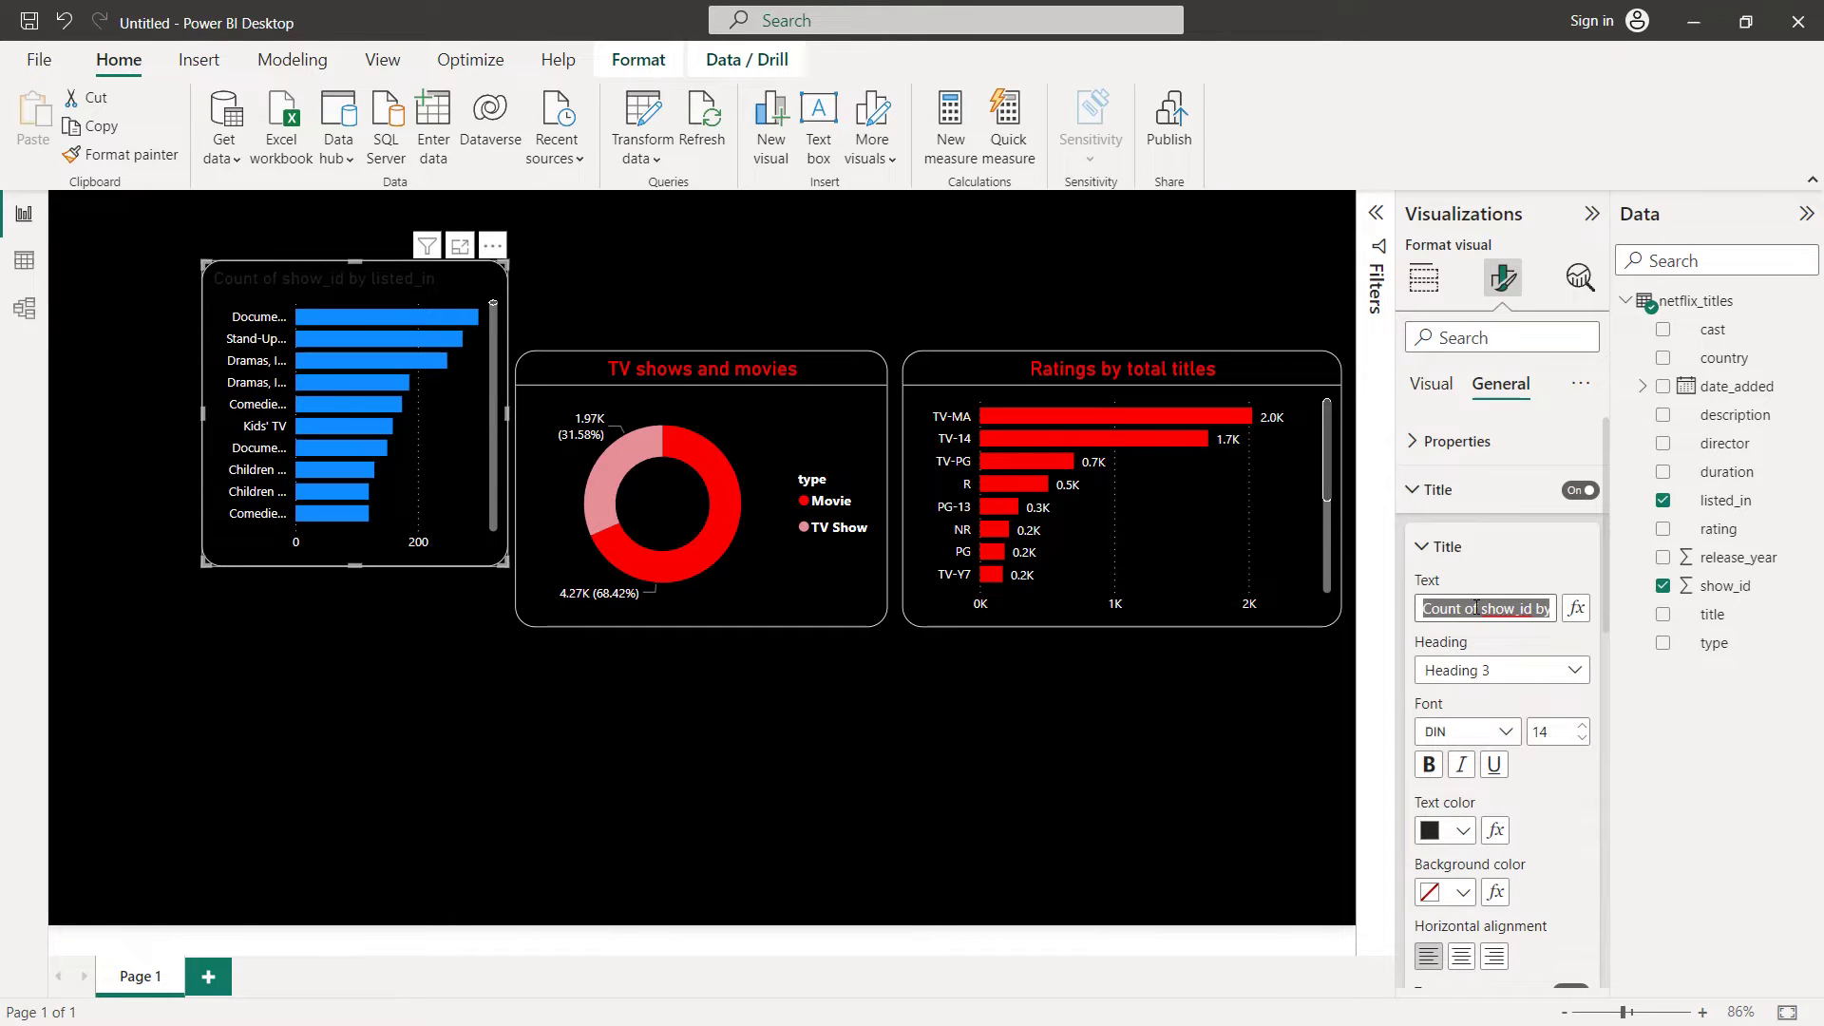
{"action": "type", "text": "Gneres b"}
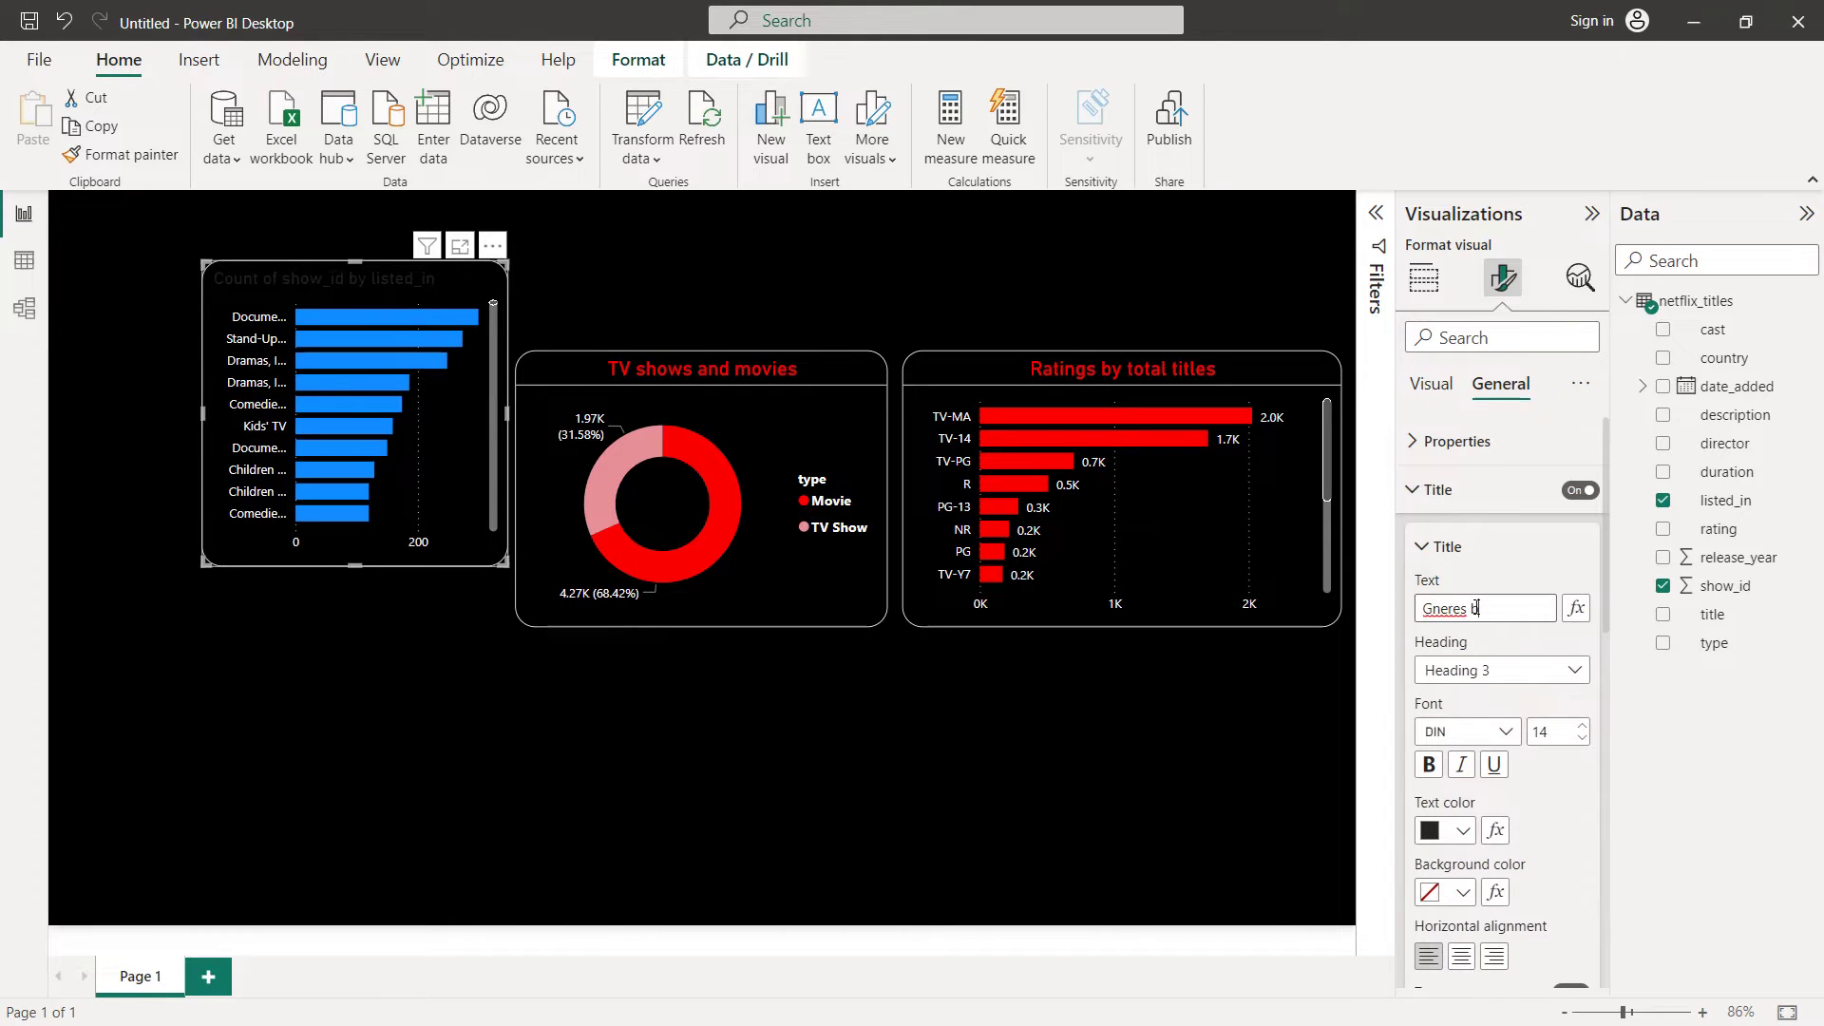
{"action": "type", "text": "y total titles"}
Format the listed_in bar chart's title in red at font size 16 with centered alignment
{"action": "left_click", "coordinate": [1582, 724]}
{"action": "left_click", "coordinate": [1583, 724]}
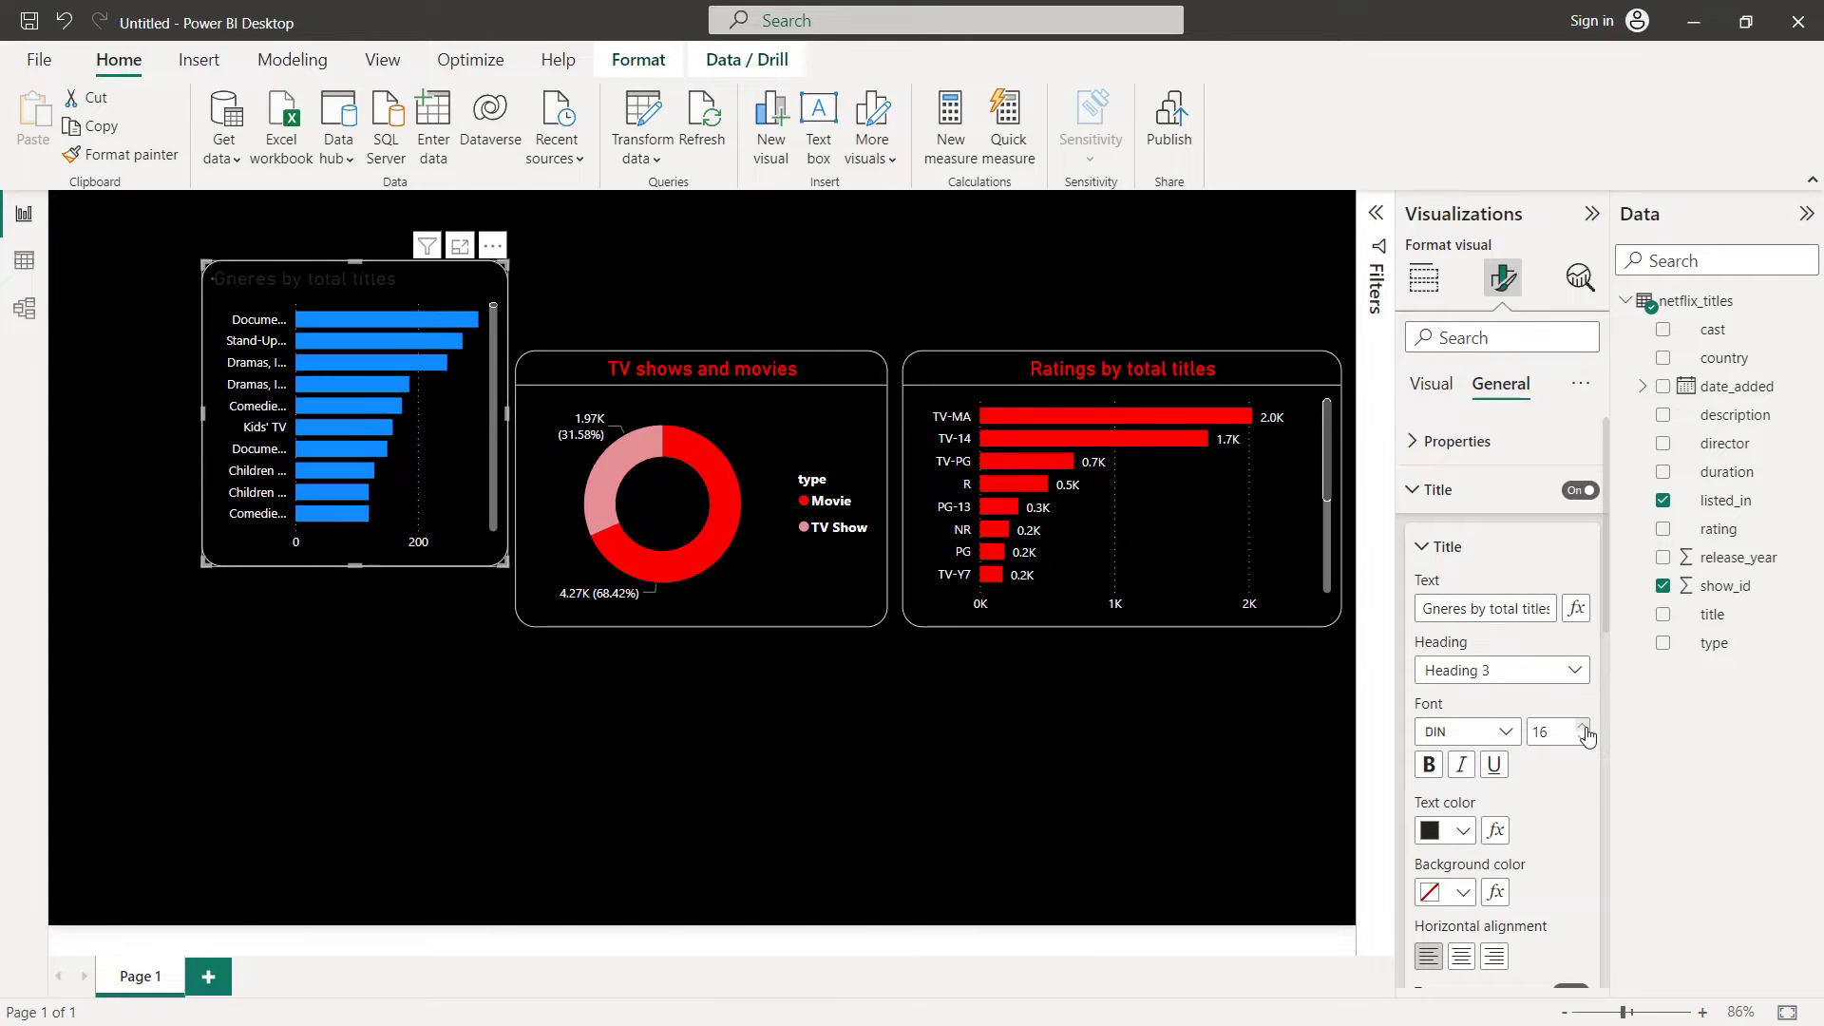
{"action": "left_click", "coordinate": [1461, 832]}
{"action": "left_click", "coordinate": [1511, 727]}
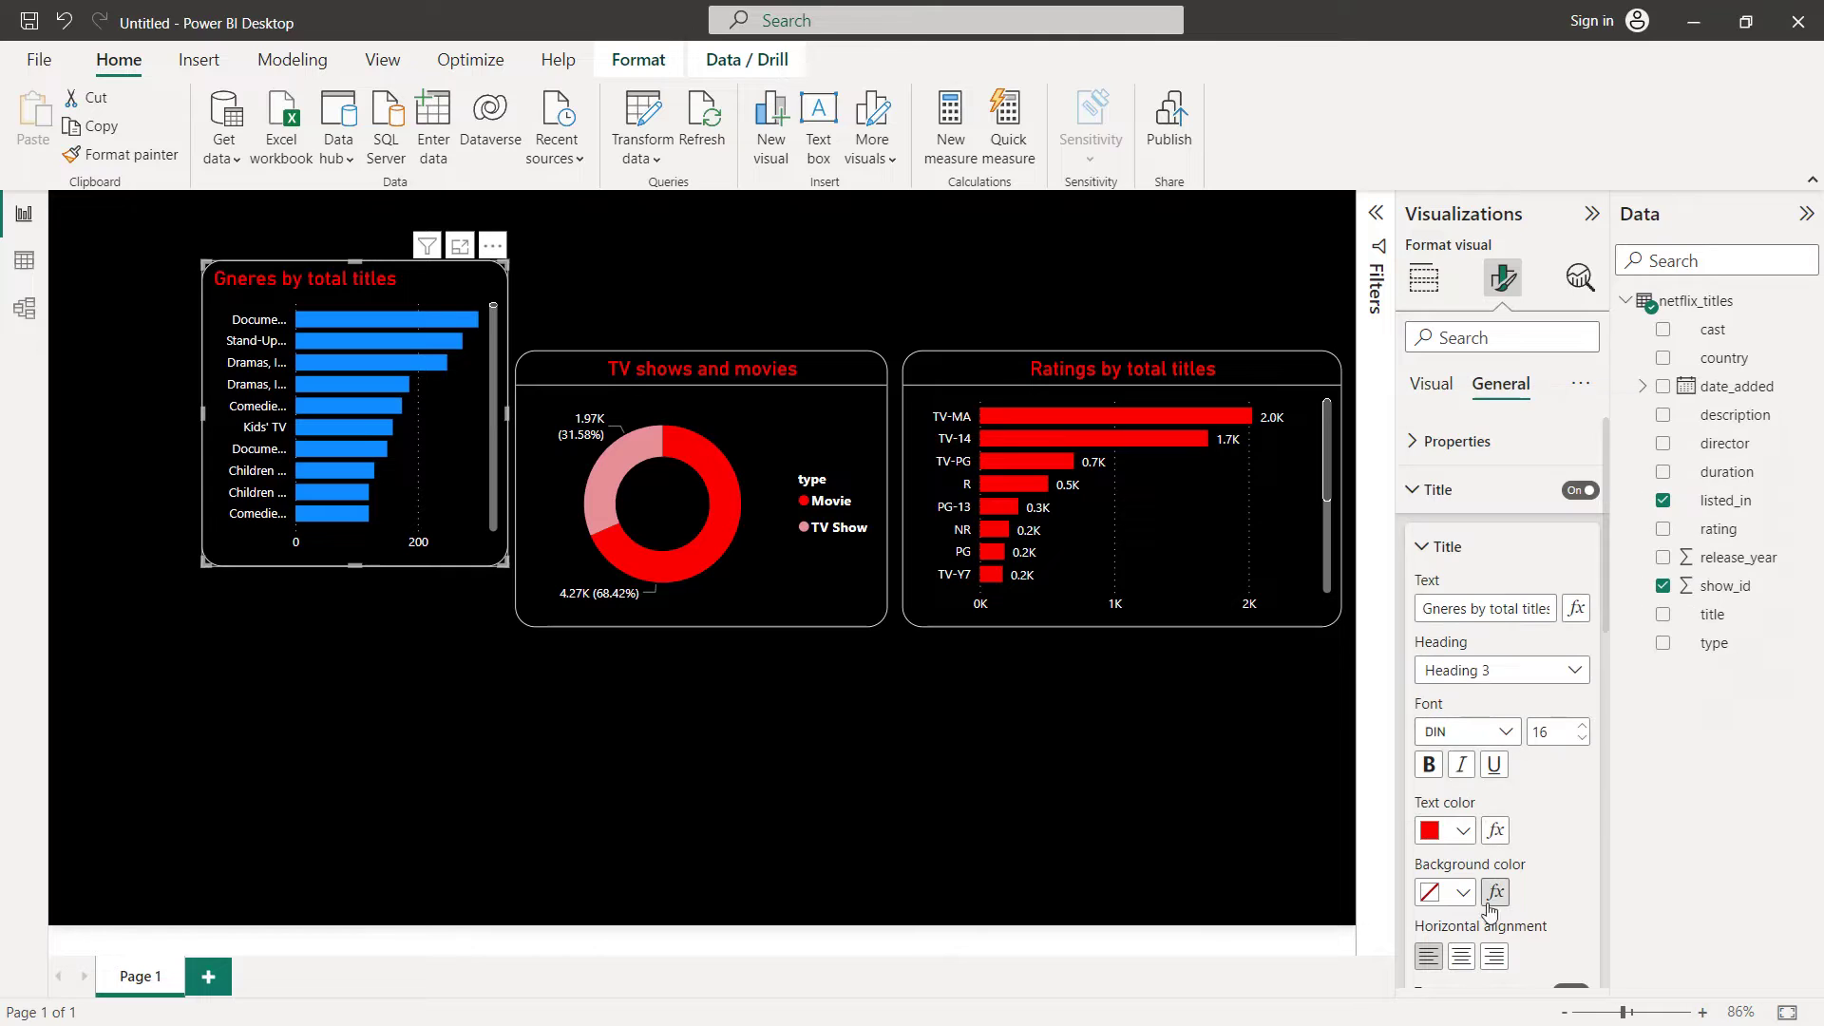
{"action": "scroll", "coordinate": [1554, 853], "scroll_direction": "down", "scroll_amount": 2}
{"action": "scroll", "coordinate": [1554, 853], "scroll_direction": "down", "scroll_amount": 4}
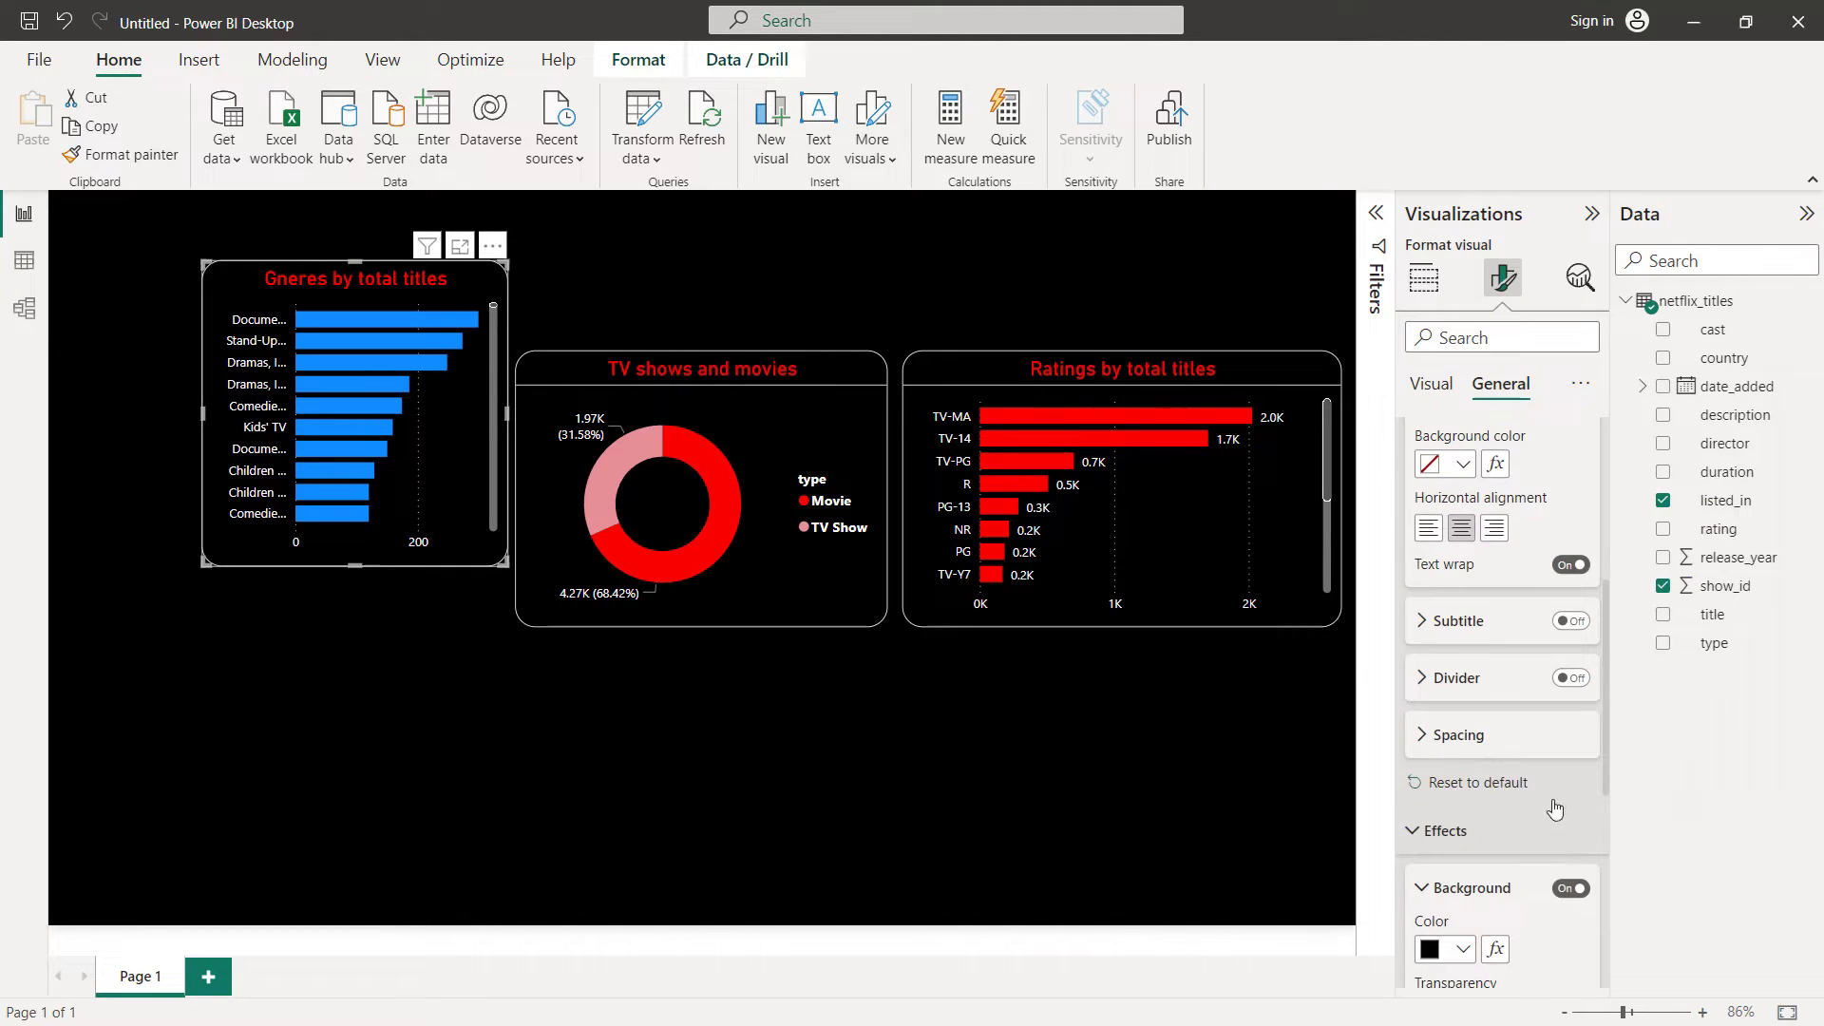
Turn on the divider below the listed_in bar chart's title and color it white
{"action": "left_click", "coordinate": [1572, 679]}
{"action": "left_click", "coordinate": [1500, 690]}
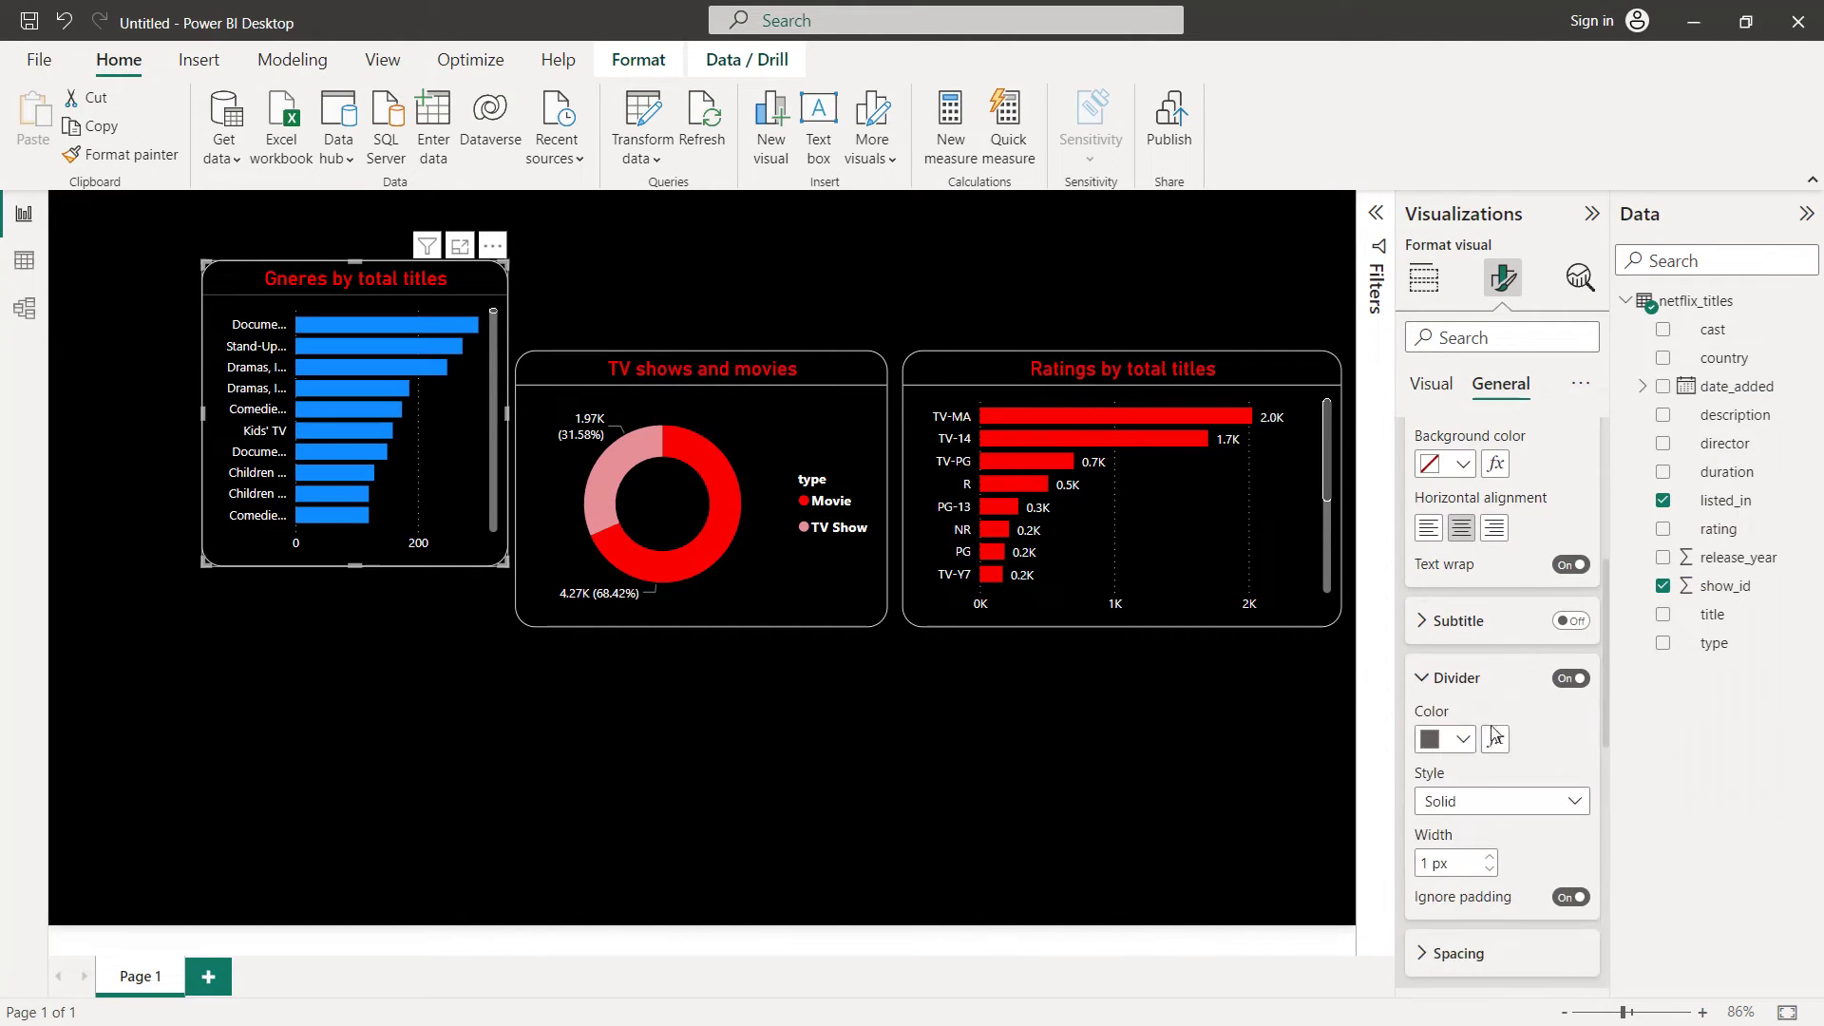
{"action": "left_click", "coordinate": [1465, 741]}
{"action": "left_click", "coordinate": [1479, 634]}
{"action": "scroll", "coordinate": [1485, 644], "scroll_direction": "down", "scroll_amount": 2}
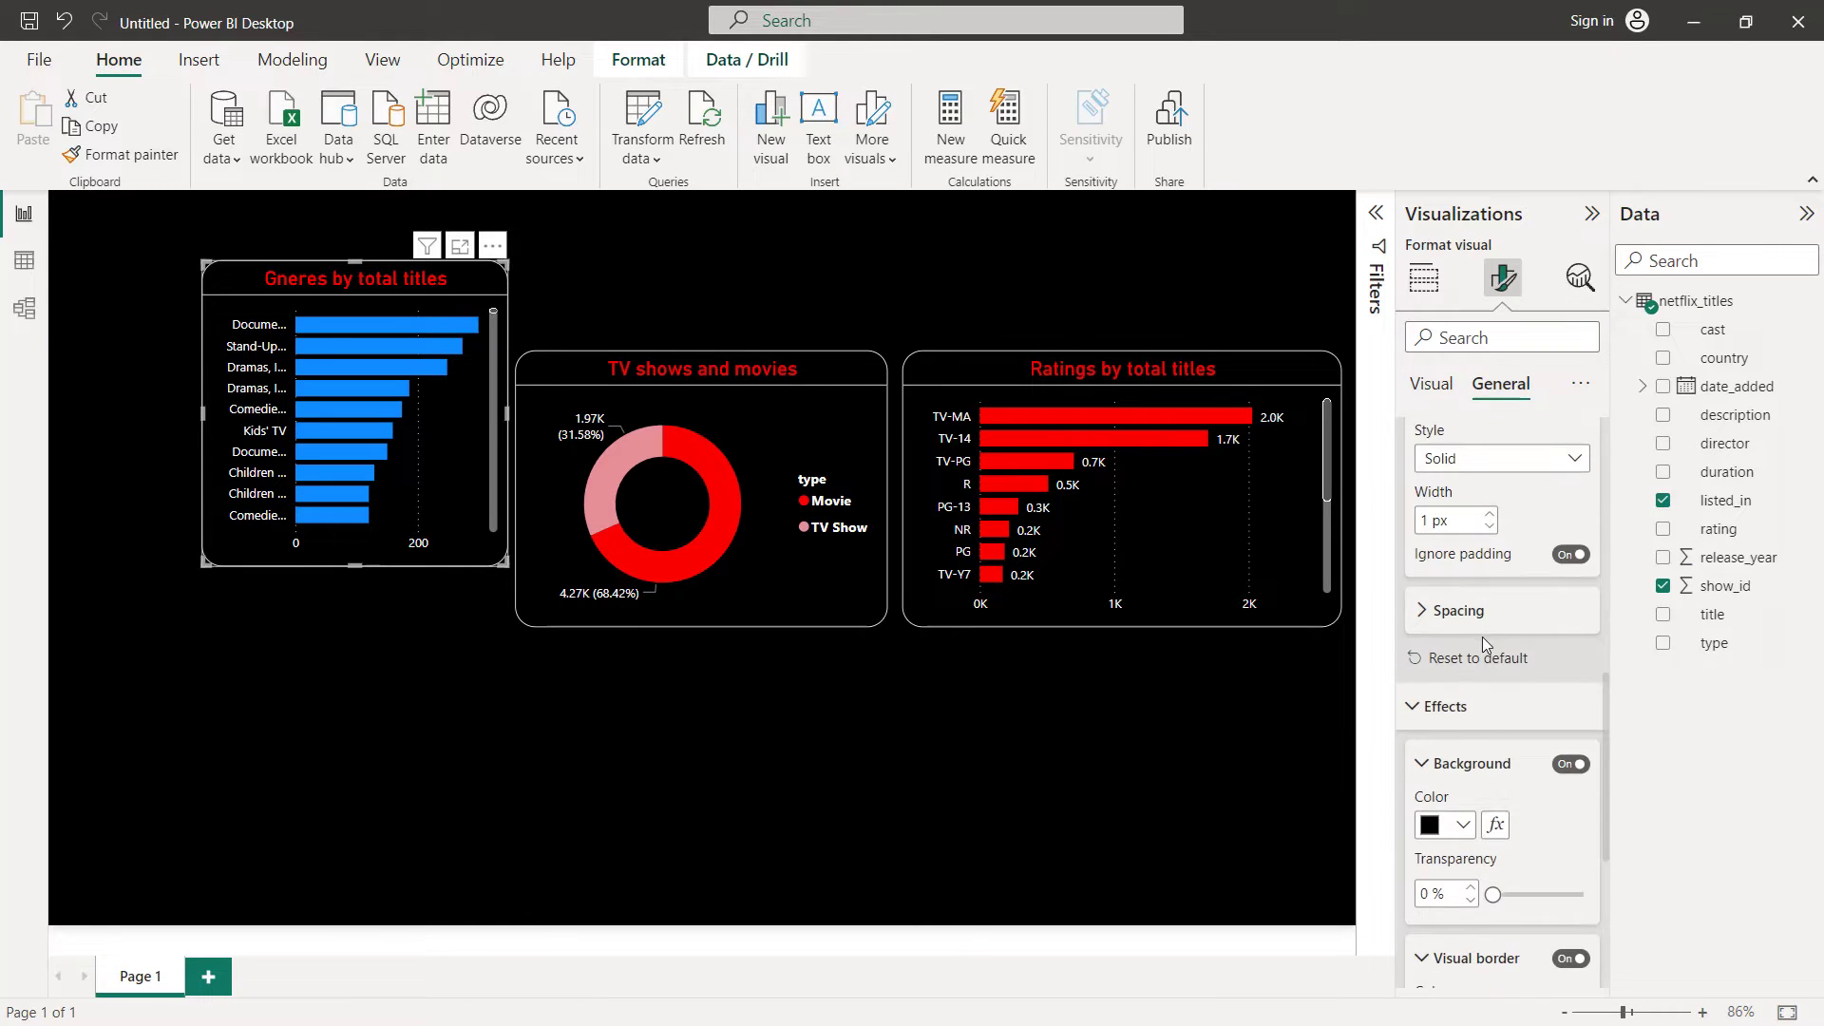
{"action": "scroll", "coordinate": [1485, 655], "scroll_direction": "down", "scroll_amount": 4}
{"action": "scroll", "coordinate": [1486, 676], "scroll_direction": "up", "scroll_amount": 4}
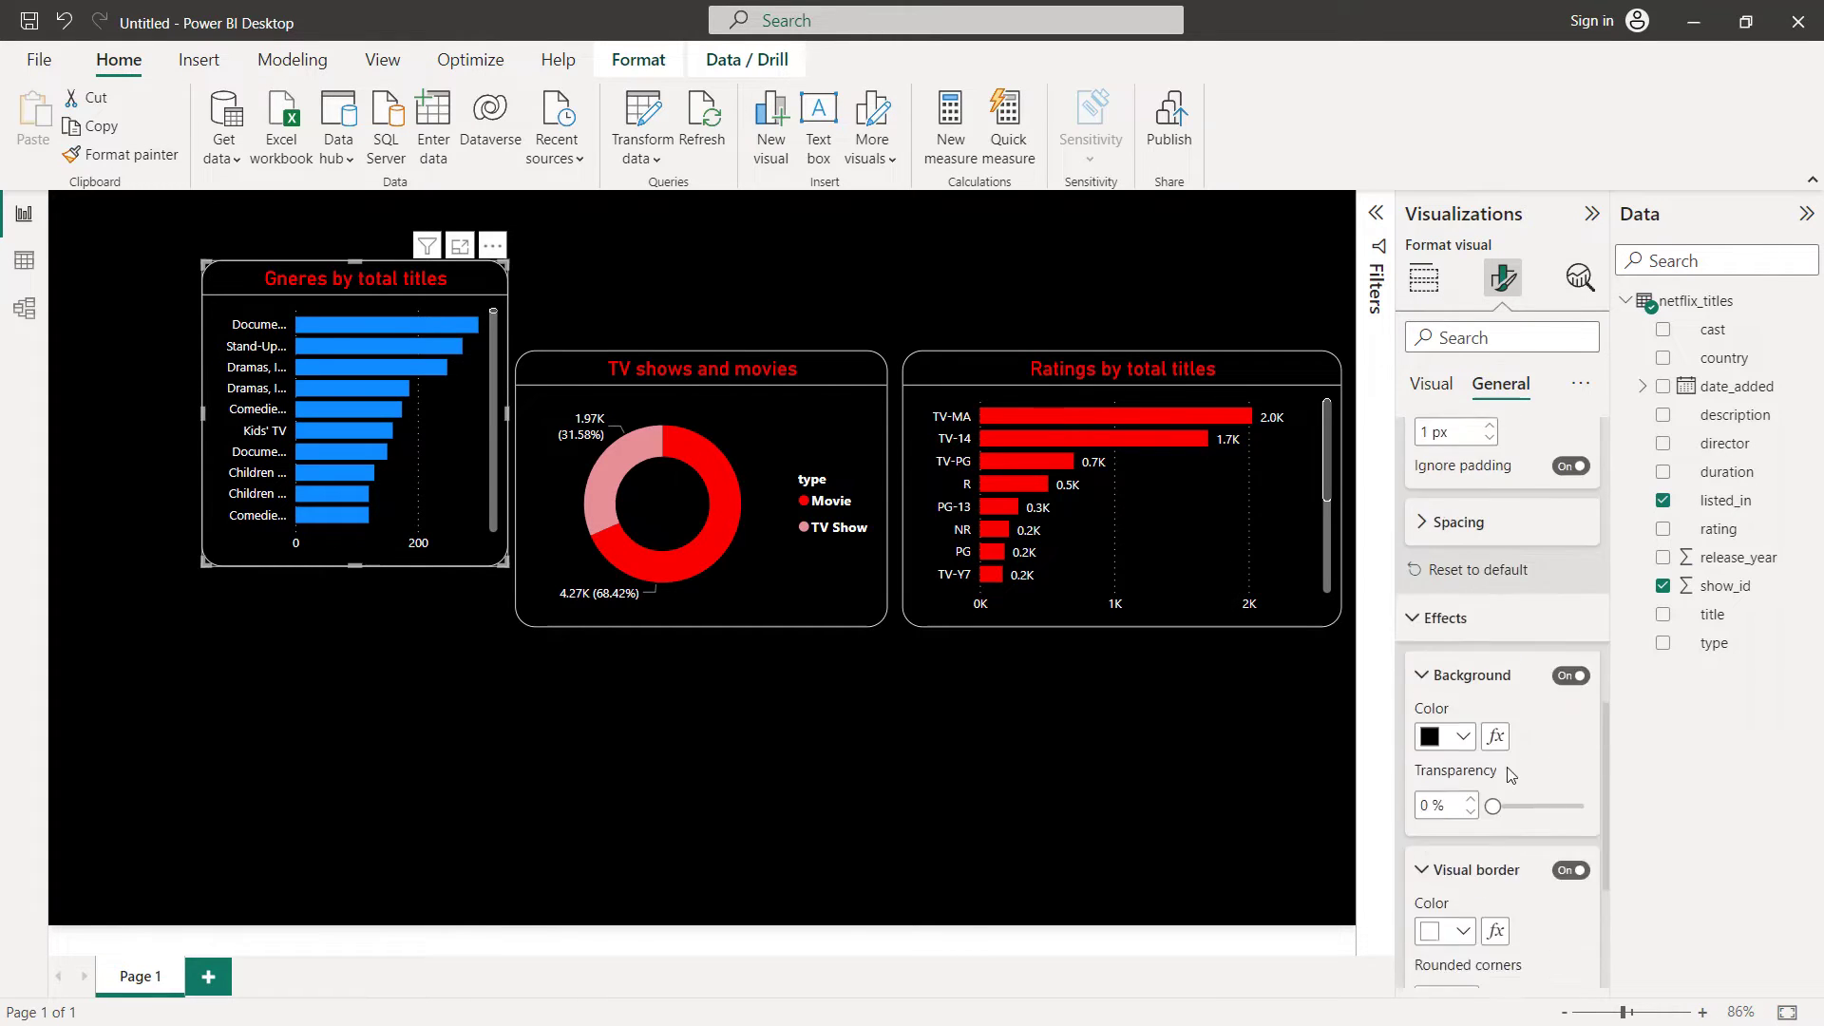
Change the default bar color of the "Gneres by total titles" chart to red
{"action": "left_click", "coordinate": [1429, 384]}
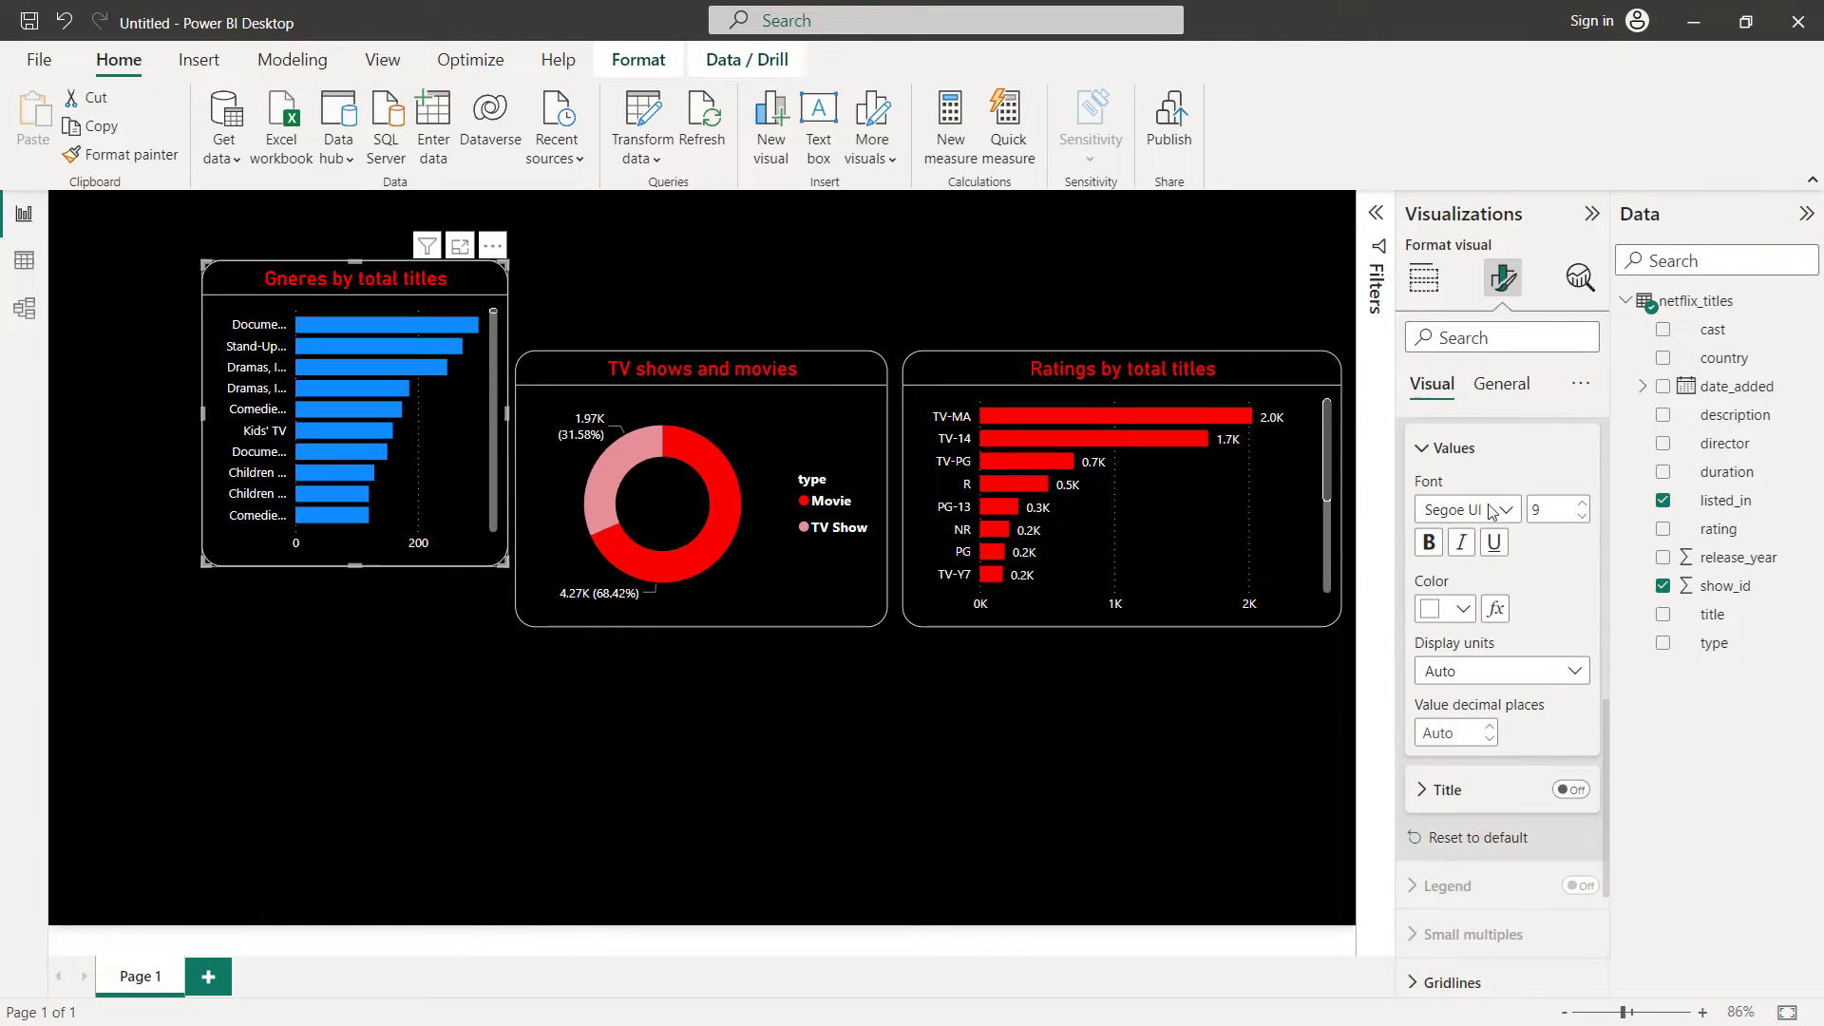
{"action": "scroll", "coordinate": [1489, 665], "scroll_direction": "down", "scroll_amount": 3}
{"action": "left_click", "coordinate": [1472, 820]}
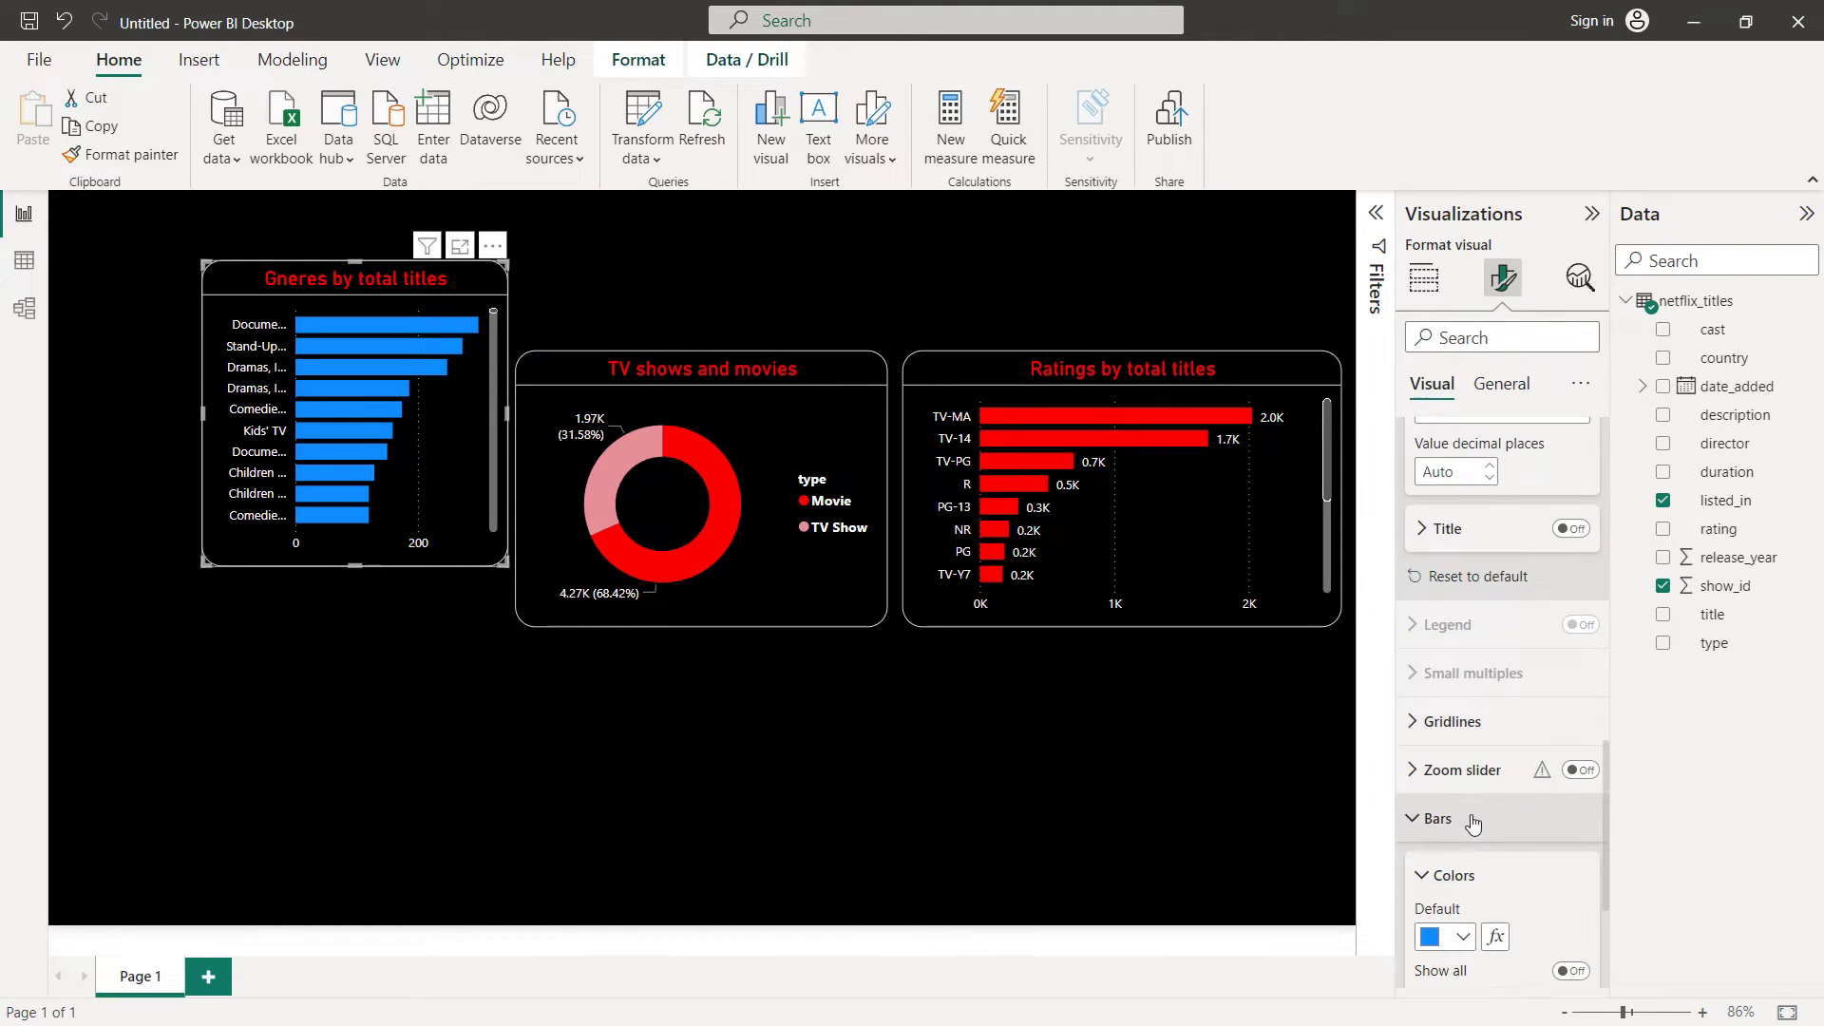
{"action": "scroll", "coordinate": [1471, 827], "scroll_direction": "down", "scroll_amount": 3}
{"action": "left_click", "coordinate": [1454, 680]}
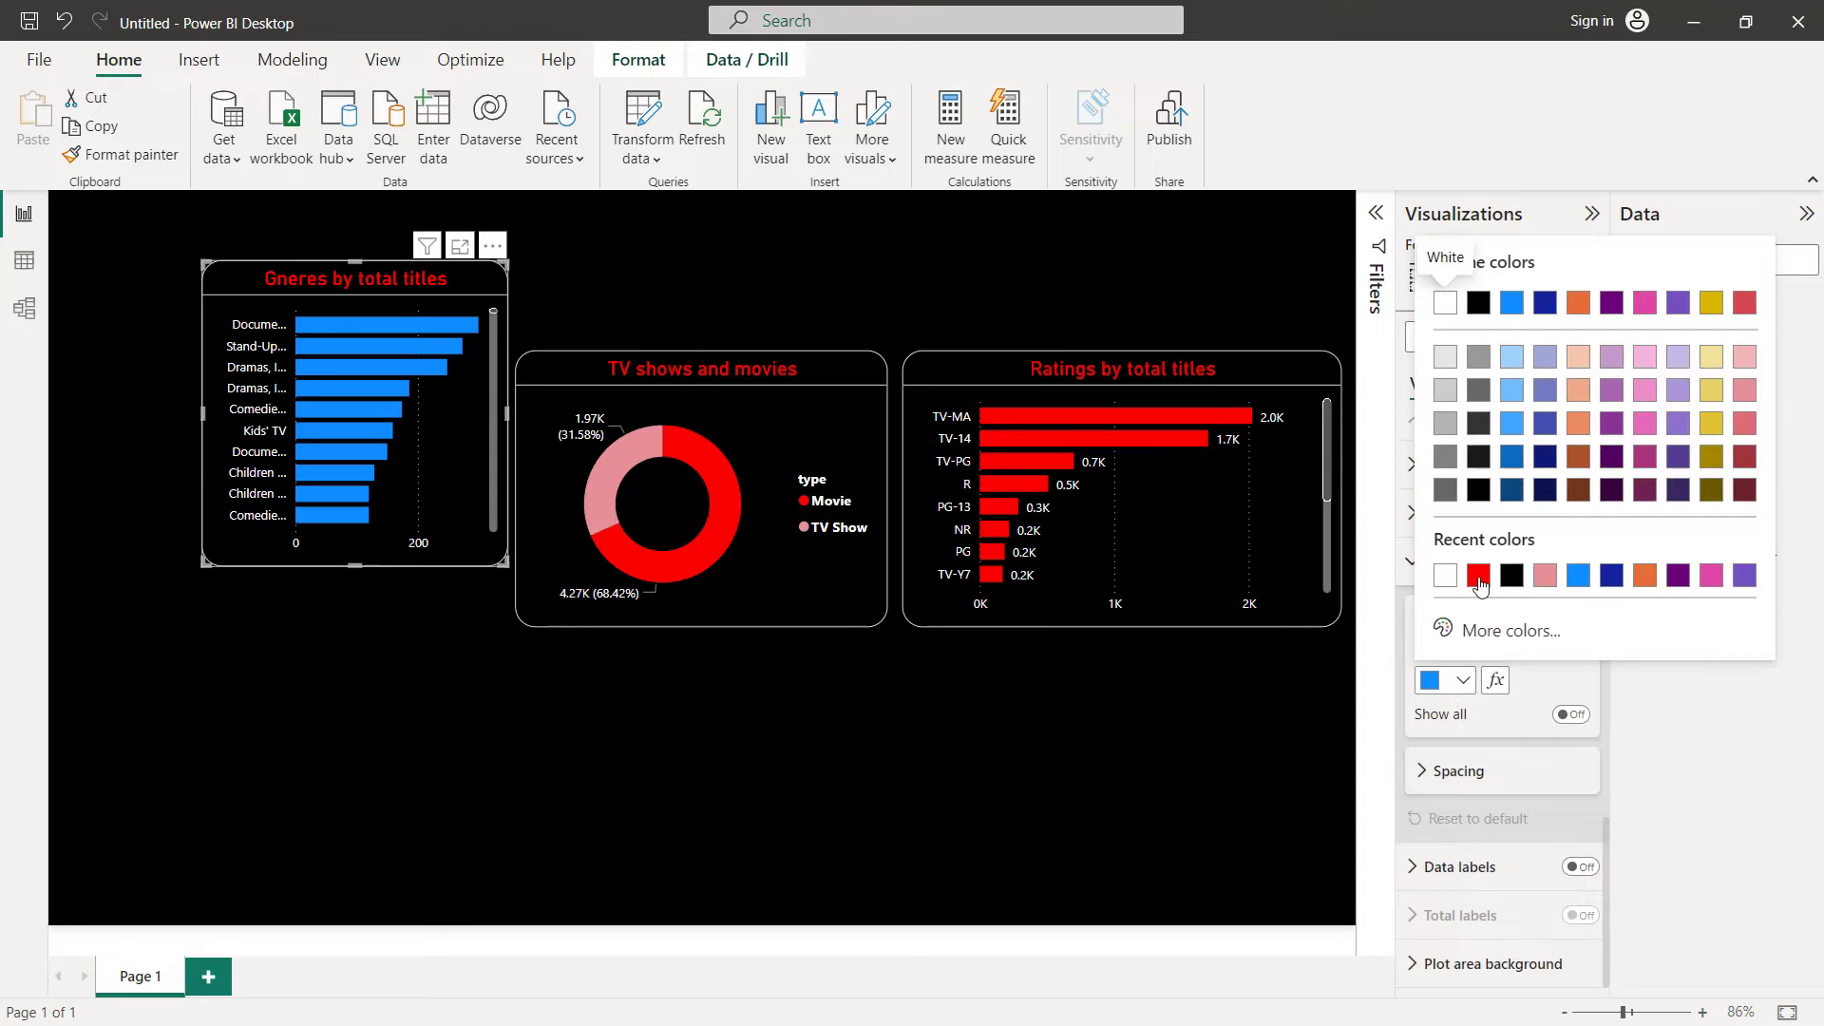
{"action": "left_click", "coordinate": [1478, 576]}
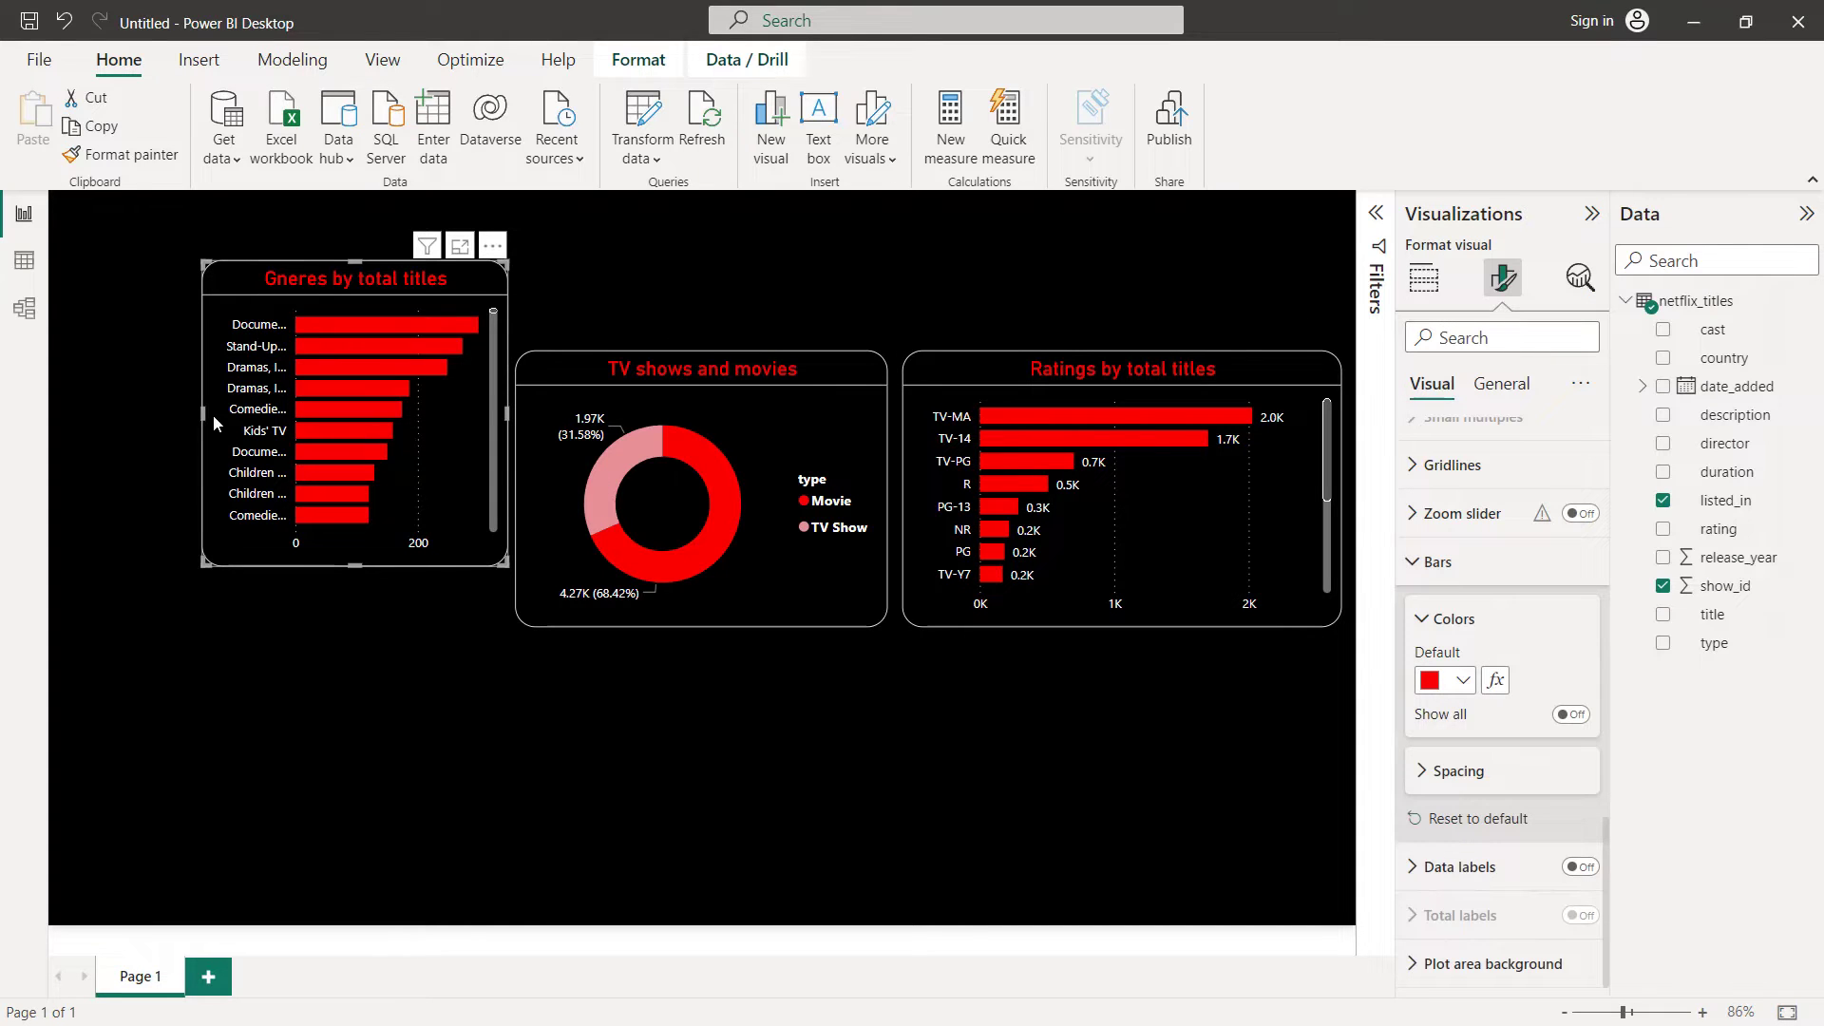
Widen the "Gneres by total titles" chart and place it beside the donut chart, aligned with its top and bottom edges
{"action": "left_click_drag", "start_coordinate": [209, 414], "coordinate": [58, 445]}
{"action": "left_click_drag", "start_coordinate": [323, 281], "coordinate": [316, 367]}
{"action": "left_click_drag", "start_coordinate": [276, 655], "coordinate": [278, 629]}
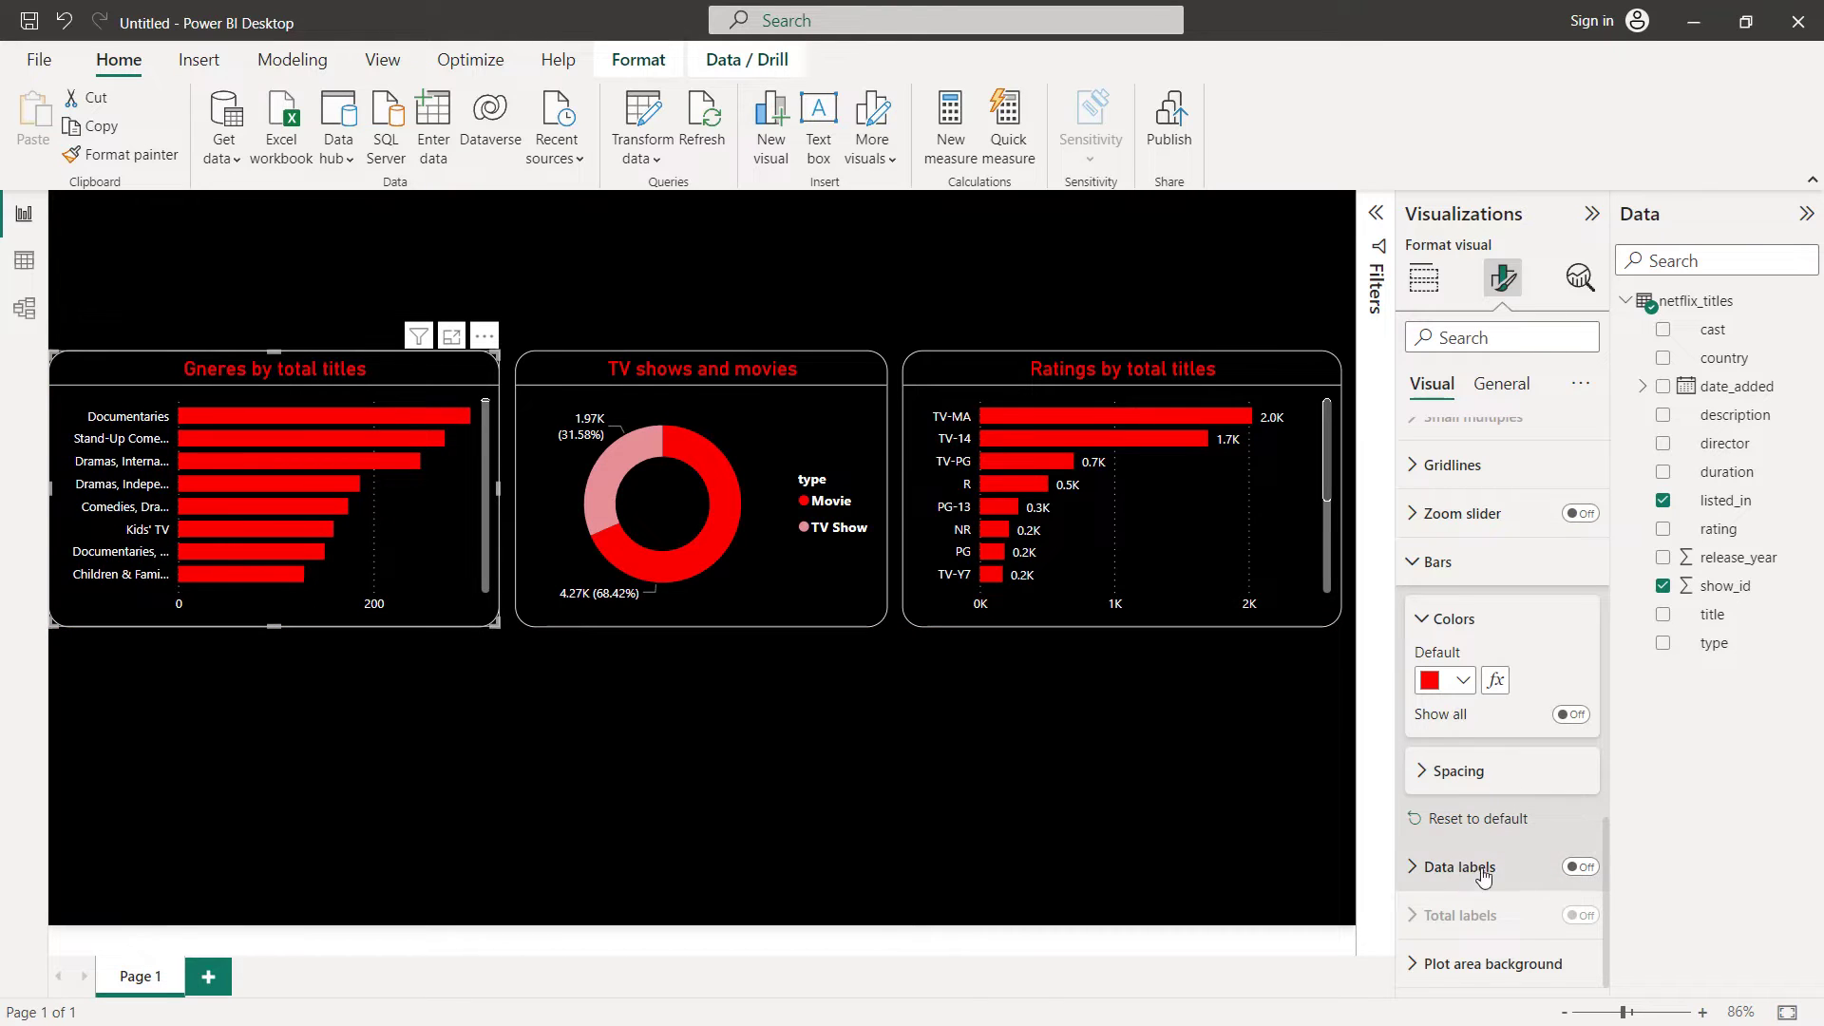
Turn on data labels for the "Gneres by total titles" chart and color their values white
{"action": "left_click", "coordinate": [1581, 866]}
{"action": "left_click", "coordinate": [1493, 867]}
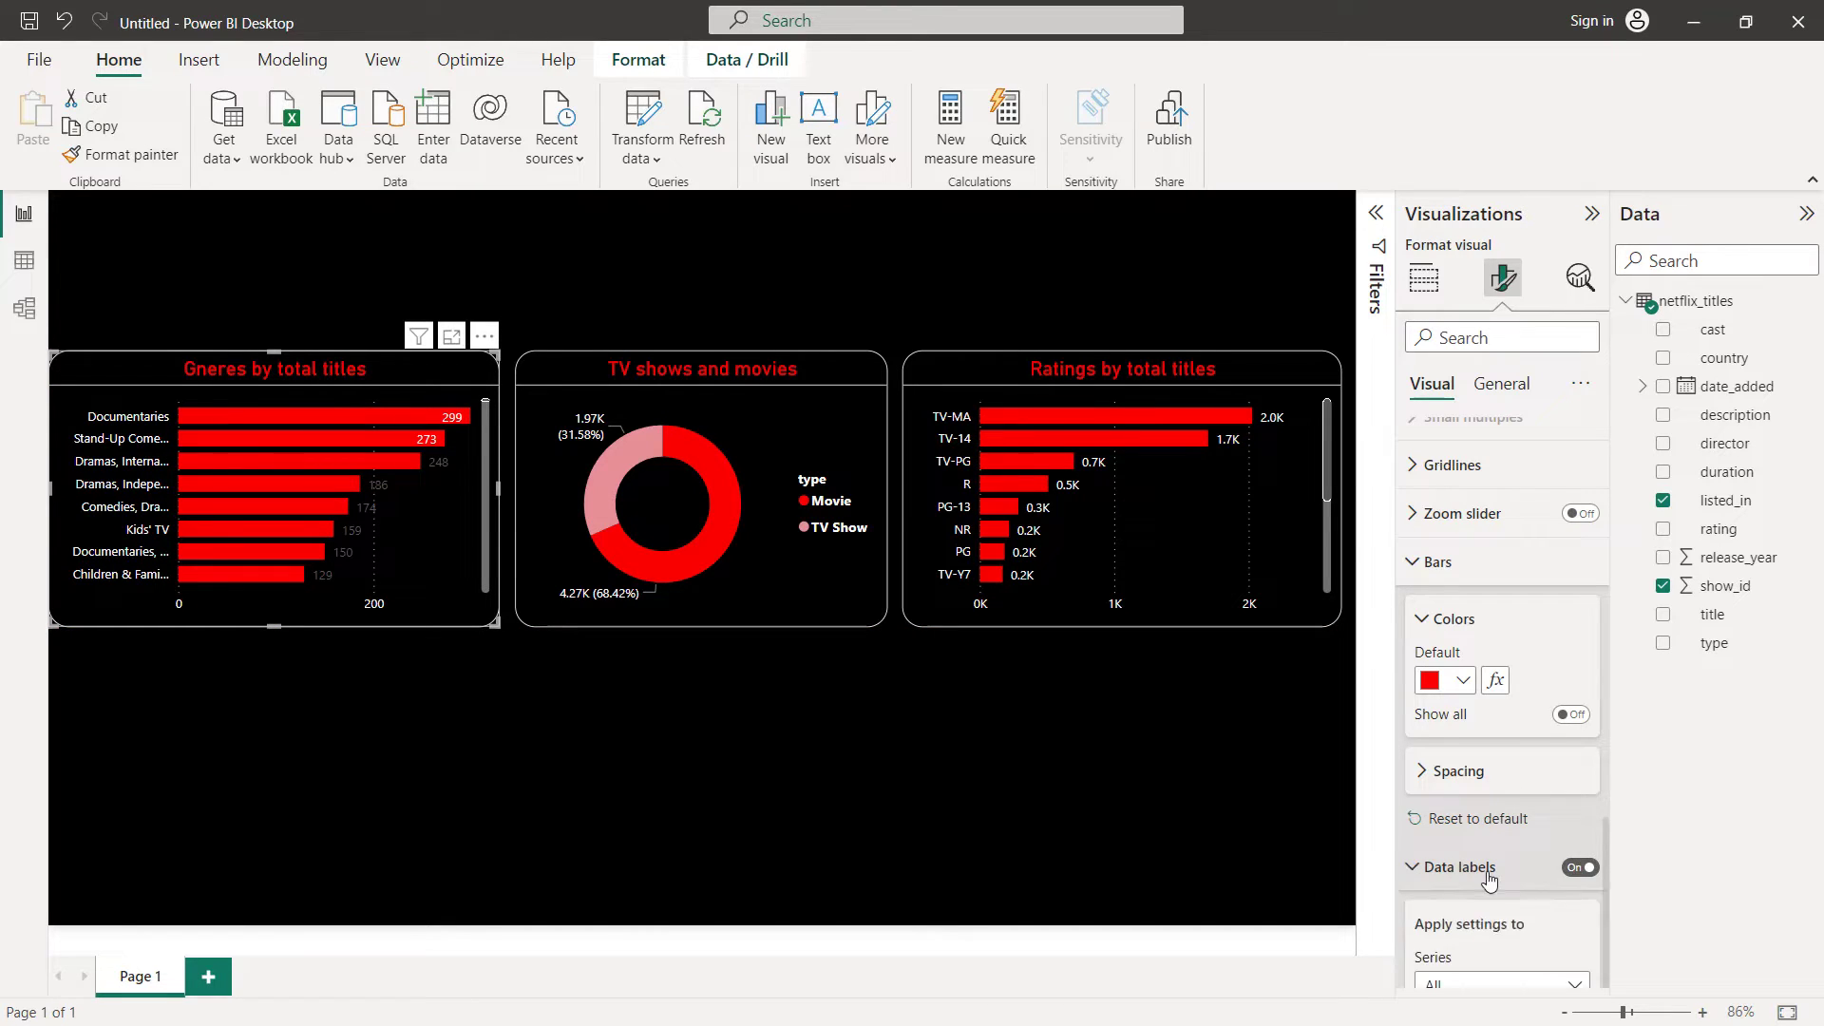
{"action": "scroll", "coordinate": [1488, 836], "scroll_direction": "down", "scroll_amount": 3}
{"action": "scroll", "coordinate": [1470, 795], "scroll_direction": "down", "scroll_amount": 2}
{"action": "left_click", "coordinate": [1453, 762]}
{"action": "left_click", "coordinate": [1462, 928]}
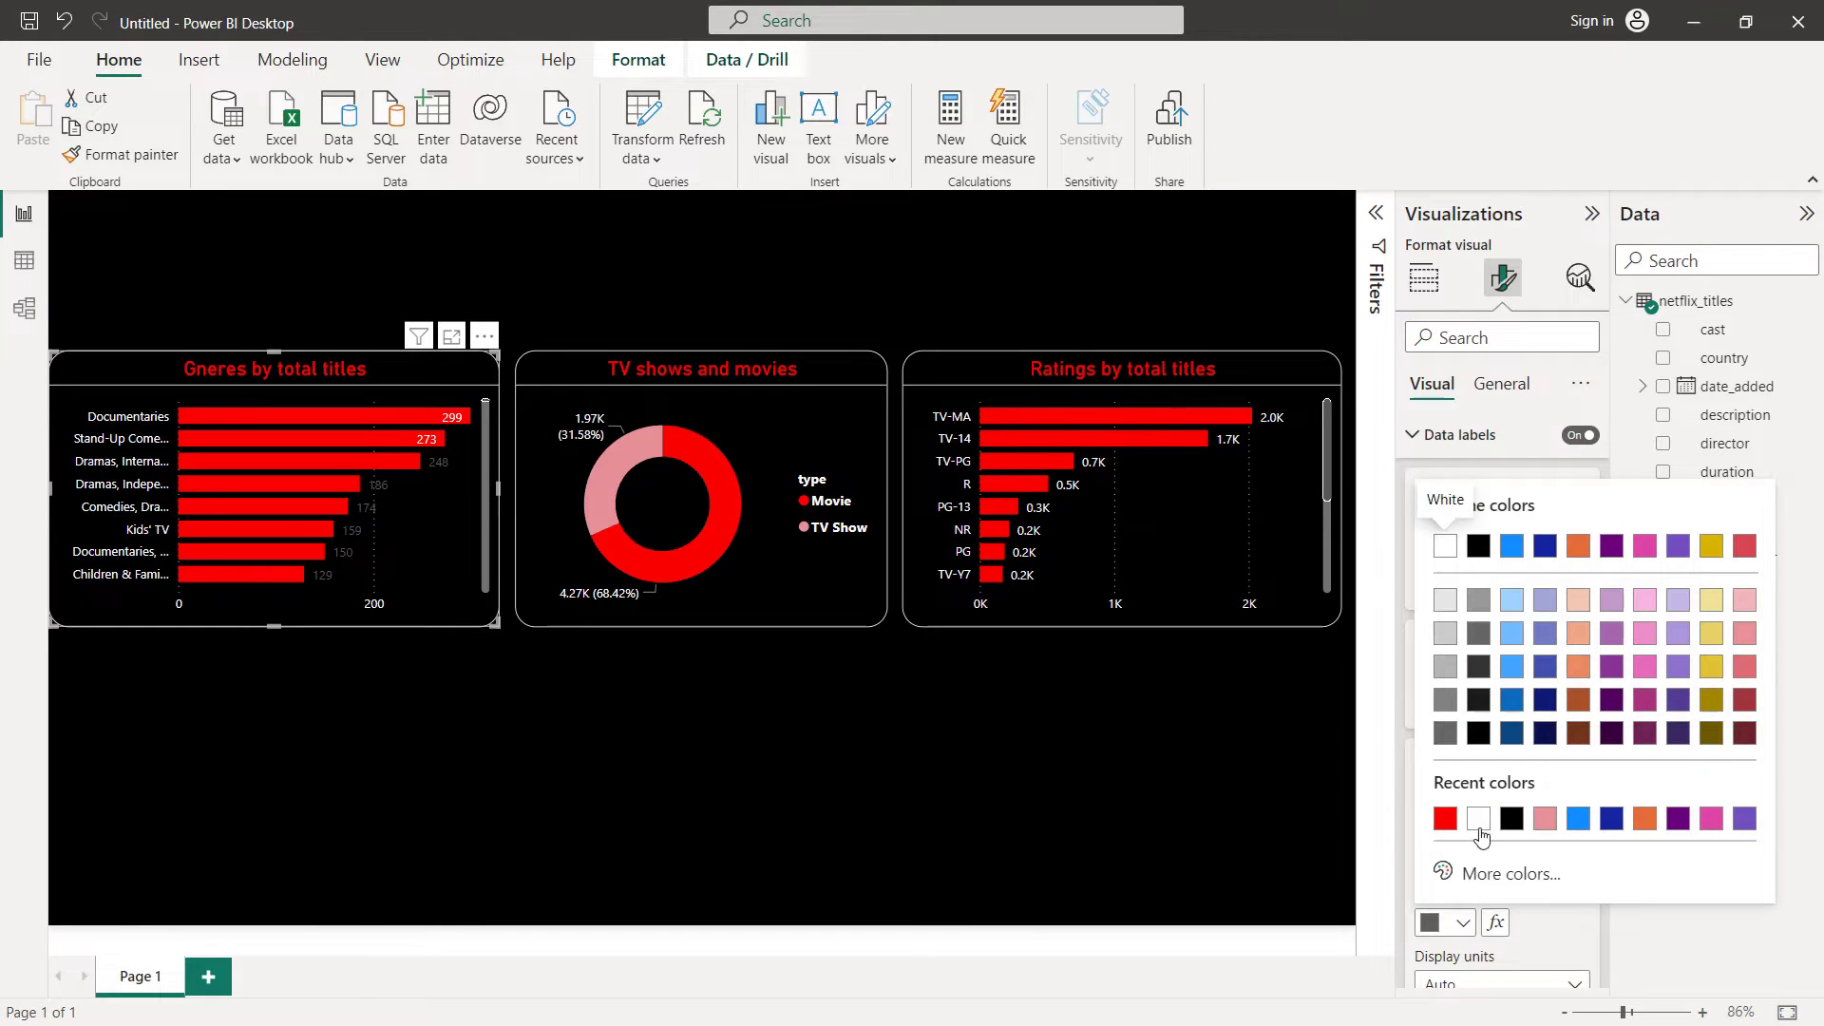
{"action": "left_click", "coordinate": [1480, 823]}
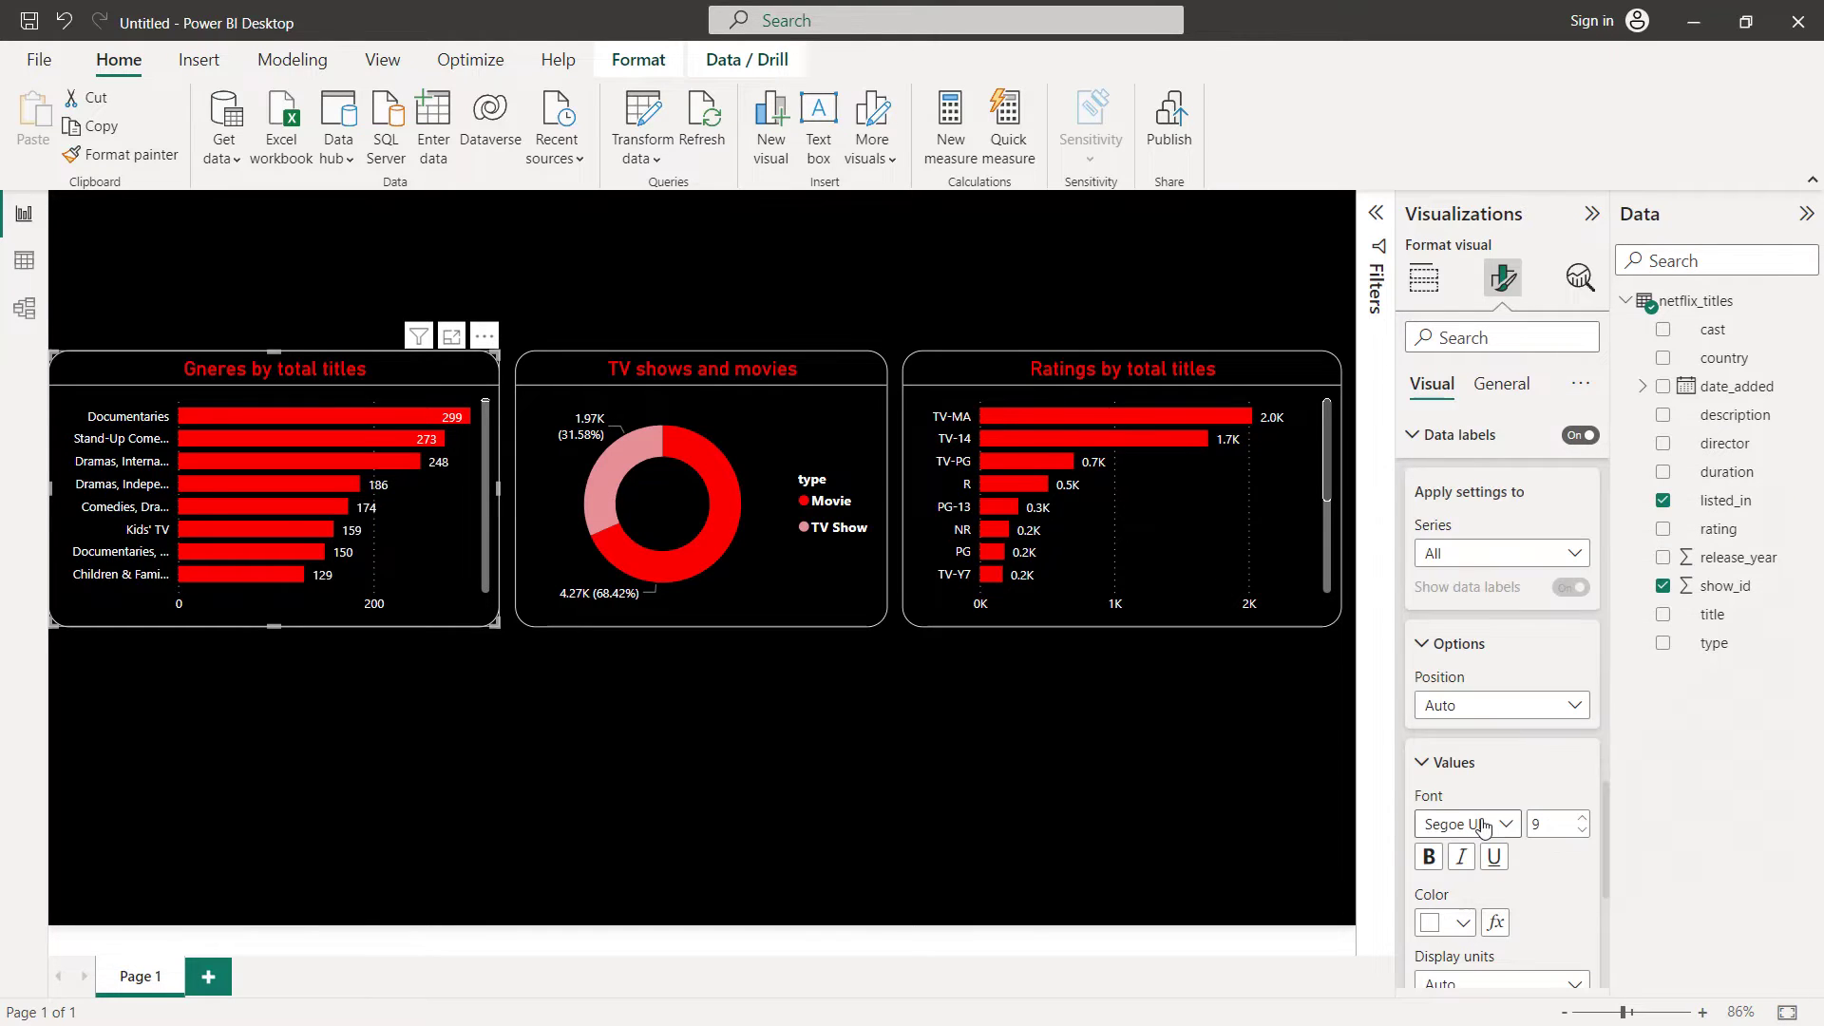
Add an area chart with release_year on the X-axis, Count of show_id on the Y-axis and type as the legend
{"action": "left_click", "coordinate": [817, 766]}
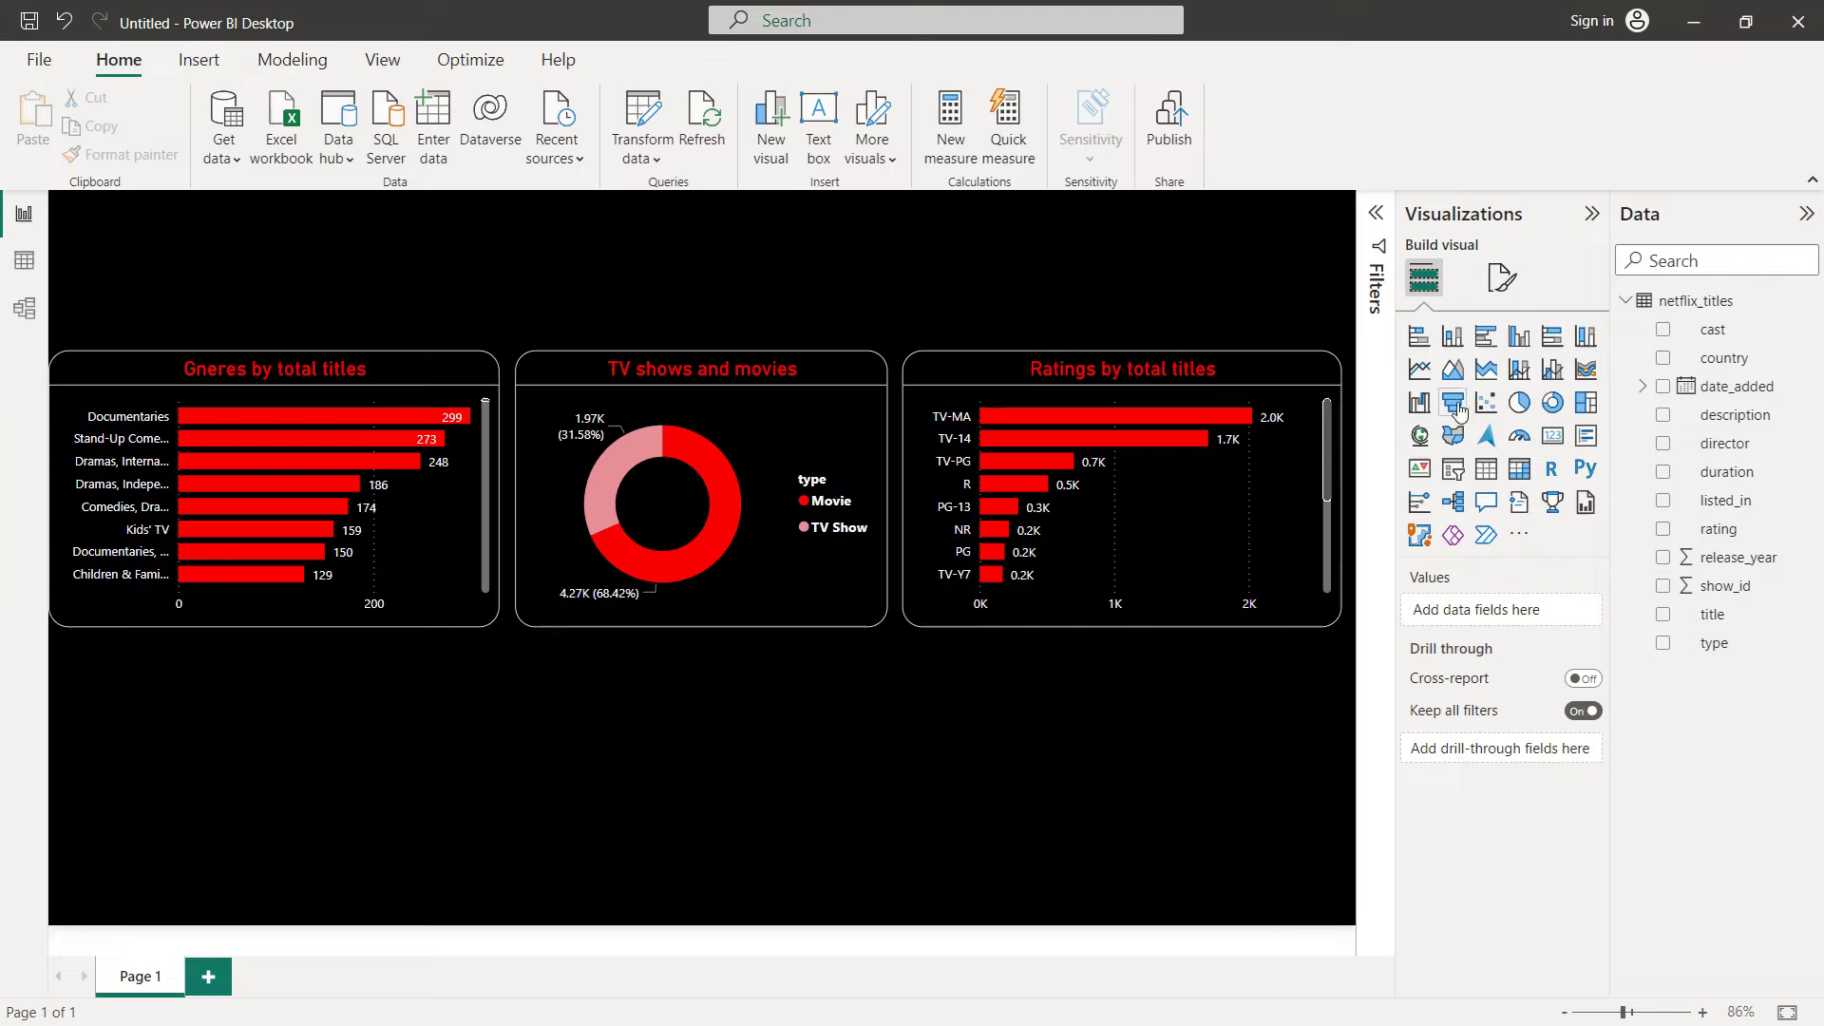
{"action": "left_click", "coordinate": [1452, 369]}
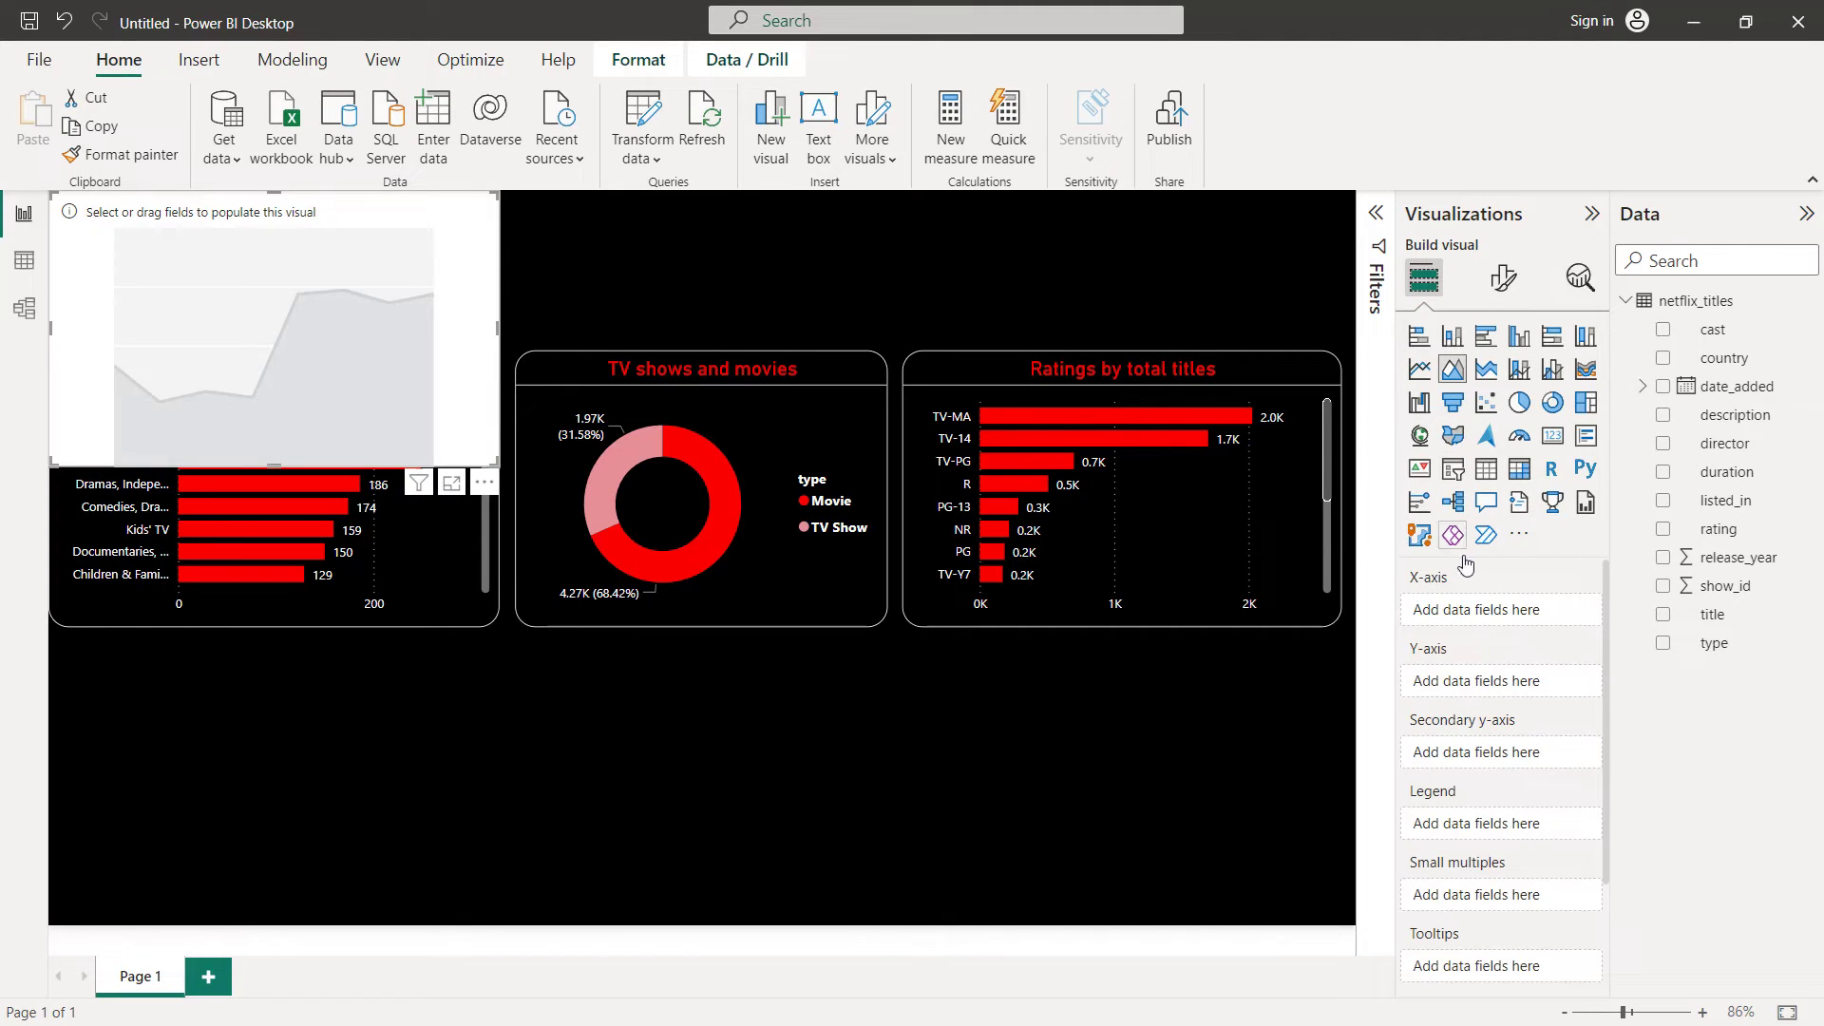
{"action": "left_click_drag", "start_coordinate": [1729, 559], "coordinate": [1523, 608]}
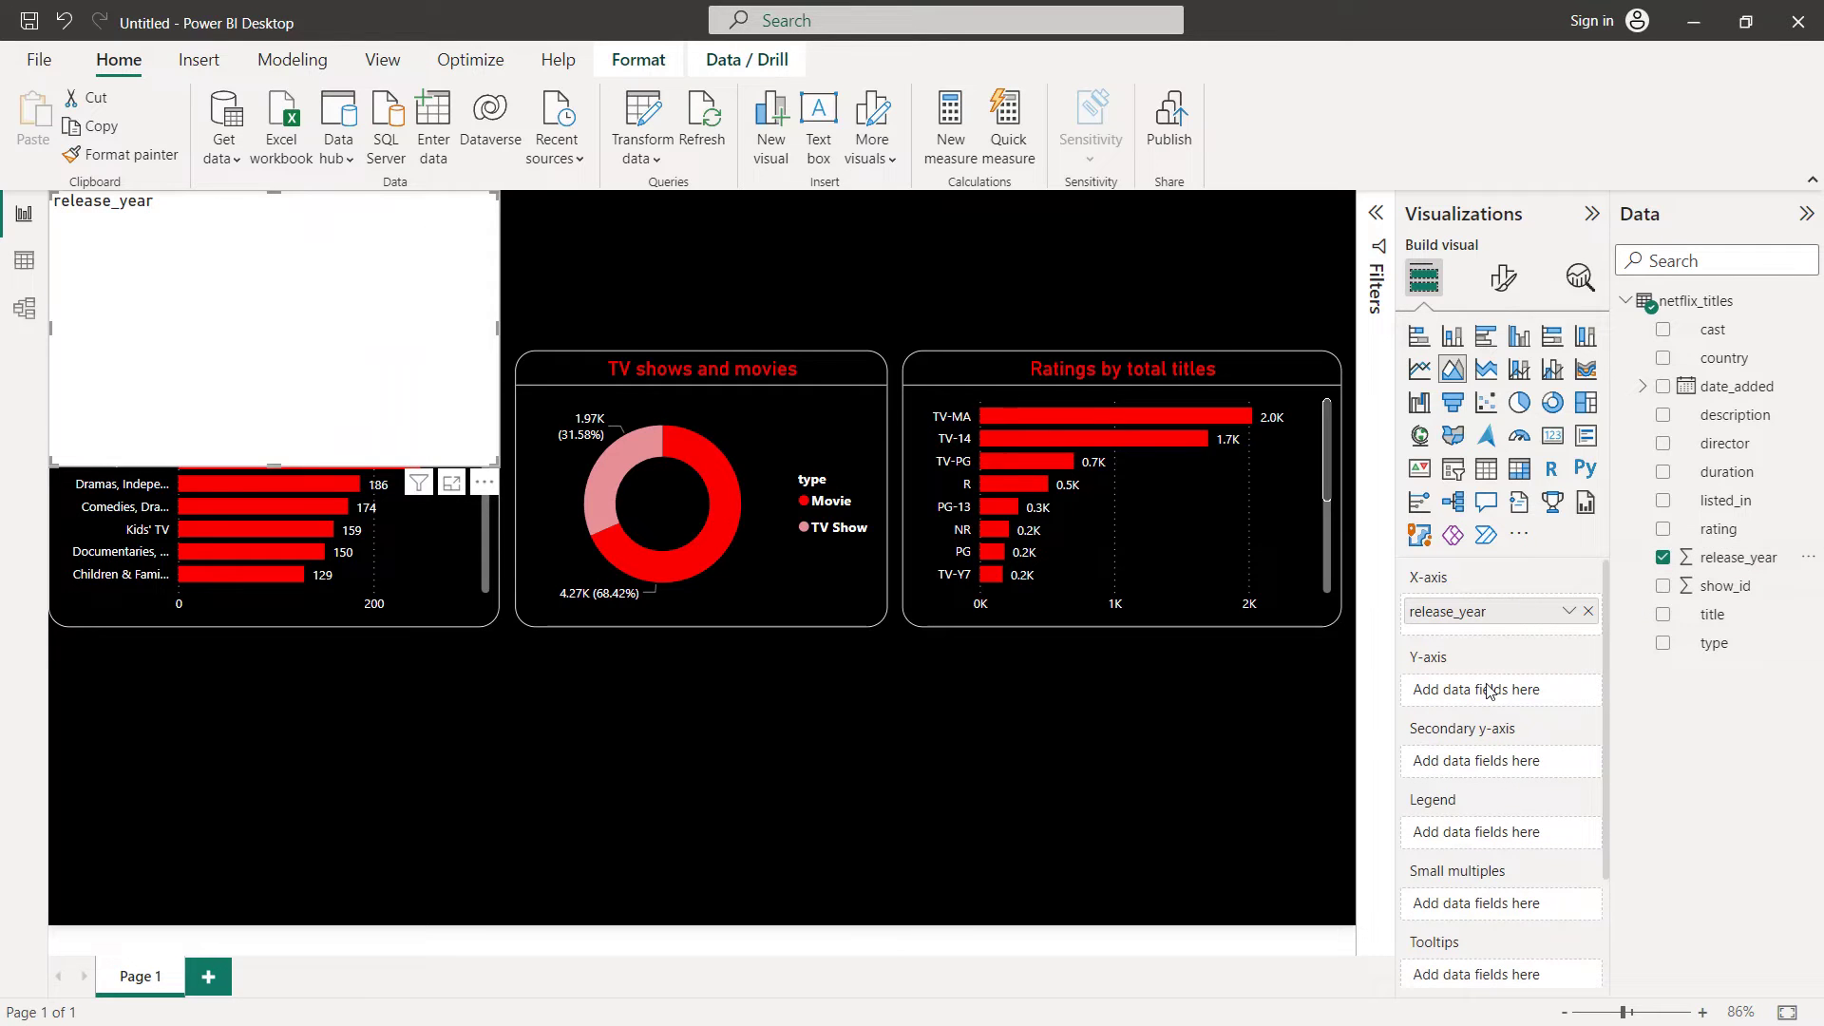
{"action": "left_click_drag", "start_coordinate": [1724, 586], "coordinate": [1502, 702]}
{"action": "left_click", "coordinate": [1569, 691]}
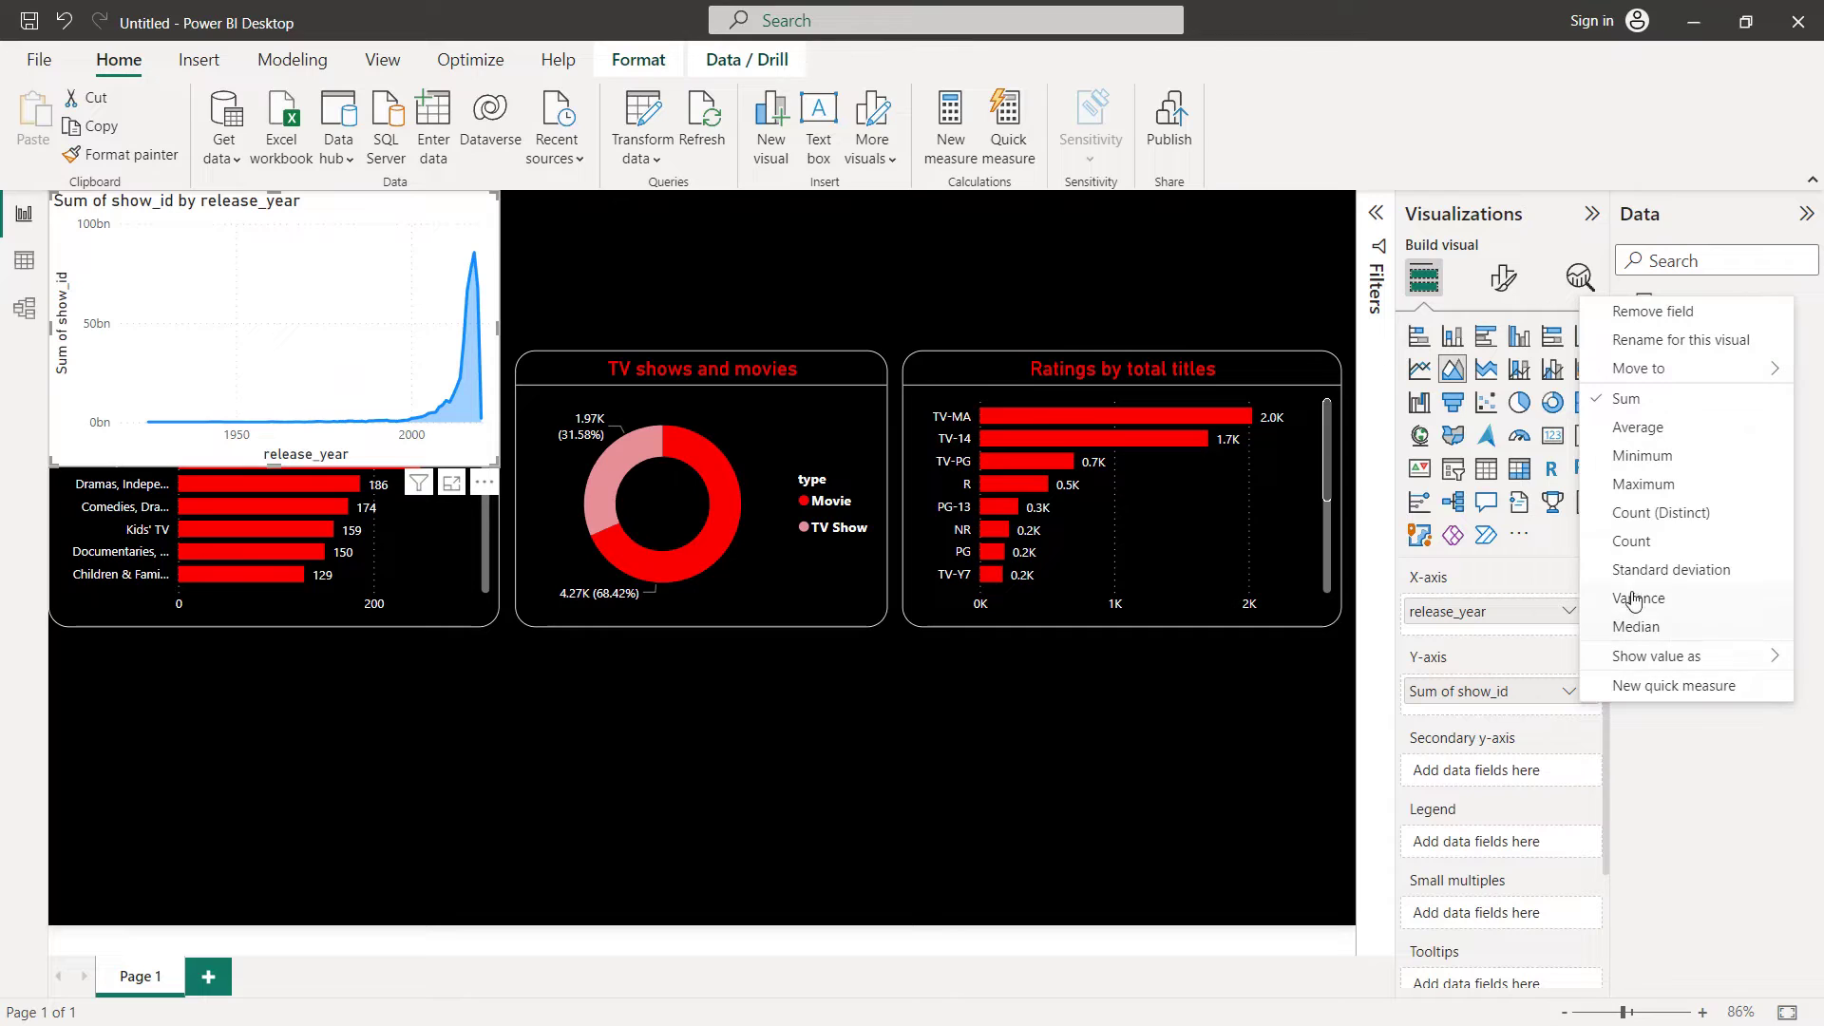
{"action": "left_click", "coordinate": [1644, 541]}
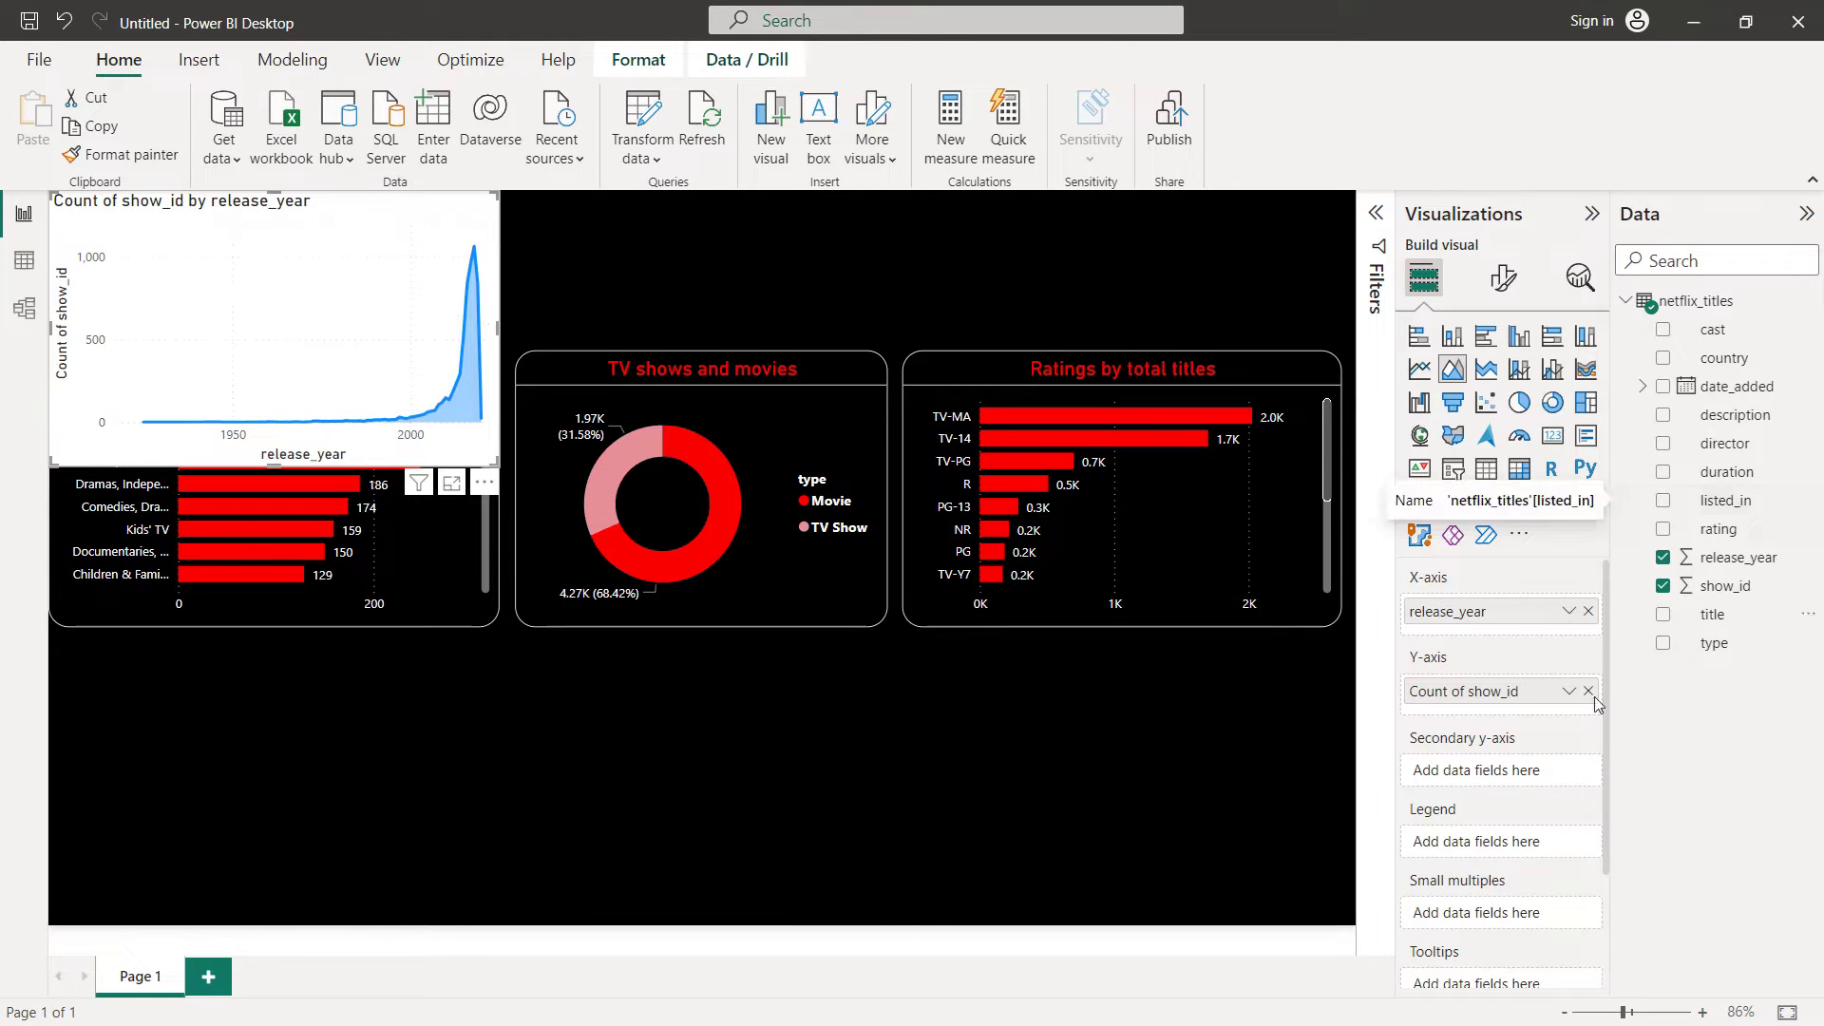
{"action": "left_click_drag", "start_coordinate": [1714, 656], "coordinate": [1504, 850]}
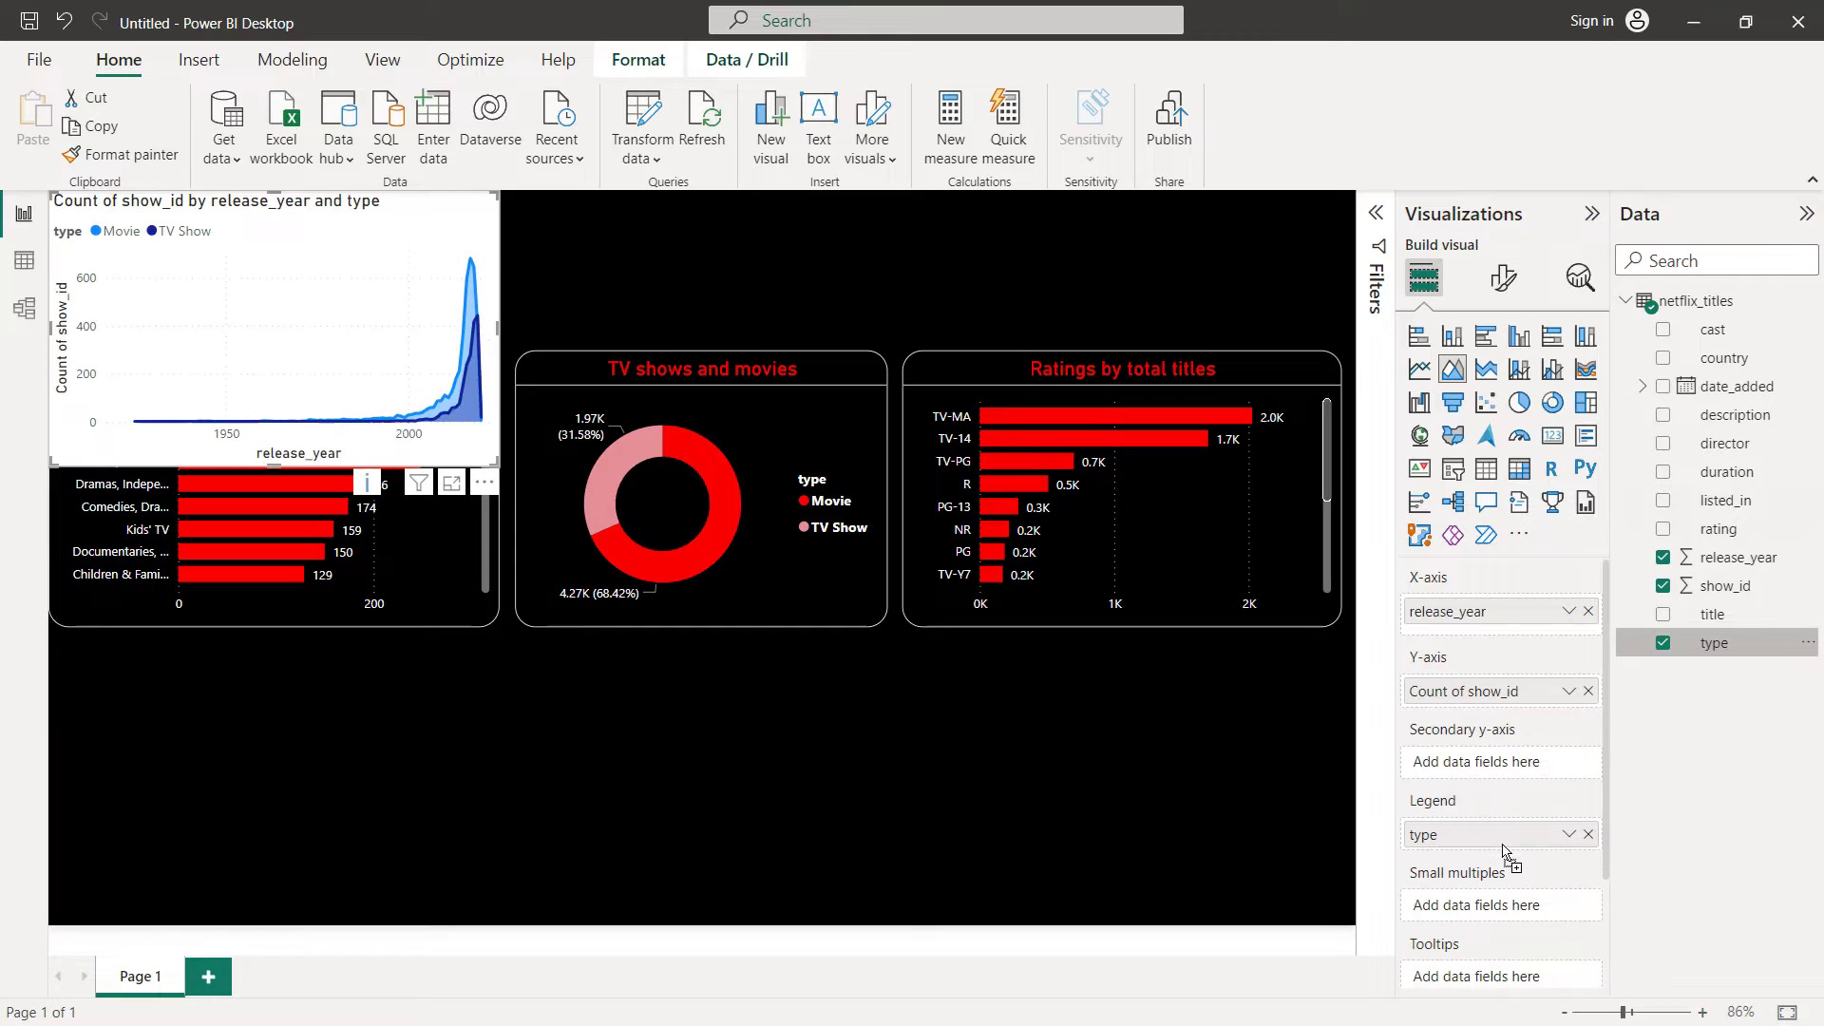
Turn off the area chart's X-axis title and color the X-axis values white
{"action": "left_click", "coordinate": [1506, 295]}
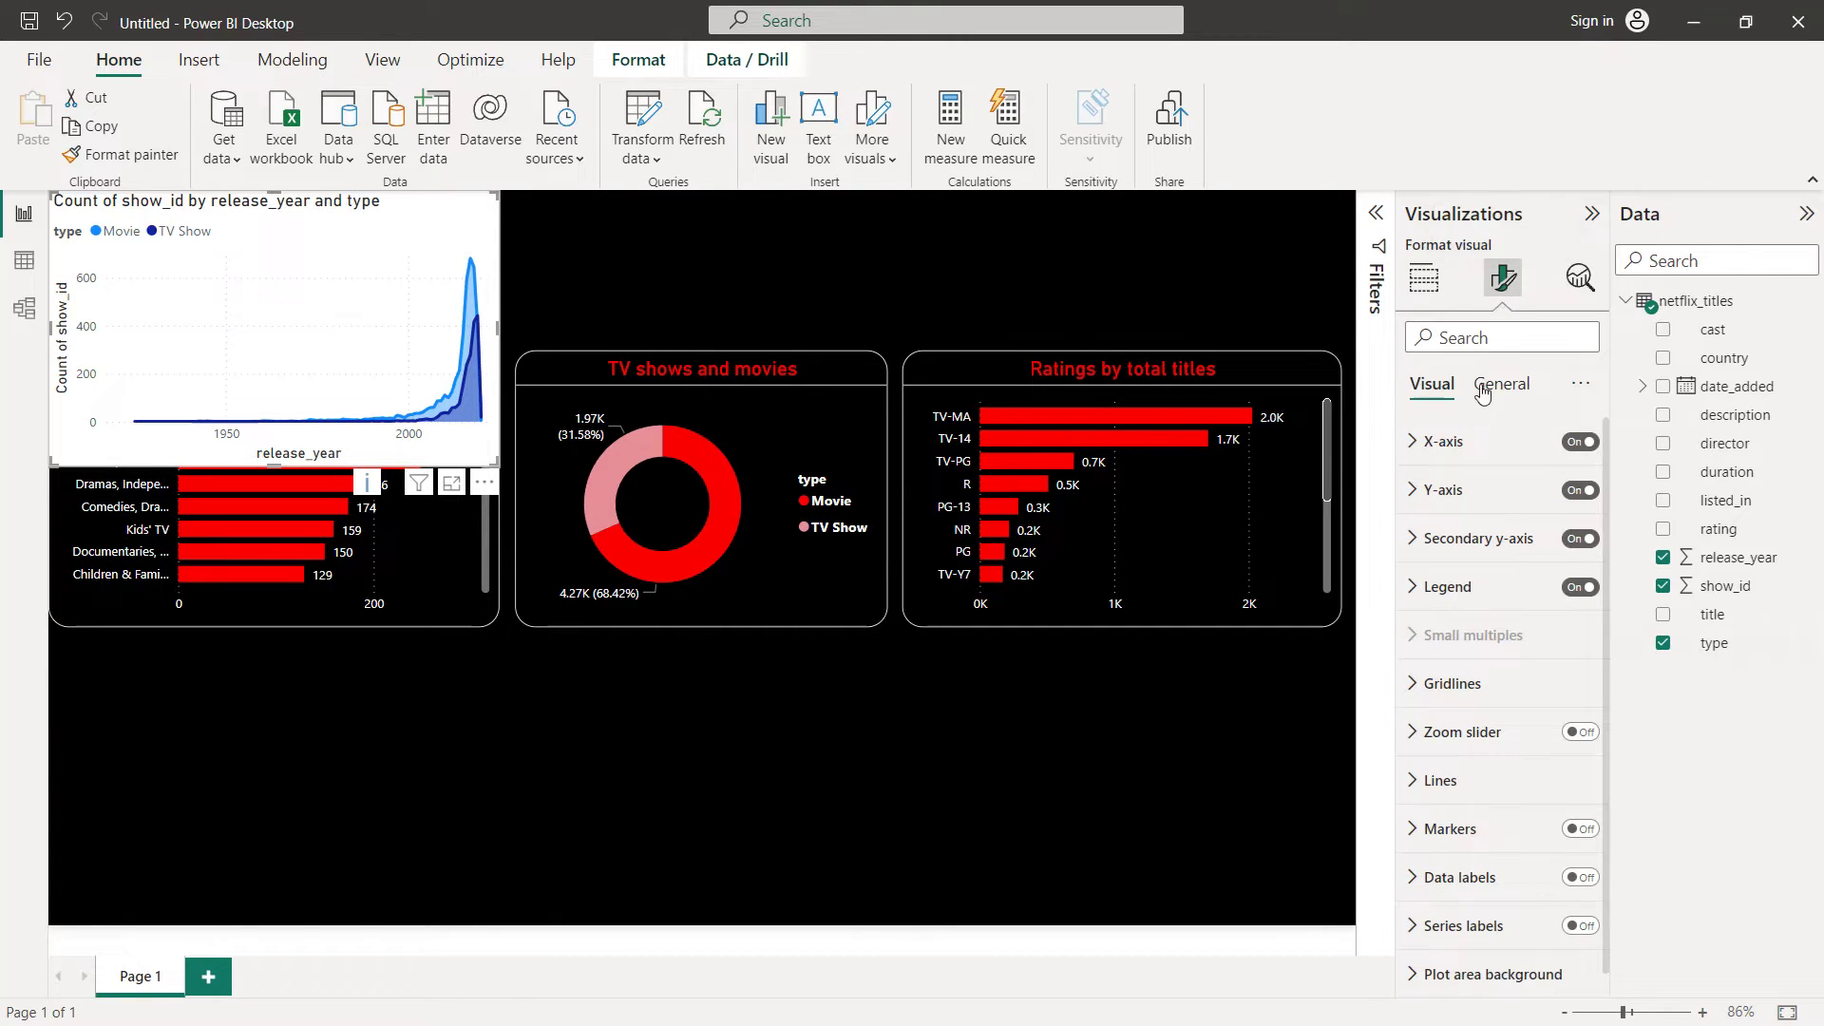
{"action": "left_click", "coordinate": [1426, 460]}
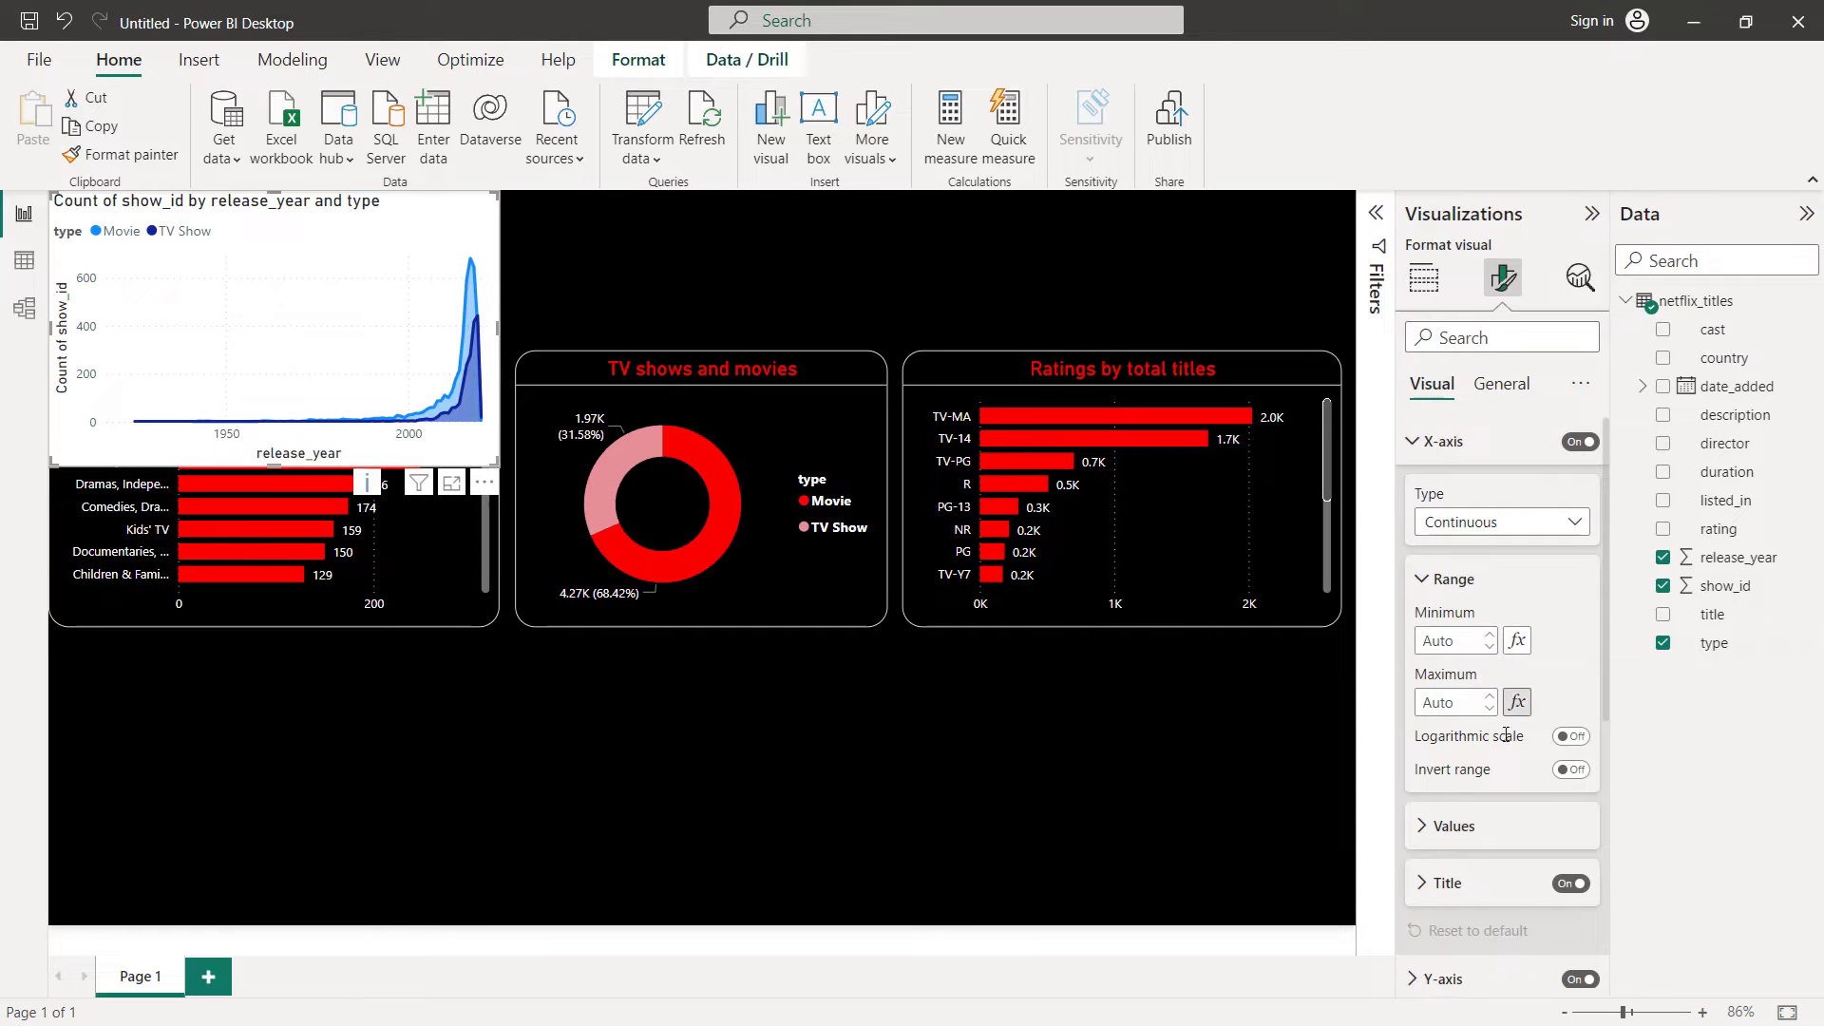
{"action": "scroll", "coordinate": [1545, 806], "scroll_direction": "down", "scroll_amount": 1}
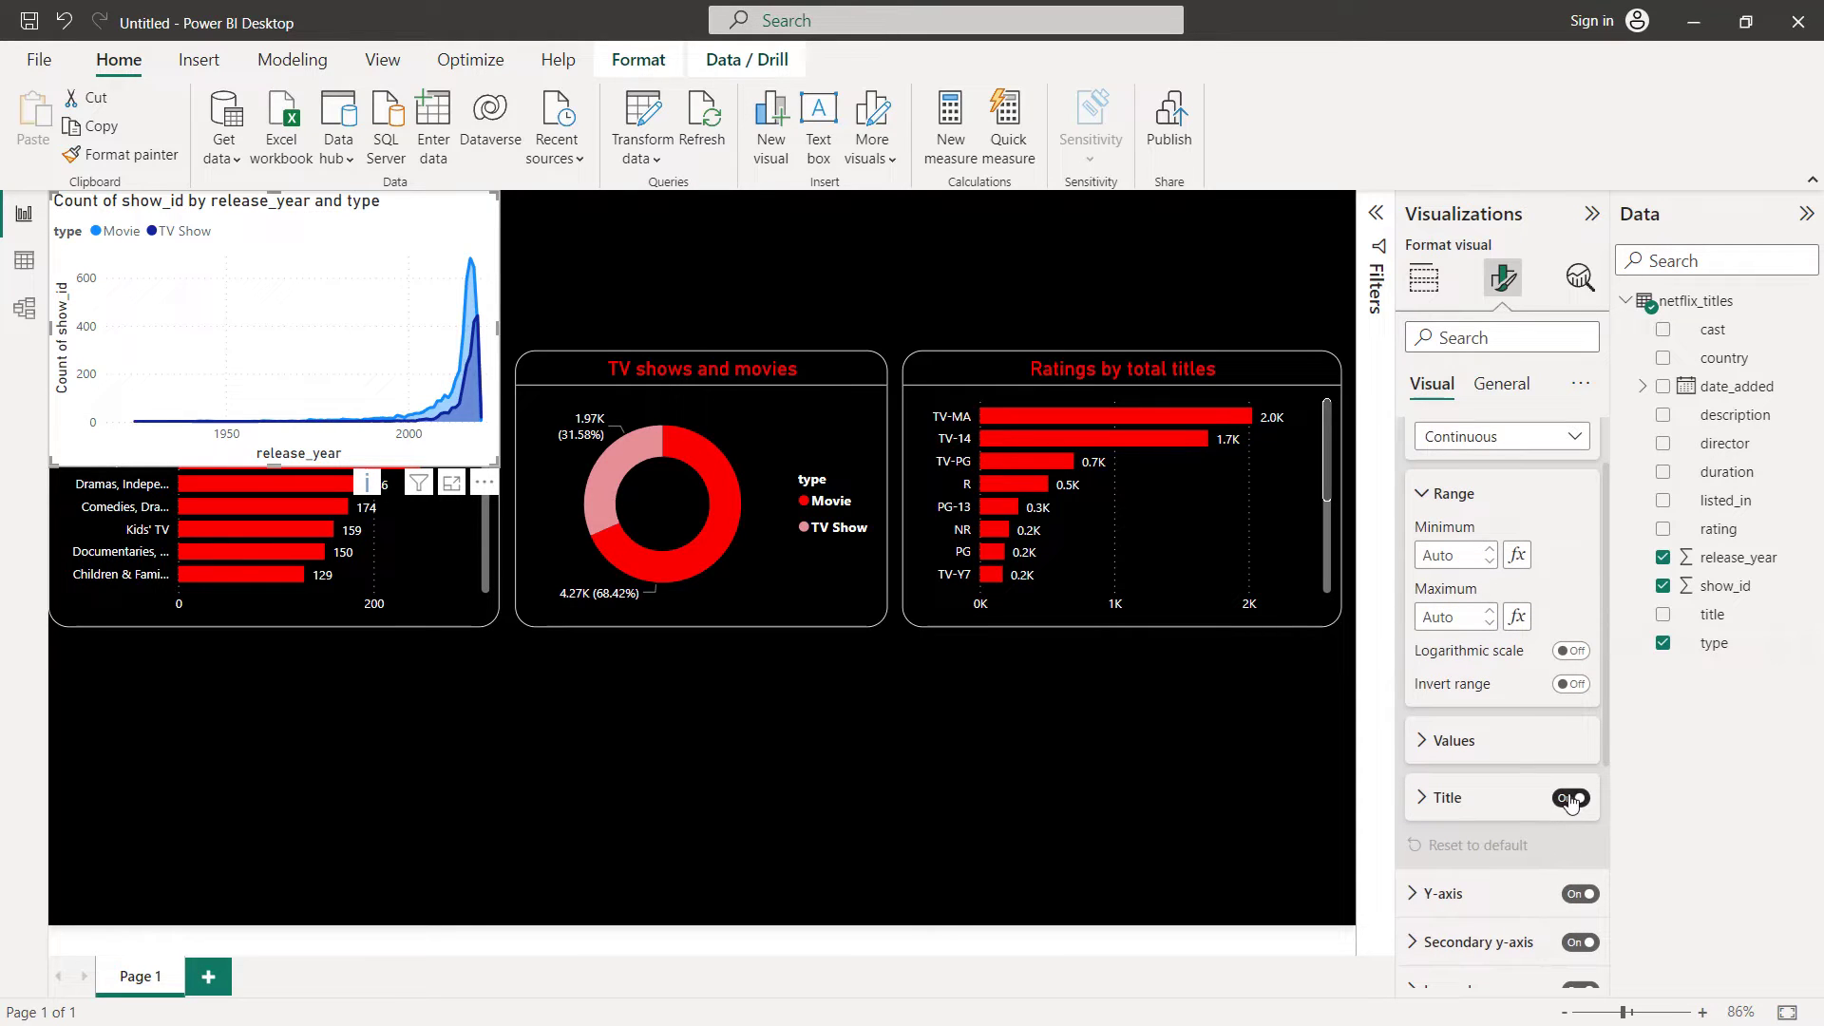
{"action": "left_click", "coordinate": [1567, 798]}
{"action": "left_click", "coordinate": [1430, 740]}
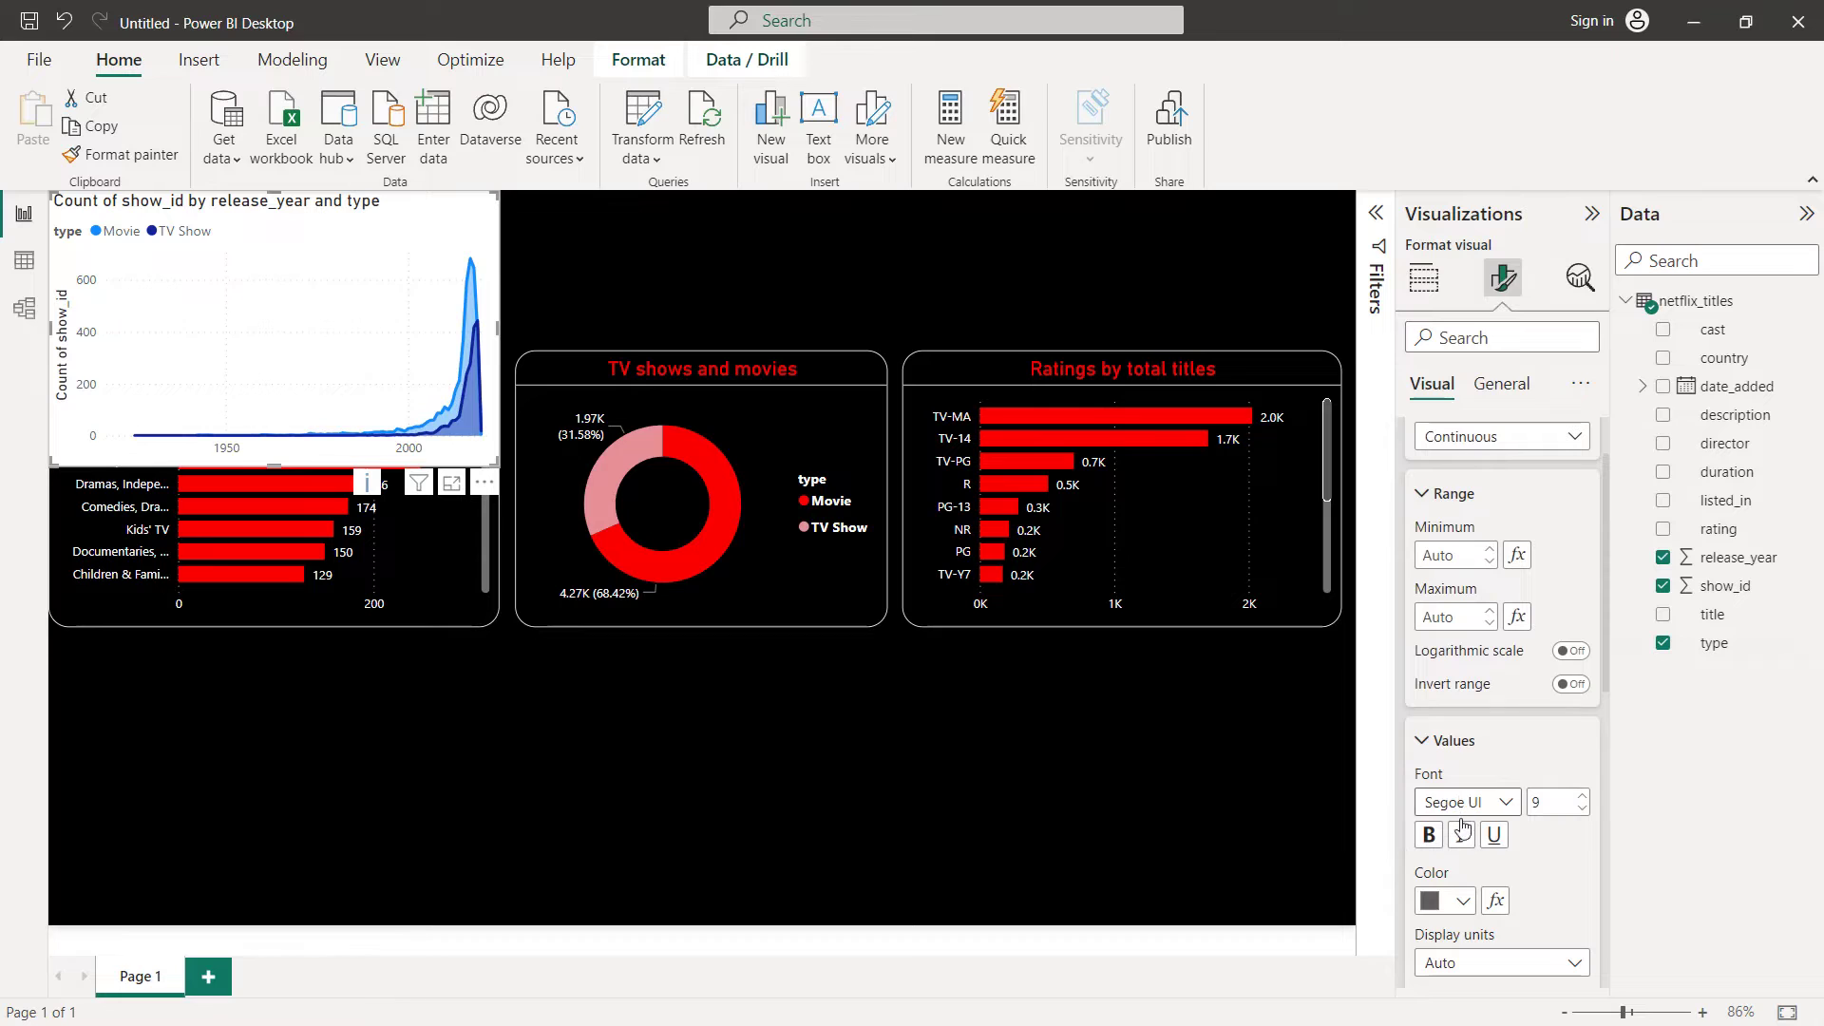
{"action": "left_click", "coordinate": [1463, 901]}
{"action": "left_click", "coordinate": [1451, 807]}
Turn off the area chart's Y-axis title and color the Y-axis values white
{"action": "scroll", "coordinate": [1501, 779], "scroll_direction": "down", "scroll_amount": 5}
{"action": "left_click", "coordinate": [1479, 678]}
{"action": "scroll", "coordinate": [1510, 738], "scroll_direction": "down", "scroll_amount": 2}
{"action": "left_click", "coordinate": [1569, 768]}
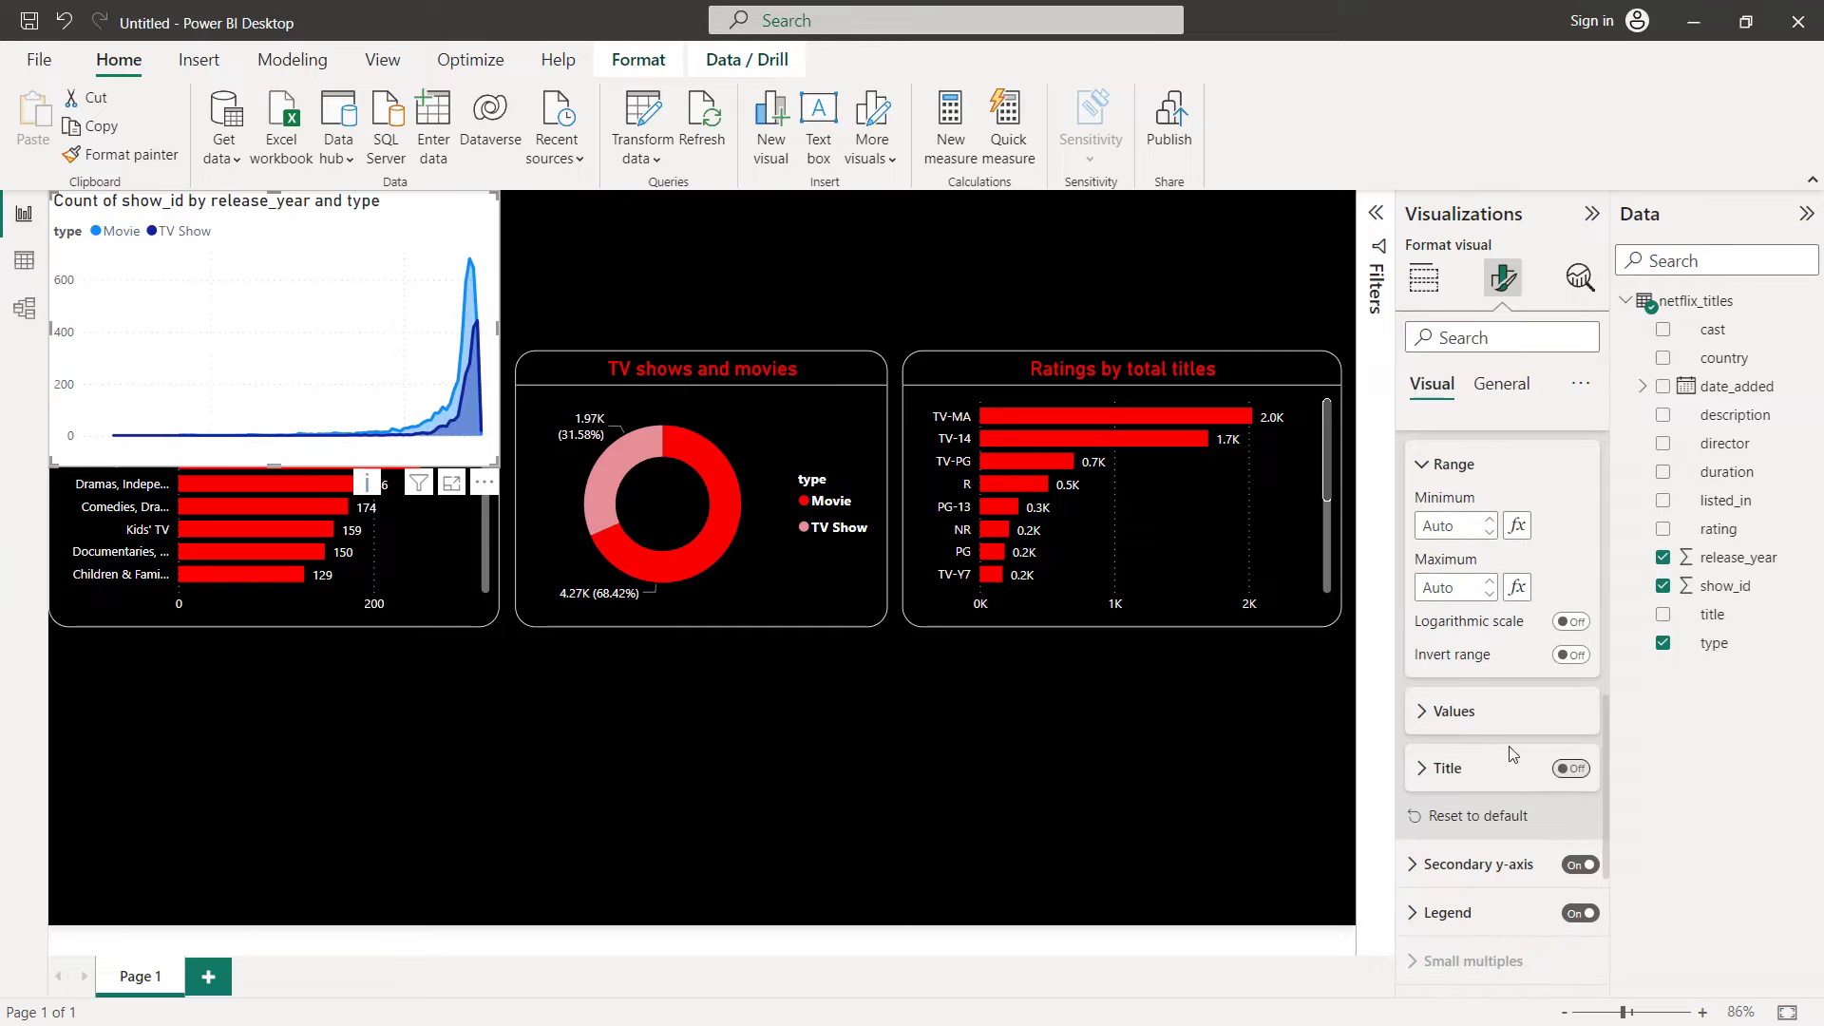
{"action": "left_click", "coordinate": [1450, 711]}
{"action": "scroll", "coordinate": [1463, 705], "scroll_direction": "down", "scroll_amount": 2}
{"action": "left_click", "coordinate": [1462, 704]}
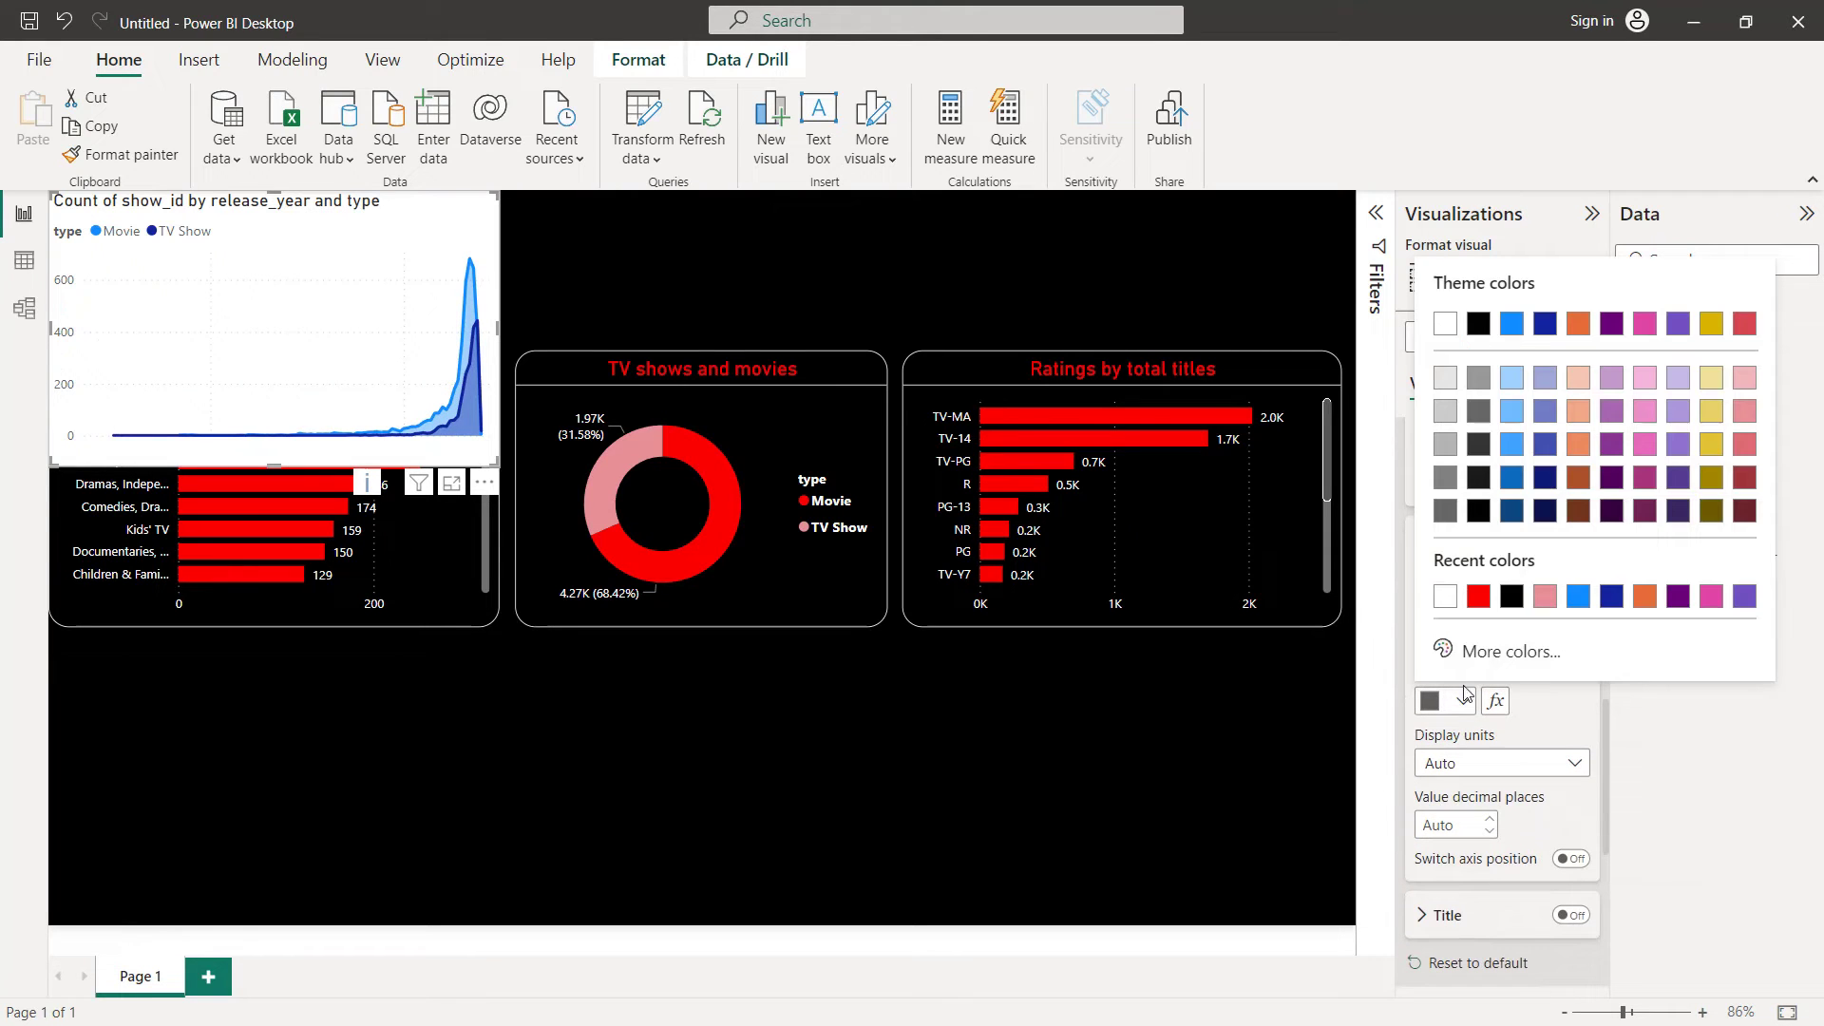
{"action": "left_click", "coordinate": [1448, 602]}
Color the area chart's Movie line red and its TV Show line light red #e68f96
{"action": "scroll", "coordinate": [1472, 722], "scroll_direction": "down", "scroll_amount": 5}
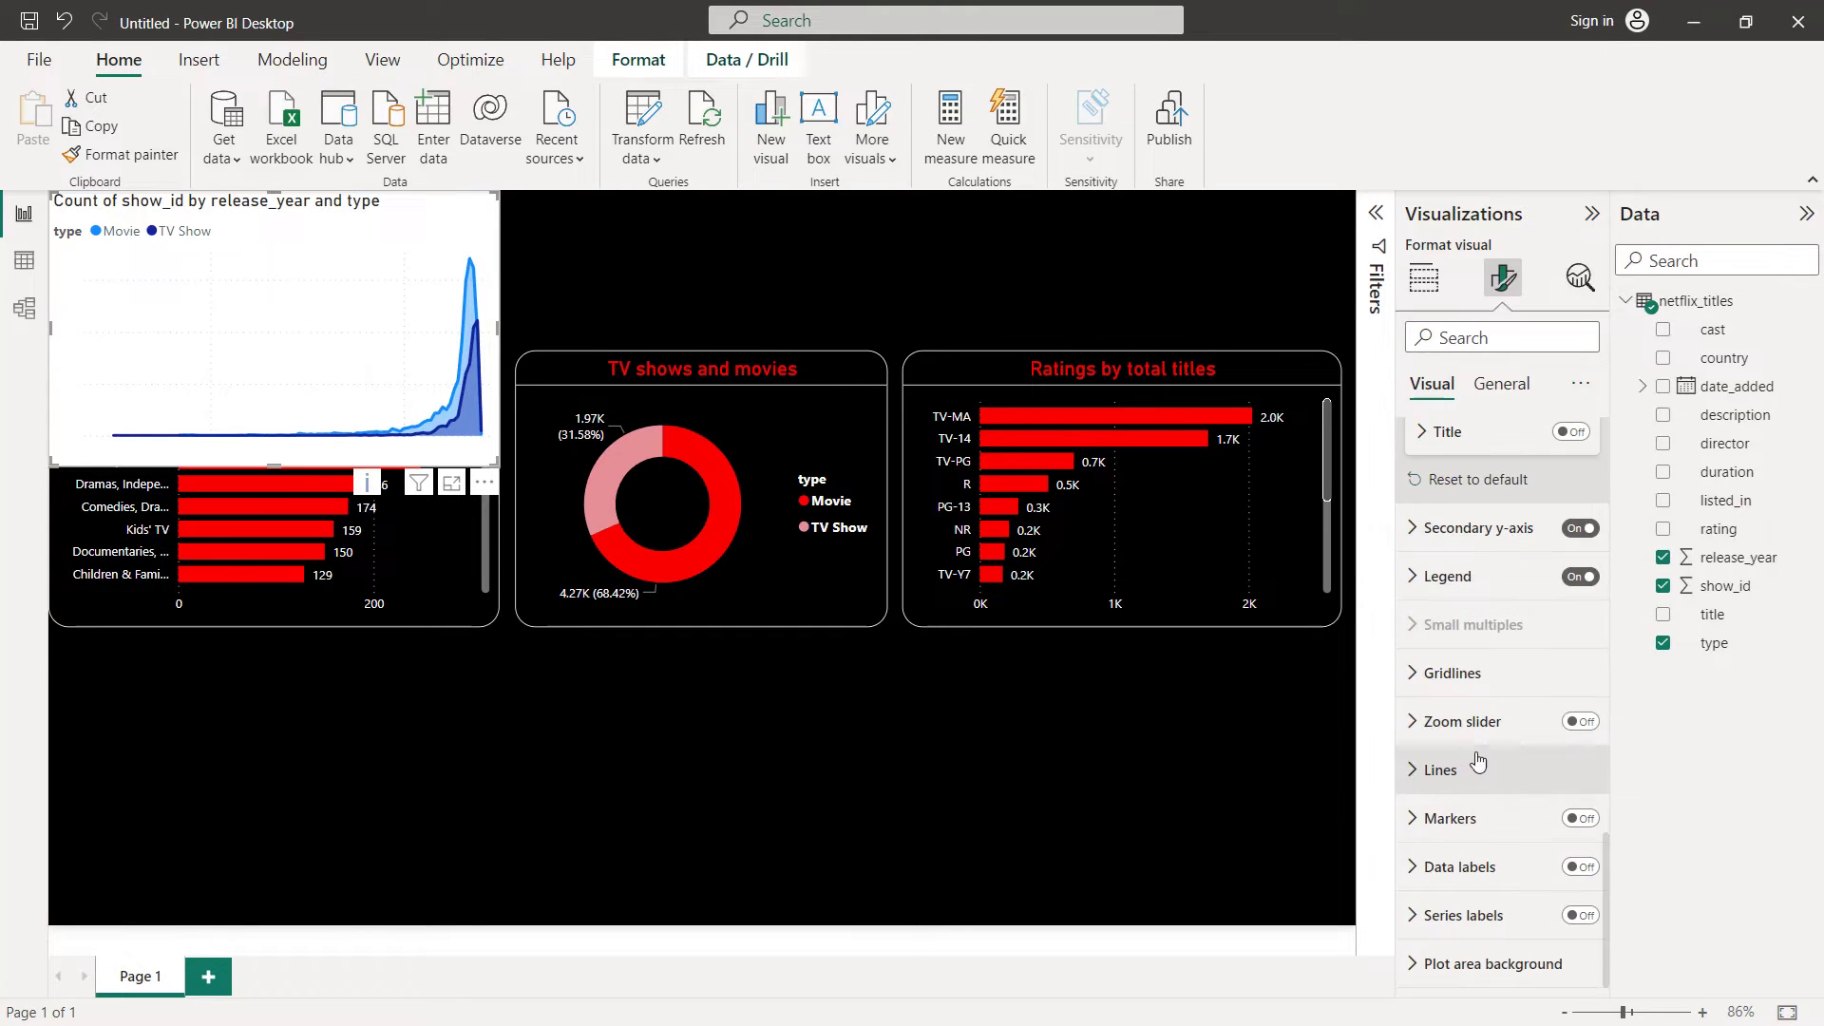
{"action": "left_click", "coordinate": [1475, 765]}
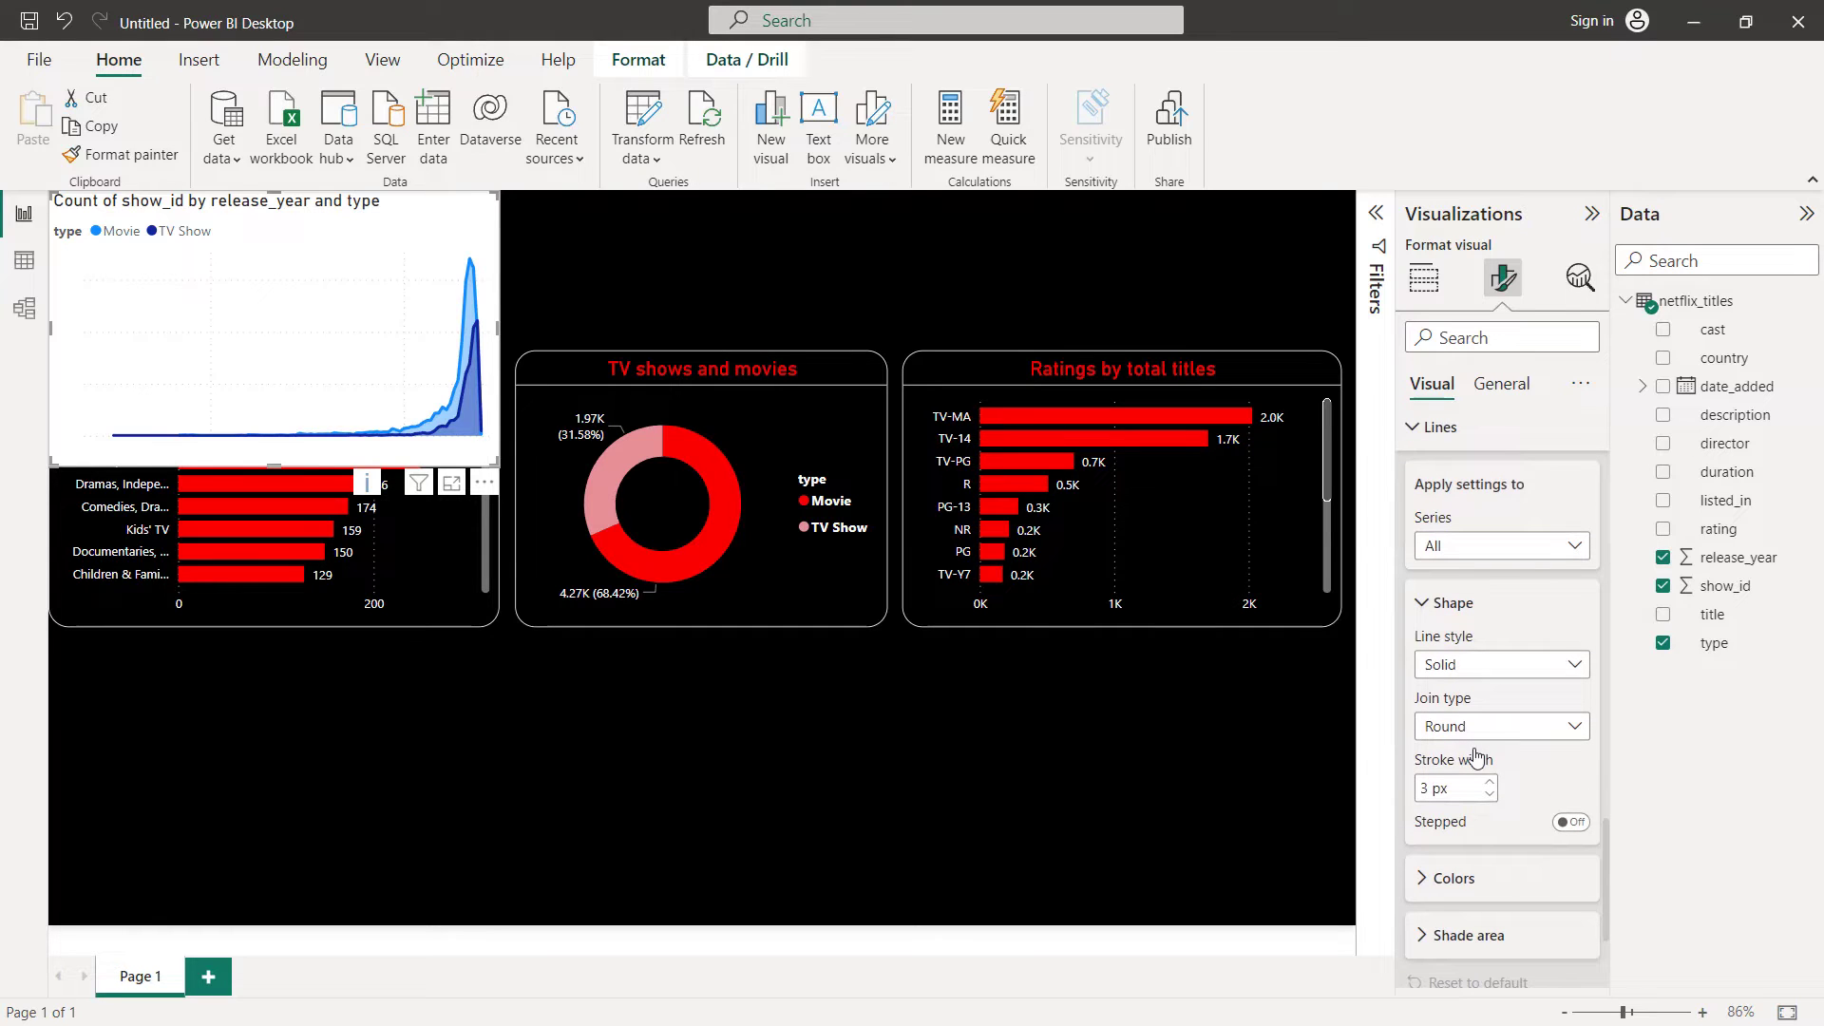
{"action": "left_click", "coordinate": [1454, 880]}
{"action": "scroll", "coordinate": [1458, 854], "scroll_direction": "down", "scroll_amount": 4}
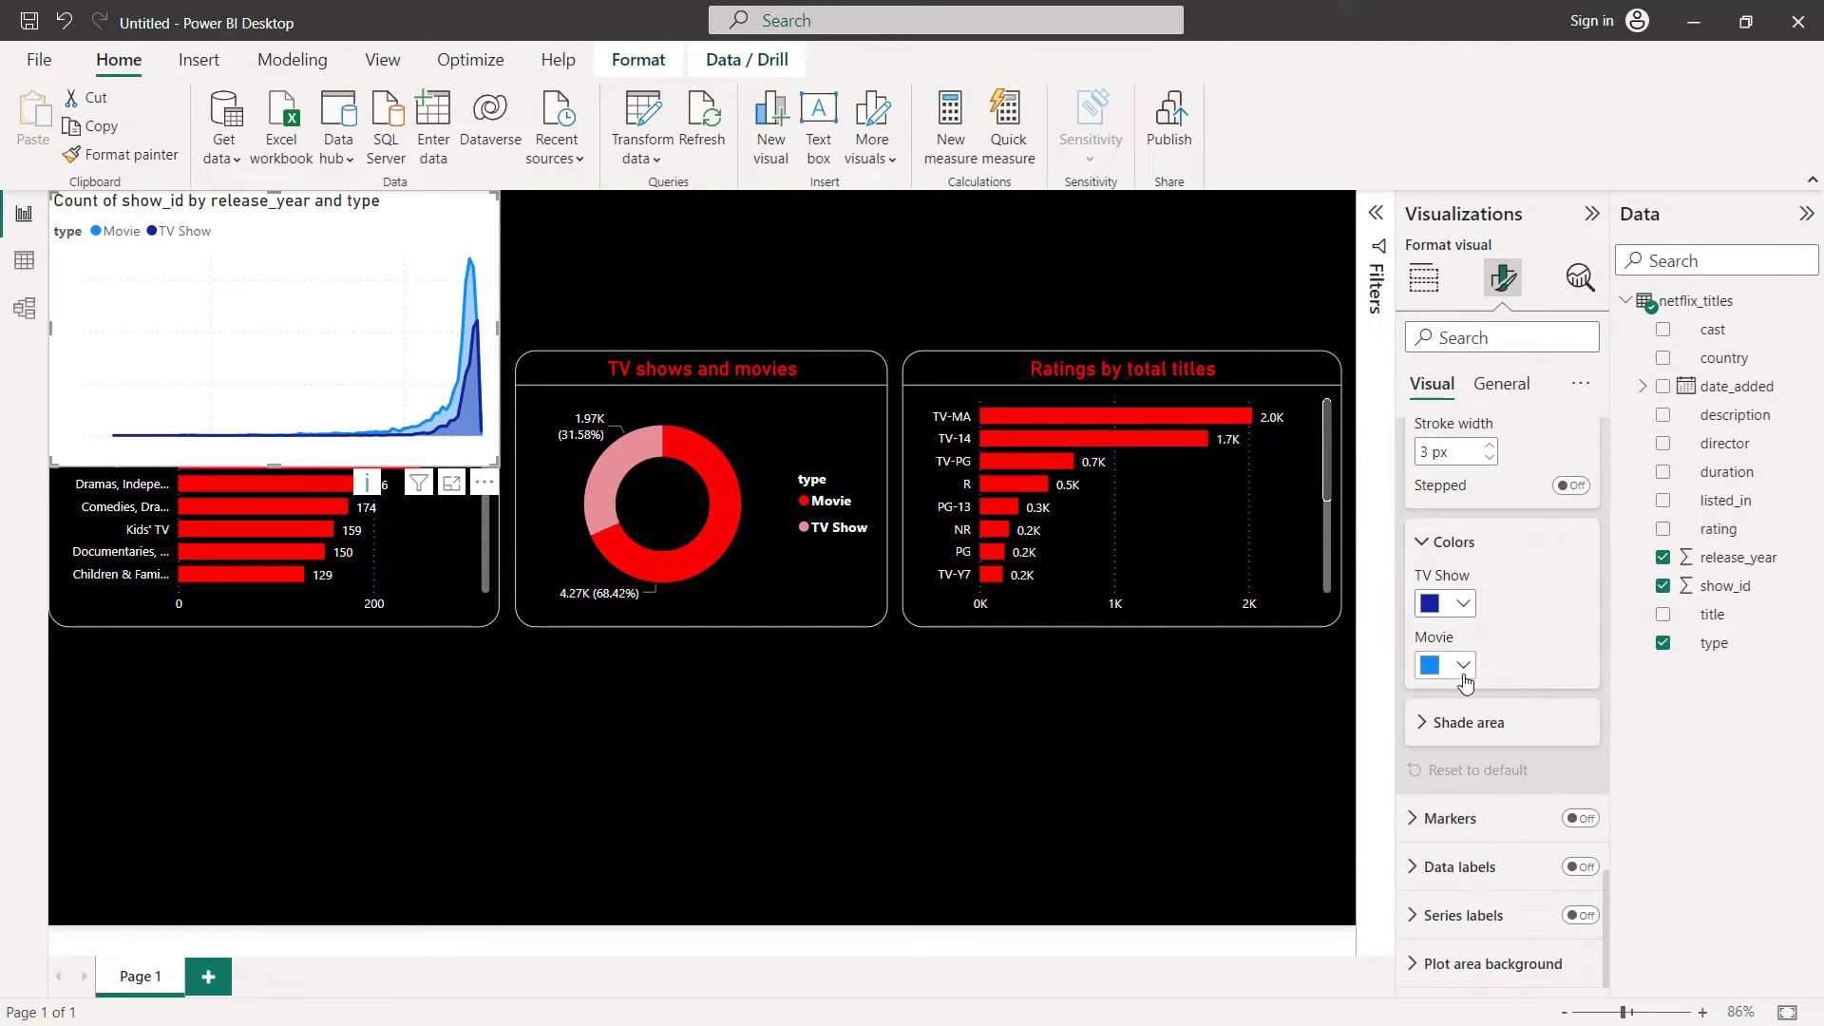
{"action": "left_click", "coordinate": [1462, 669]}
{"action": "left_click", "coordinate": [1478, 559]}
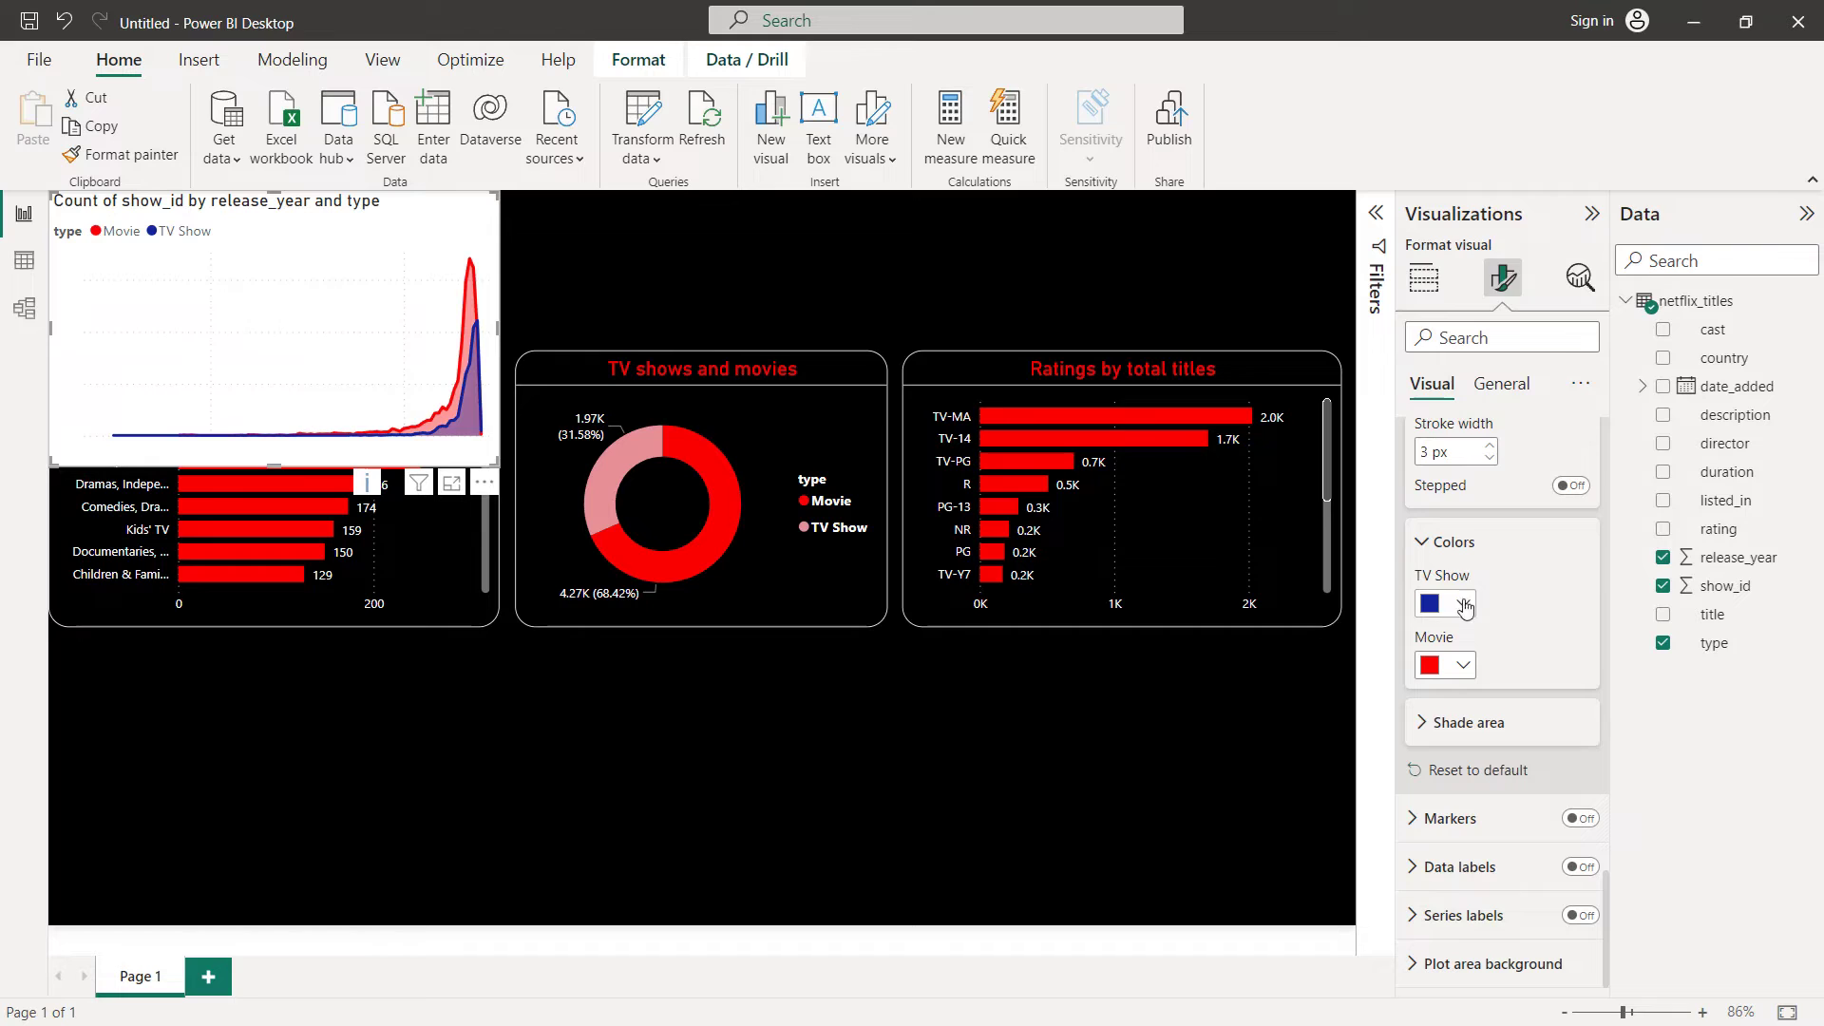
{"action": "left_click", "coordinate": [1461, 603]}
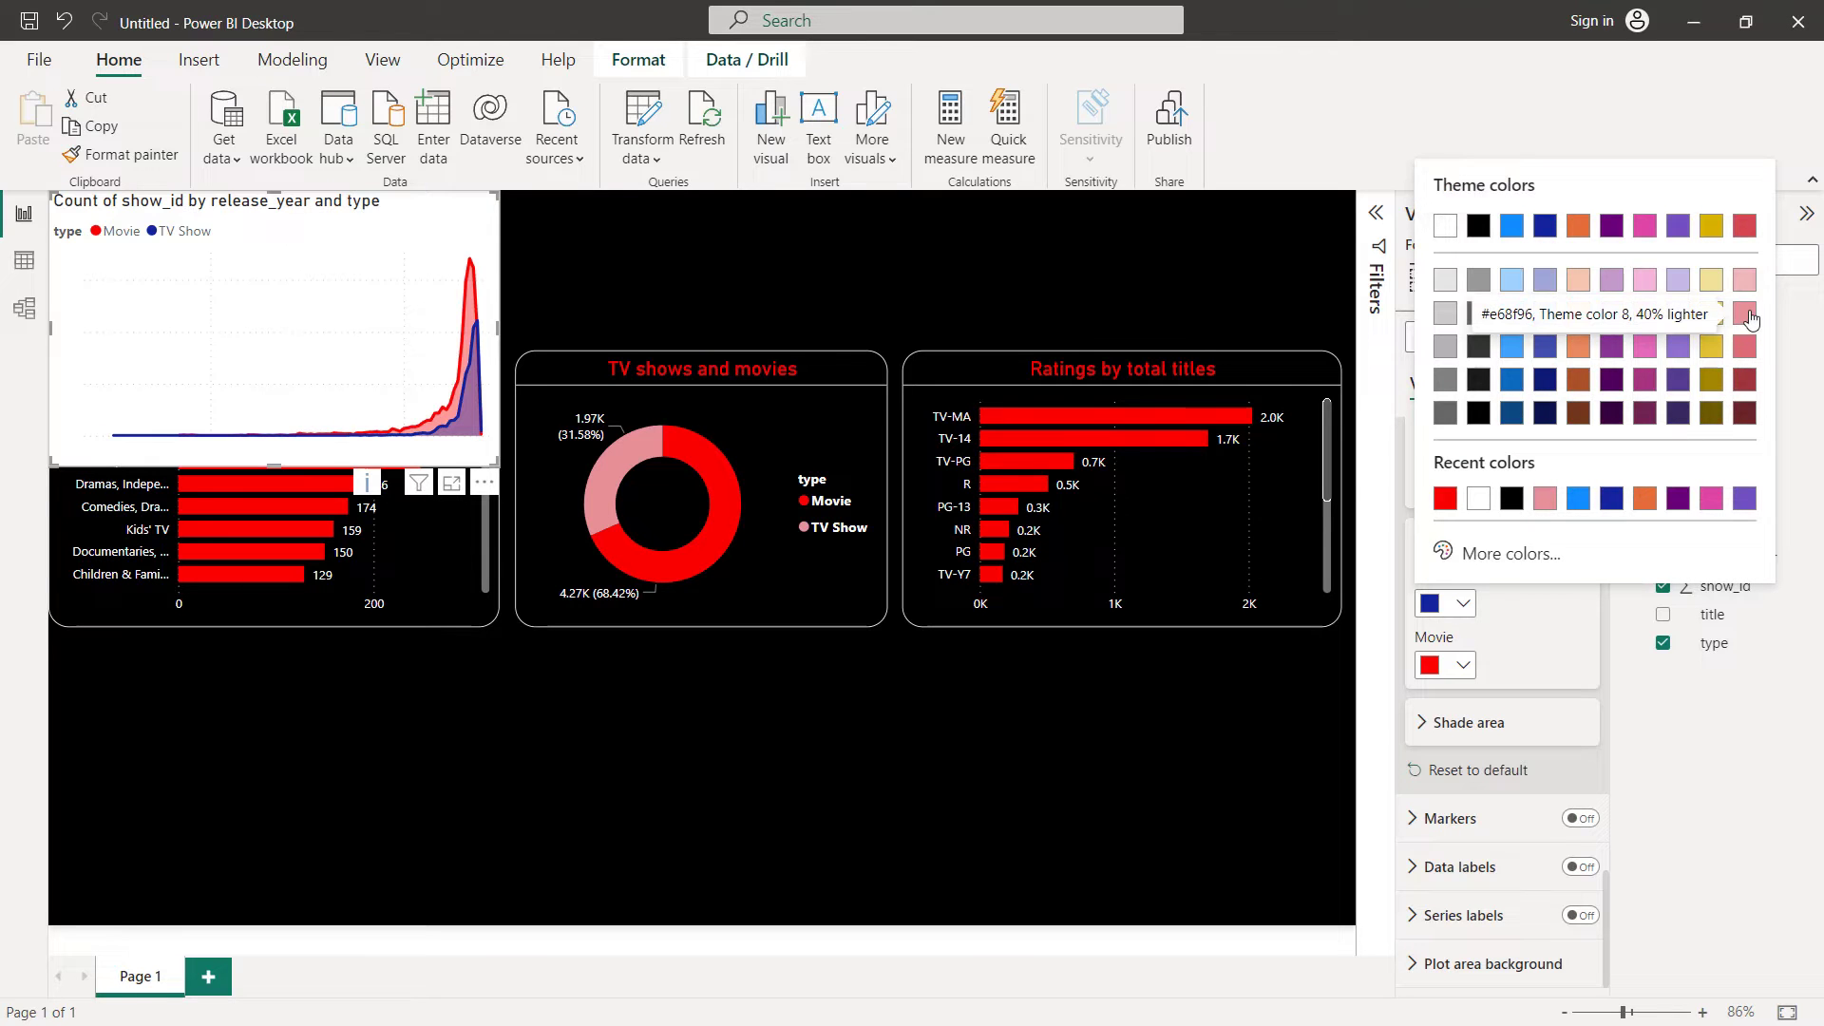
{"action": "left_click", "coordinate": [1745, 315]}
Set the area chart's background color to black
{"action": "scroll", "coordinate": [1453, 578], "scroll_direction": "up", "scroll_amount": 15}
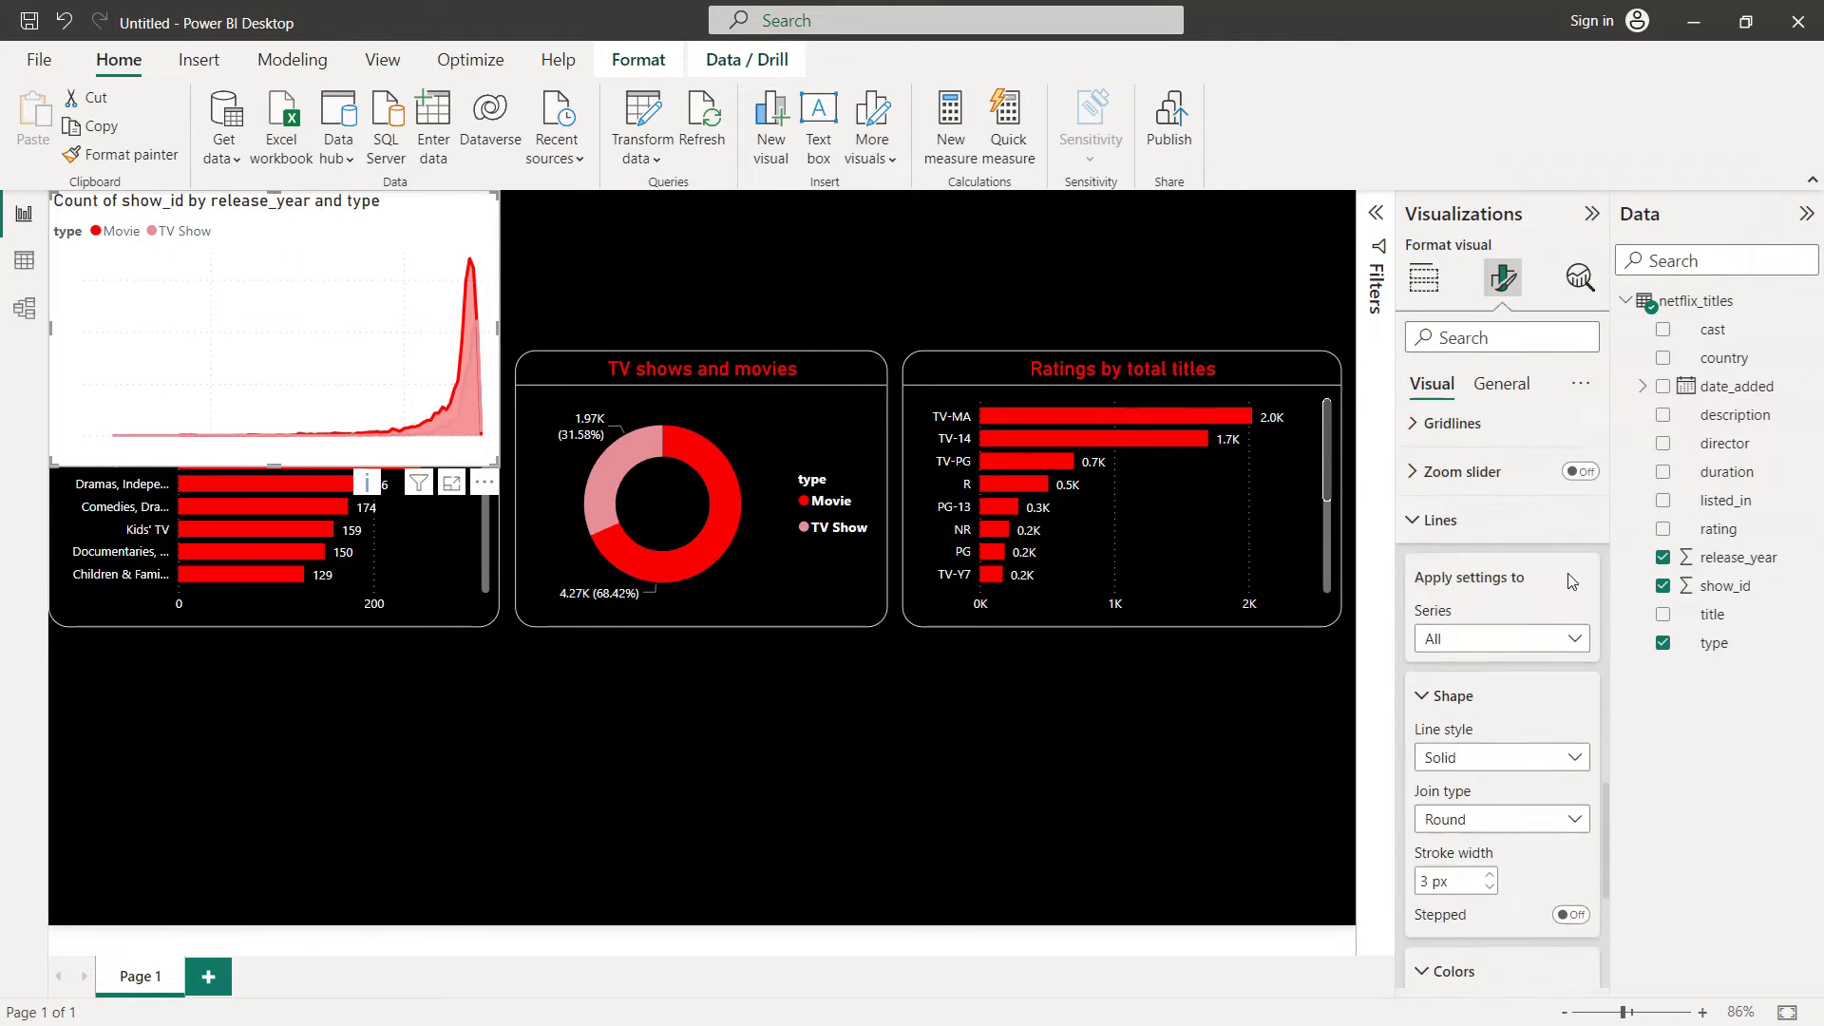
{"action": "left_click", "coordinate": [1500, 384]}
{"action": "left_click", "coordinate": [1445, 537]}
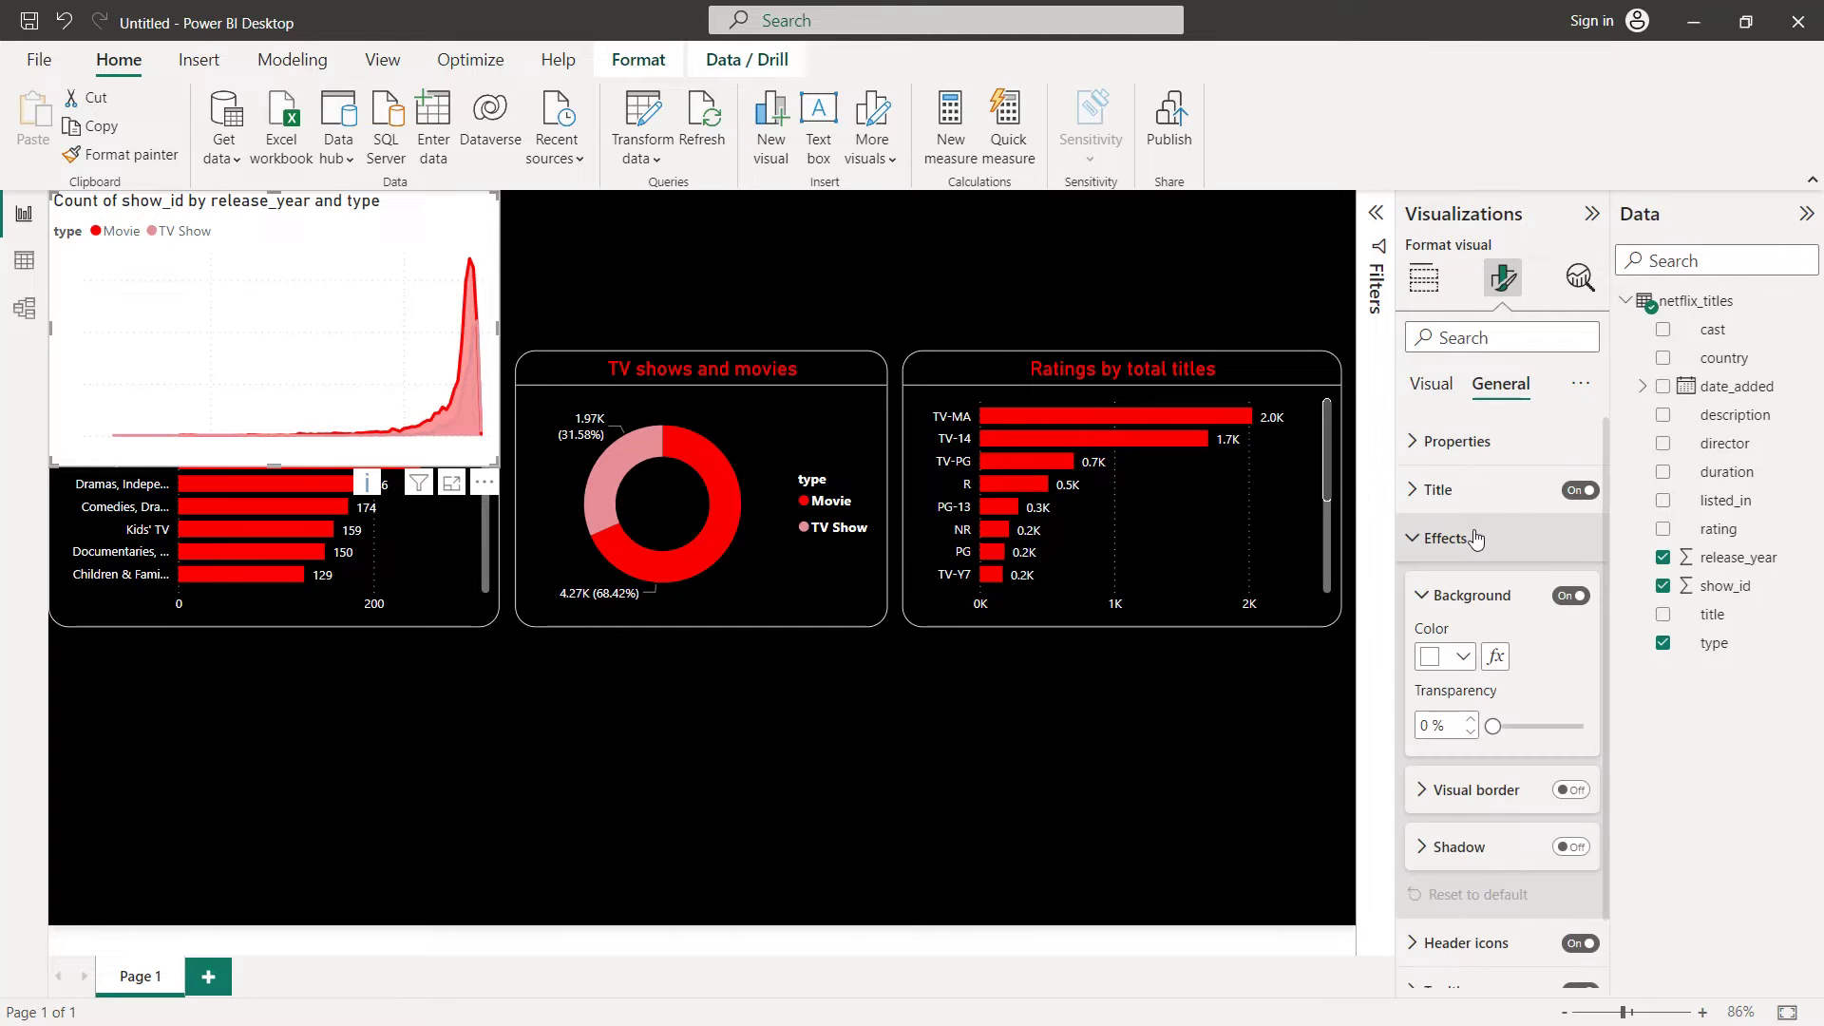
{"action": "left_click", "coordinate": [1463, 657]}
{"action": "left_click", "coordinate": [1541, 555]}
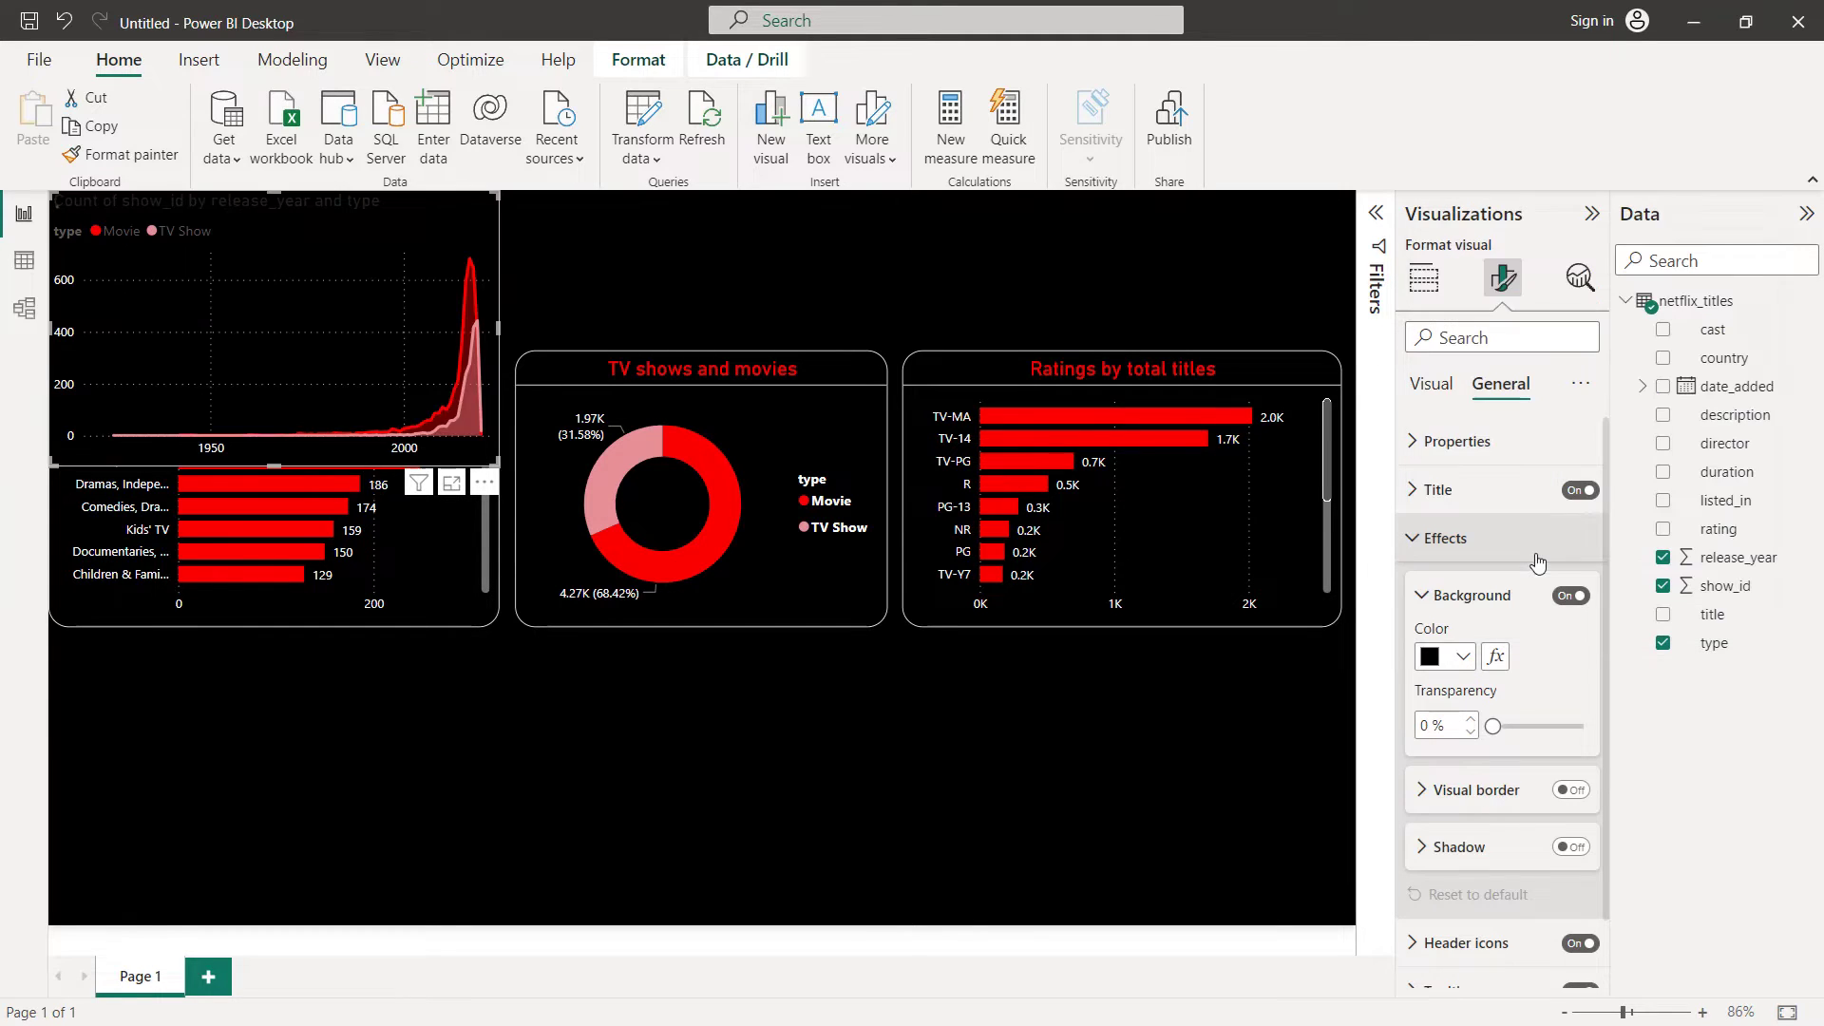
Turn on a white visual border with 20 px rounded corners for the area chart
{"action": "left_click", "coordinate": [1571, 790]}
{"action": "scroll", "coordinate": [1500, 722], "scroll_direction": "down", "scroll_amount": 2}
{"action": "left_click", "coordinate": [1460, 647]}
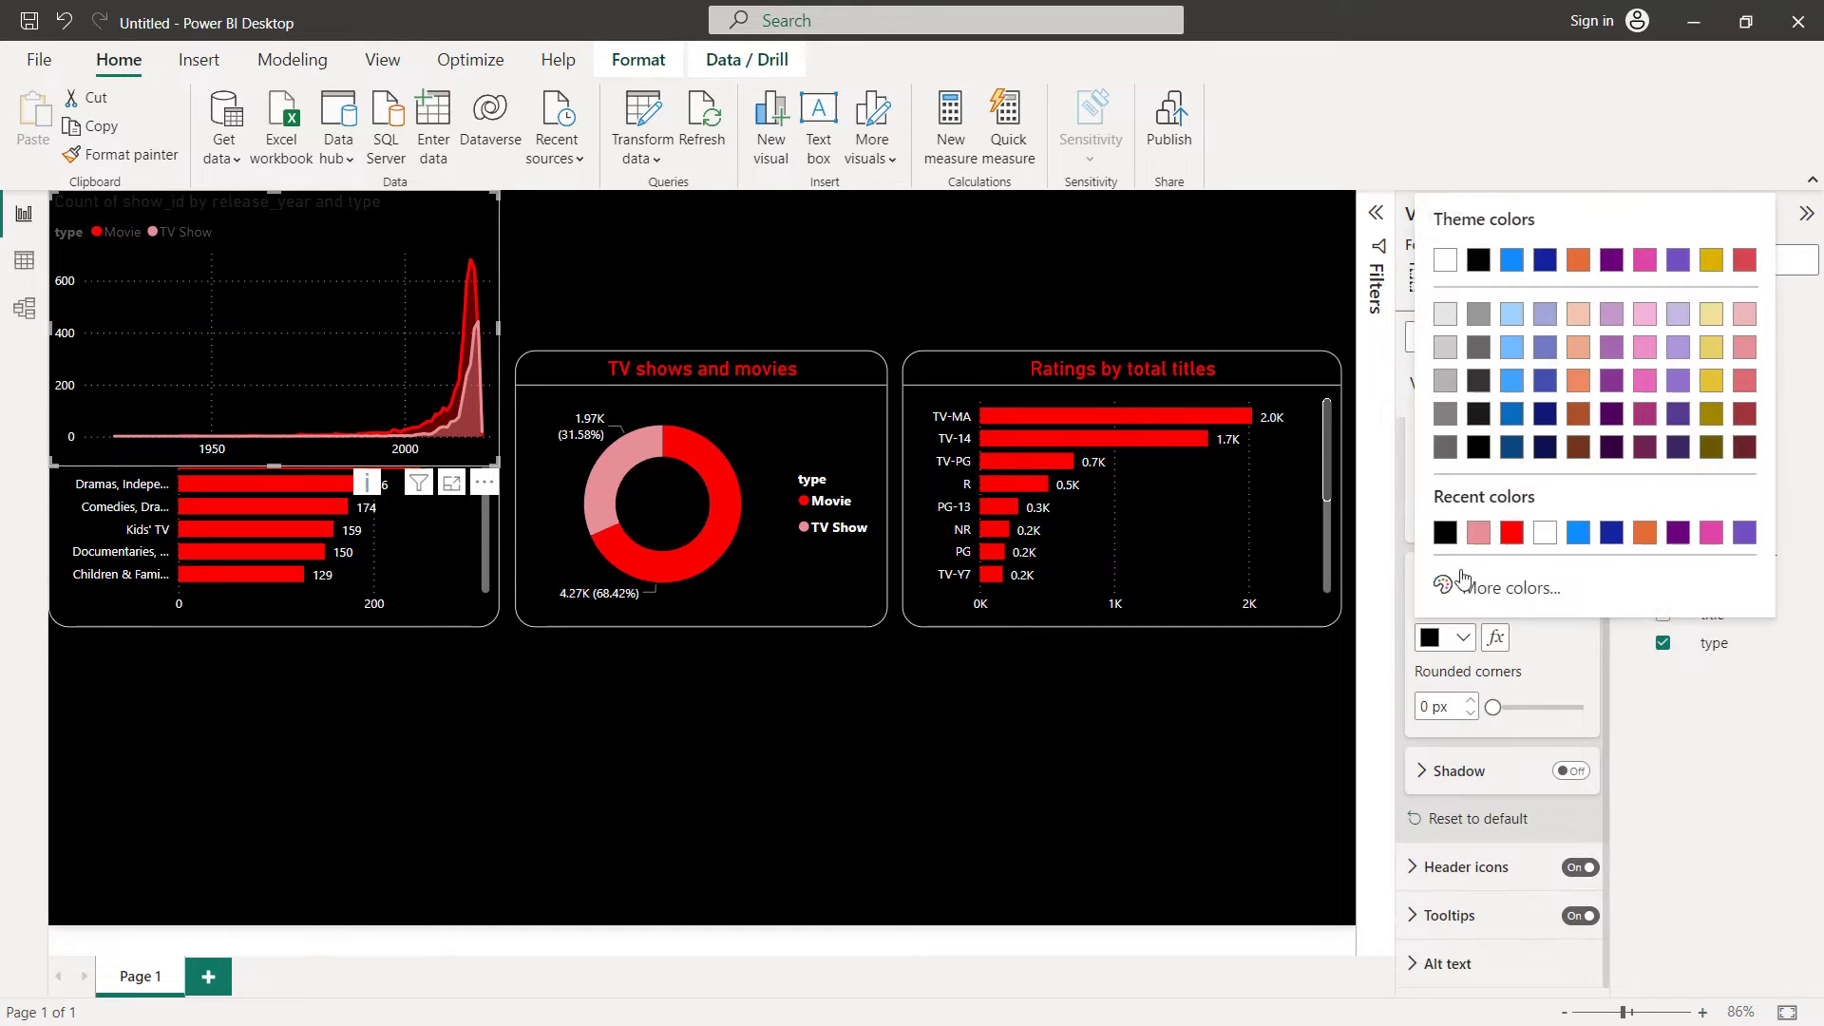
{"action": "left_click", "coordinate": [1549, 549]}
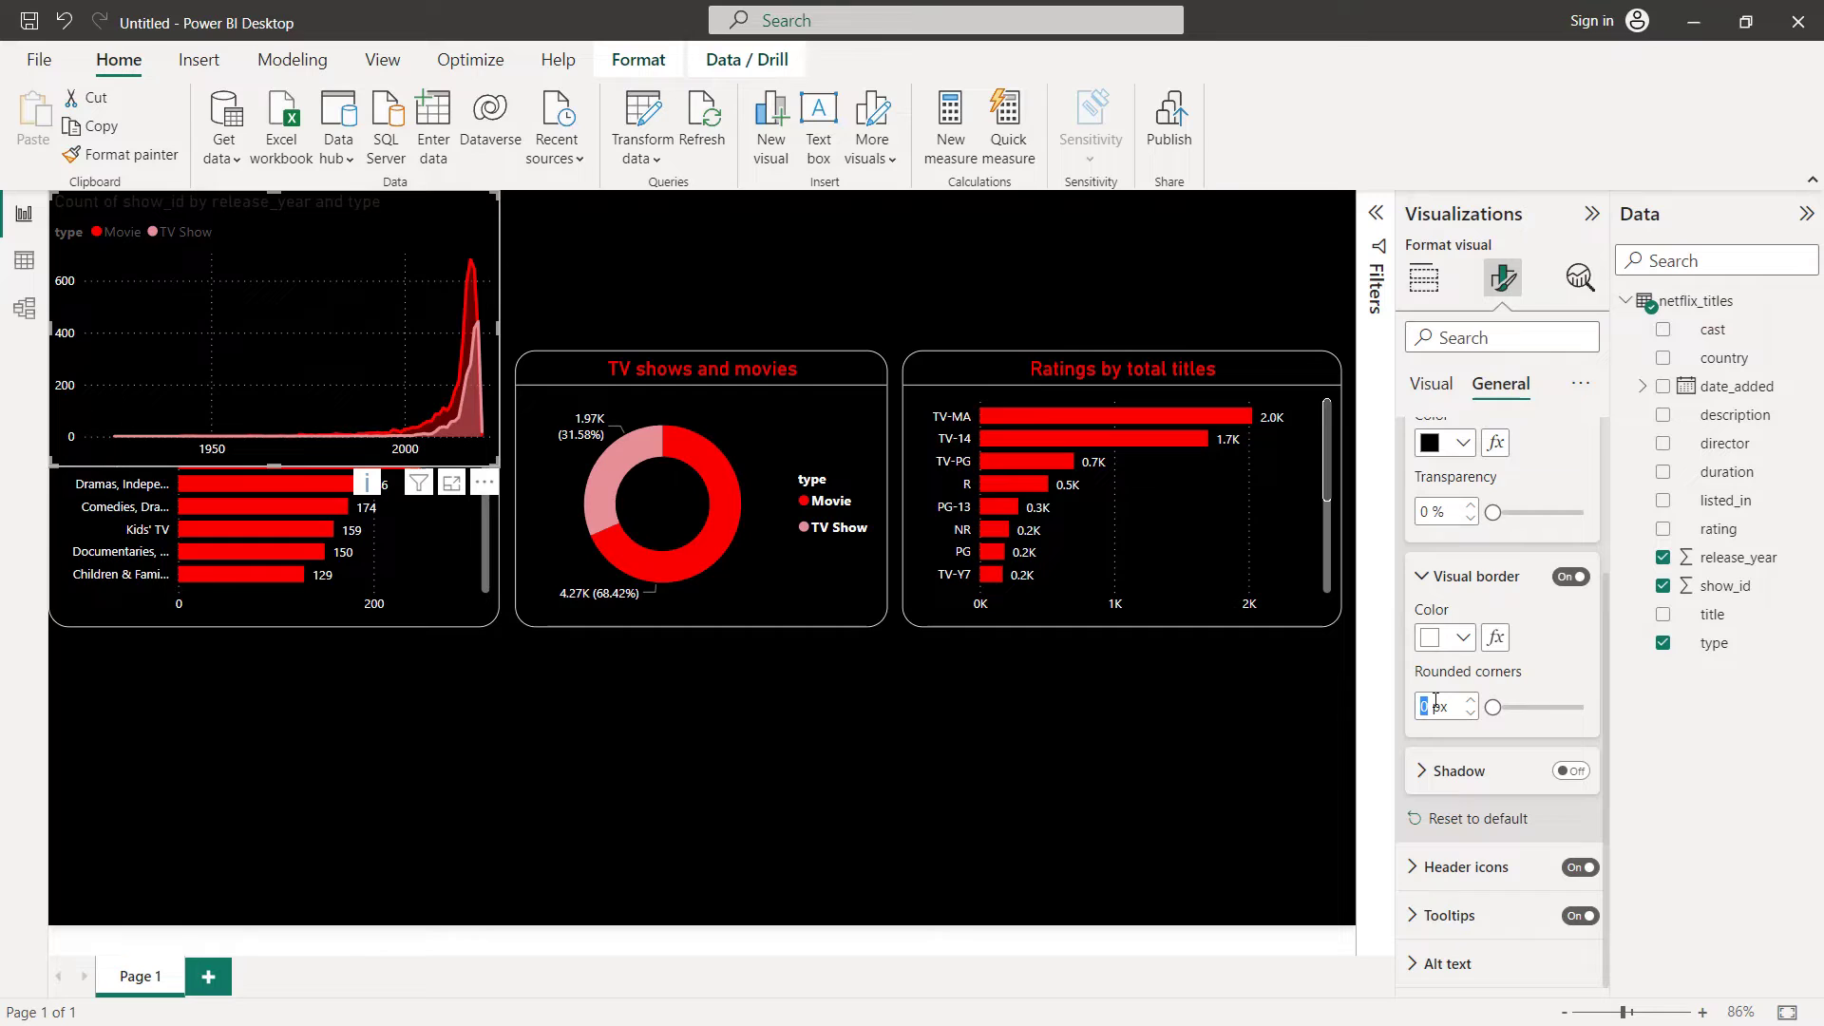
{"action": "type", "text": "20"}
{"action": "key", "text": "Return"}
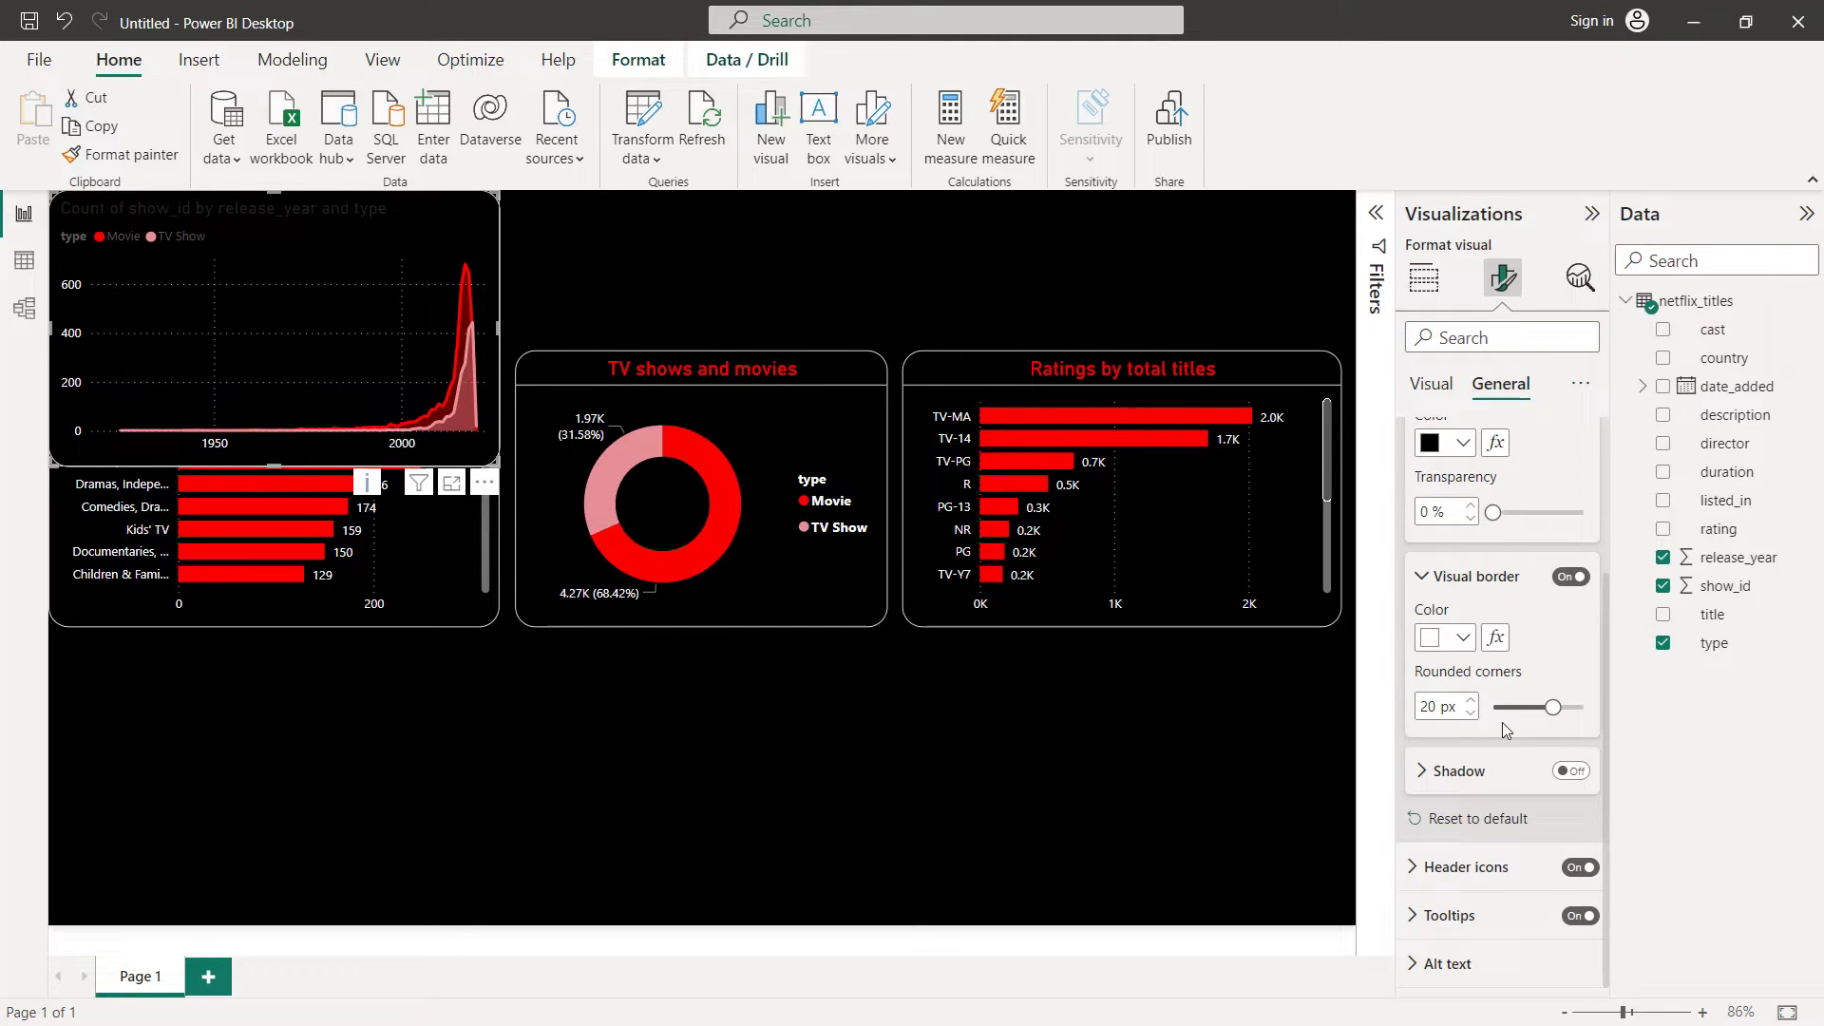
Color the area chart's legend text white
{"action": "scroll", "coordinate": [1502, 722], "scroll_direction": "up", "scroll_amount": 3}
{"action": "left_click", "coordinate": [1425, 537]}
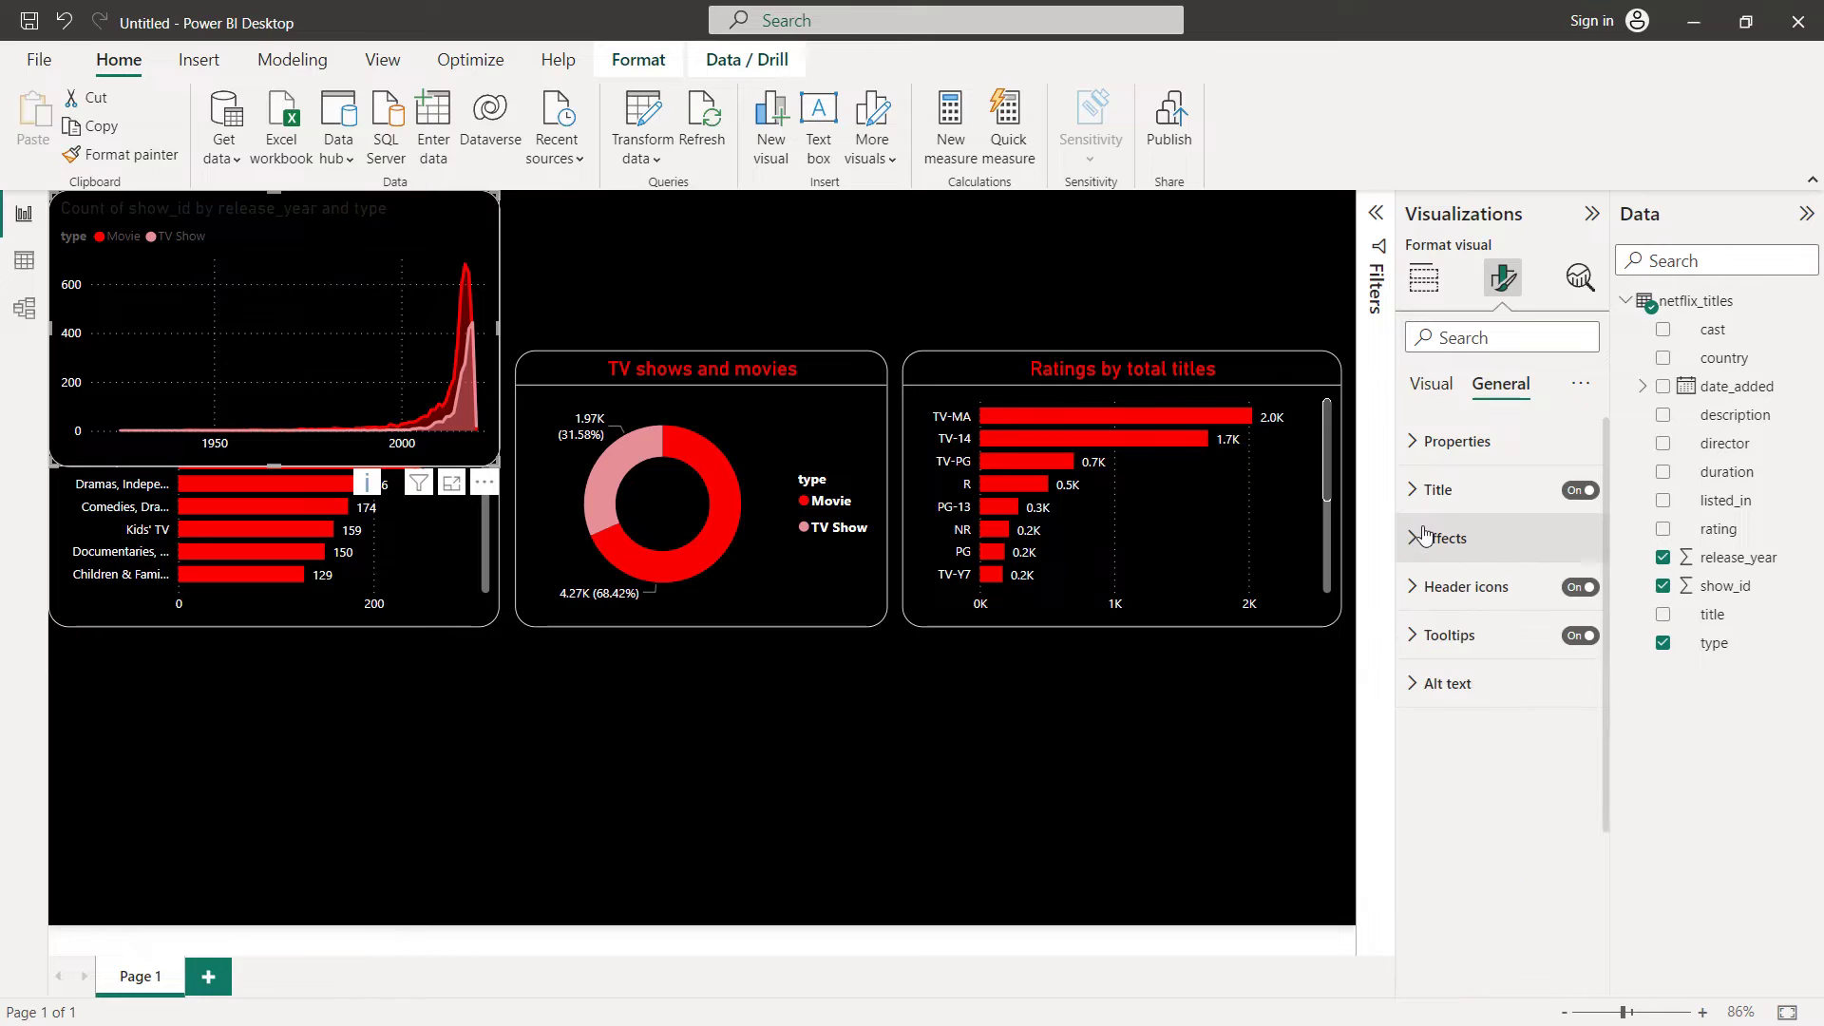
{"action": "left_click", "coordinate": [1431, 383]}
{"action": "left_click", "coordinate": [1430, 442]}
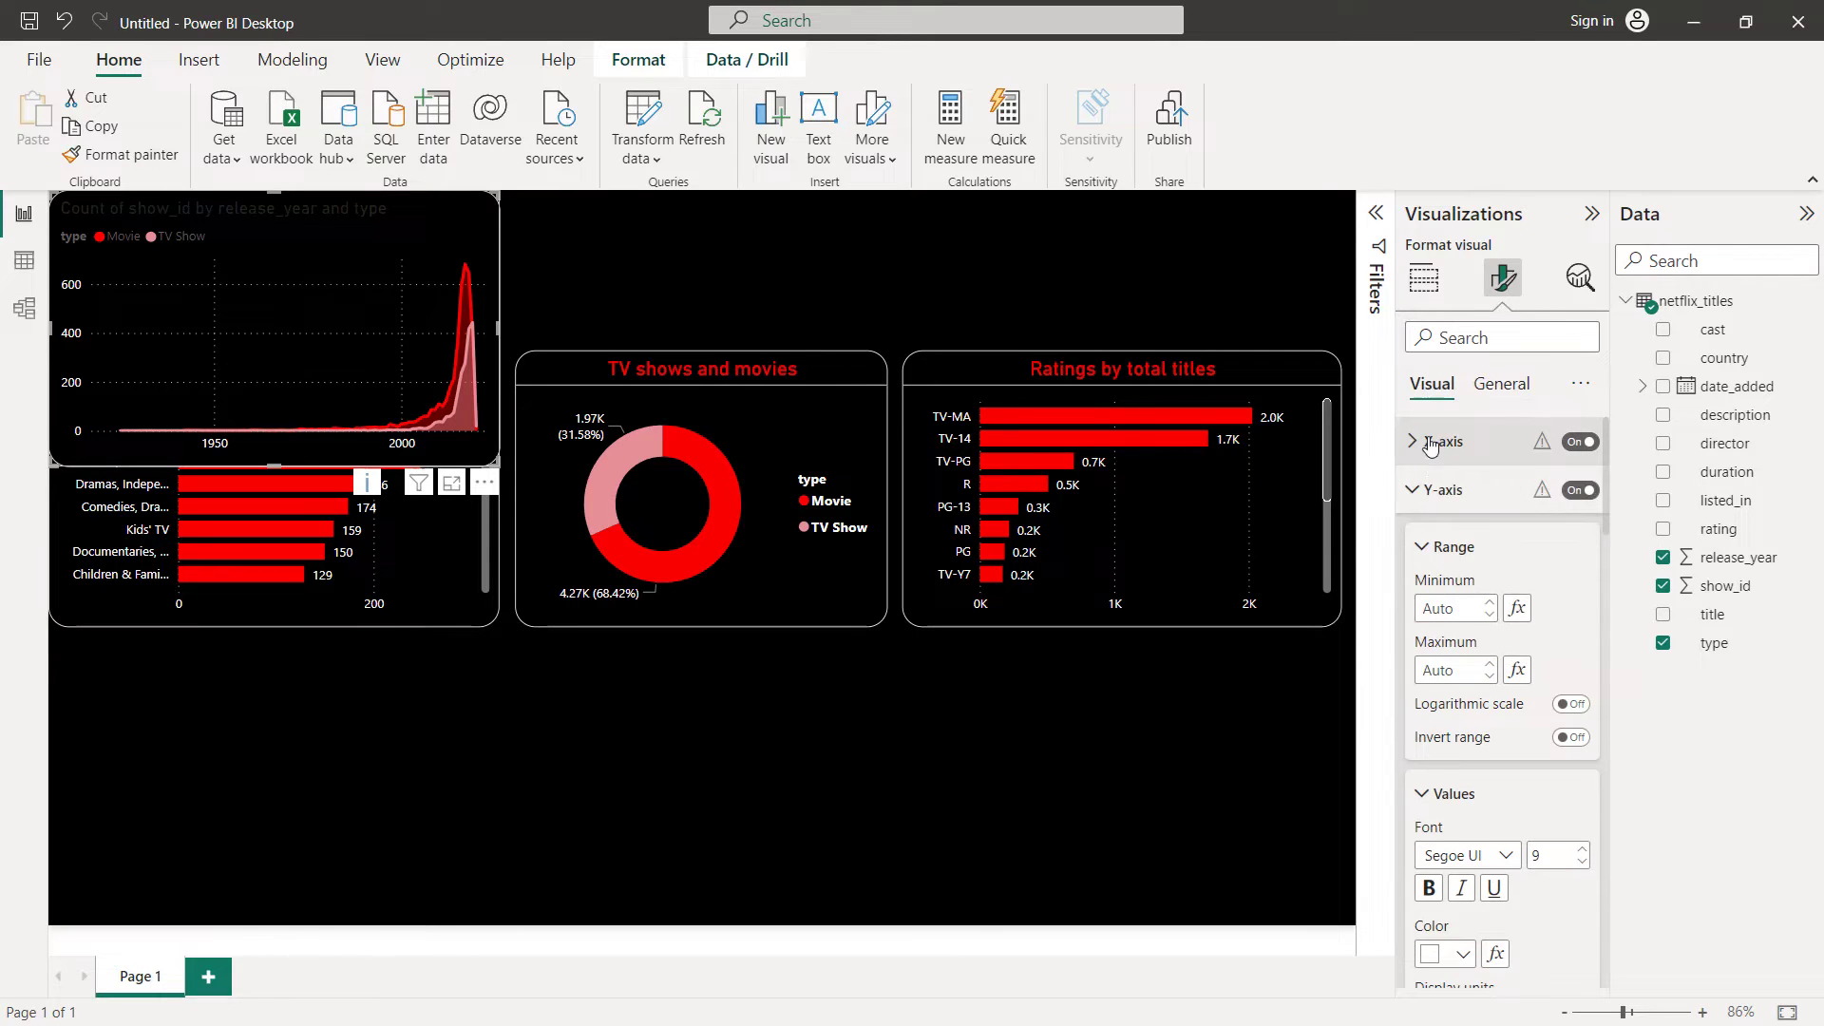
{"action": "left_click", "coordinate": [1422, 489]}
{"action": "left_click", "coordinate": [1444, 586]}
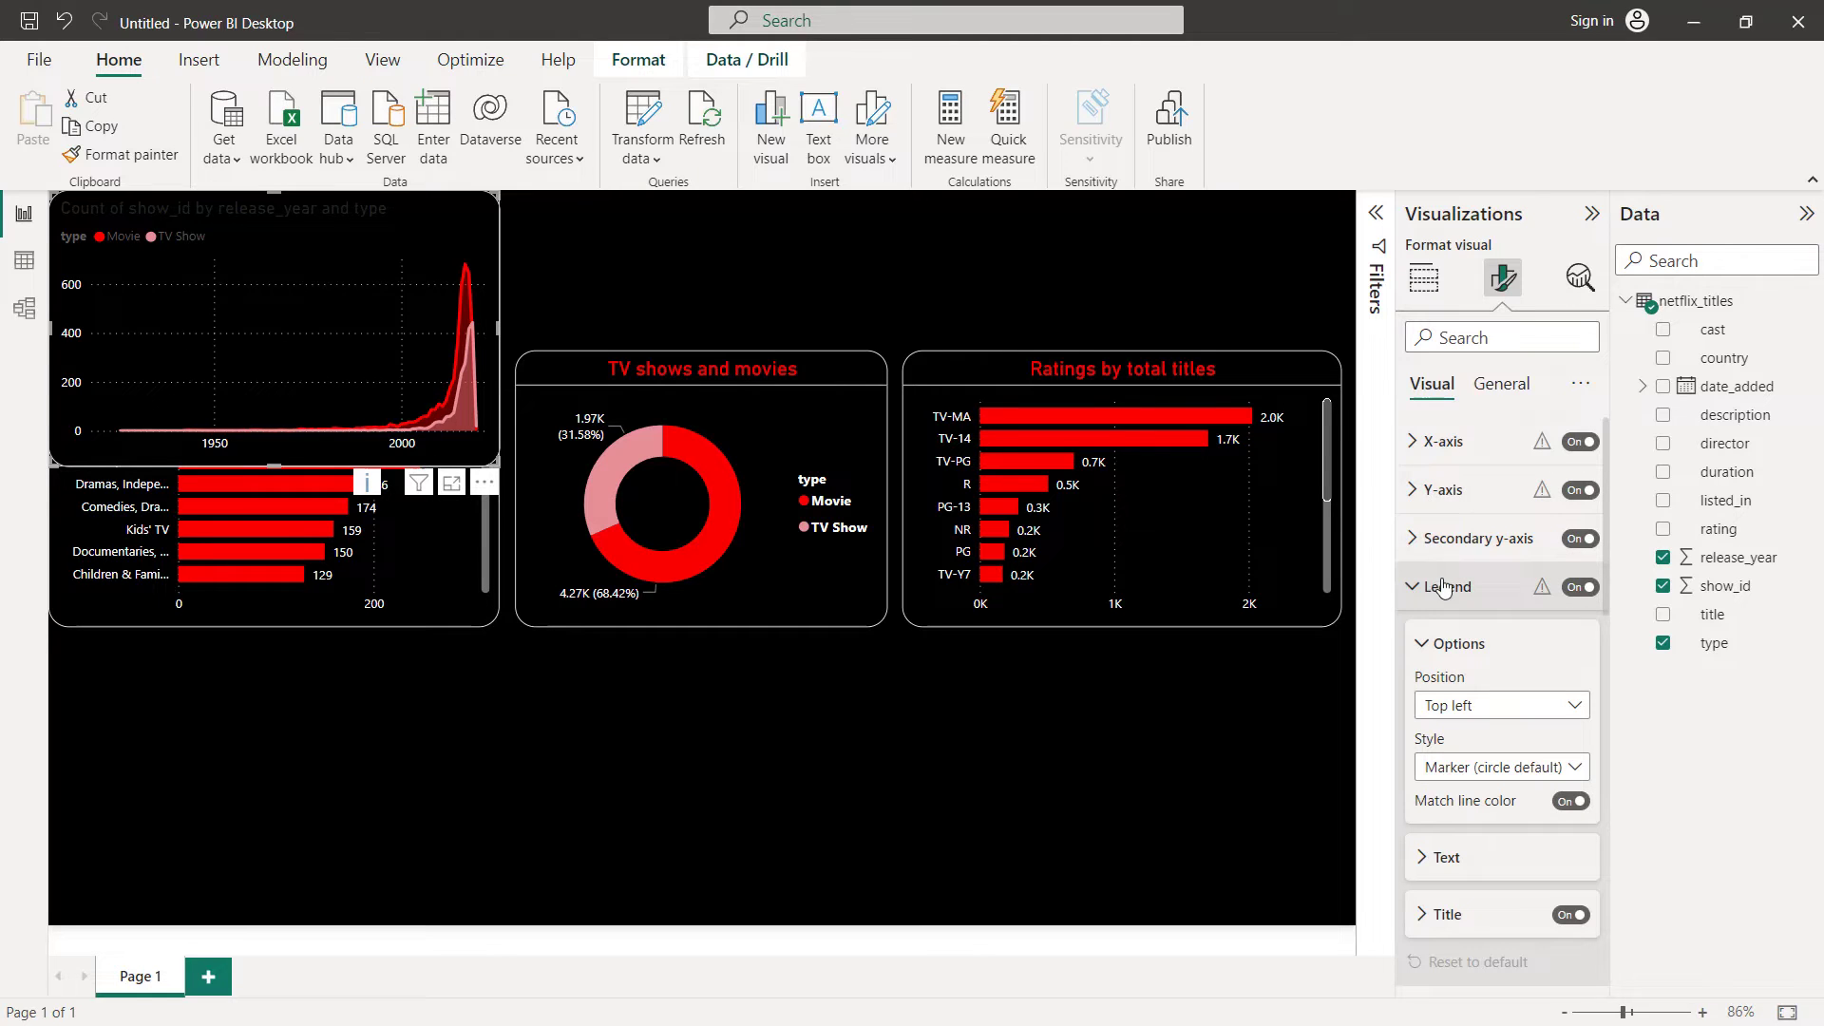
{"action": "scroll", "coordinate": [1454, 608], "scroll_direction": "down", "scroll_amount": 3}
{"action": "left_click", "coordinate": [1444, 600]}
{"action": "scroll", "coordinate": [1456, 608], "scroll_direction": "down", "scroll_amount": 1}
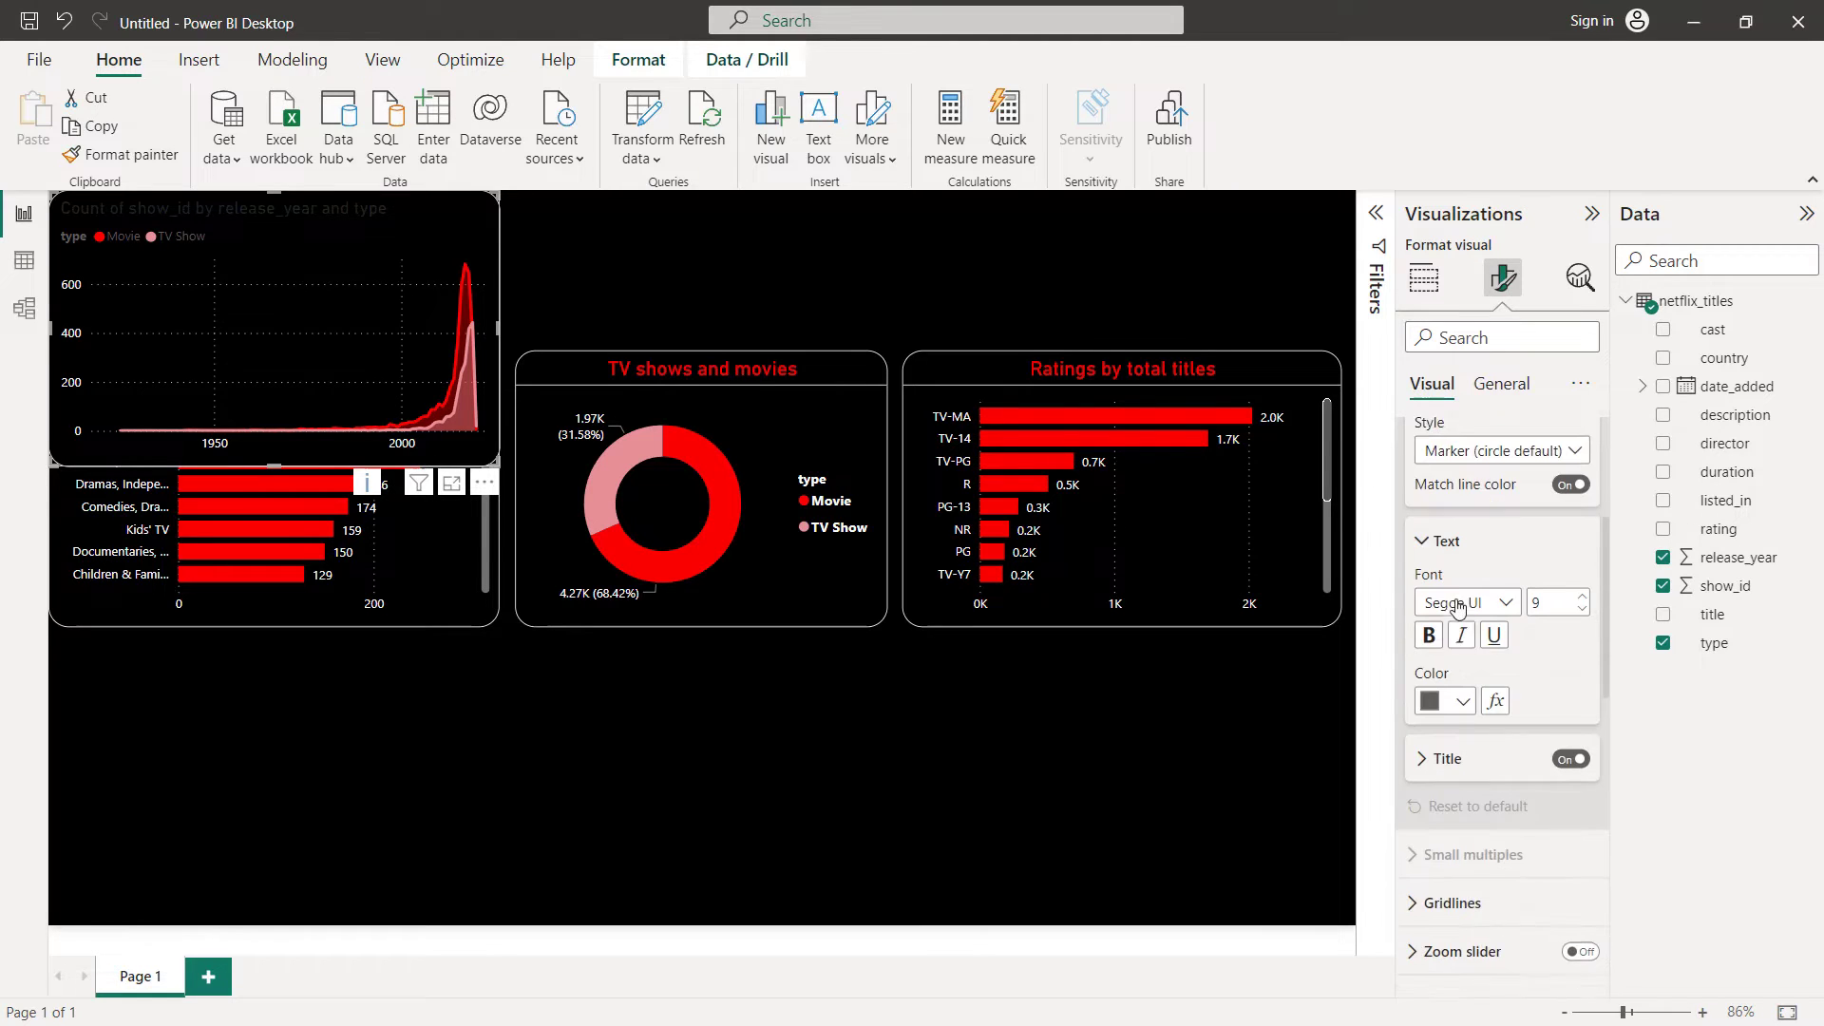
{"action": "left_click", "coordinate": [1463, 674]}
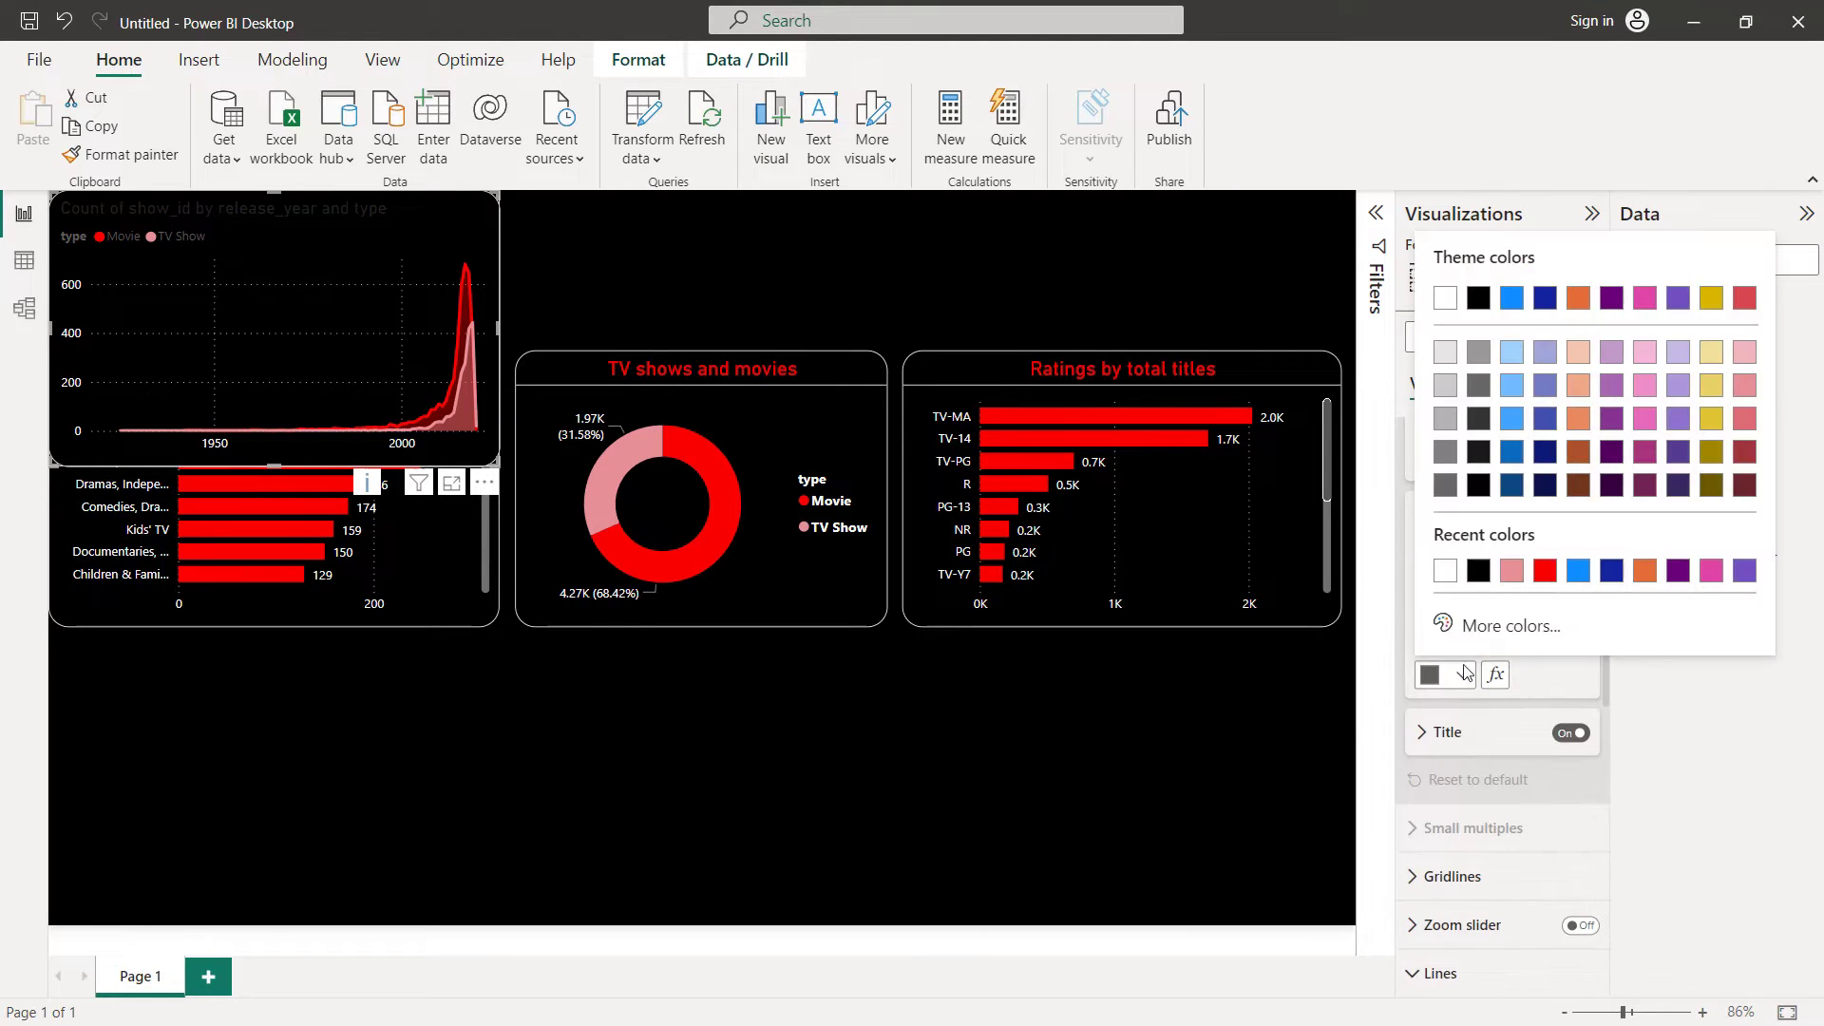
{"action": "left_click", "coordinate": [1446, 578]}
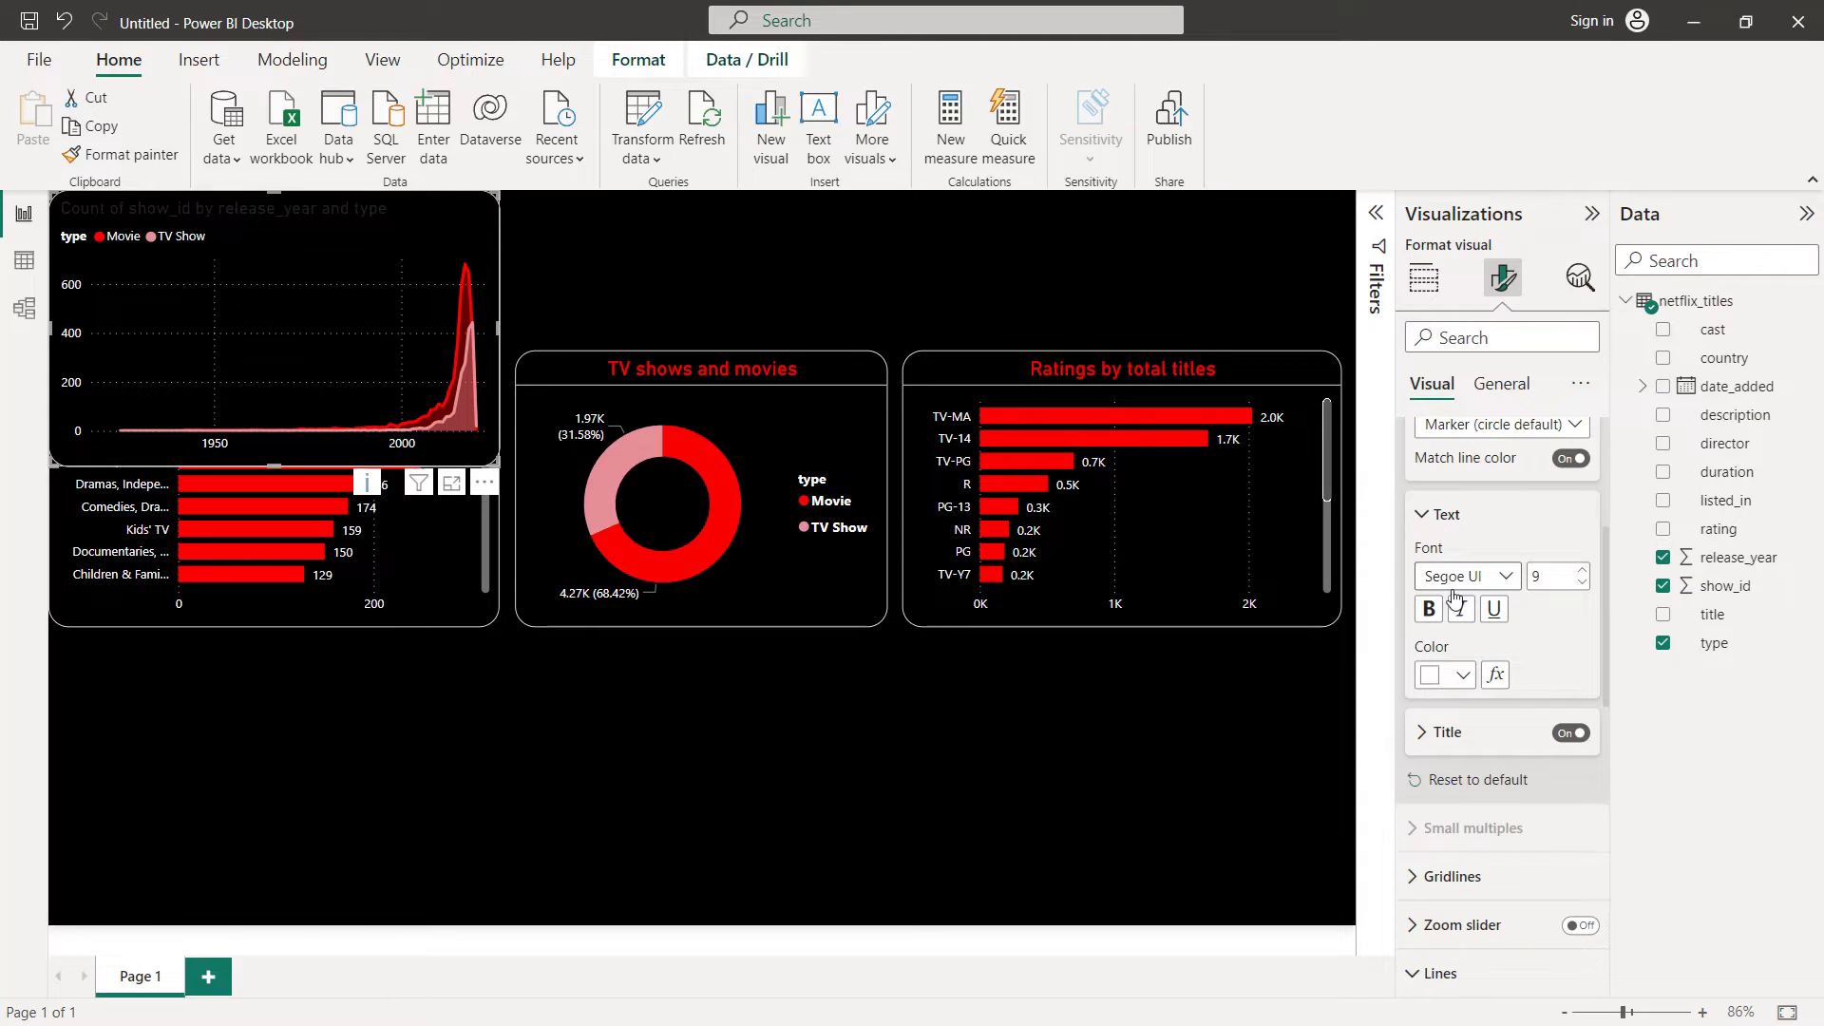
Set the area chart's title font size to 16 and its text to "Total movies and TV shows by release year"
{"action": "scroll", "coordinate": [1455, 589], "scroll_direction": "up", "scroll_amount": 5}
{"action": "left_click", "coordinate": [1502, 386]}
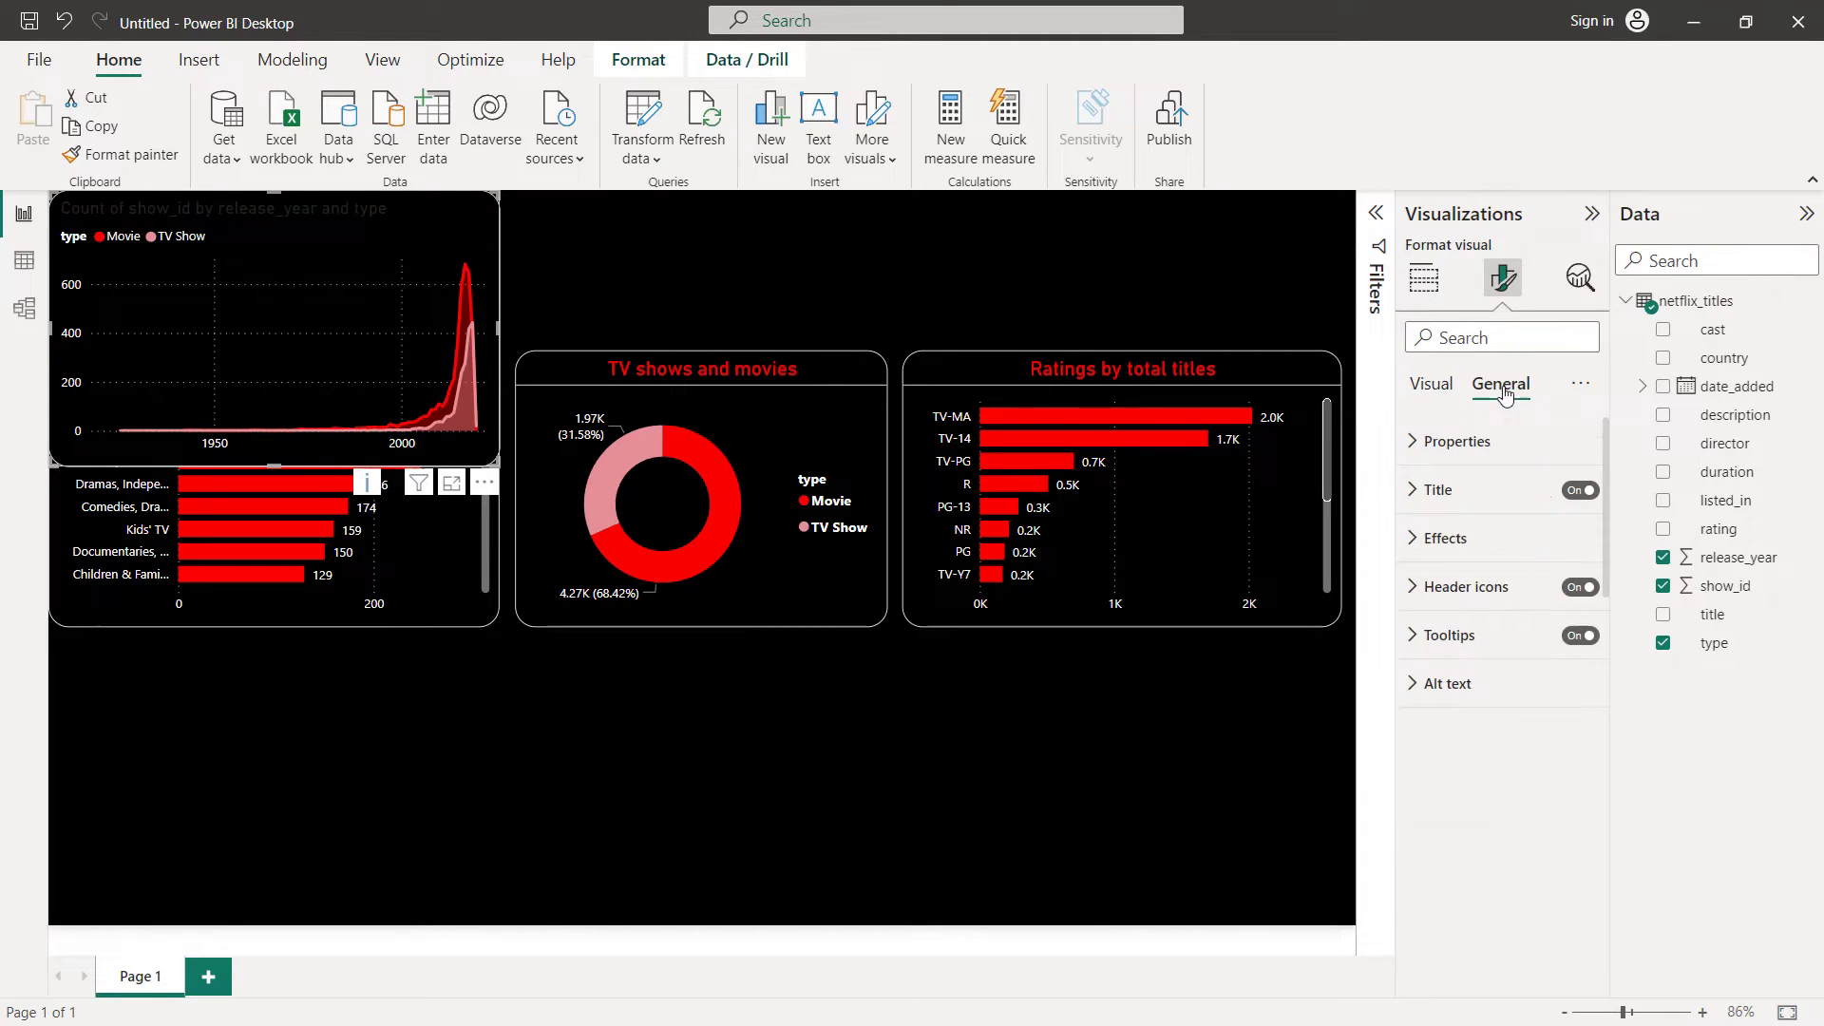
{"action": "left_click", "coordinate": [1437, 490]}
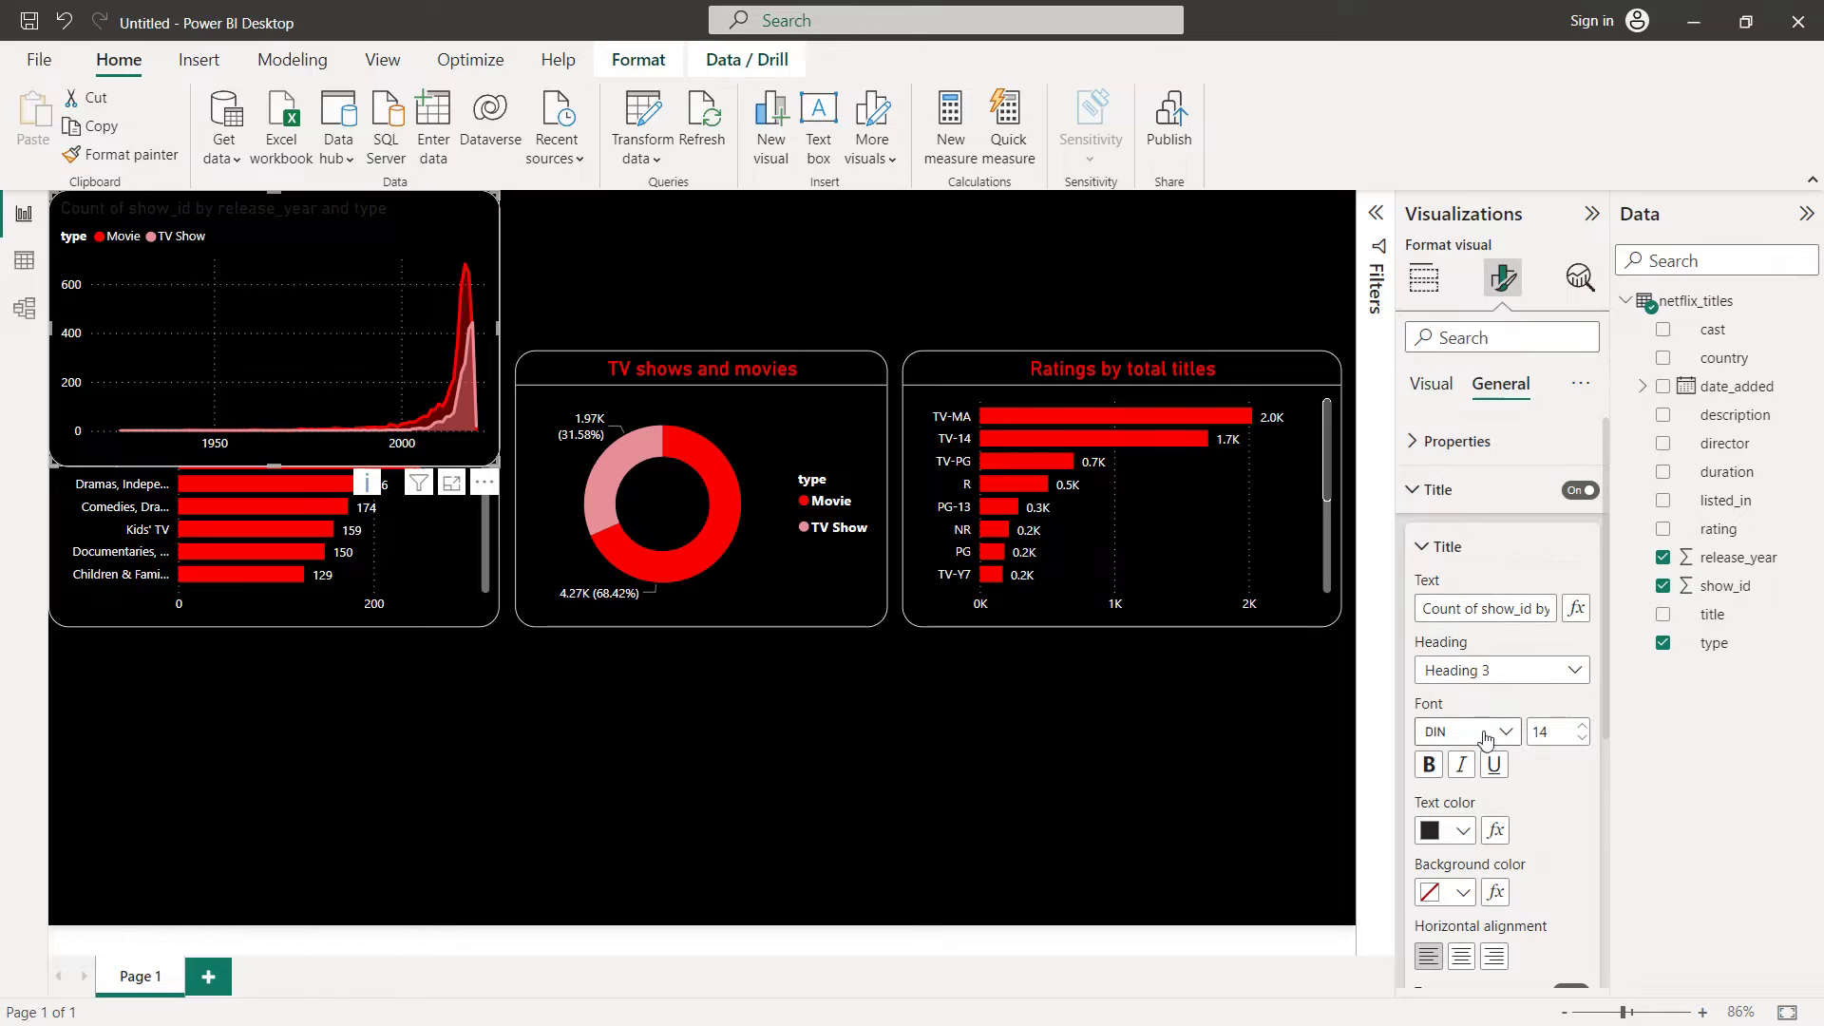
{"action": "left_click", "coordinate": [1581, 726]}
{"action": "left_click", "coordinate": [1581, 725]}
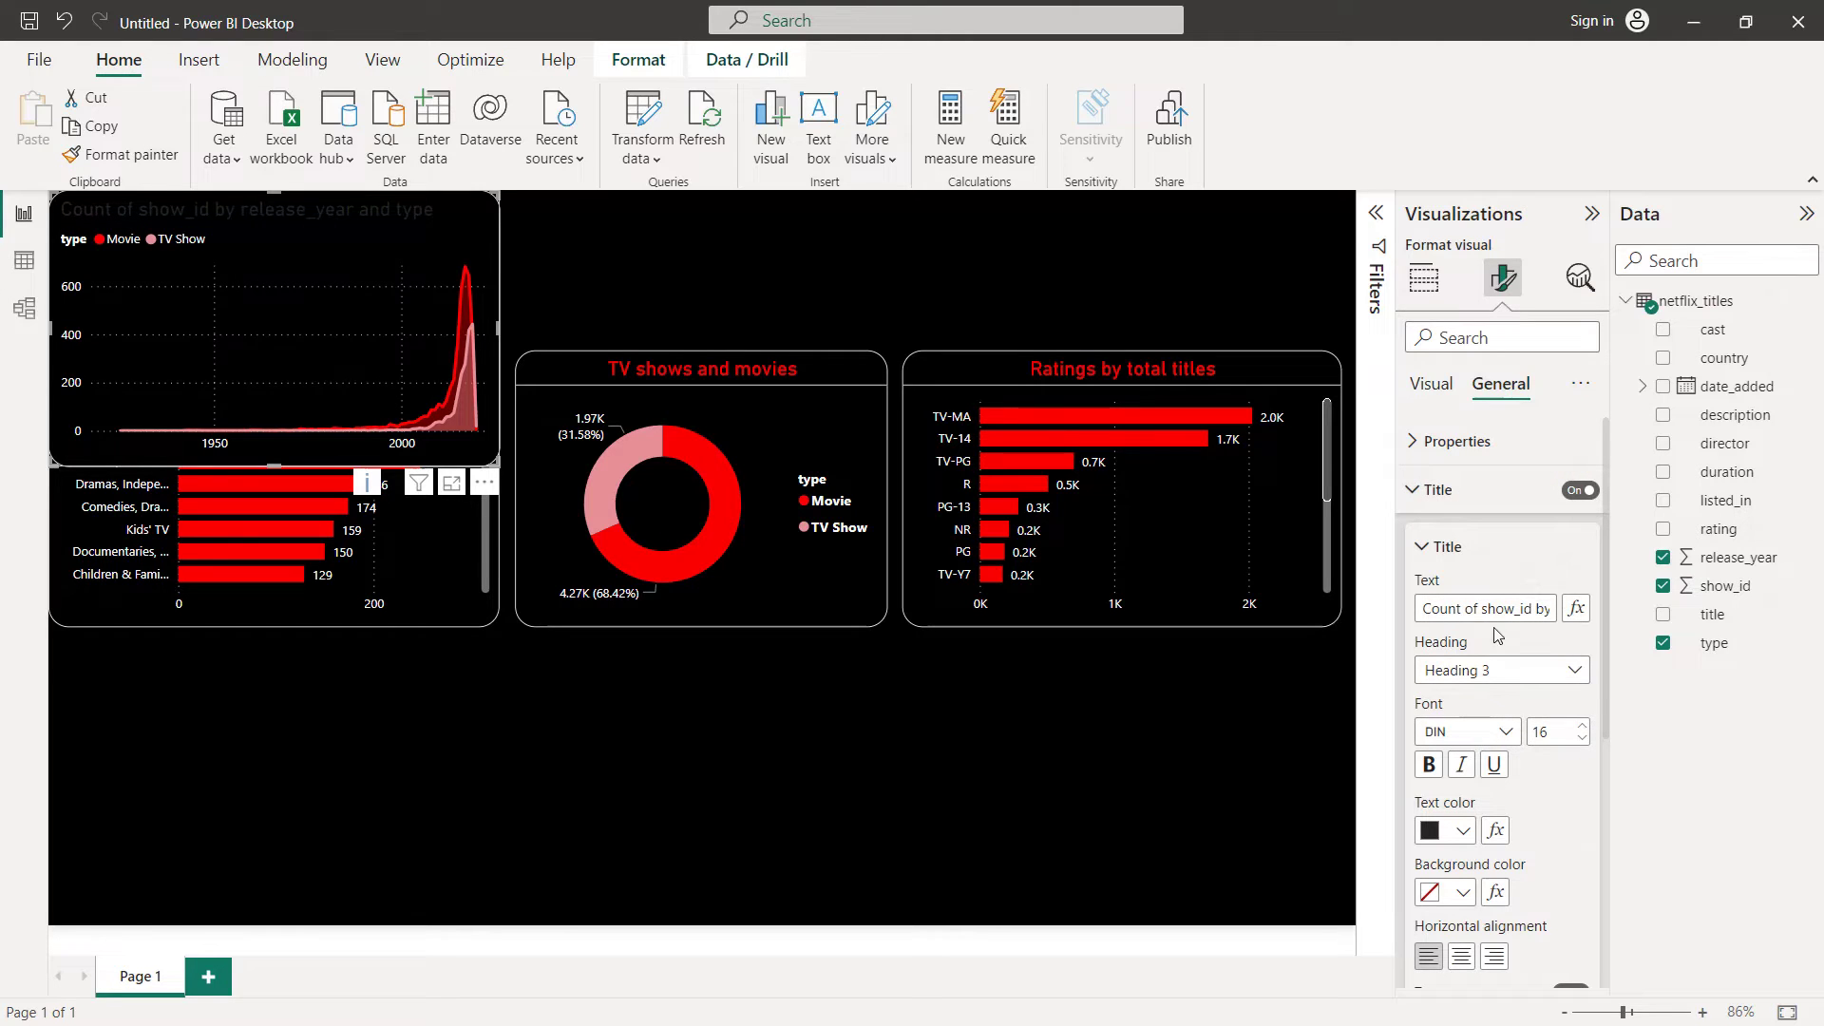
{"action": "triple_click", "coordinate": [1489, 609]}
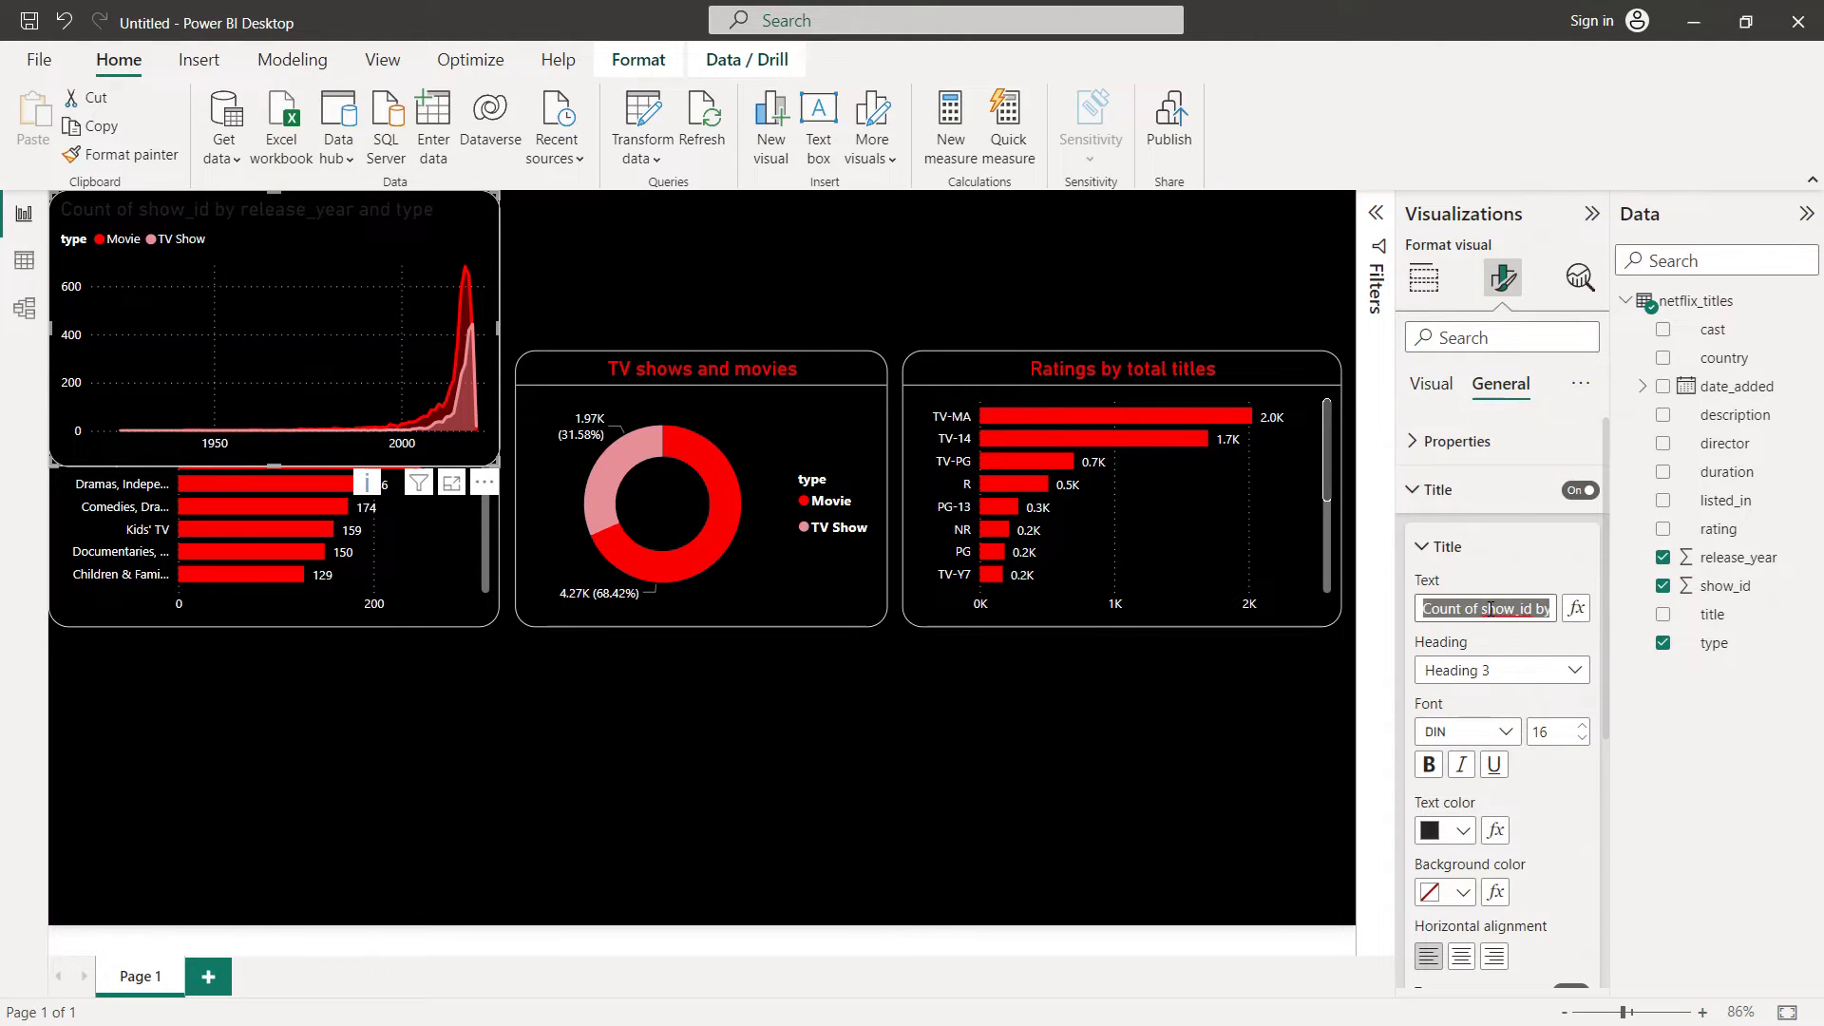
{"action": "type", "text": "Total movies"}
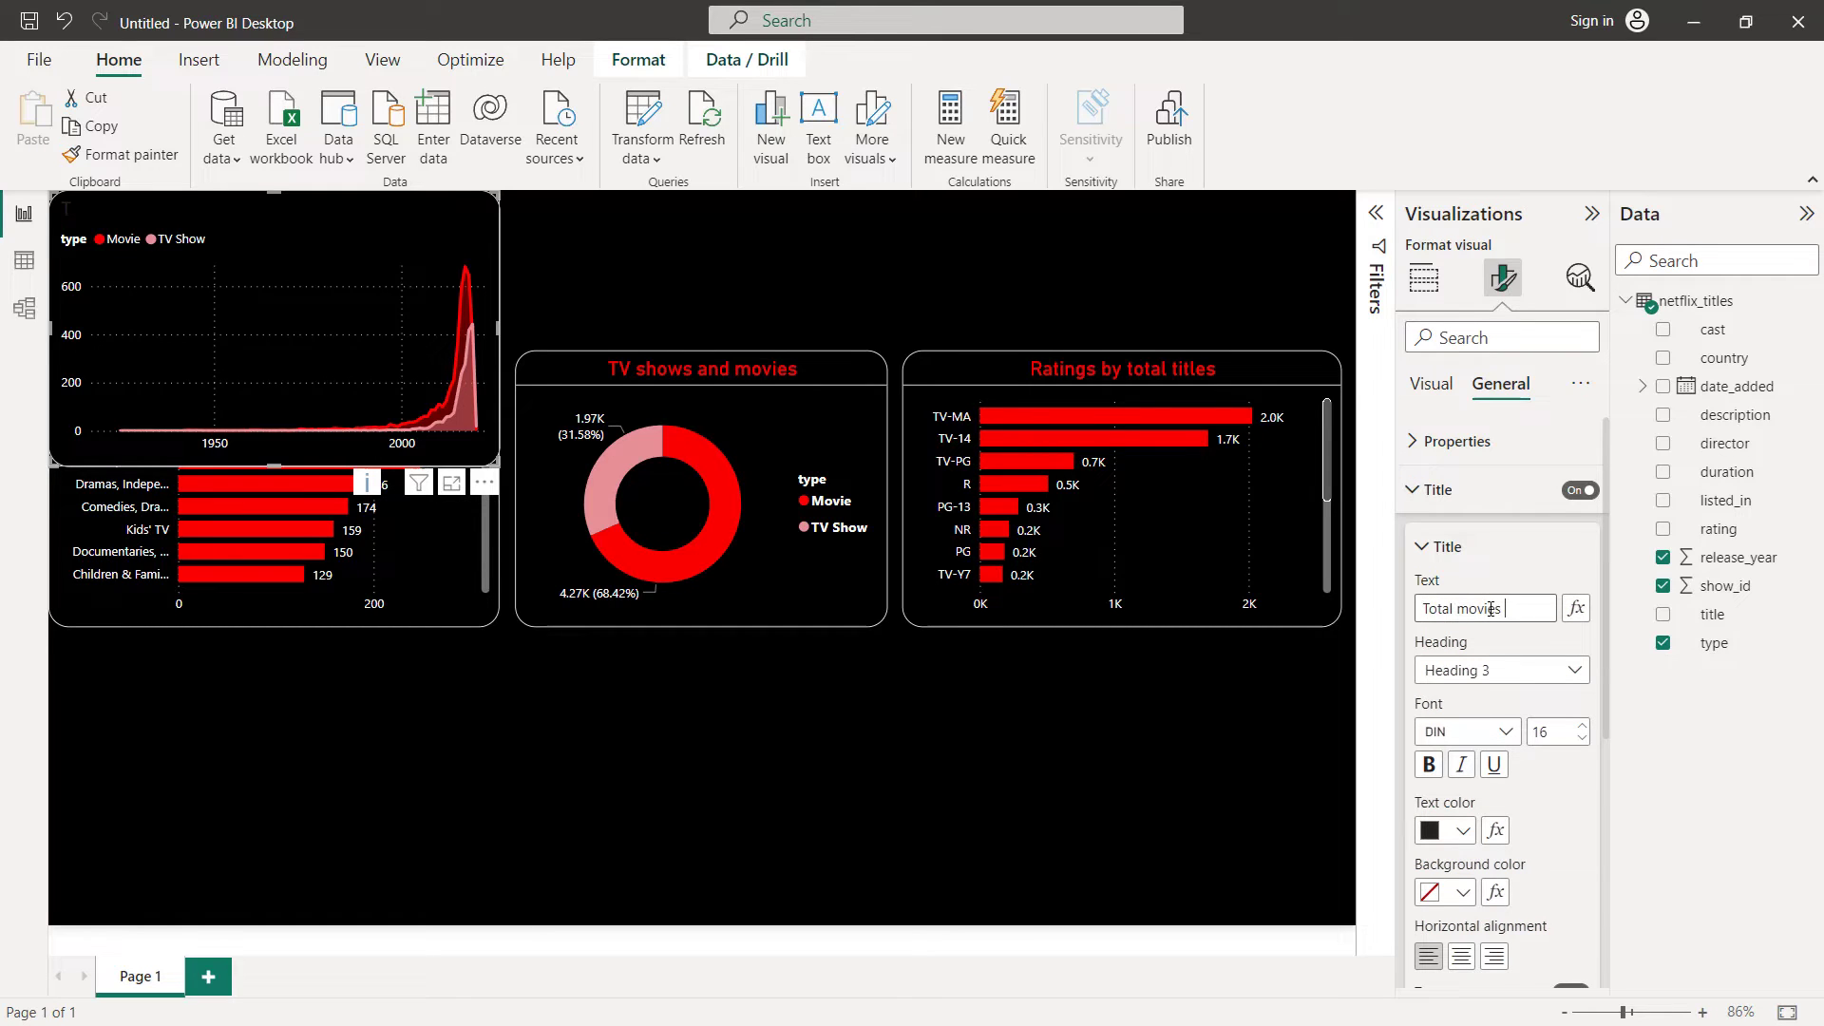
{"action": "type", "text": " and TV shows by release"}
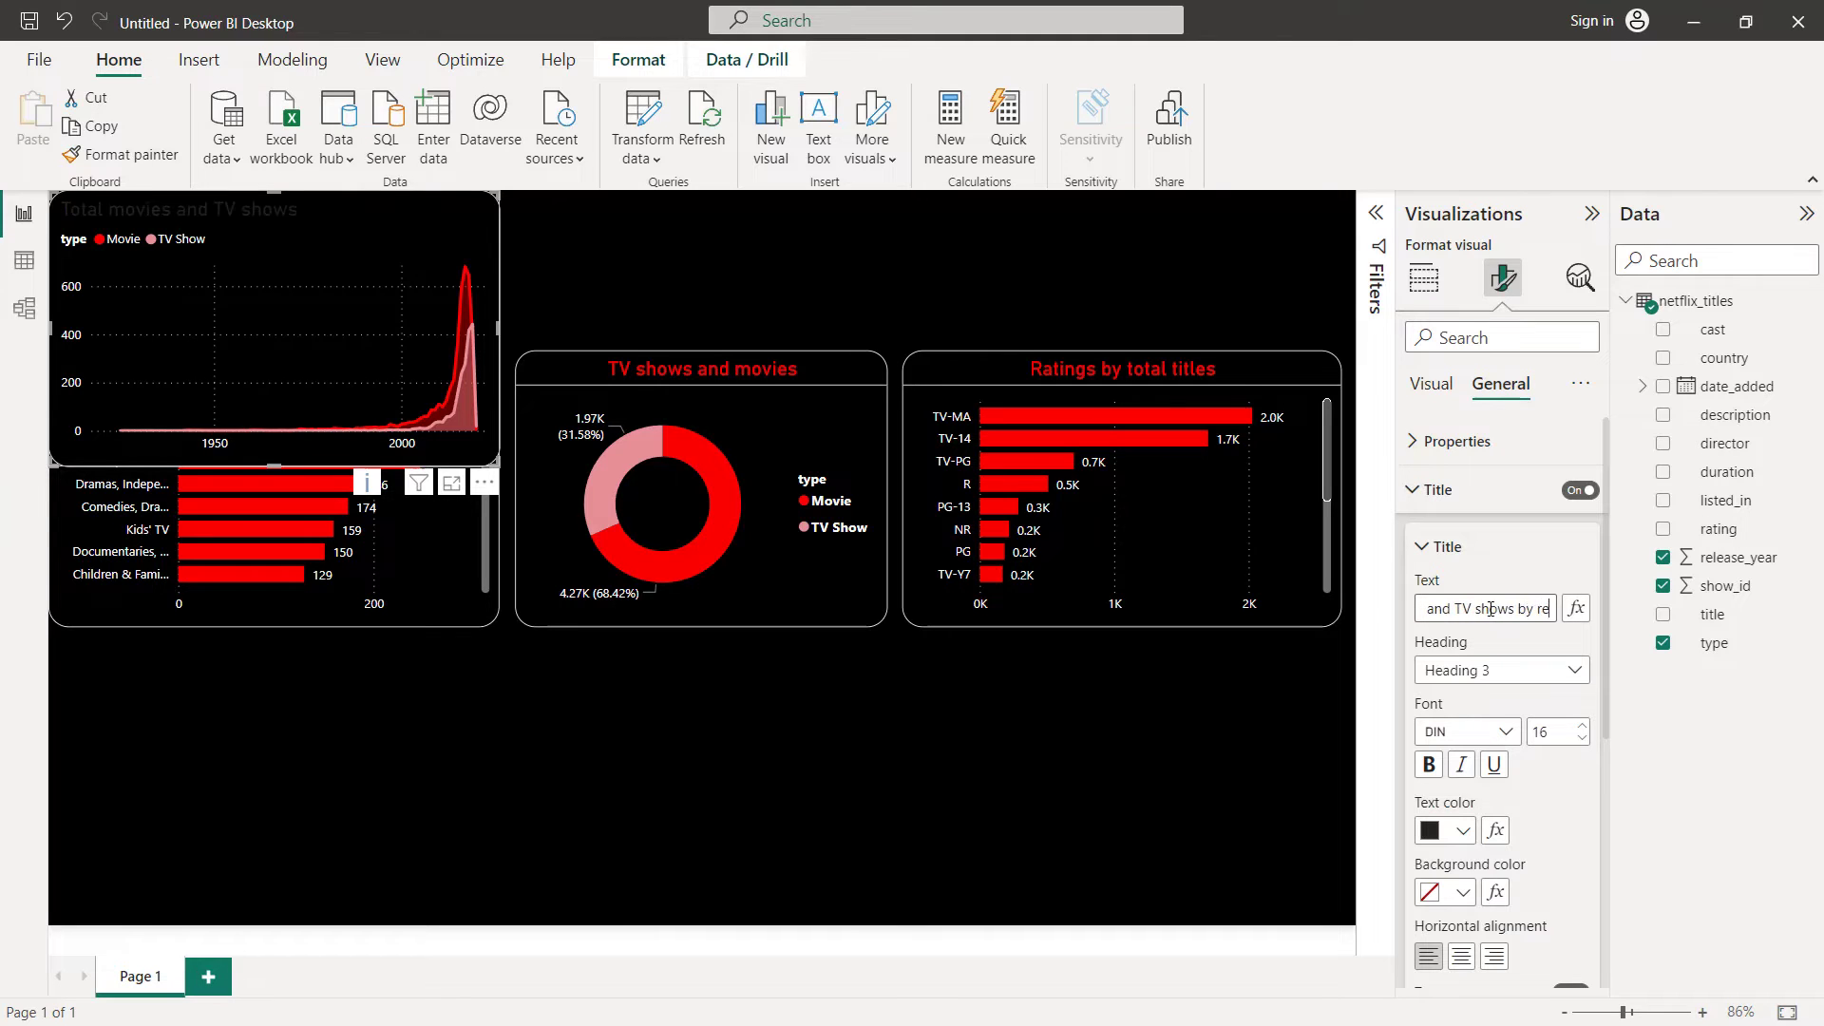
{"action": "type", "text": " year"}
Color the area chart's title red and center it horizontally
{"action": "left_click", "coordinate": [1445, 830]}
{"action": "left_click", "coordinate": [1546, 726]}
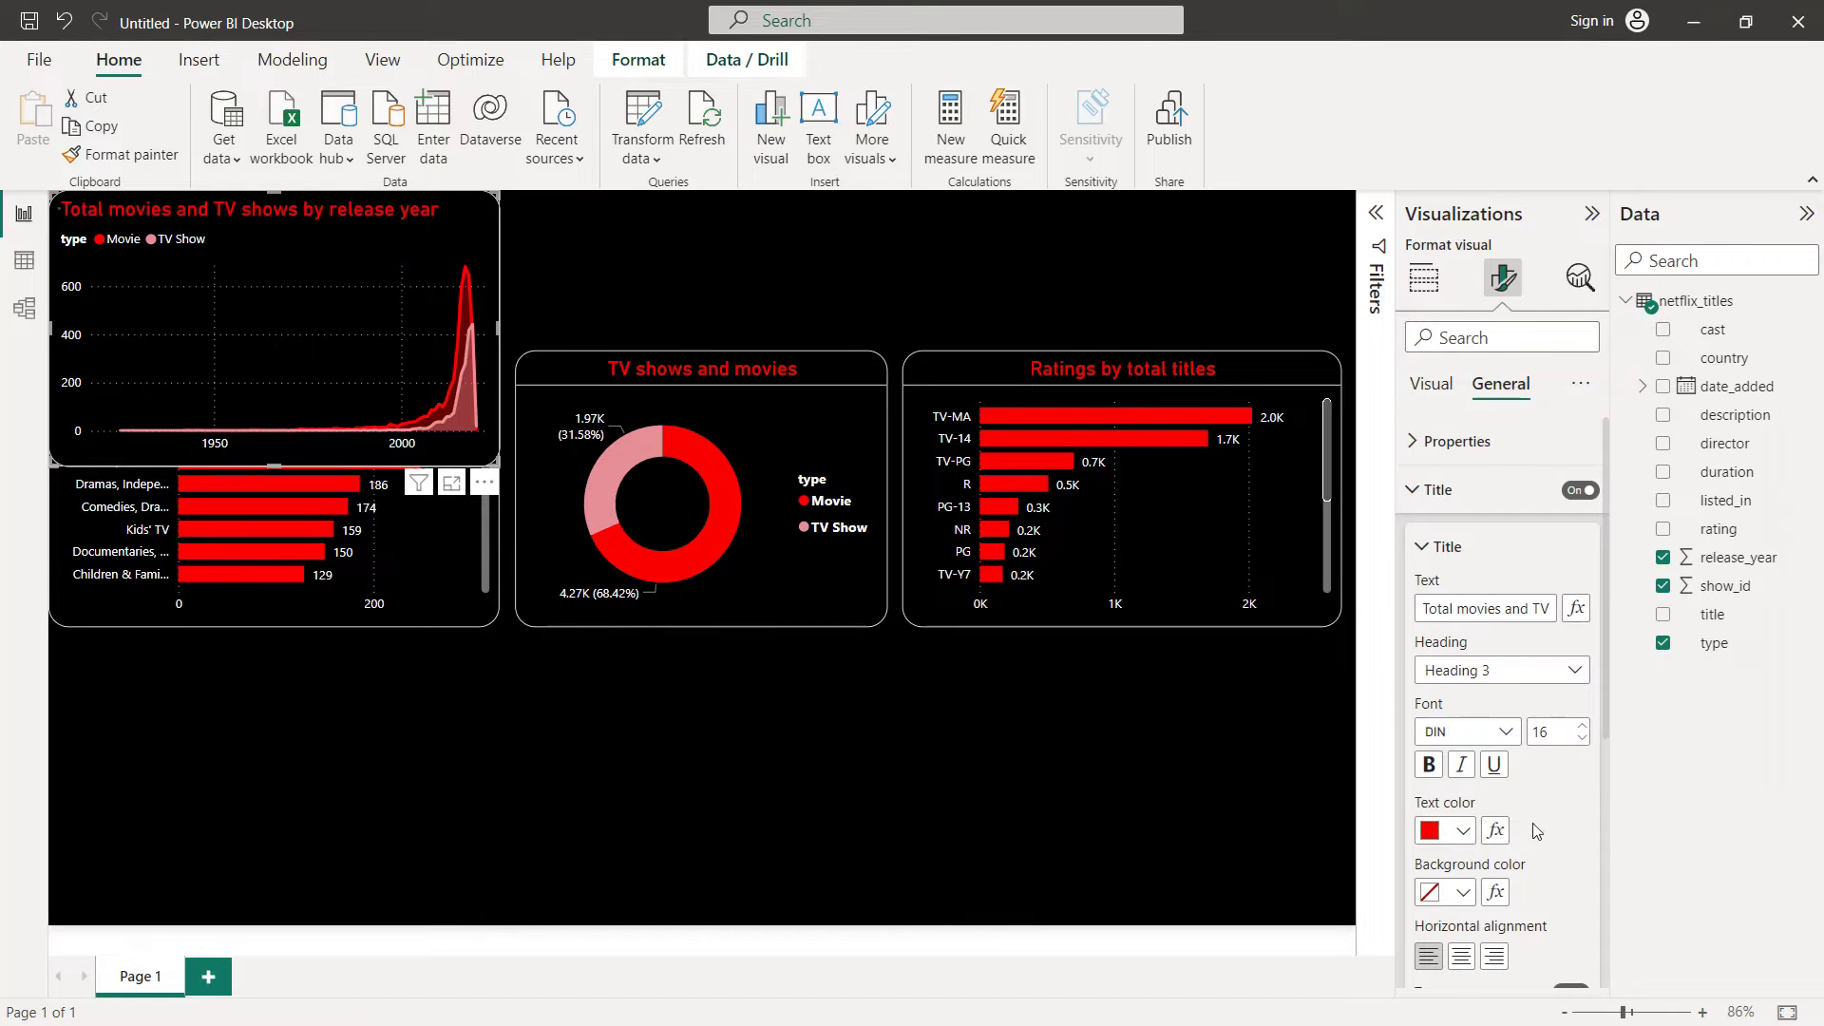
{"action": "left_click", "coordinate": [1463, 958]}
Turn on a divider beneath the area chart's title and color it white
{"action": "scroll", "coordinate": [1558, 824], "scroll_direction": "down", "scroll_amount": 5}
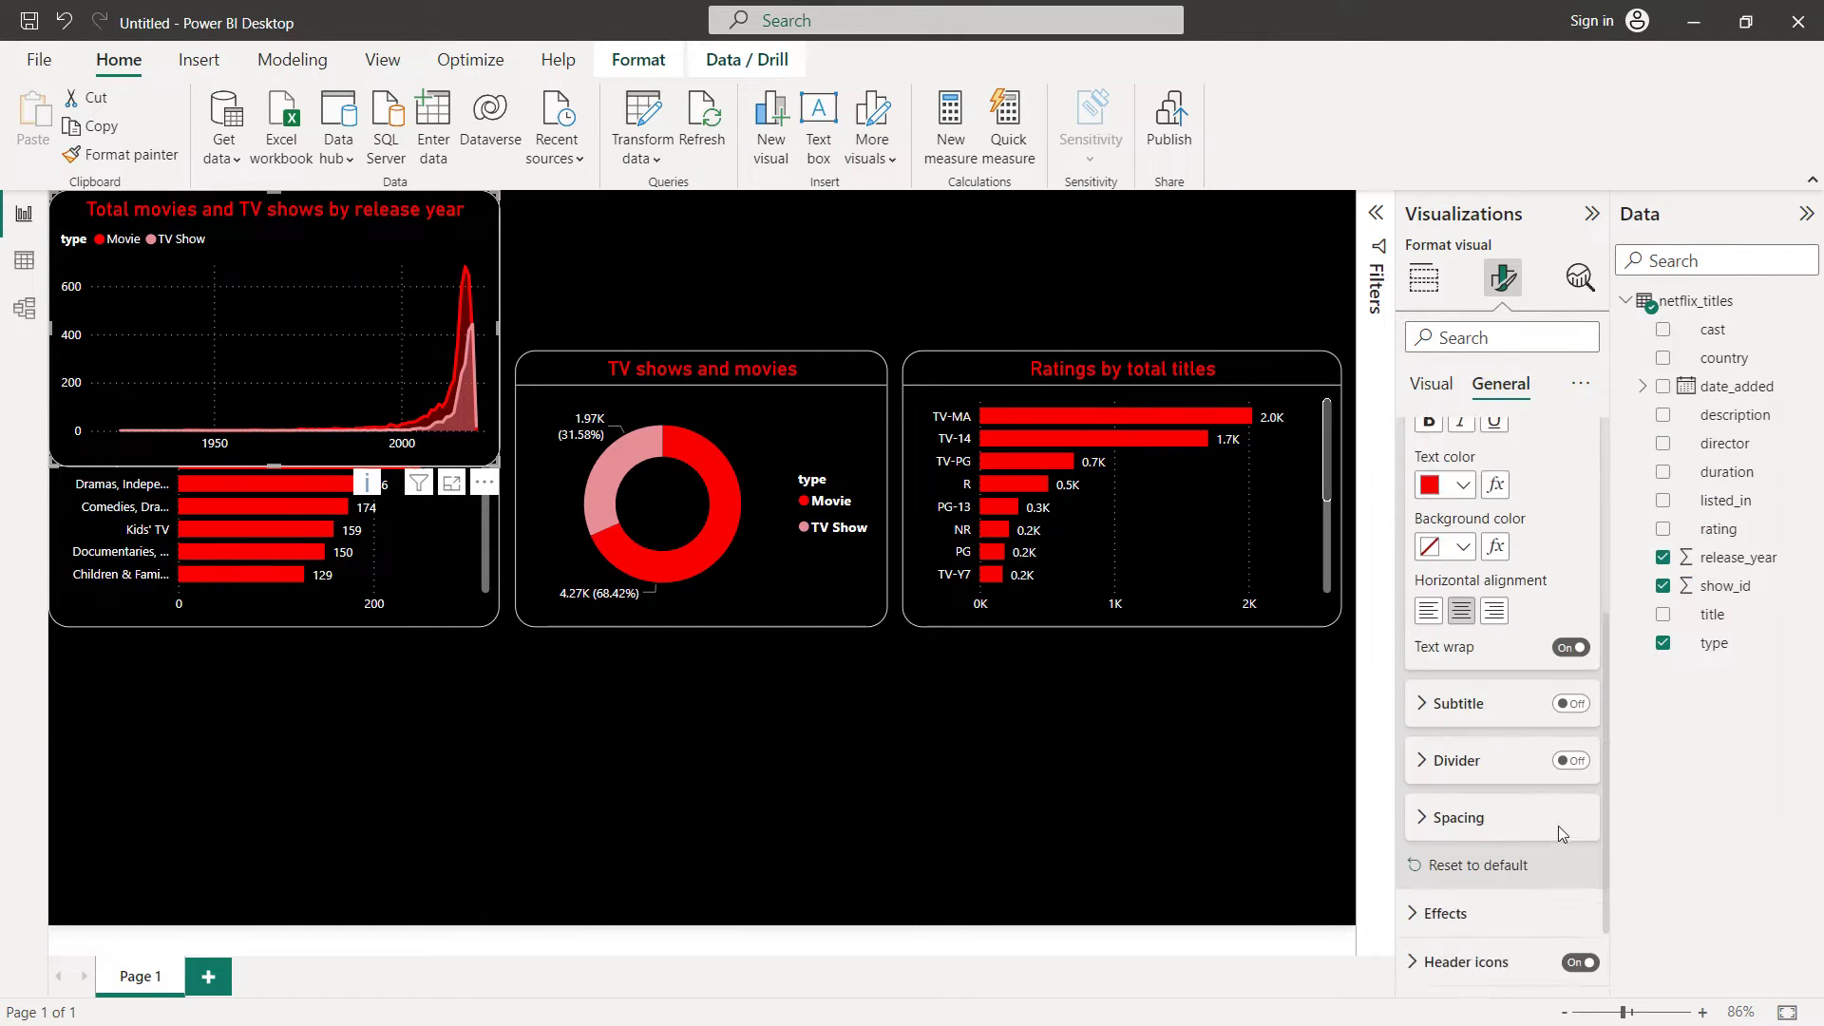
{"action": "left_click", "coordinate": [1572, 678]}
{"action": "left_click", "coordinate": [1482, 692]}
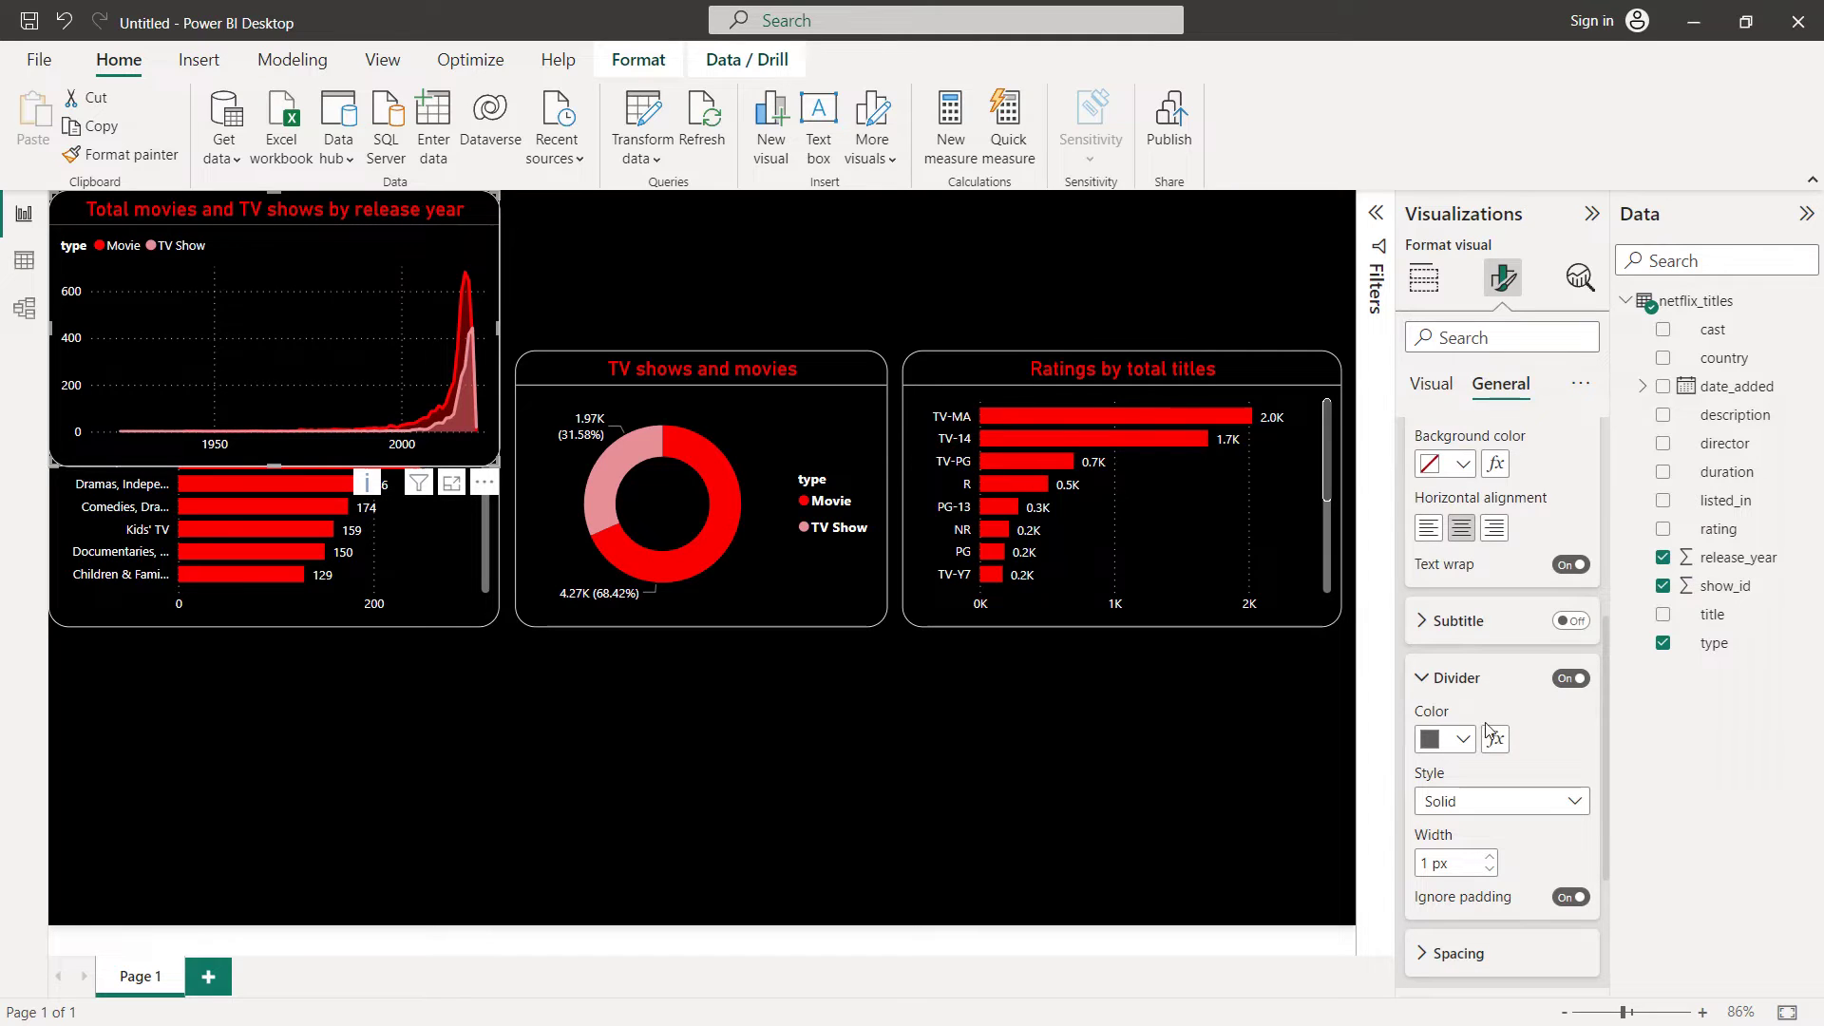
{"action": "left_click", "coordinate": [1453, 739]}
{"action": "left_click", "coordinate": [1478, 634]}
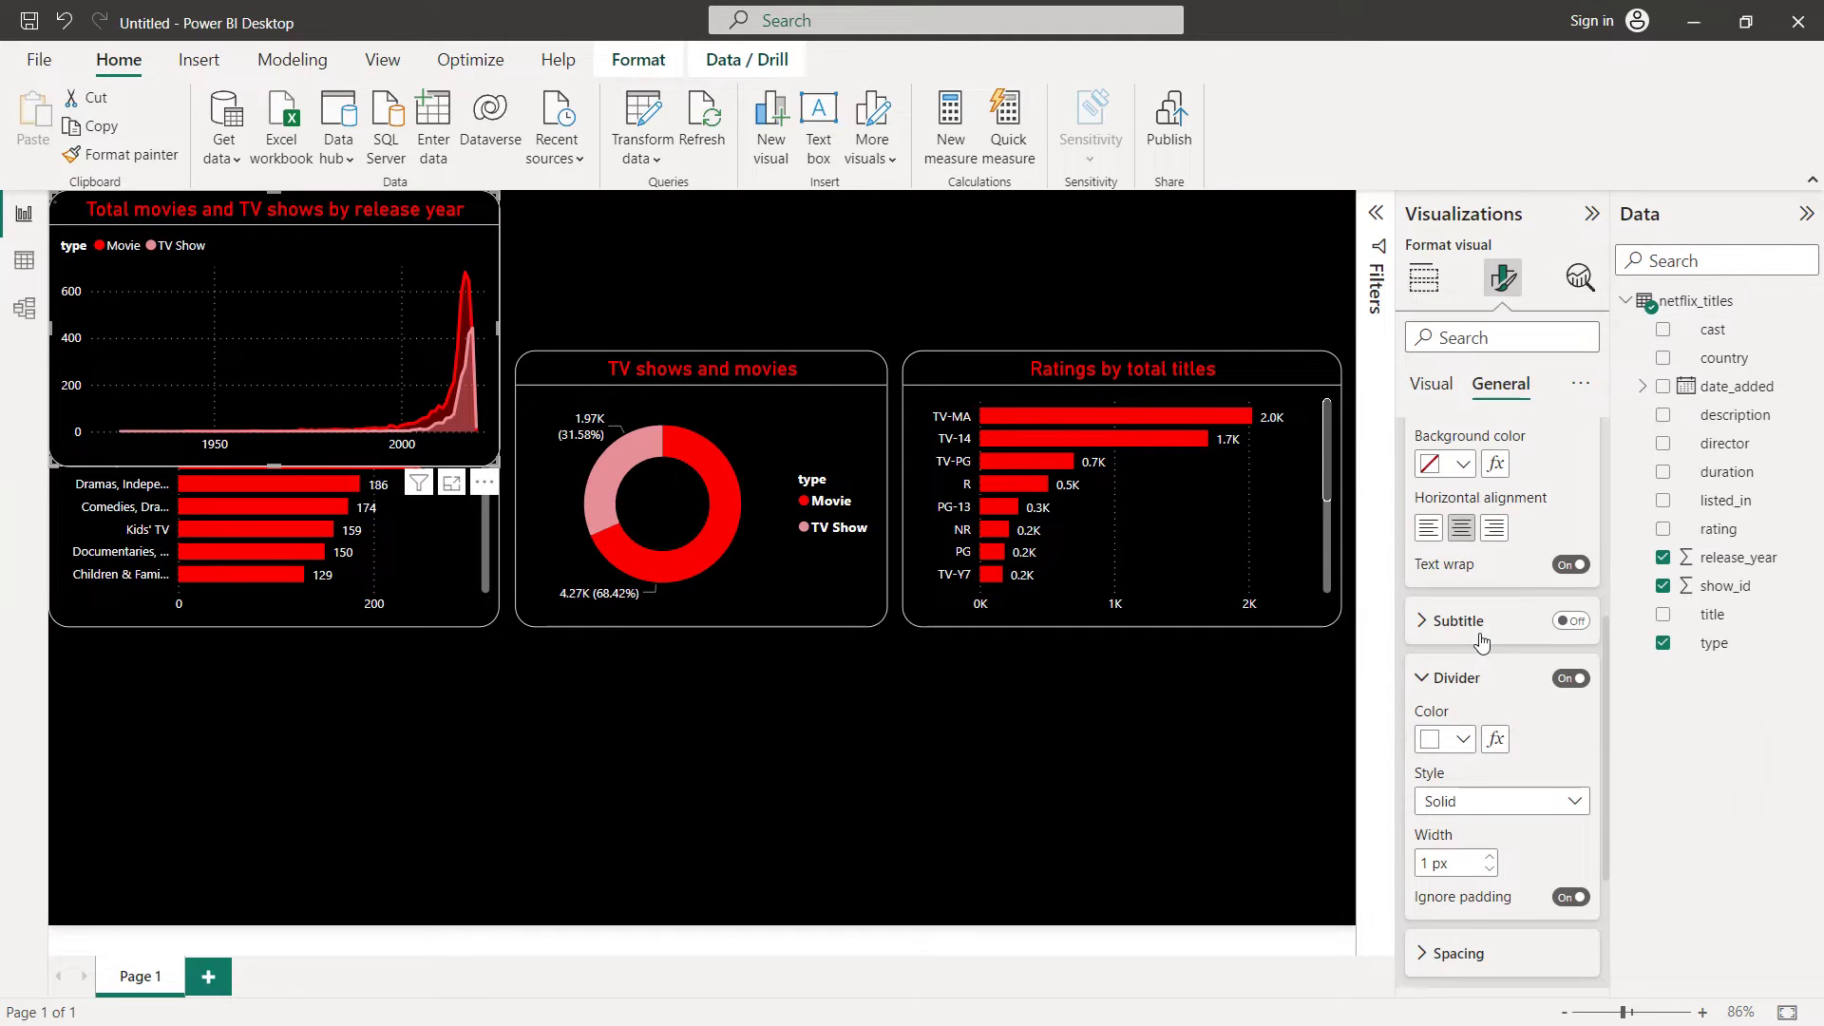
Move the area chart below the ratings chart and widen it leftward until it reaches under the donut chart
{"action": "left_click_drag", "start_coordinate": [370, 287], "coordinate": [1198, 704]}
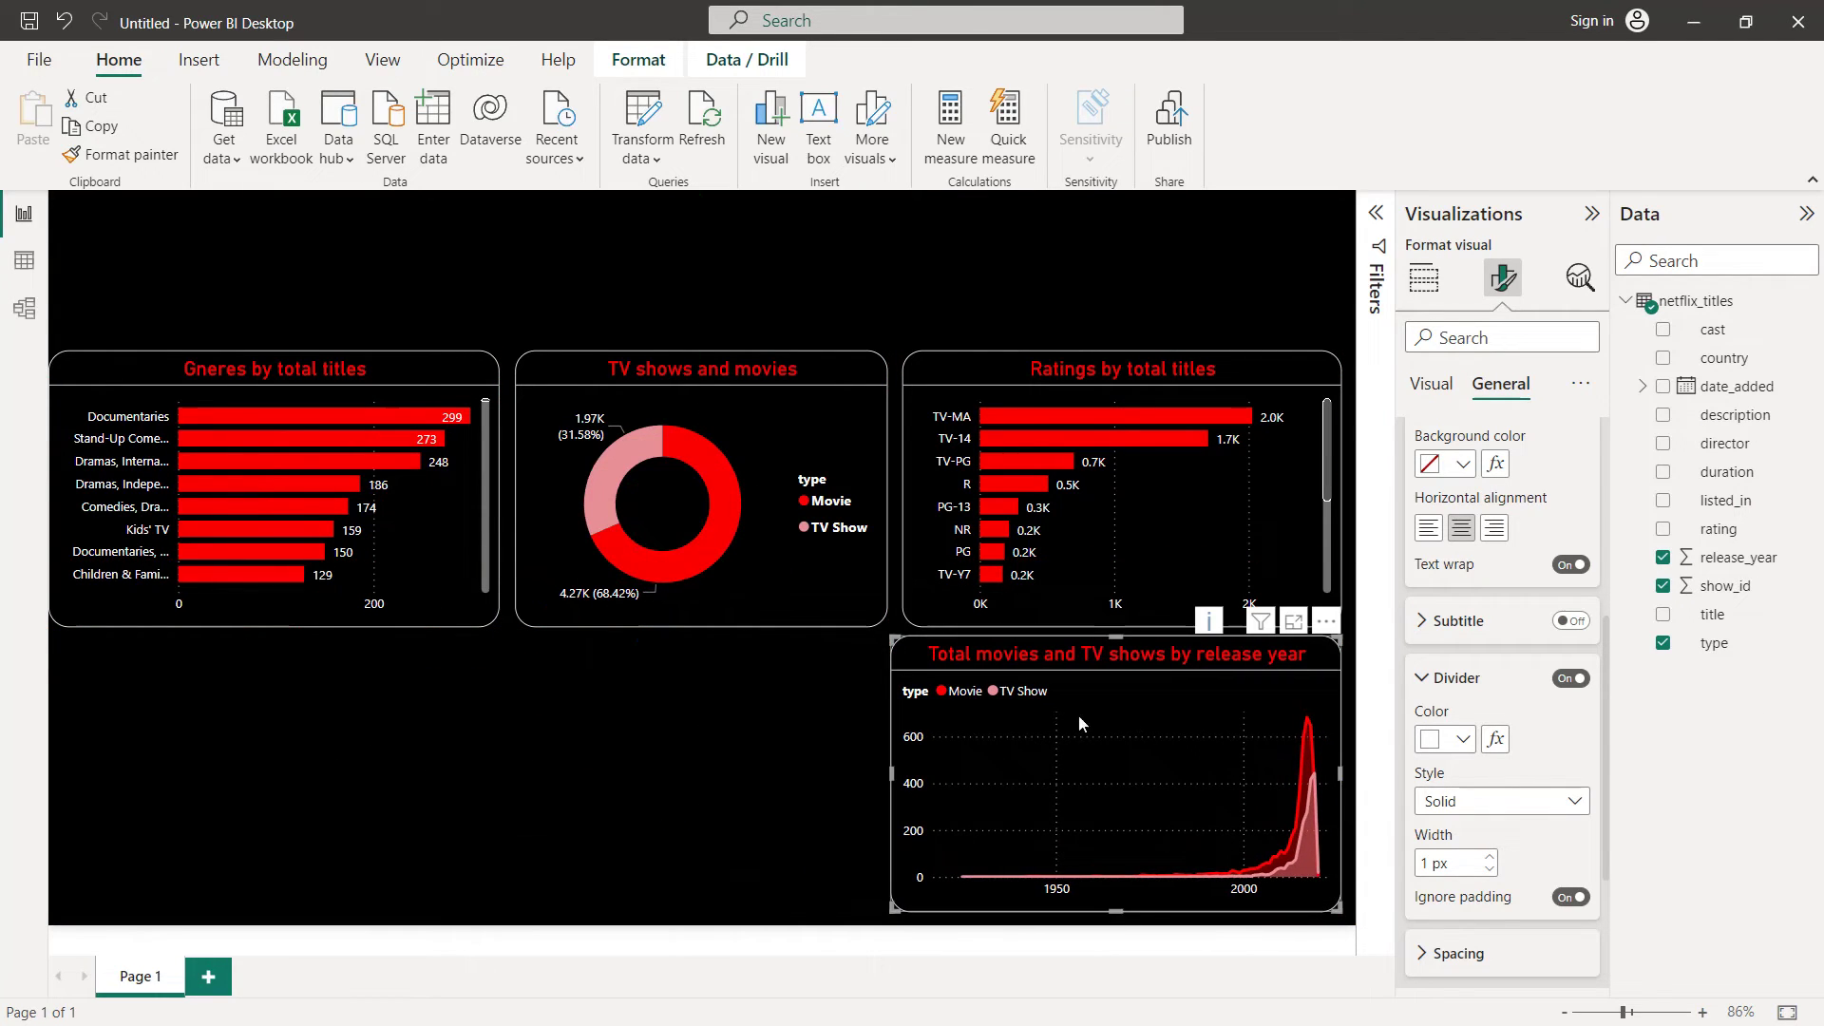
{"action": "left_click_drag", "start_coordinate": [891, 772], "coordinate": [709, 784]}
{"action": "left_click", "coordinate": [515, 766]}
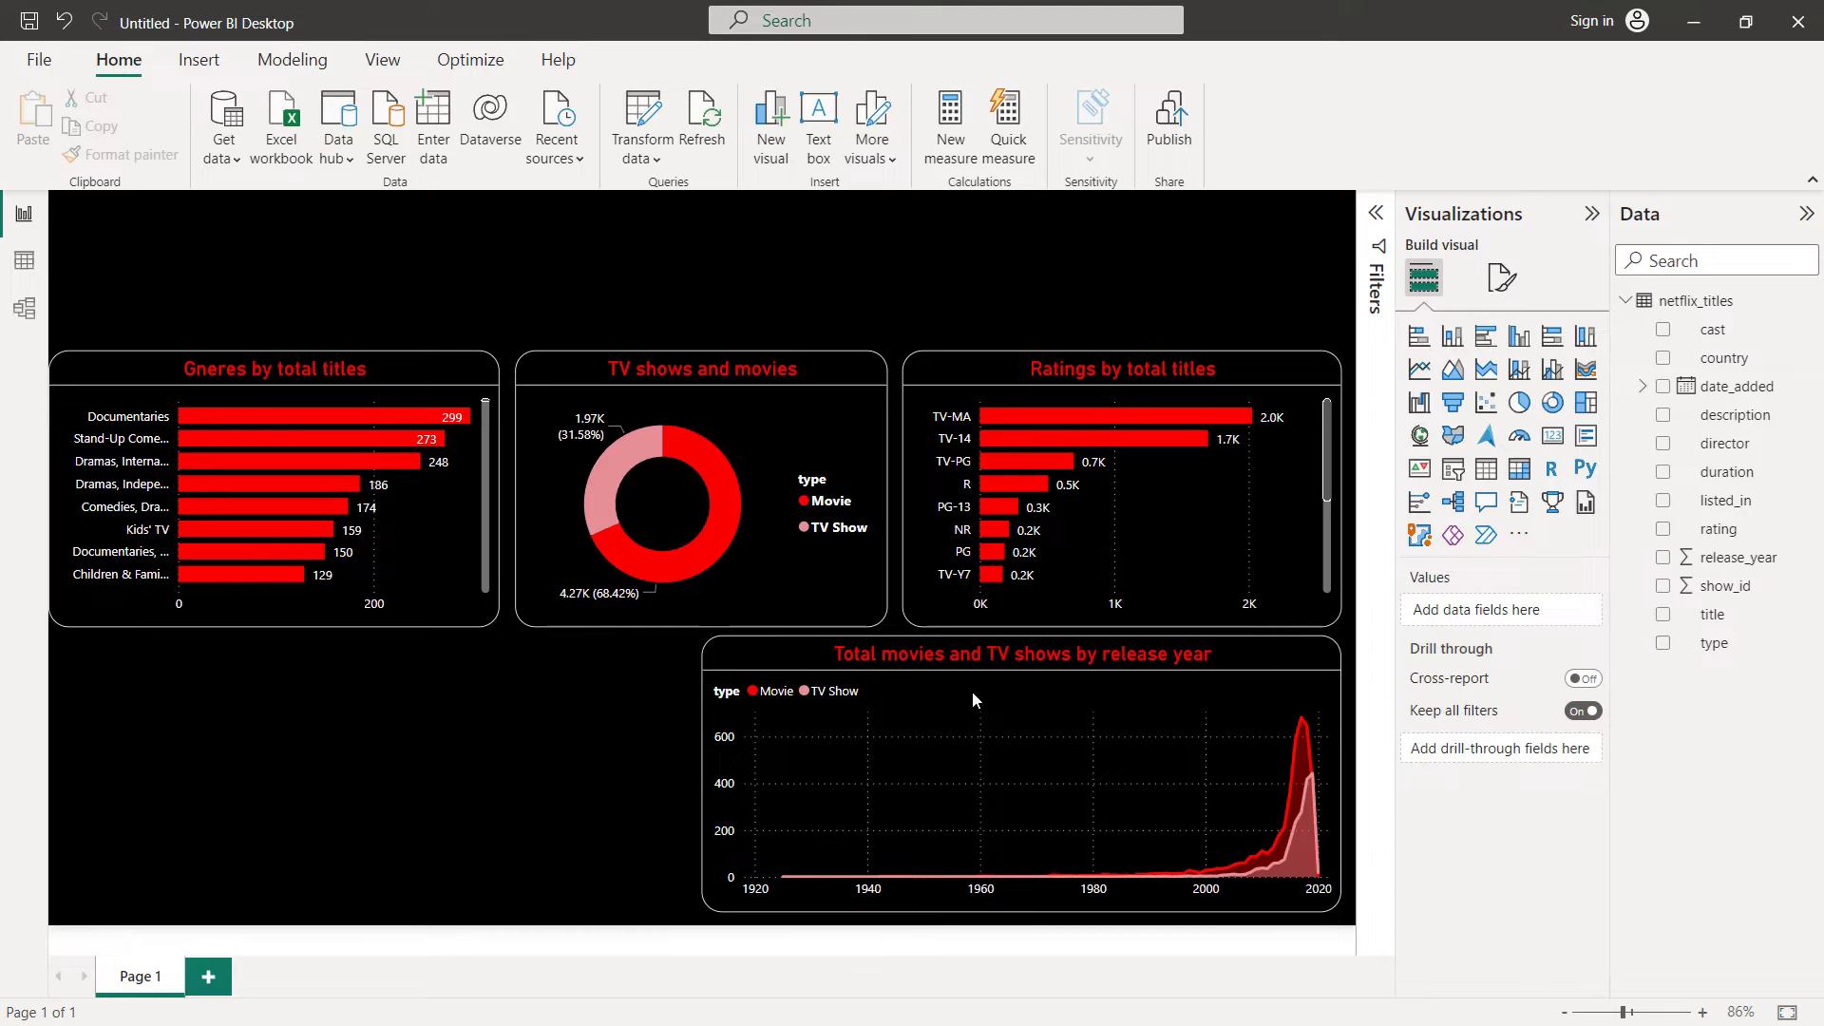
Add a treemap with country as the category and Count of show_id as the values
{"action": "left_click", "coordinate": [1584, 402]}
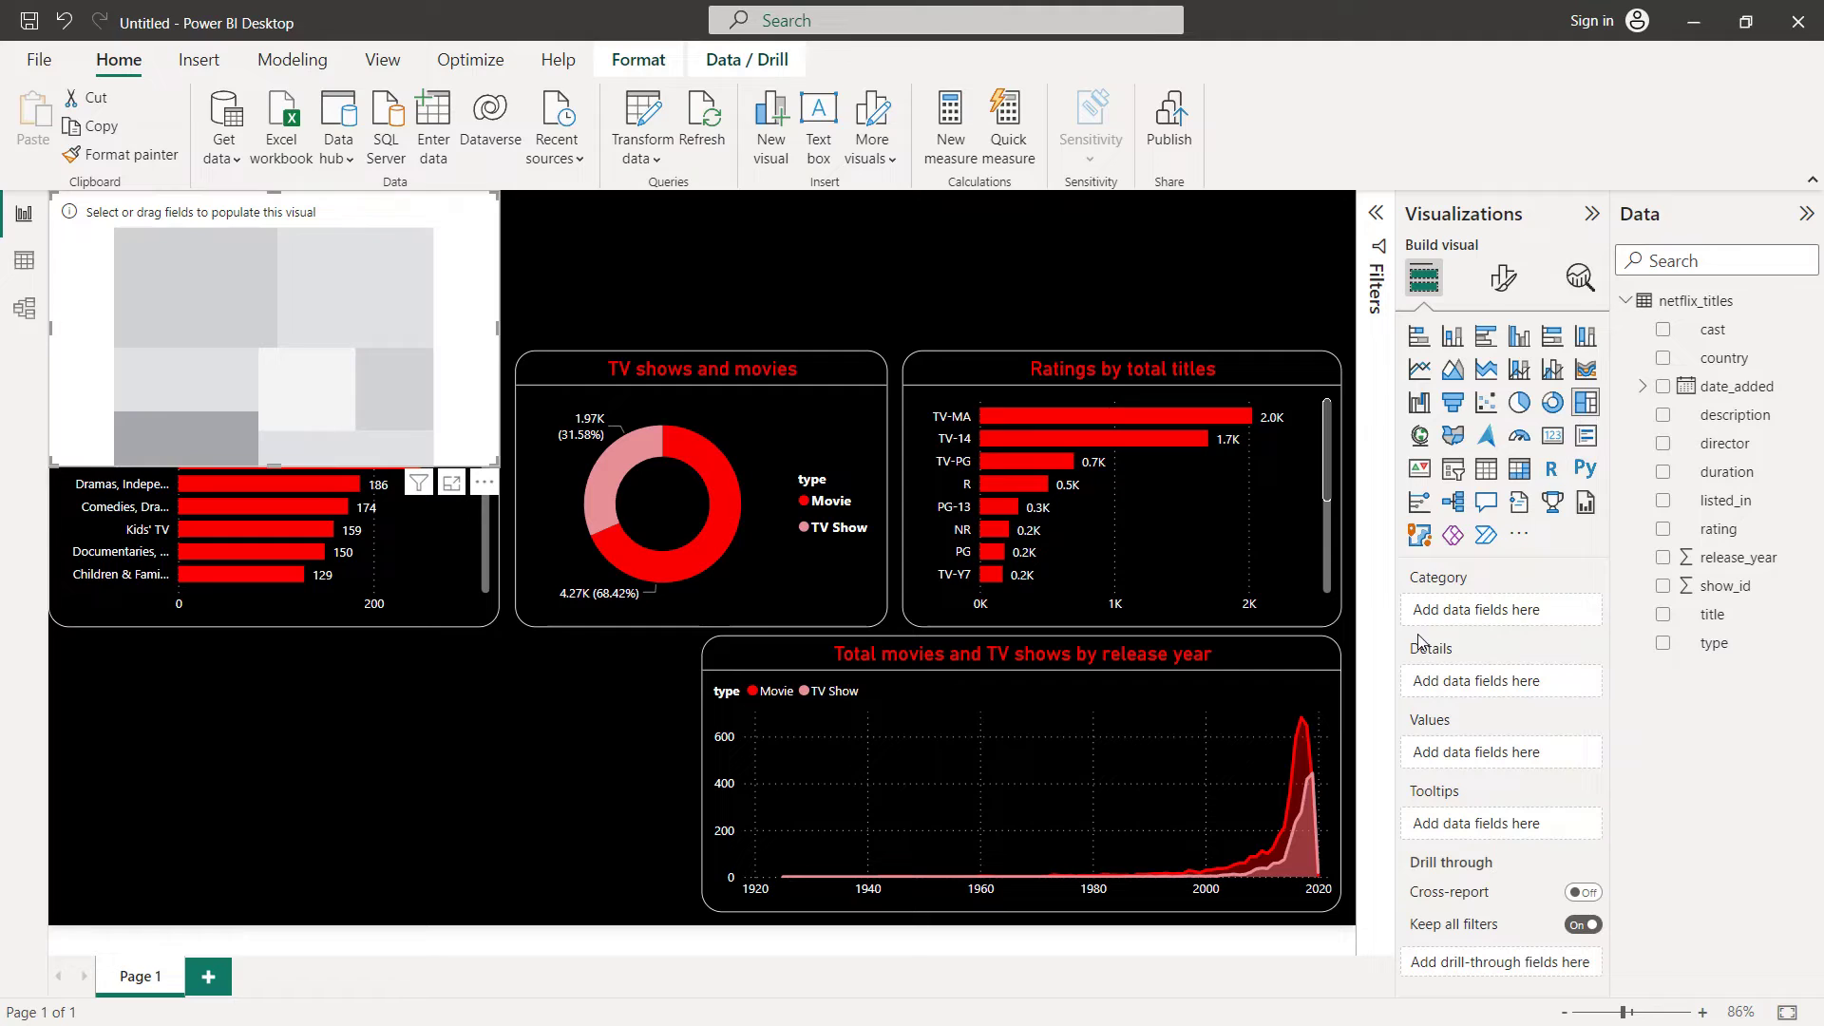
{"action": "left_click_drag", "start_coordinate": [1736, 359], "coordinate": [1520, 608]}
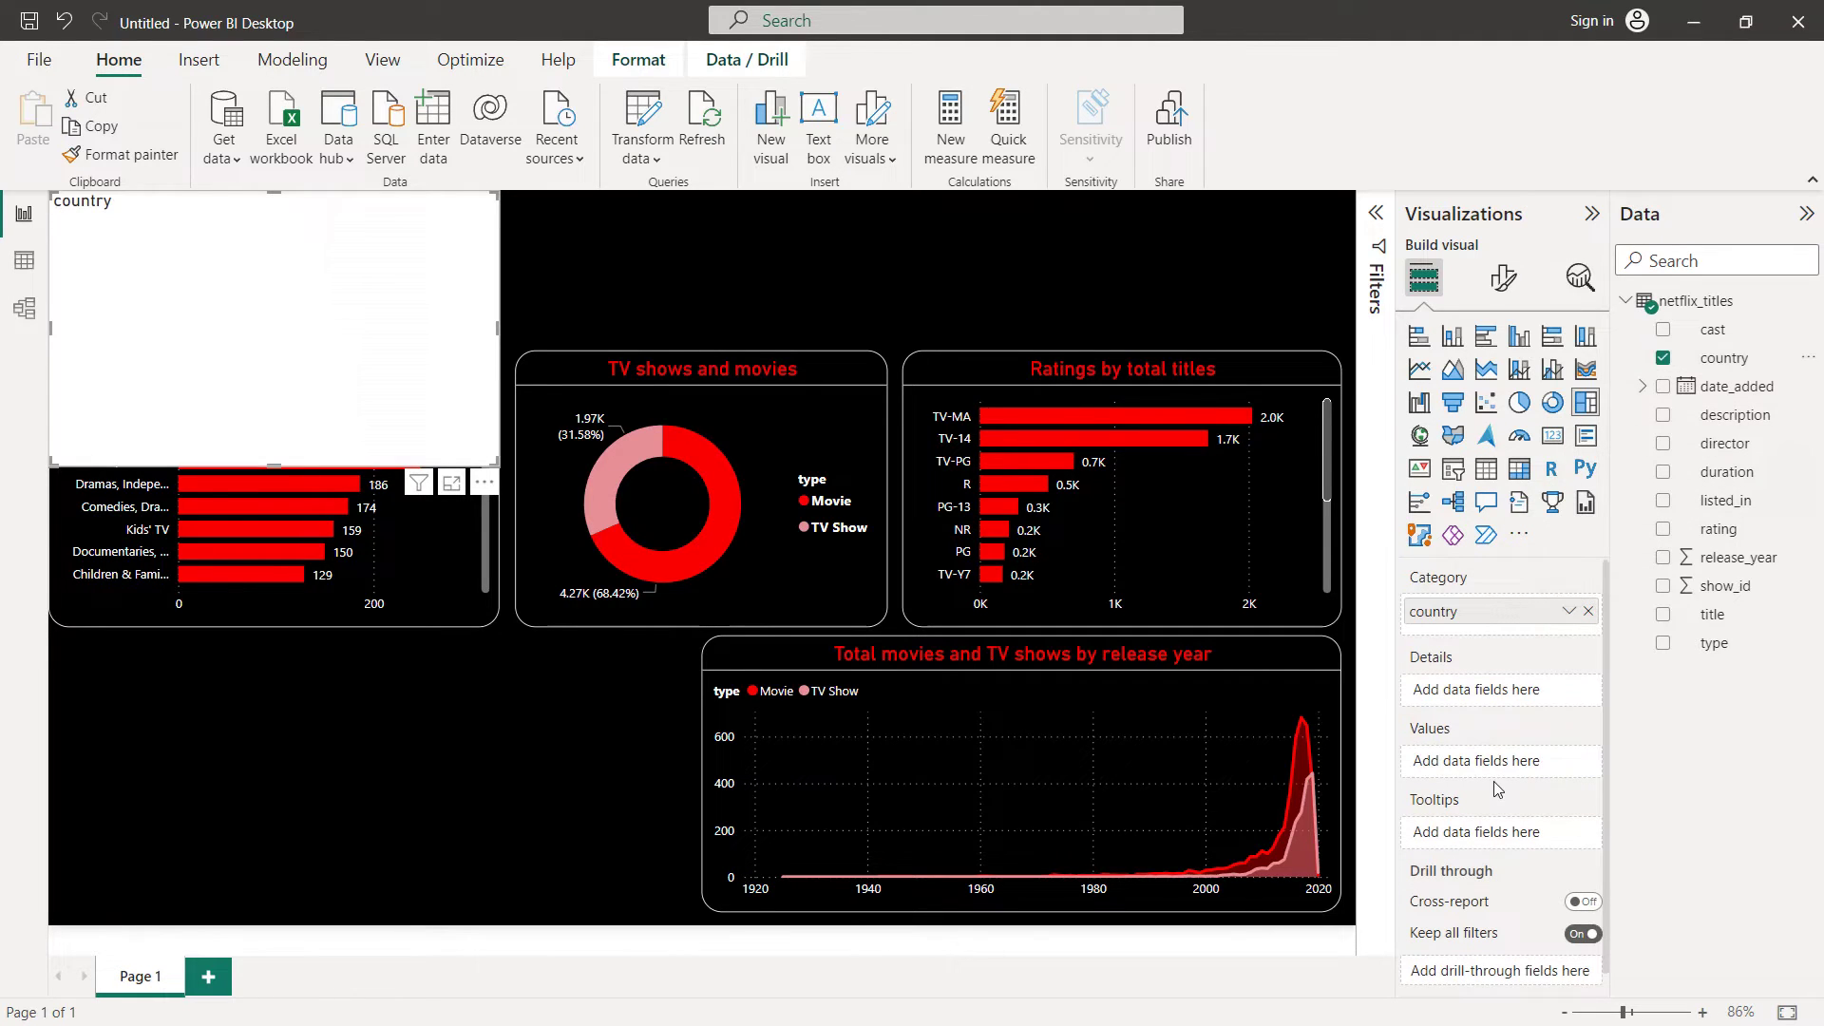
{"action": "left_click_drag", "start_coordinate": [1710, 587], "coordinate": [1520, 762]}
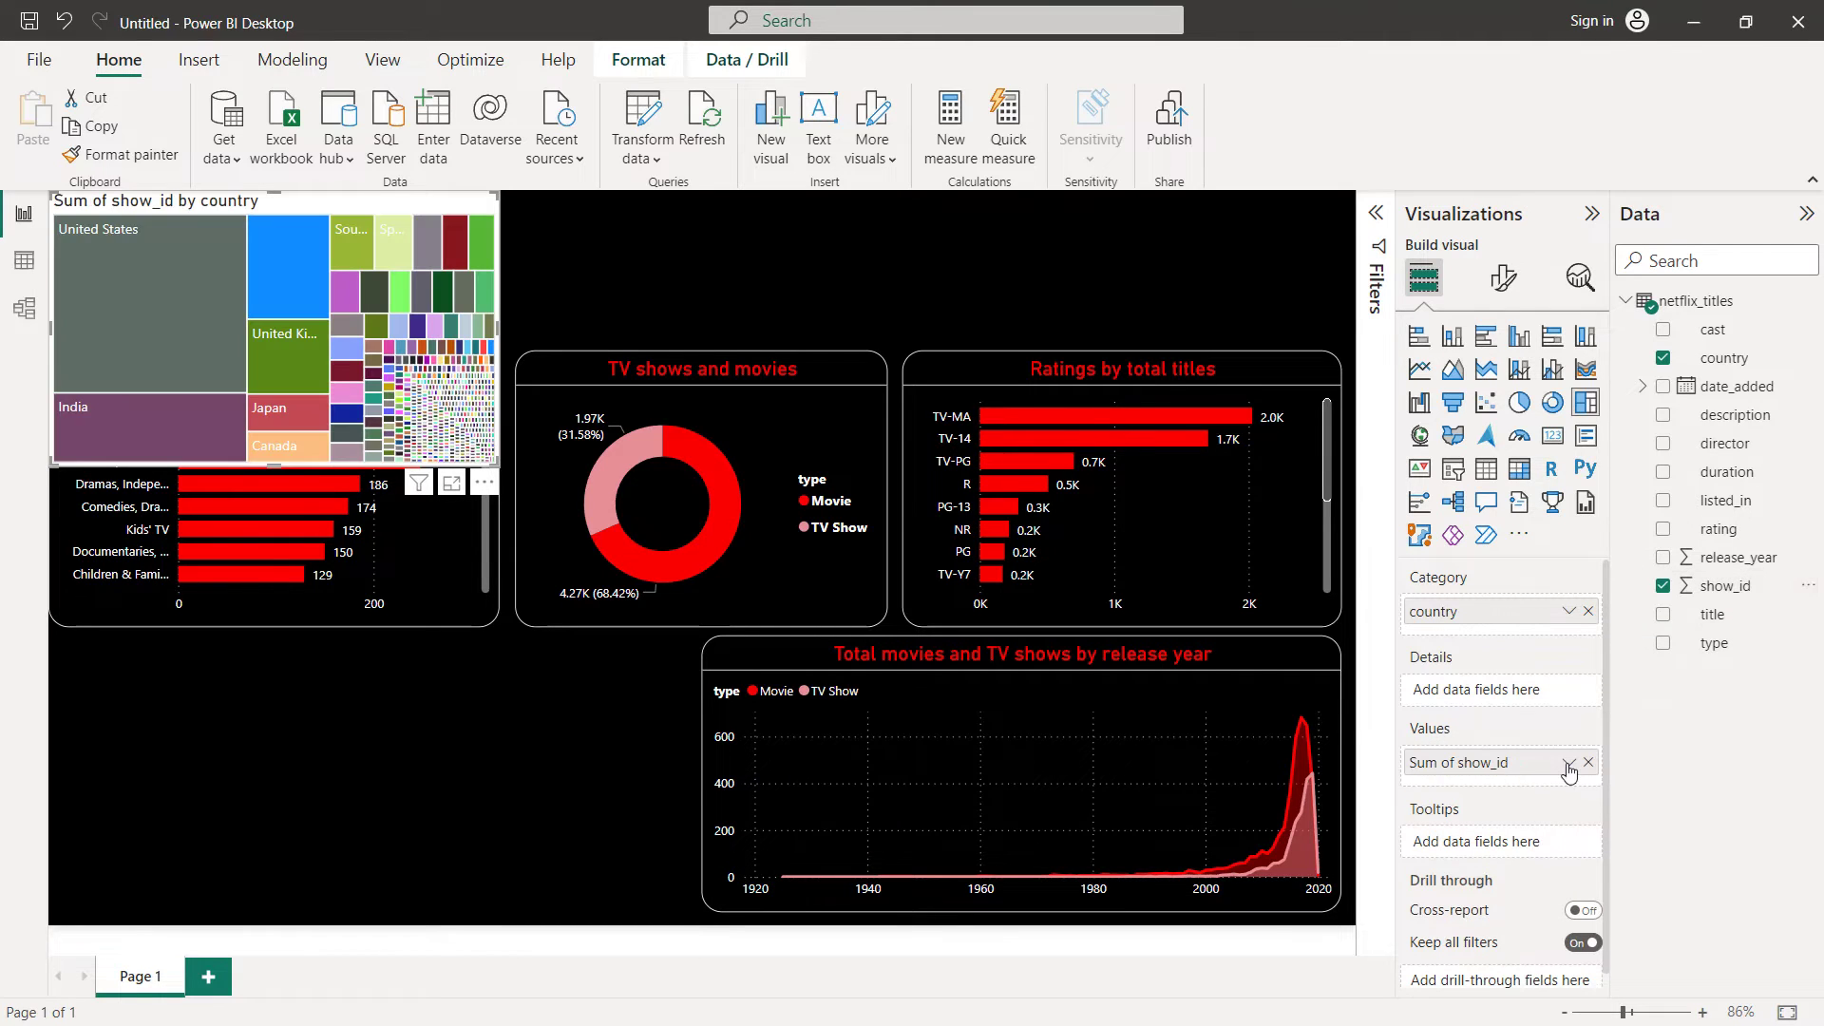
{"action": "left_click", "coordinate": [1568, 764]}
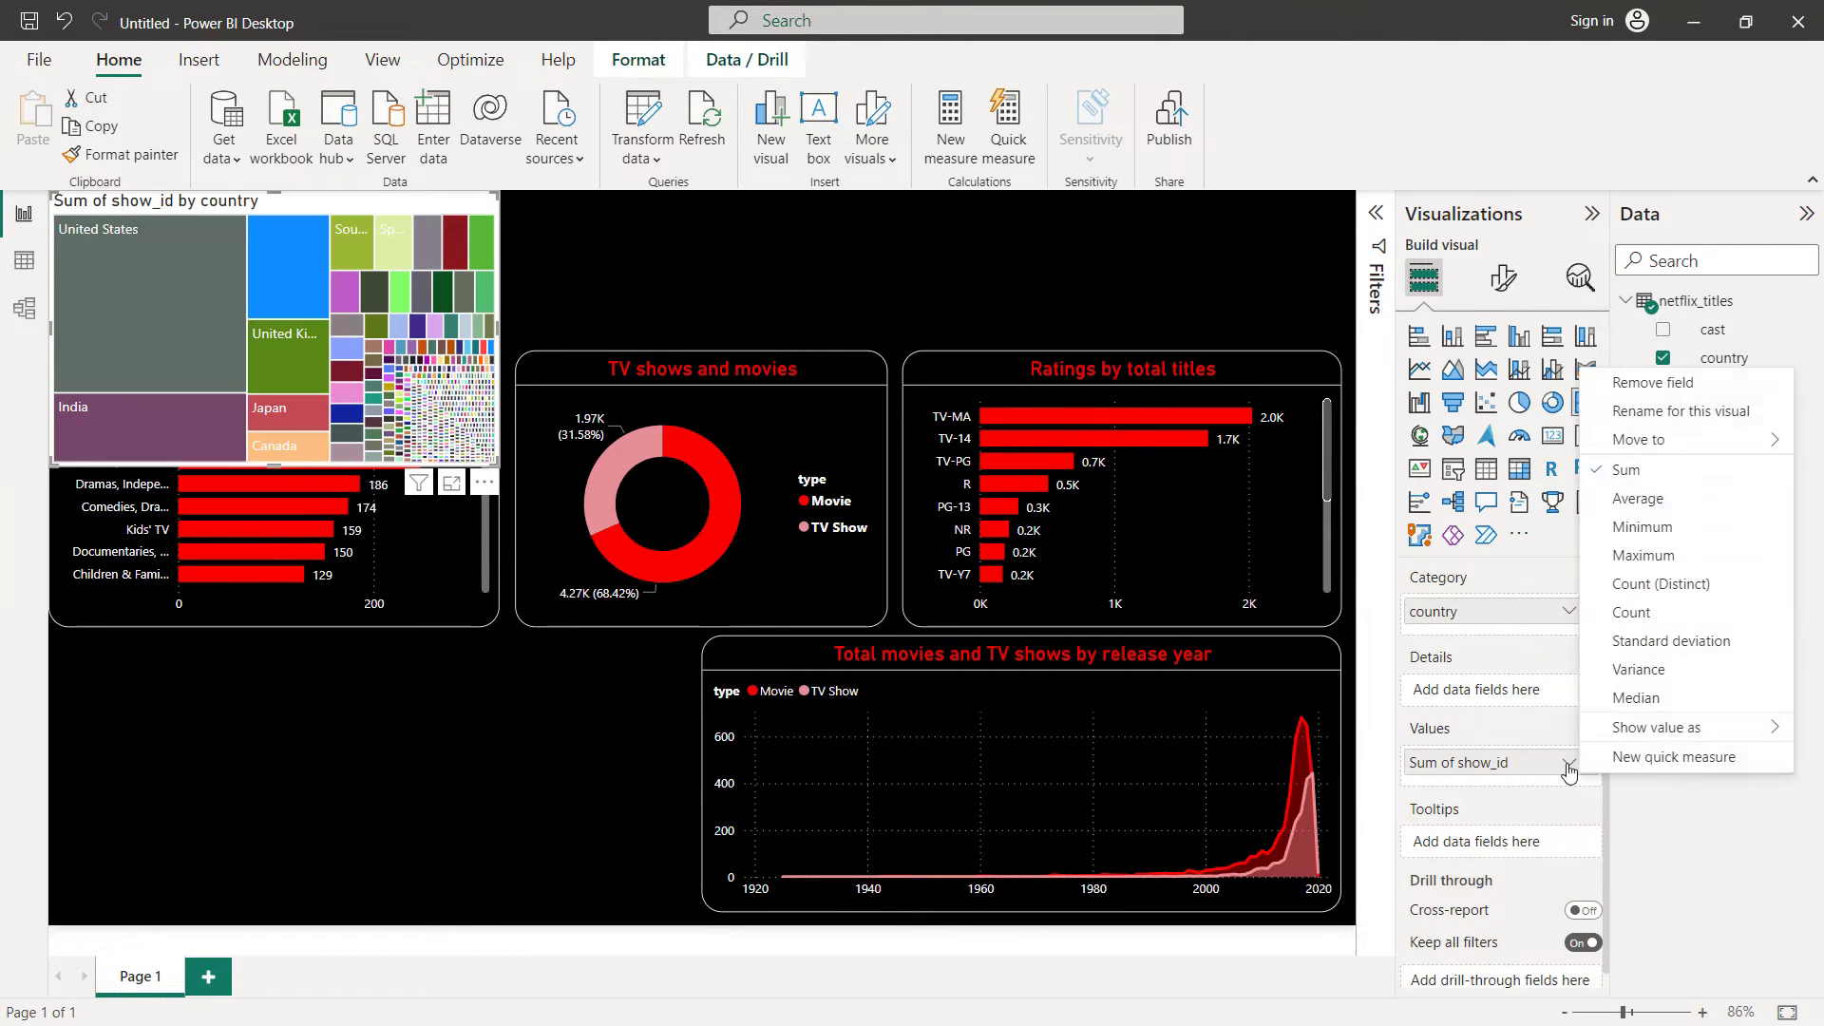
{"action": "left_click", "coordinate": [1675, 608]}
Filter the treemap's country field with a Top N filter to the top 10 by Count of show_id
{"action": "left_click", "coordinate": [1374, 215]}
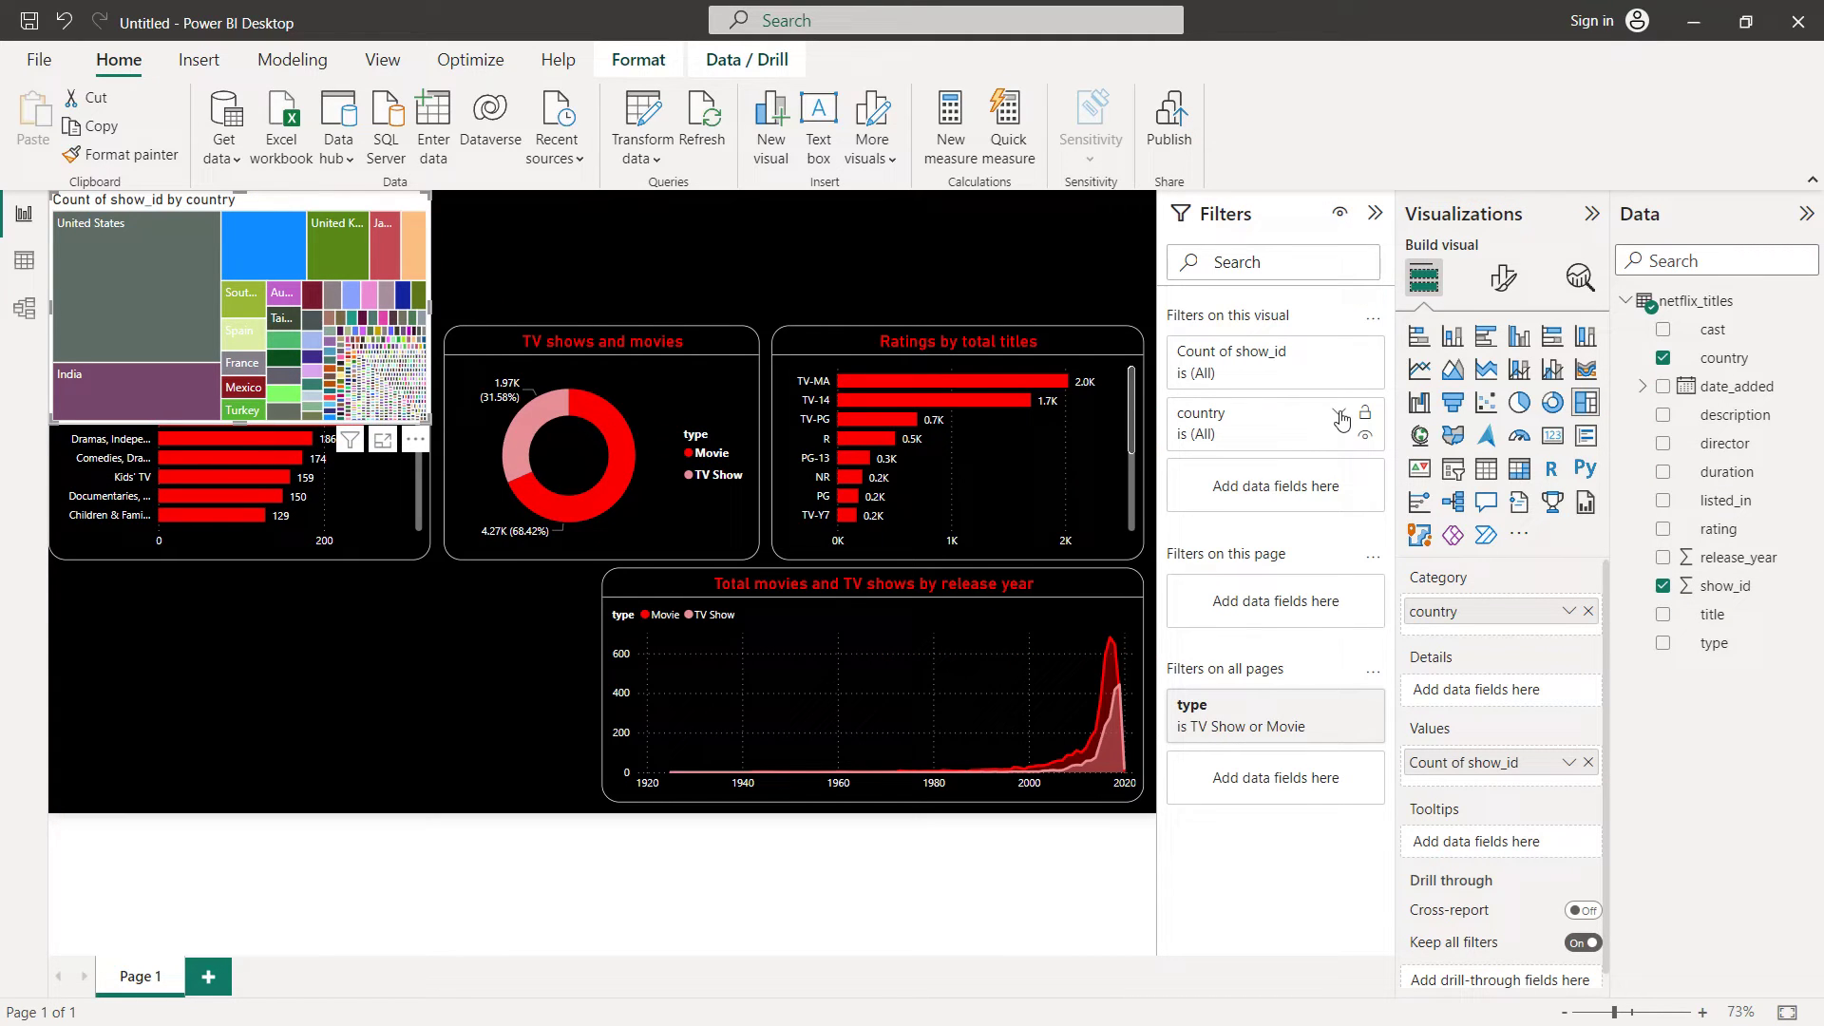
{"action": "left_click", "coordinate": [1339, 415]}
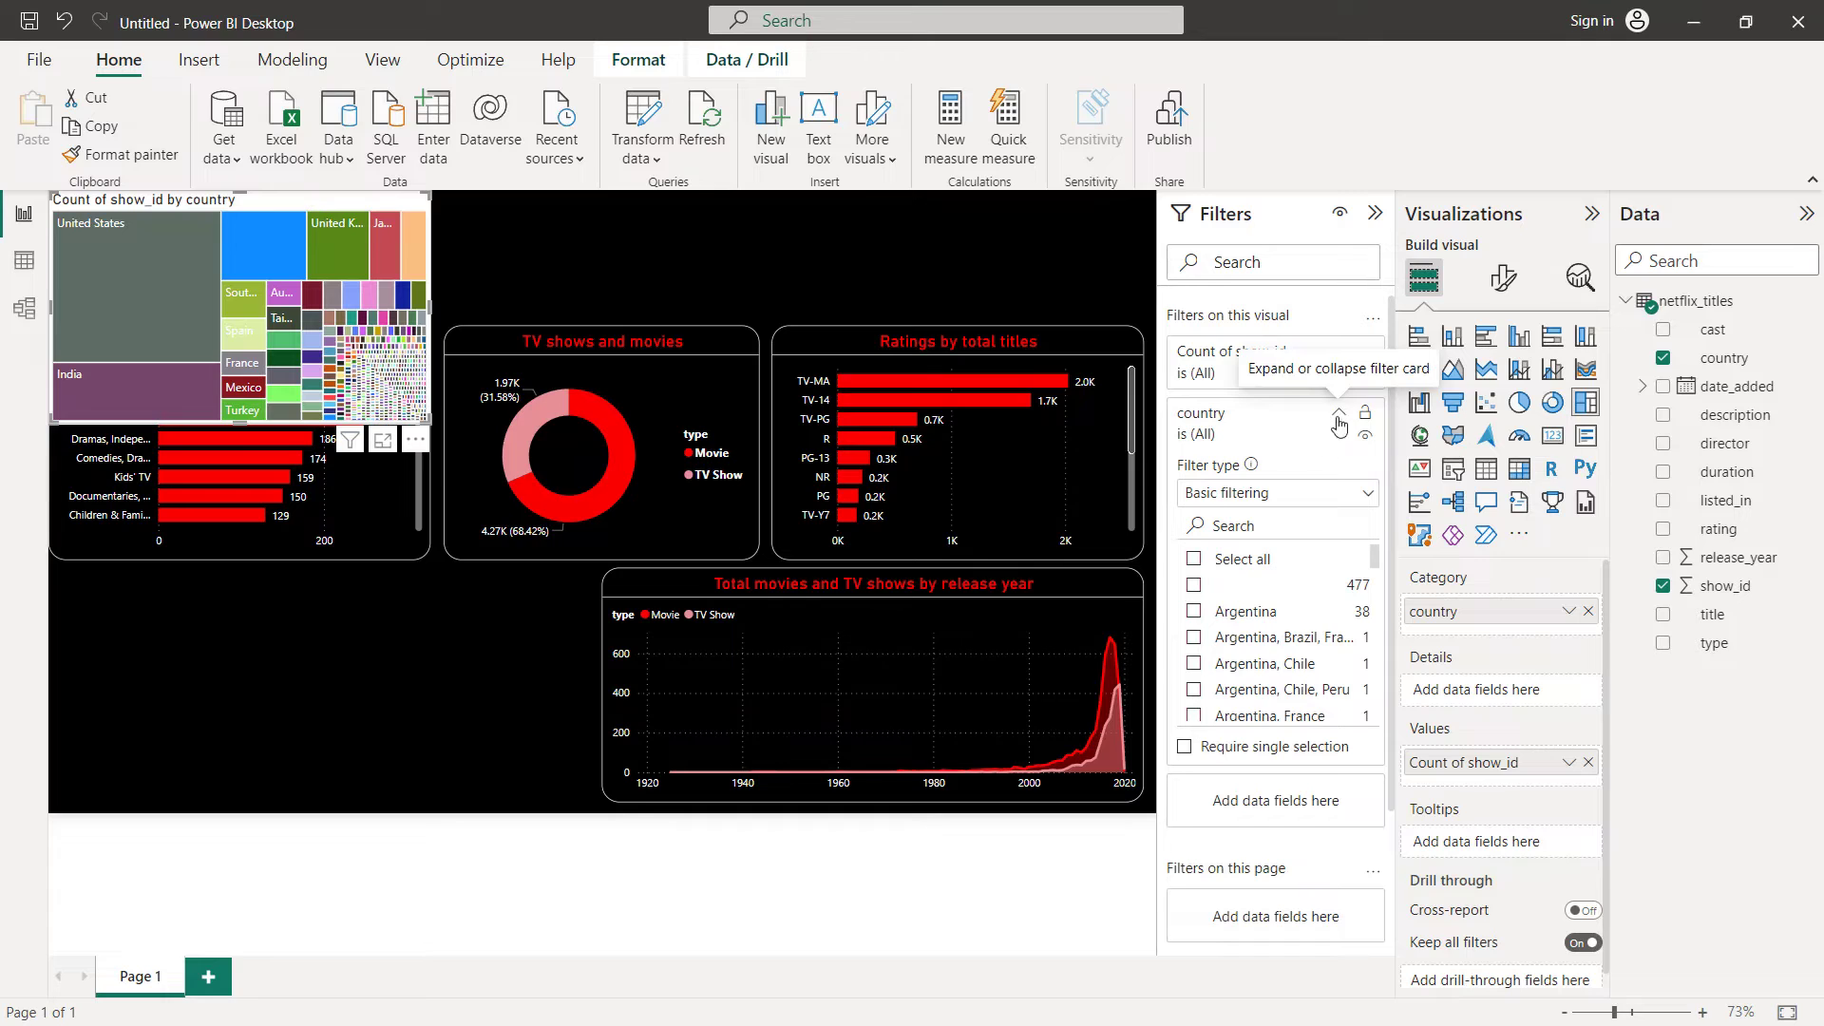
{"action": "left_click", "coordinate": [1305, 492]}
{"action": "left_click", "coordinate": [1263, 583]}
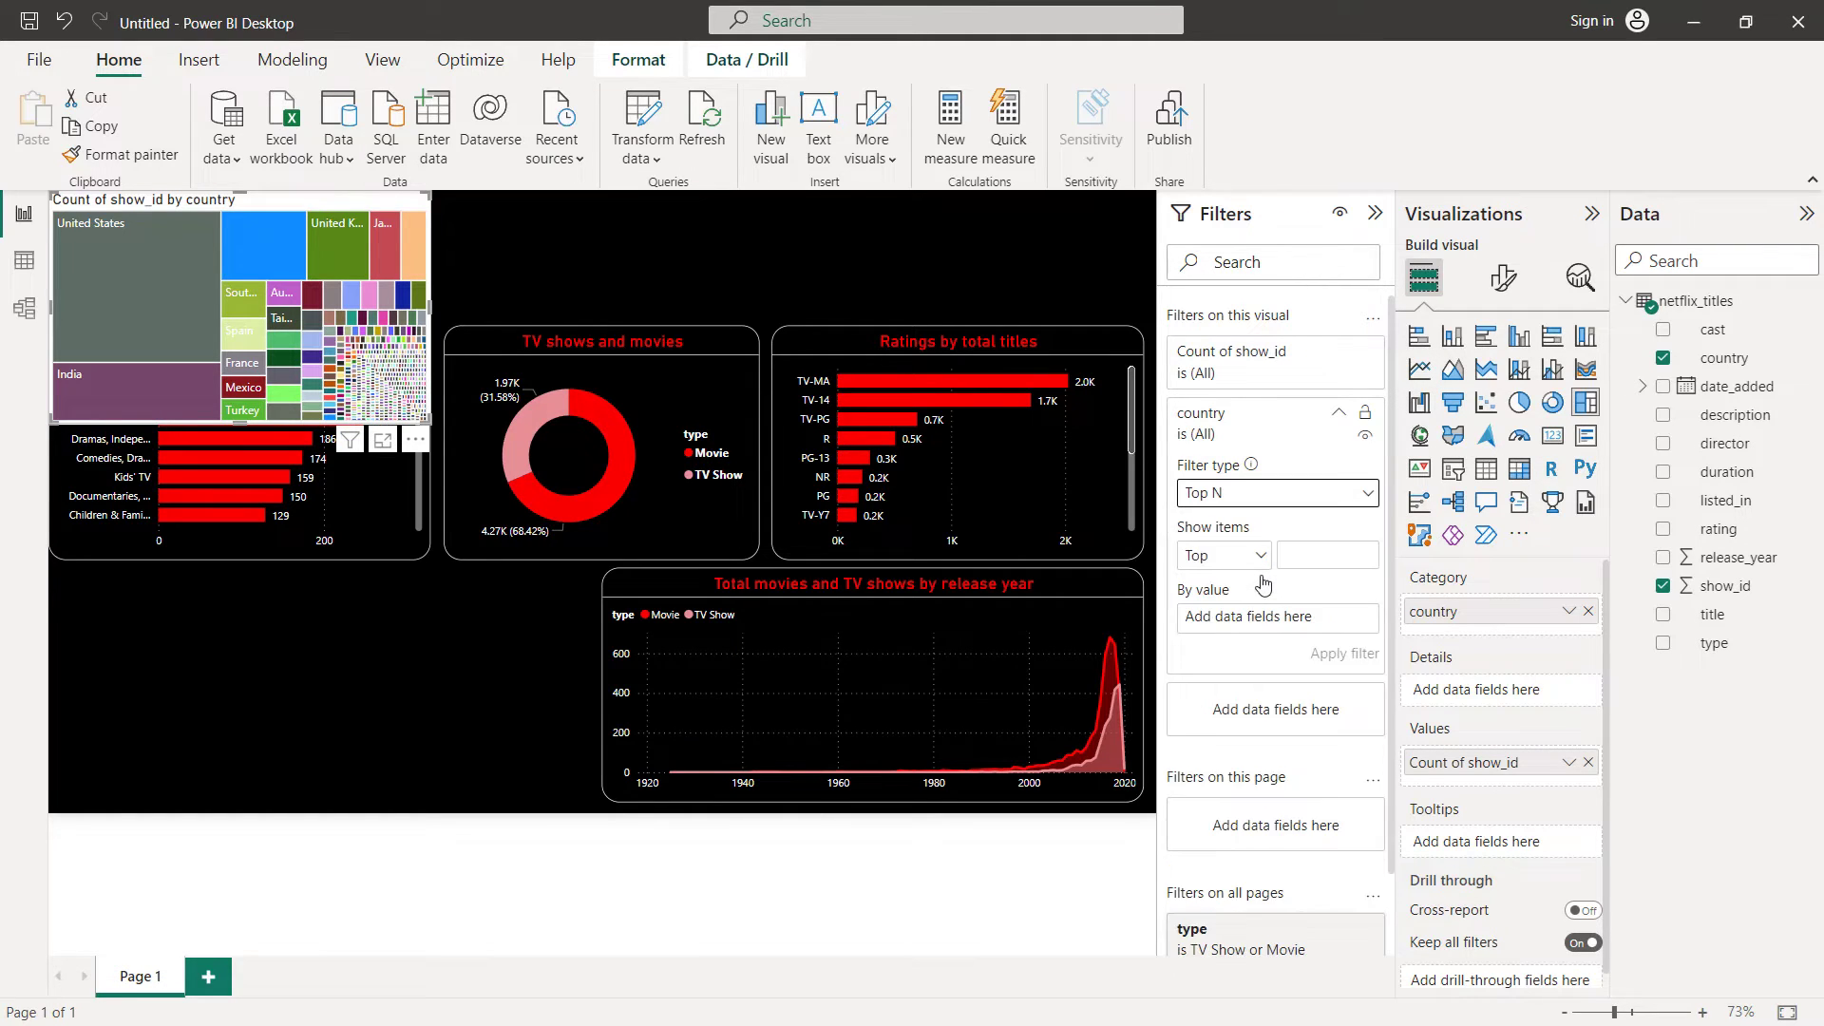
{"action": "left_click", "coordinate": [1300, 557]}
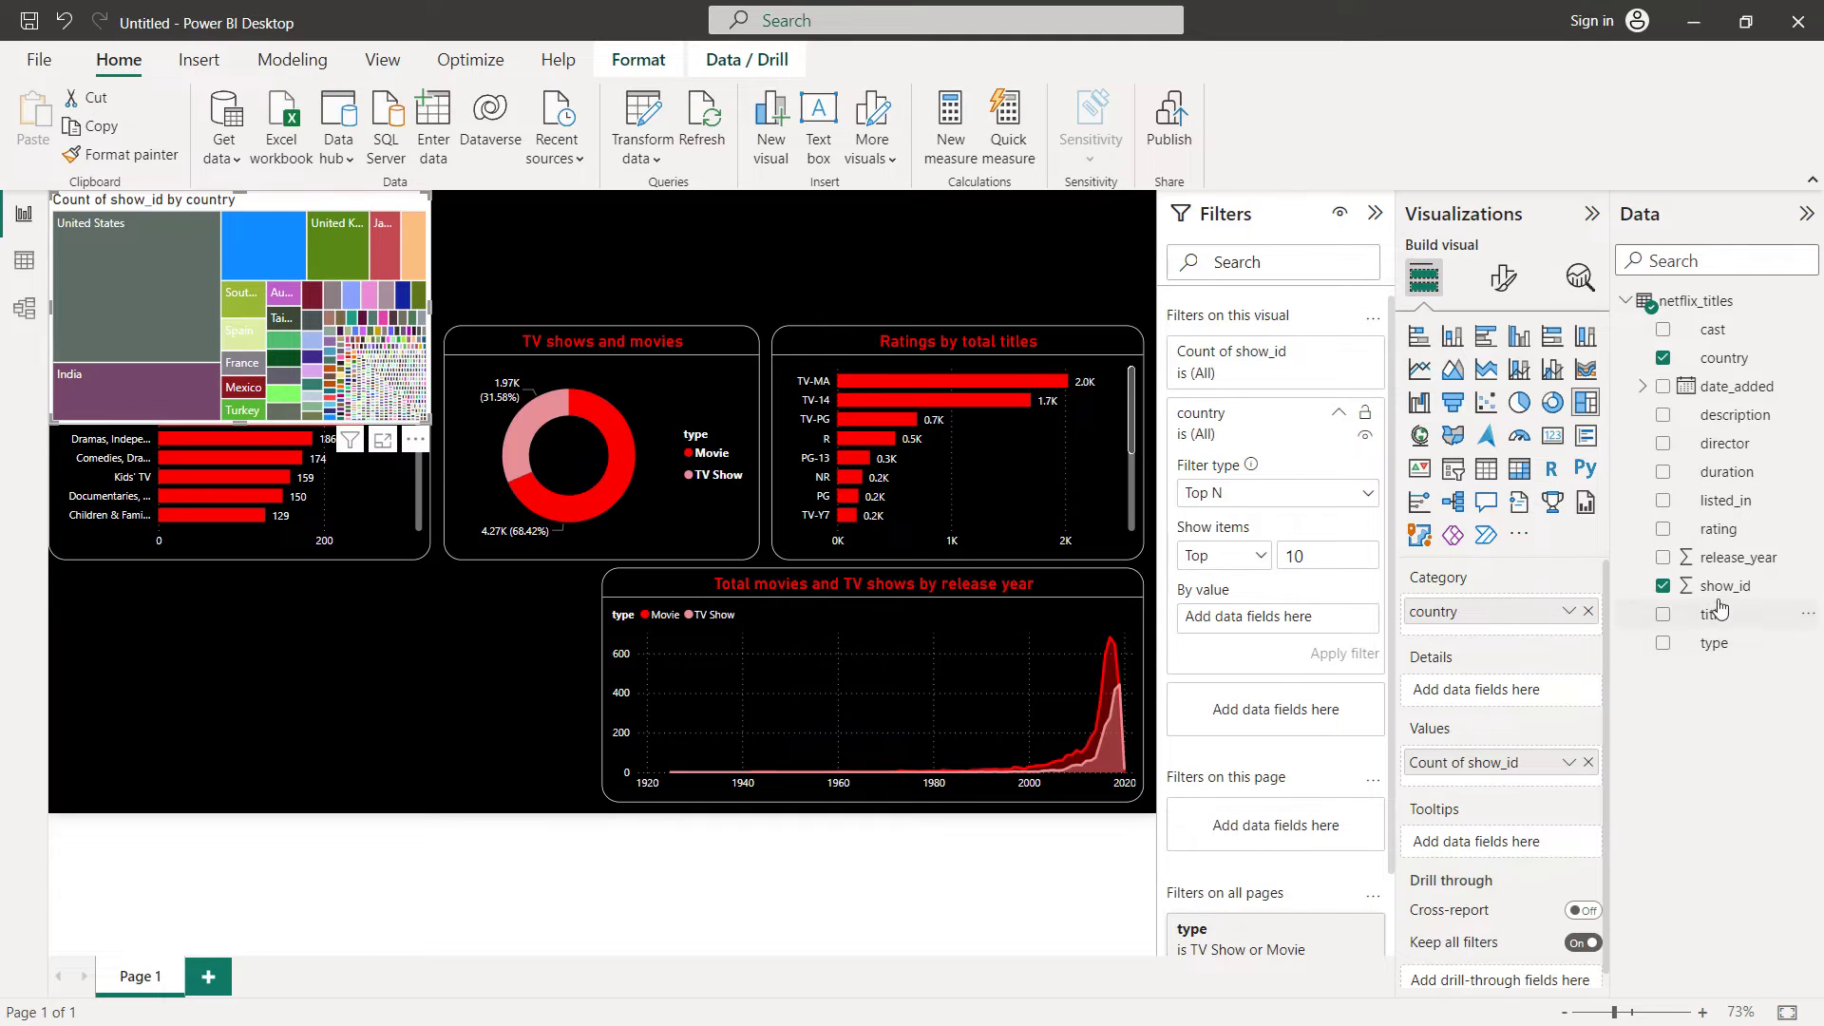
{"action": "left_click_drag", "start_coordinate": [1721, 587], "coordinate": [1292, 627]}
{"action": "left_click", "coordinate": [1348, 623]}
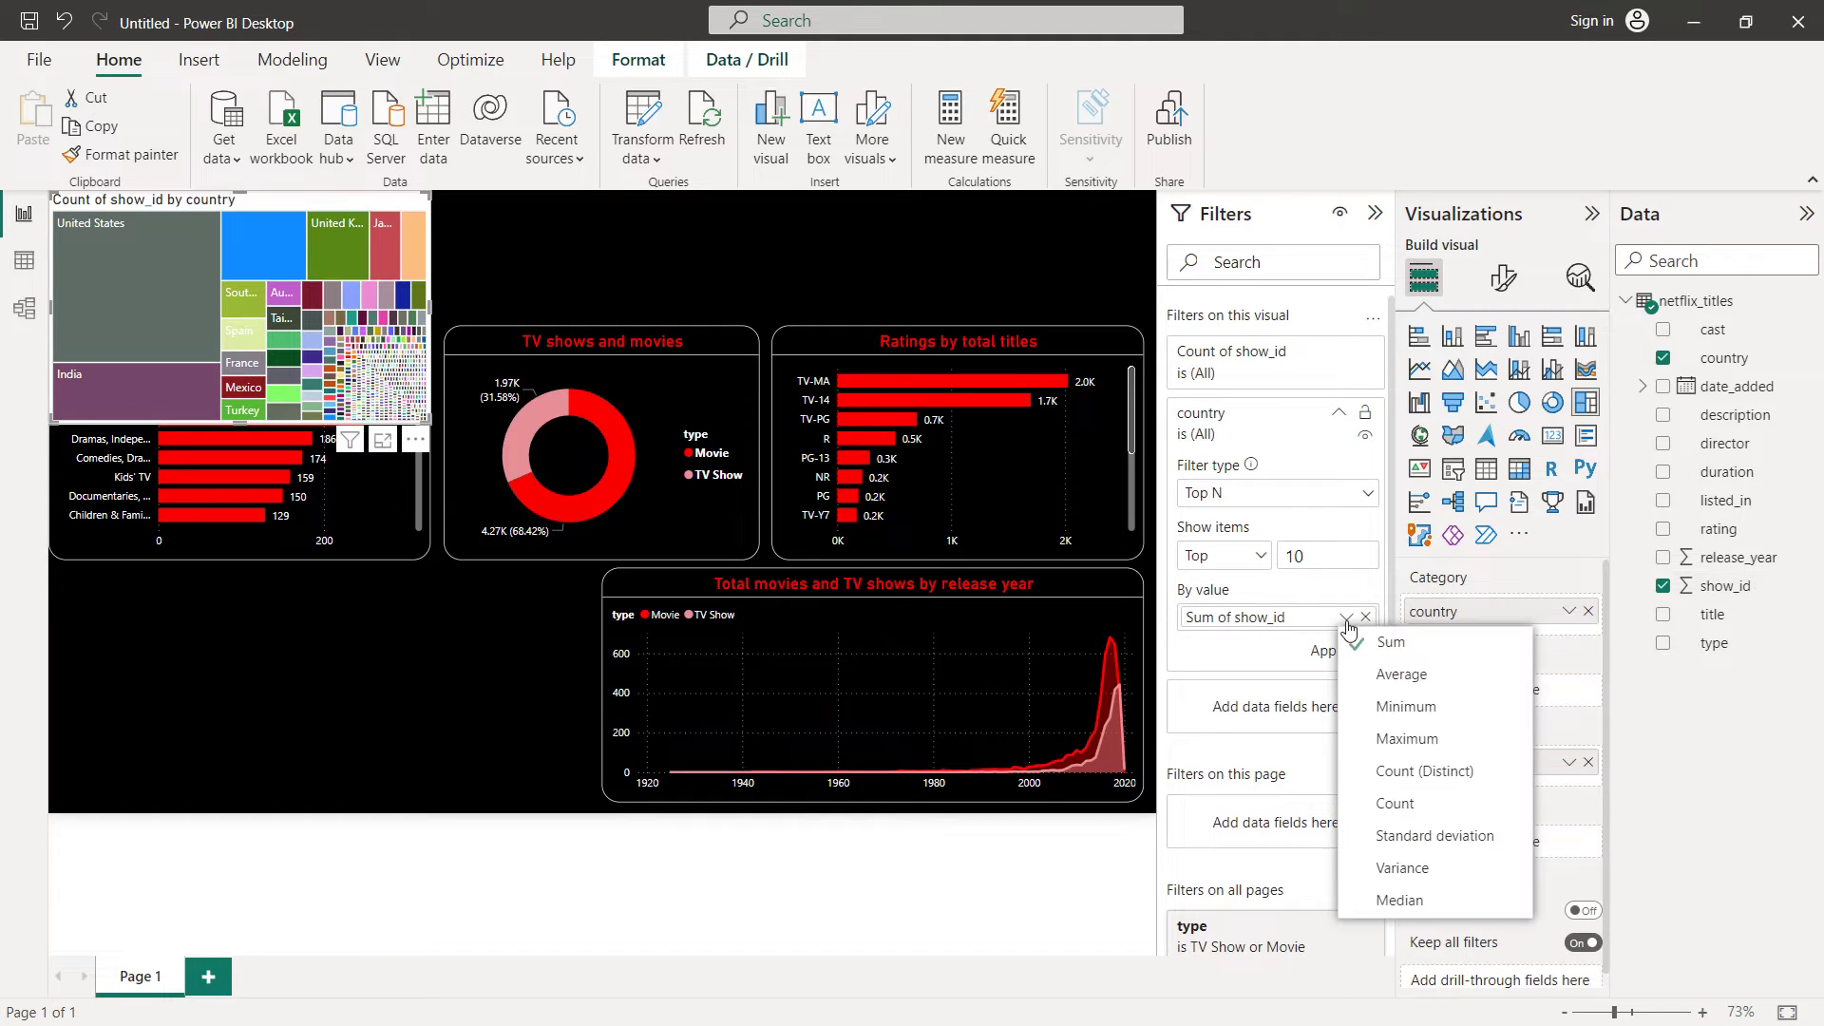
{"action": "left_click", "coordinate": [1391, 882]}
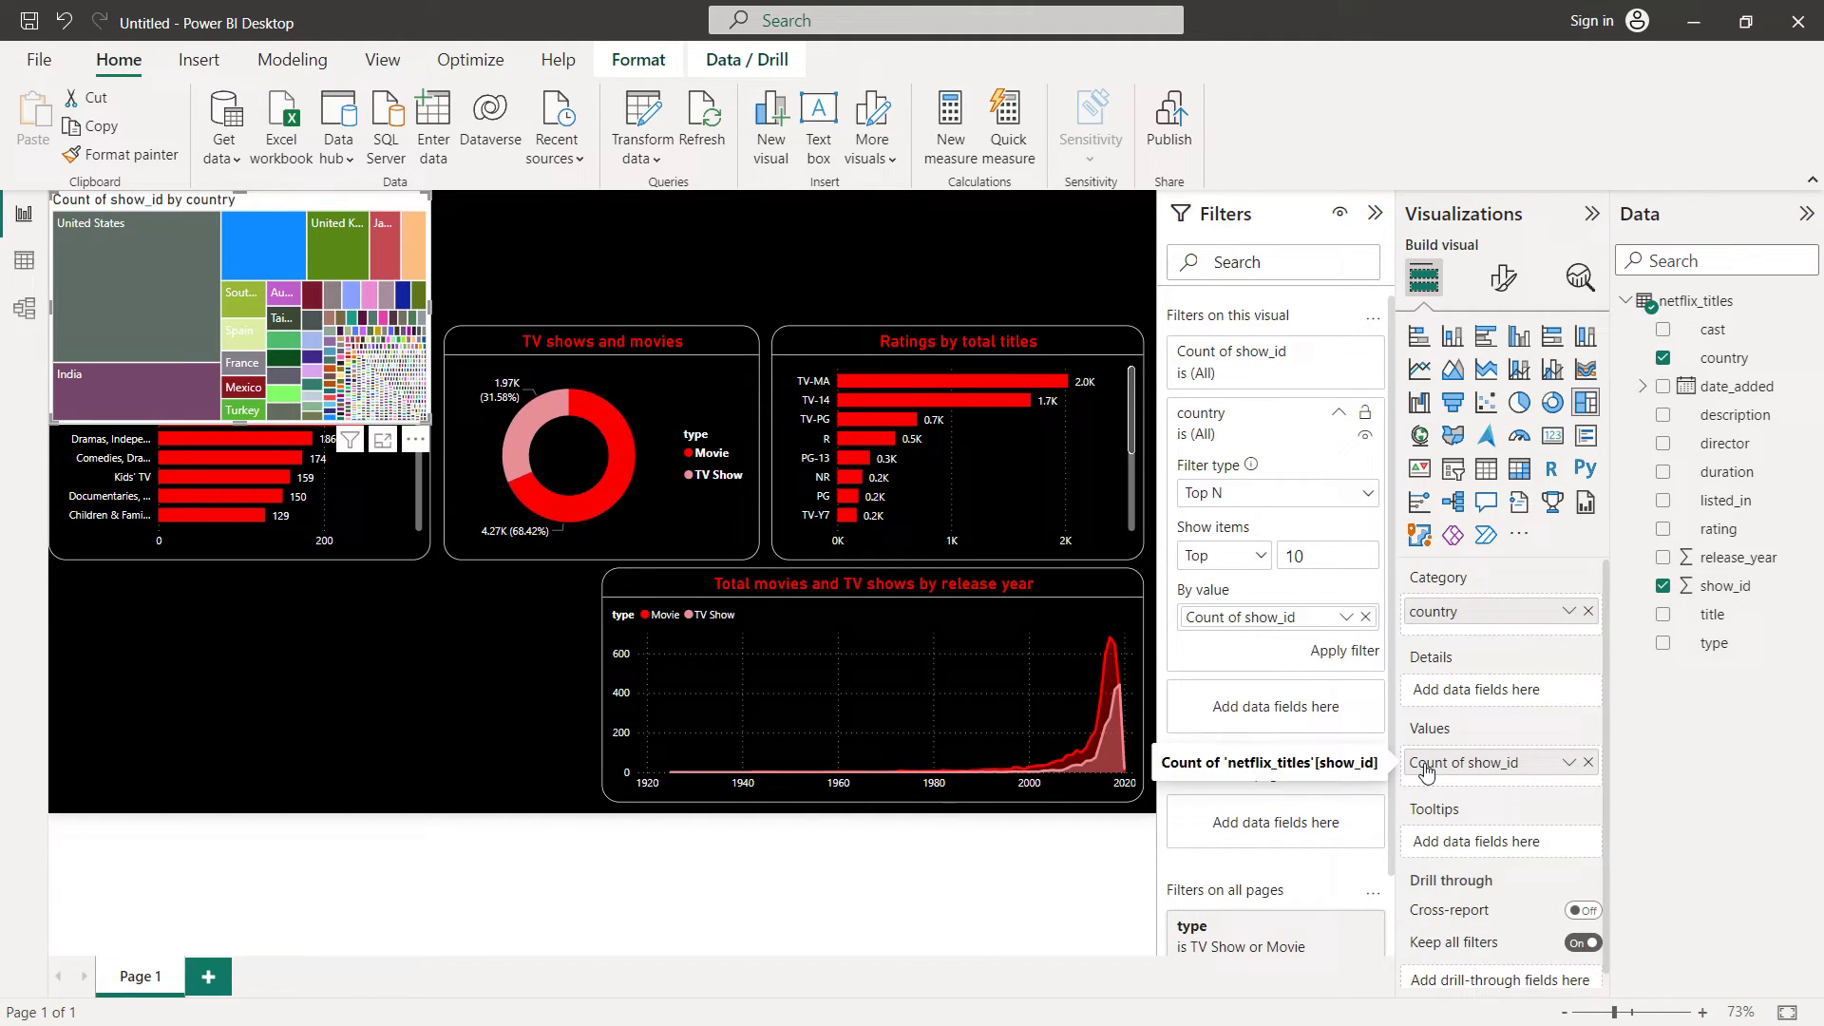
{"action": "left_click", "coordinate": [1347, 652]}
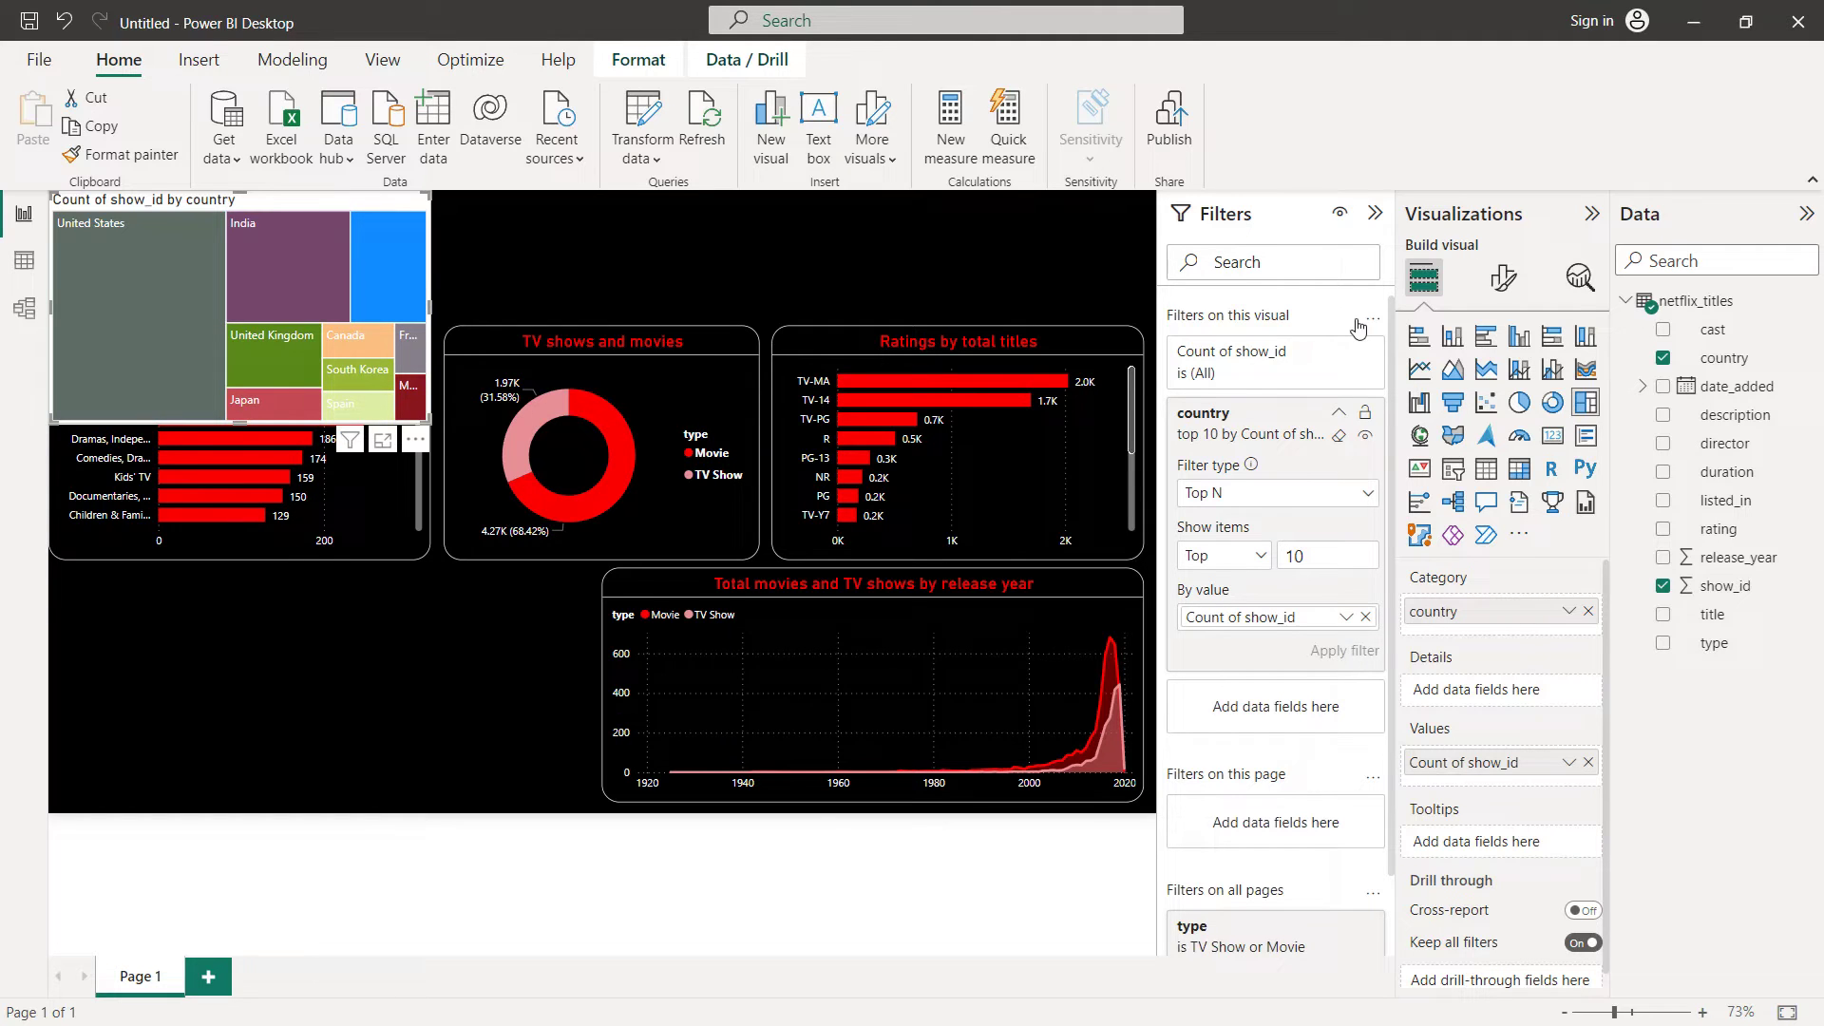
{"action": "left_click", "coordinate": [1376, 215]}
Move the treemap into the empty space below the genres chart, beside the area chart
{"action": "left_click_drag", "start_coordinate": [299, 214], "coordinate": [367, 663]}
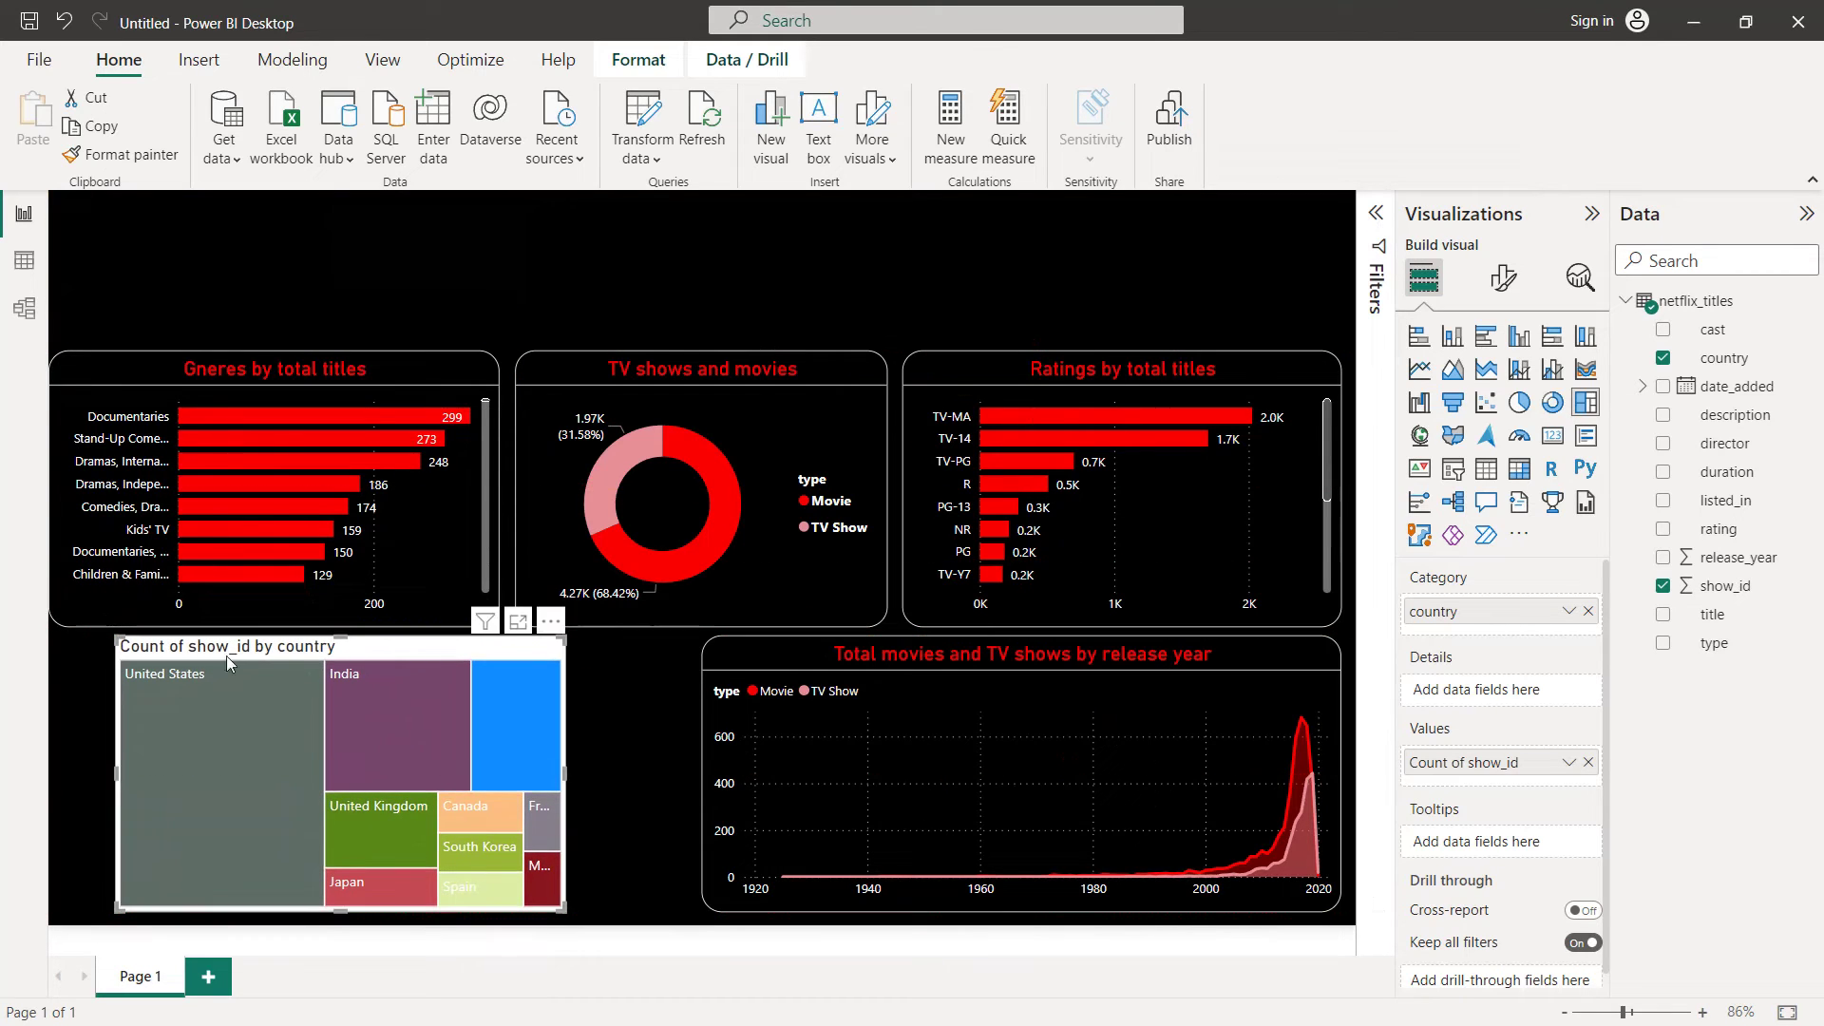
{"action": "left_click", "coordinate": [100, 771]}
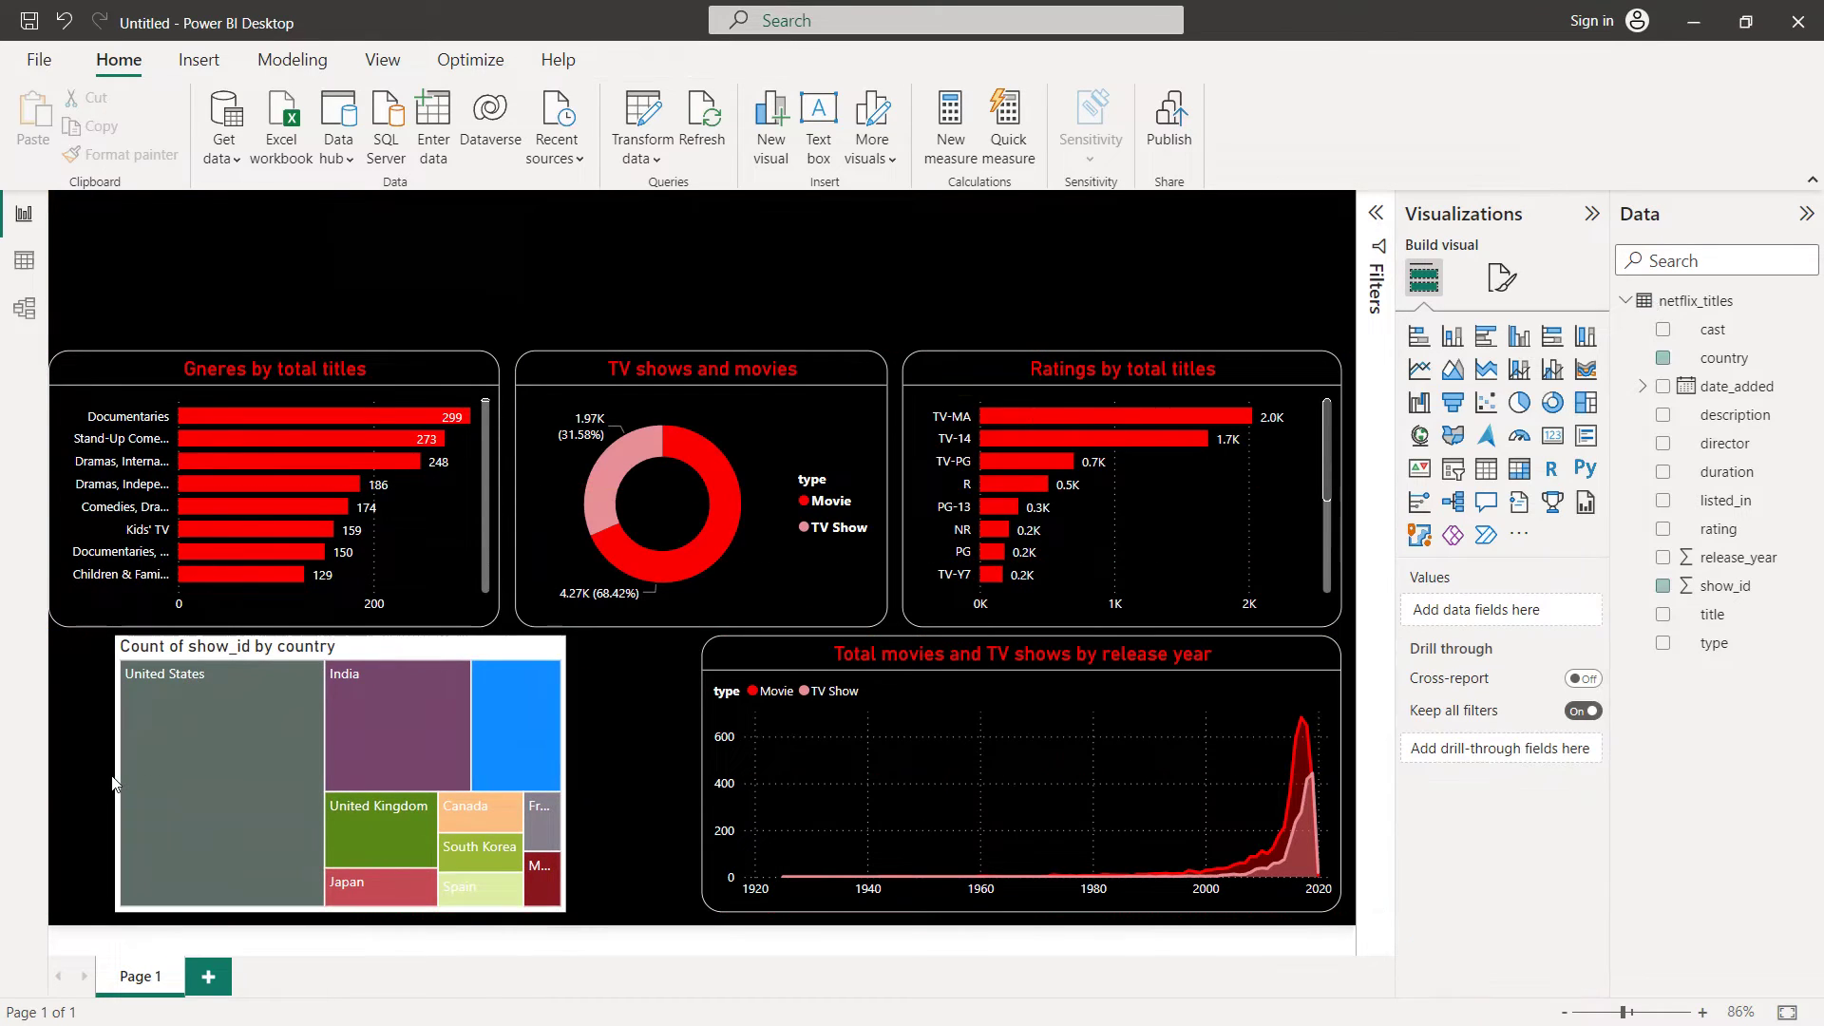
Set the treemap's background color to black
{"action": "left_click", "coordinate": [342, 652]}
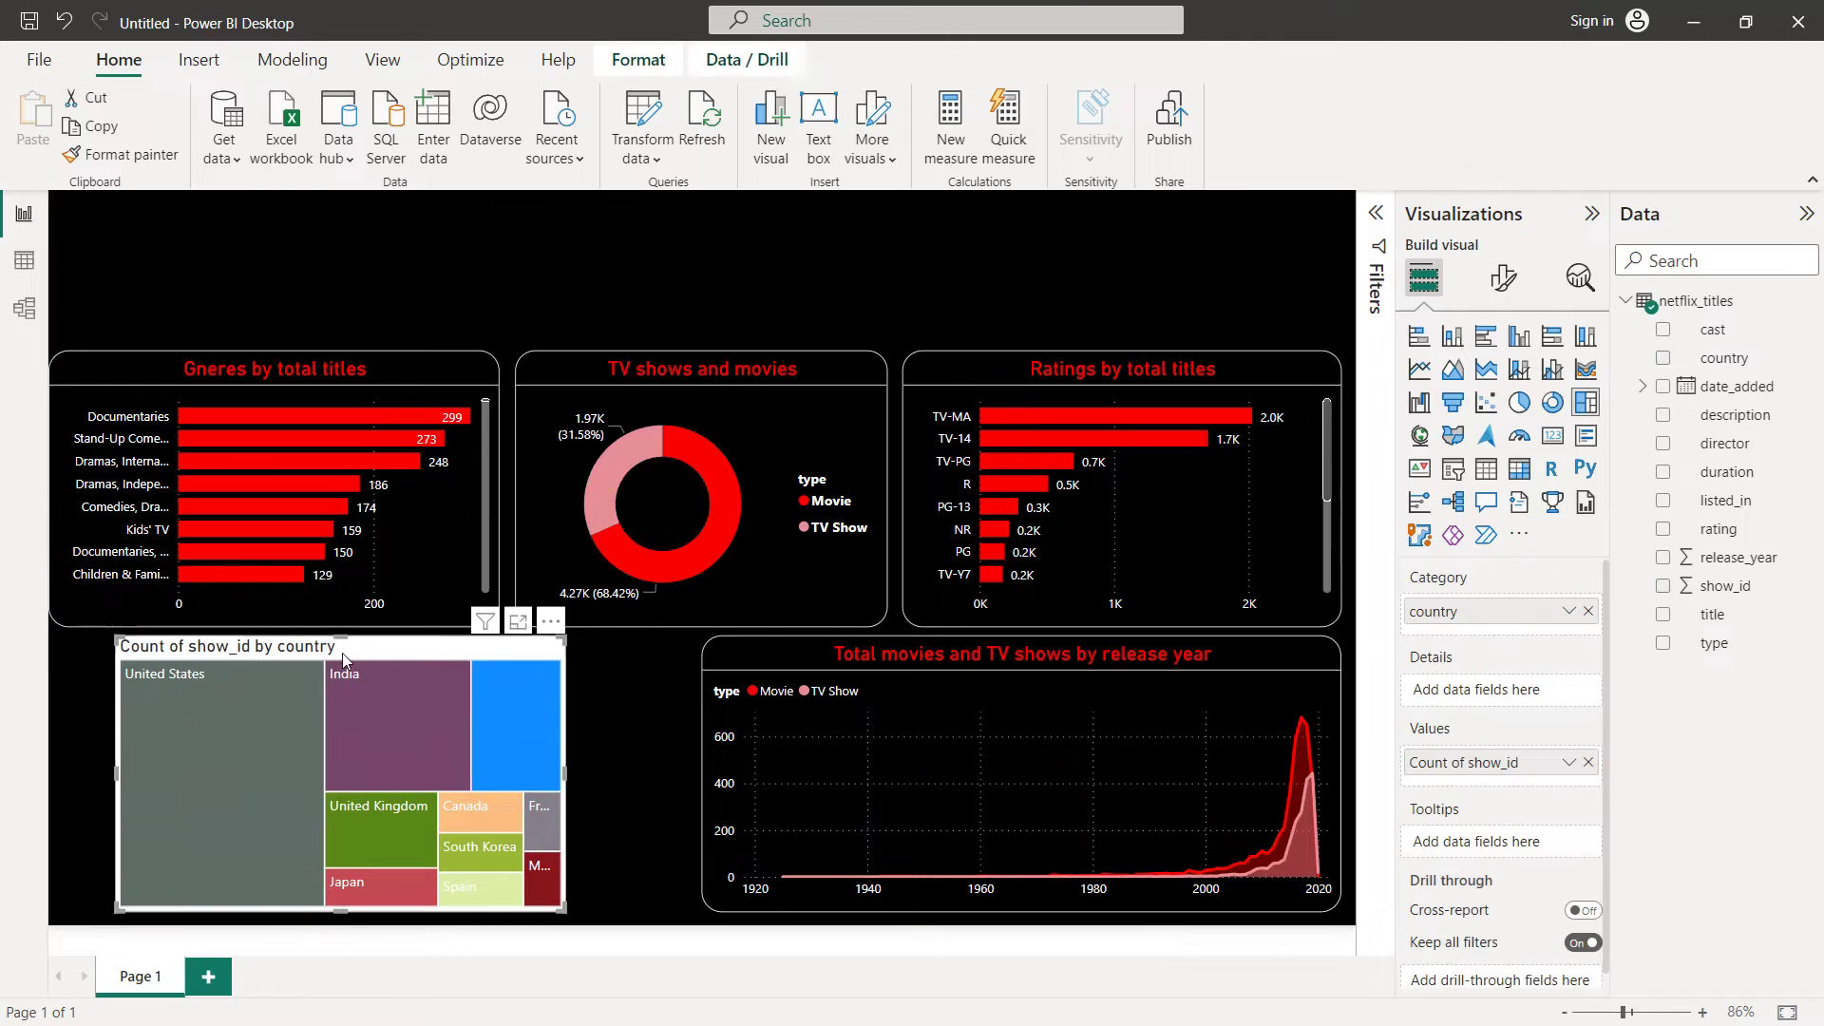
{"action": "left_click", "coordinate": [1519, 278]}
{"action": "left_click", "coordinate": [1502, 382]}
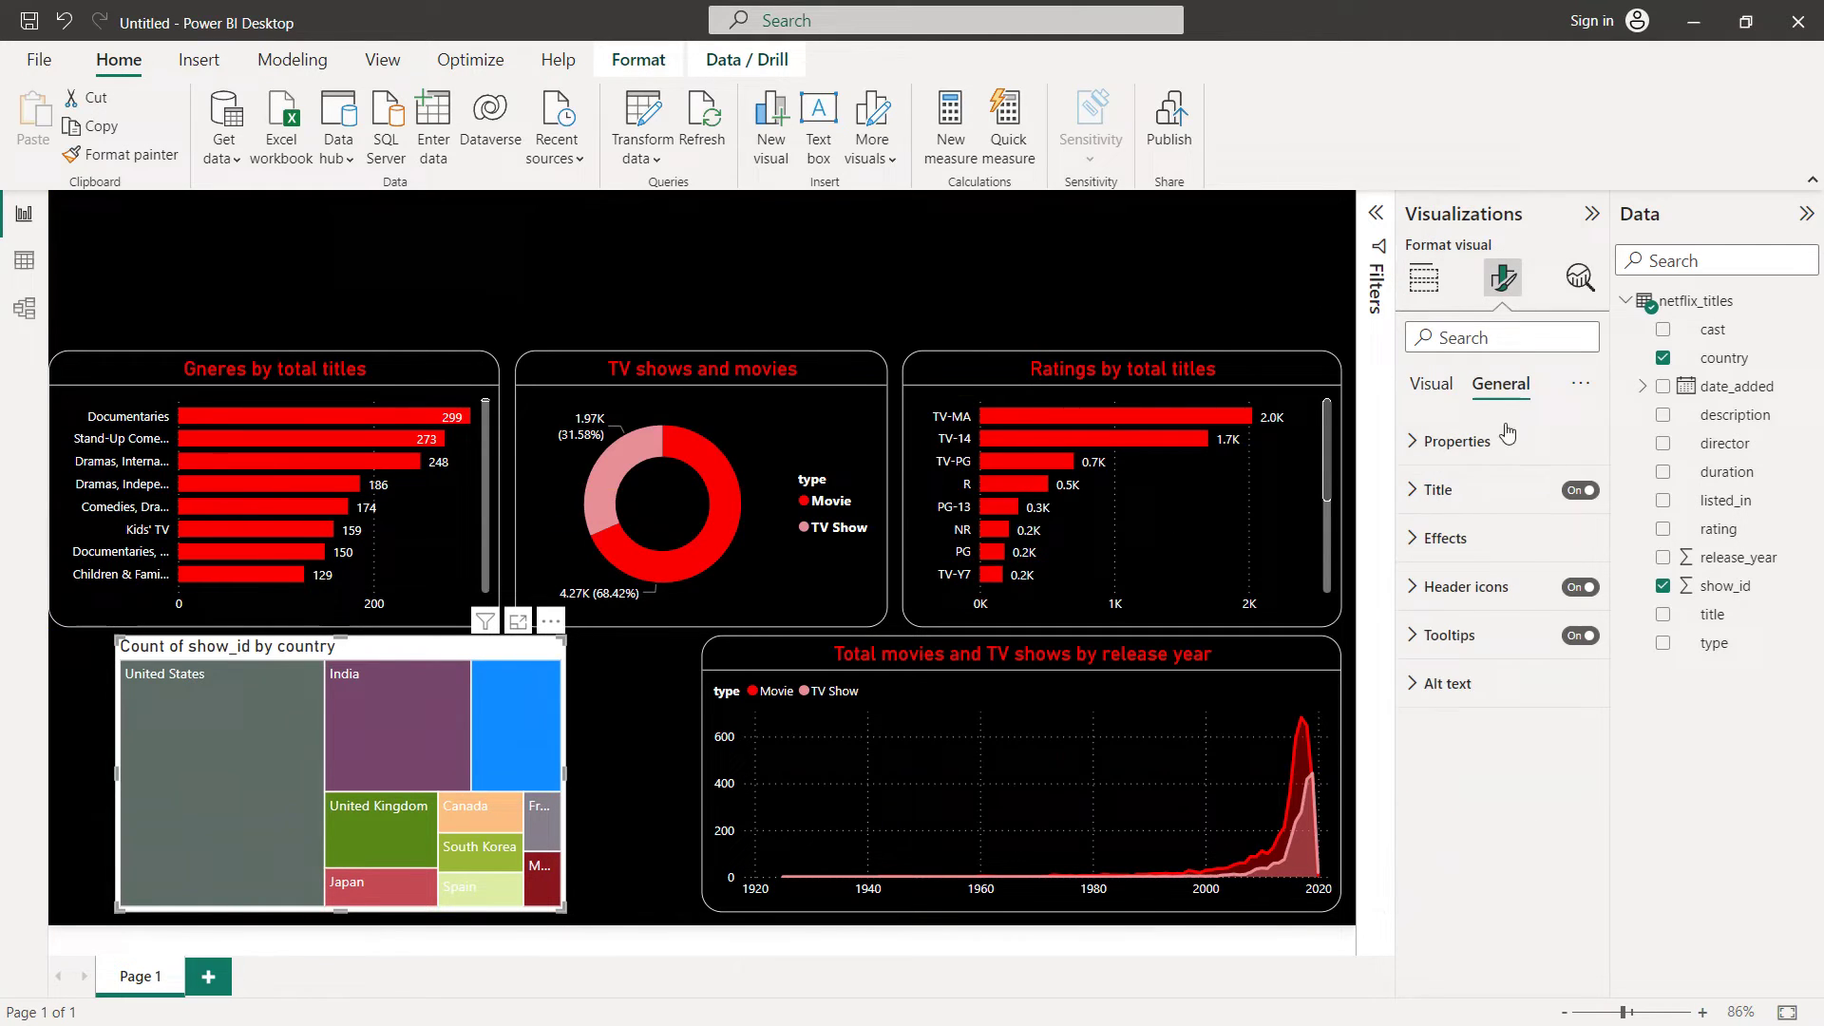
{"action": "left_click", "coordinate": [1445, 537]}
{"action": "left_click", "coordinate": [1462, 656]}
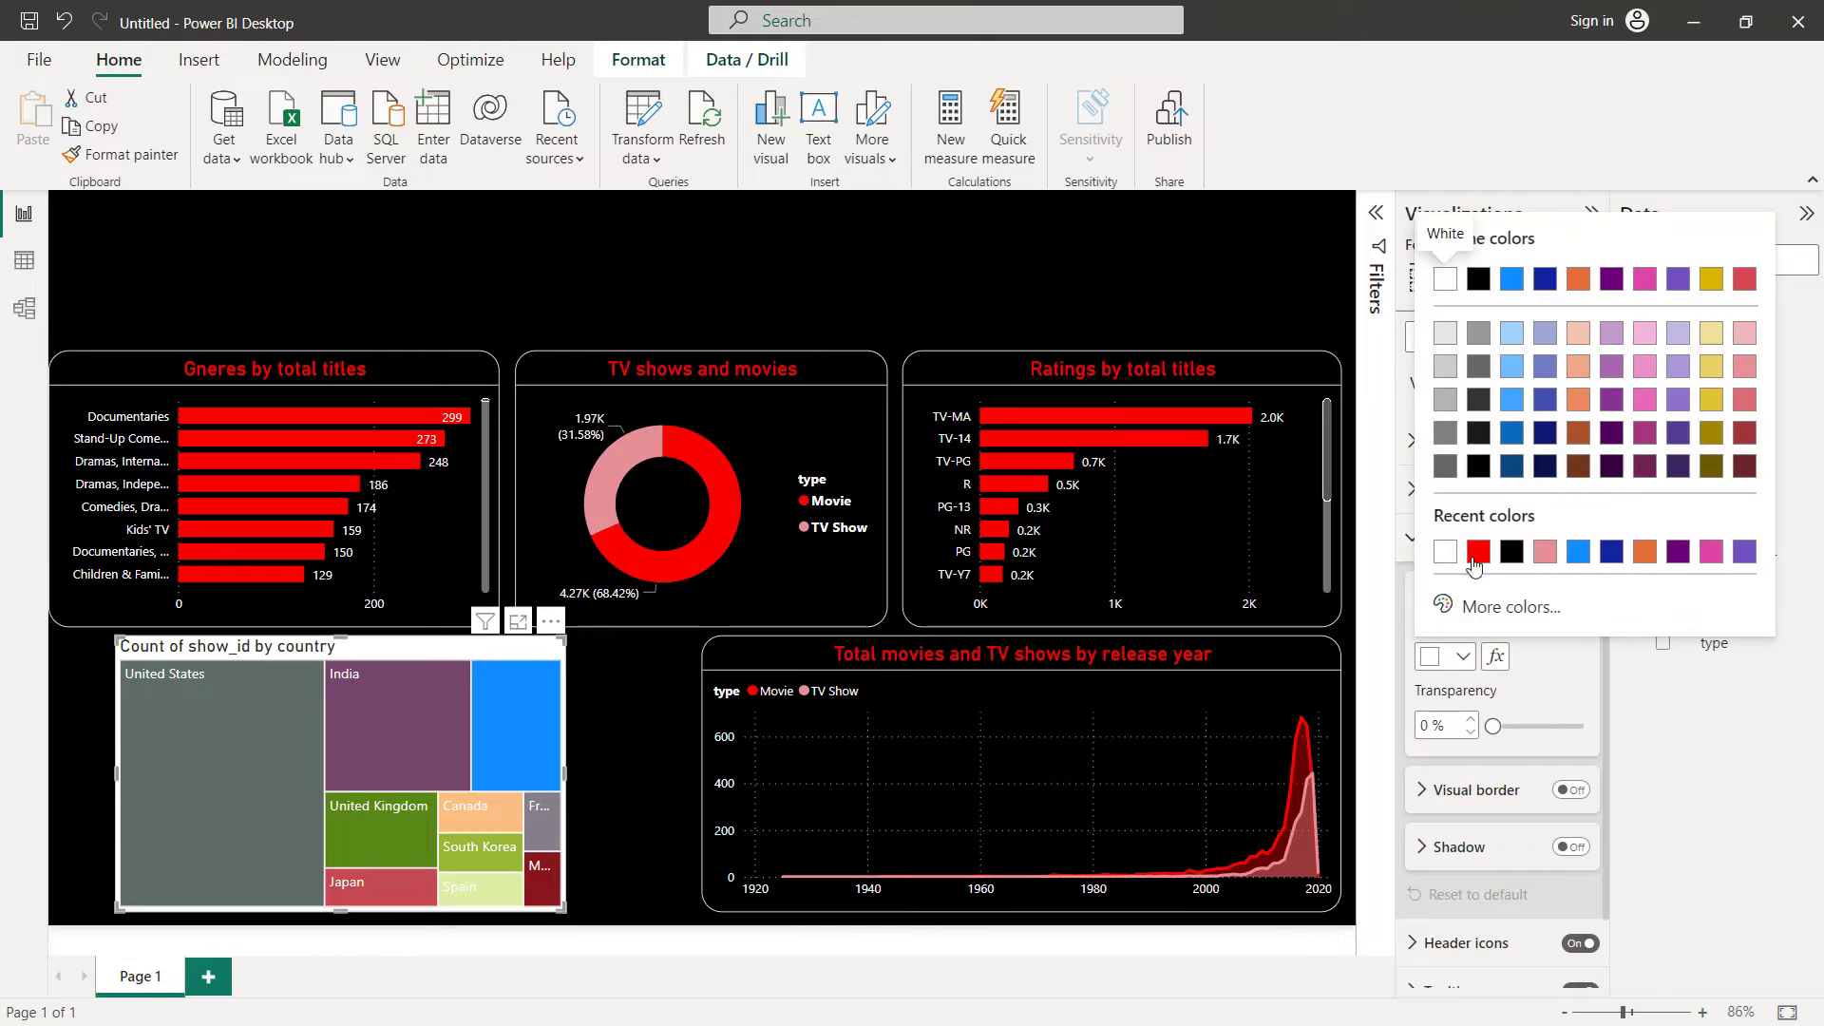
{"action": "left_click", "coordinate": [1510, 552]}
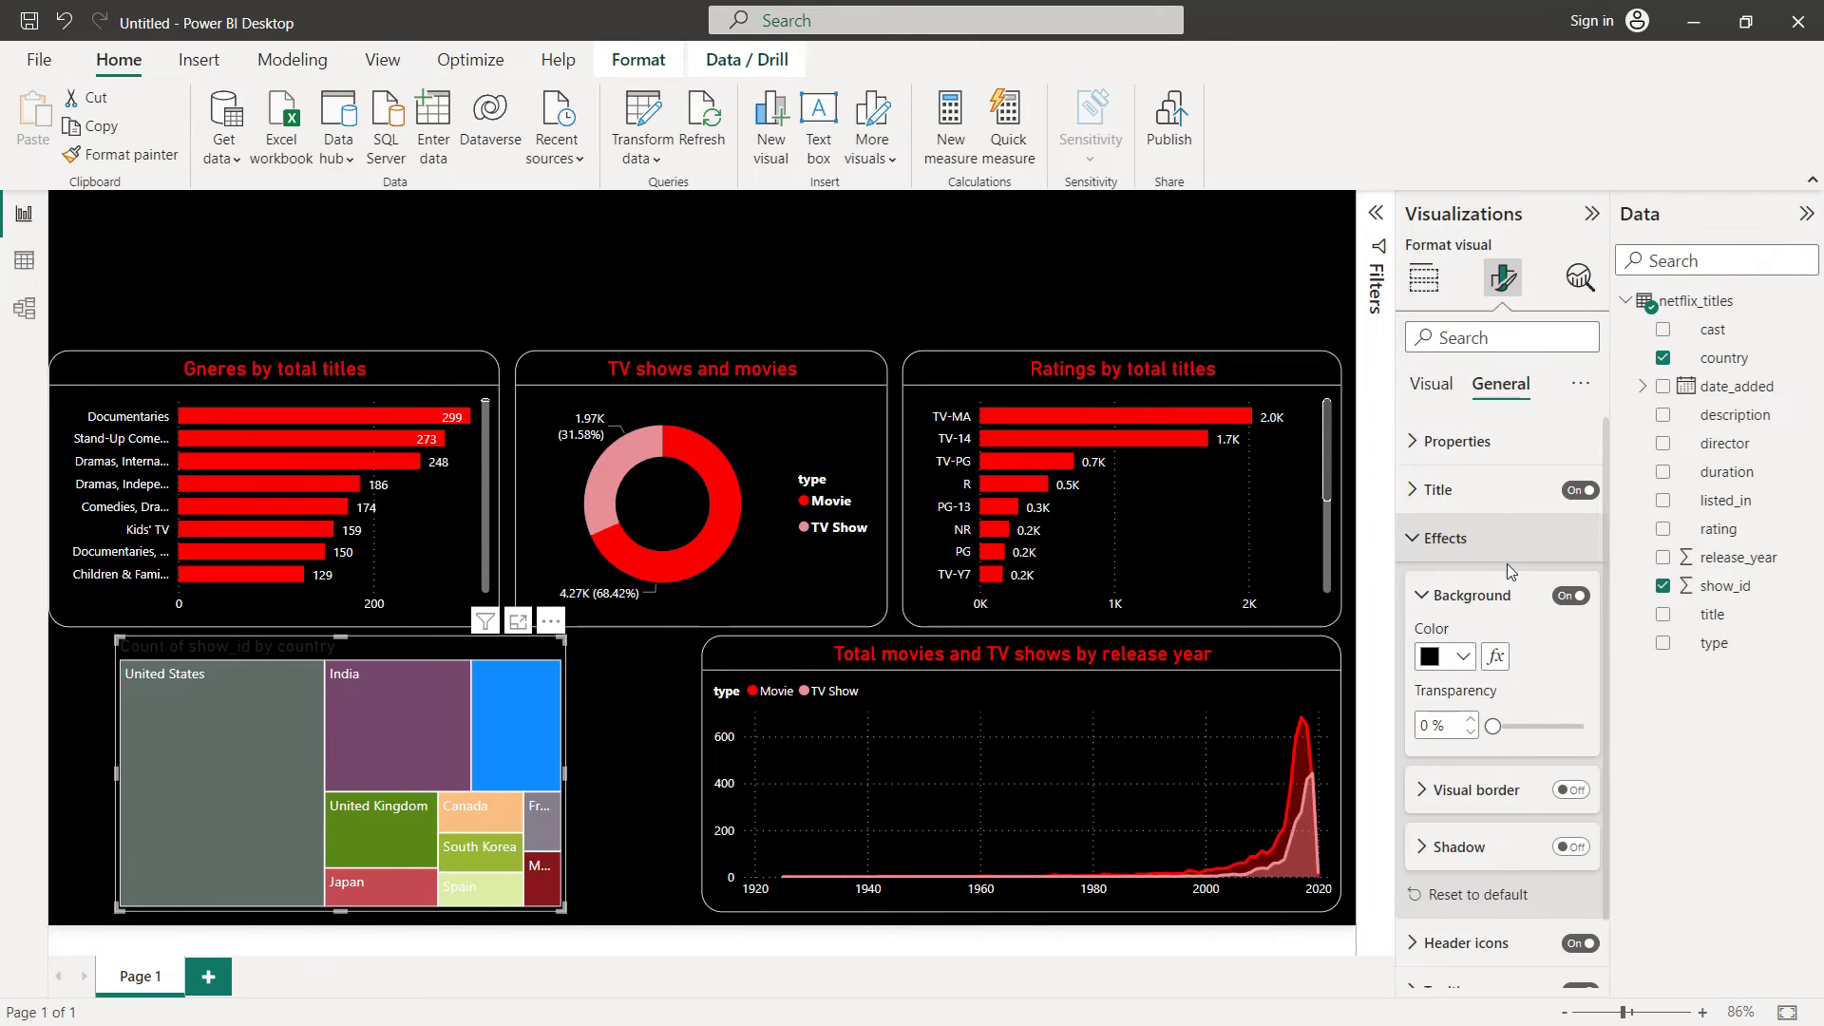
Turn on the treemap's visual border in white with rounded corners of 20 px
{"action": "scroll", "coordinate": [1538, 703], "scroll_direction": "down", "scroll_amount": 1}
{"action": "left_click", "coordinate": [1572, 713]}
{"action": "left_click", "coordinate": [1444, 714]}
{"action": "left_click", "coordinate": [1460, 637]}
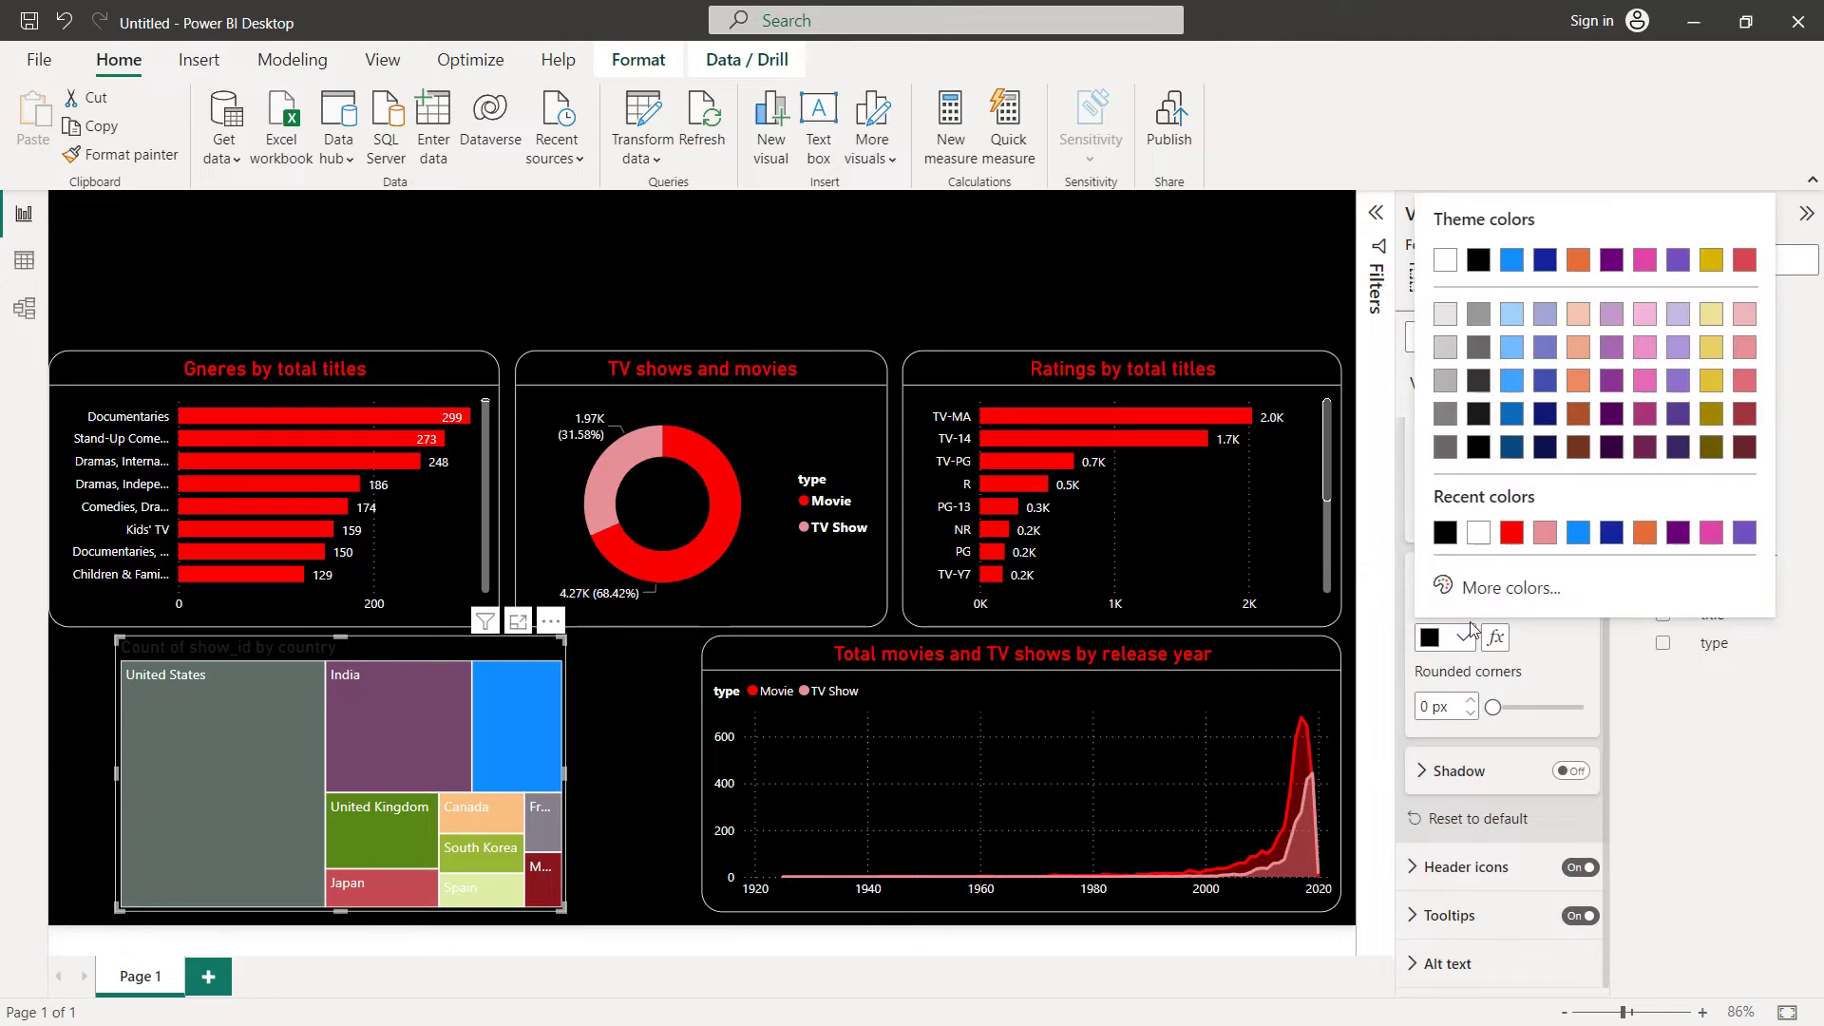
{"action": "left_click", "coordinate": [1429, 252]}
{"action": "type", "text": "20"}
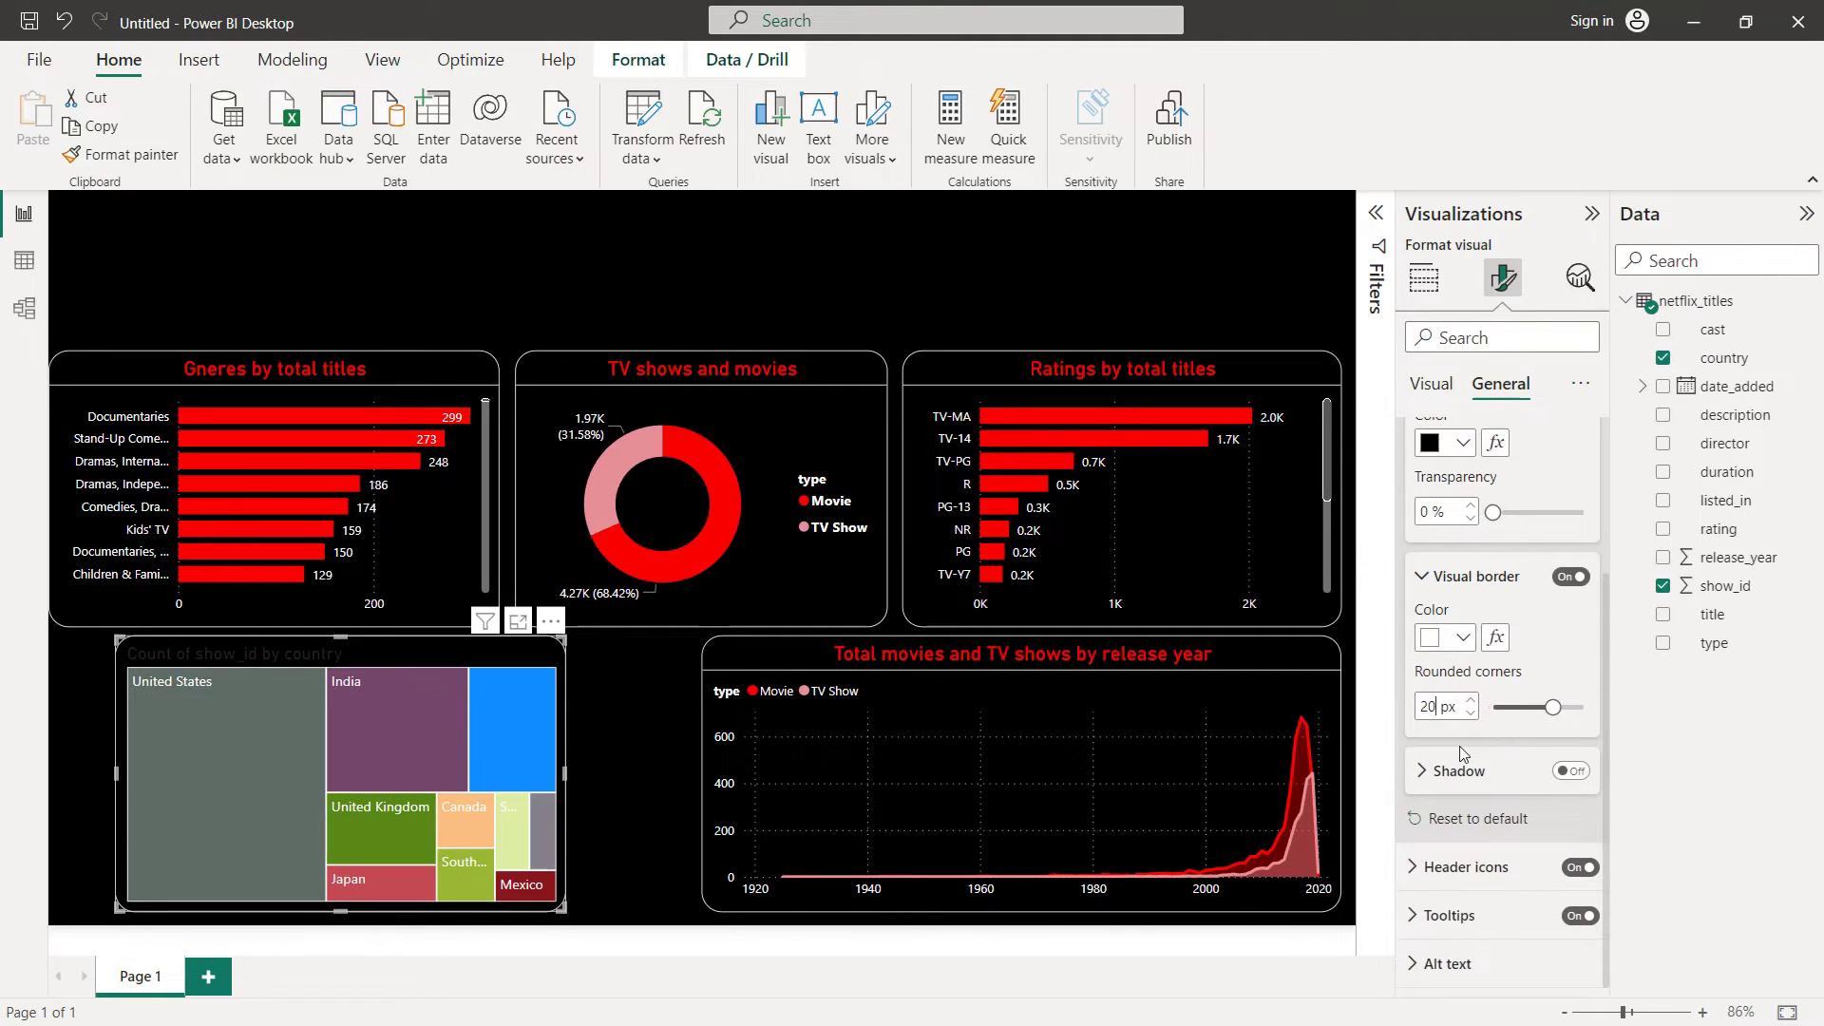
Format the treemap's title as centered red text in the DIN font at size 16
{"action": "scroll", "coordinate": [1514, 535], "scroll_direction": "up", "scroll_amount": 5}
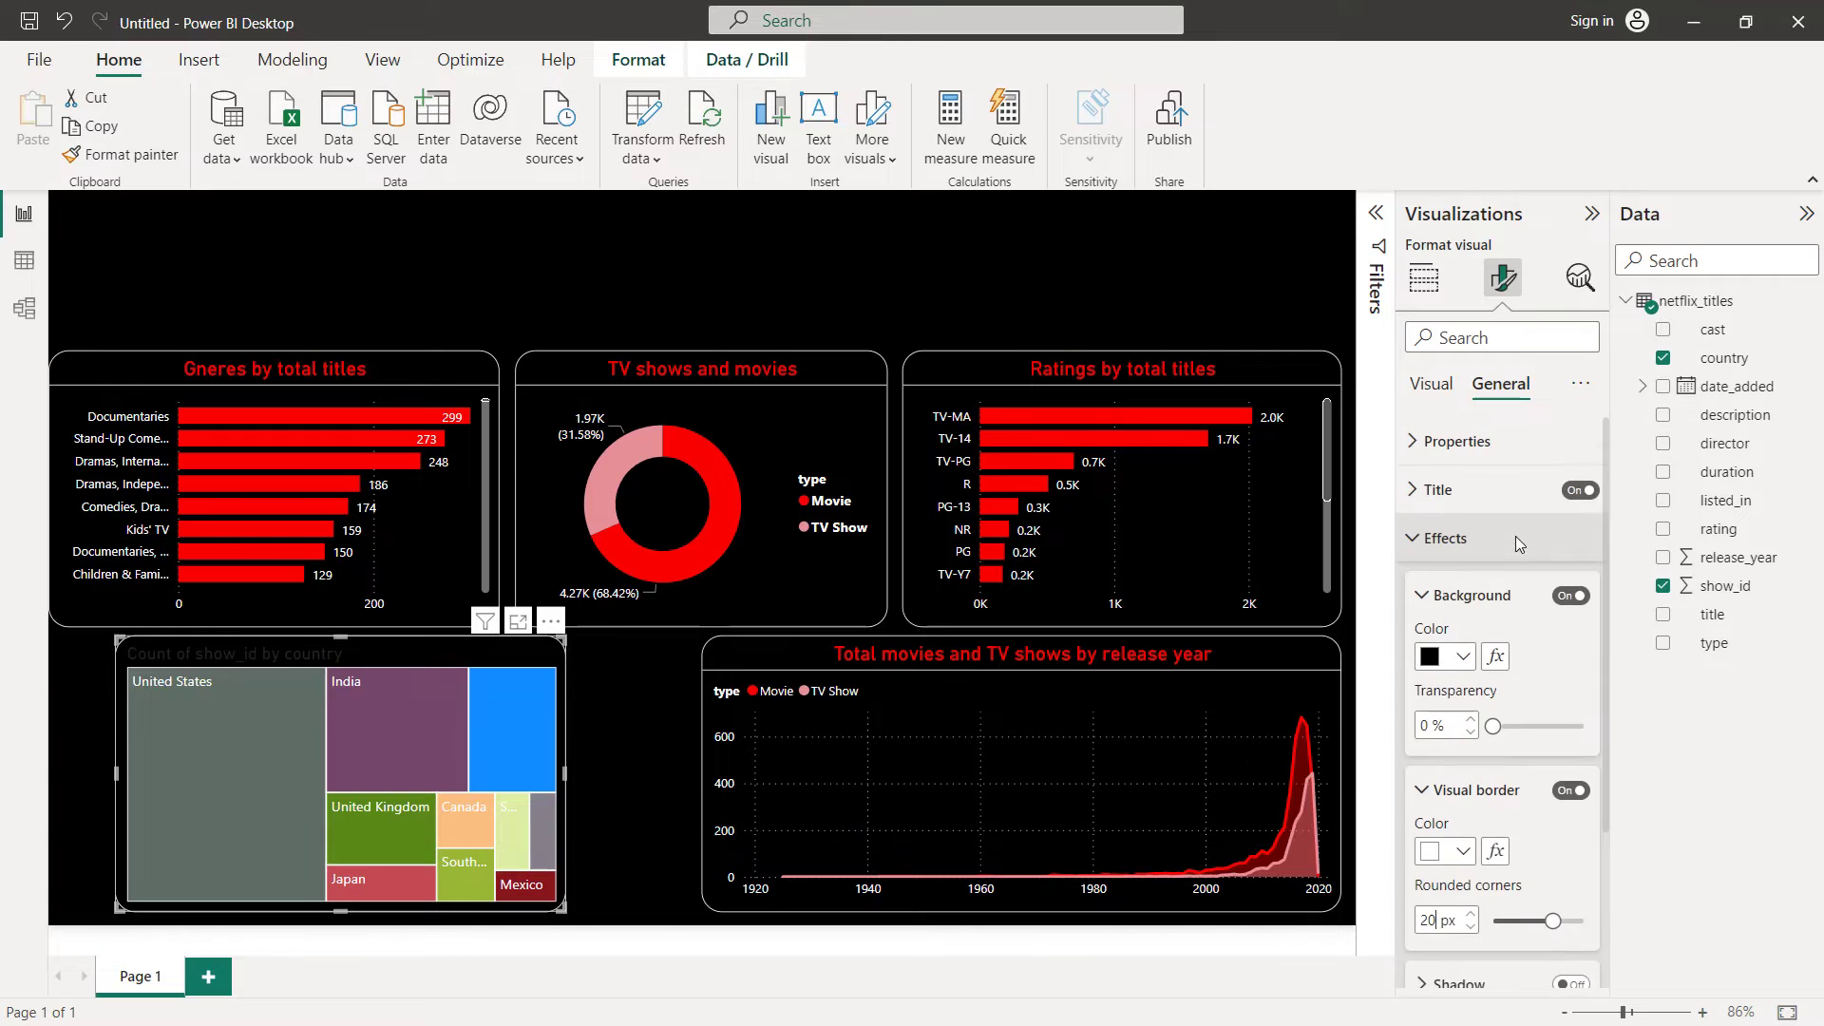
{"action": "left_click", "coordinate": [1487, 489]}
{"action": "left_click", "coordinate": [1461, 956]}
{"action": "left_click", "coordinate": [1463, 830]}
{"action": "left_click", "coordinate": [1510, 726]}
{"action": "left_click", "coordinate": [1576, 725]}
{"action": "left_click", "coordinate": [1576, 724]}
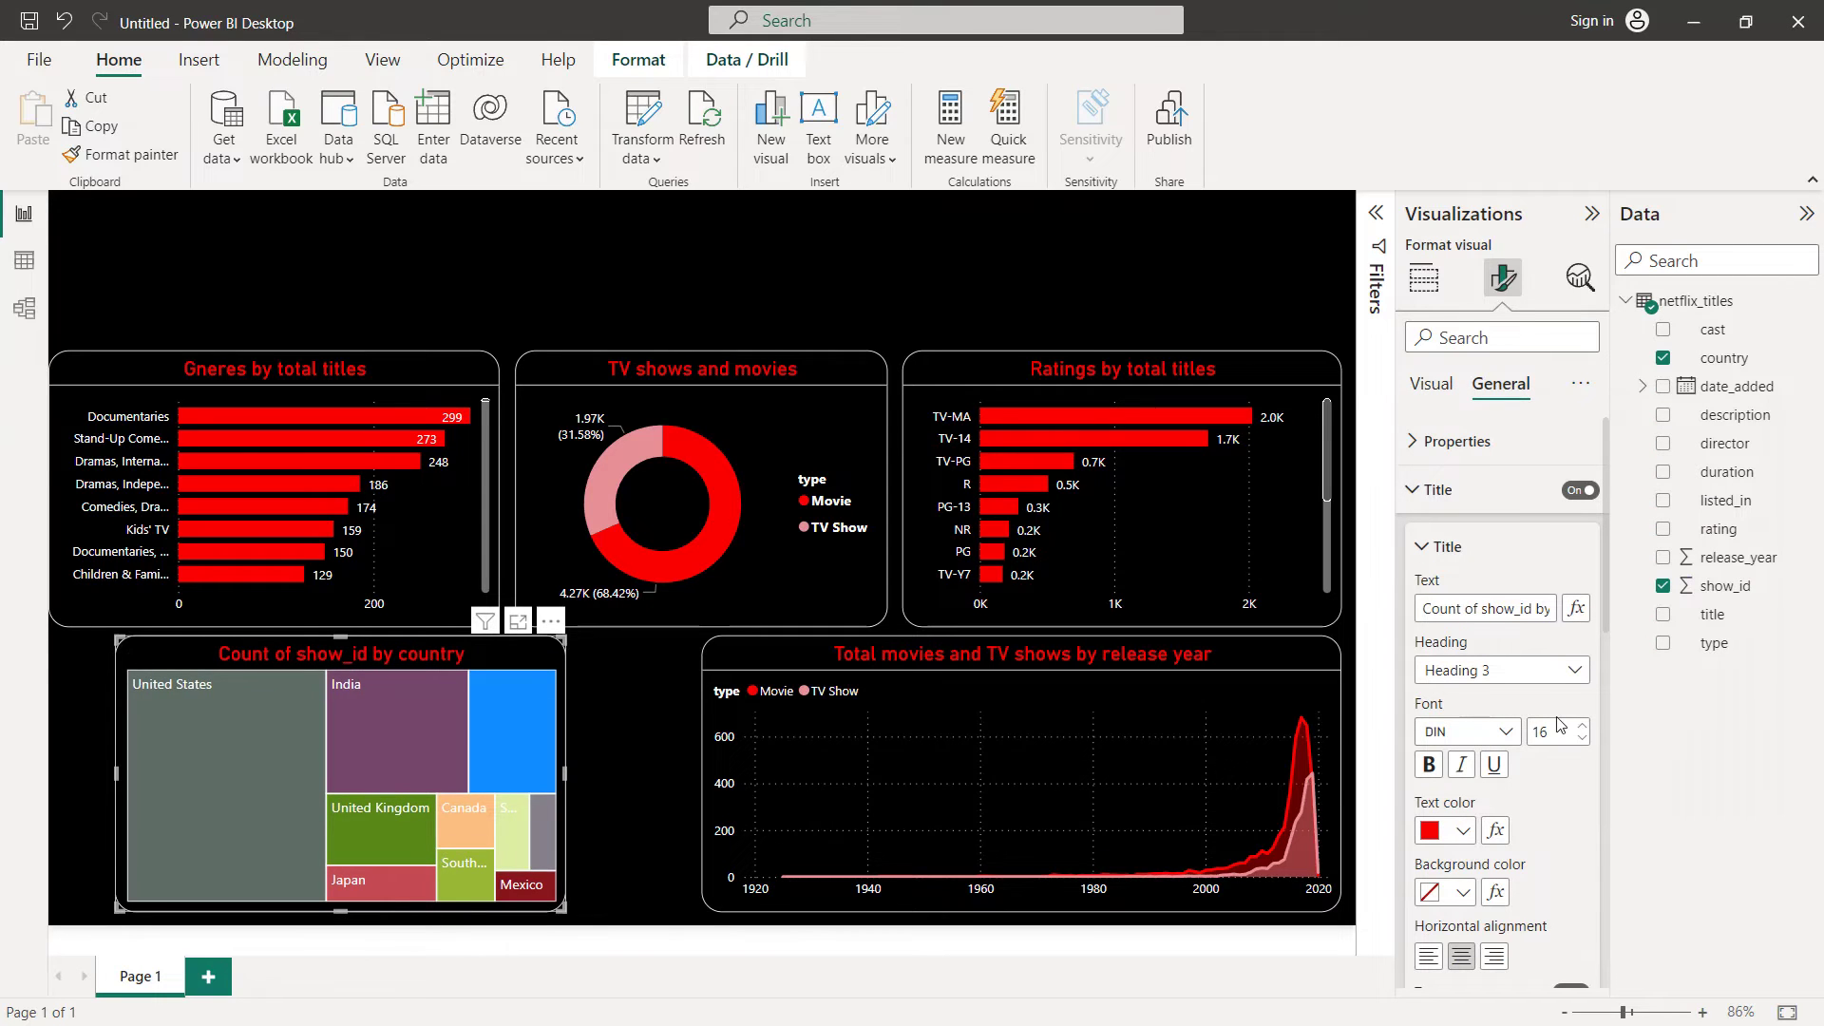
Change the treemap's title text to "Top 10 countries by movies and TV shows"
{"action": "triple_click", "coordinate": [1504, 609]}
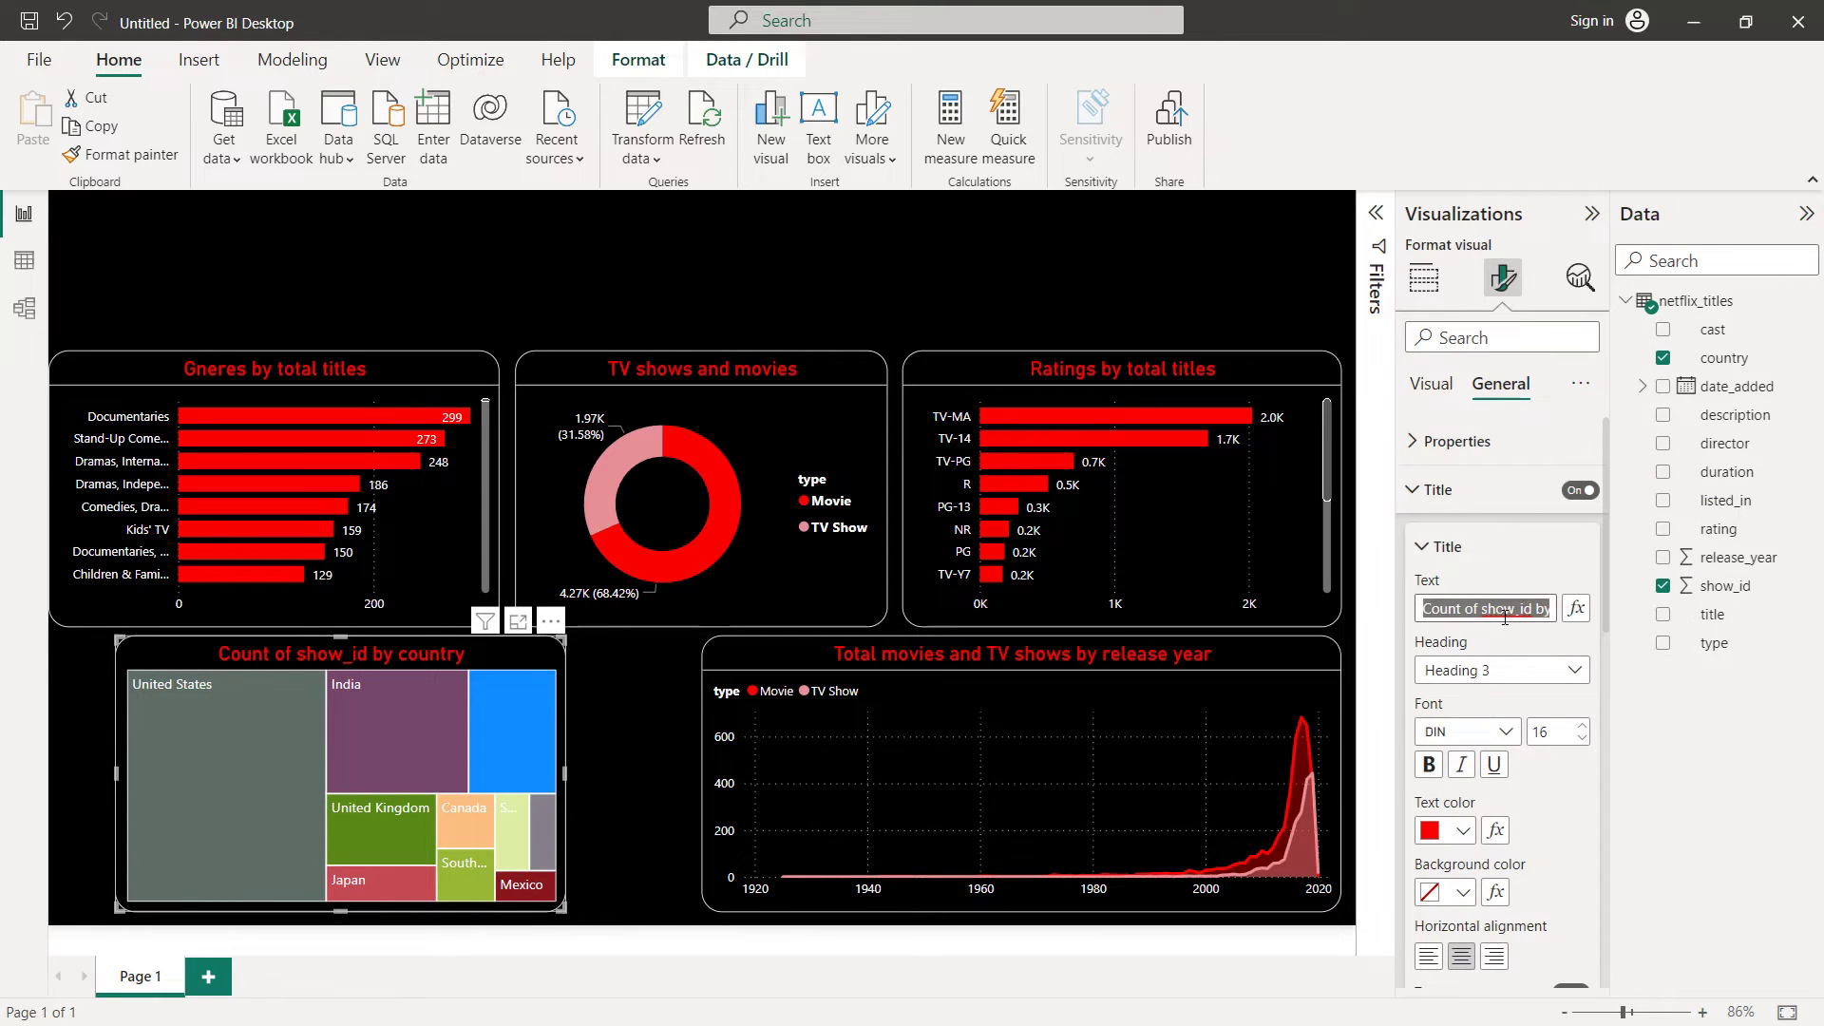
{"action": "type", "text": "Top 10 countrie"}
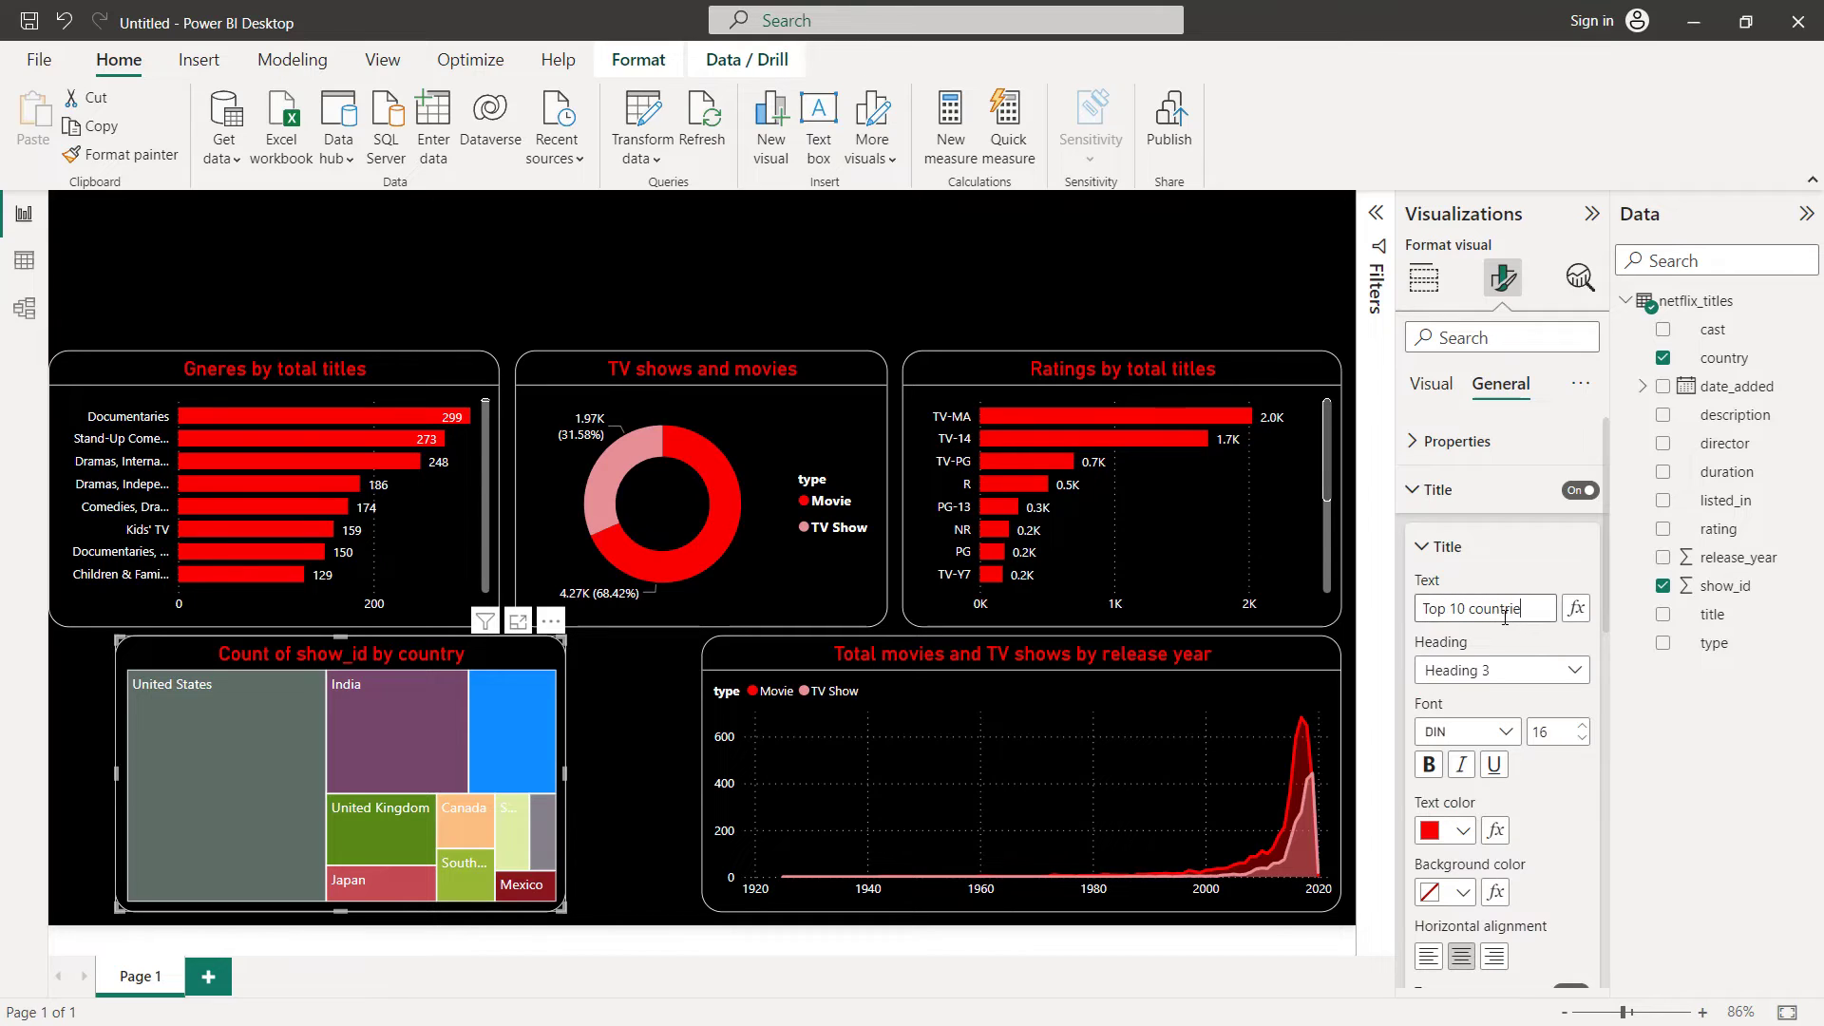
{"action": "type", "text": "s by movies and TV shows"}
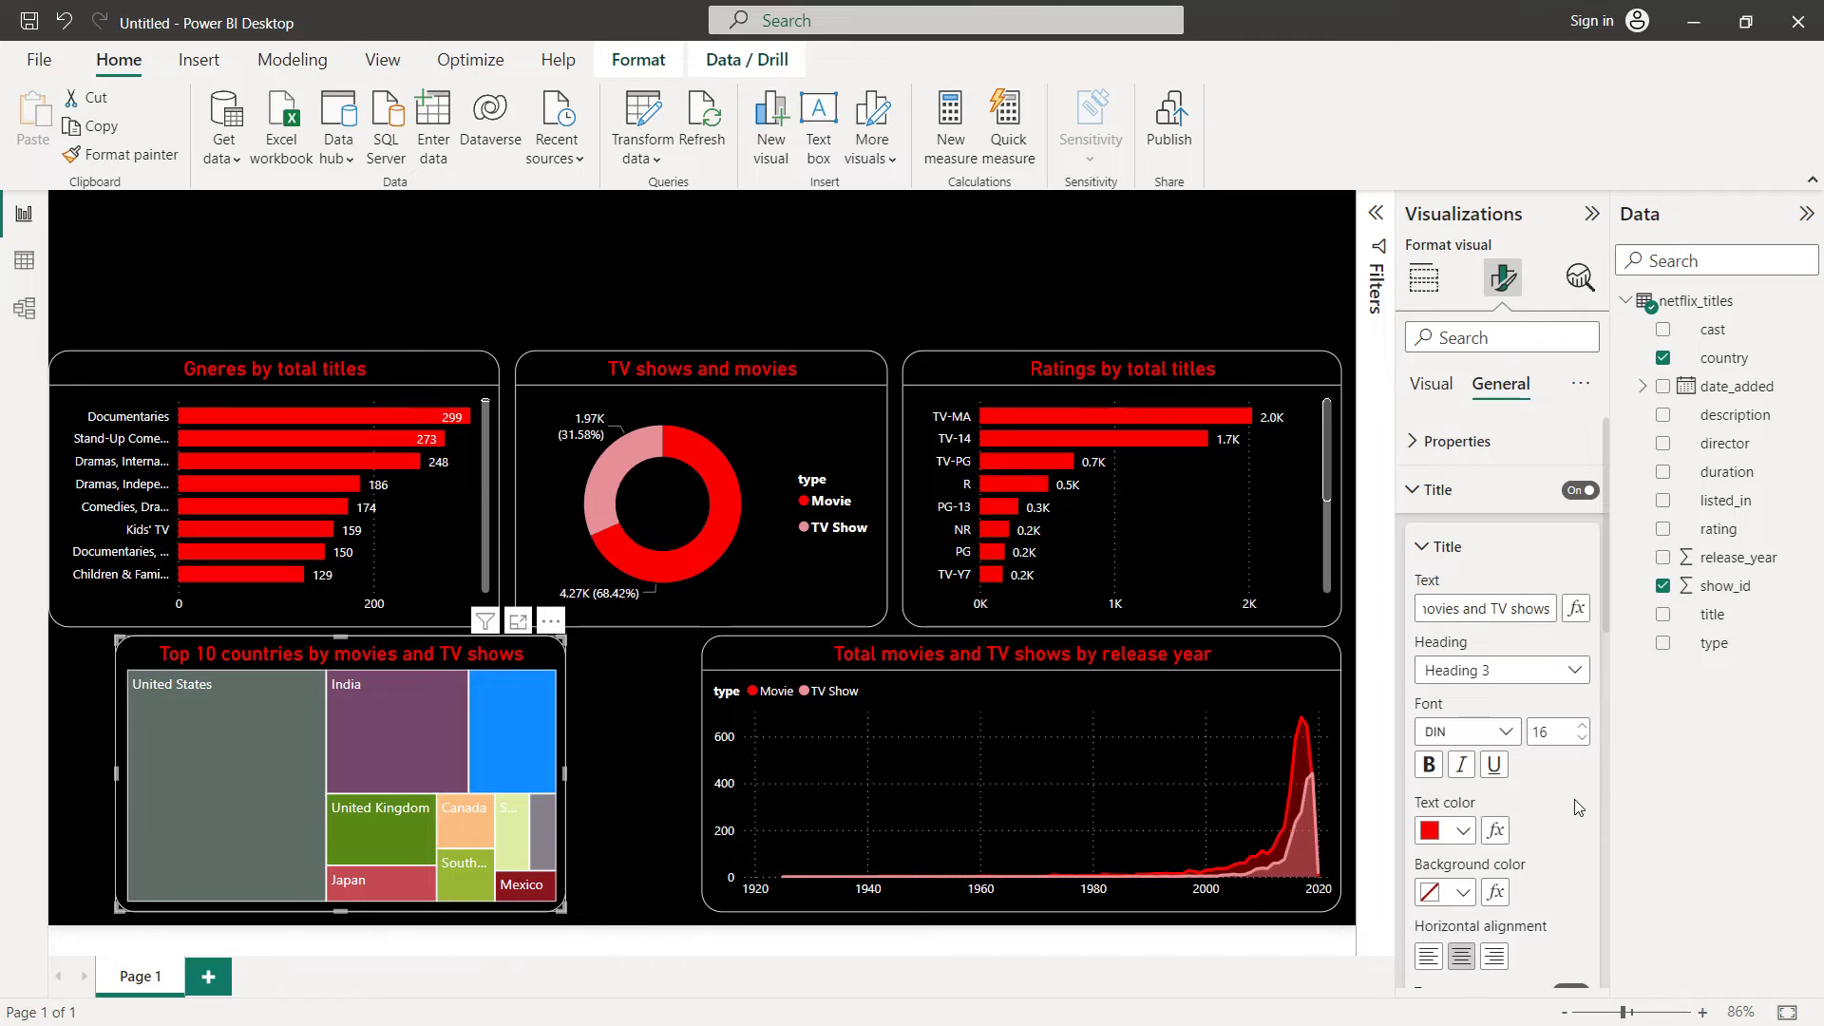
{"action": "left_click", "coordinate": [1413, 489]}
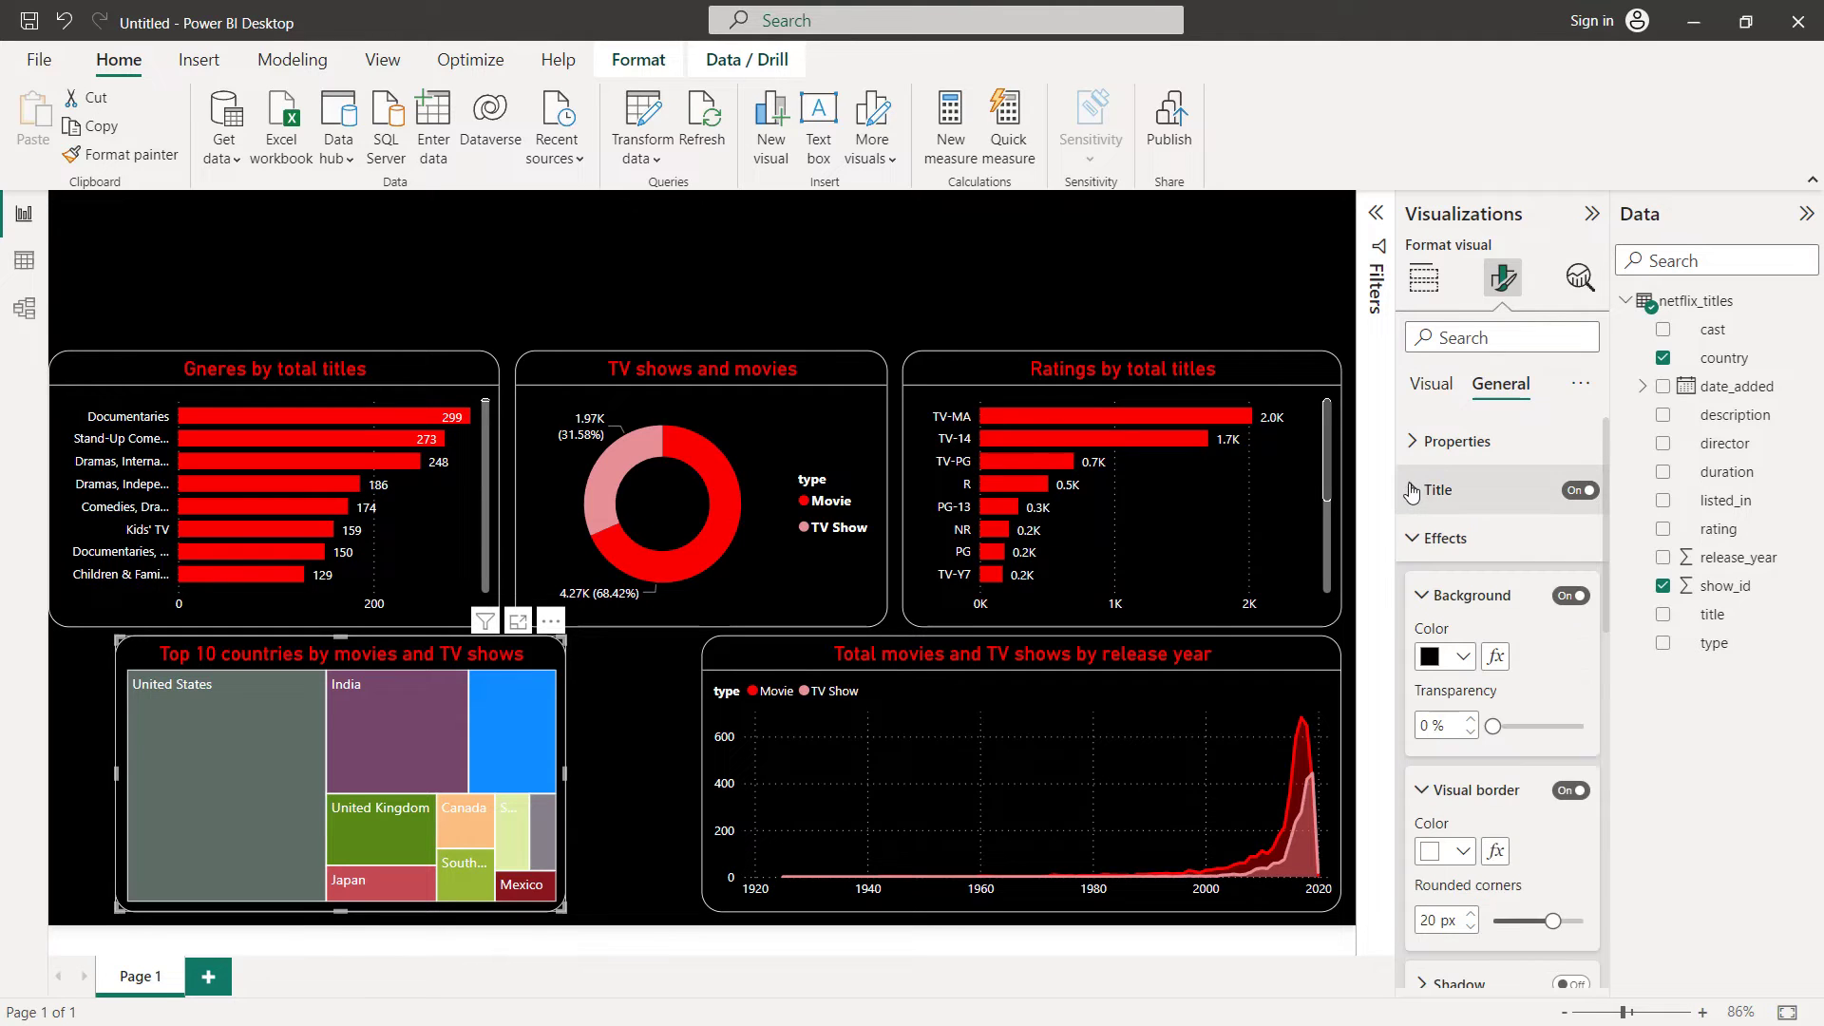
{"action": "left_click", "coordinate": [1419, 540]}
Turn on data labels for the treemap
{"action": "left_click", "coordinate": [1442, 404]}
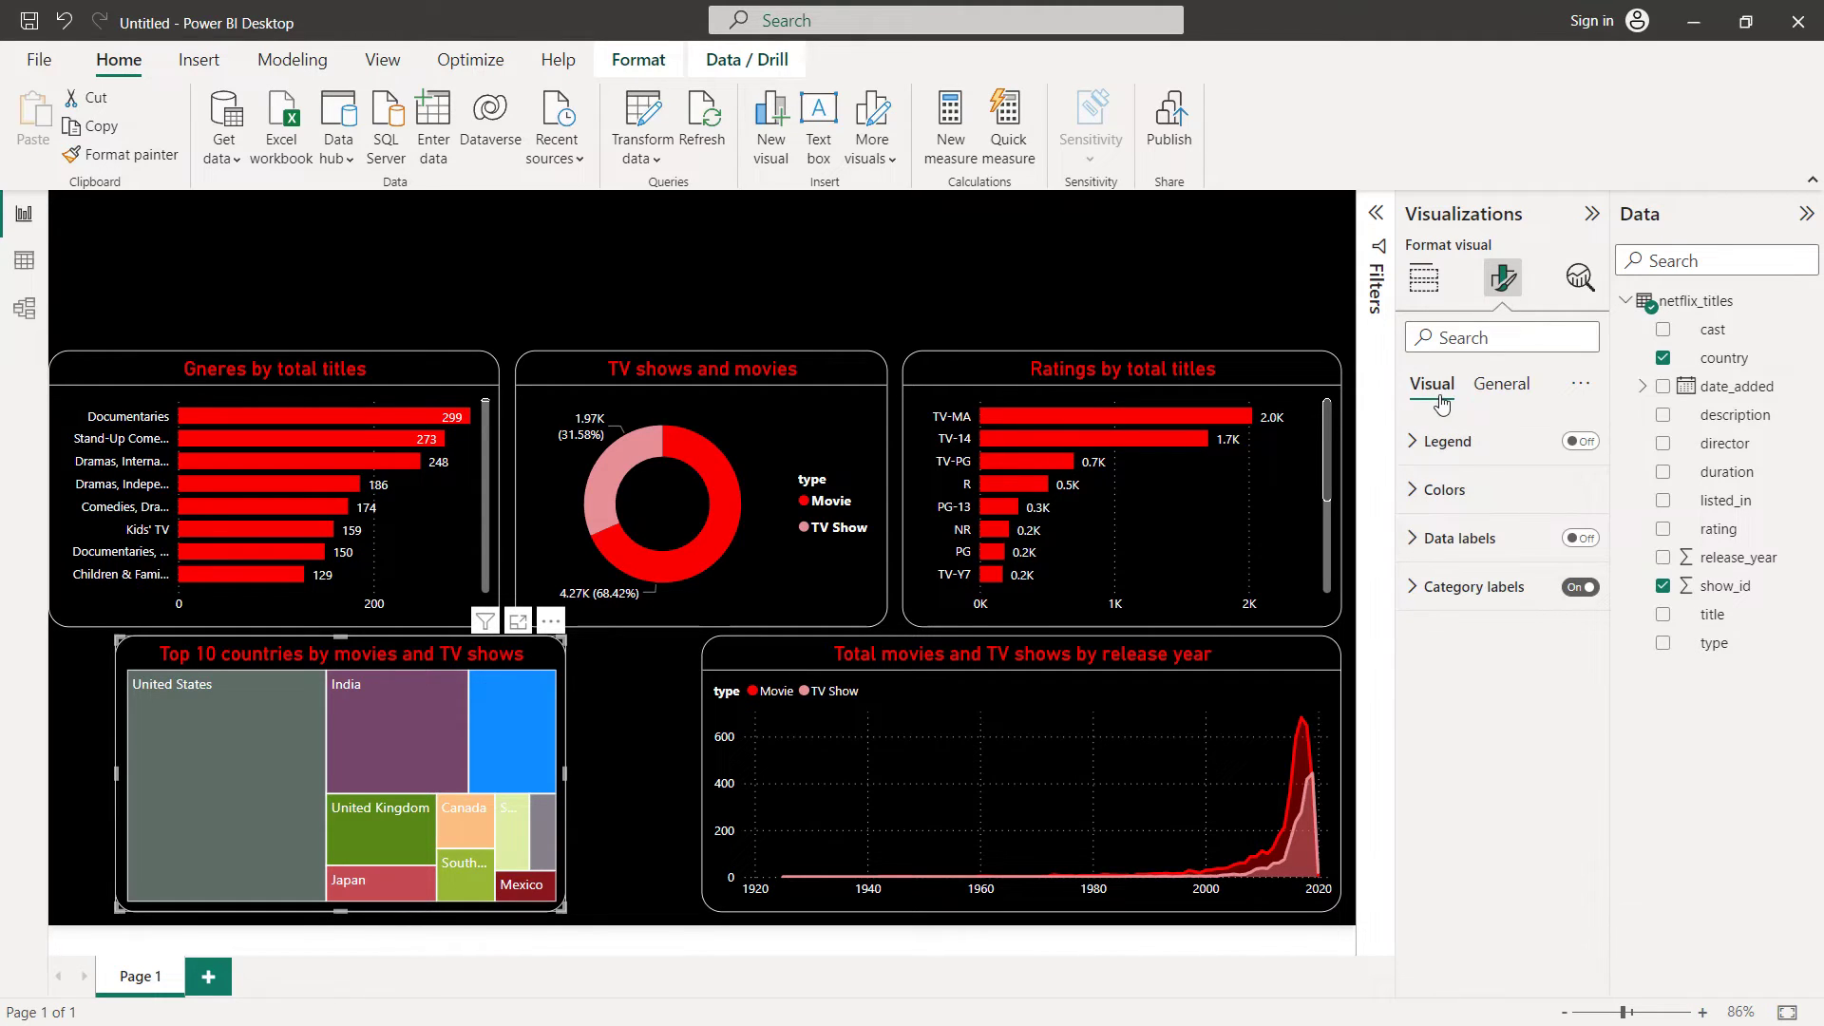
{"action": "left_click", "coordinate": [1587, 538]}
{"action": "left_click", "coordinate": [1423, 538]}
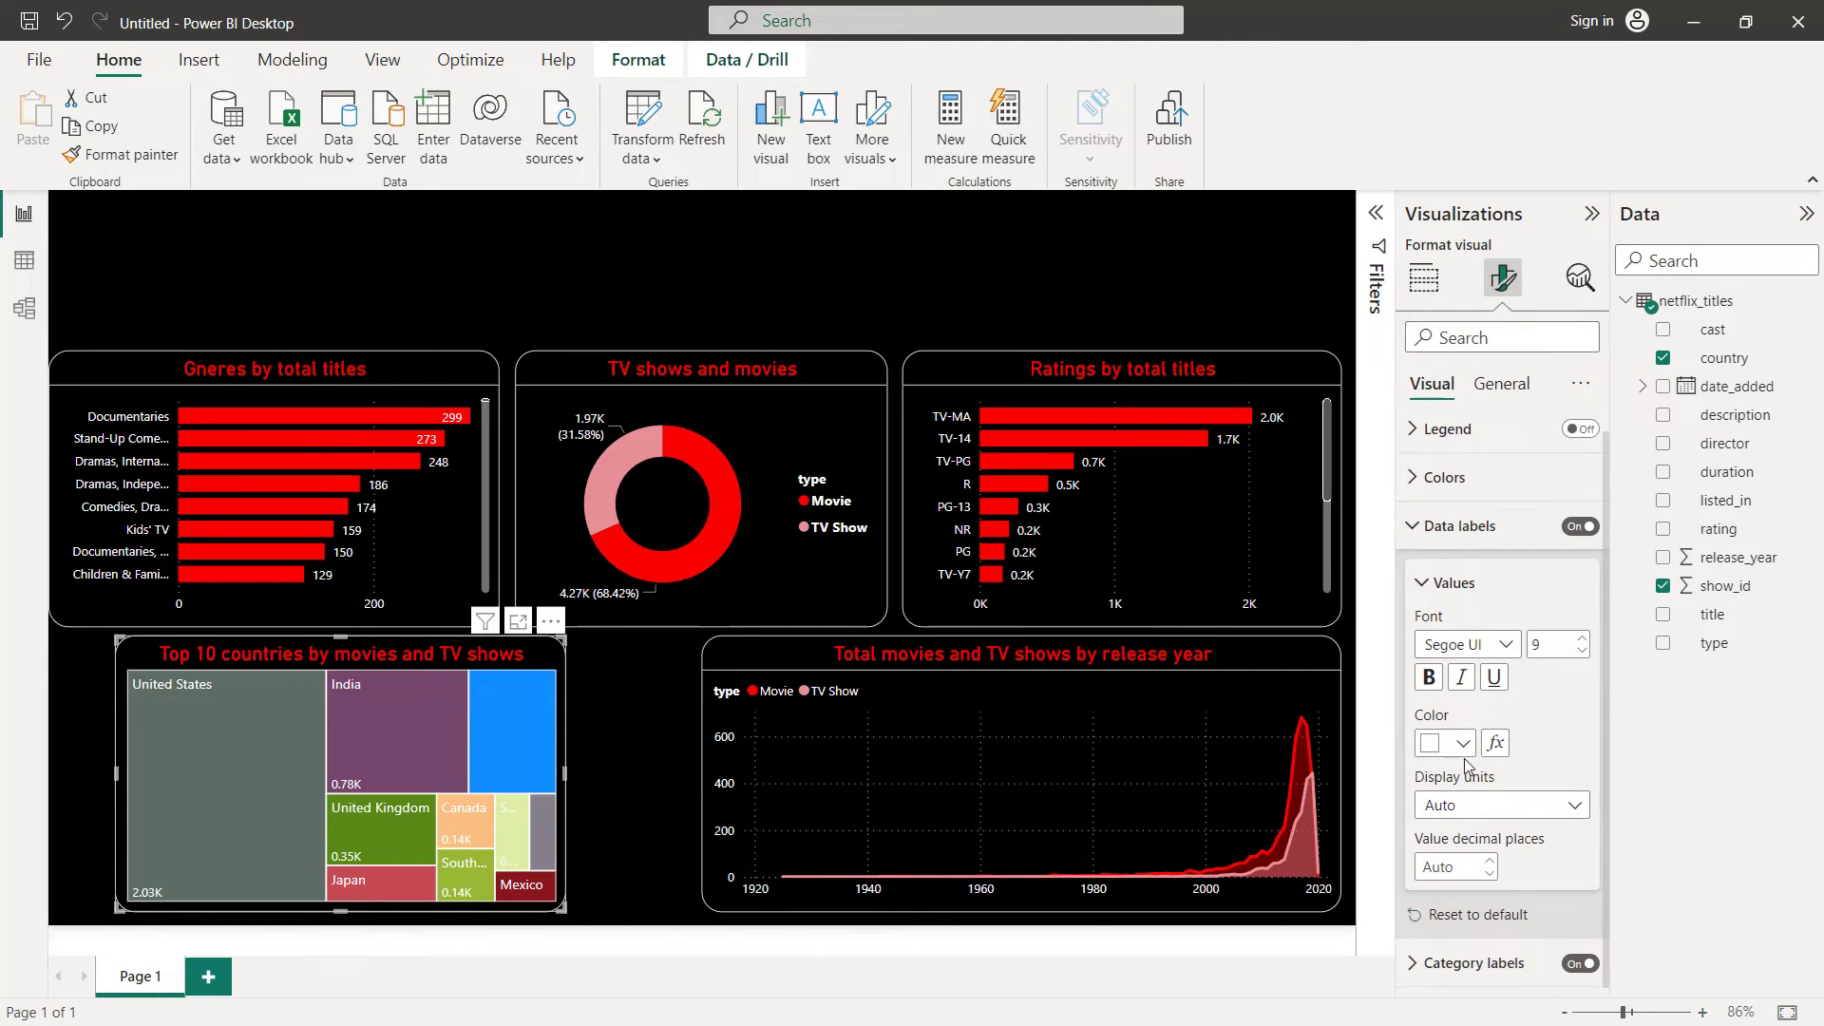
{"action": "left_click", "coordinate": [1416, 527]}
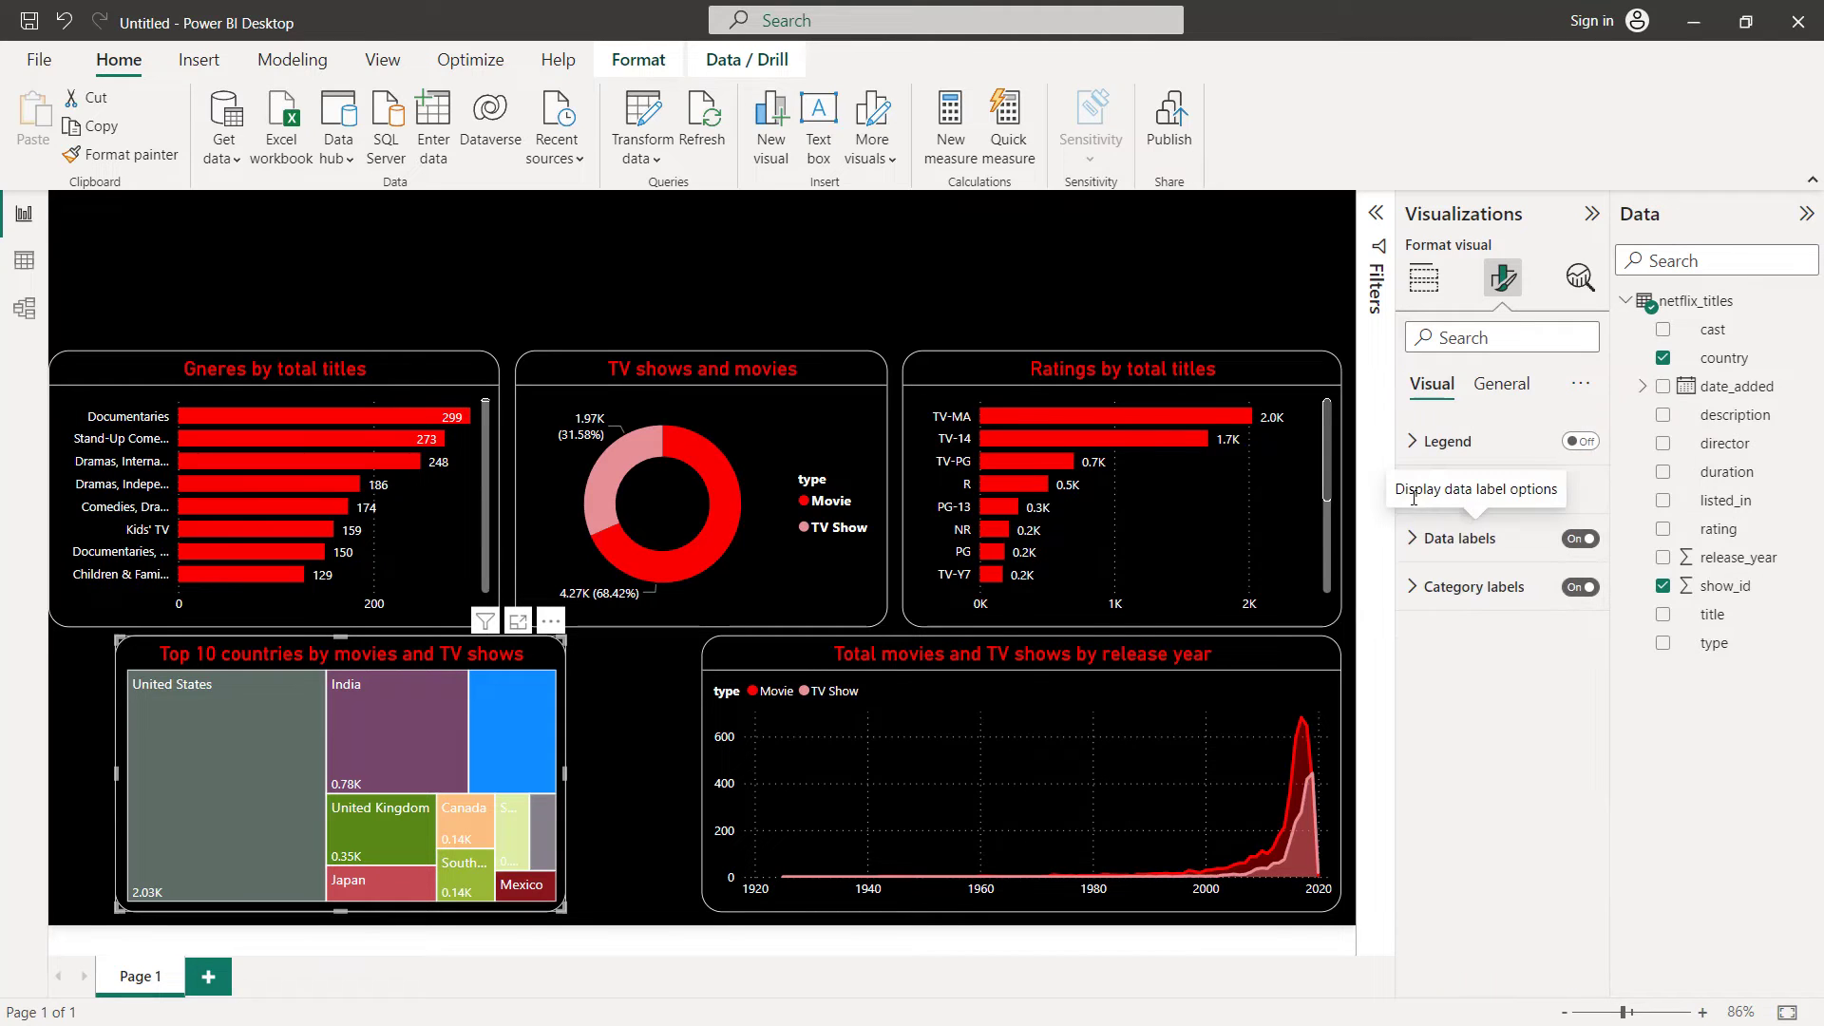
Color the treemap's United States block bright red and its India block dark red (#a1343c)
{"action": "left_click", "coordinate": [1449, 492]}
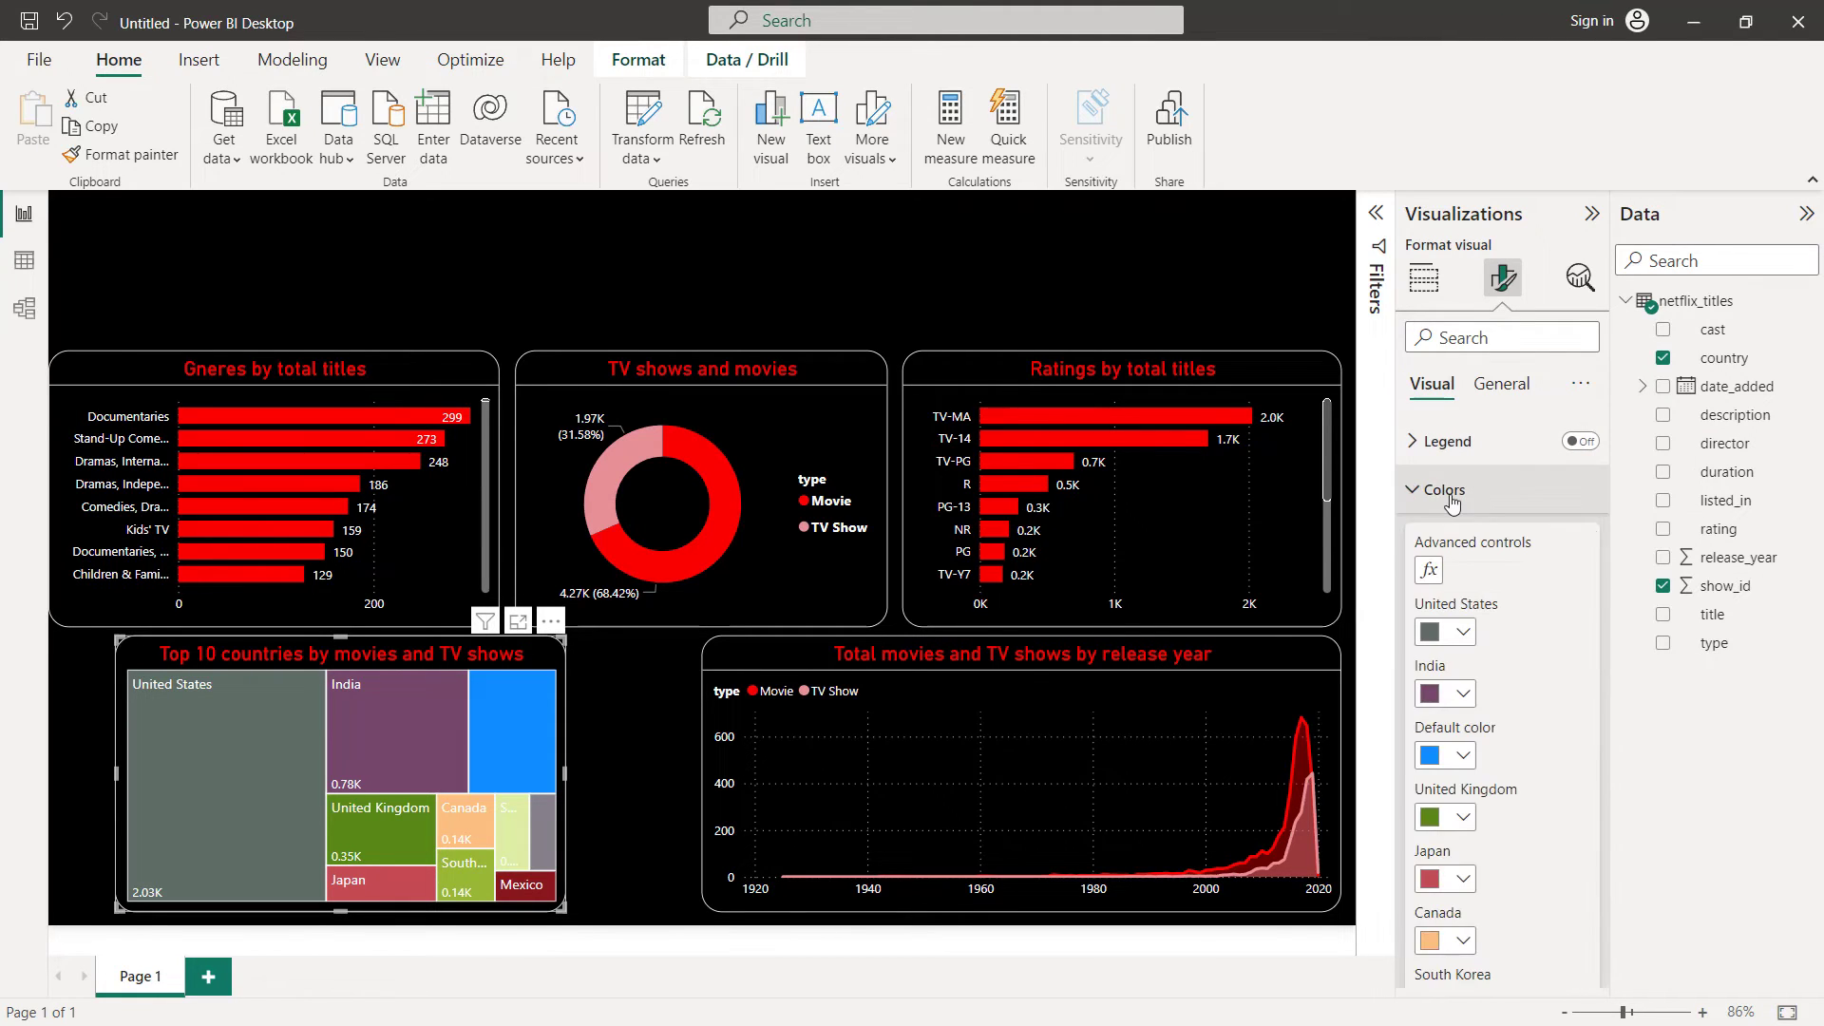
{"action": "scroll", "coordinate": [1452, 518], "scroll_direction": "down", "scroll_amount": 1}
{"action": "left_click", "coordinate": [1459, 548]}
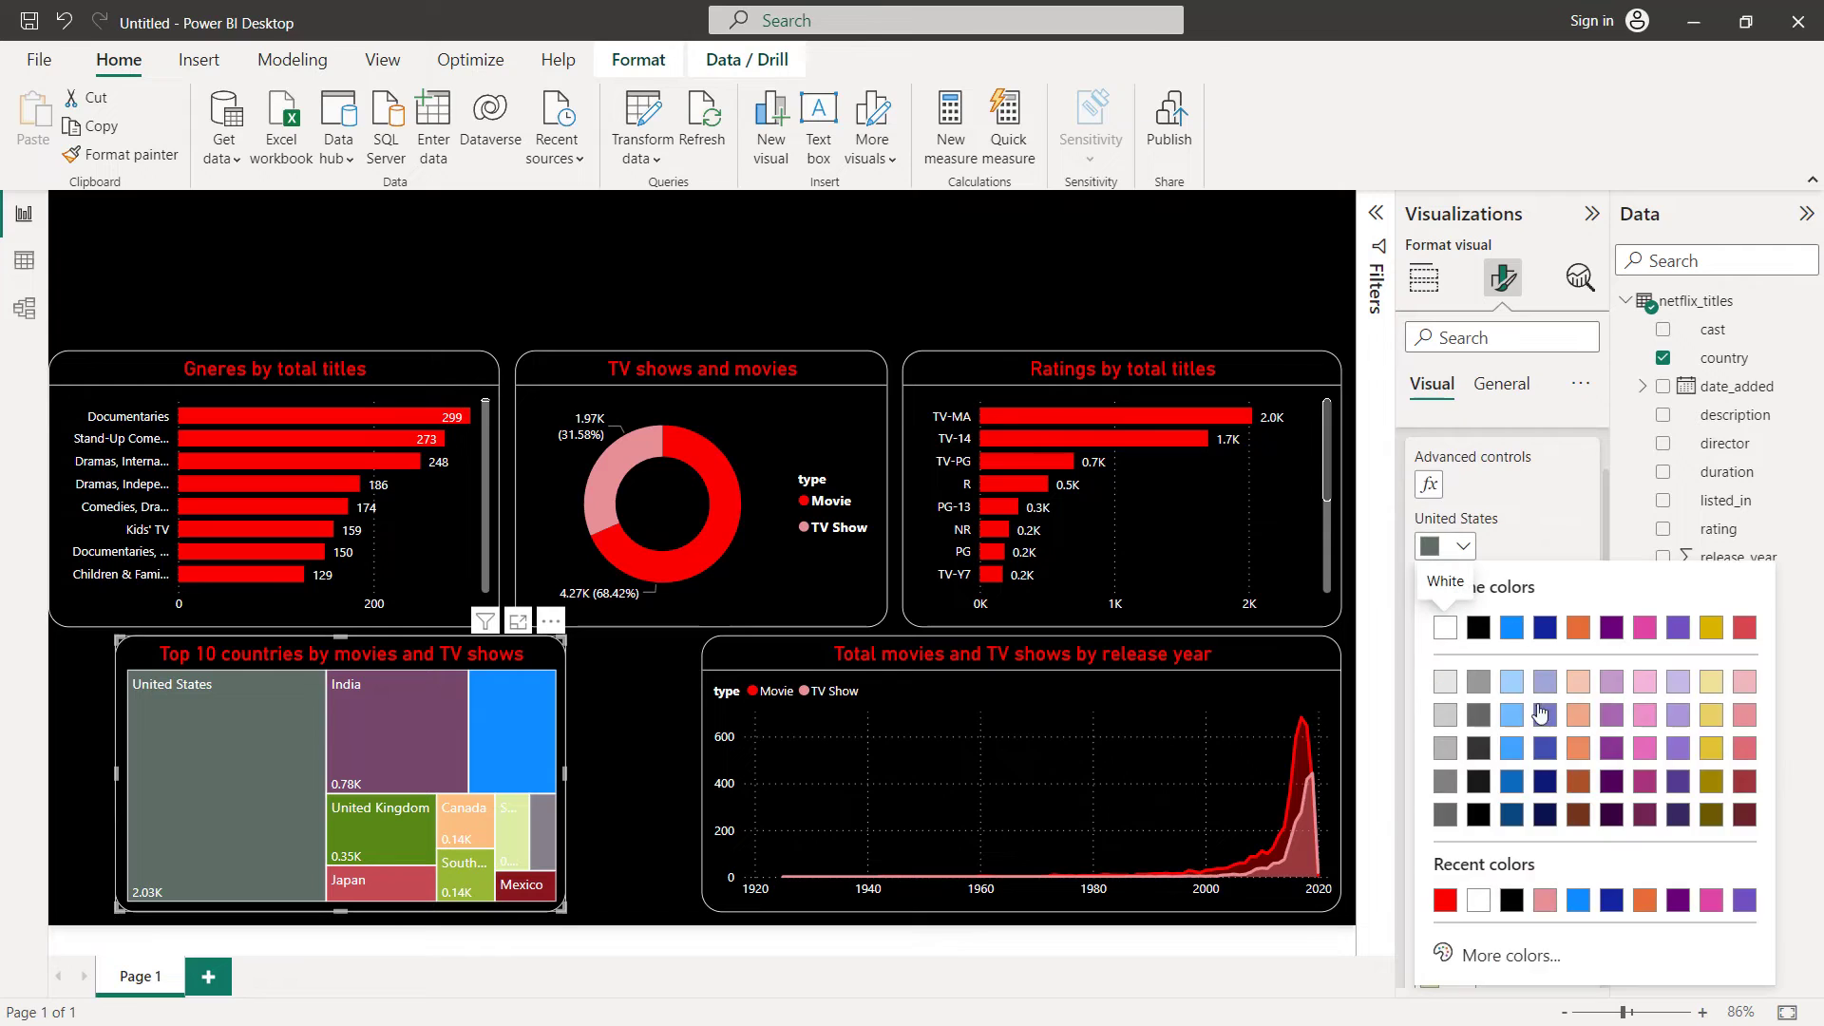
{"action": "left_click", "coordinate": [1445, 900]}
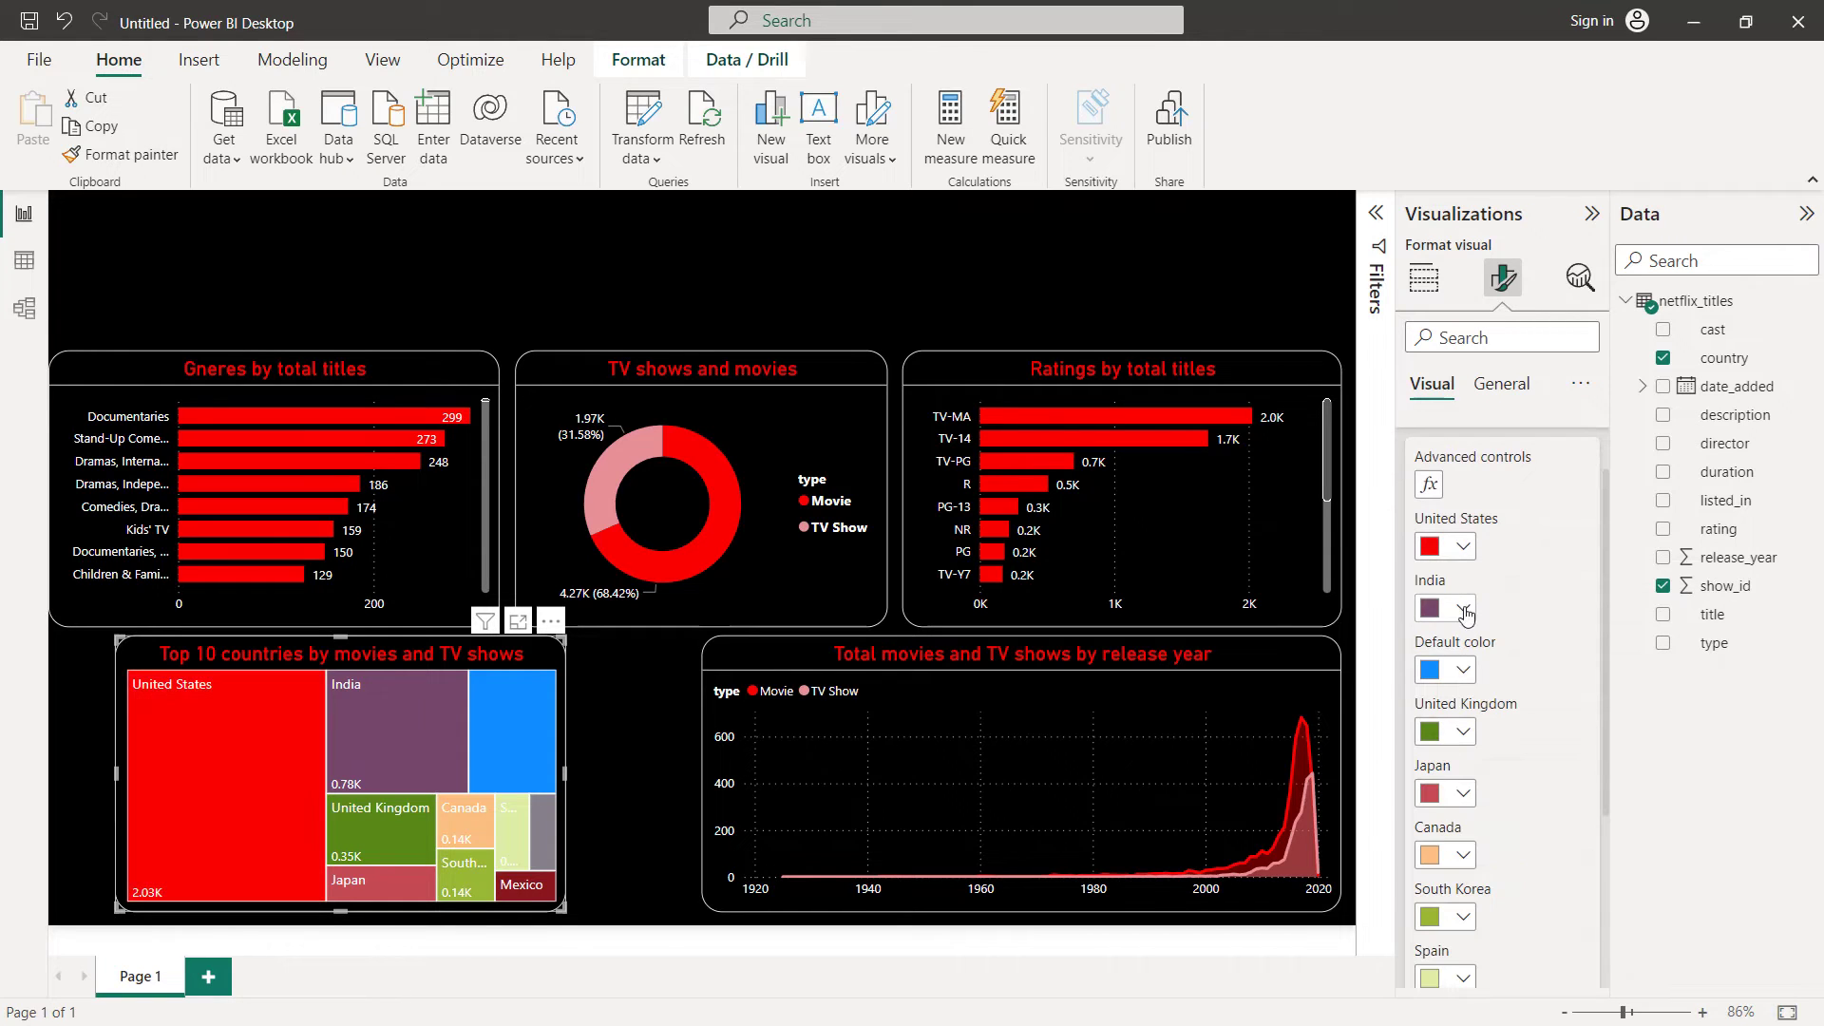
{"action": "left_click", "coordinate": [1468, 609]}
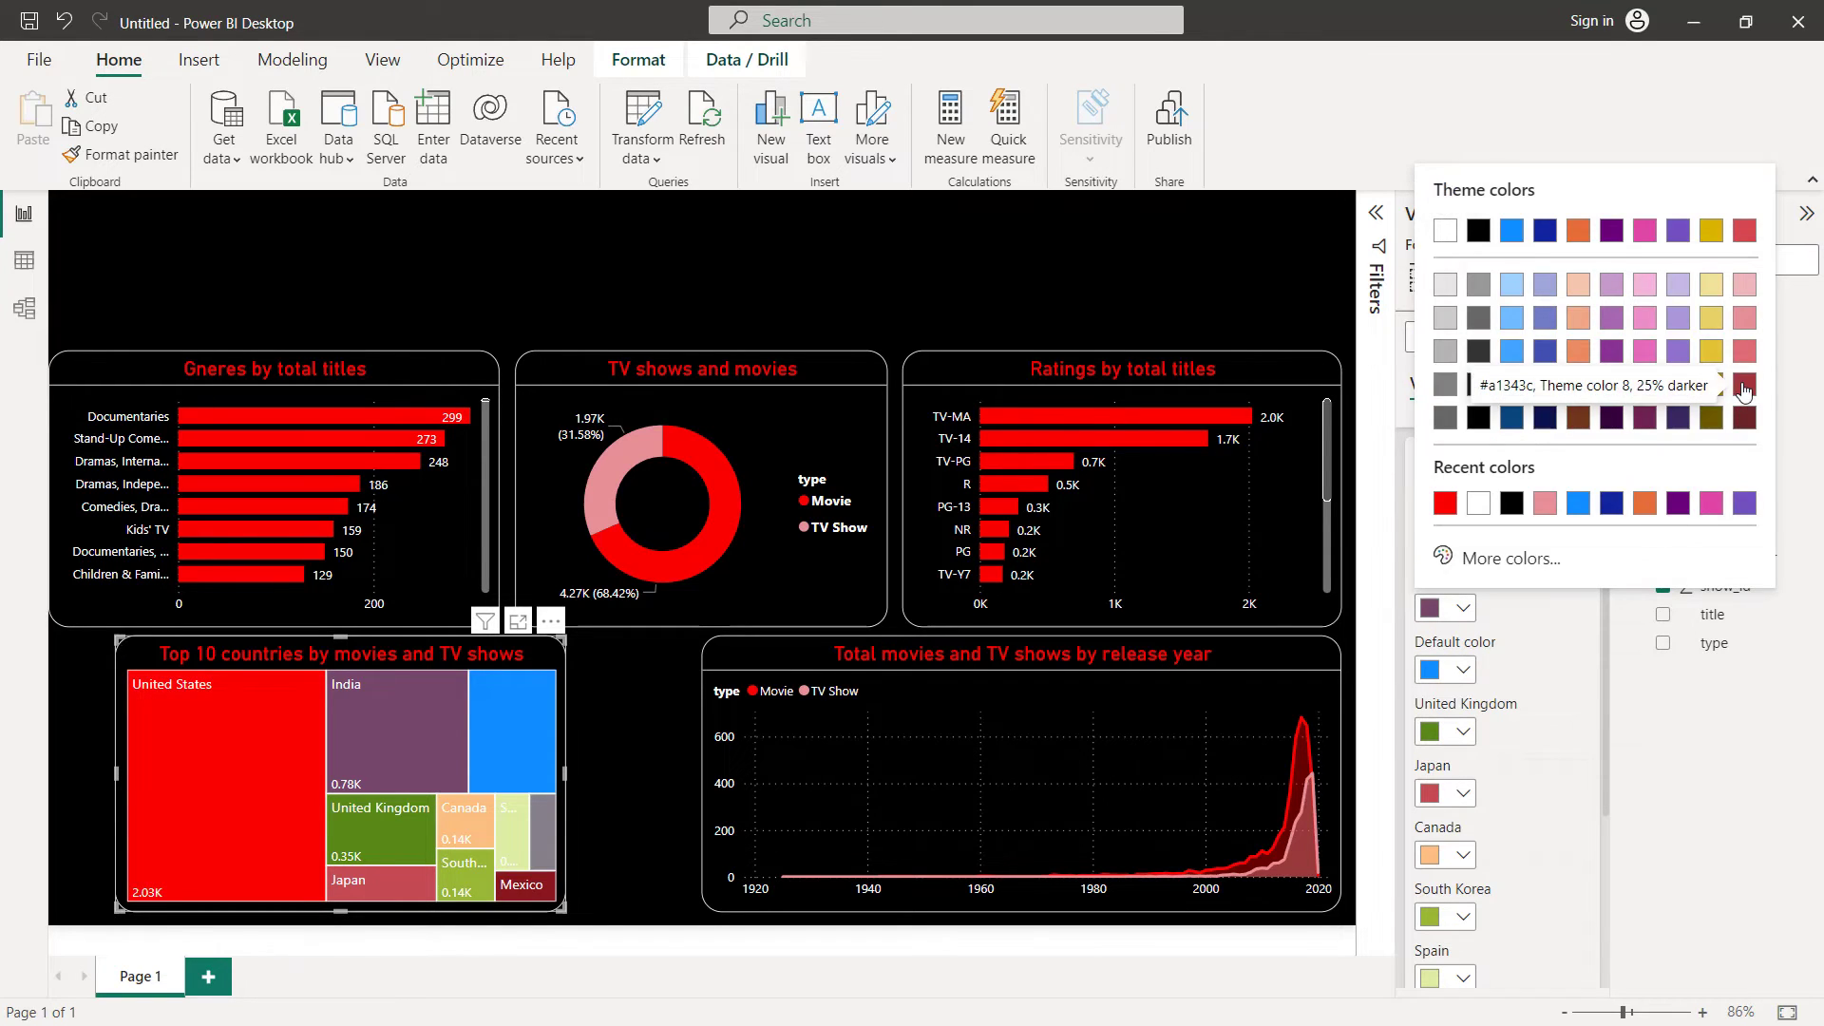
{"action": "left_click", "coordinate": [1743, 385]}
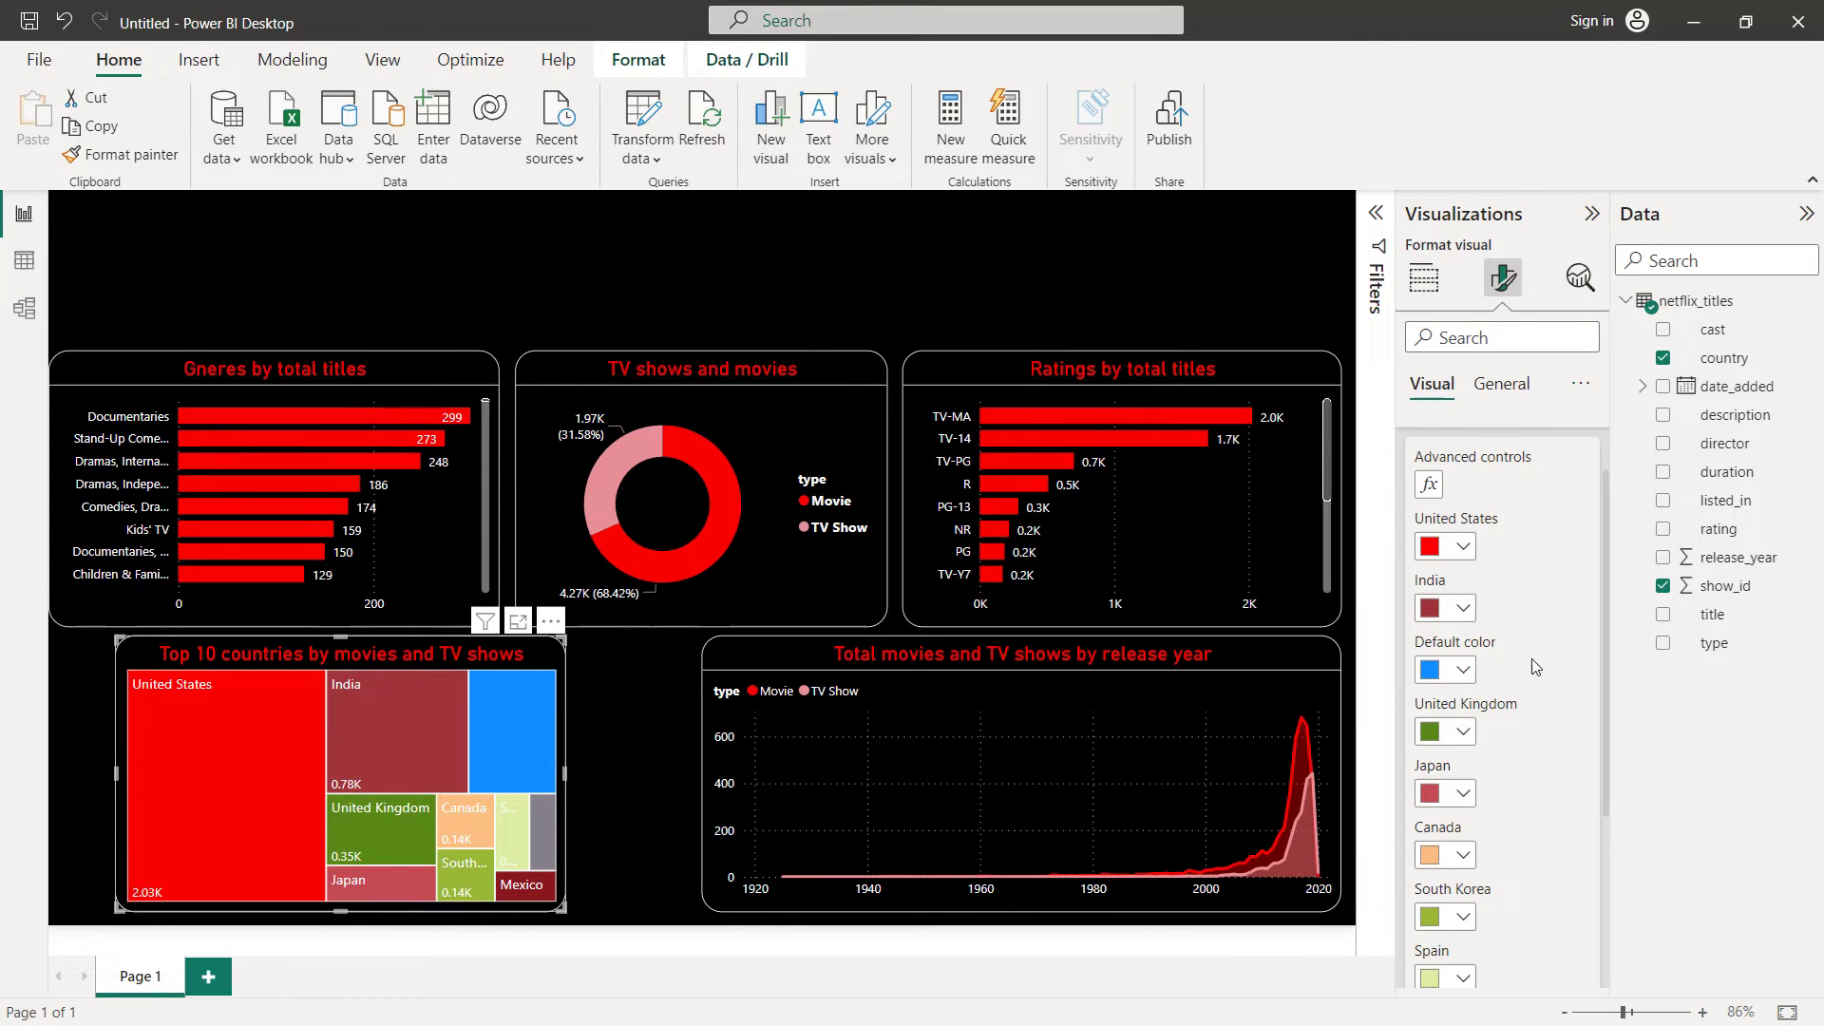
Exclude the unnamed blue country block from the treemap and color United Kingdom, Japan and Canada in a medium rose red
{"action": "right_click", "coordinate": [518, 719]}
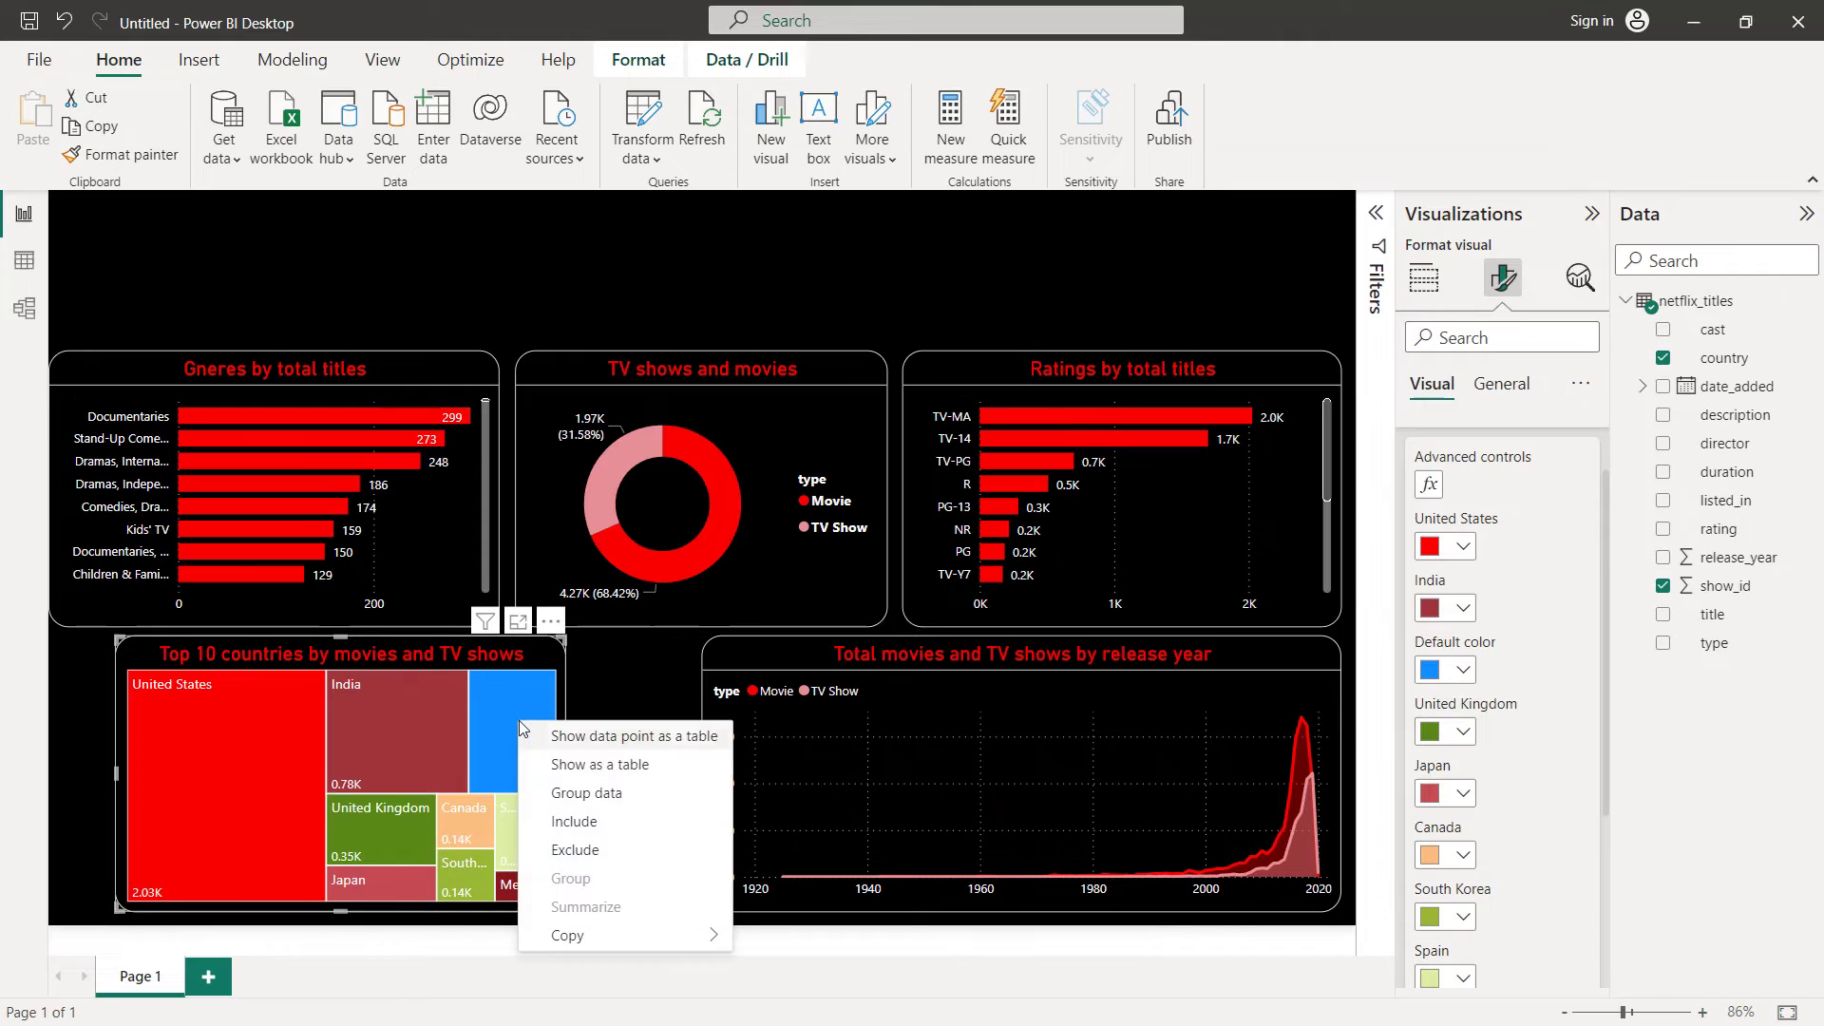
{"action": "left_click", "coordinate": [583, 855]}
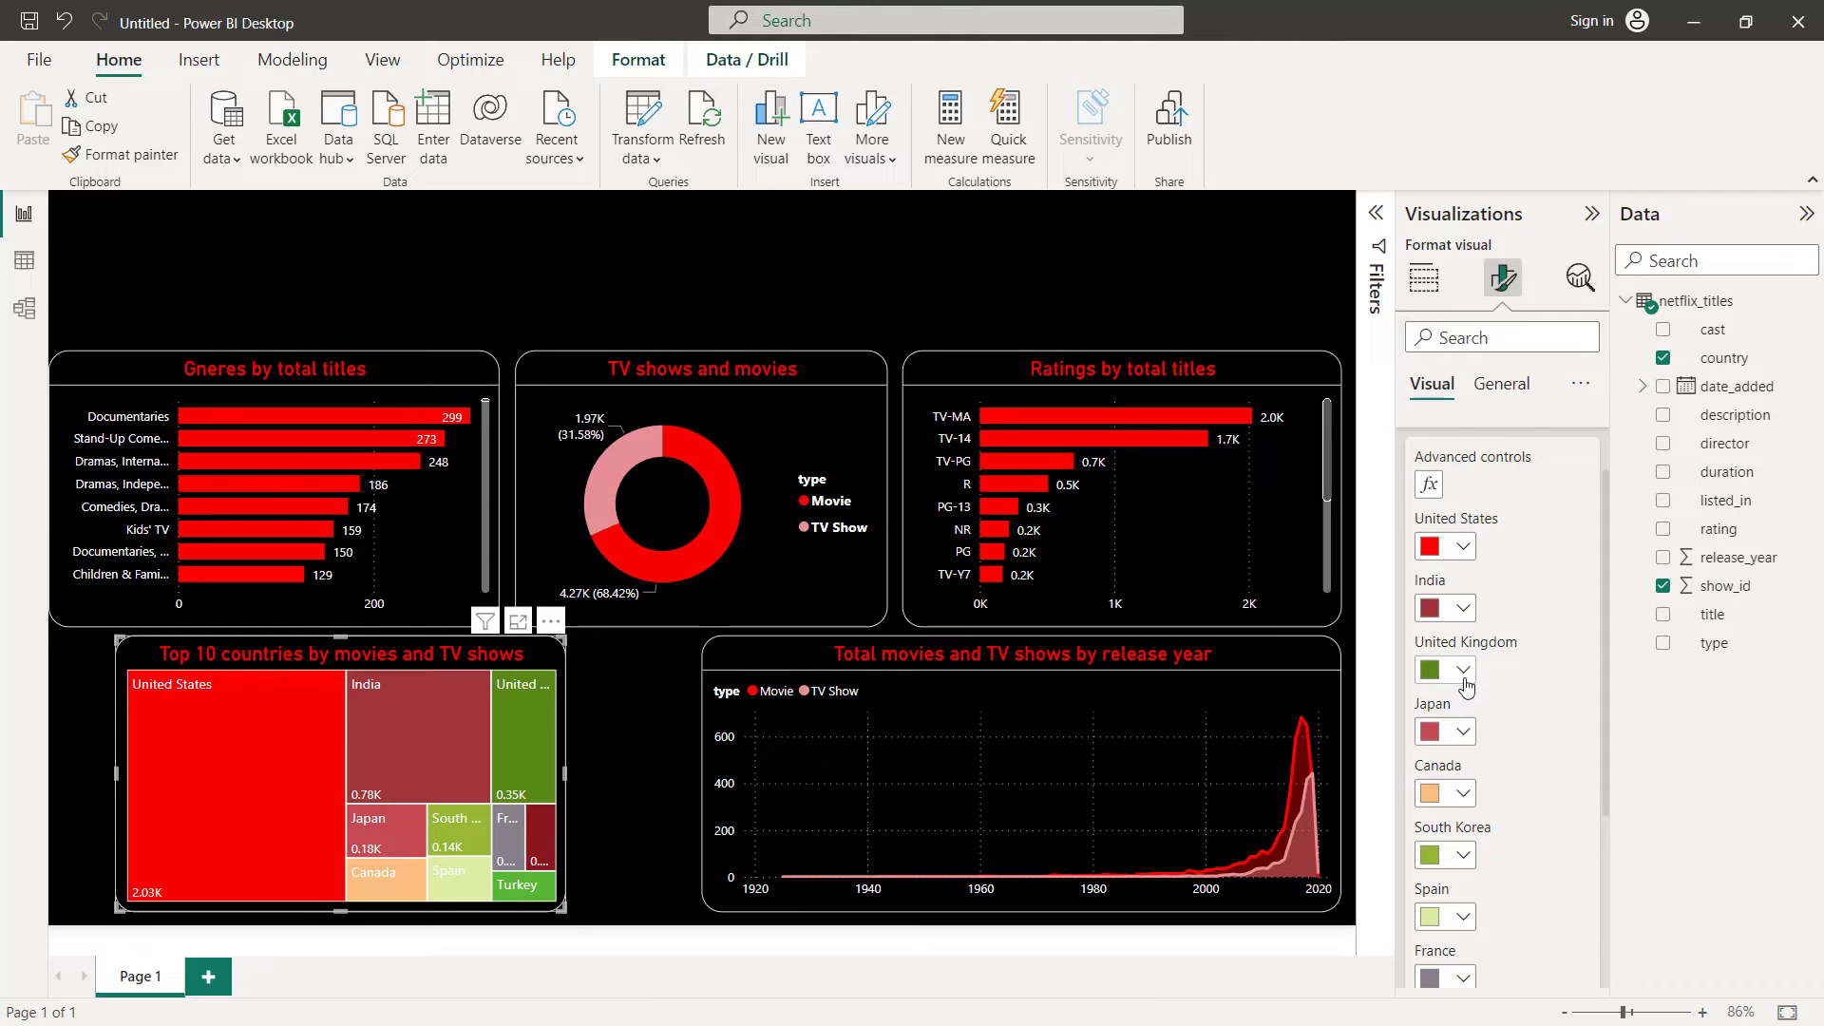
{"action": "left_click", "coordinate": [1463, 670]}
{"action": "left_click", "coordinate": [1745, 430]}
{"action": "left_click", "coordinate": [1463, 733]}
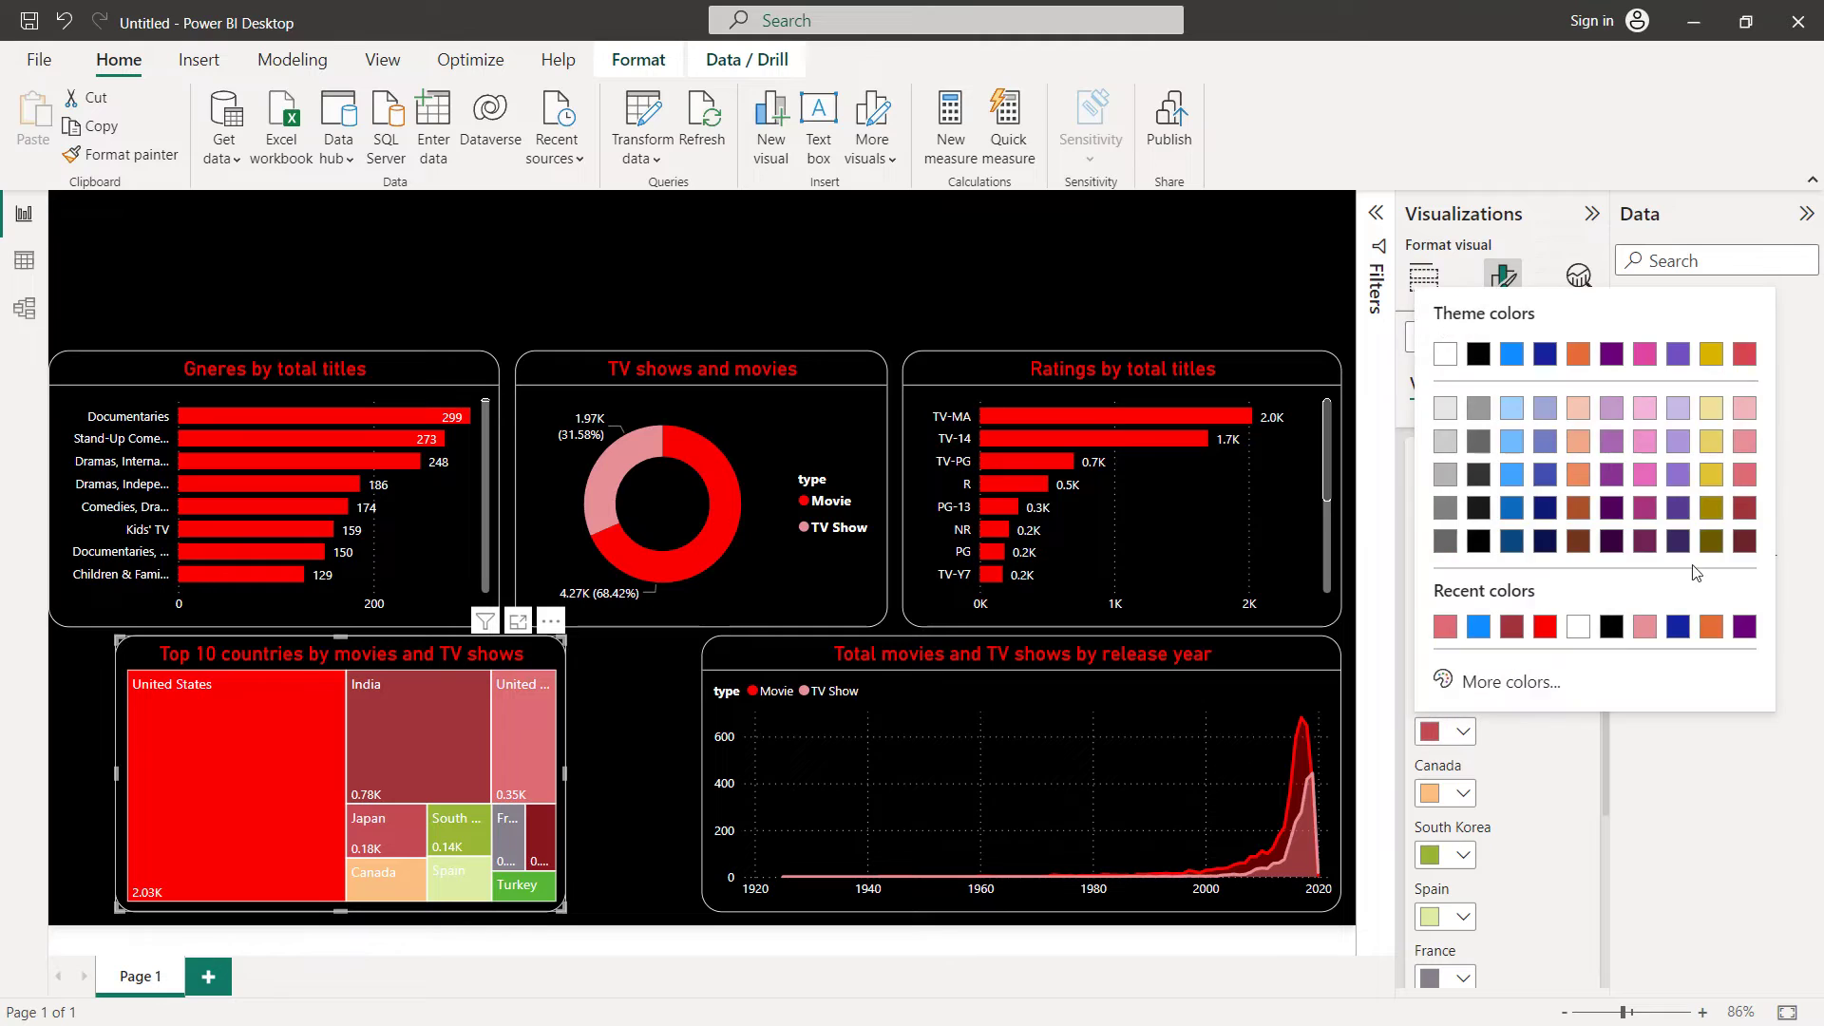
{"action": "left_click", "coordinate": [1744, 475]}
{"action": "left_click", "coordinate": [1468, 793]}
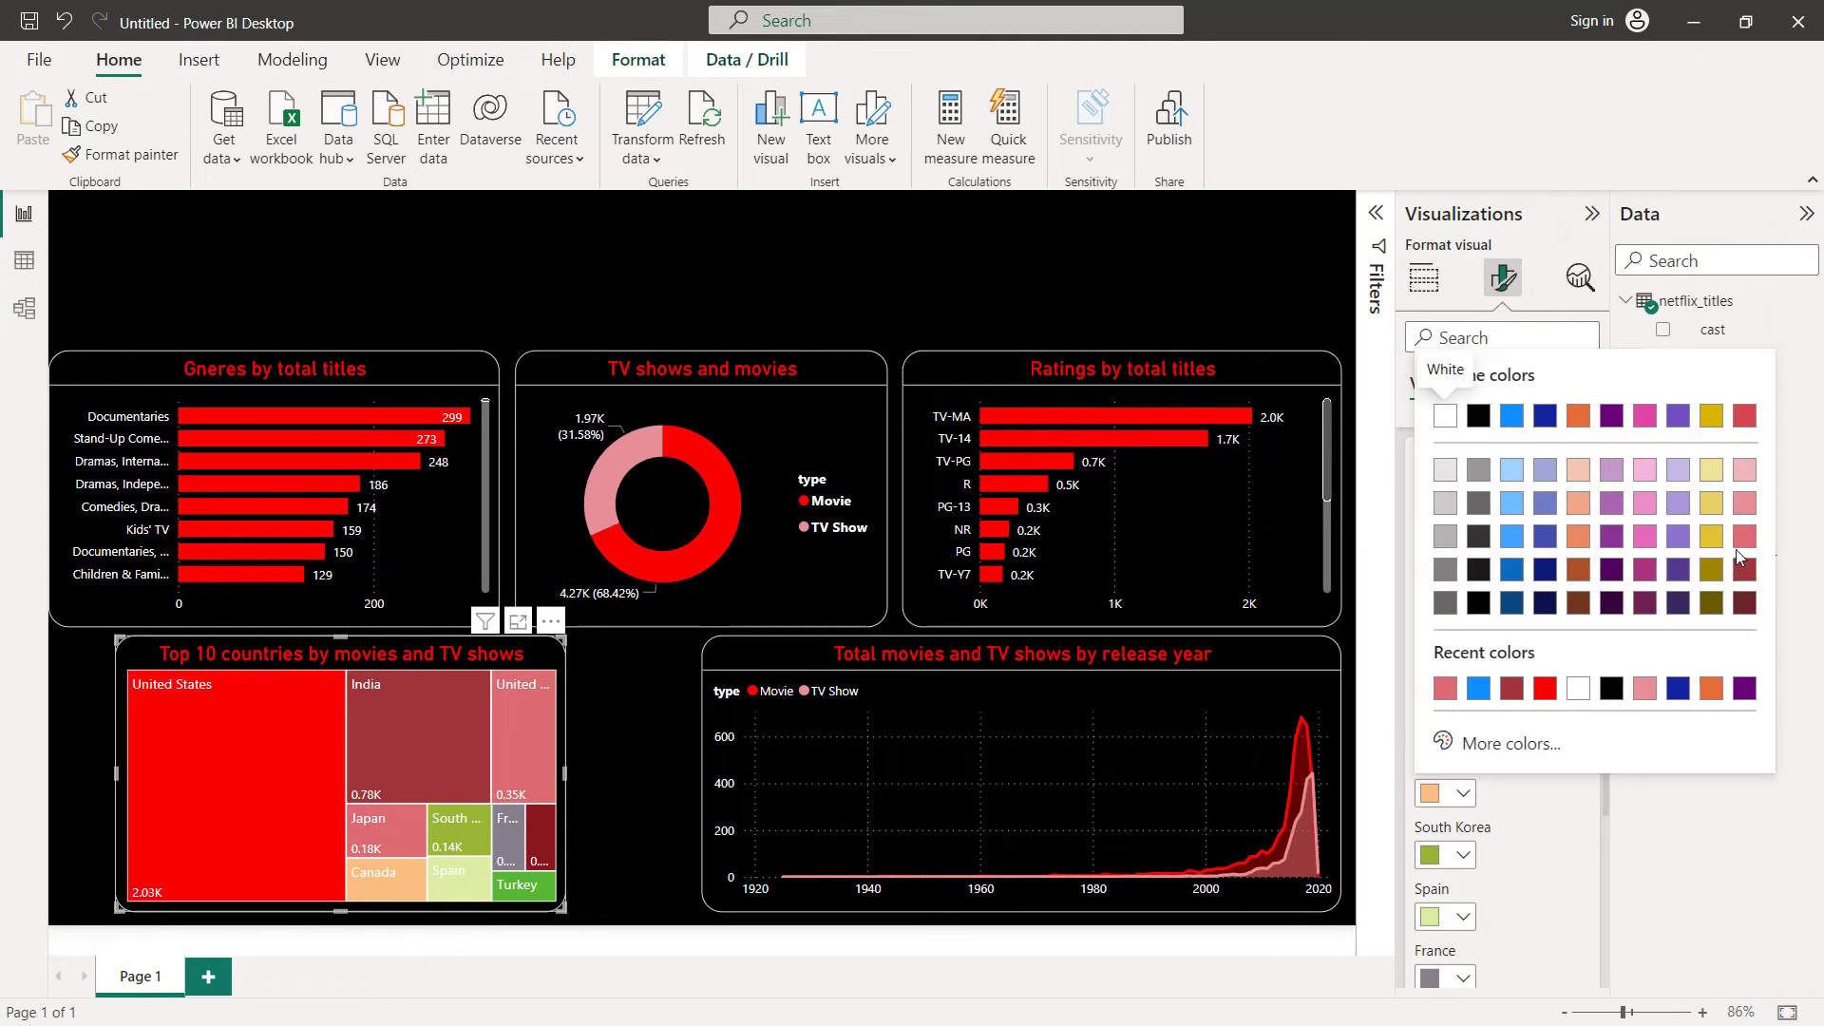
{"action": "left_click", "coordinate": [1743, 538]}
Color the treemap's South Korea, Spain and France blocks in a lighter pinkish red
{"action": "scroll", "coordinate": [1530, 735], "scroll_direction": "down", "scroll_amount": 3}
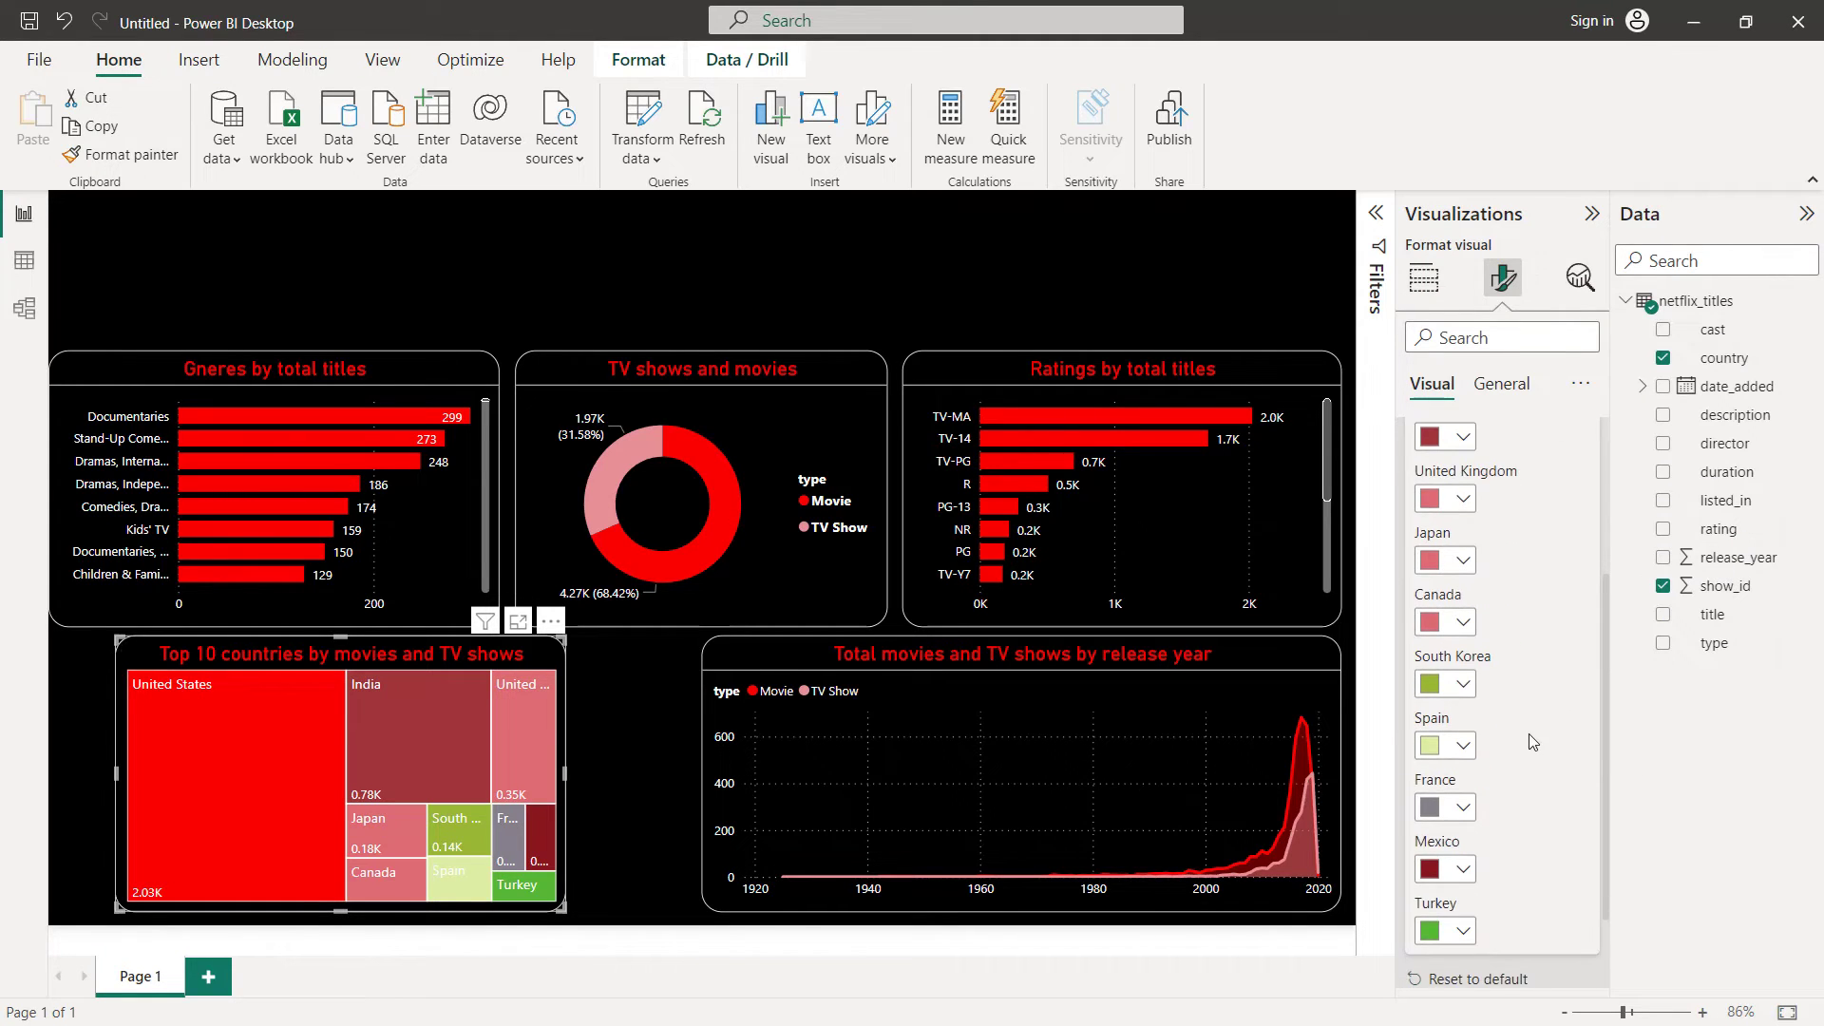
{"action": "left_click", "coordinate": [1463, 684]}
{"action": "left_click", "coordinate": [1743, 392]}
{"action": "left_click", "coordinate": [1465, 747]}
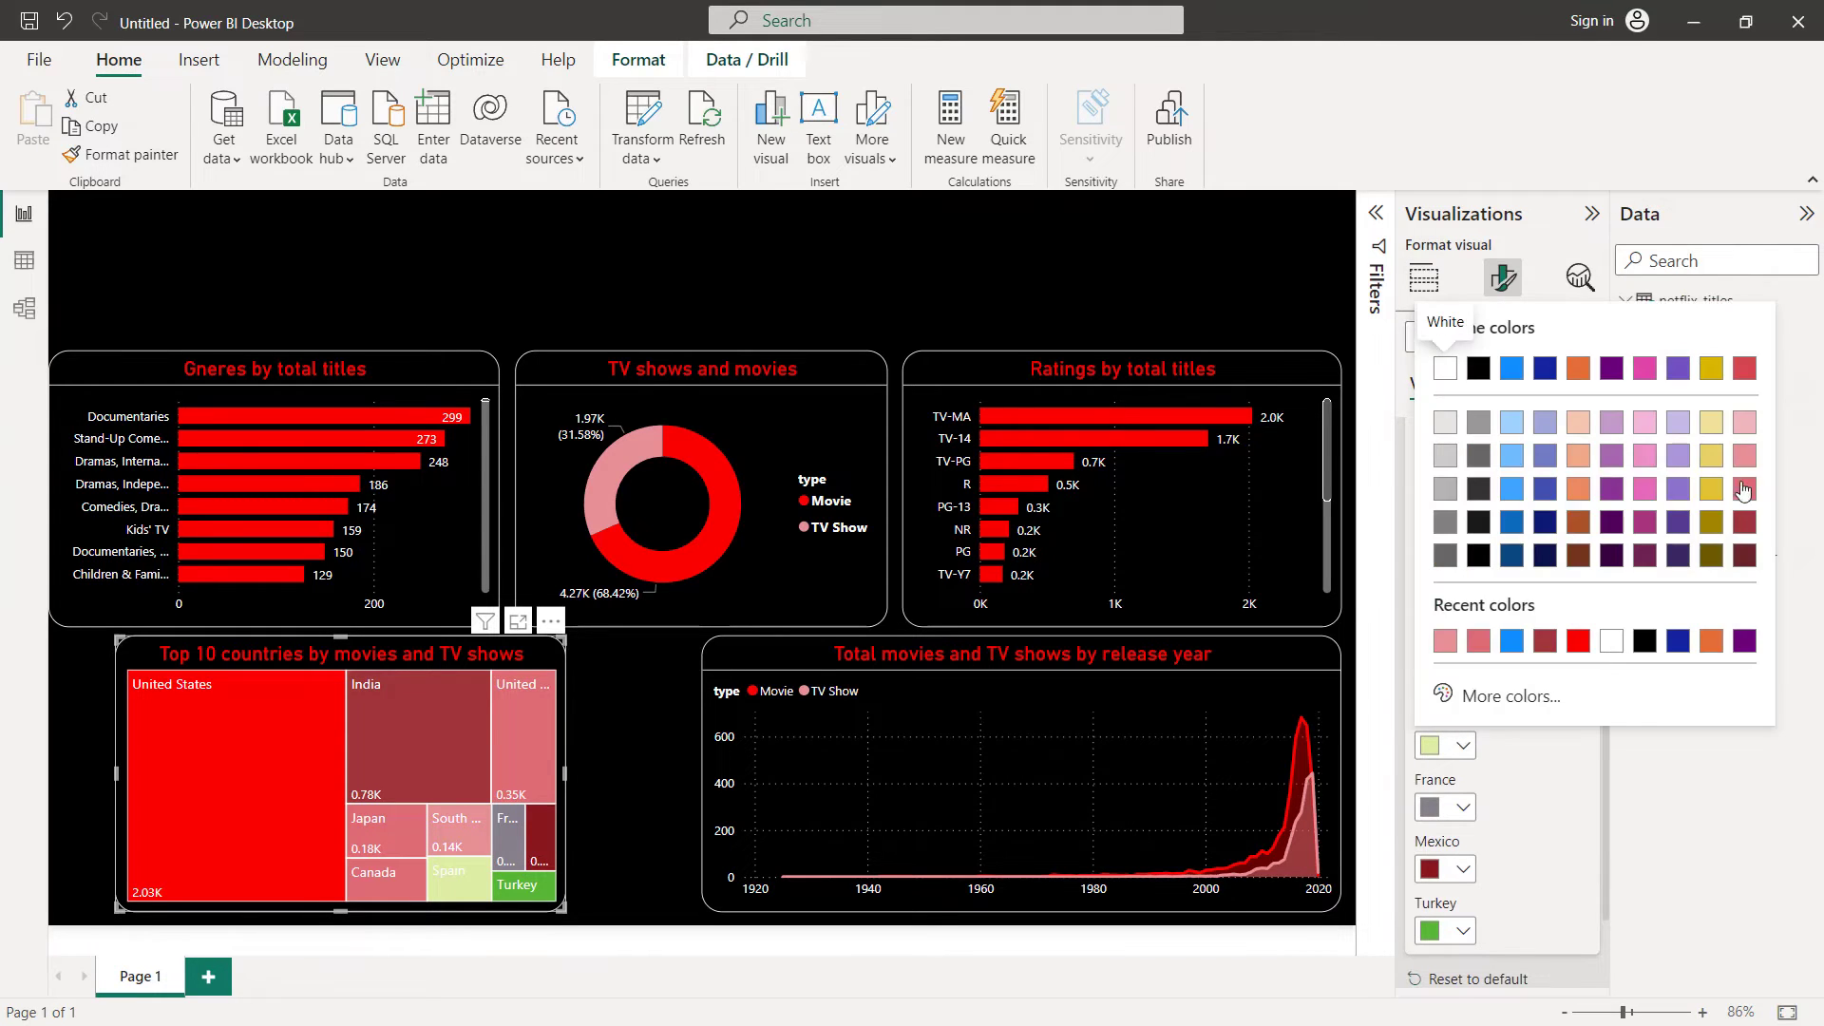
{"action": "left_click", "coordinate": [1744, 455]}
{"action": "left_click", "coordinate": [1462, 808]}
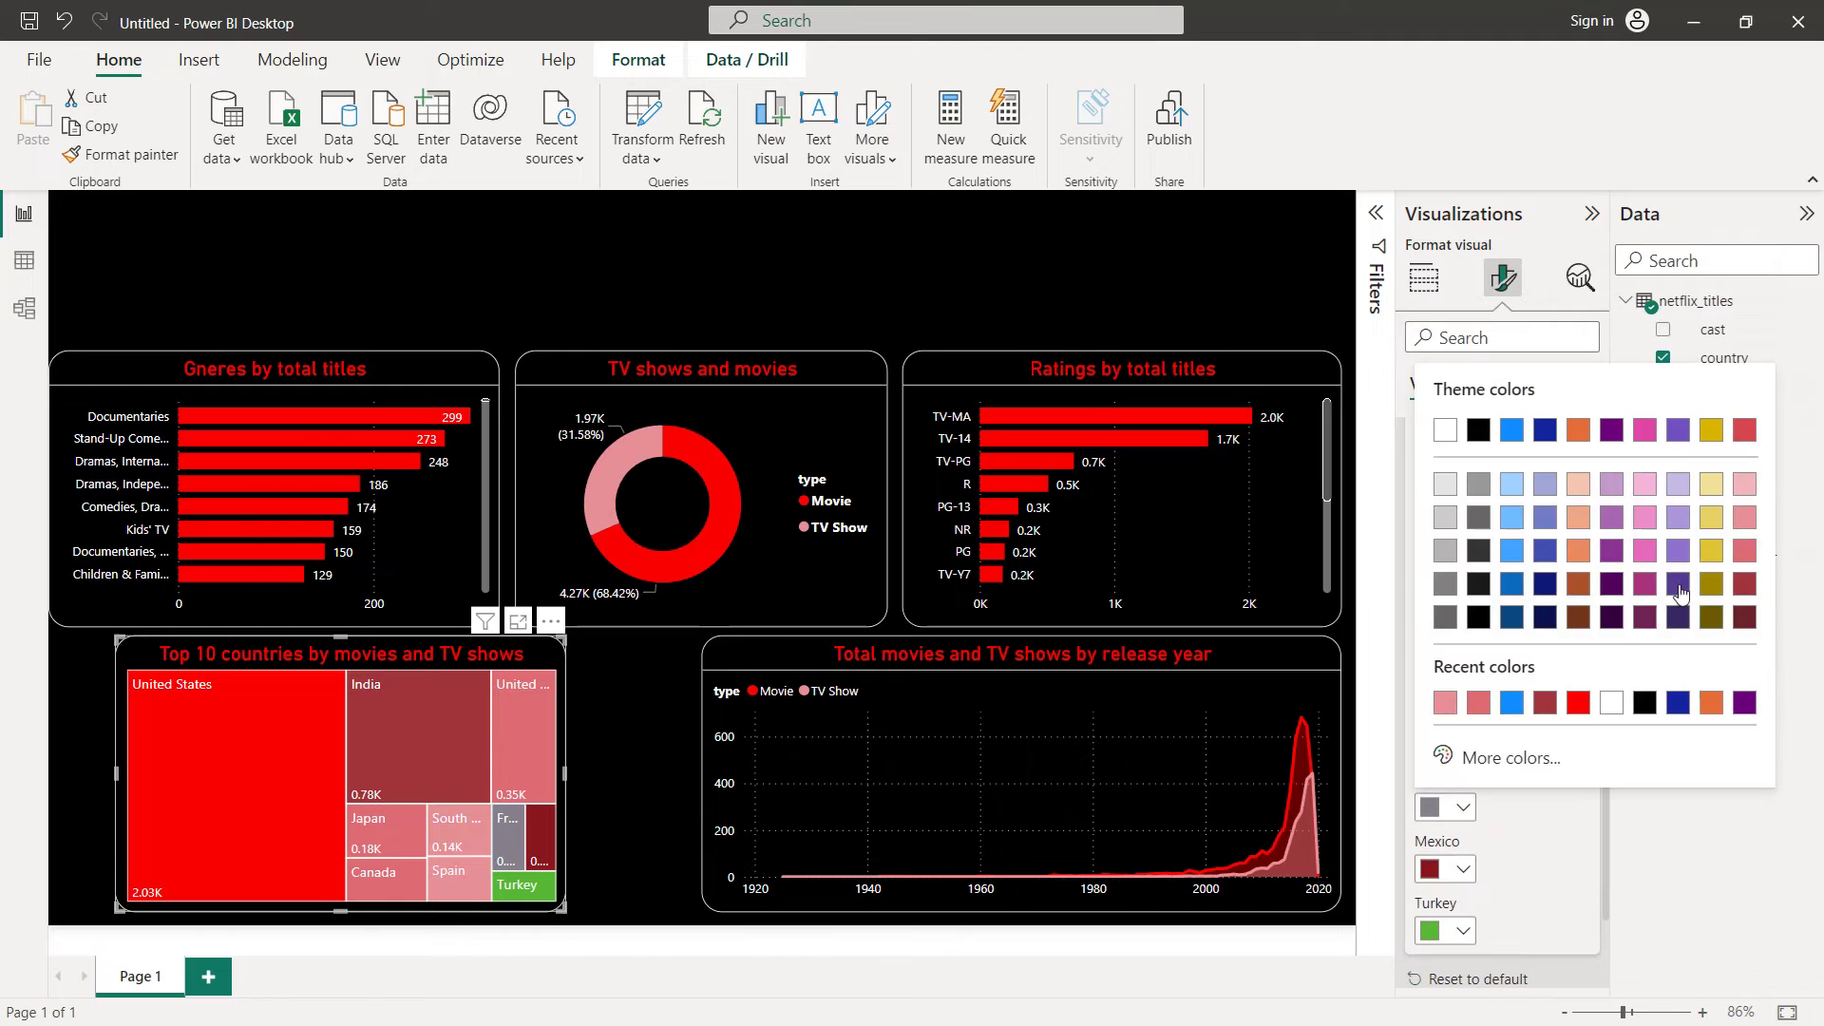
{"action": "left_click", "coordinate": [1745, 527]}
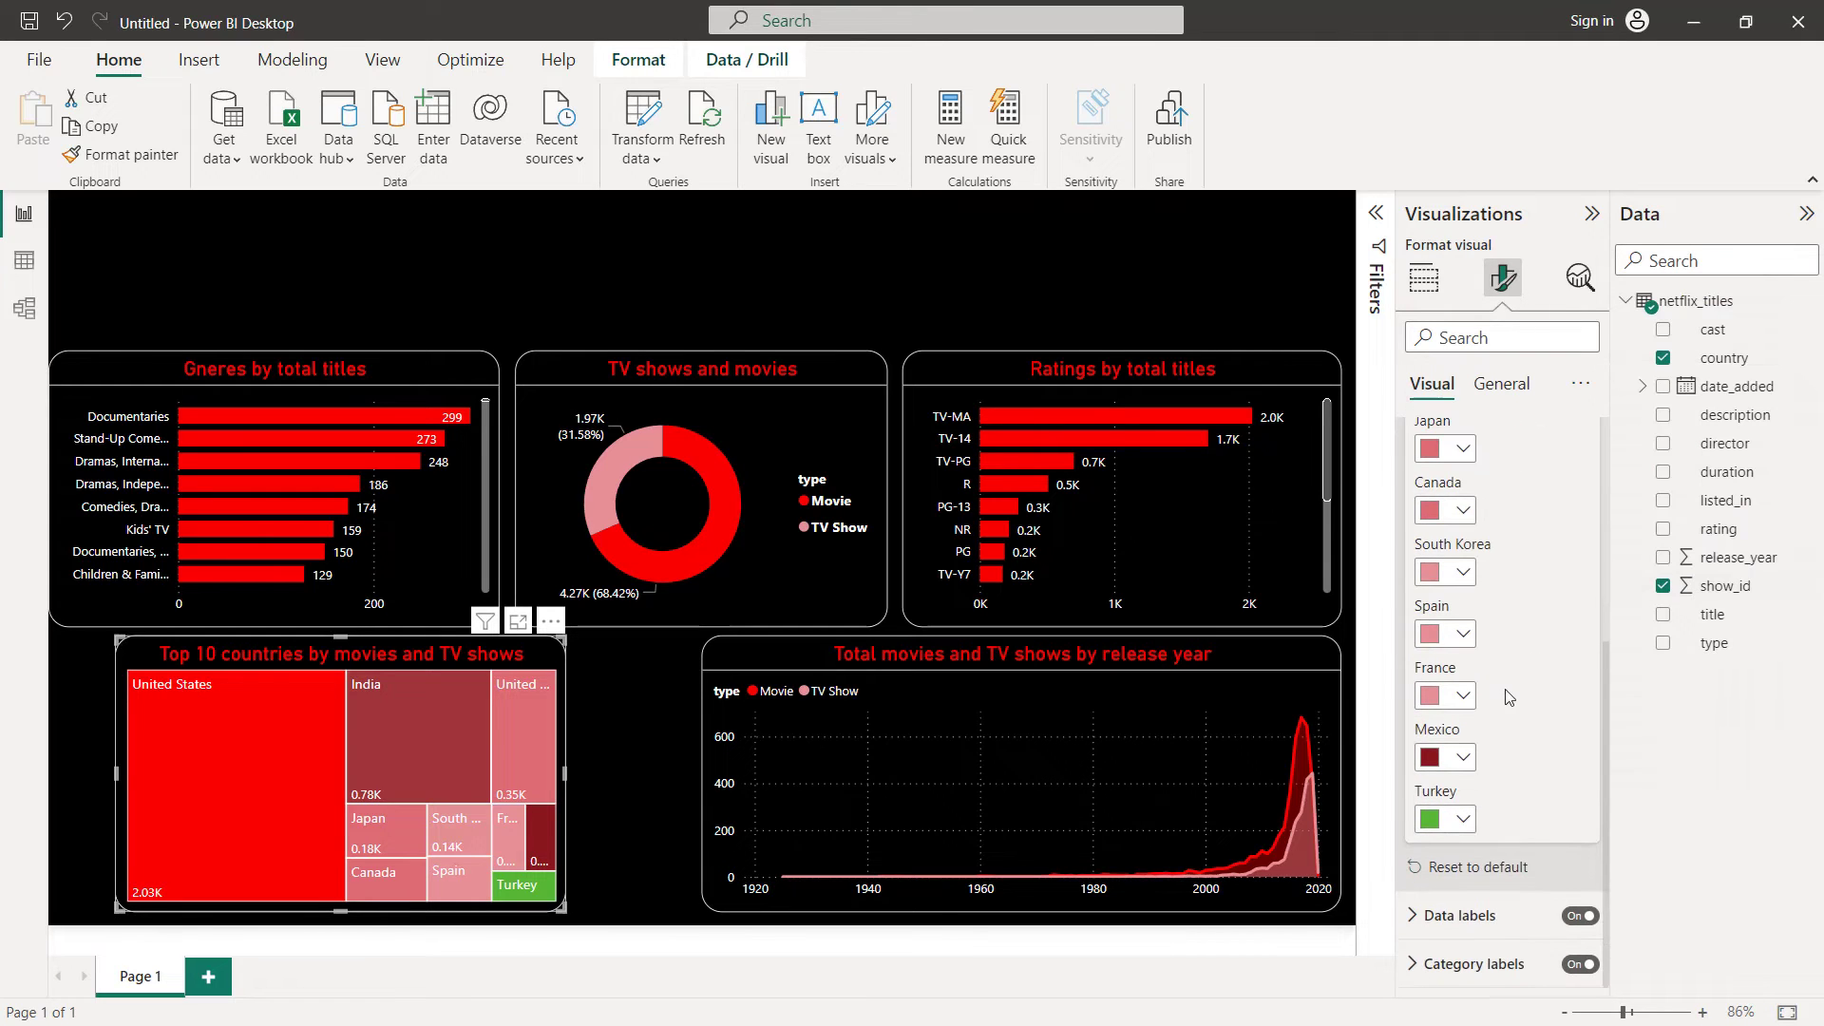
Color the treemap's Mexico and Turkey blocks in the palest pink shade of the theme red
{"action": "left_click", "coordinate": [1463, 757]}
{"action": "left_click", "coordinate": [1746, 447]}
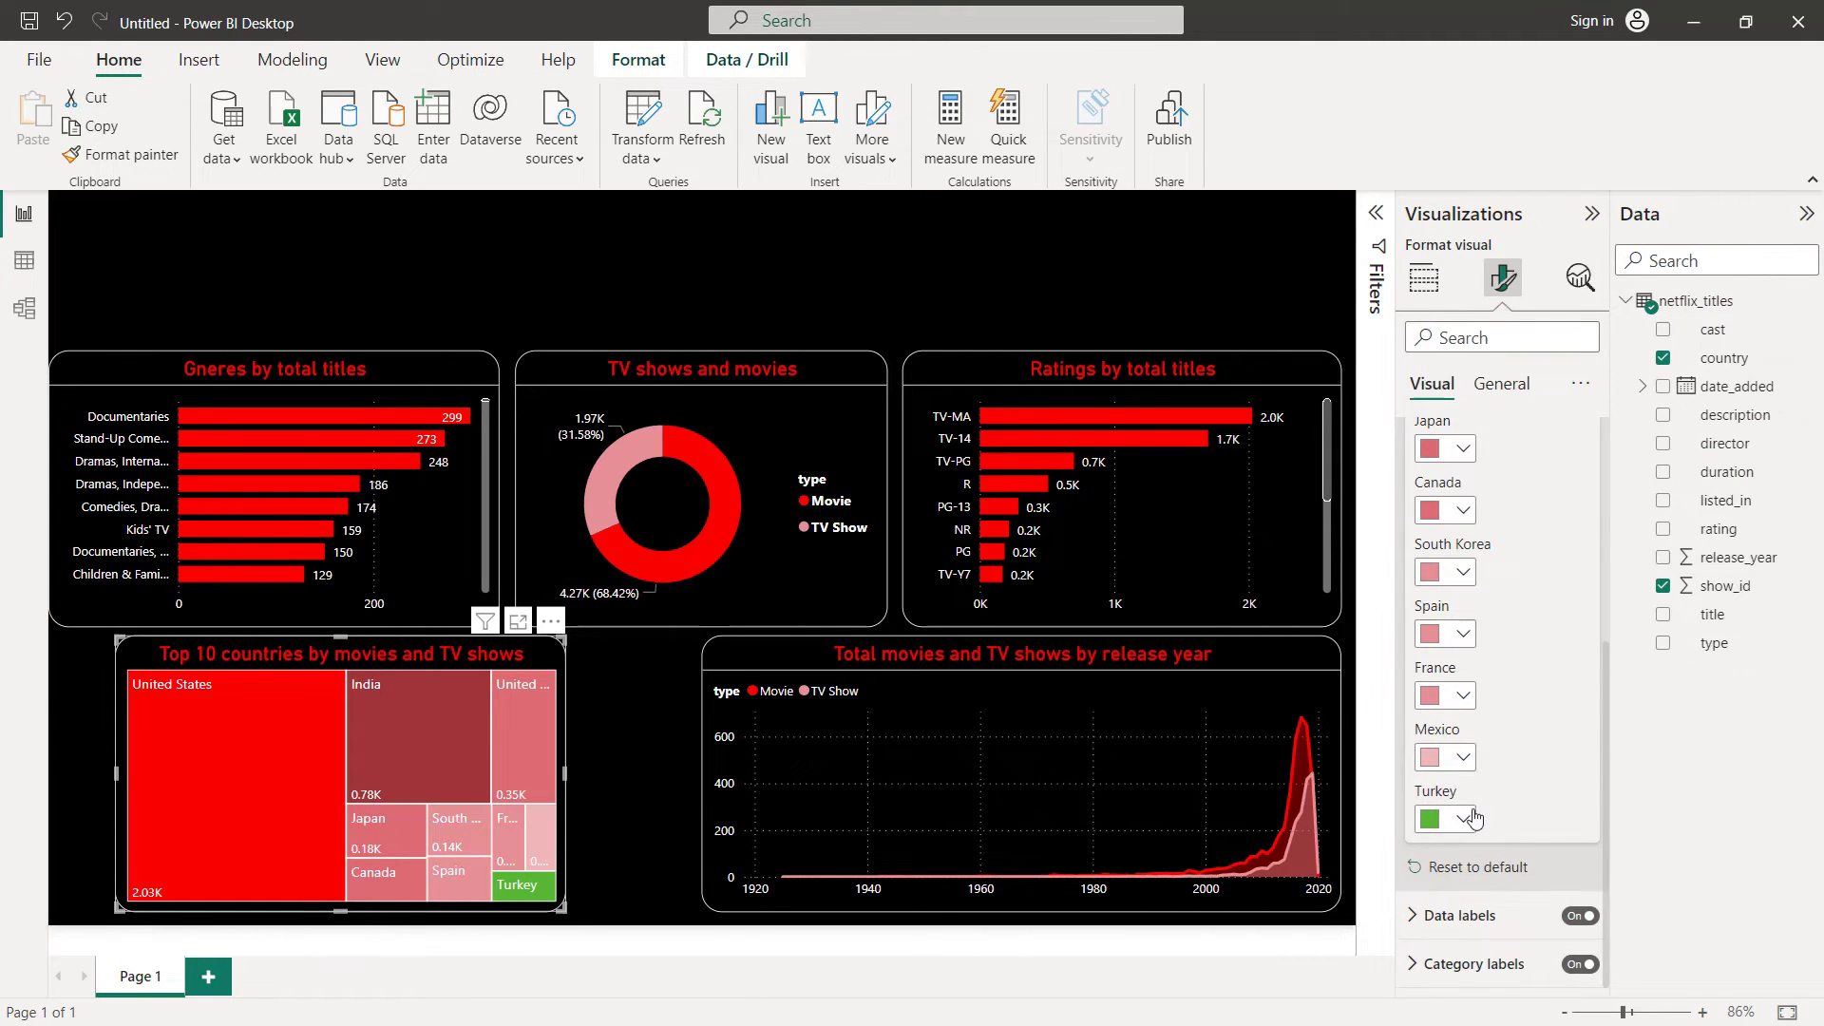
{"action": "left_click", "coordinate": [1463, 819]}
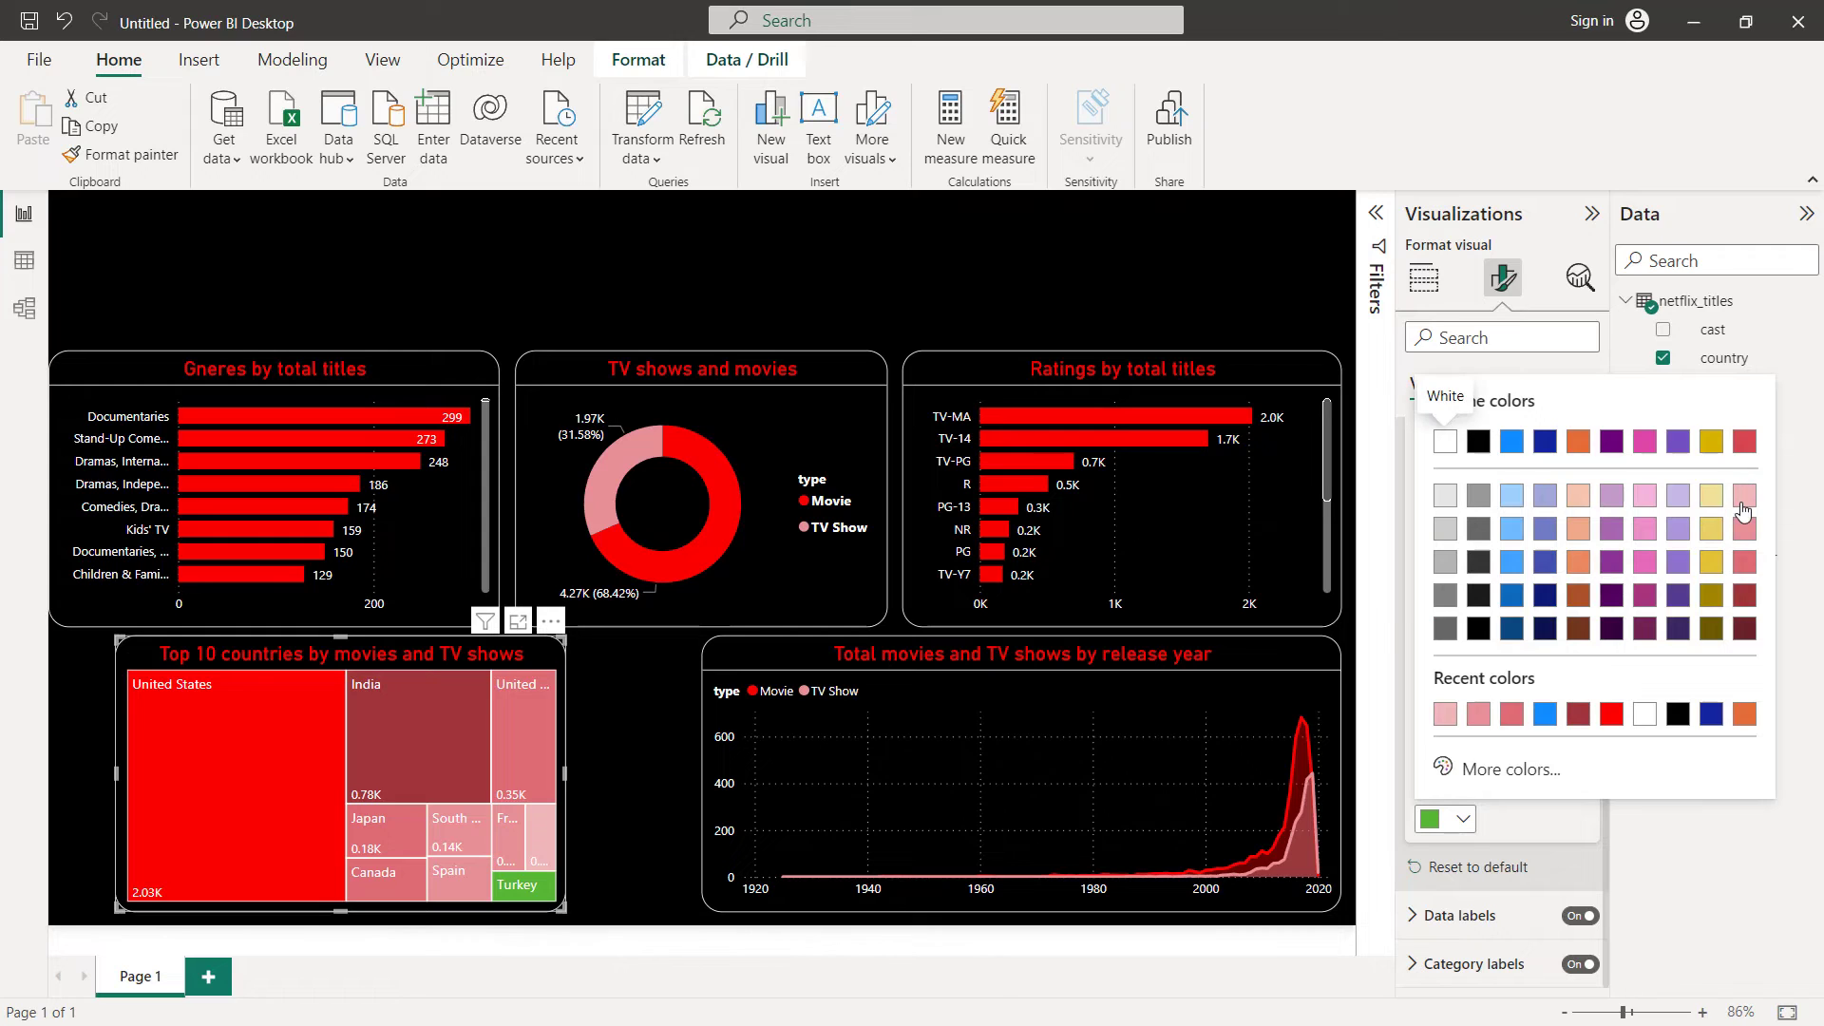
{"action": "left_click", "coordinate": [1742, 503]}
Widen the treemap on both sides to fill the space beside the area chart, and align the genres chart's left edge with it
{"action": "left_click_drag", "start_coordinate": [565, 779], "coordinate": [686, 777]}
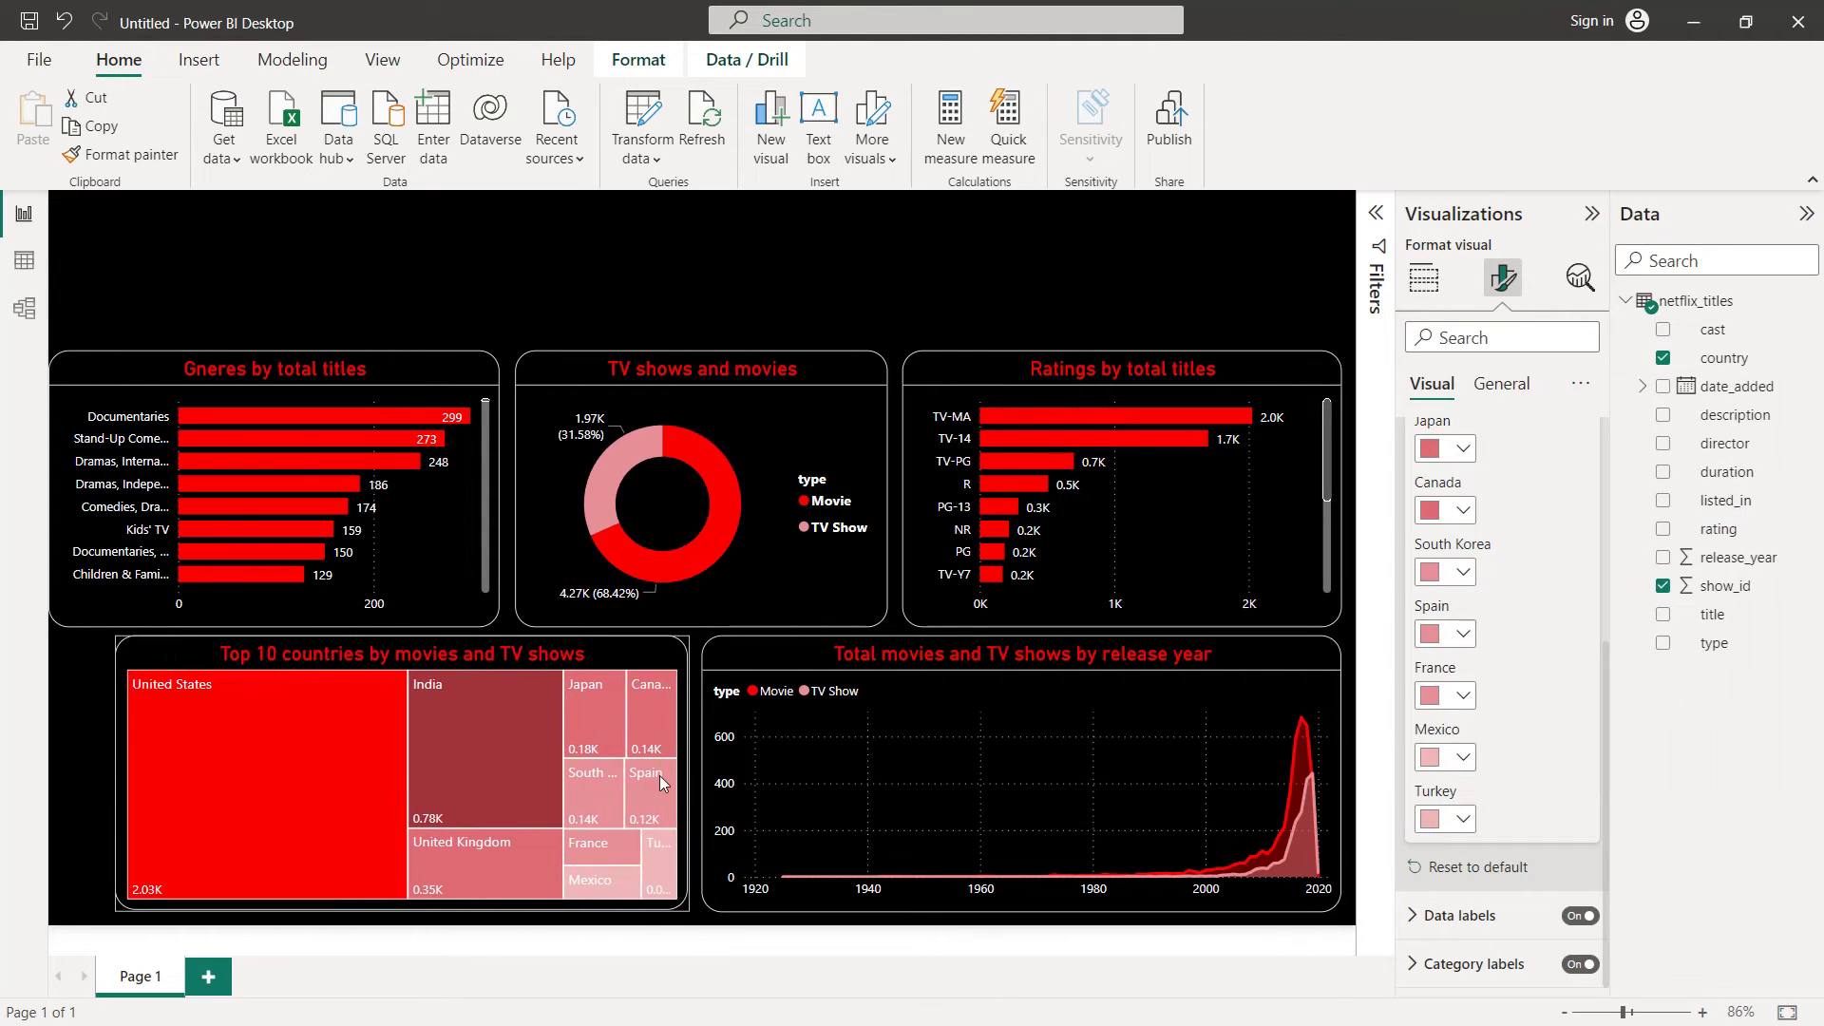
{"action": "left_click_drag", "start_coordinate": [116, 779], "coordinate": [60, 771]}
{"action": "left_click", "coordinate": [70, 499]}
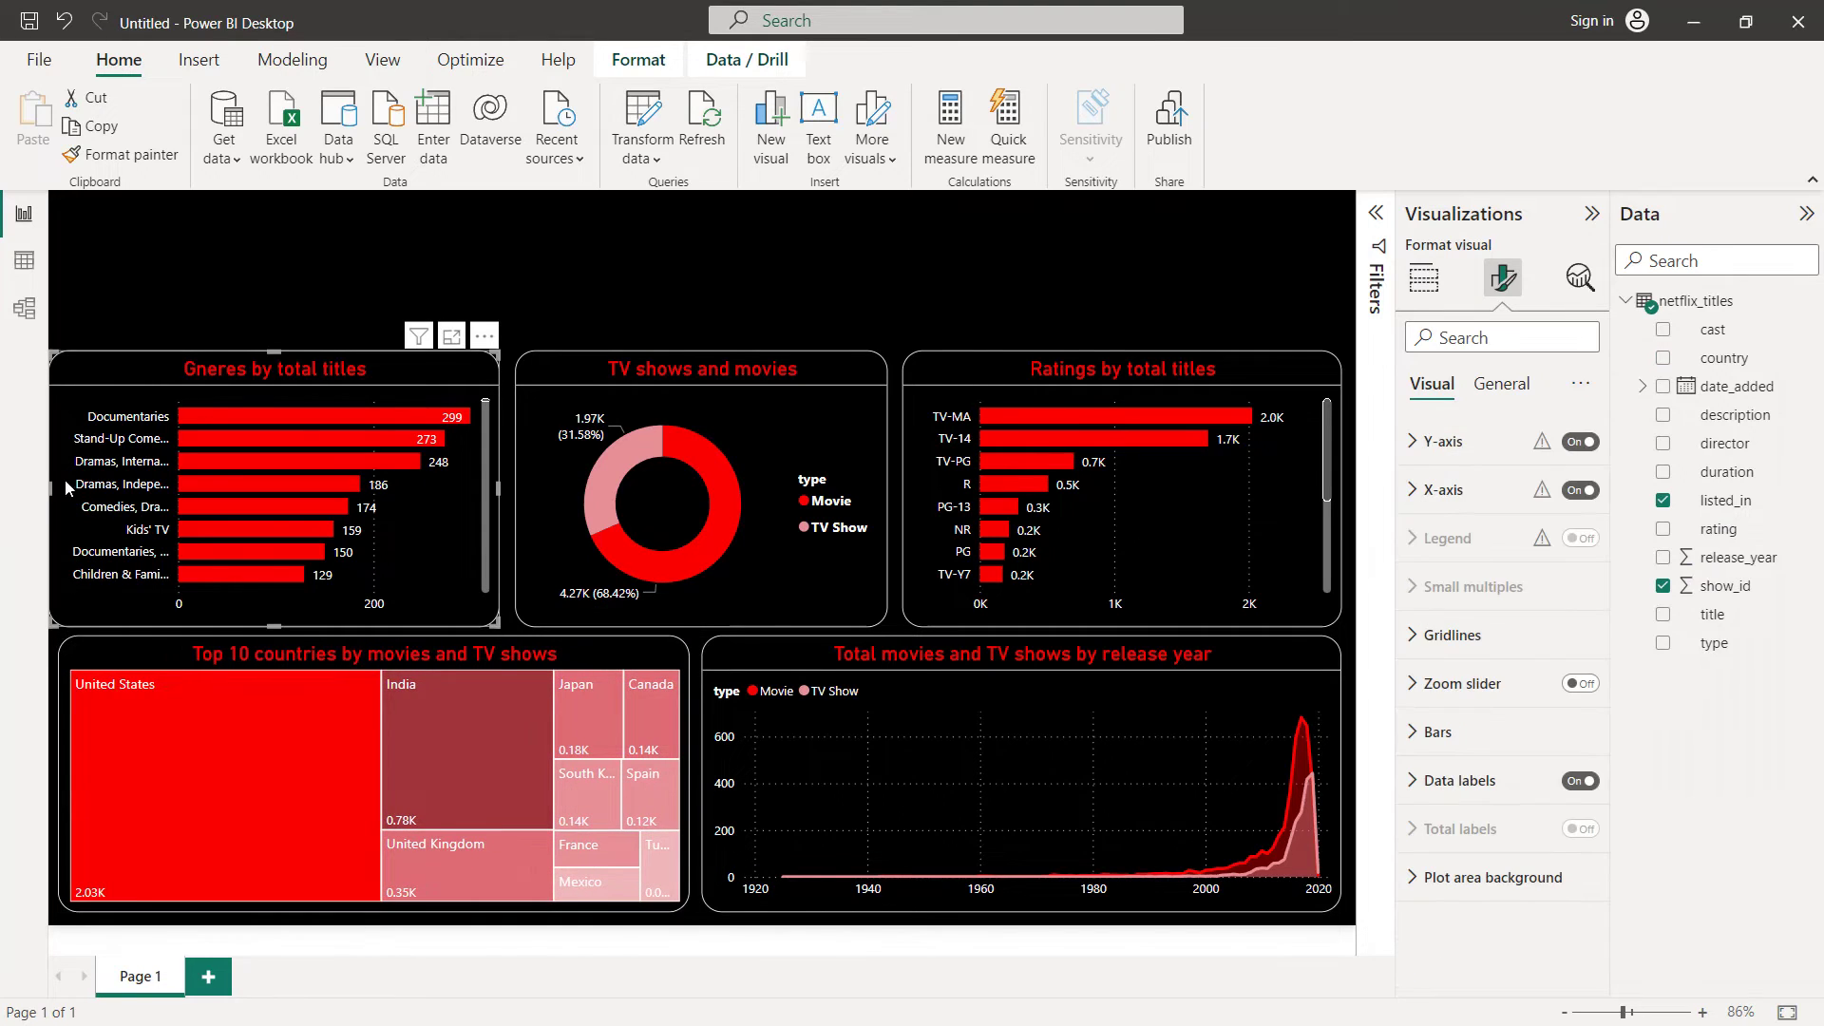
{"action": "left_click_drag", "start_coordinate": [53, 486], "coordinate": [64, 487]}
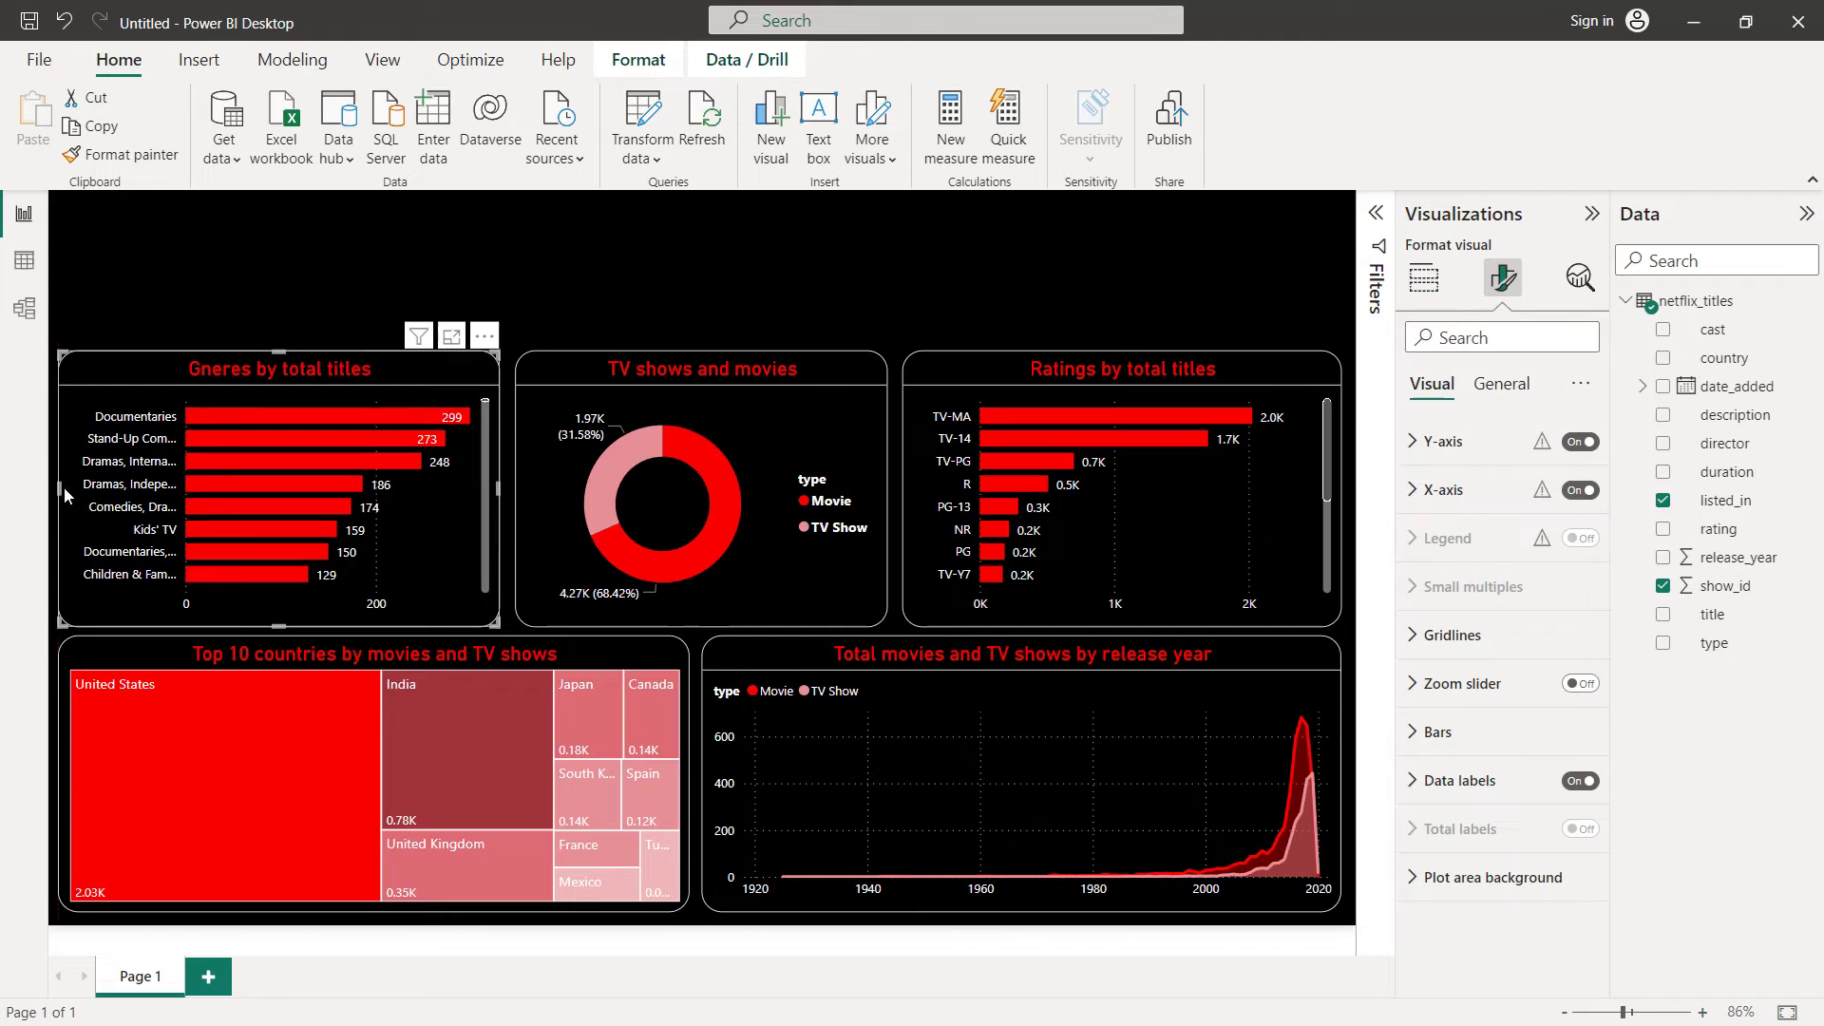
{"action": "left_click", "coordinate": [215, 309]}
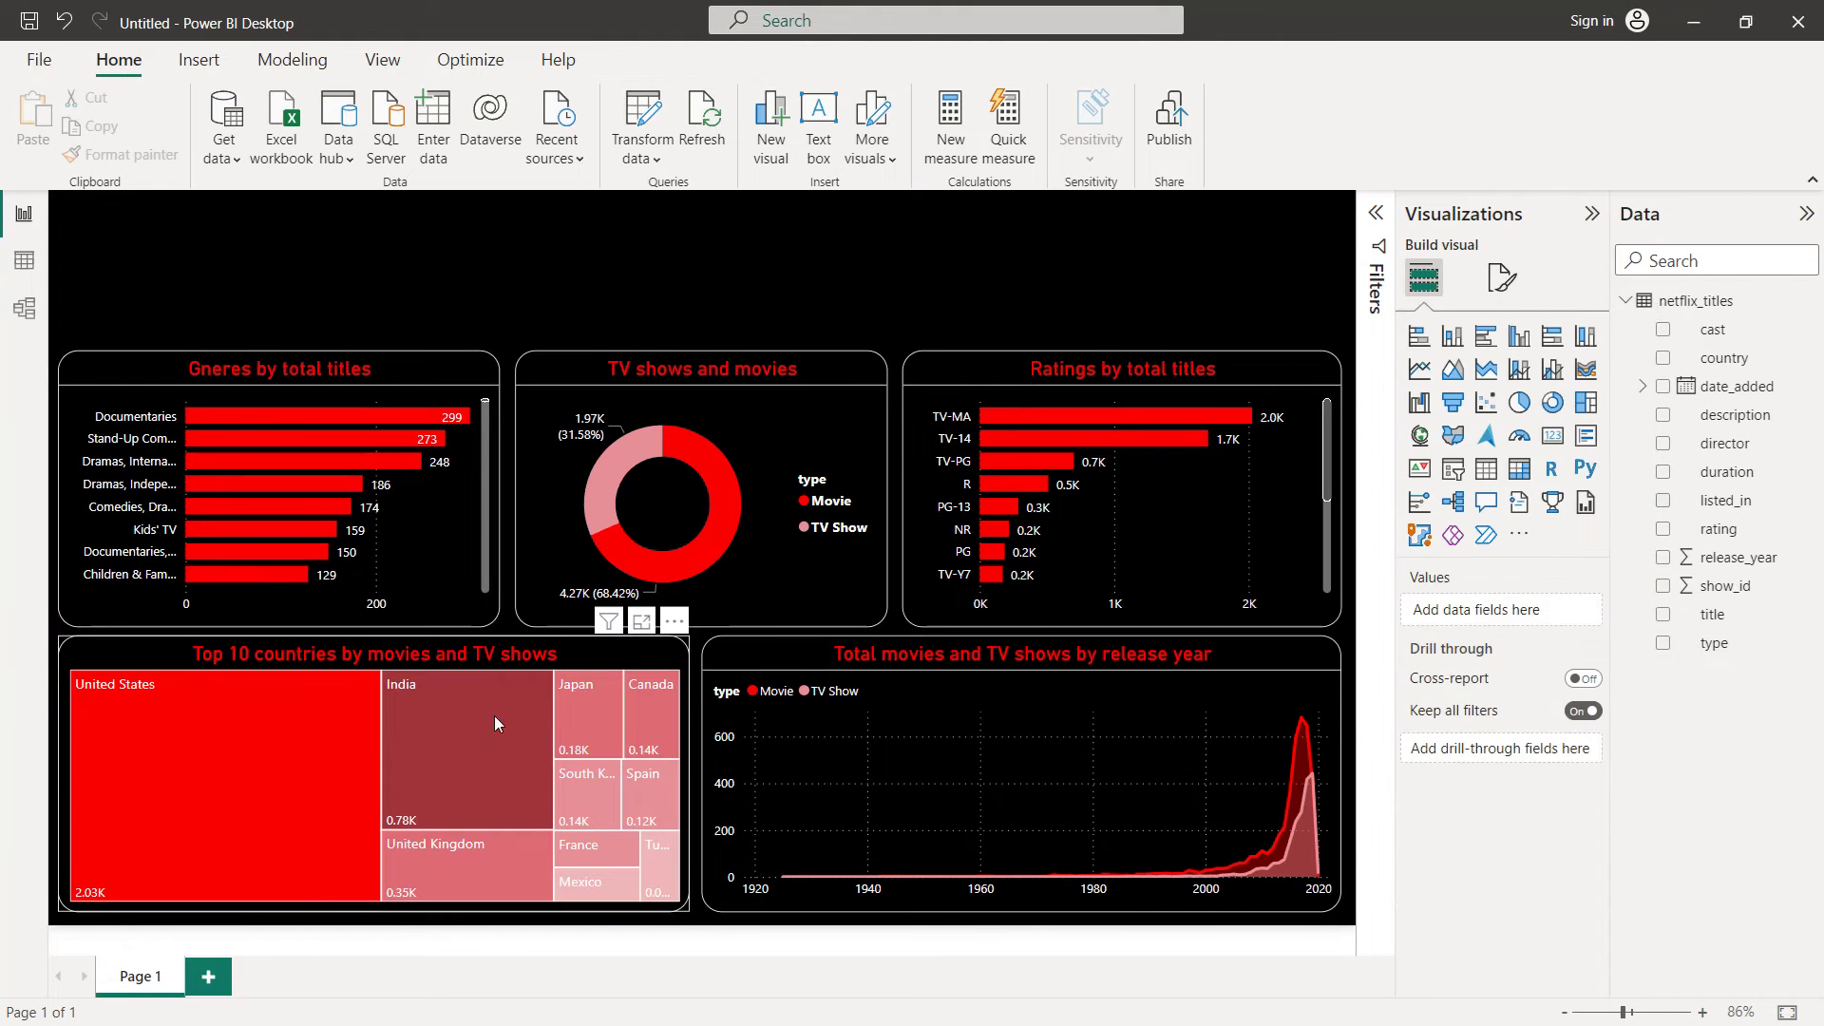
Turn on the divider under the treemap's title and color it white
{"action": "left_click", "coordinate": [549, 663]}
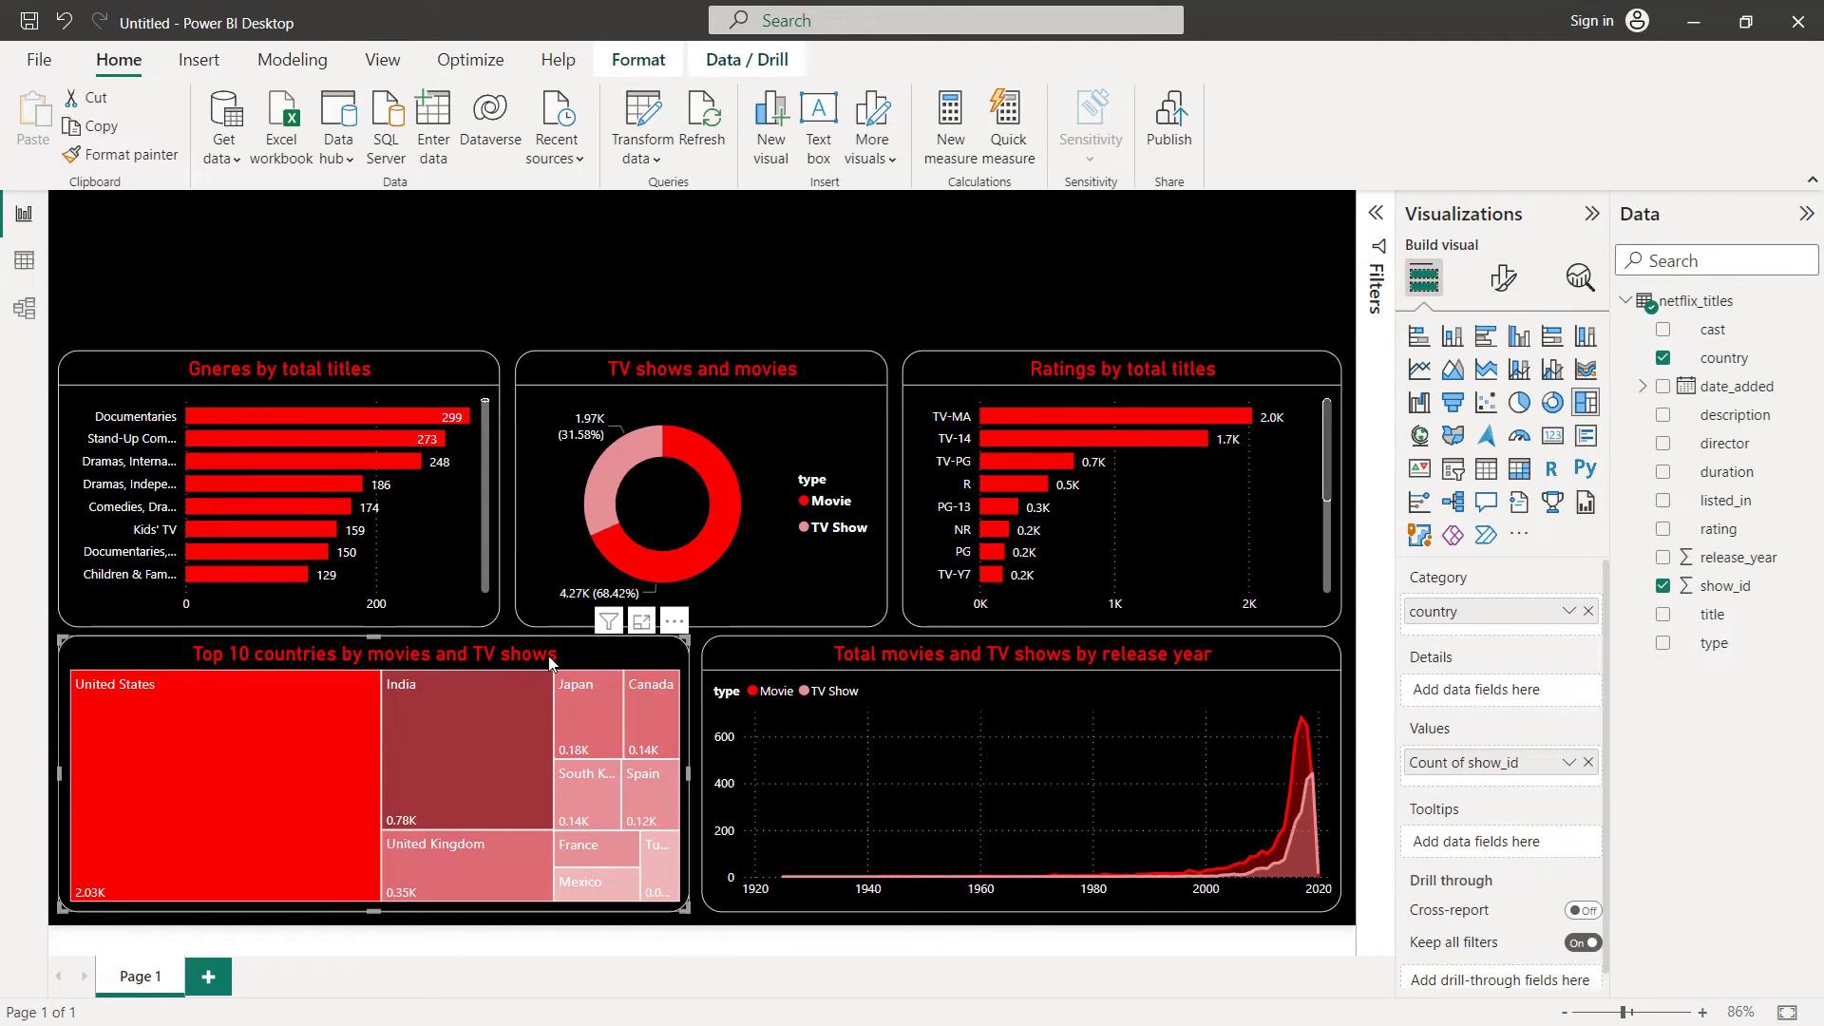
{"action": "left_click", "coordinate": [1504, 287]}
{"action": "left_click", "coordinate": [1503, 388]}
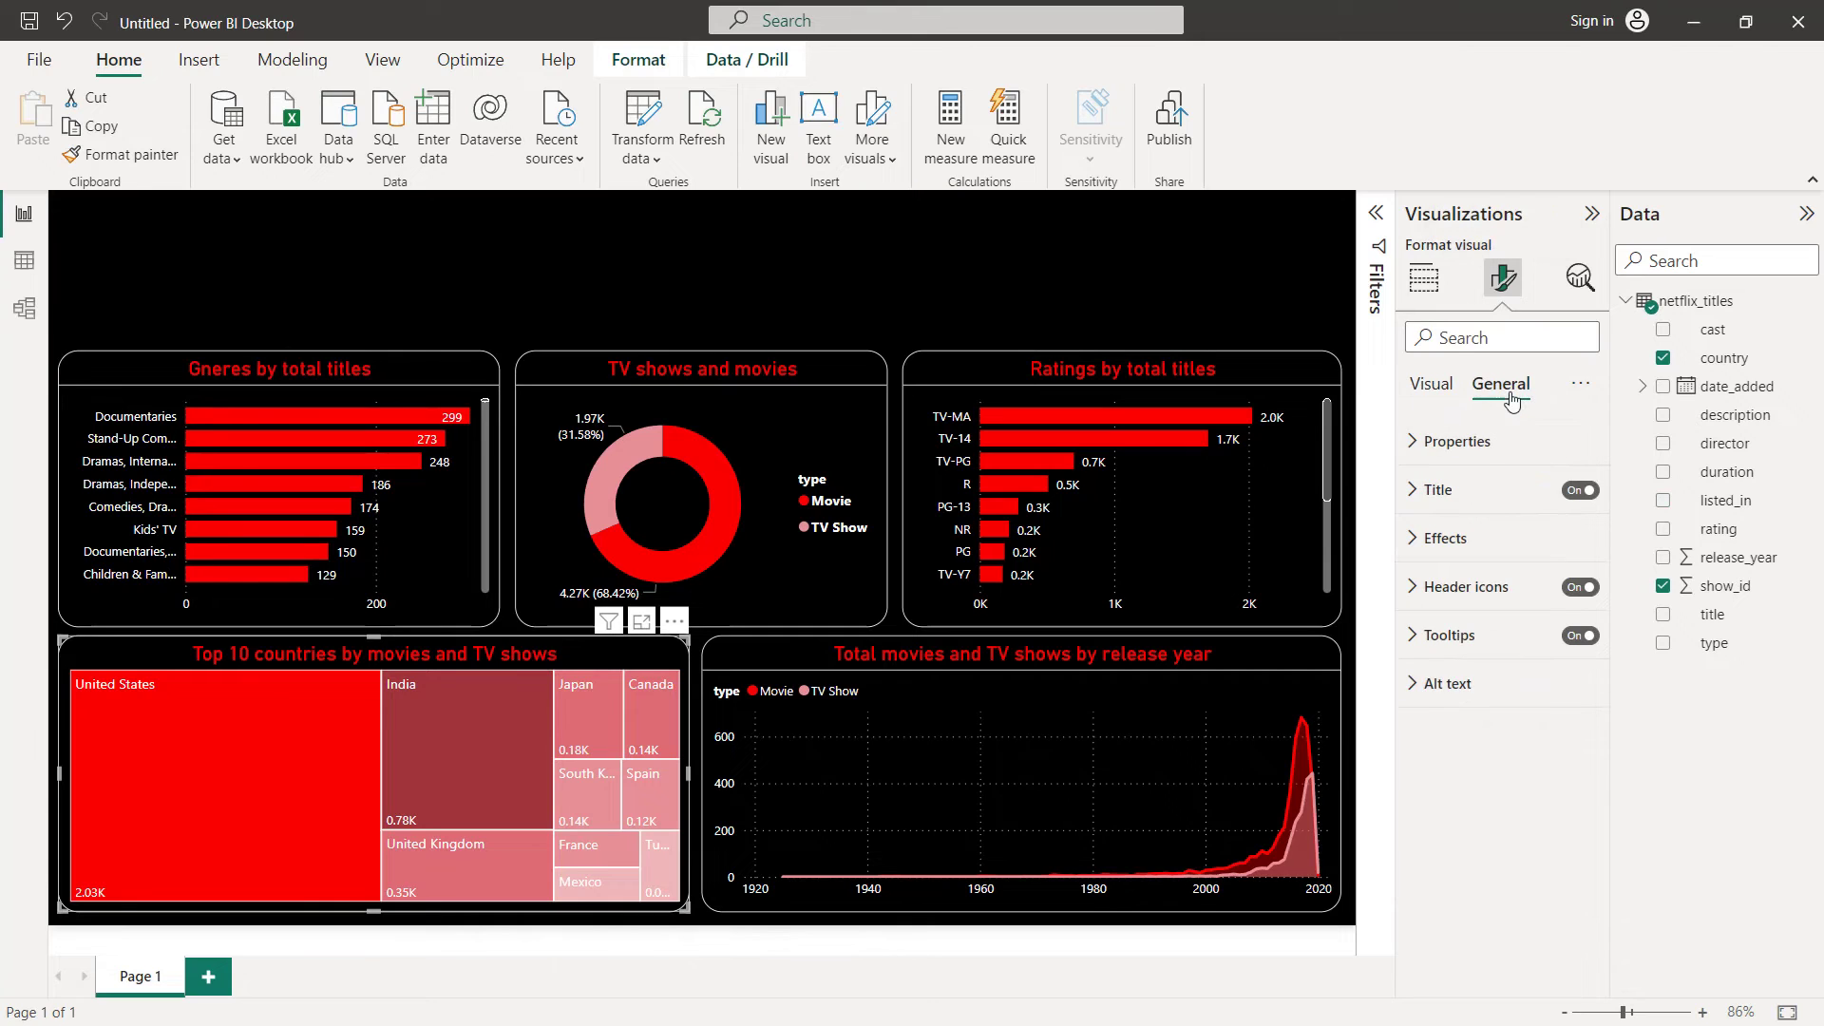
{"action": "left_click", "coordinate": [1437, 490]}
{"action": "scroll", "coordinate": [1558, 627], "scroll_direction": "down", "scroll_amount": 5}
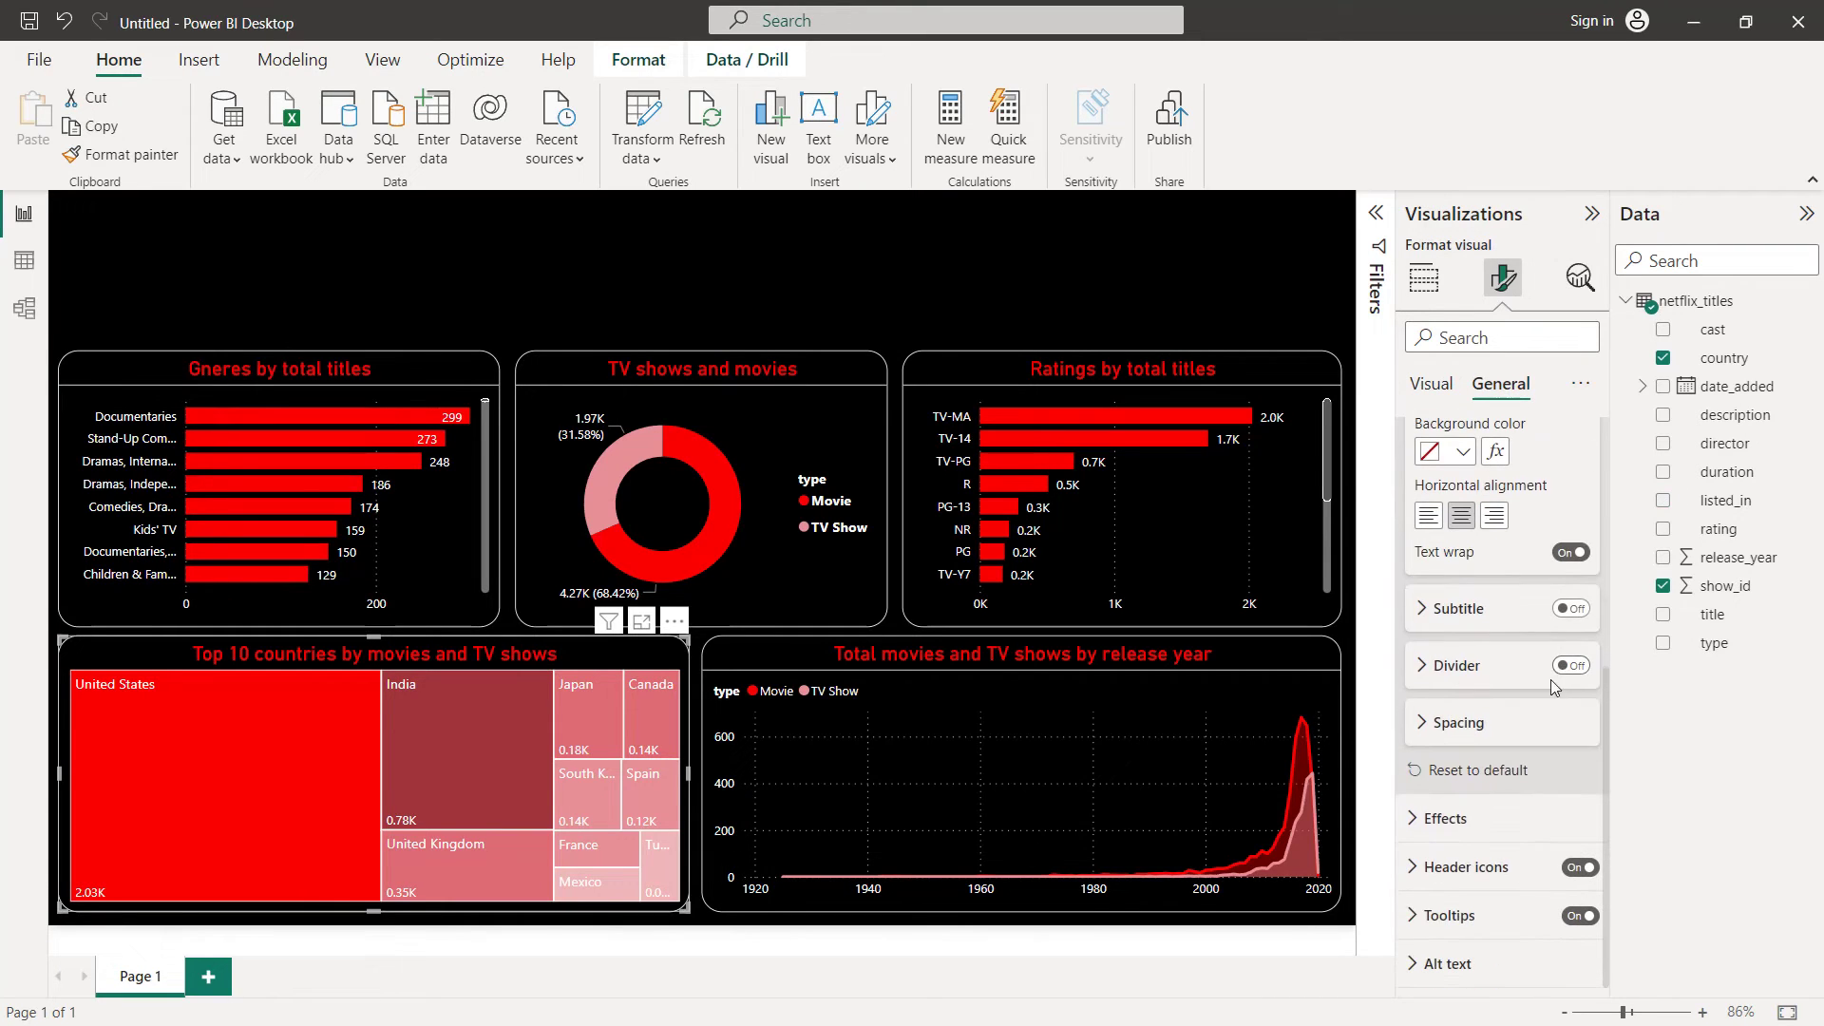
{"action": "left_click", "coordinate": [1582, 668]}
{"action": "left_click", "coordinate": [1443, 670]}
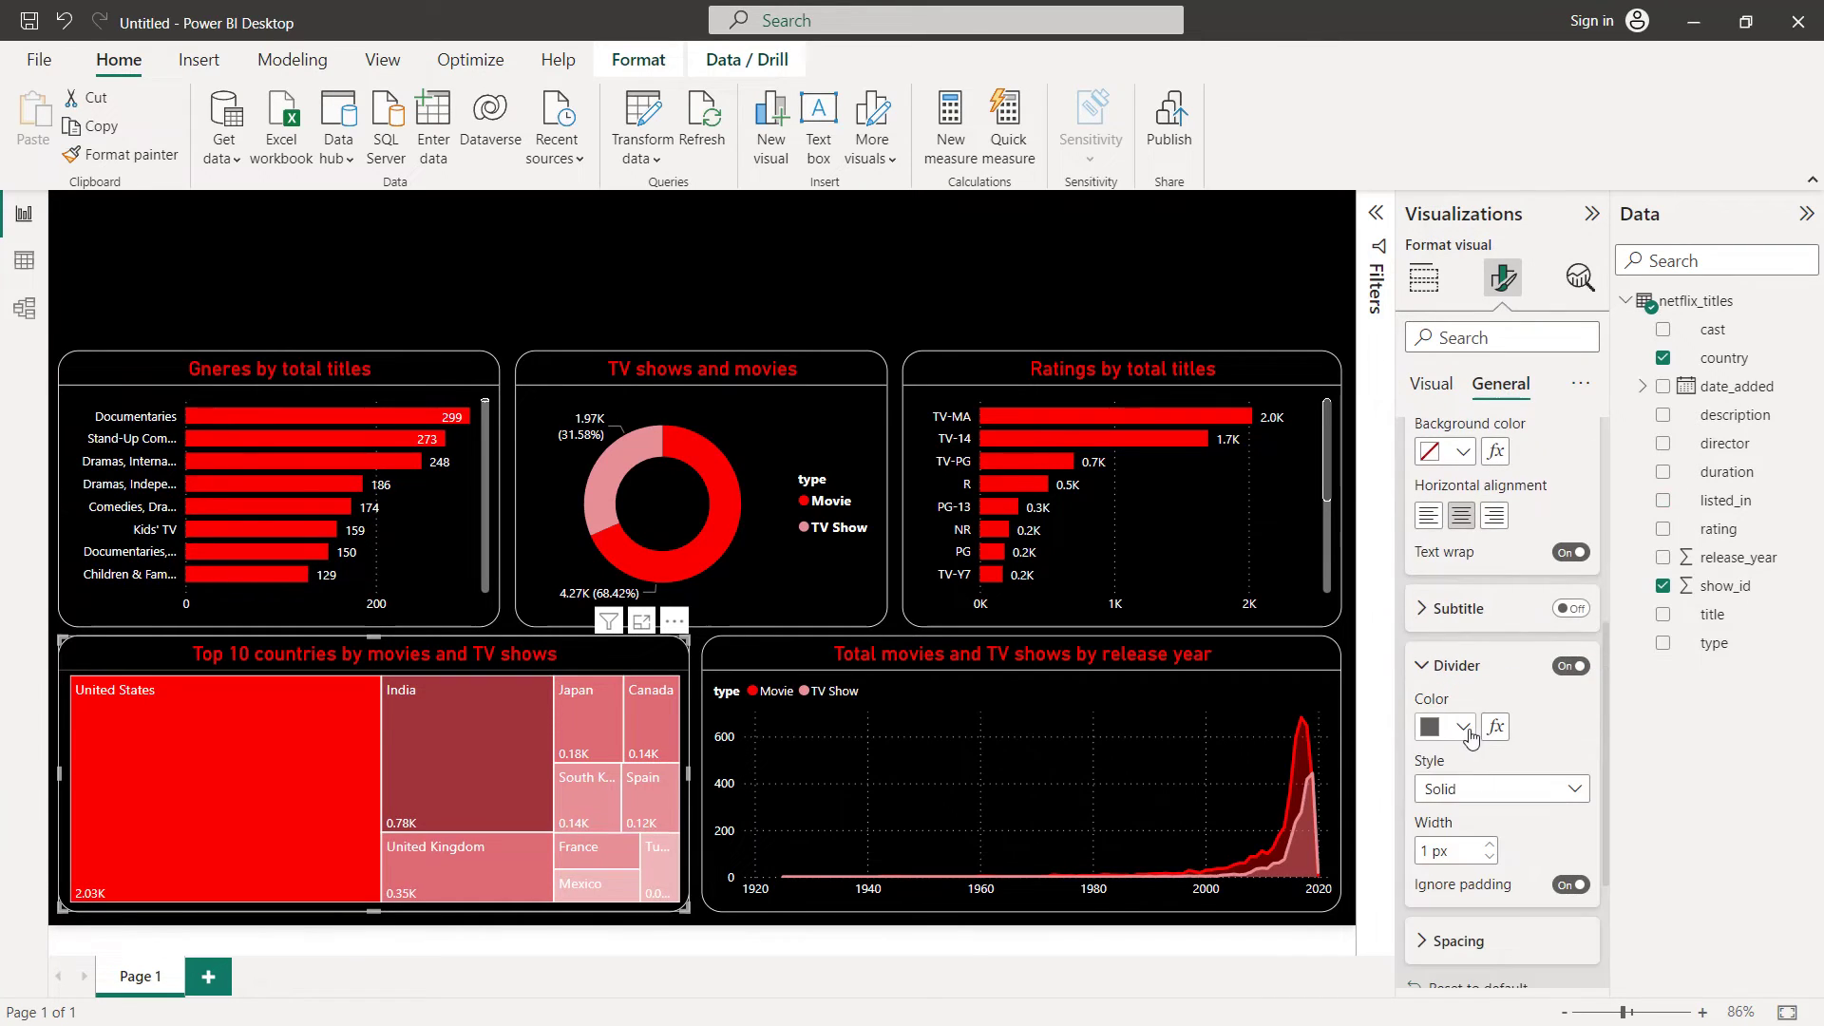
{"action": "left_click", "coordinate": [1462, 728]}
{"action": "left_click", "coordinate": [1644, 623]}
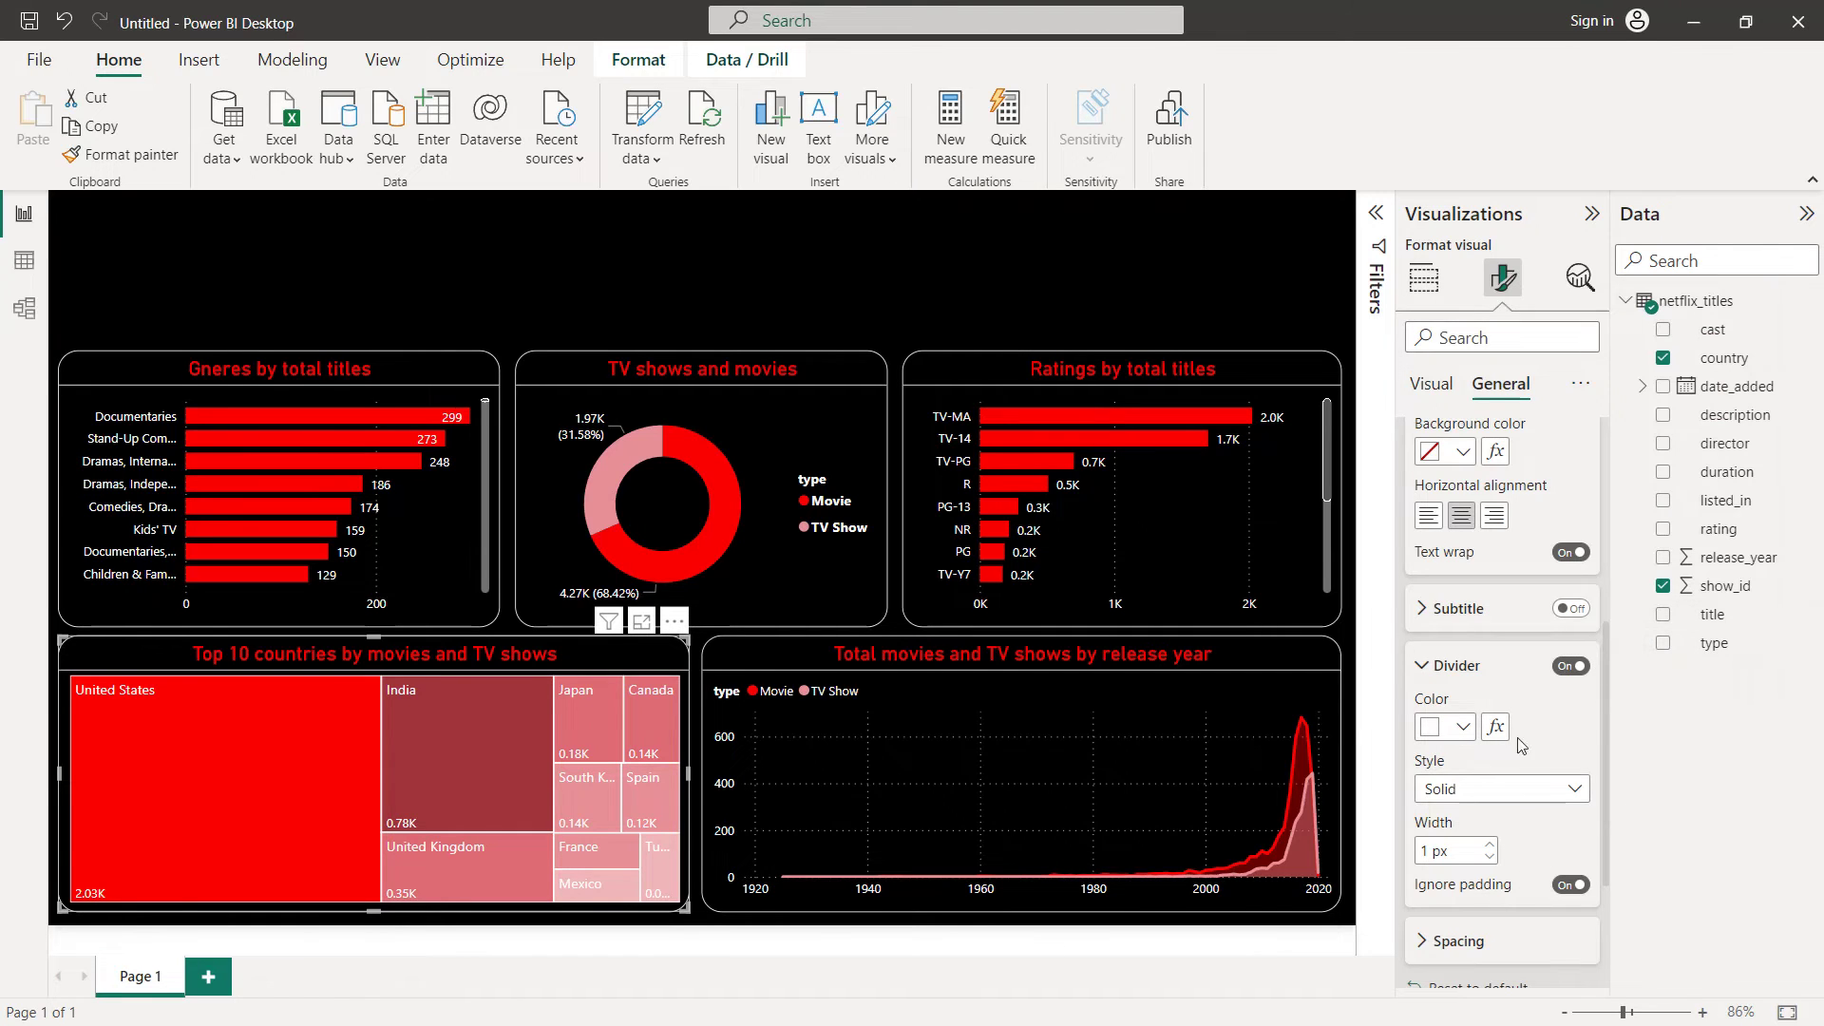
Insert the Netflix logo image and move it to the empty area above the TV shows and movies donut chart
{"action": "left_click", "coordinate": [816, 280]}
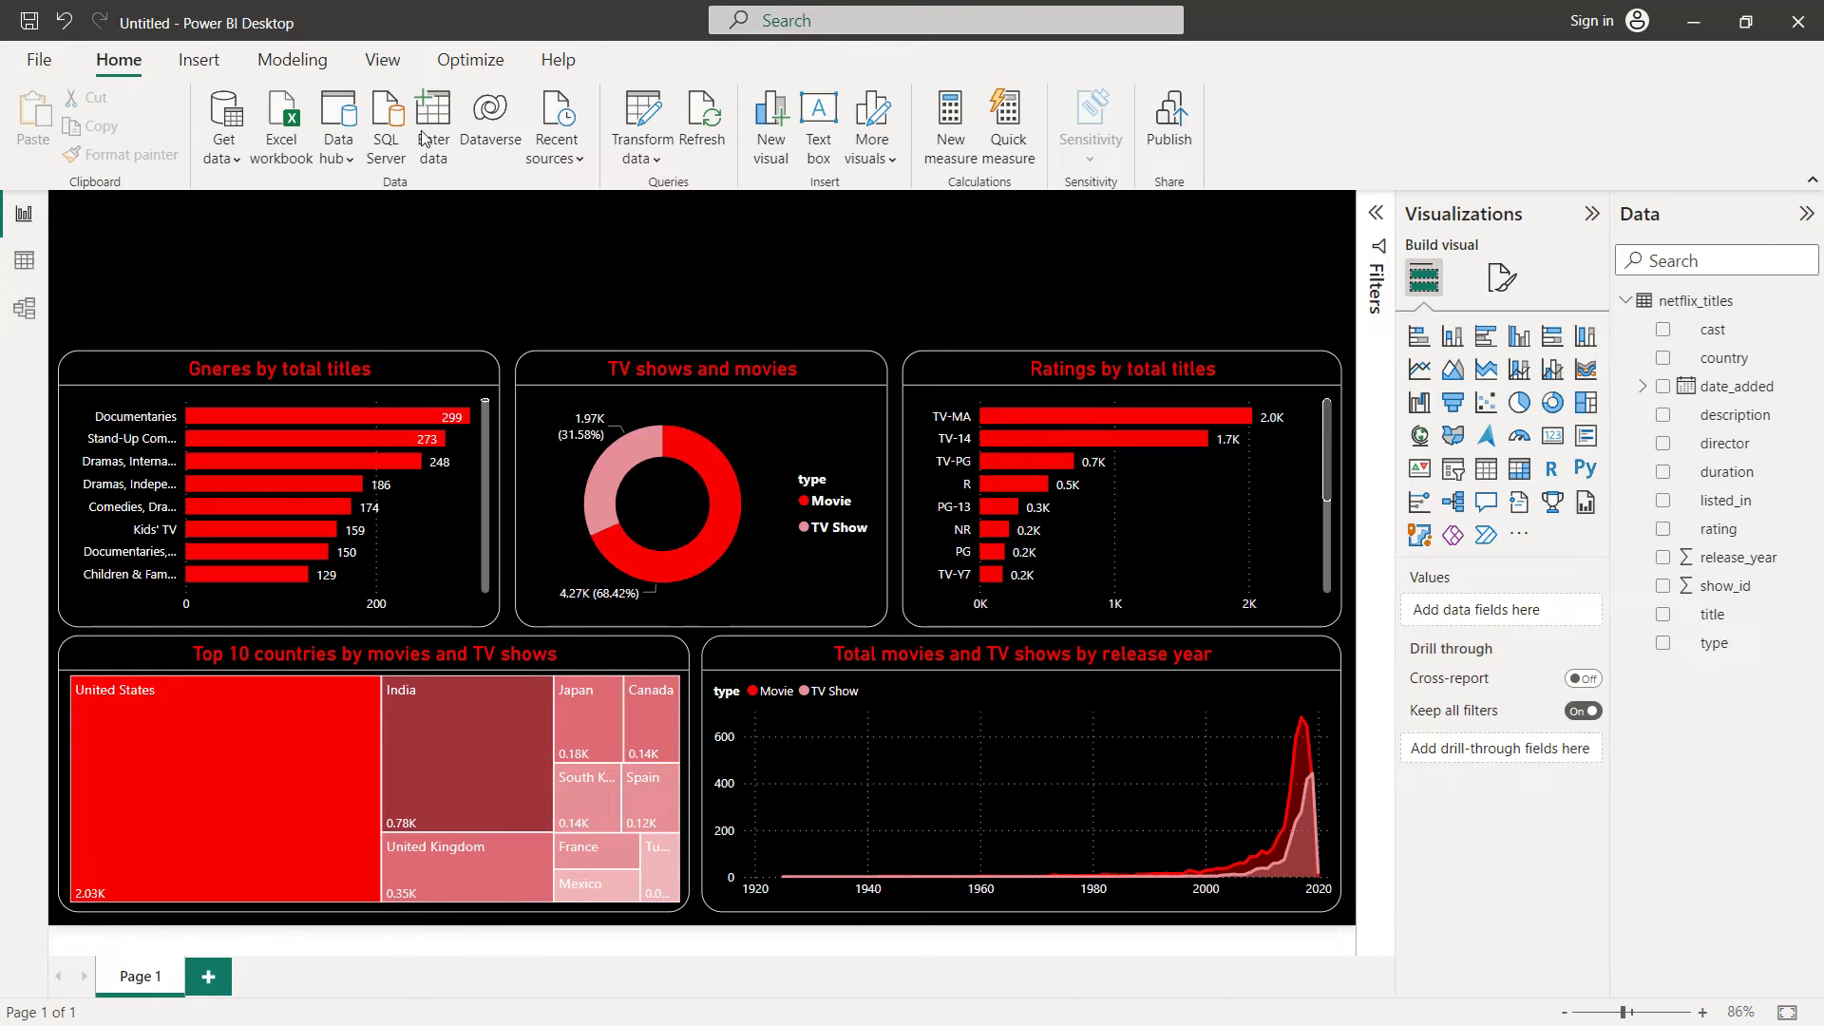
{"action": "left_click", "coordinate": [209, 66]}
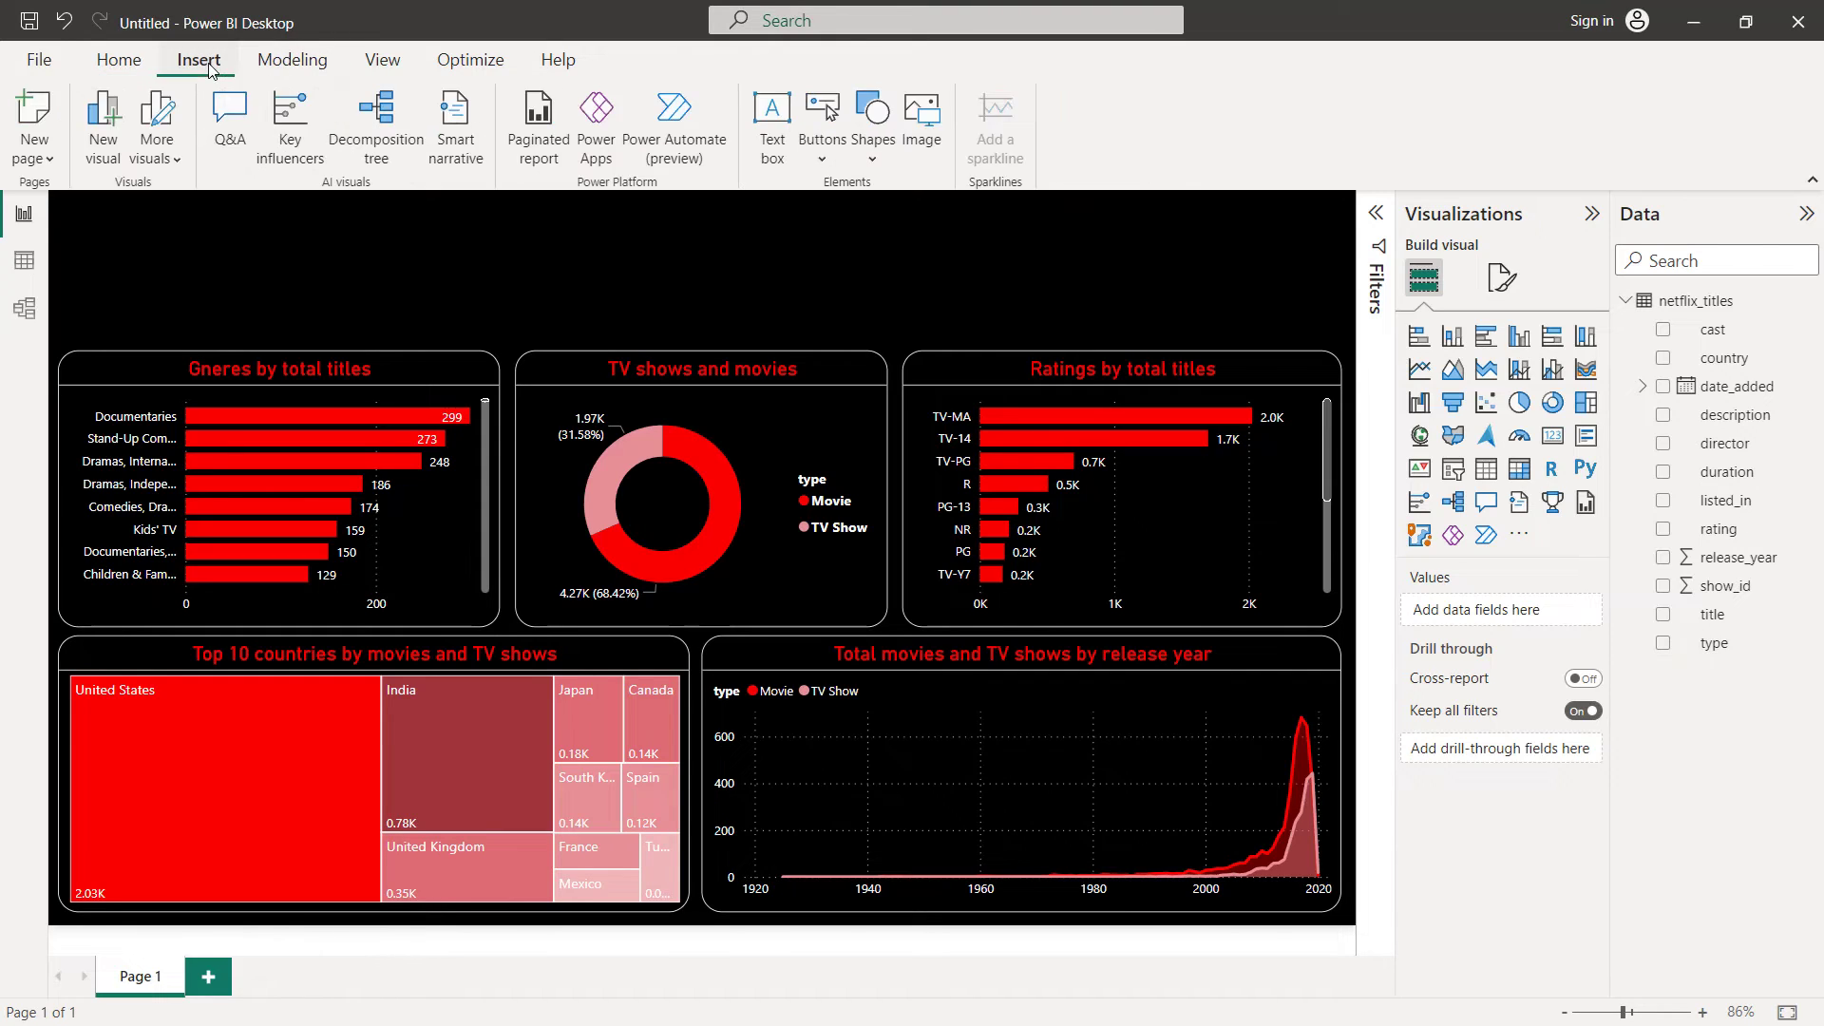
{"action": "left_click", "coordinate": [919, 128]}
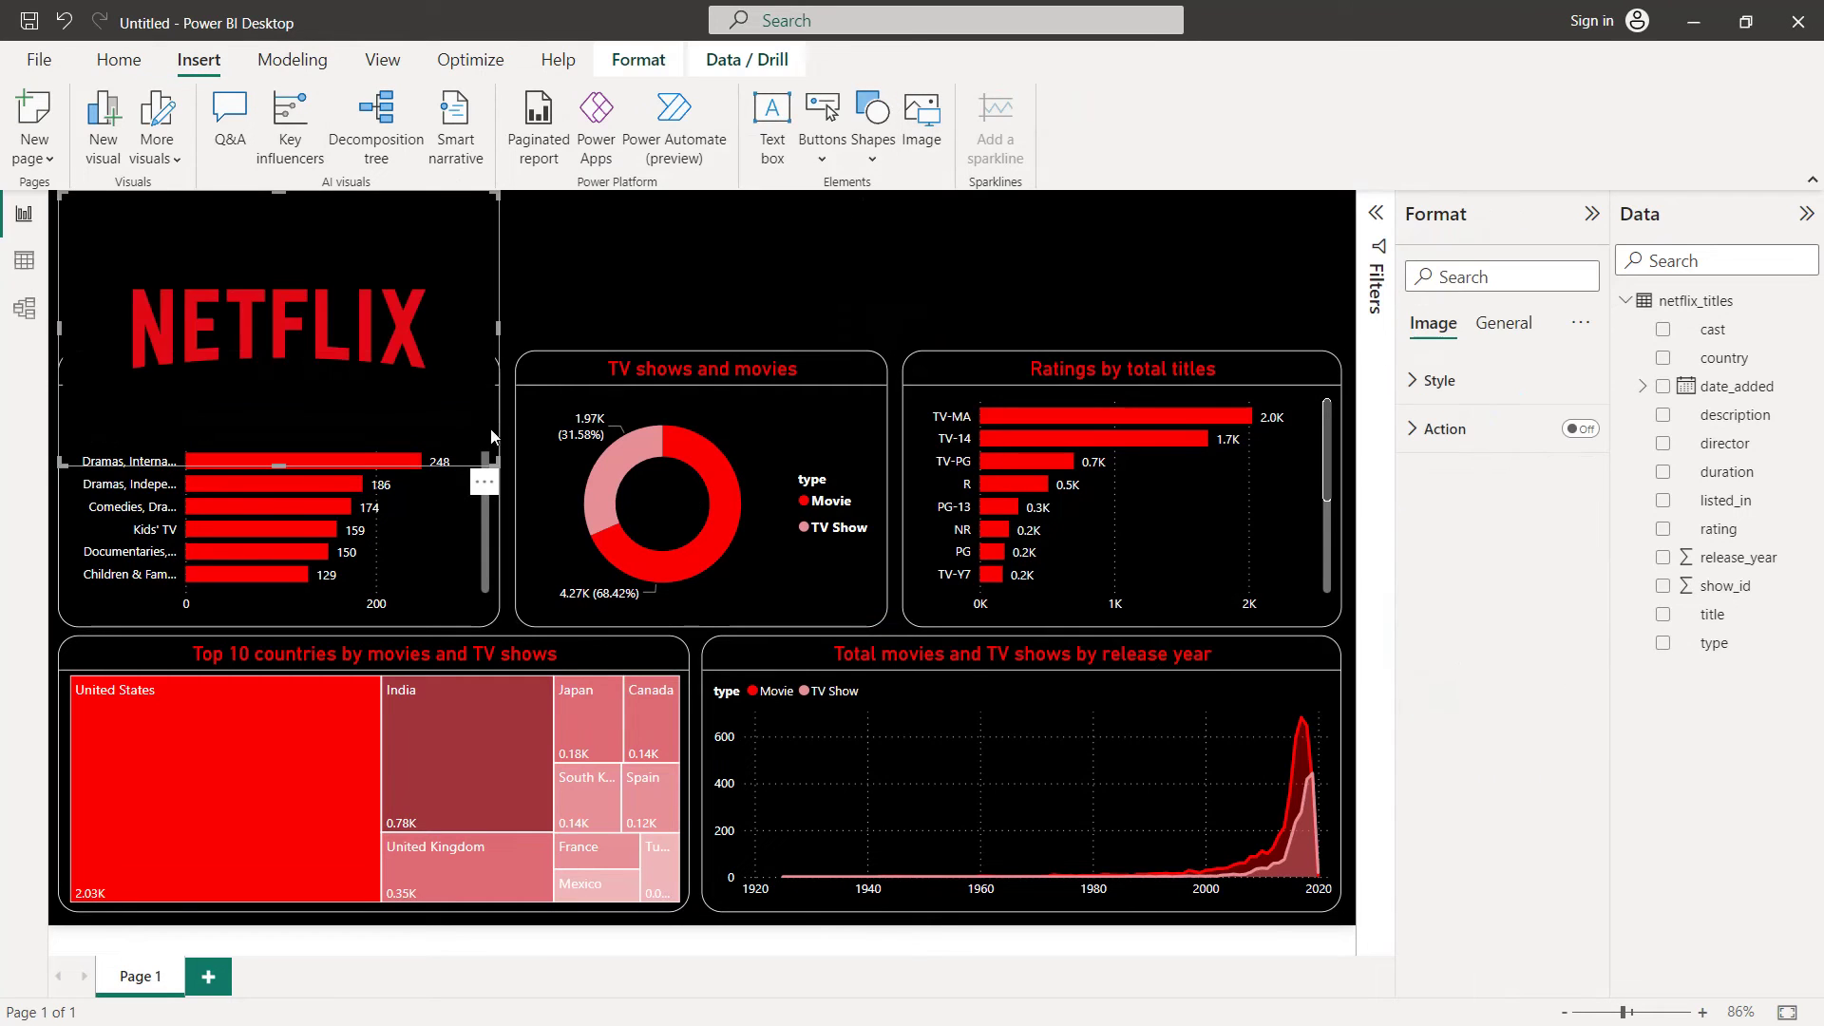
{"action": "left_click_drag", "start_coordinate": [407, 321], "coordinate": [811, 334]}
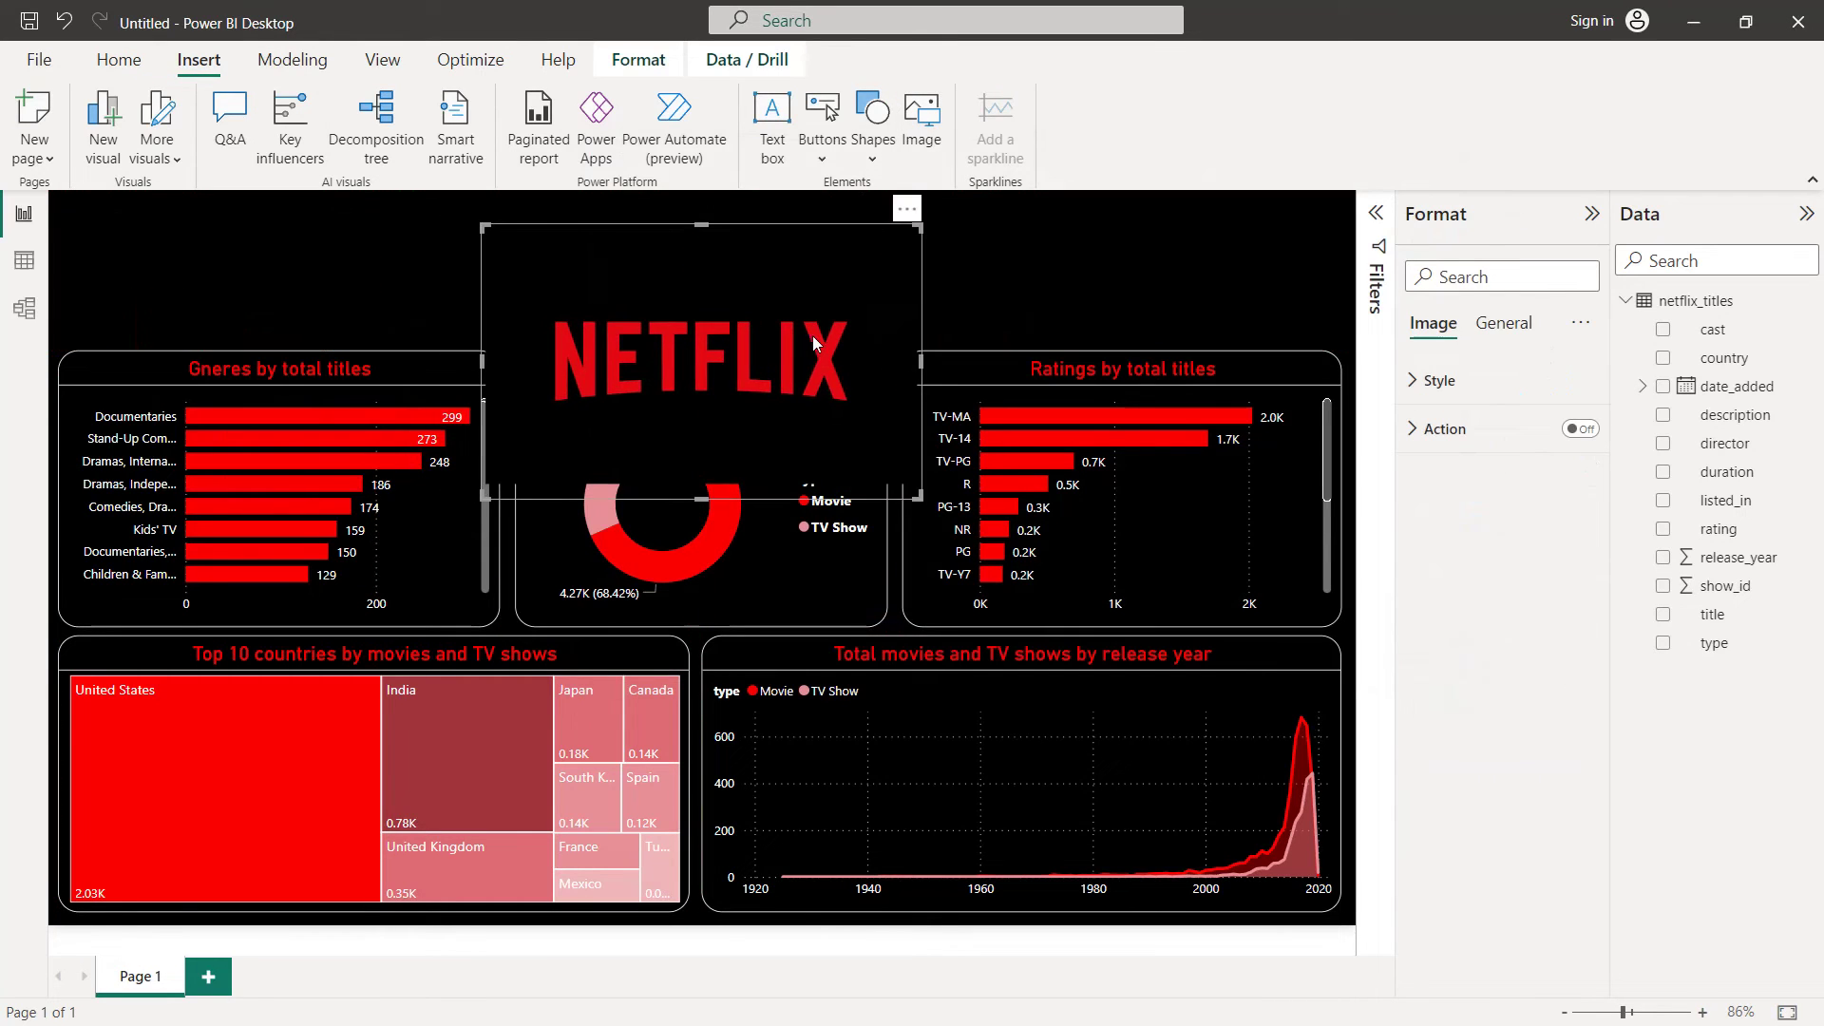
Give the Netflix logo image a white visual border with 20 px rounded corners
{"action": "left_click", "coordinate": [1504, 326]}
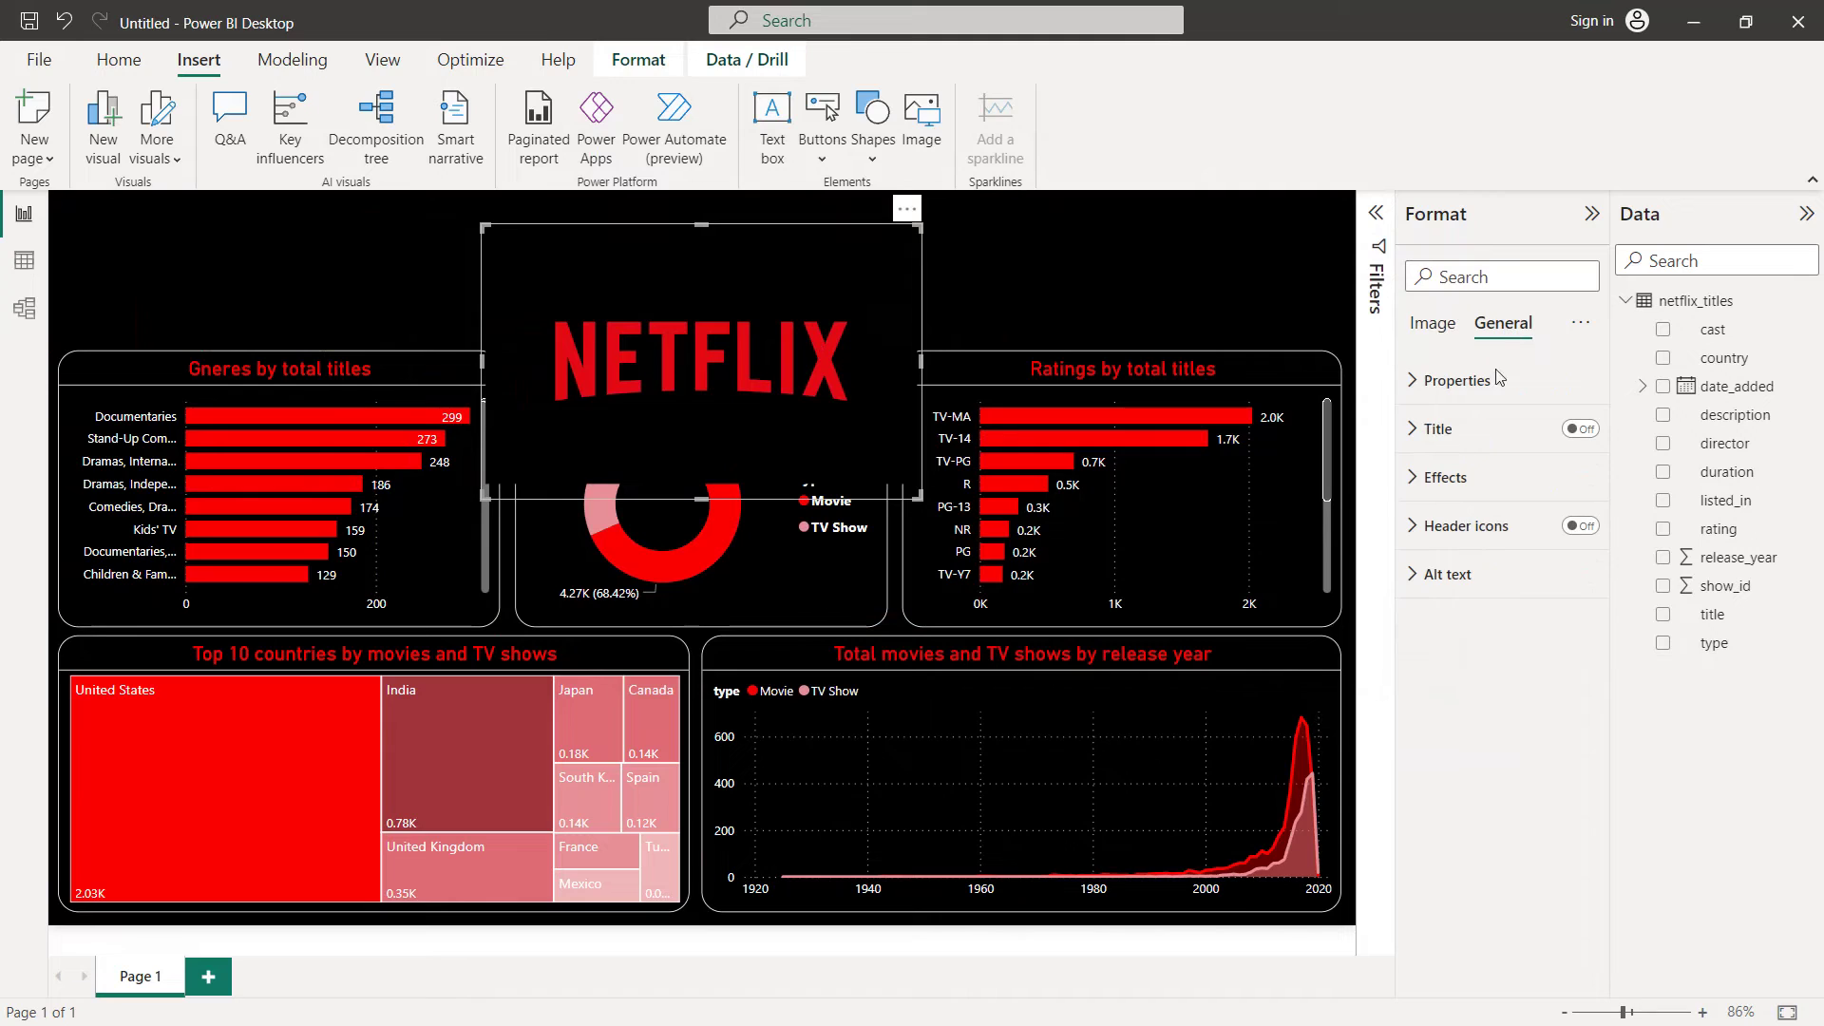
{"action": "left_click", "coordinate": [1459, 502]}
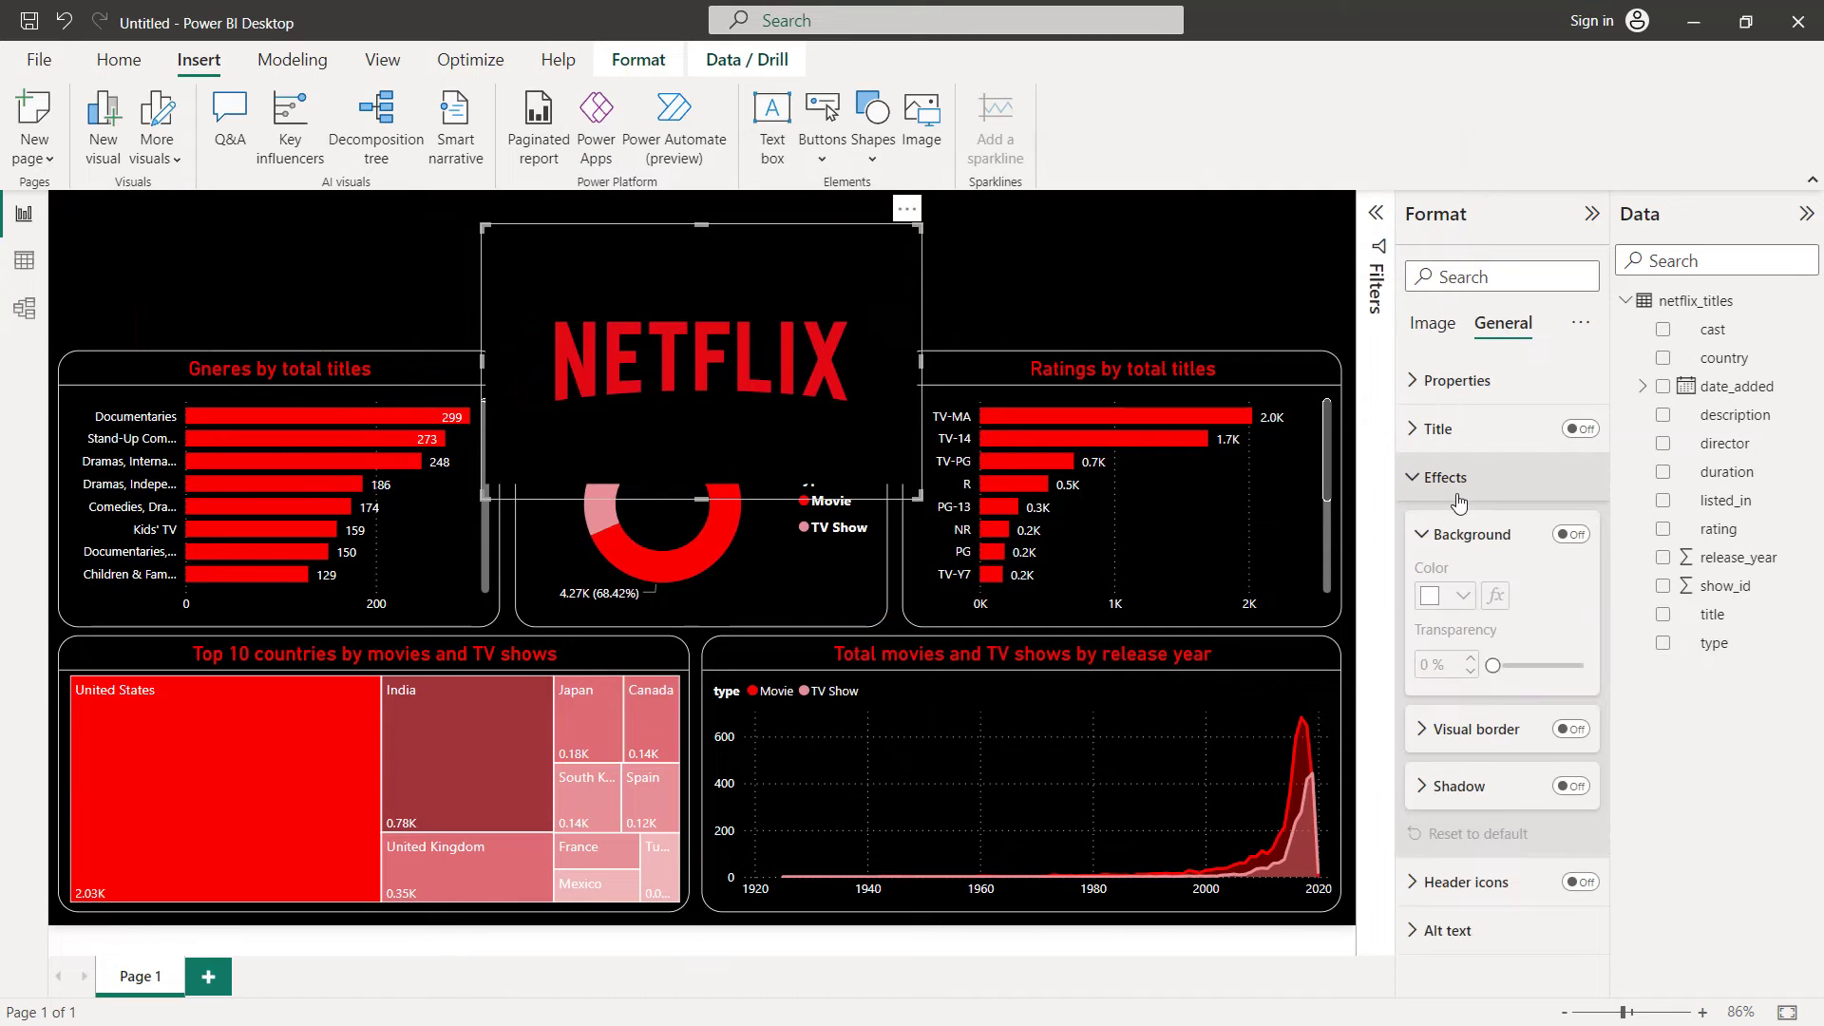
{"action": "left_click", "coordinate": [1574, 730]}
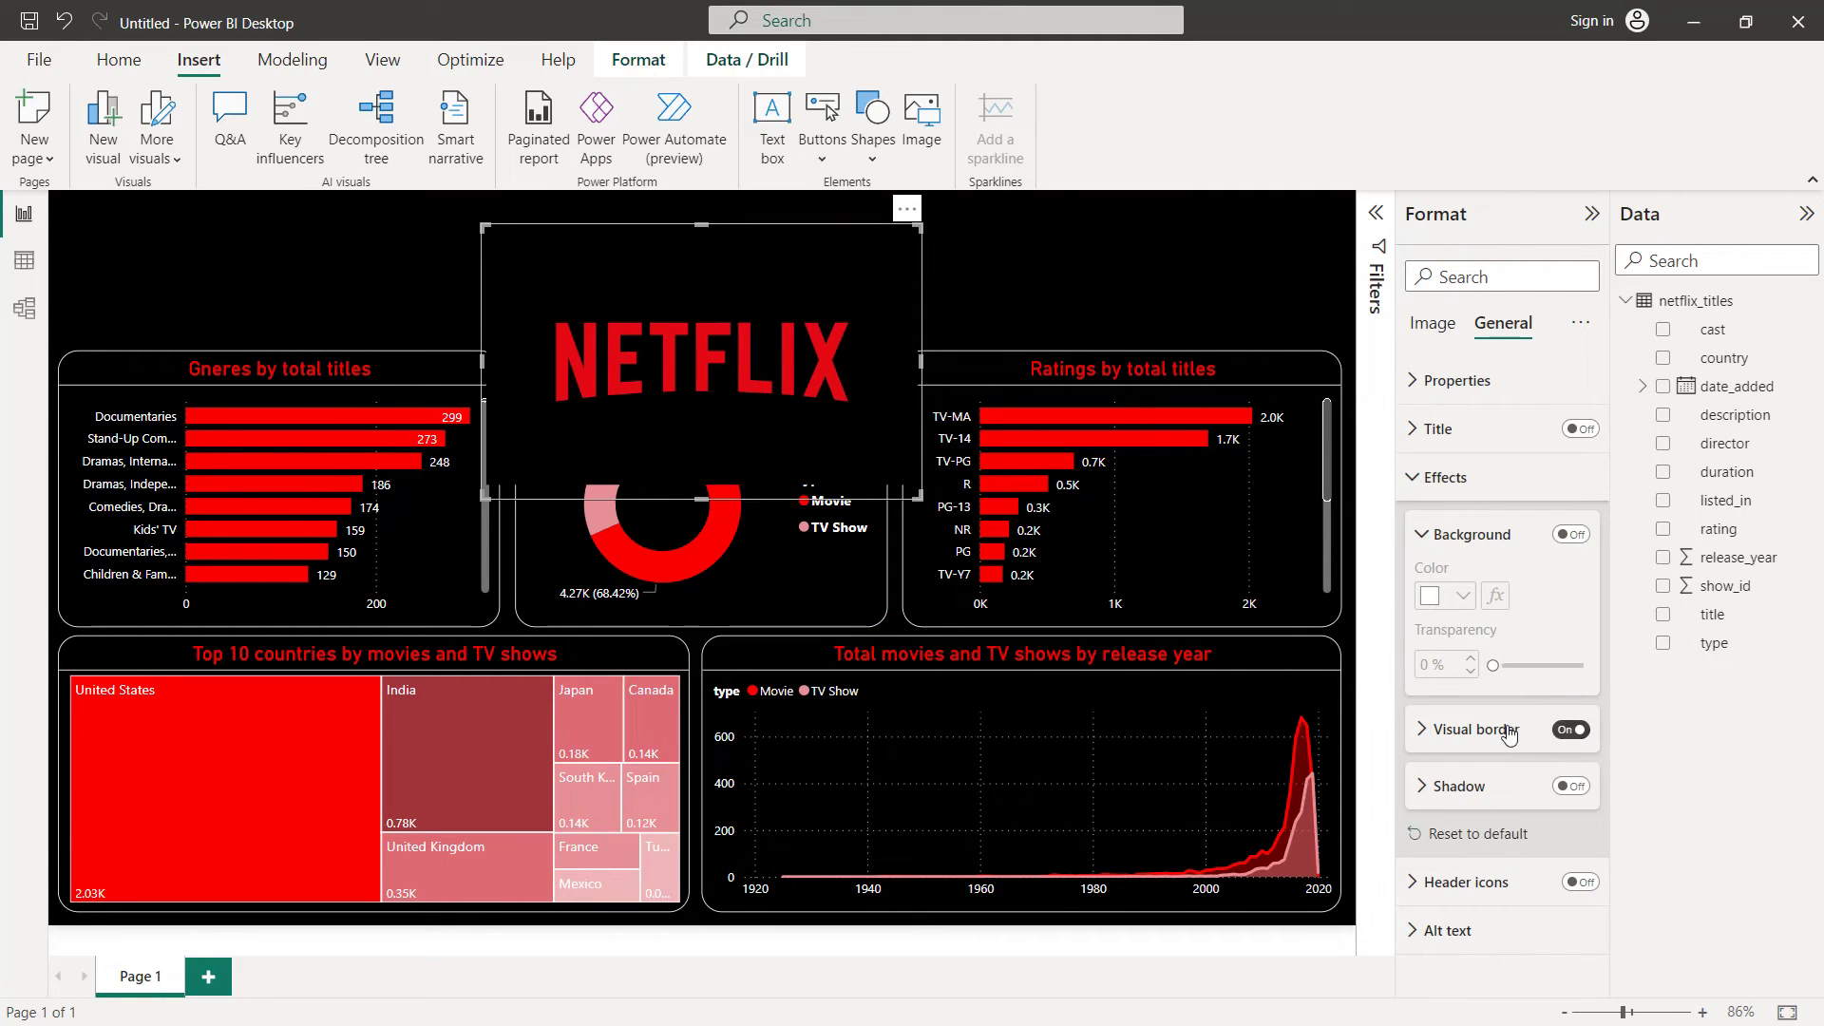
{"action": "left_click", "coordinate": [1514, 732]}
{"action": "left_click", "coordinate": [1470, 694]}
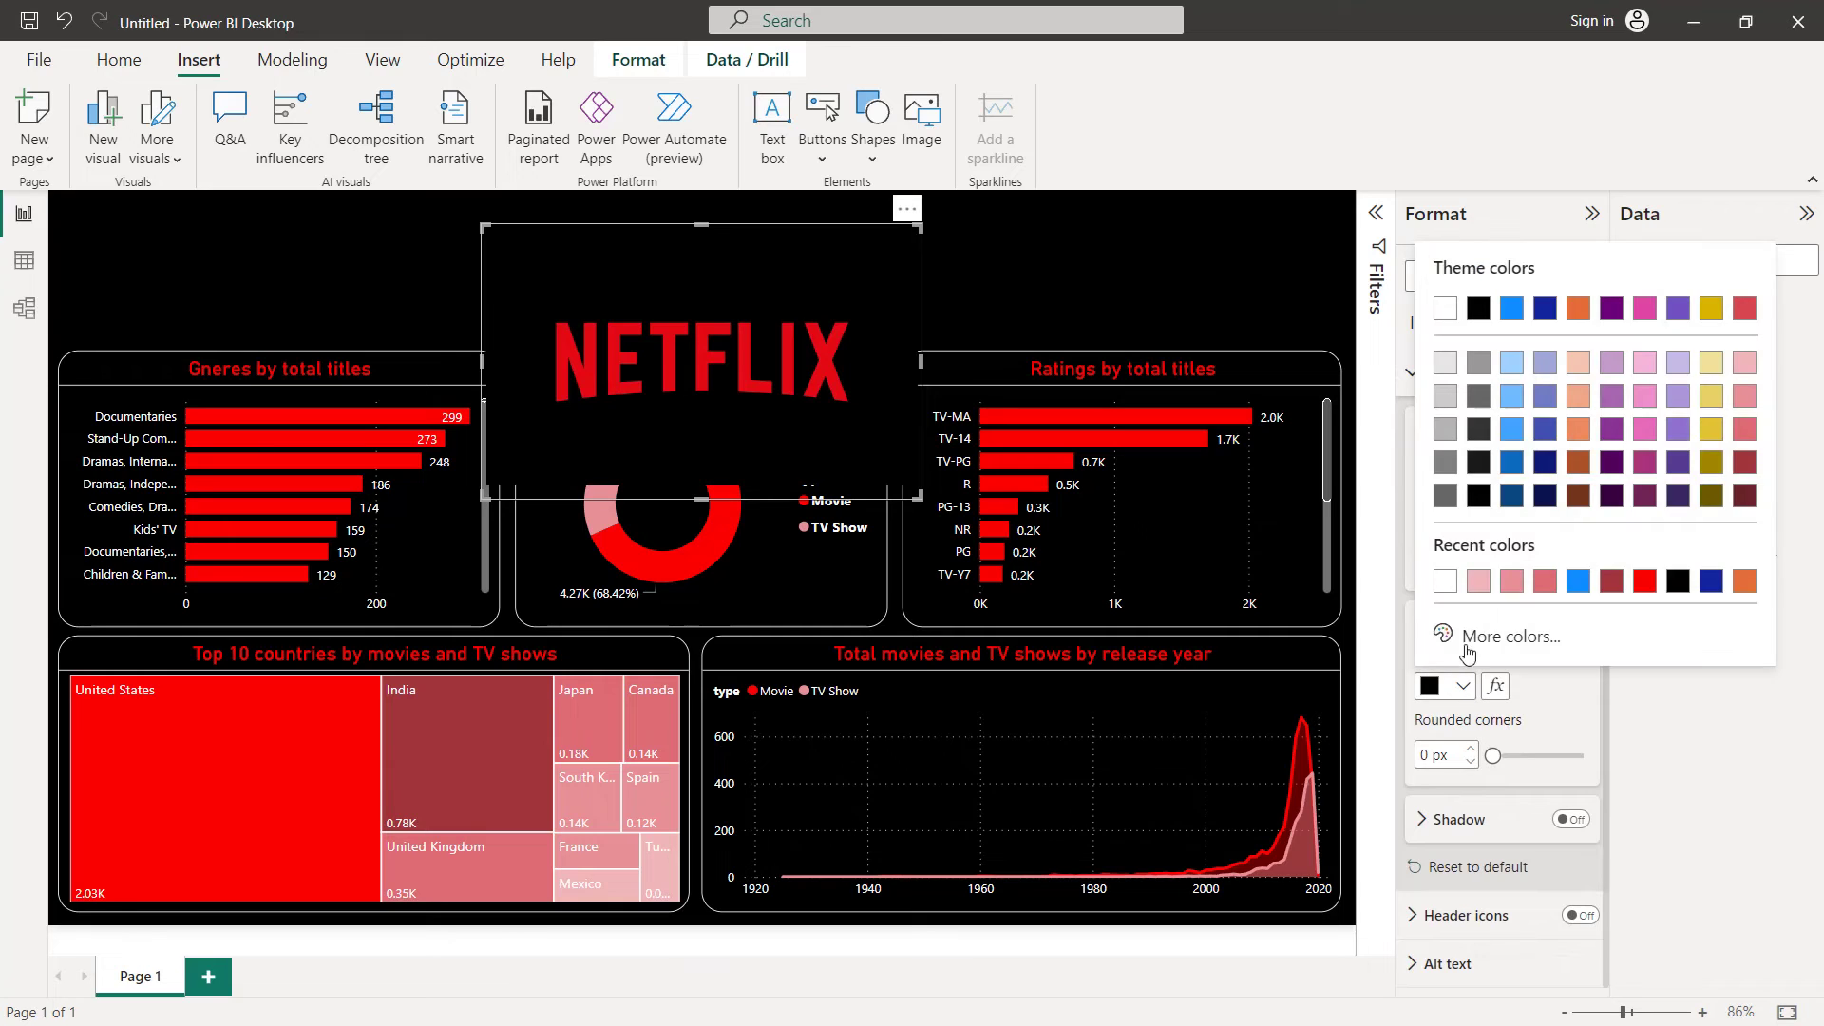
{"action": "left_click", "coordinate": [1448, 597]}
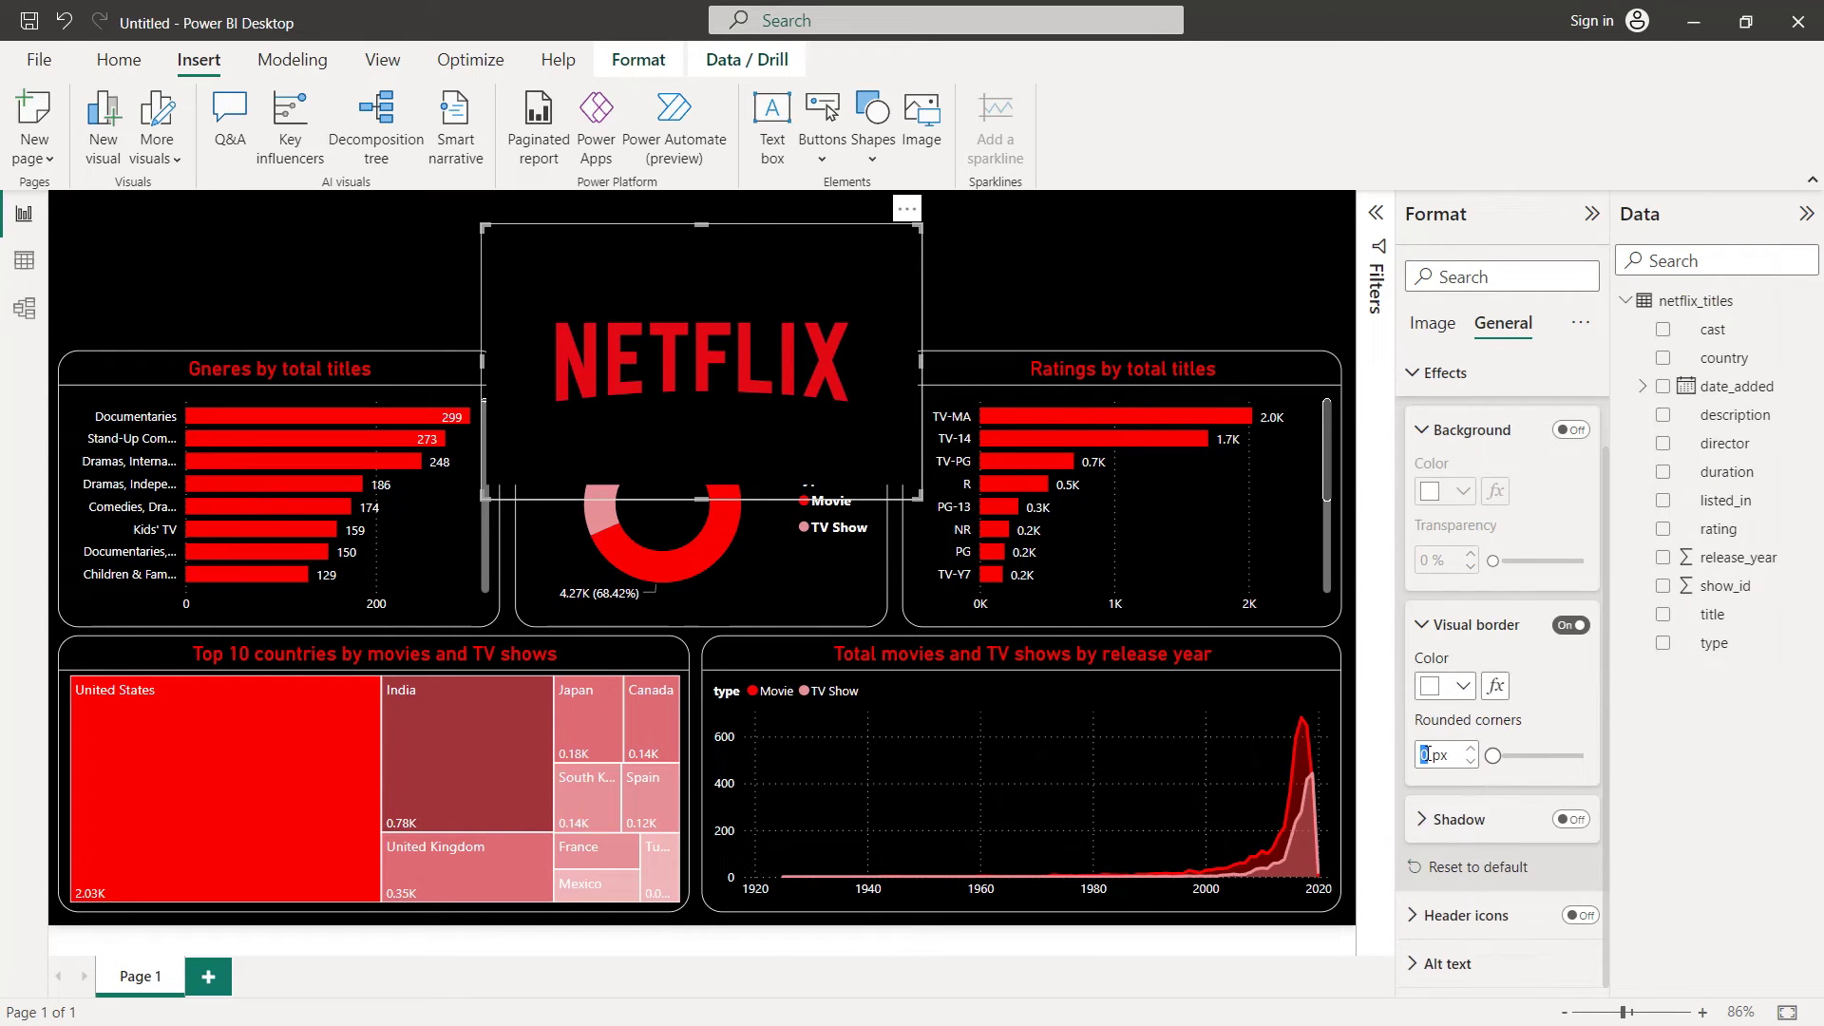
{"action": "type", "text": "20"}
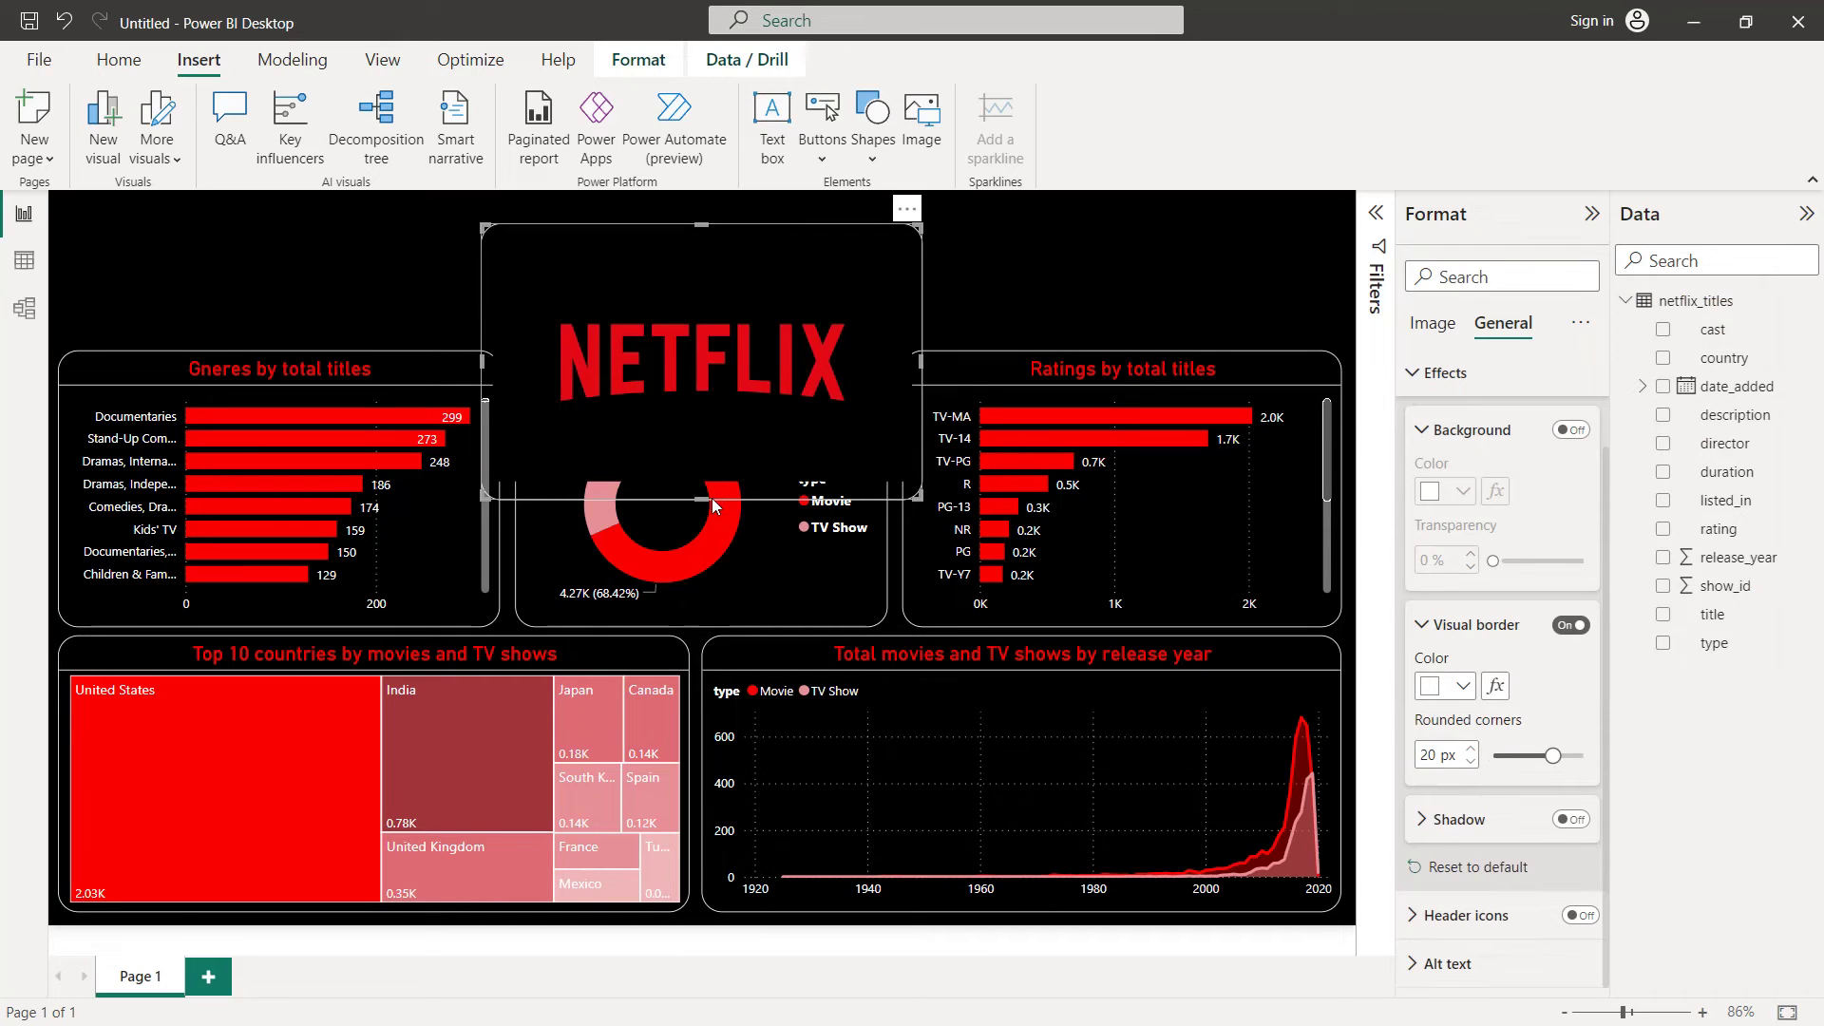
Shrink the Netflix logo to a small box and fit it in the gap above the donut chart
{"action": "left_click_drag", "start_coordinate": [711, 498], "coordinate": [717, 352]}
{"action": "left_click_drag", "start_coordinate": [920, 284], "coordinate": [696, 266]}
{"action": "left_click", "coordinate": [910, 262]}
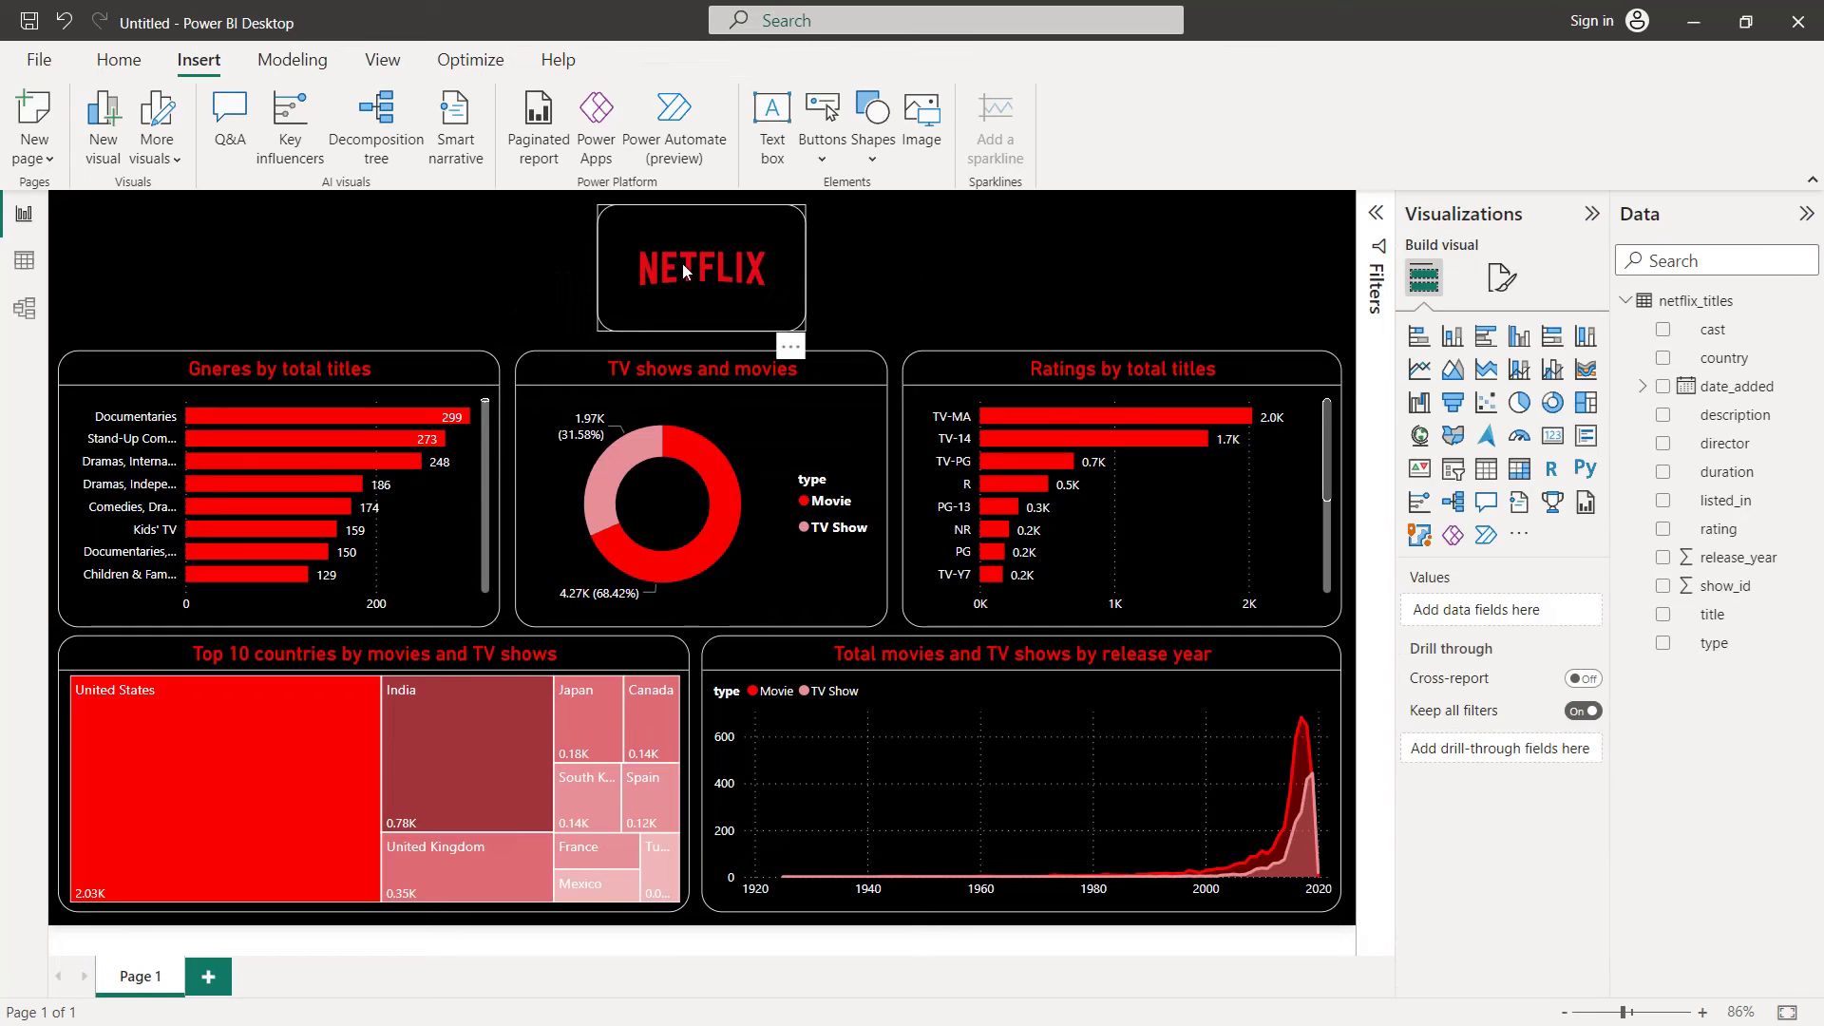
{"action": "left_click", "coordinate": [683, 271]}
{"action": "left_click_drag", "start_coordinate": [706, 335], "coordinate": [708, 343]}
{"action": "left_click", "coordinate": [903, 264]}
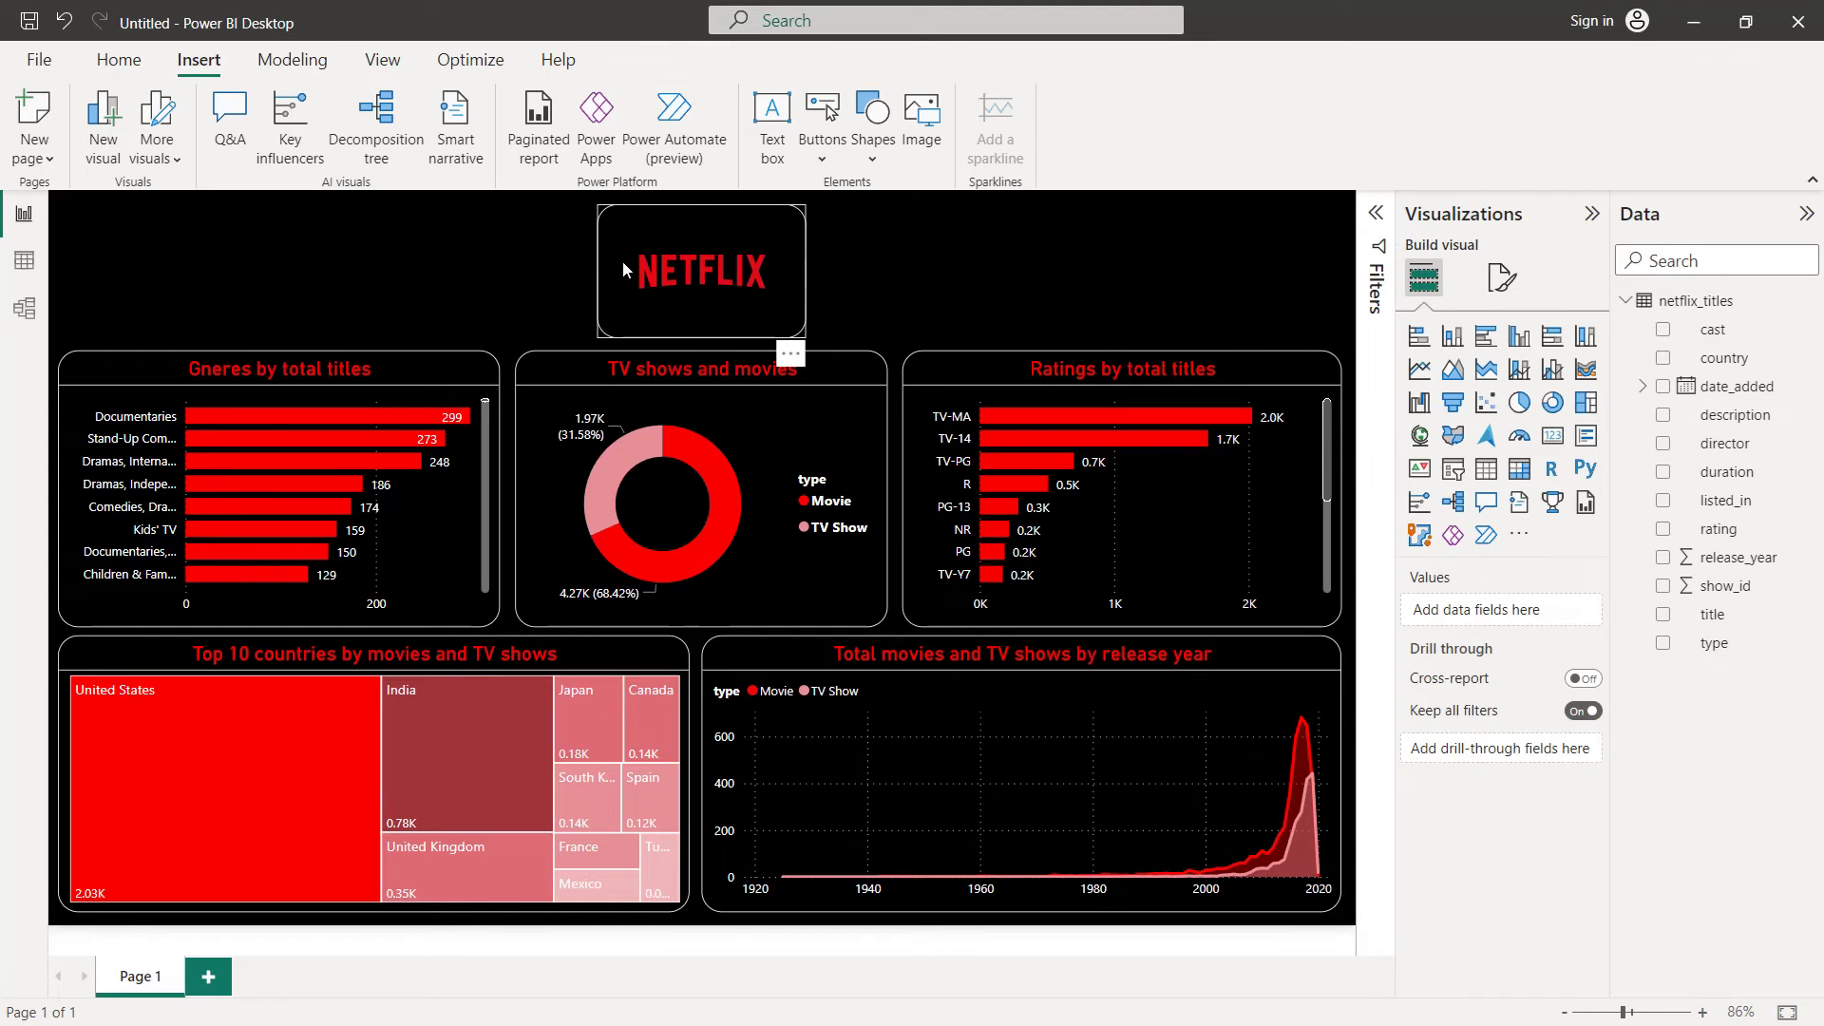
{"action": "left_click", "coordinate": [623, 269]}
{"action": "left_click_drag", "start_coordinate": [598, 271], "coordinate": [620, 271]}
{"action": "left_click", "coordinate": [950, 276]}
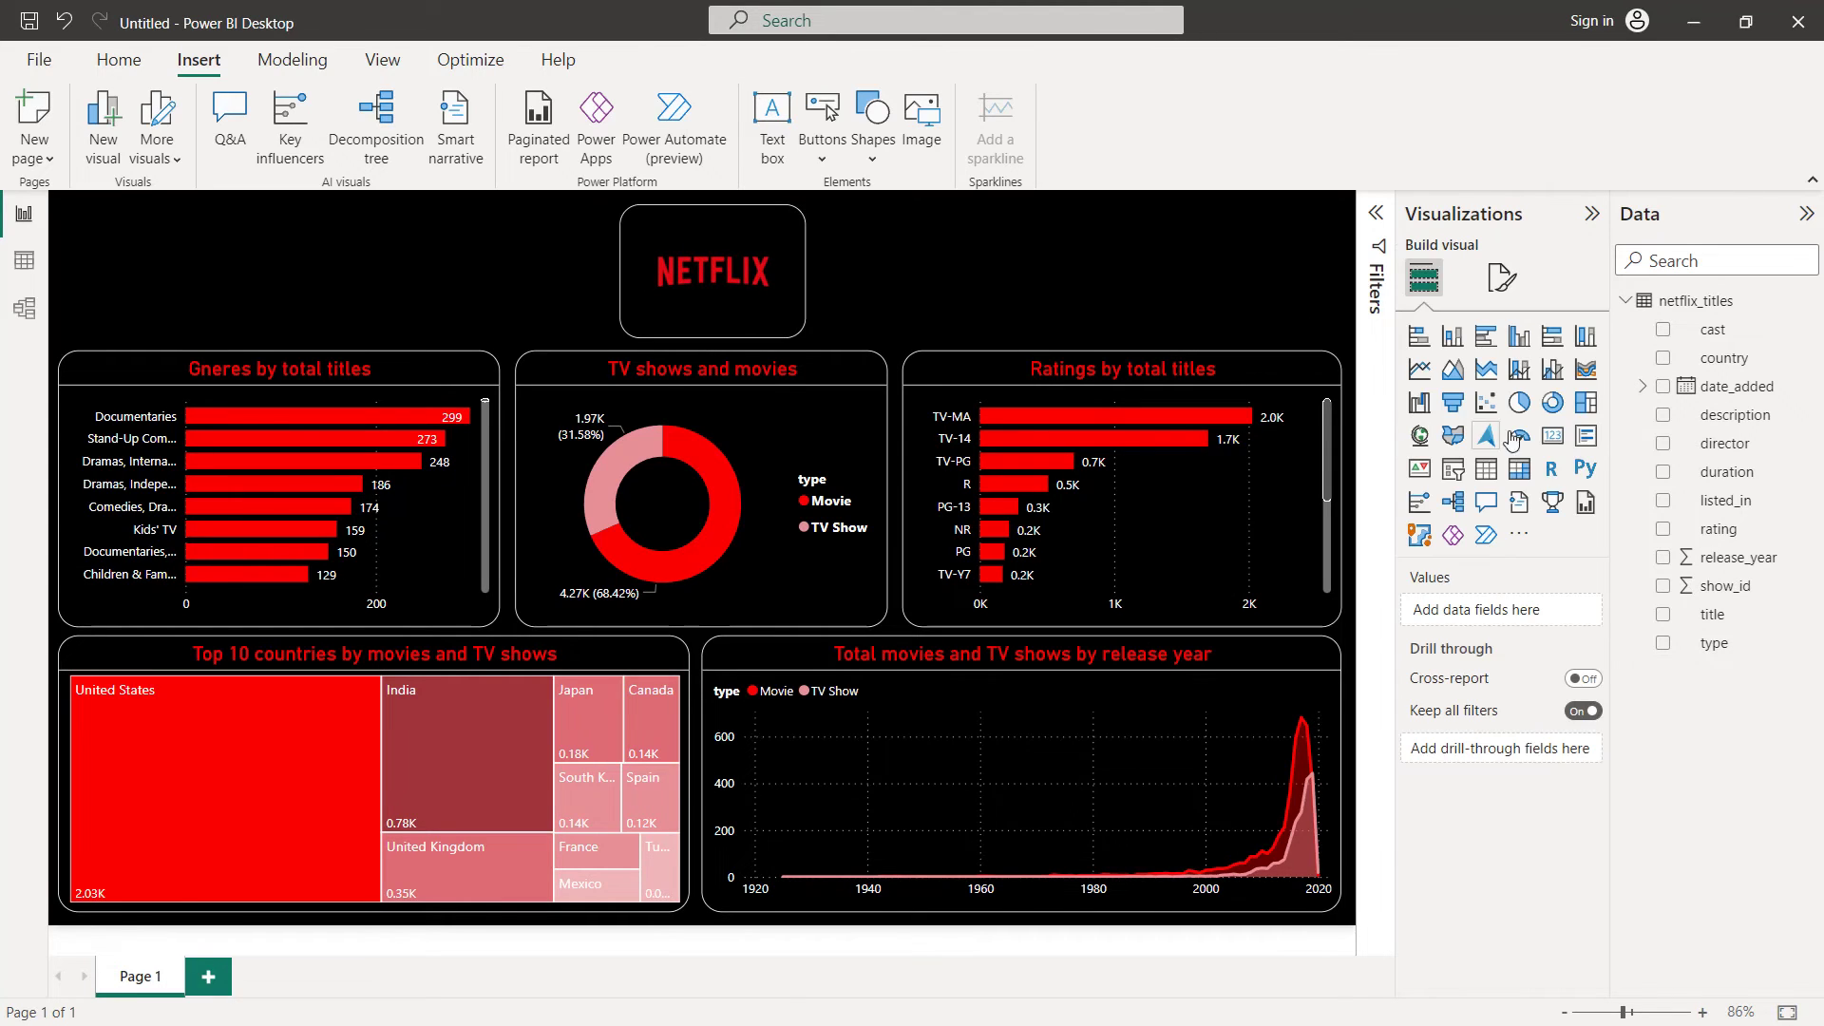
Add a card showing the count of title, and turn off its category label
{"action": "left_click", "coordinate": [1553, 442]}
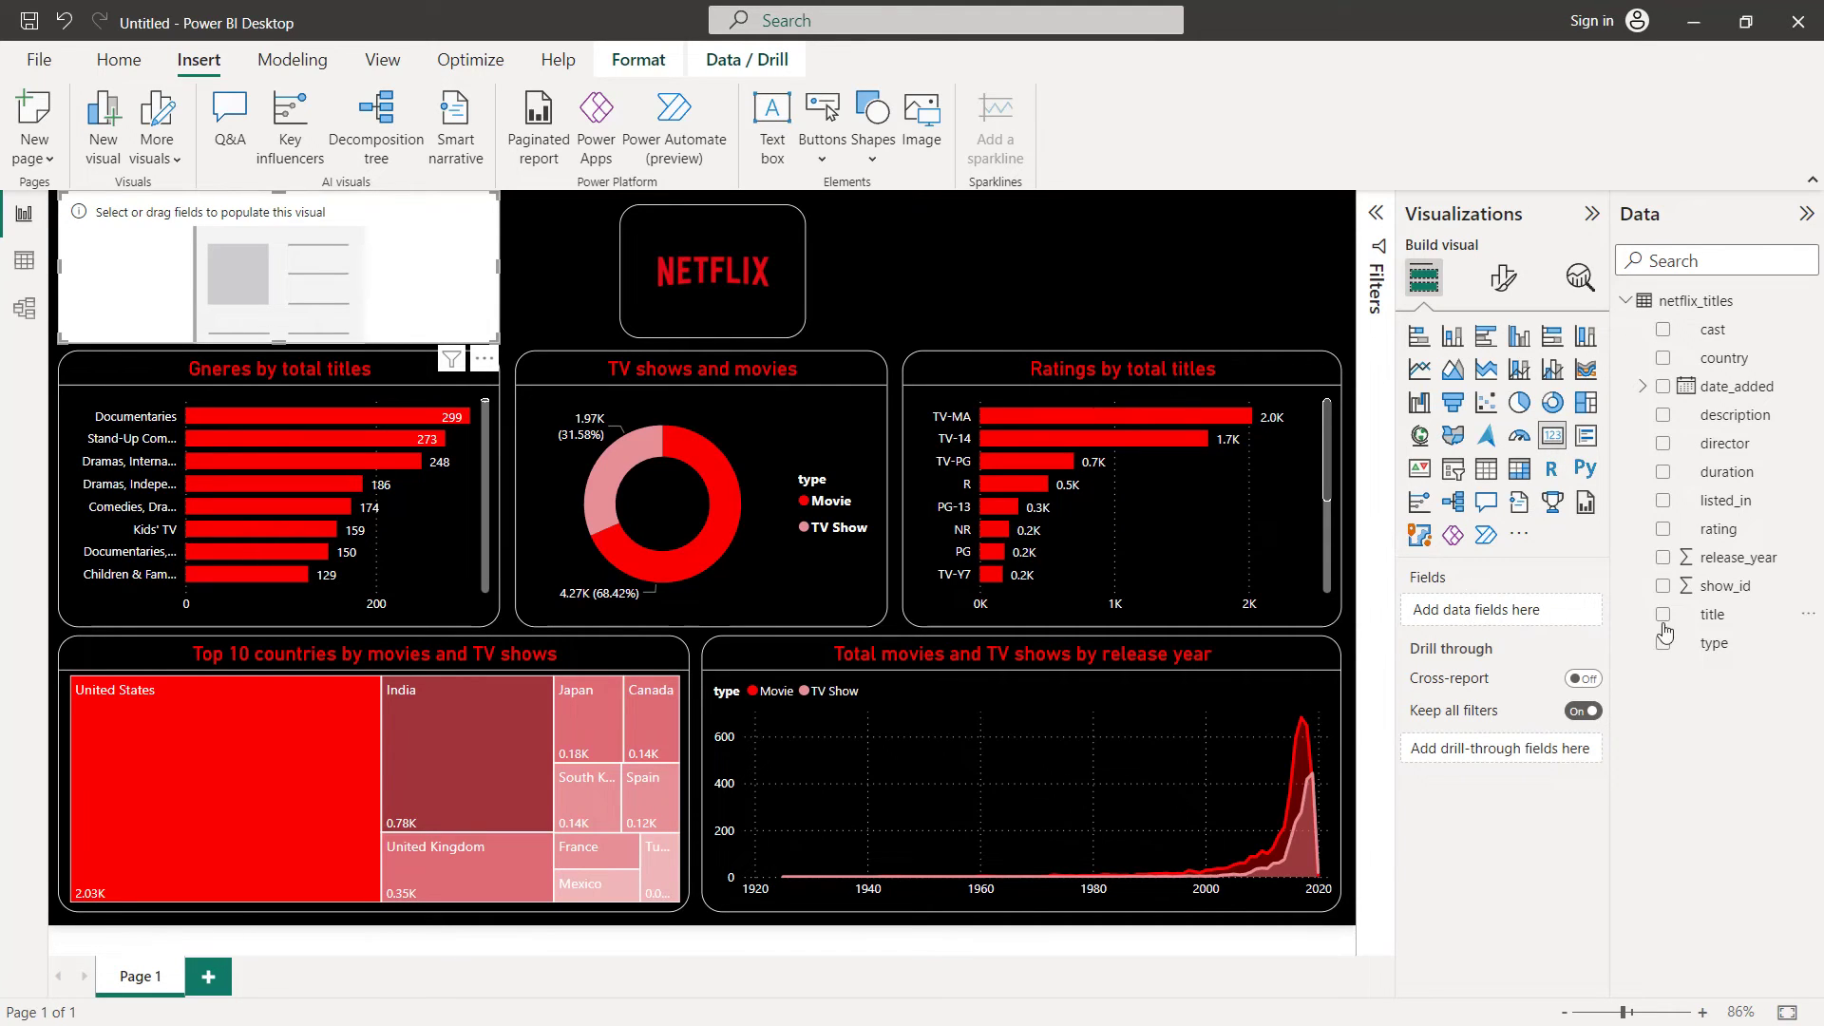
{"action": "left_click_drag", "start_coordinate": [1713, 627], "coordinate": [1531, 623]}
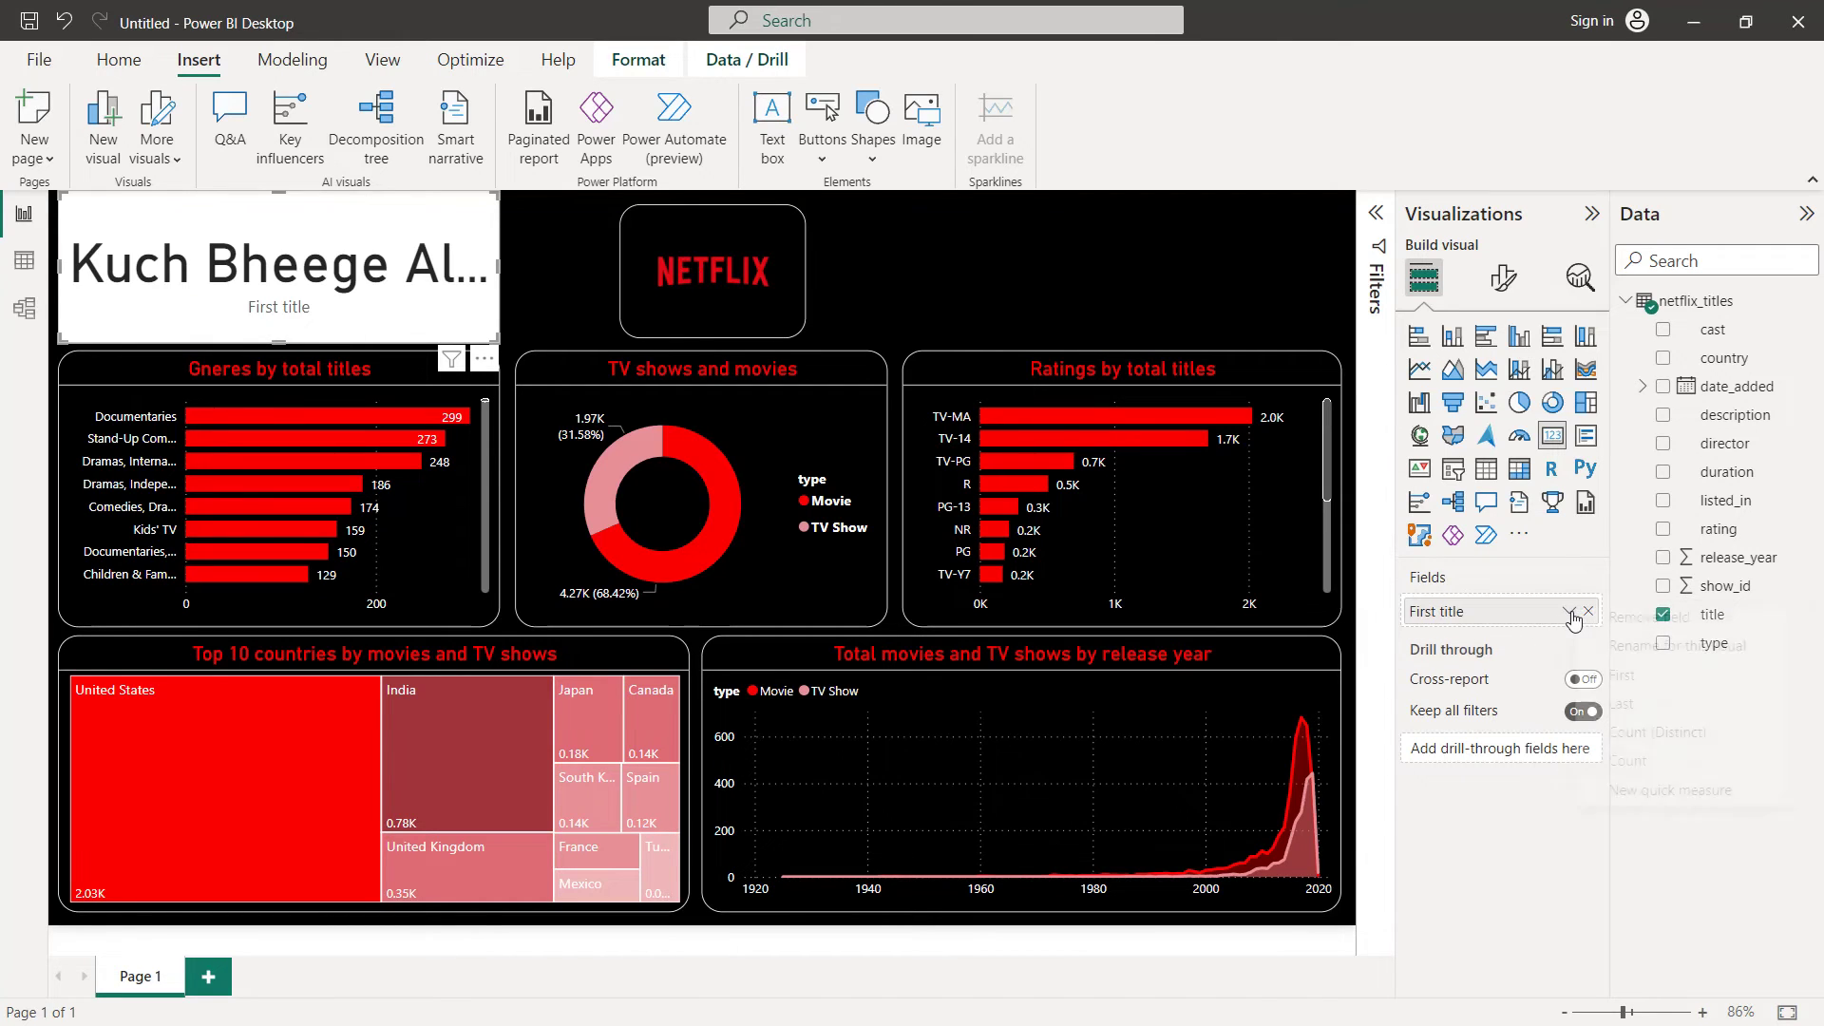
{"action": "left_click", "coordinate": [1568, 611]}
{"action": "left_click", "coordinate": [1634, 732]}
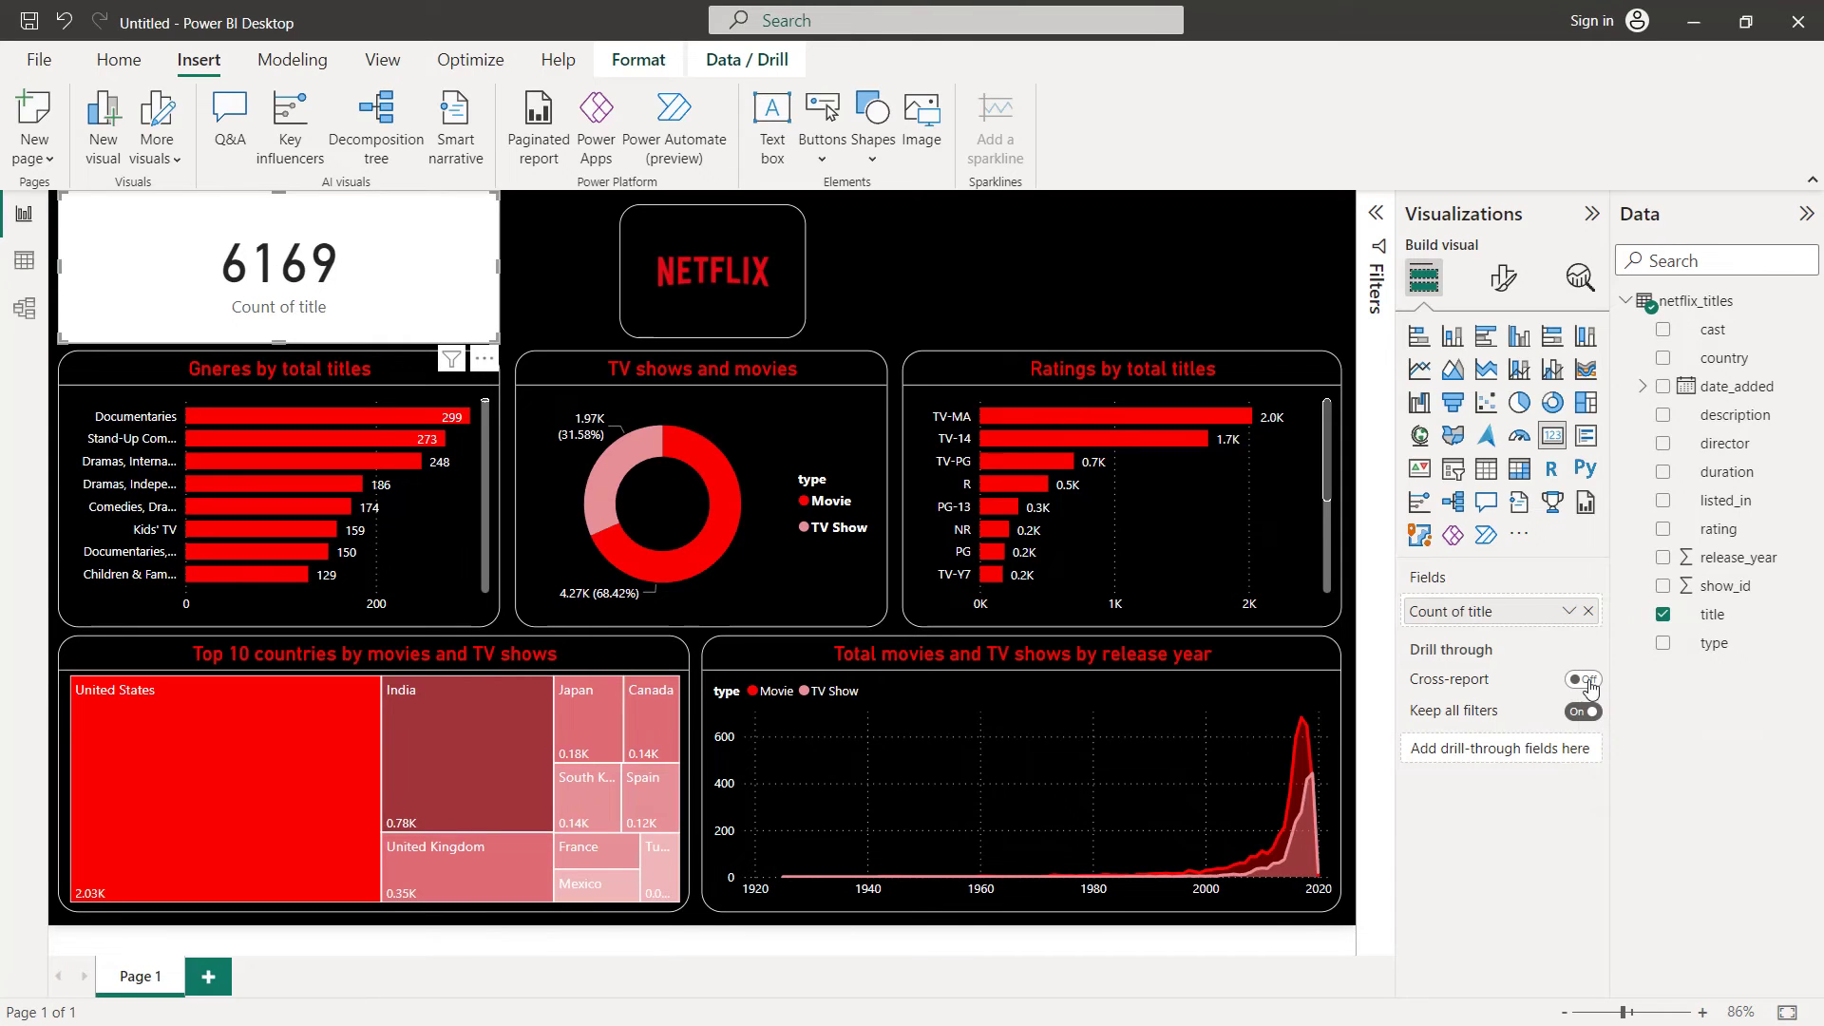
{"action": "left_click", "coordinate": [1500, 278]}
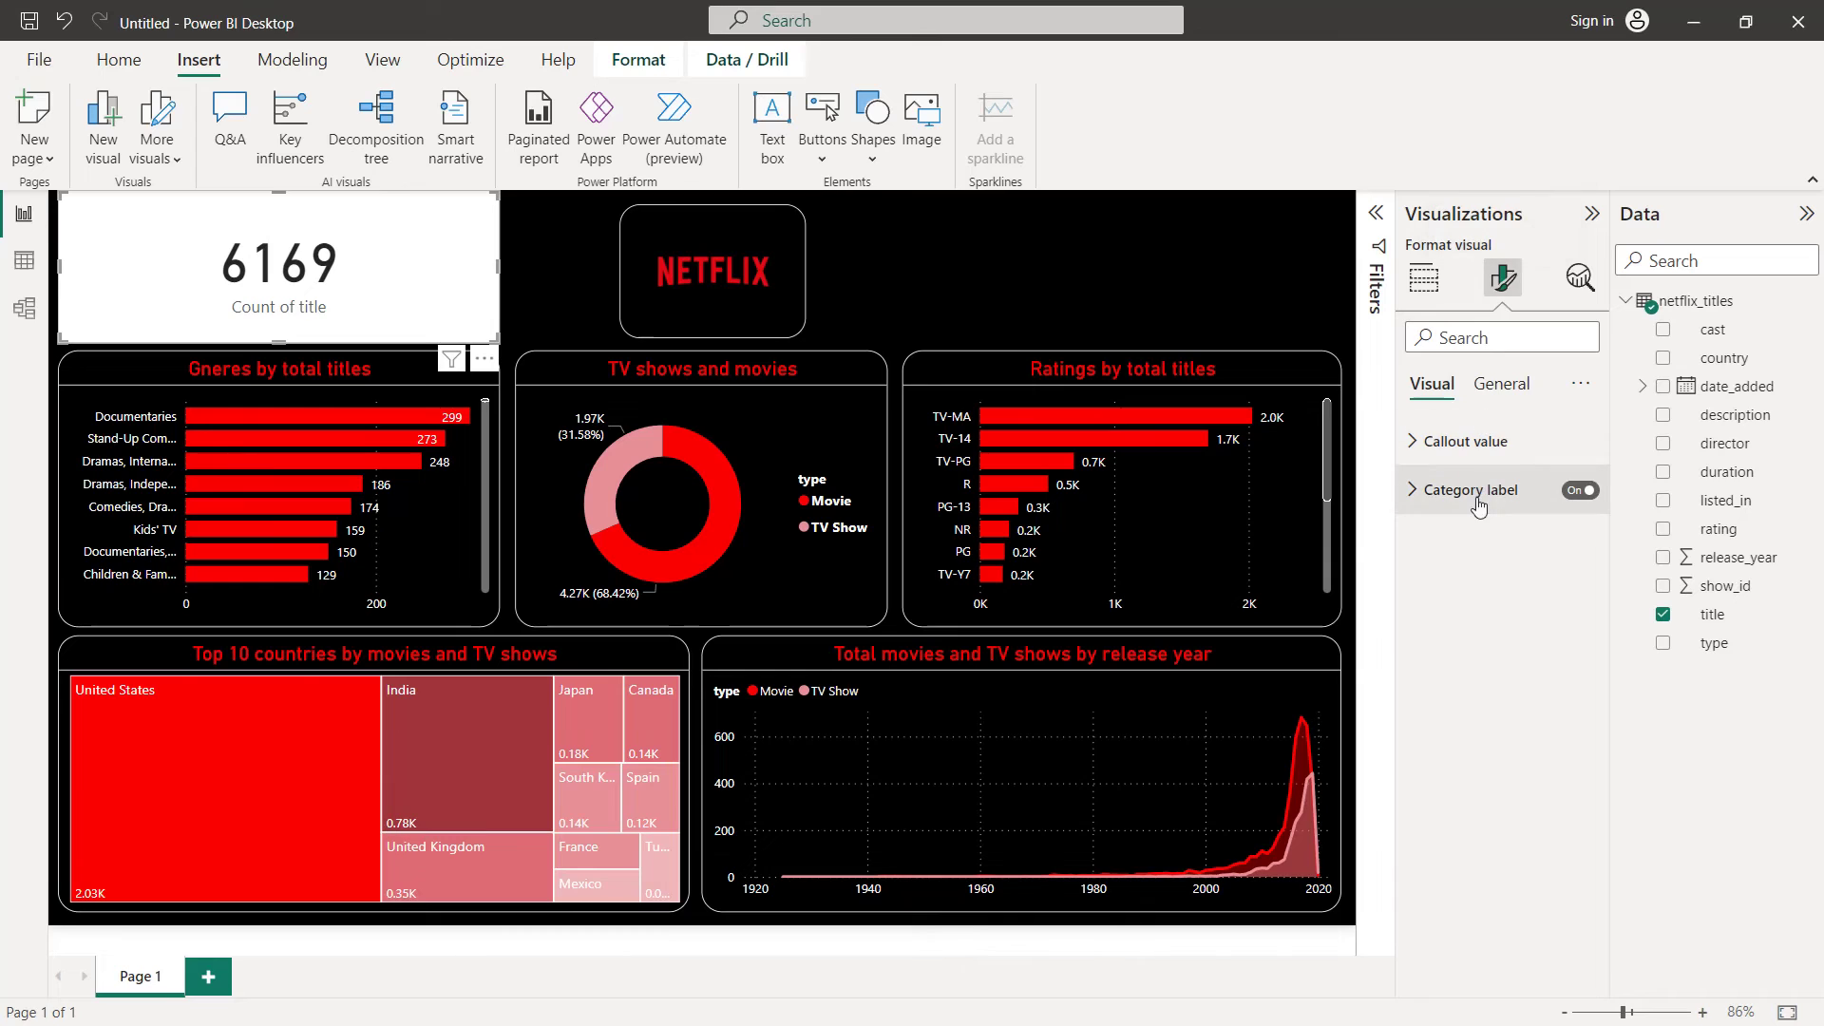
{"action": "left_click", "coordinate": [1579, 491]}
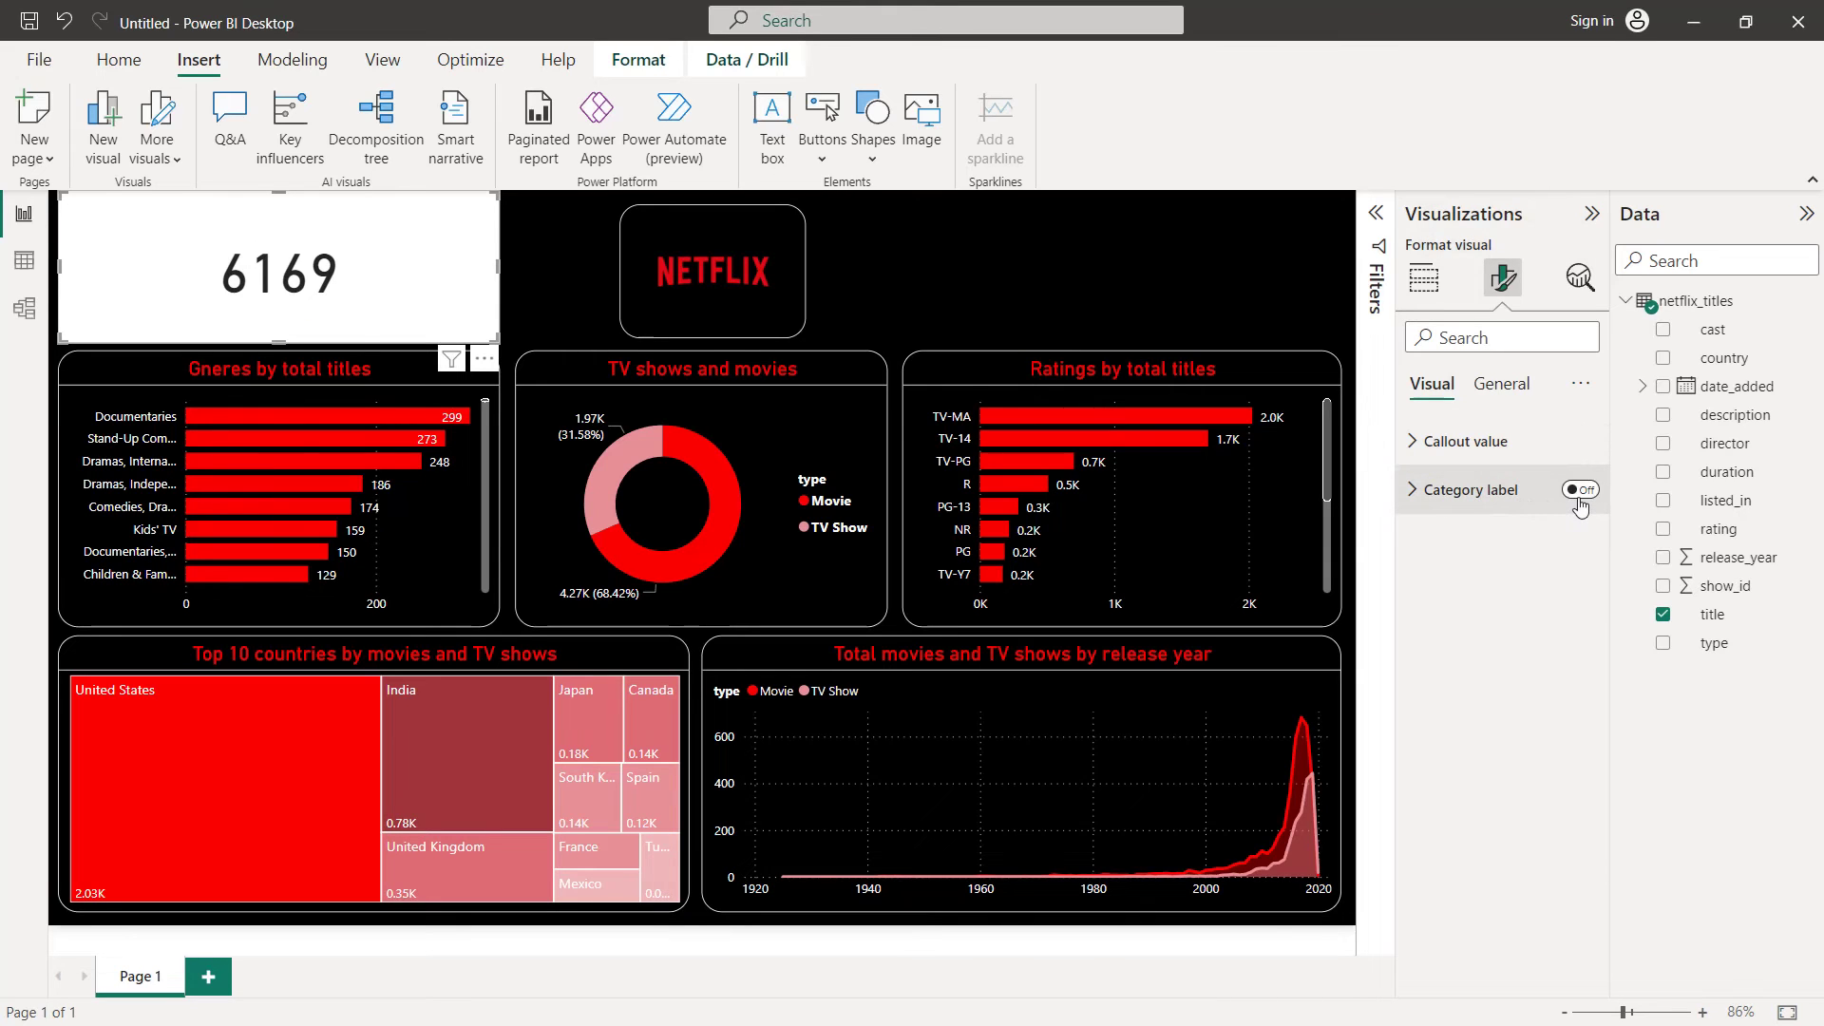
Turn on the card's title with the text Total titles and set its font size to 20
{"action": "left_click", "coordinate": [1502, 385]}
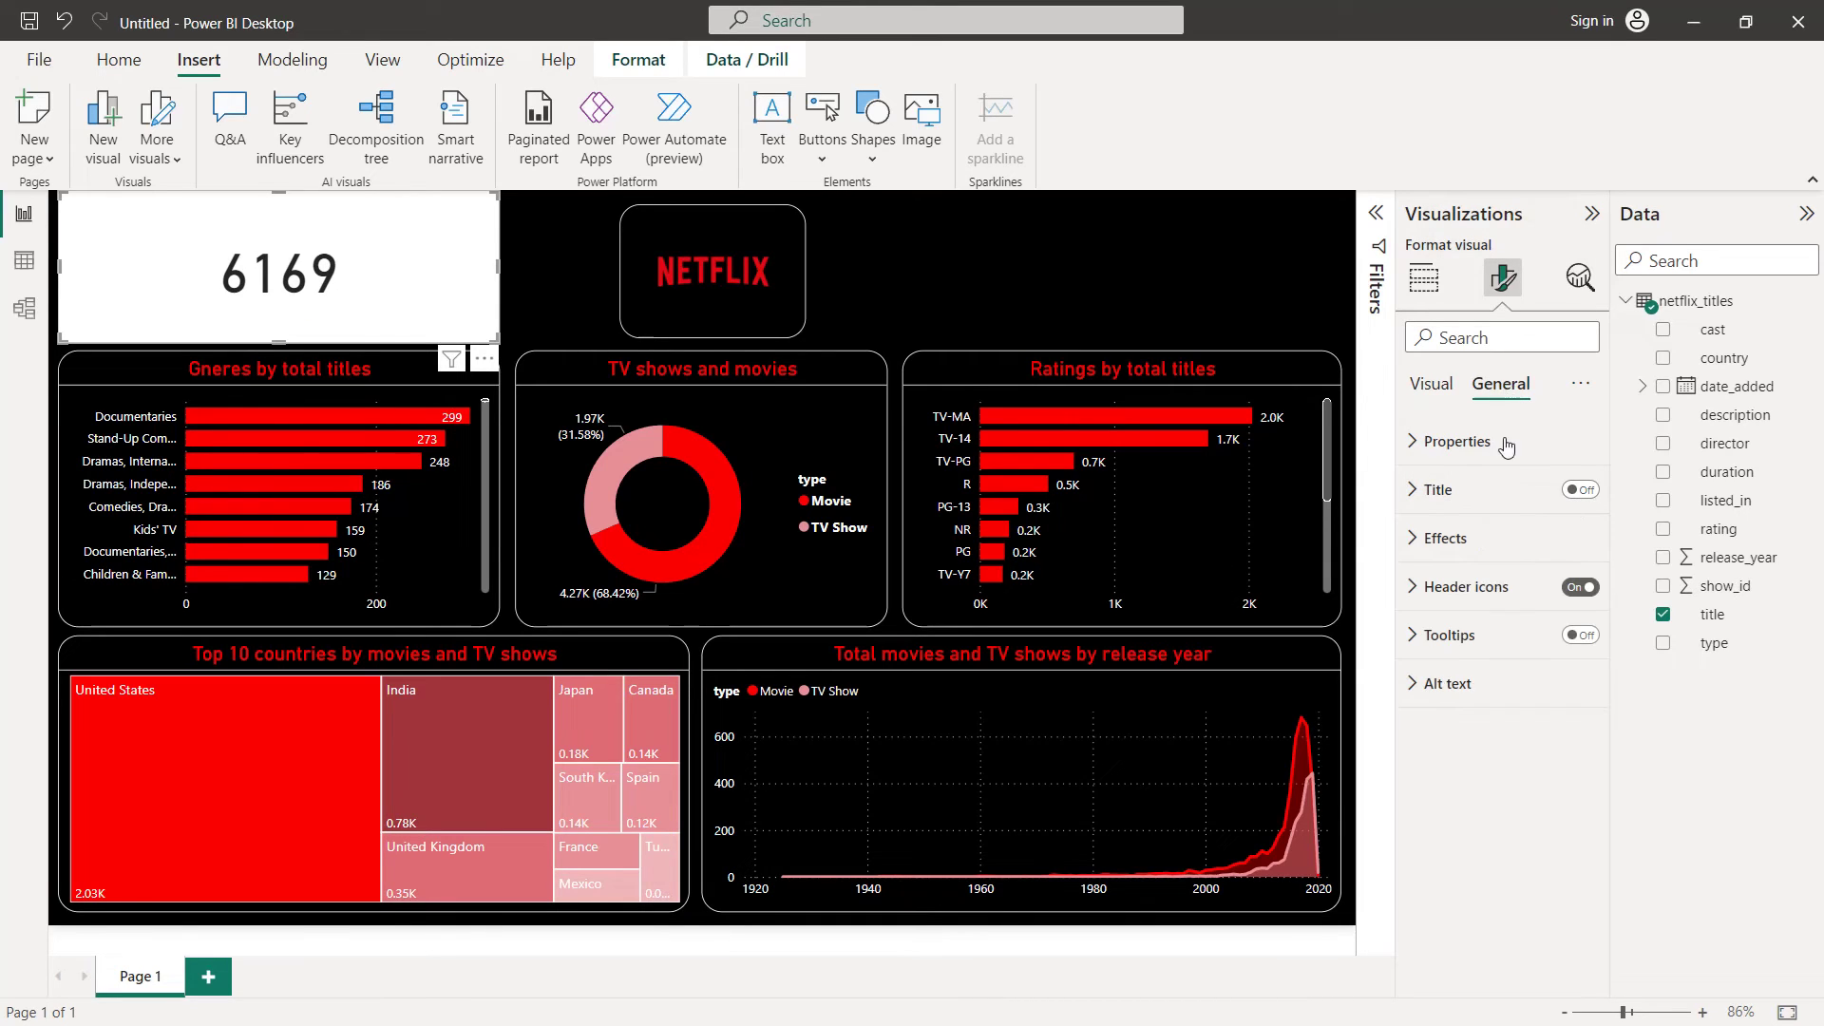
{"action": "left_click", "coordinate": [1450, 502]}
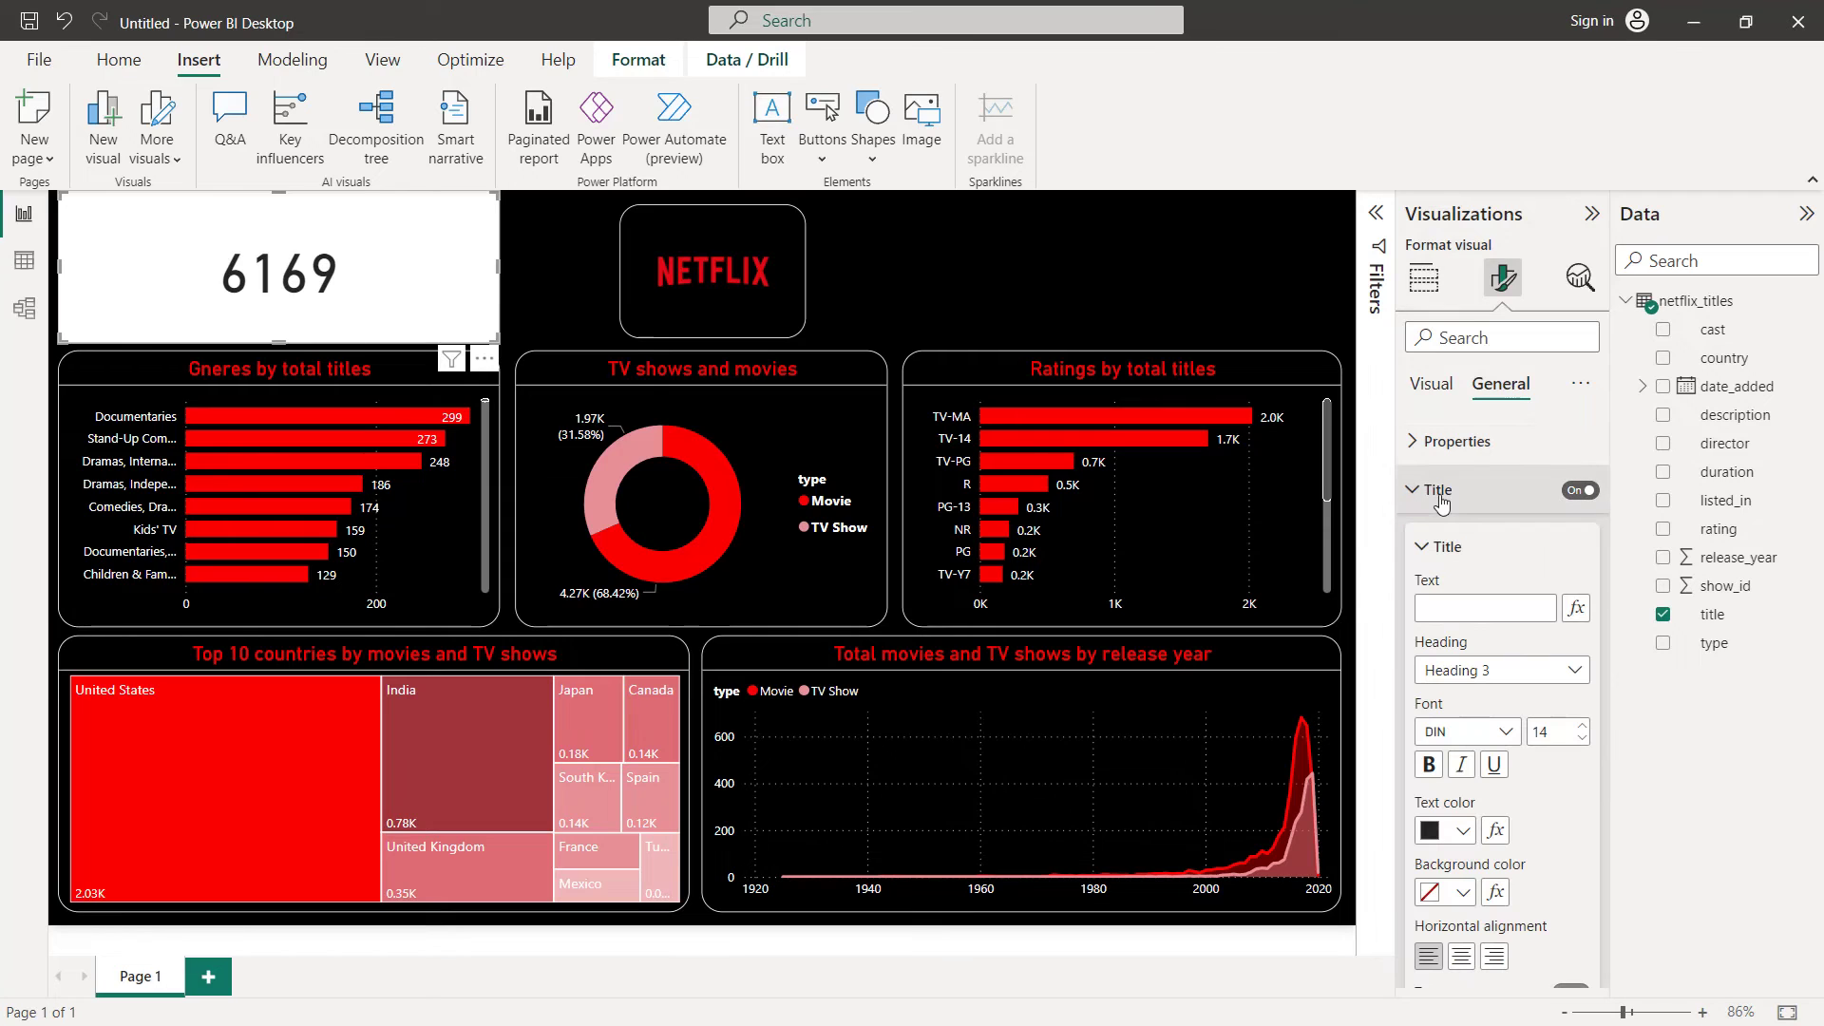
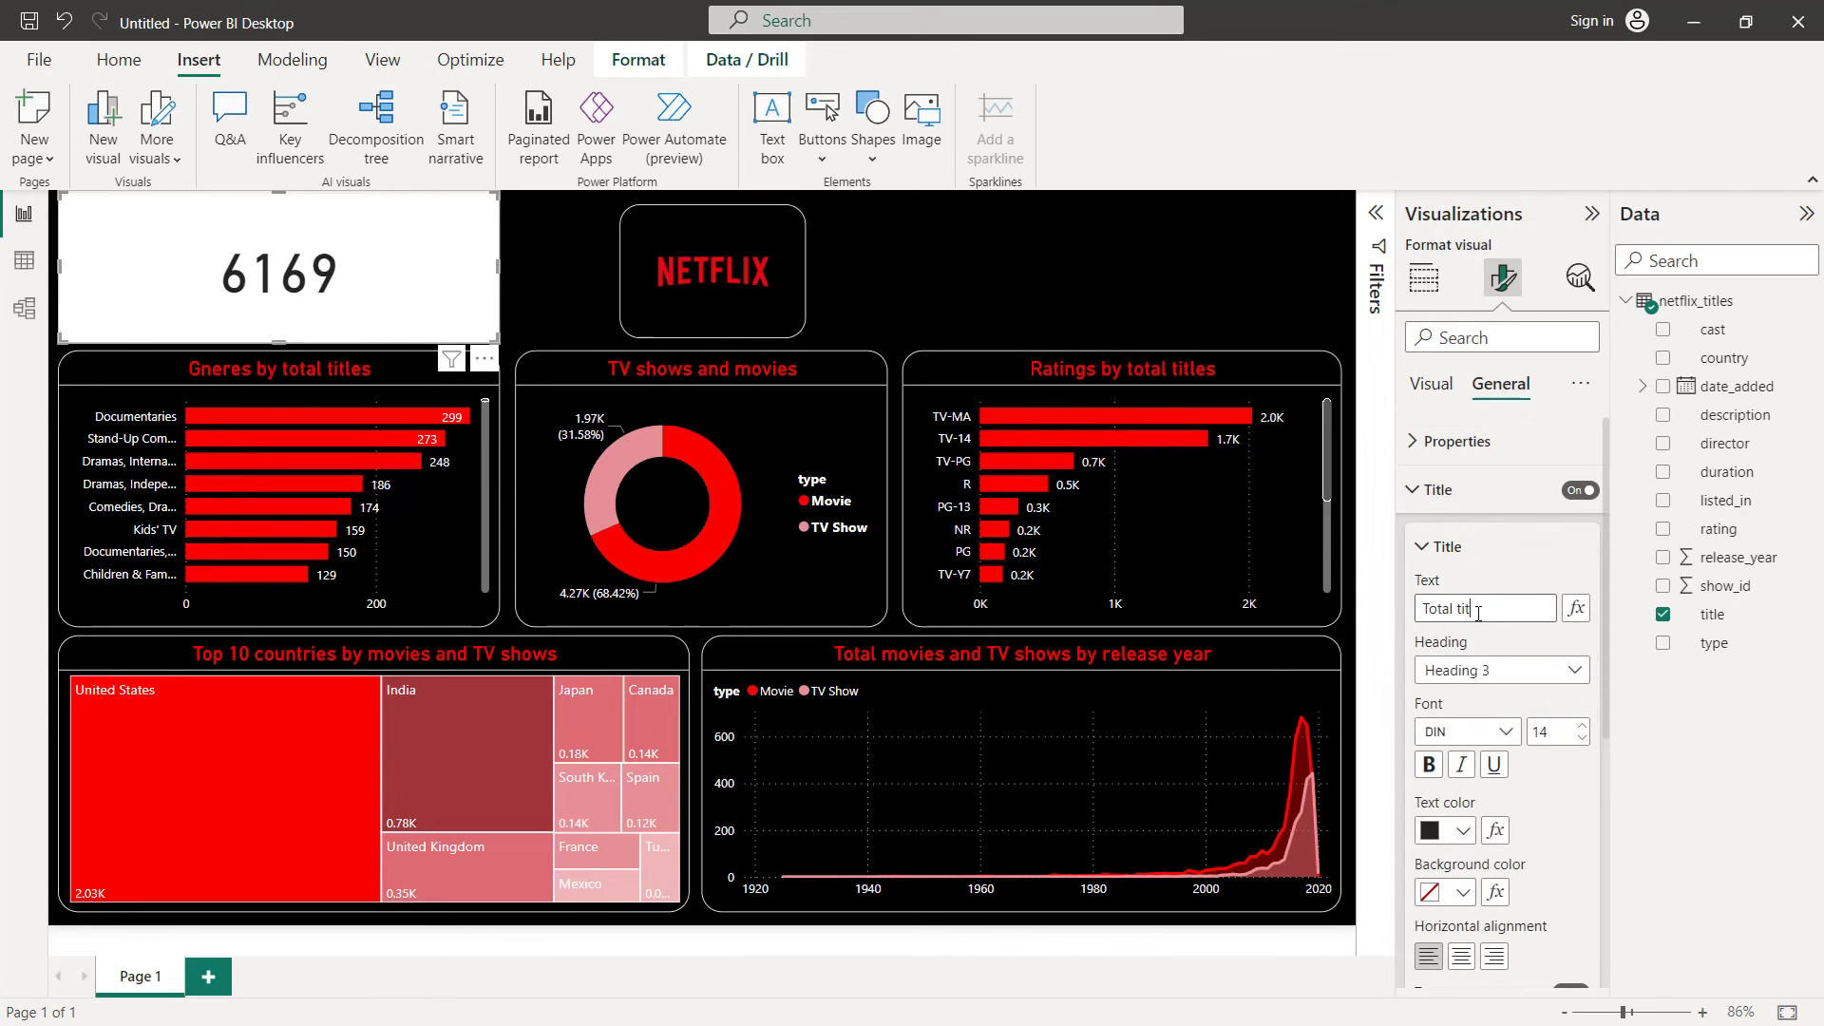
{"action": "left_click", "coordinate": [1583, 725]}
{"action": "left_click", "coordinate": [1583, 724]}
{"action": "left_click", "coordinate": [1582, 725]}
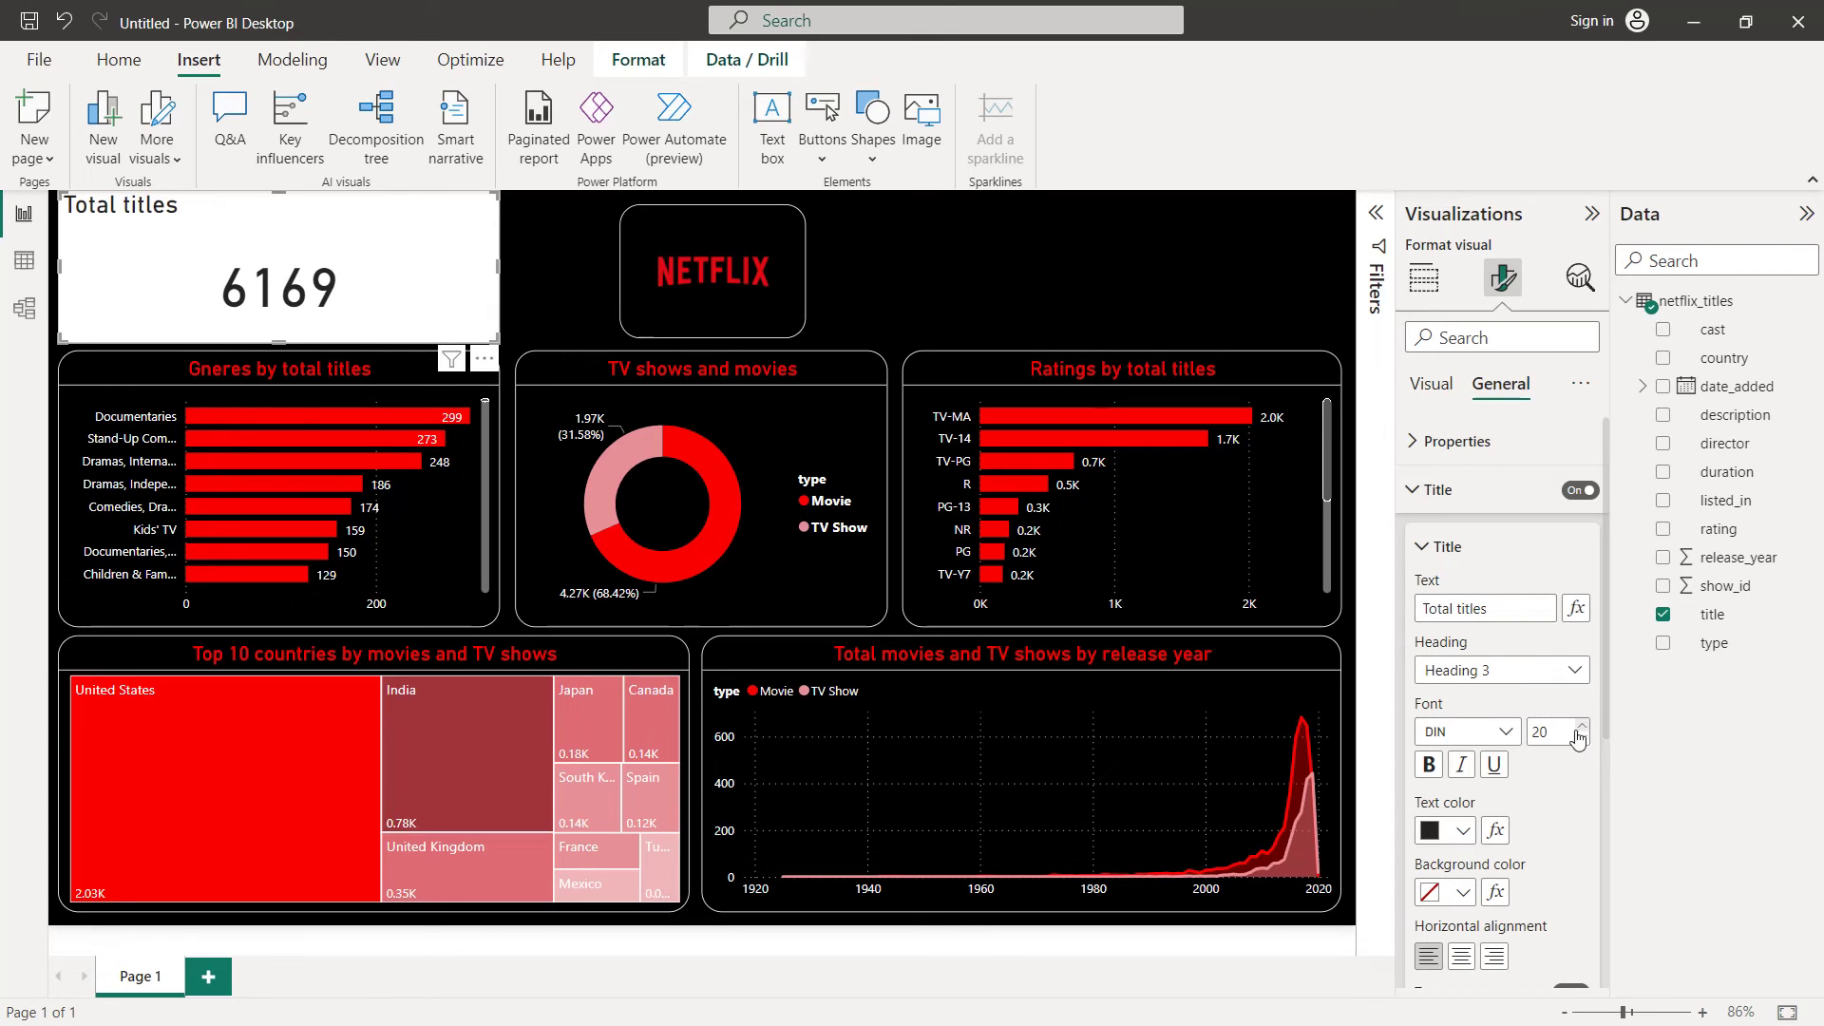
Color the card's title red and center it horizontally
{"action": "left_click", "coordinate": [1462, 831]}
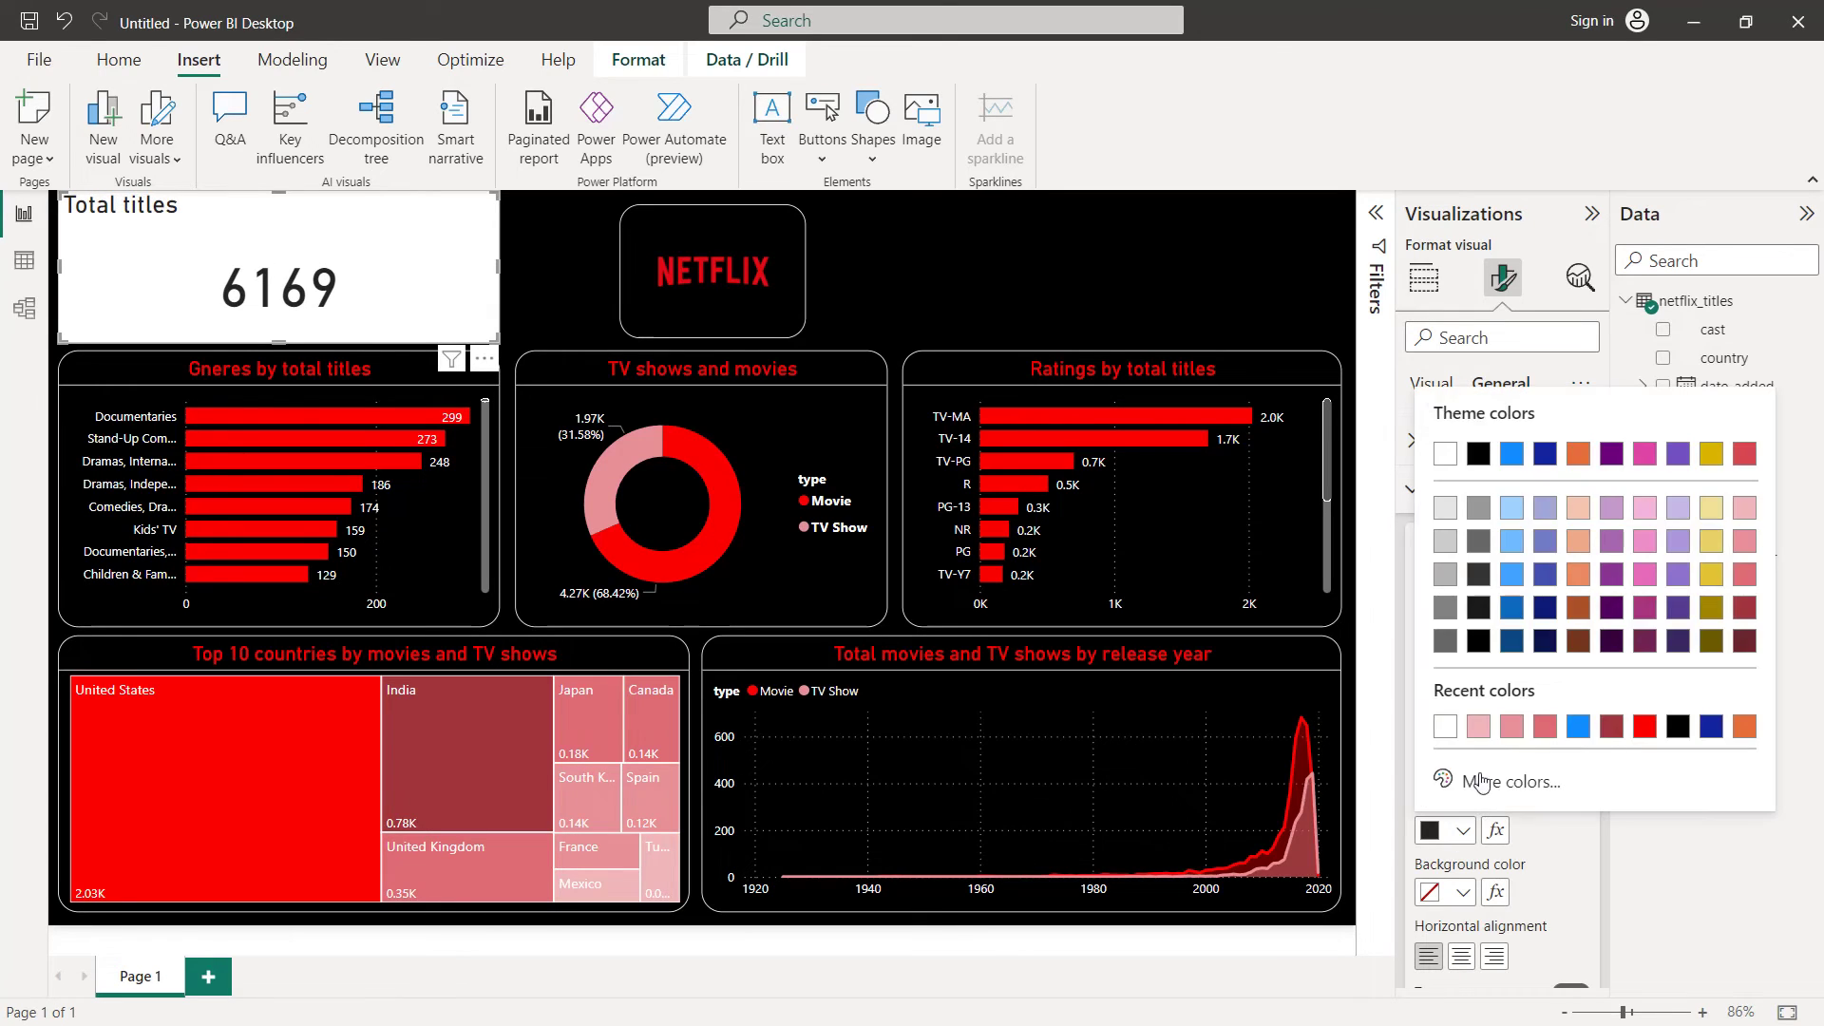
{"action": "left_click", "coordinate": [1644, 727]}
{"action": "scroll", "coordinate": [1501, 759], "scroll_direction": "down", "scroll_amount": 2}
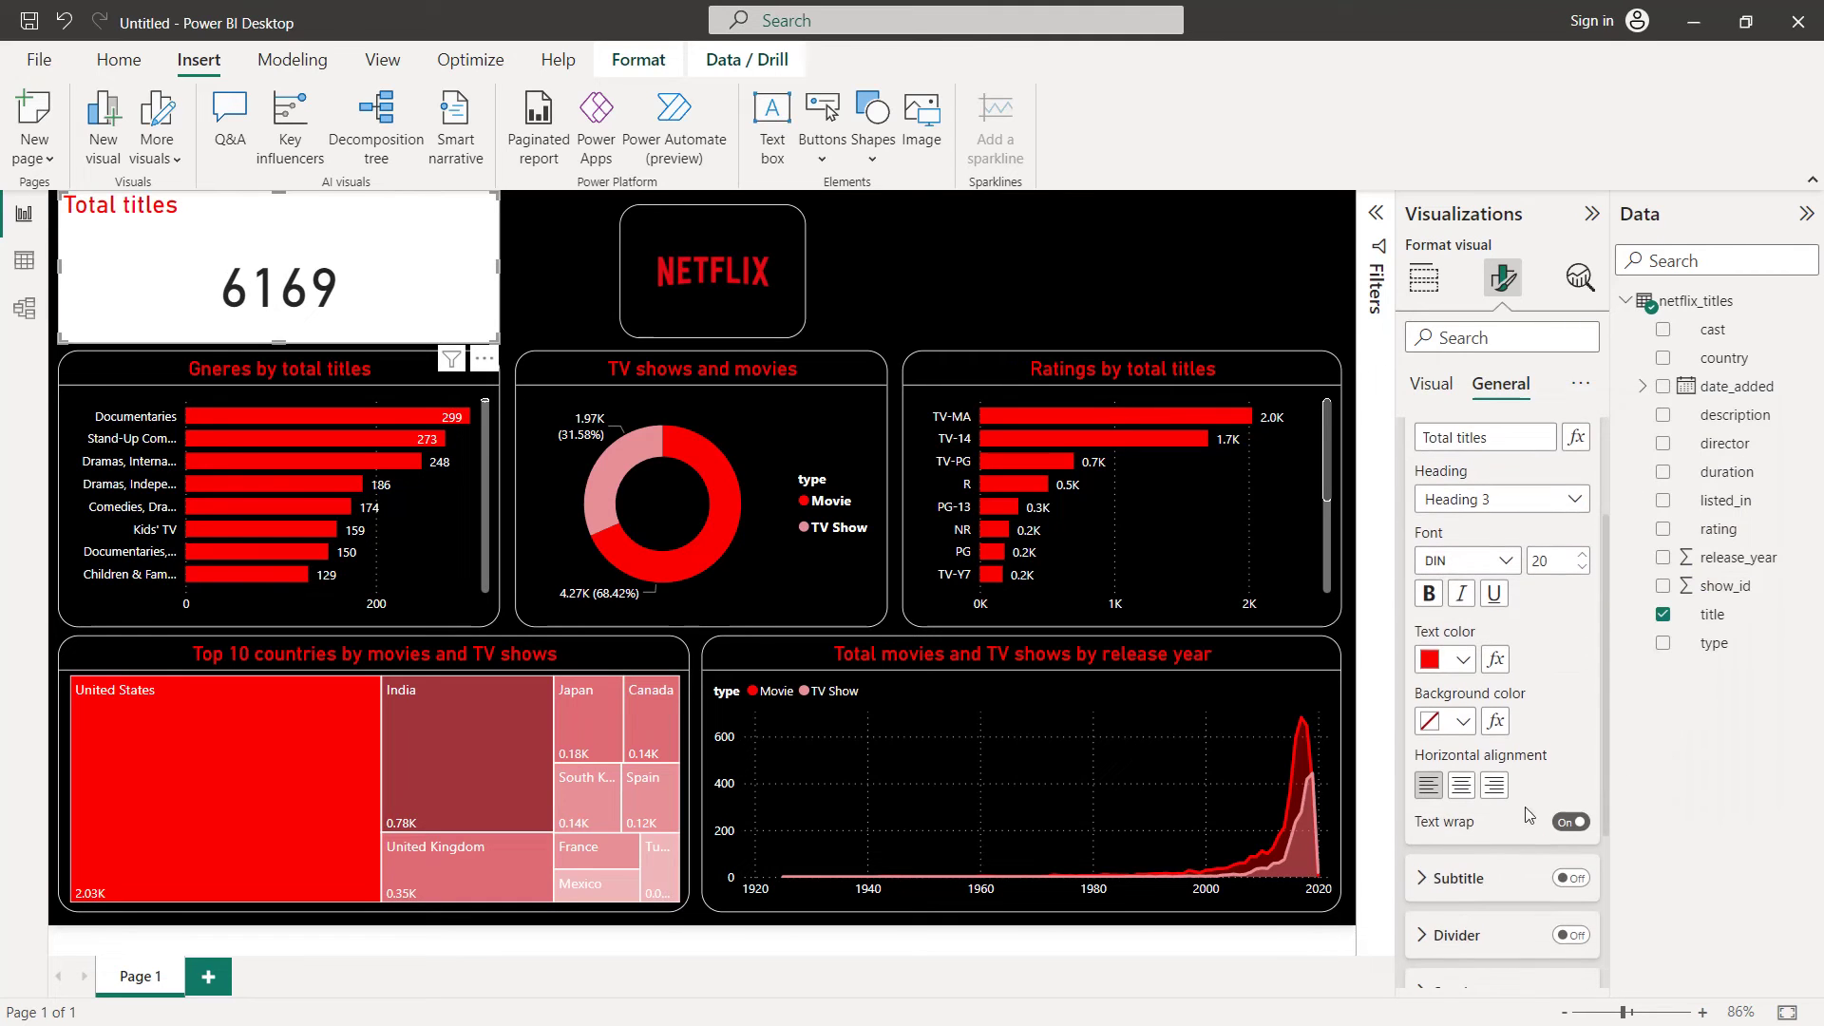
{"action": "left_click", "coordinate": [1461, 784]}
{"action": "scroll", "coordinate": [1504, 788], "scroll_direction": "down", "scroll_amount": 3}
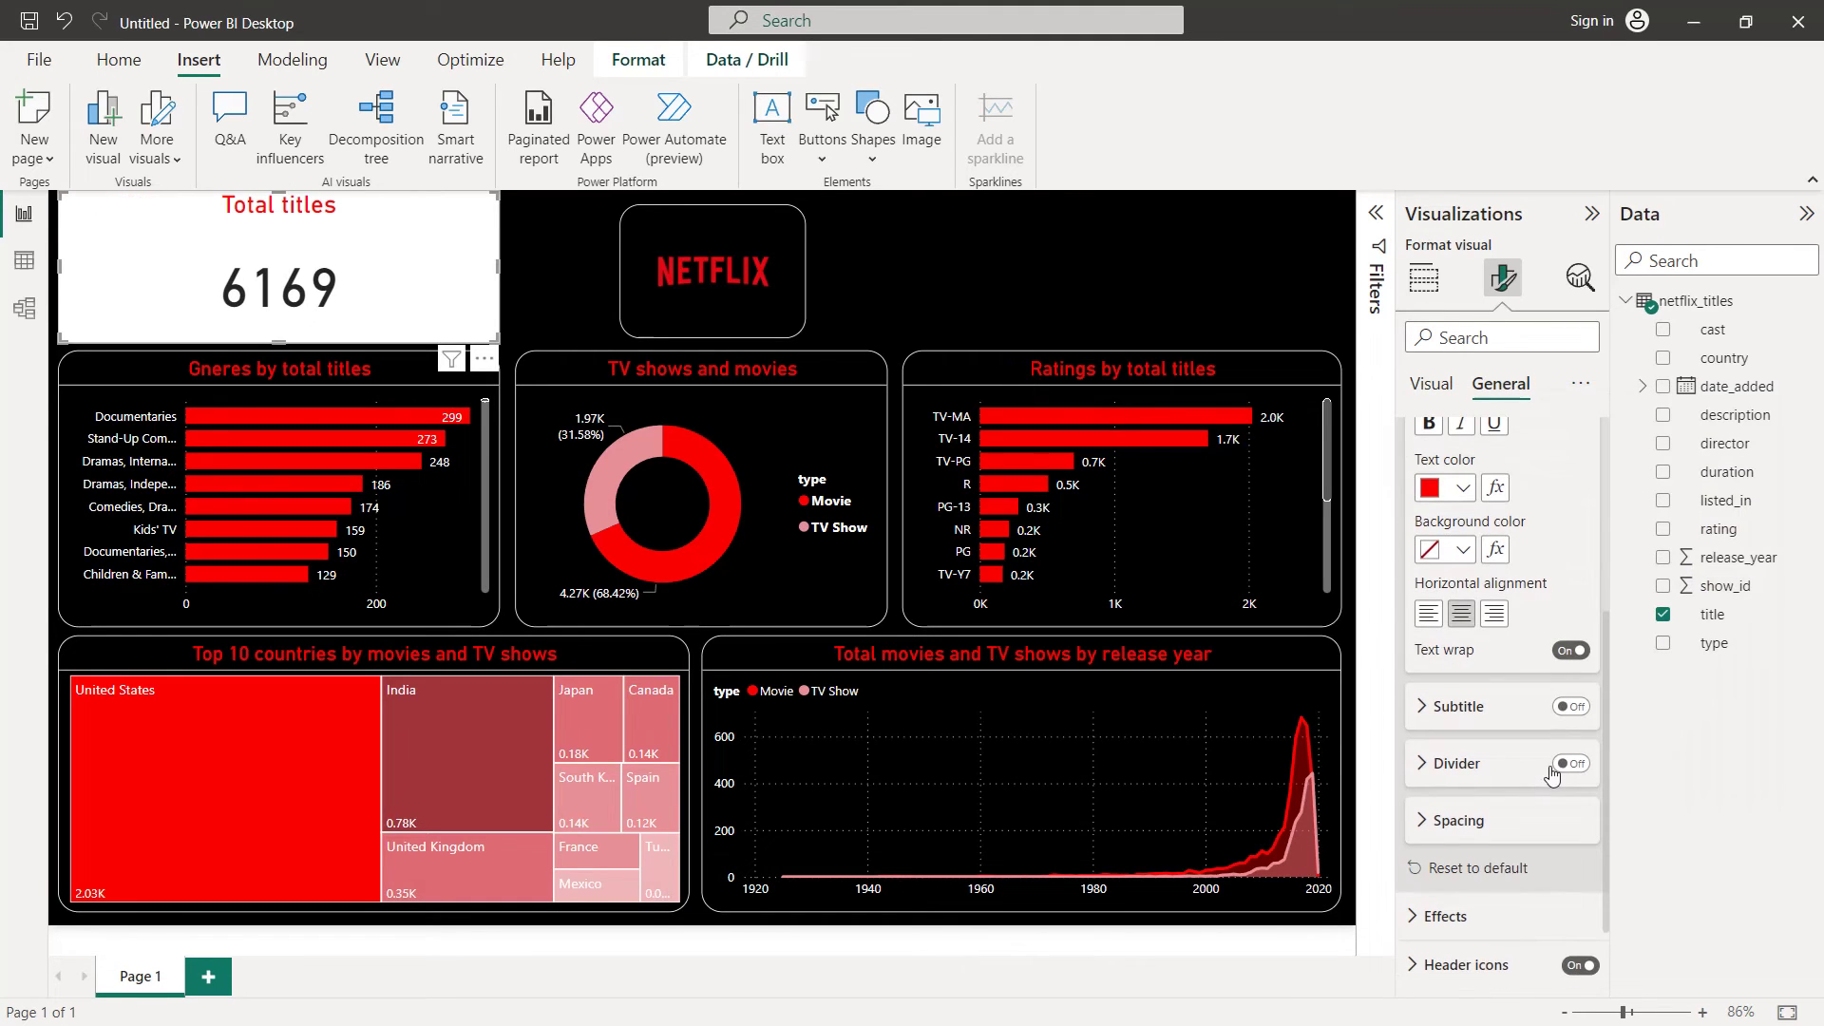
{"action": "scroll", "coordinate": [1551, 774], "scroll_direction": "up", "scroll_amount": 5}
{"action": "left_click", "coordinate": [1440, 492]}
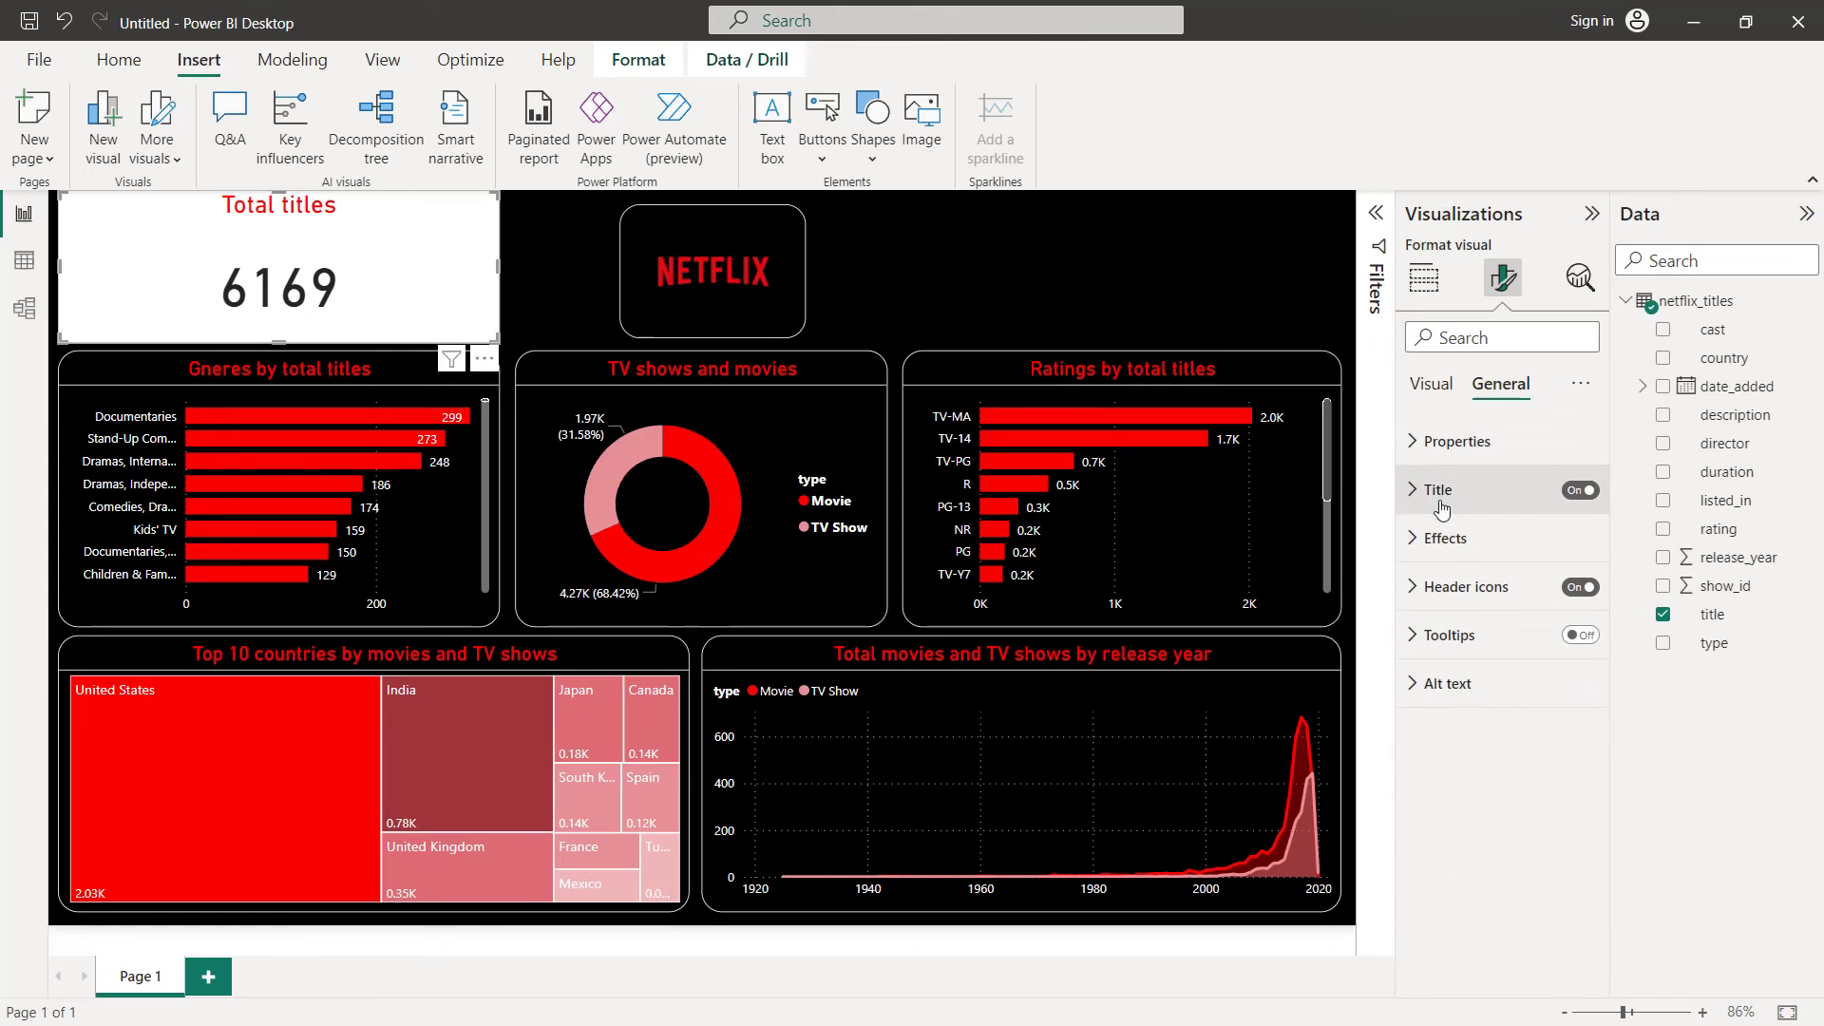
Set the Total titles card's background color to black
{"action": "left_click", "coordinate": [1444, 538]}
{"action": "left_click", "coordinate": [1444, 656]}
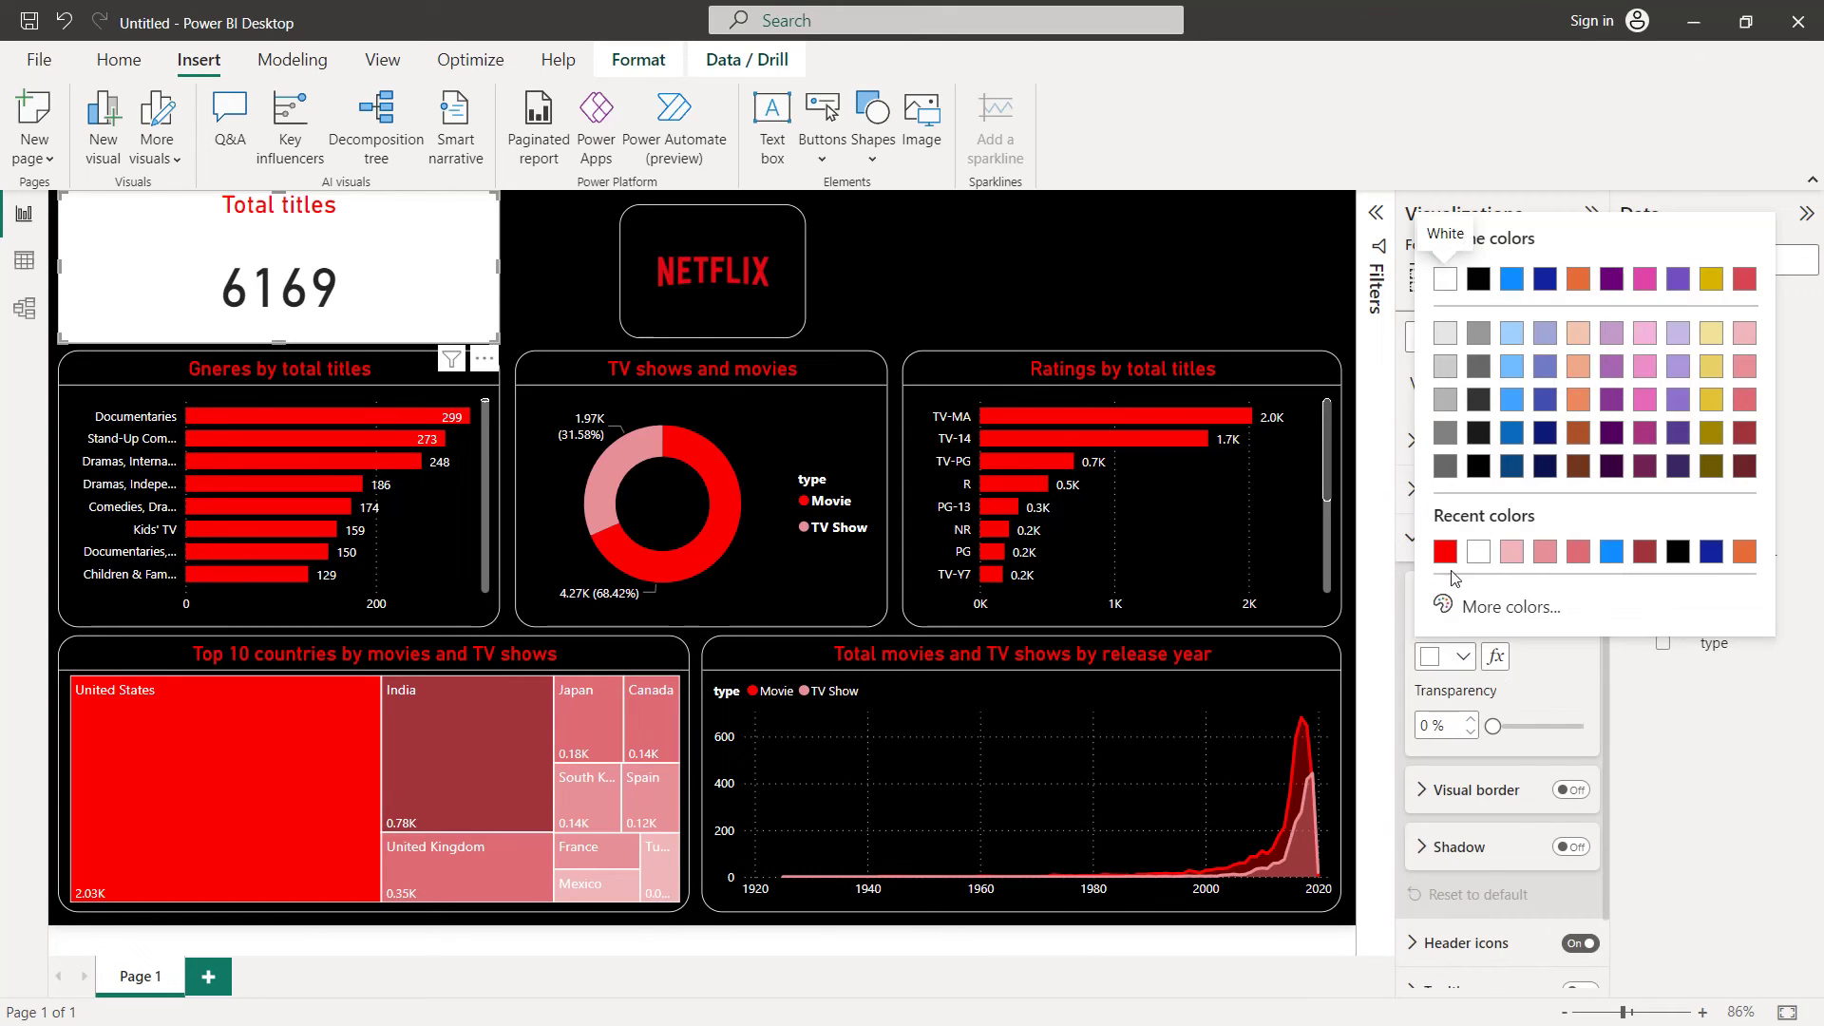
{"action": "left_click", "coordinate": [1678, 559]}
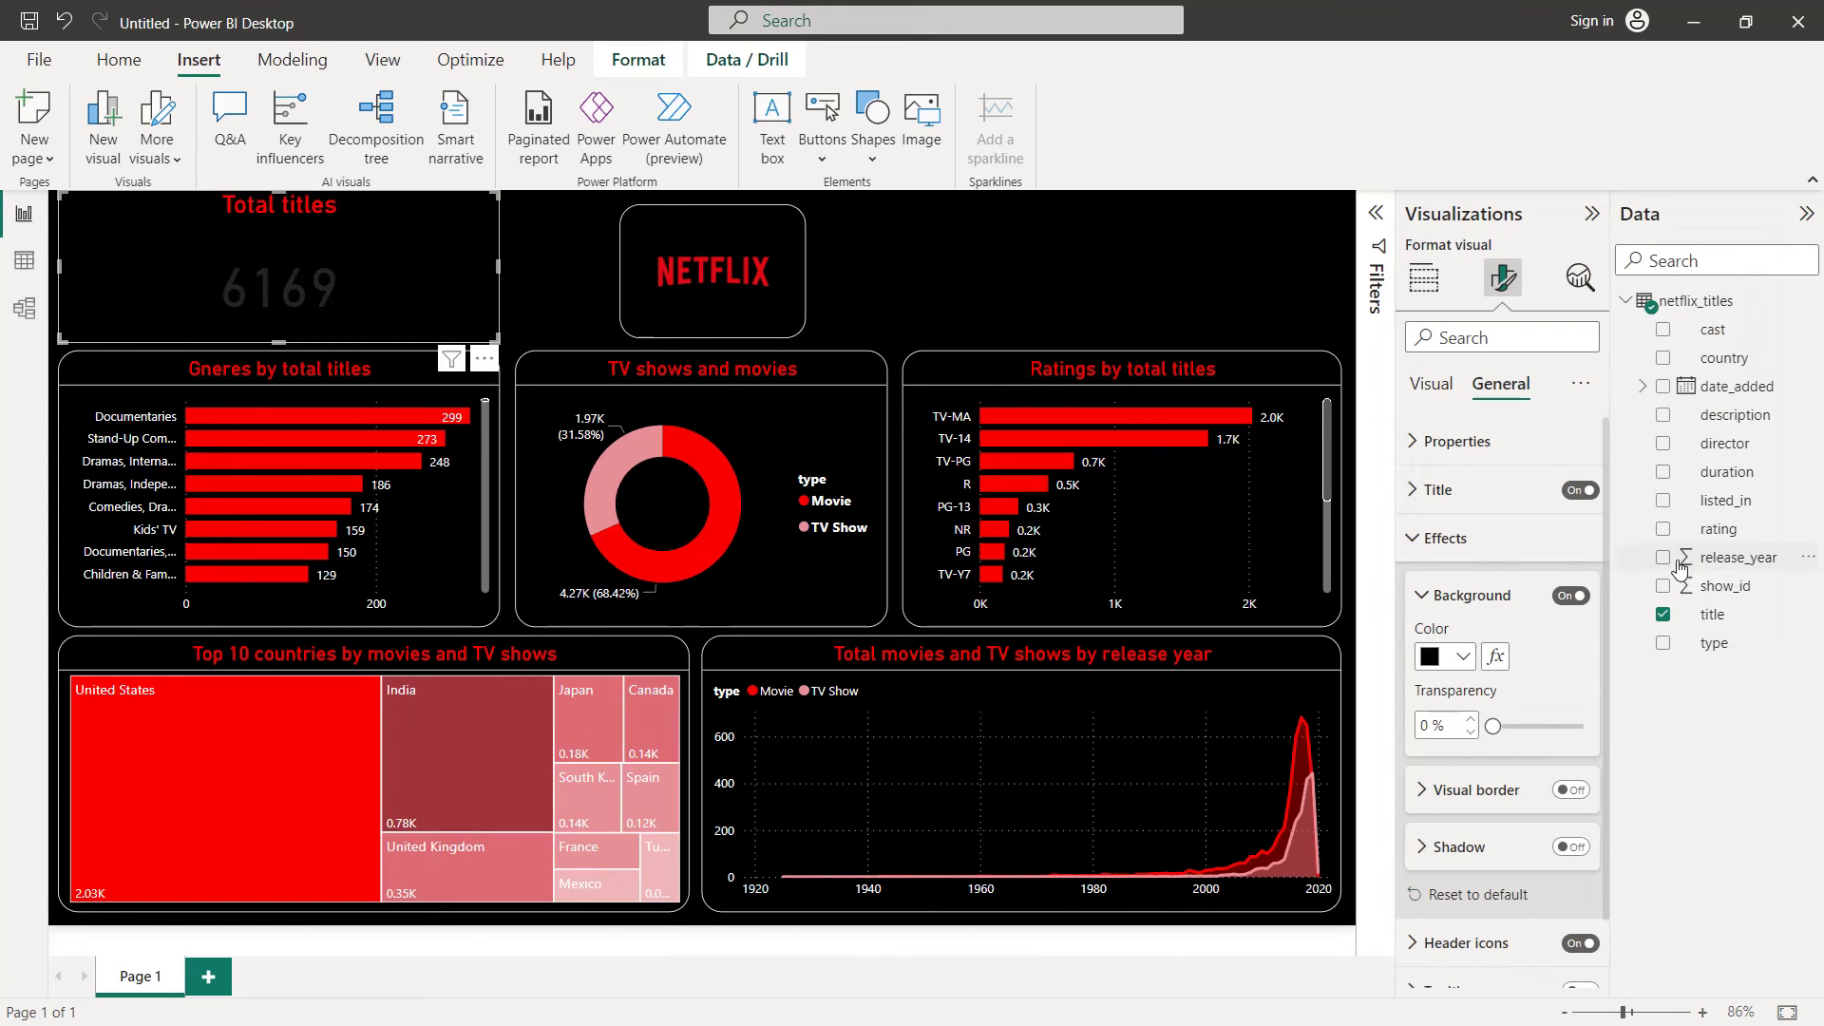
{"action": "left_click", "coordinate": [1434, 546]}
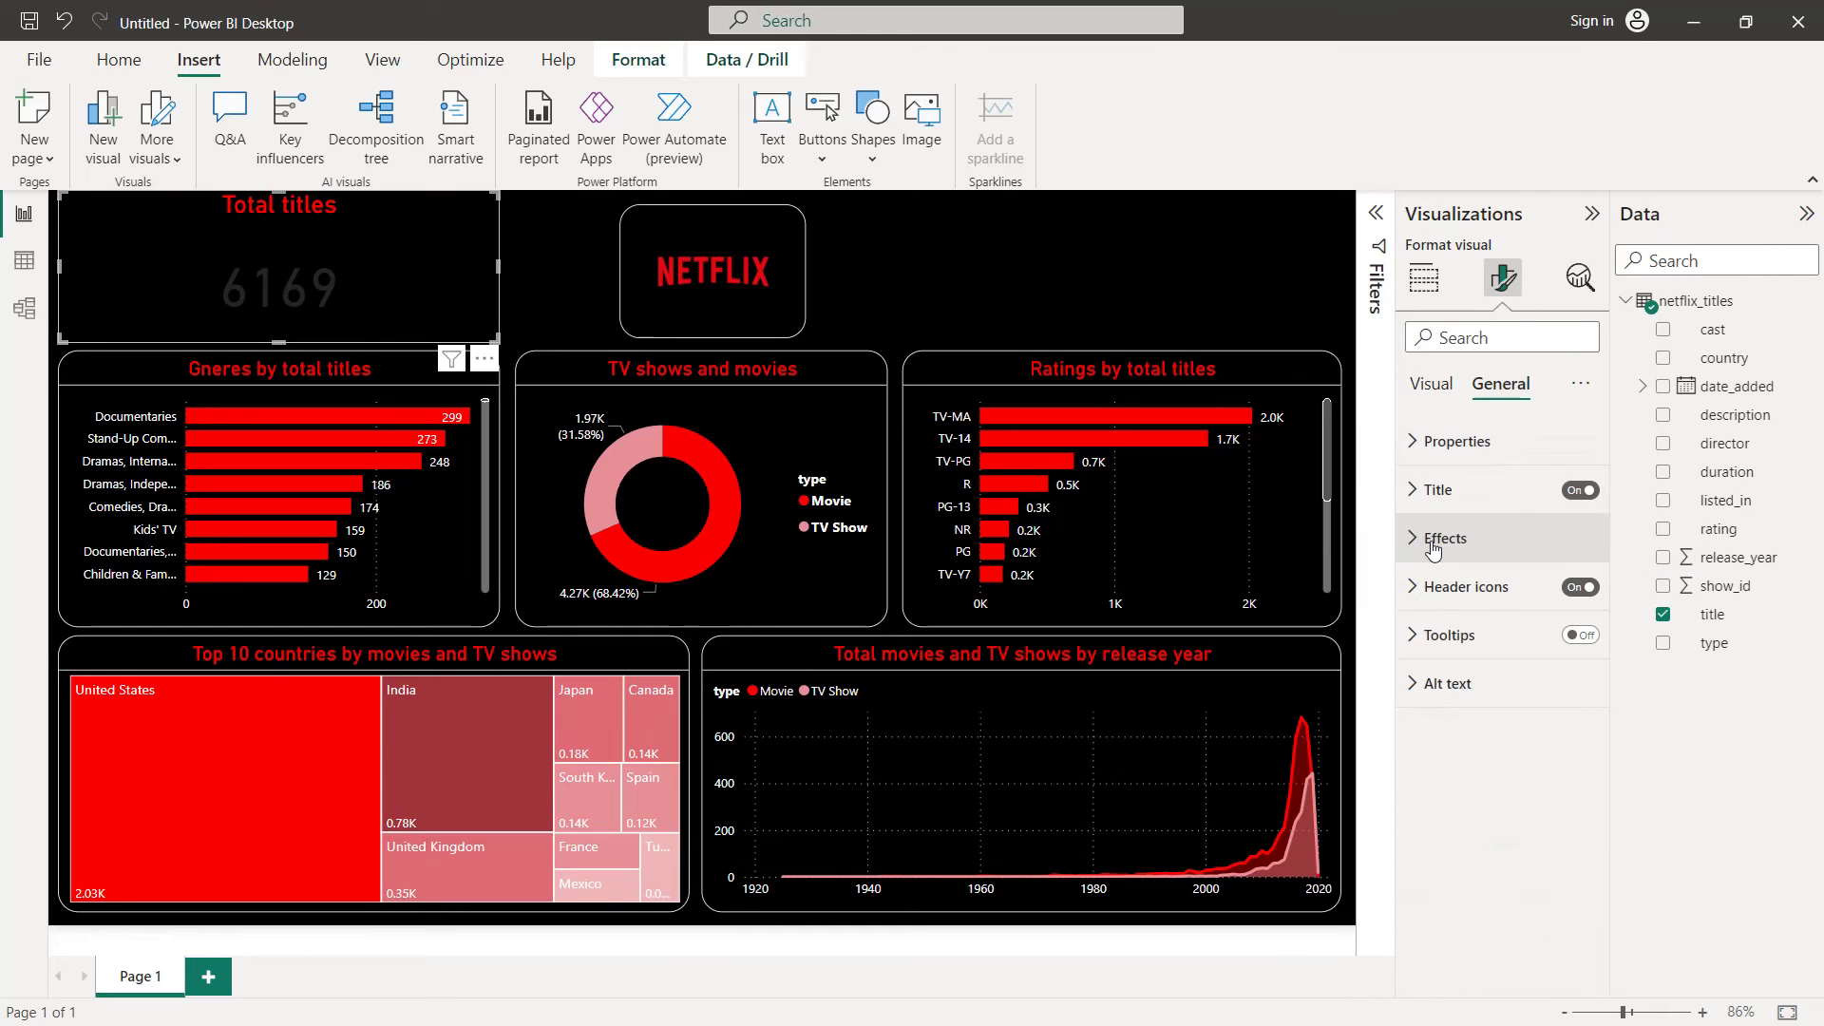
Color the Total titles card's callout value white and set its font size to 30
{"action": "left_click", "coordinate": [1431, 384]}
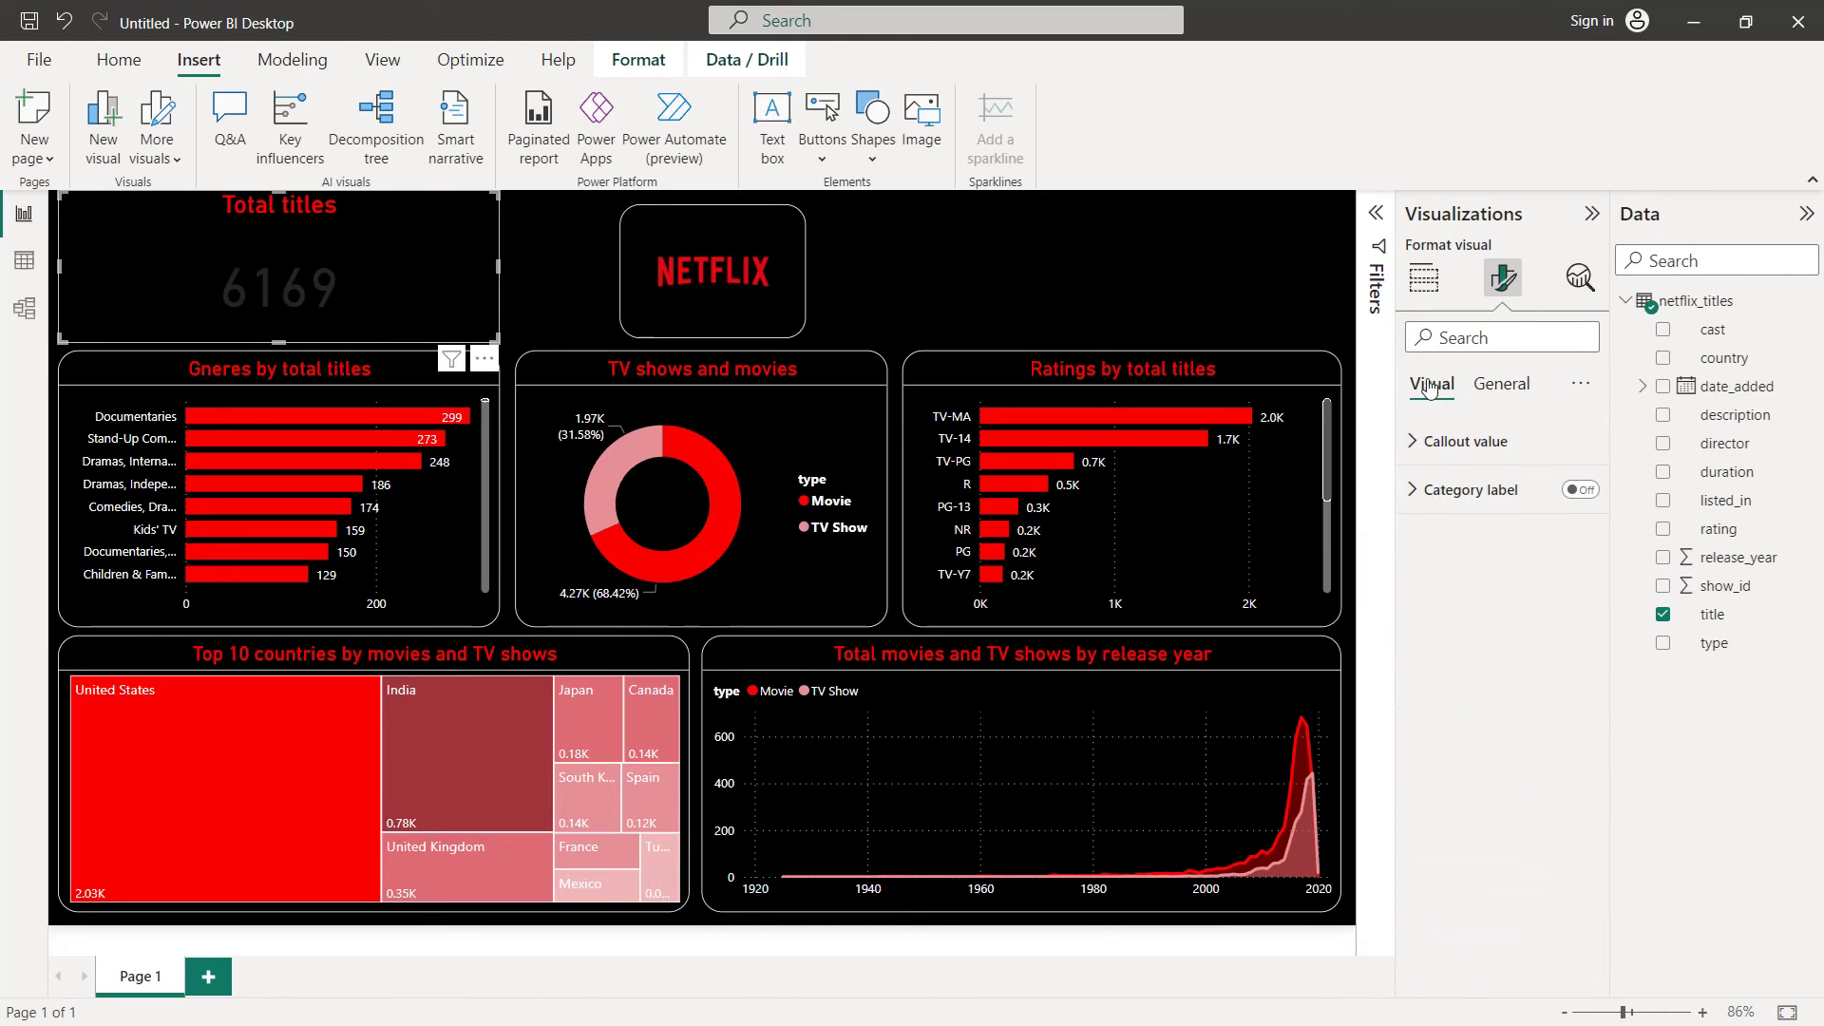
{"action": "left_click", "coordinate": [1433, 444]}
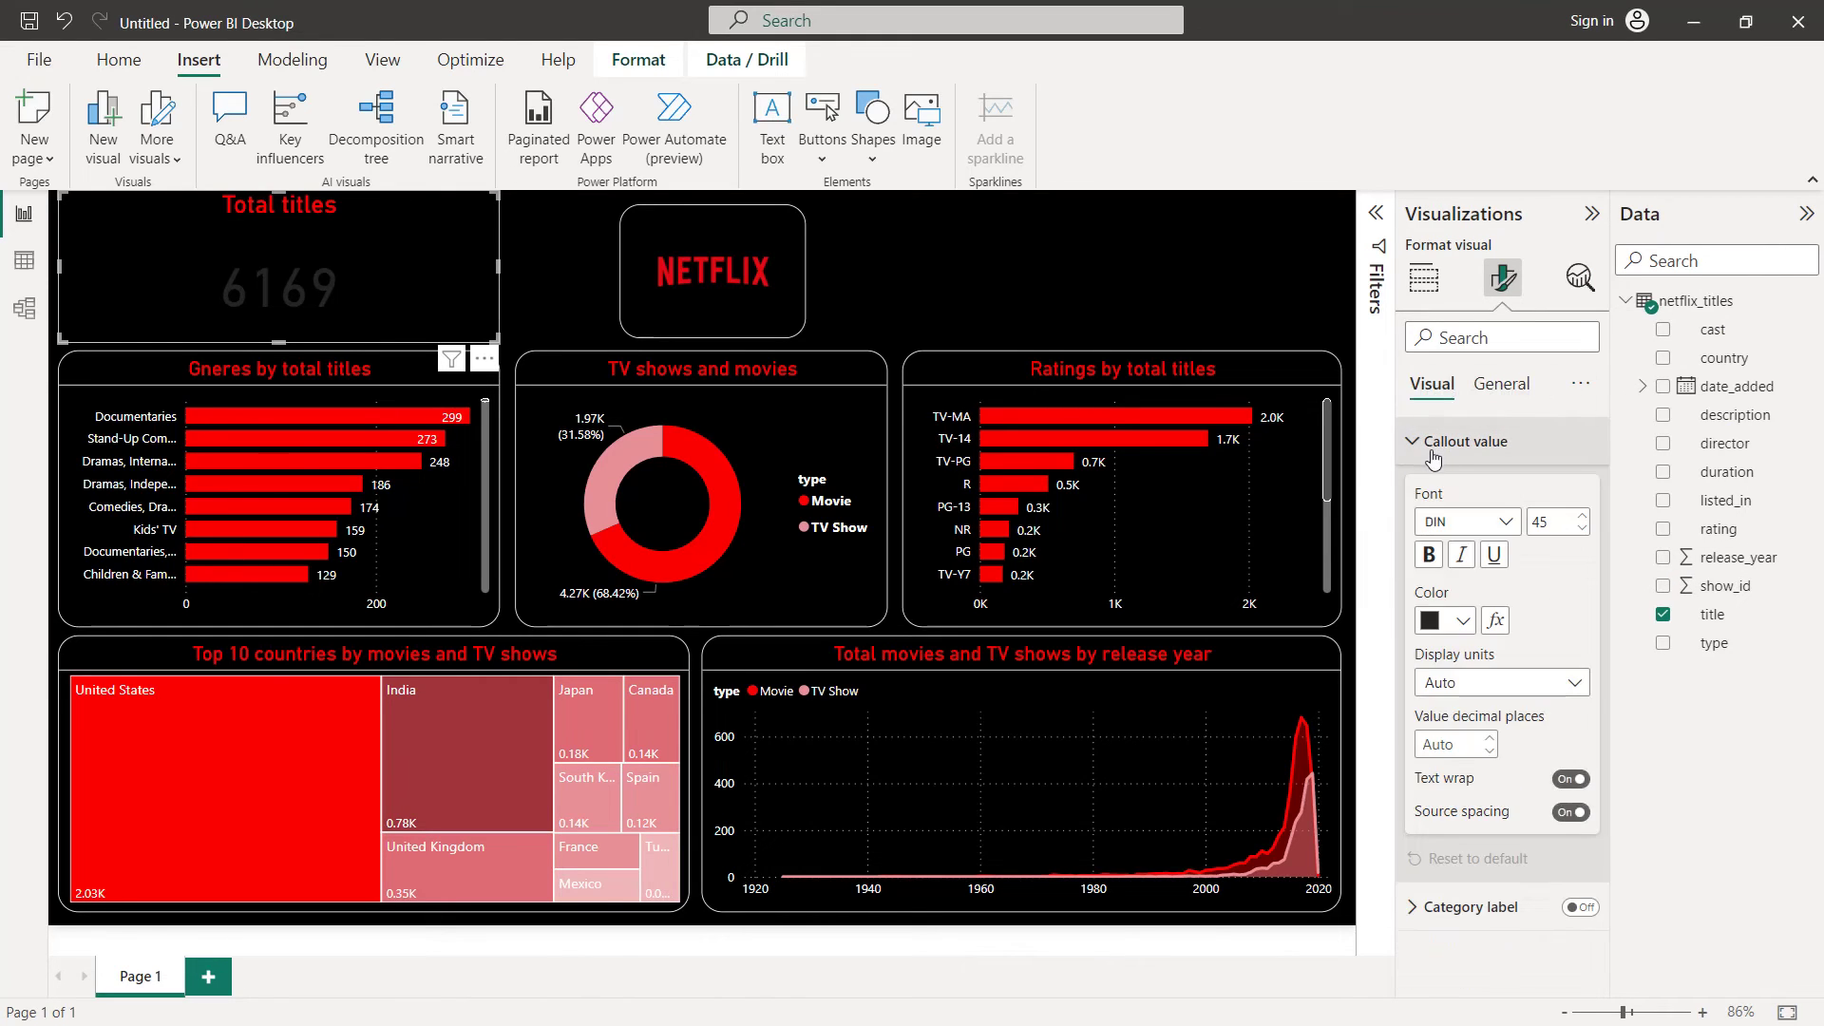
{"action": "left_click", "coordinate": [1463, 621]}
{"action": "left_click", "coordinate": [1512, 517]}
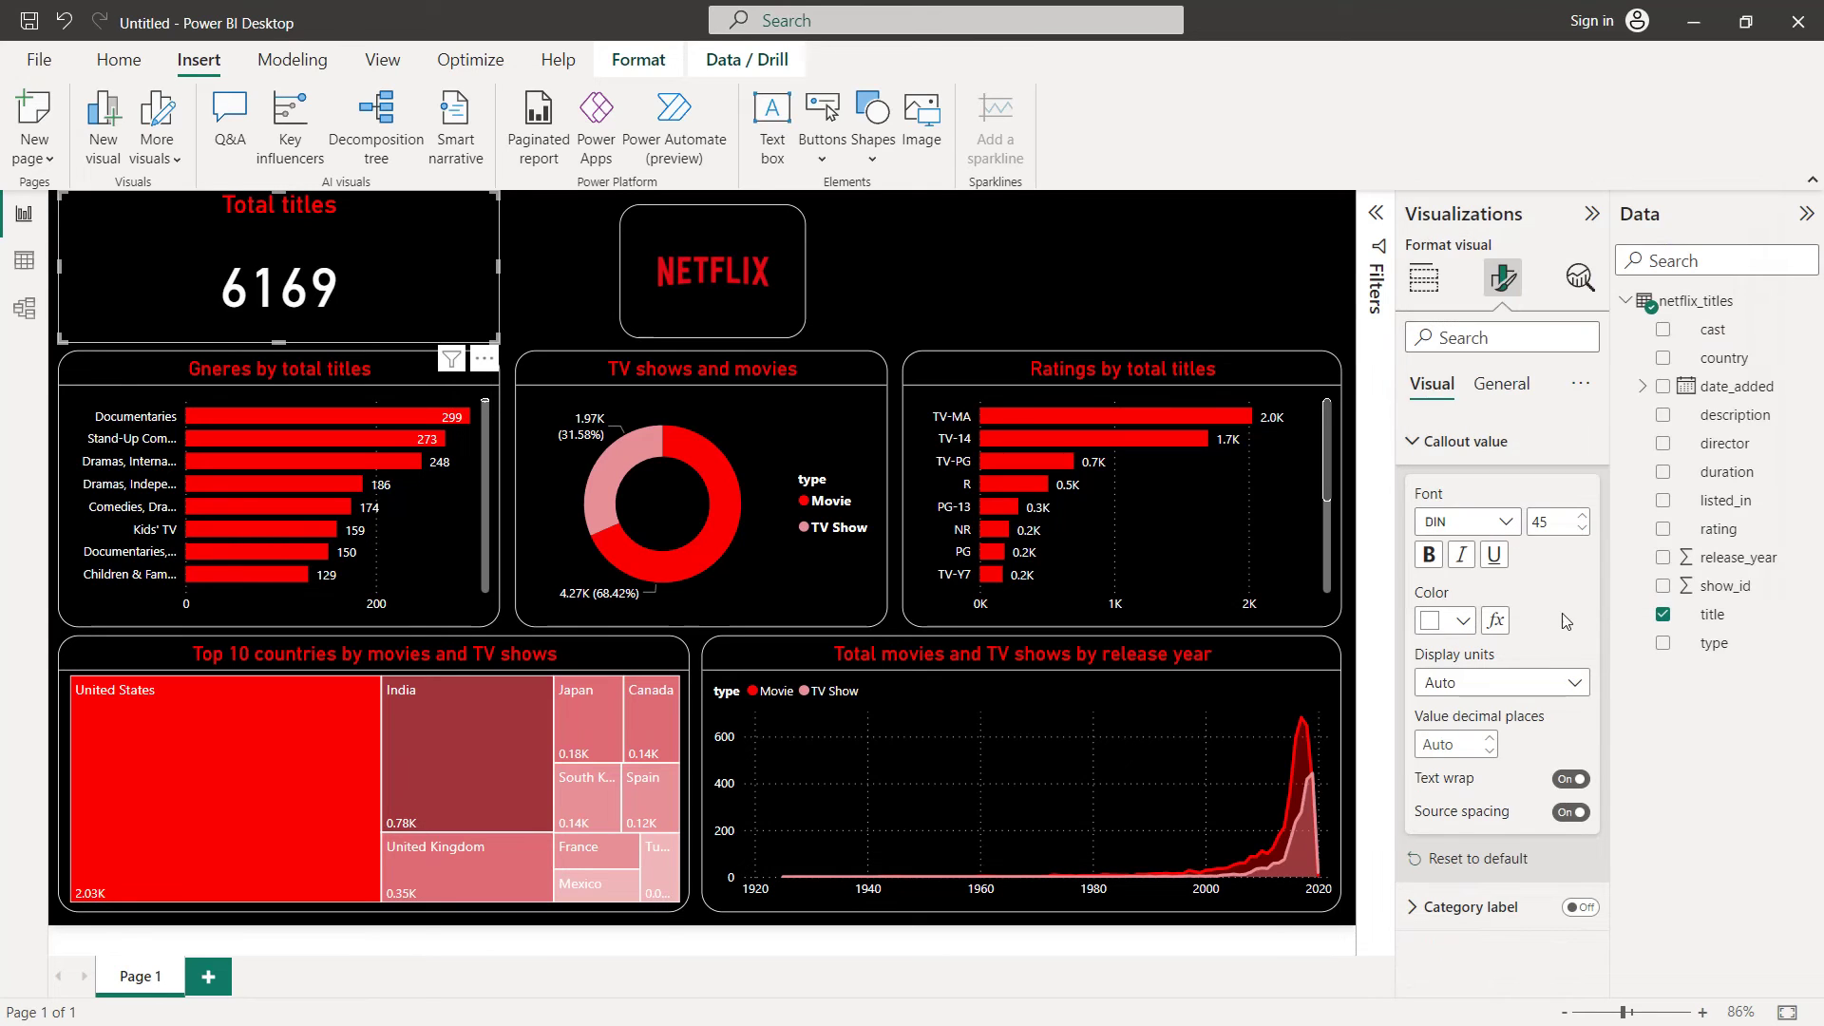
{"action": "left_click_drag", "start_coordinate": [1581, 530], "coordinate": [1582, 530]}
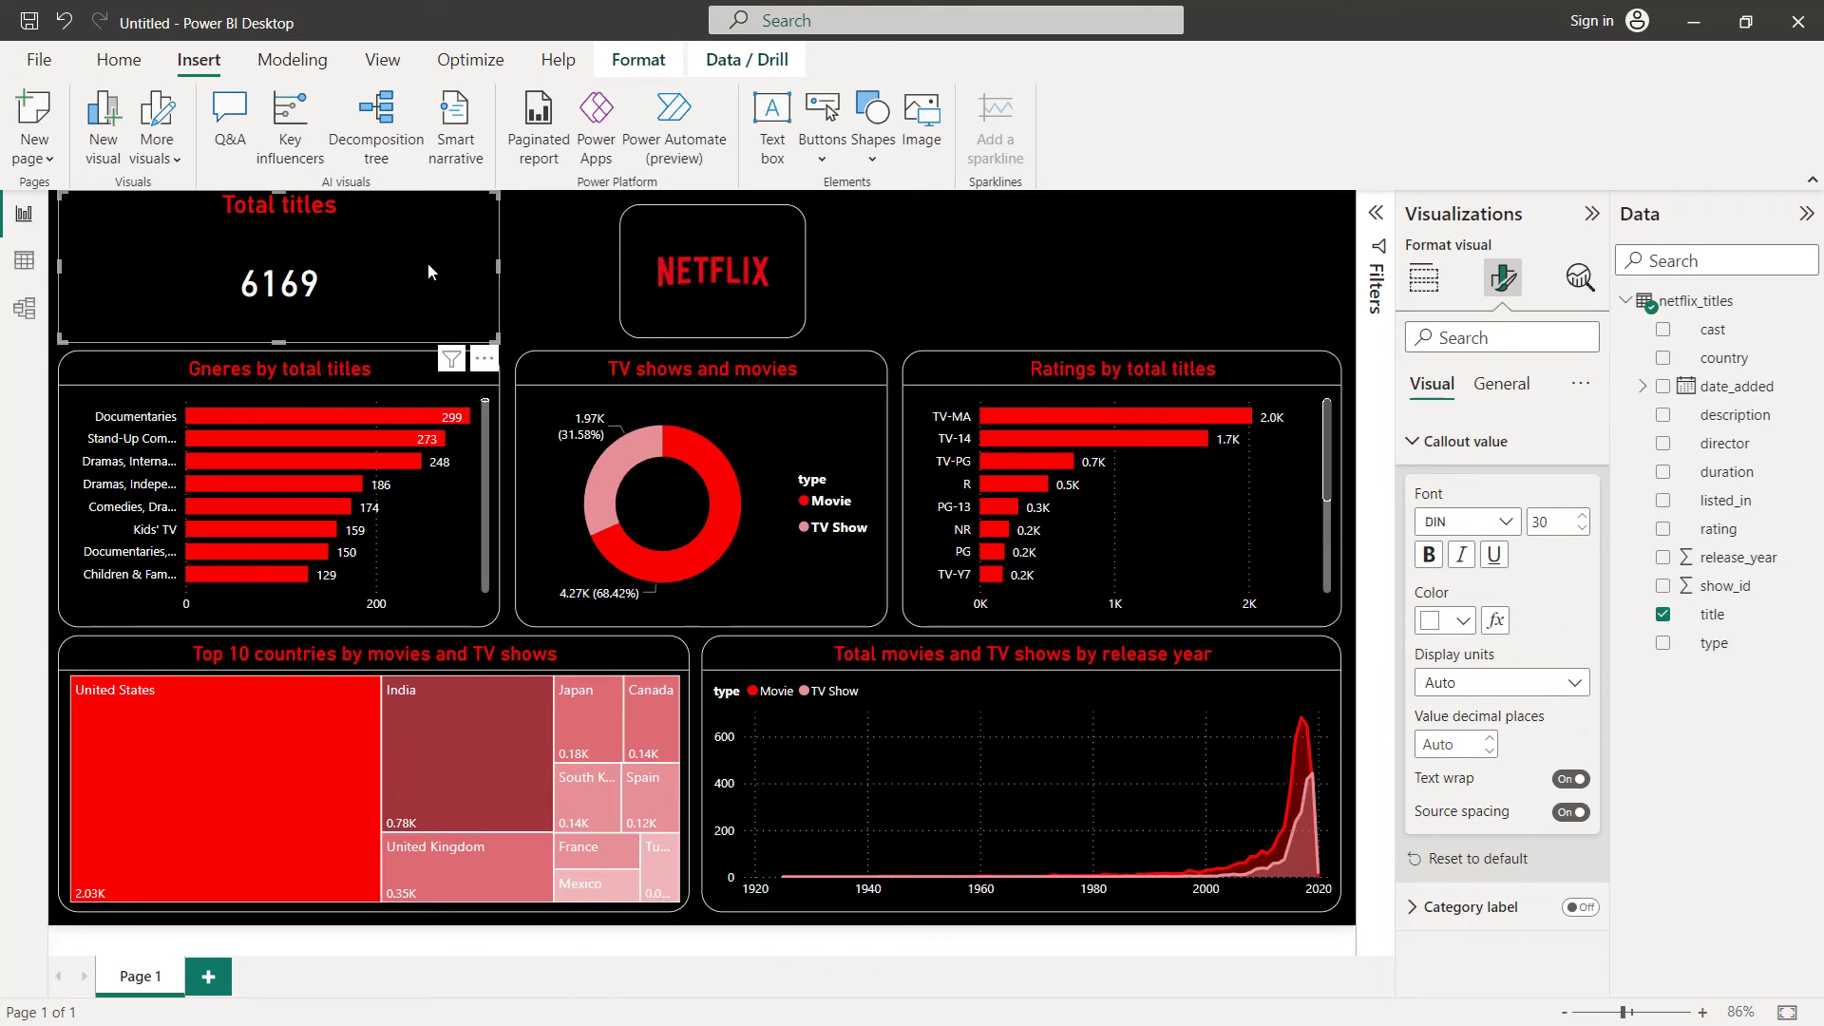
Turn on the Total titles card's visual border, color it white and round its corners to 20 px
{"action": "left_click", "coordinate": [1499, 385]}
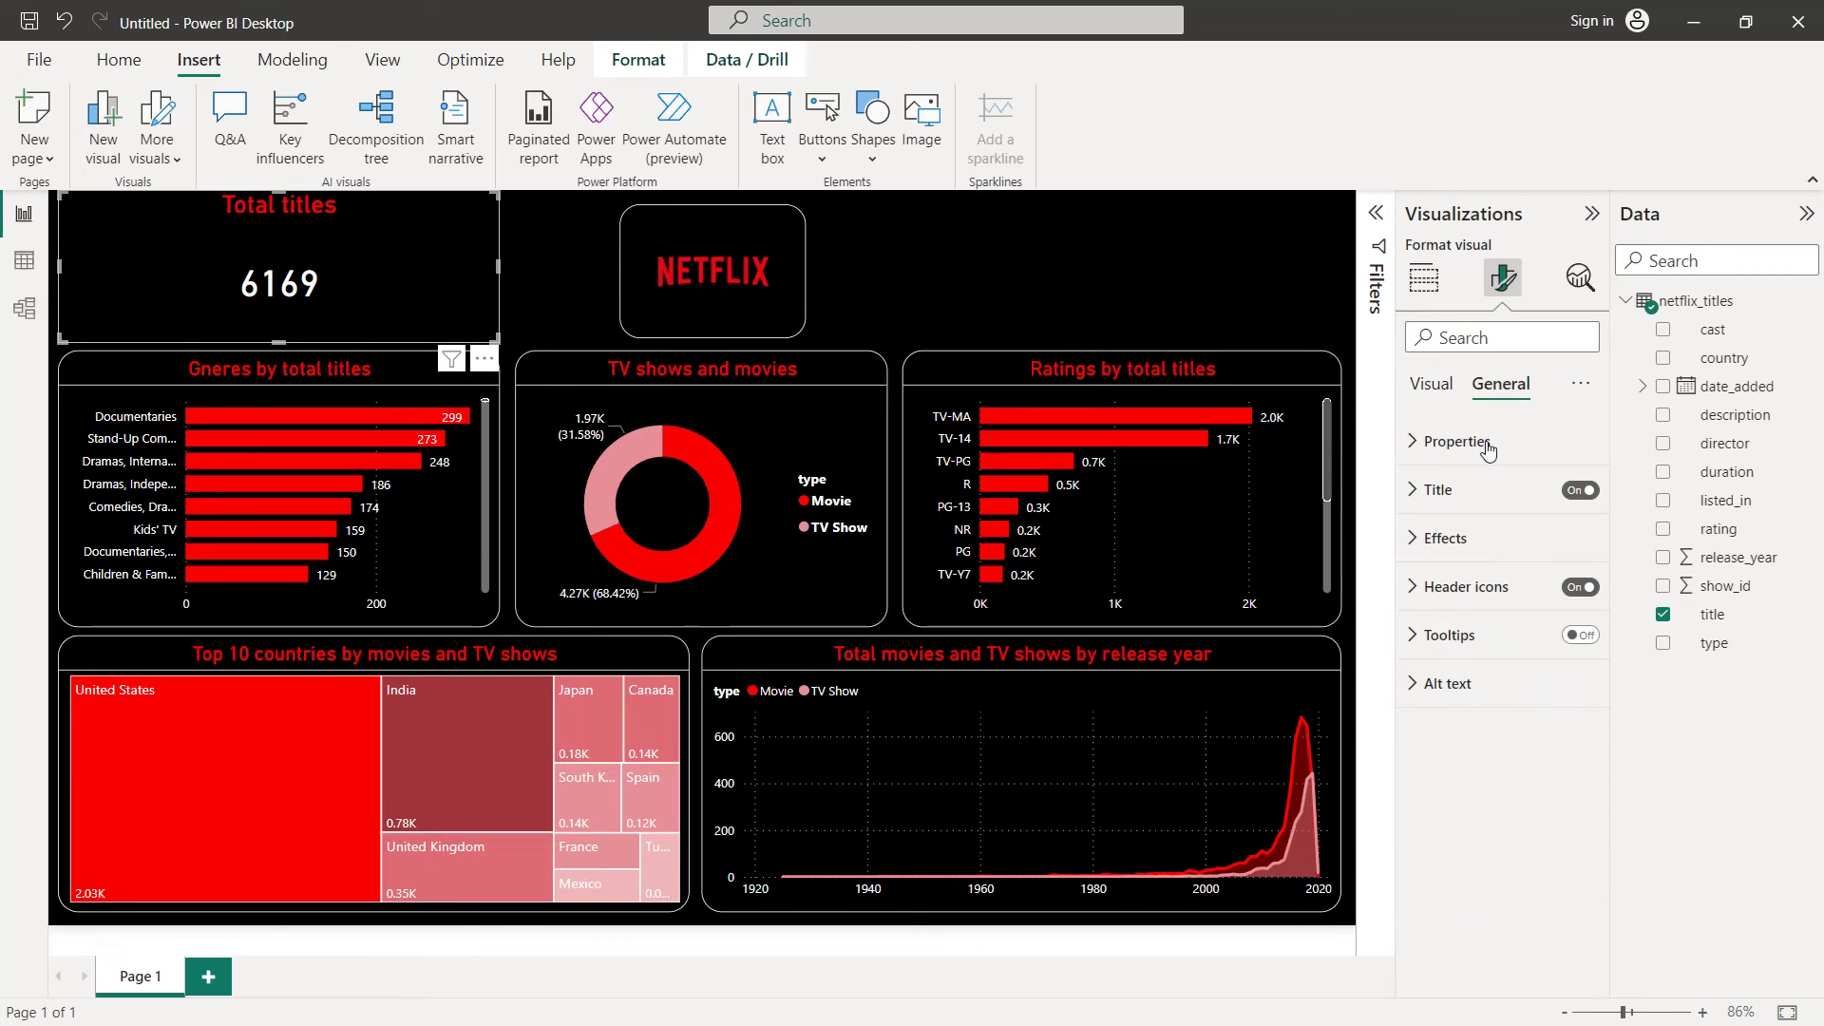
{"action": "left_click", "coordinate": [1453, 538]}
{"action": "scroll", "coordinate": [1524, 604], "scroll_direction": "down", "scroll_amount": 1}
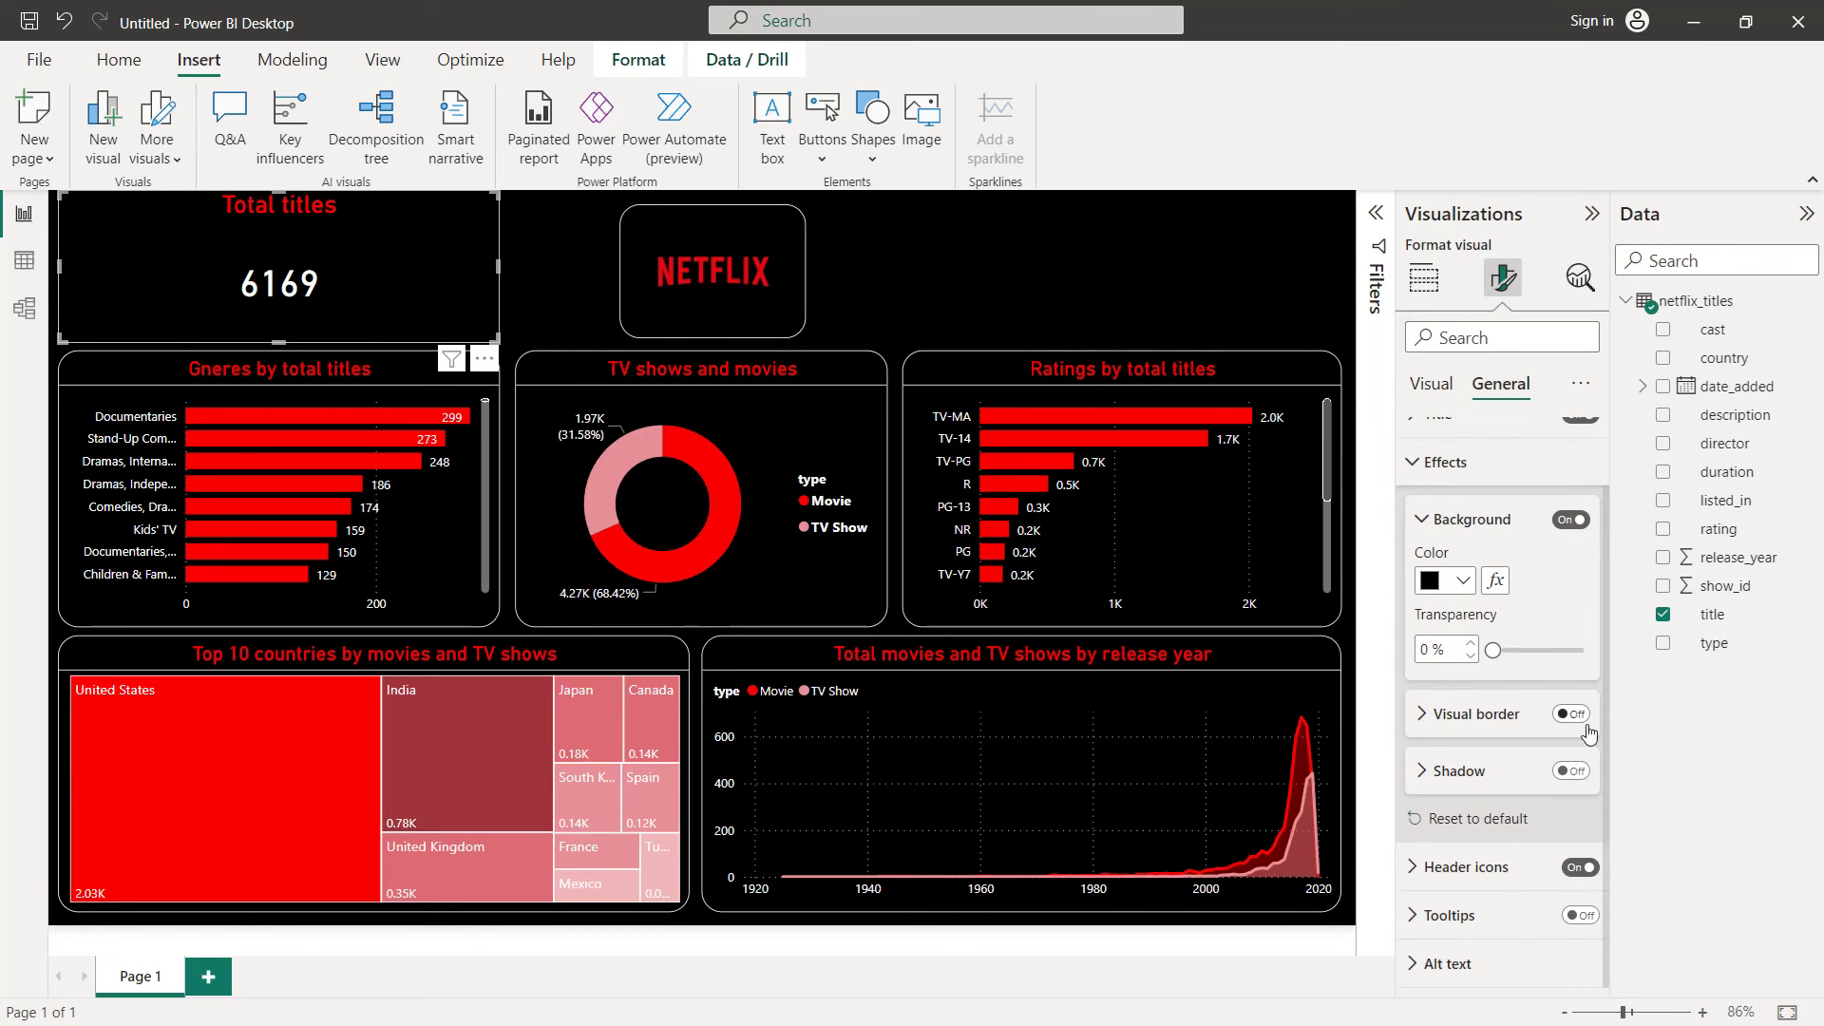
{"action": "left_click", "coordinate": [1570, 713]}
{"action": "left_click", "coordinate": [1472, 719]}
{"action": "scroll", "coordinate": [1471, 724], "scroll_direction": "down", "scroll_amount": 1}
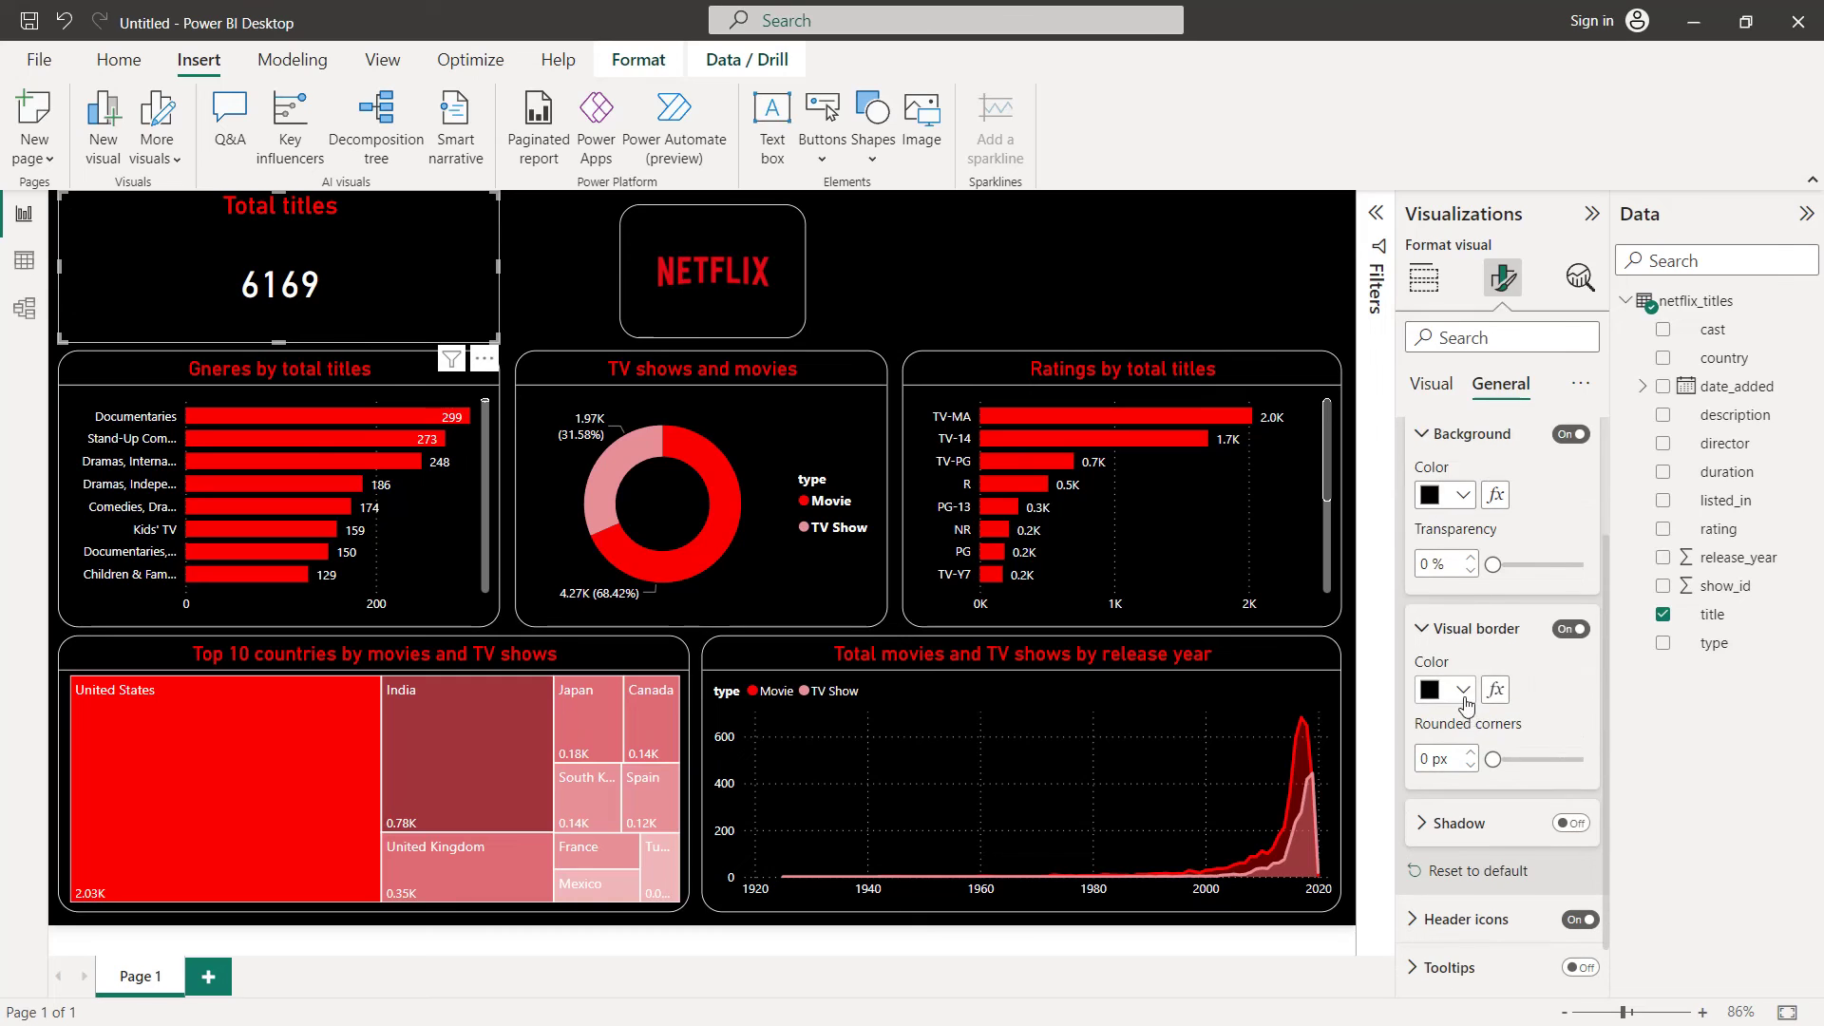
{"action": "left_click", "coordinate": [1461, 690]}
{"action": "left_click", "coordinate": [1440, 600]}
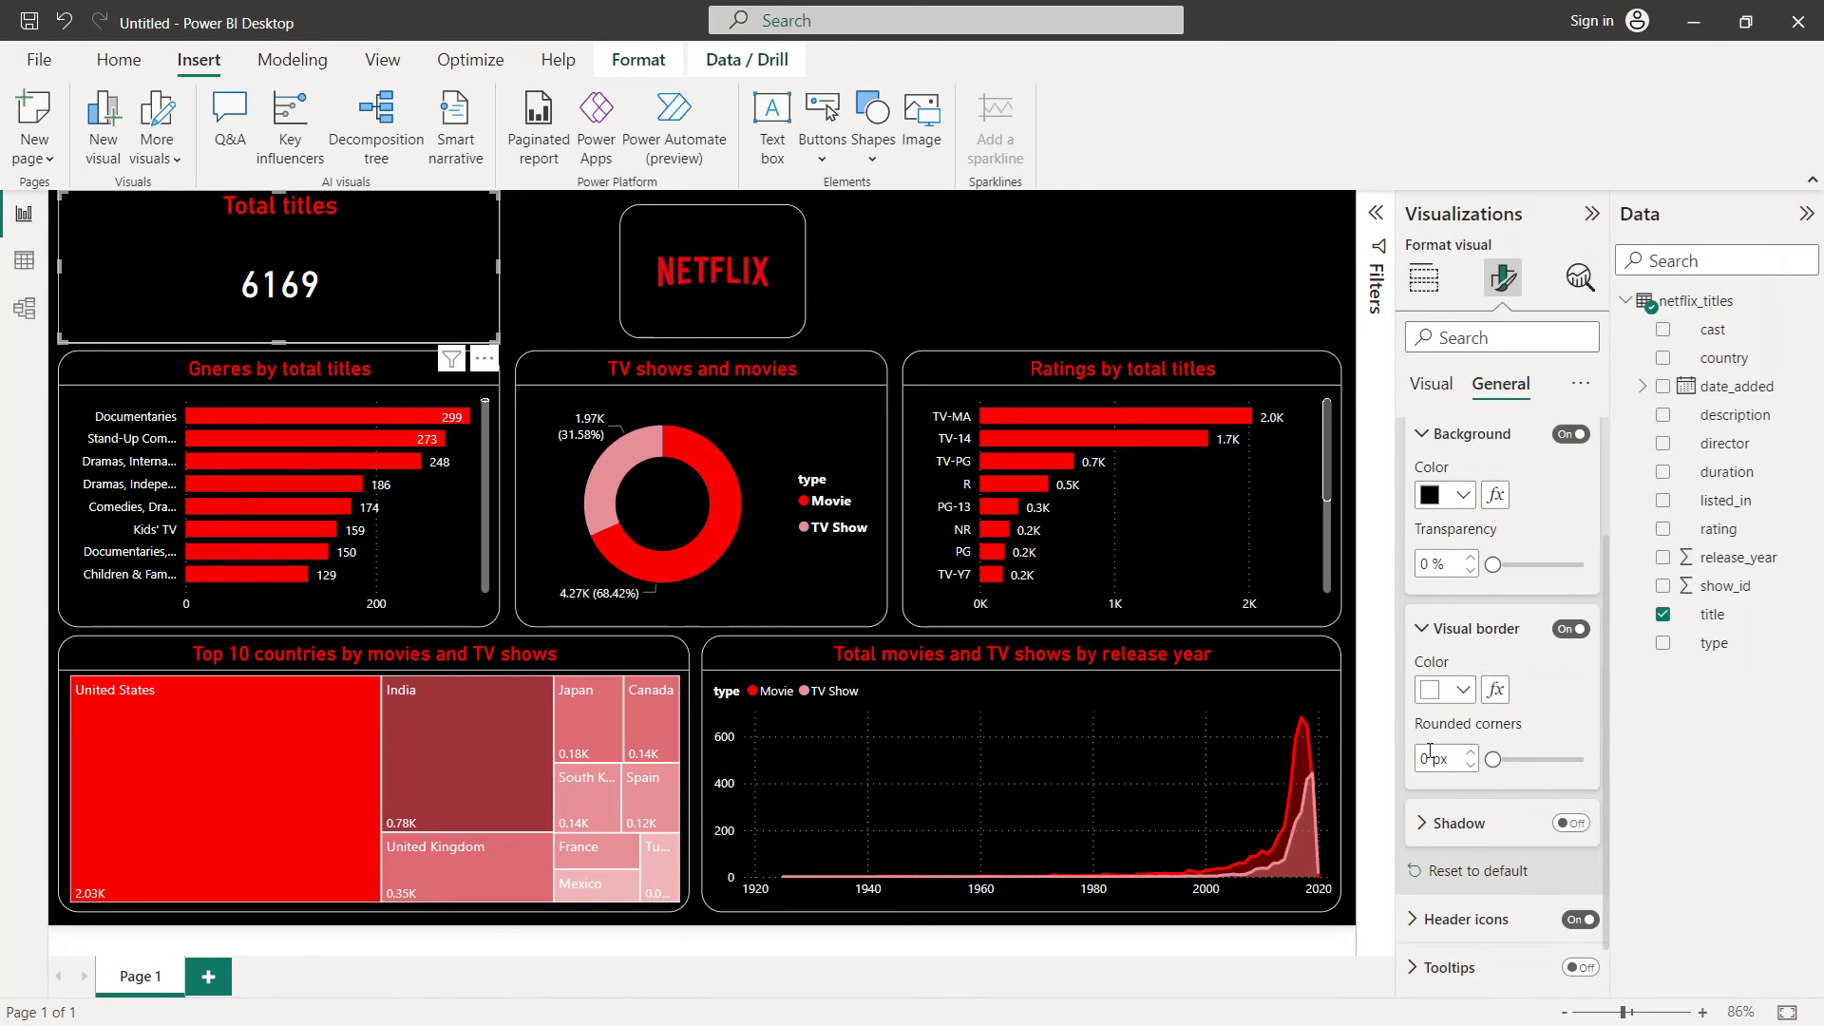
{"action": "type", "text": "20"}
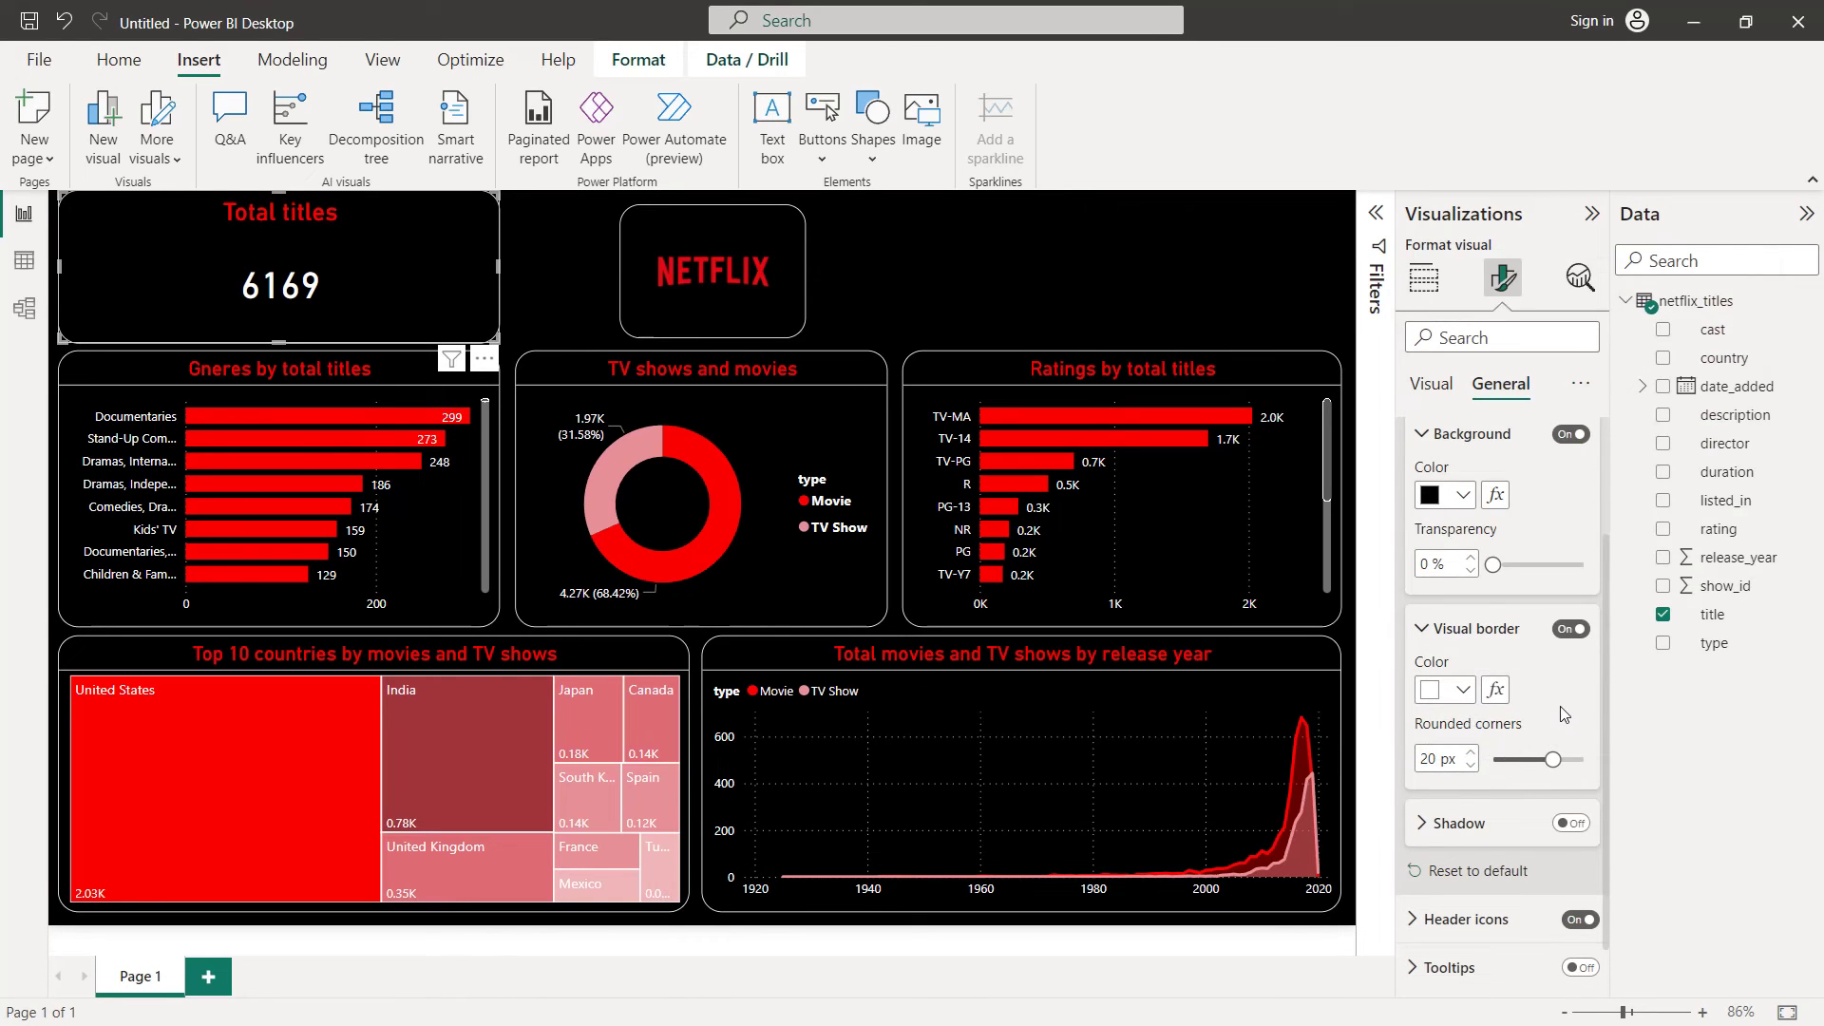
Shrink the Total titles card to about the Netflix logo's size and align it with the logo near the page's upper-left corner
{"action": "left_click_drag", "start_coordinate": [437, 226], "coordinate": [482, 247]}
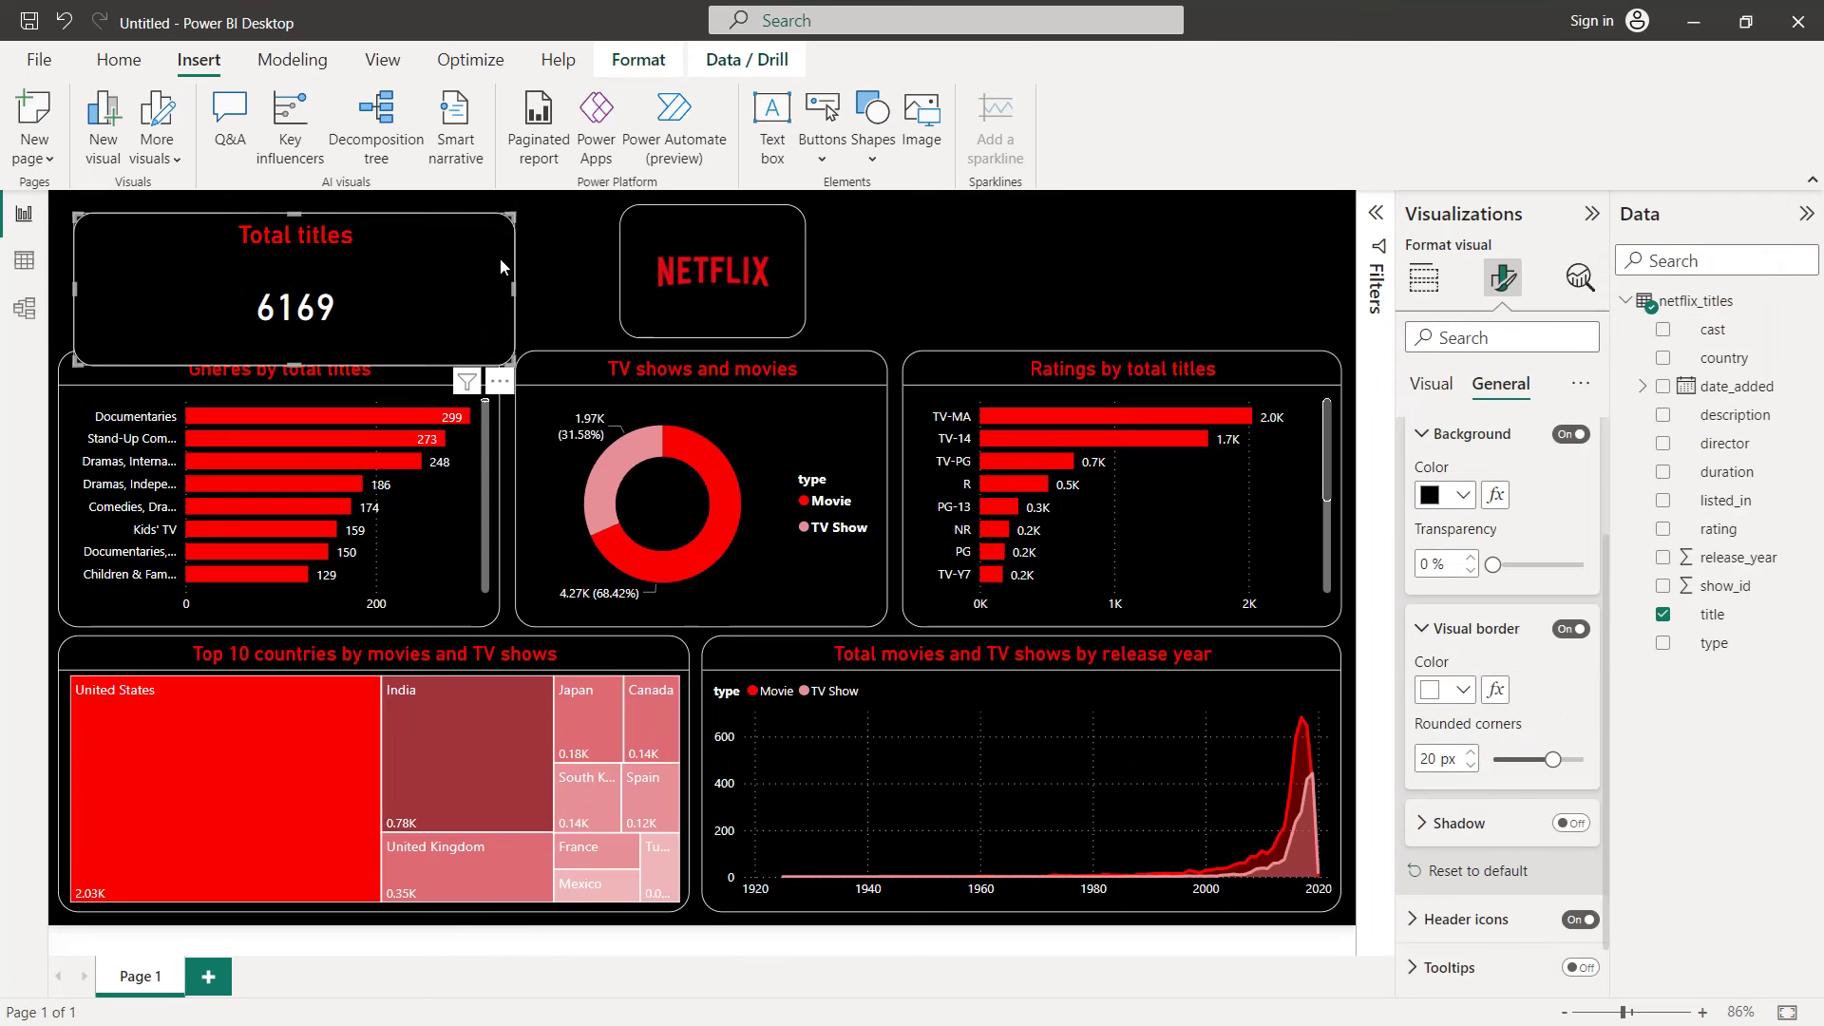
{"action": "left_click_drag", "start_coordinate": [512, 363], "coordinate": [272, 333]}
{"action": "left_click", "coordinate": [180, 210]}
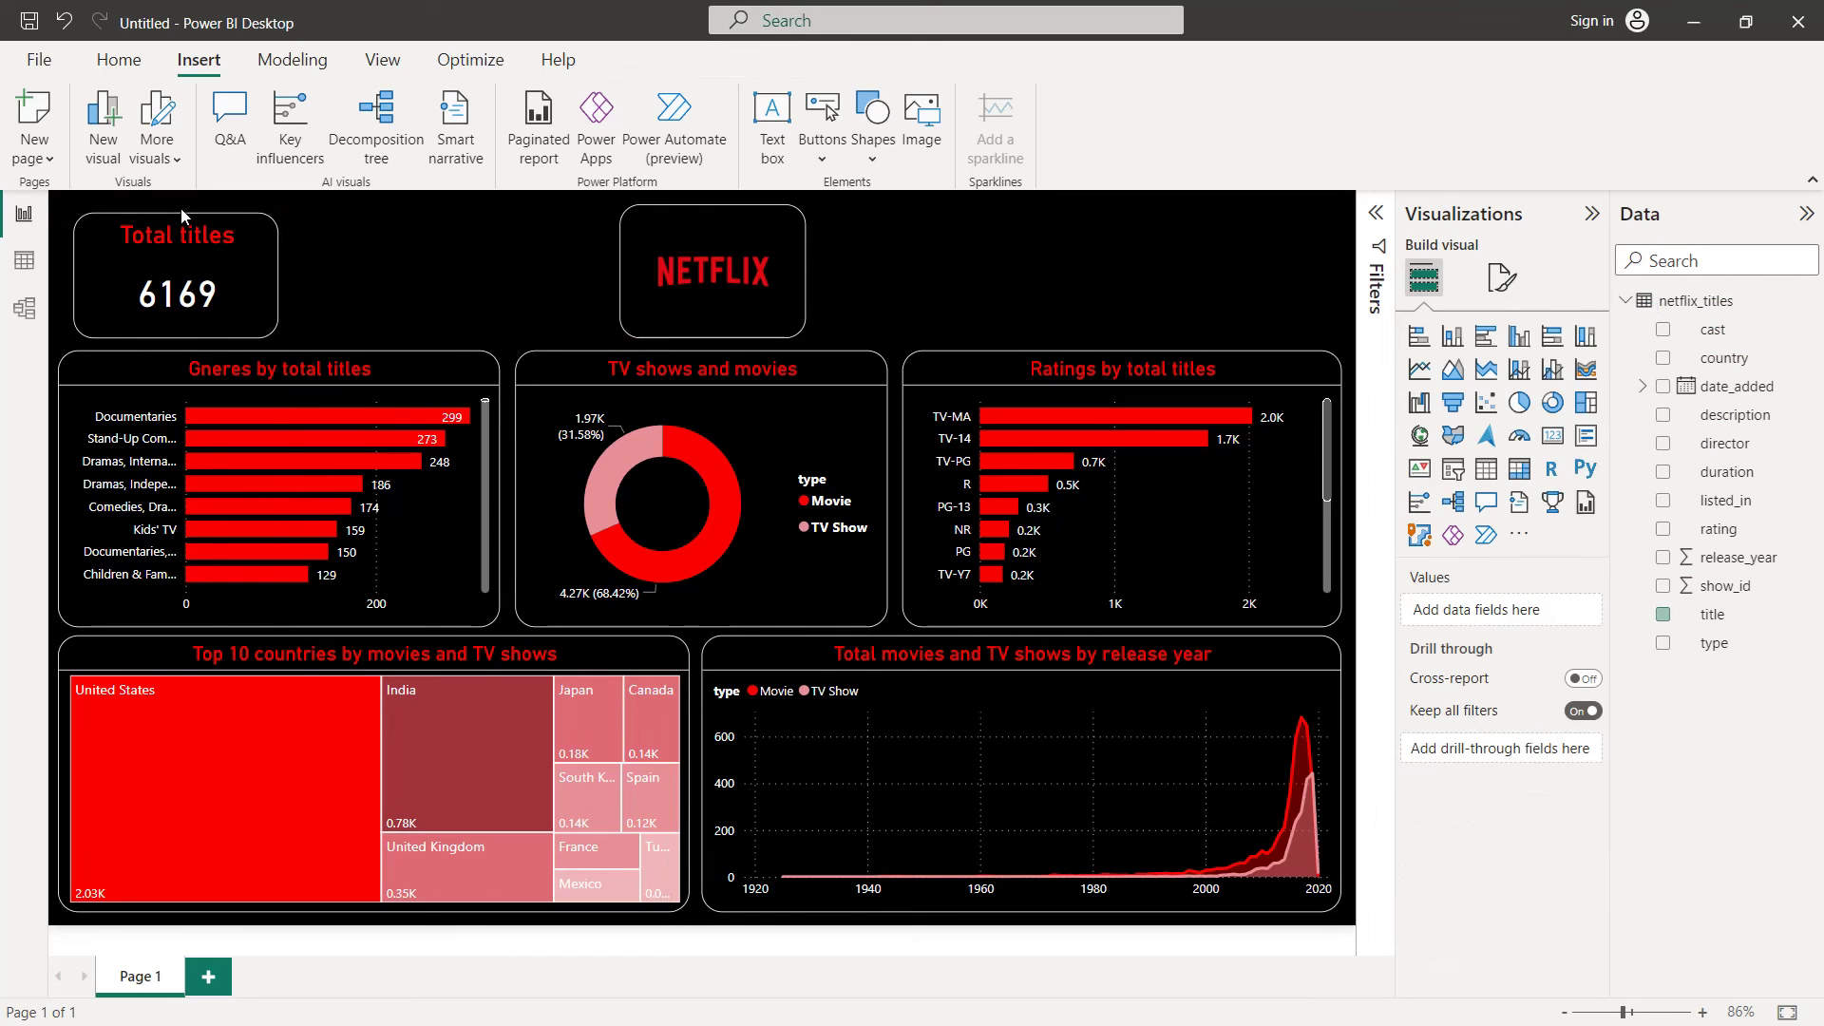
{"action": "left_click_drag", "start_coordinate": [177, 211], "coordinate": [176, 203]}
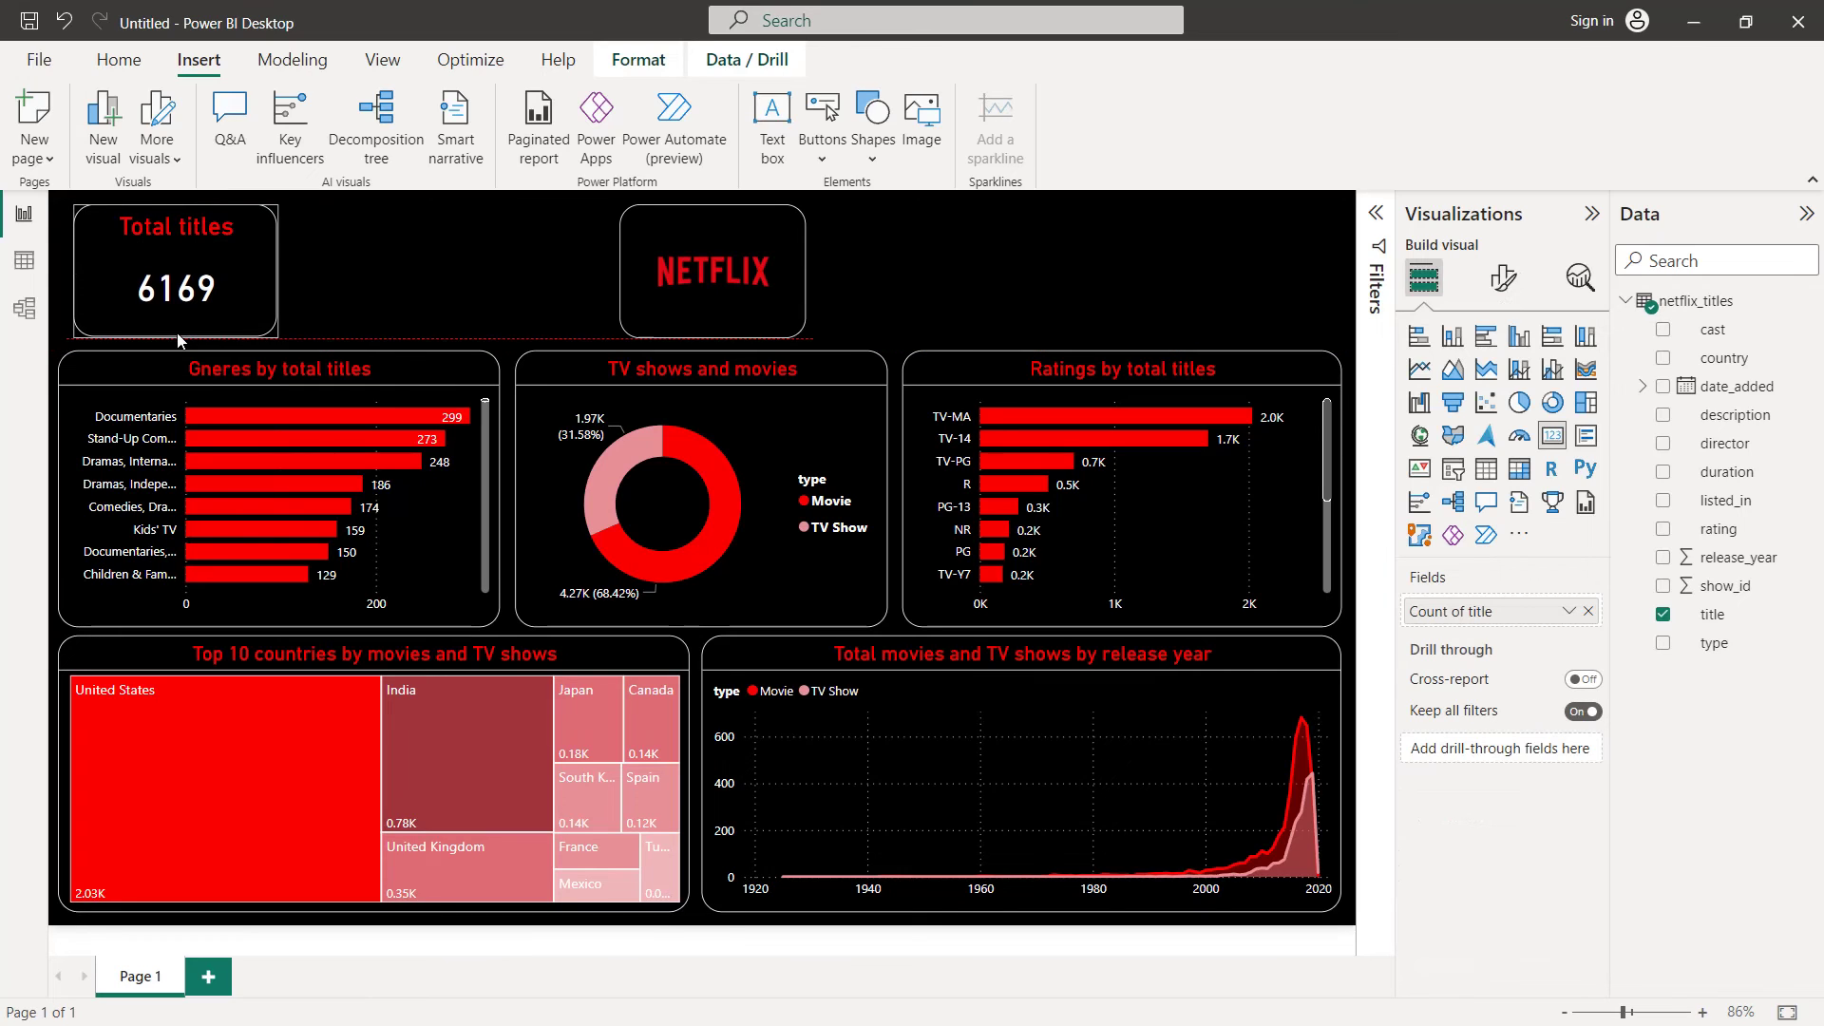
{"action": "key", "text": "Escape"}
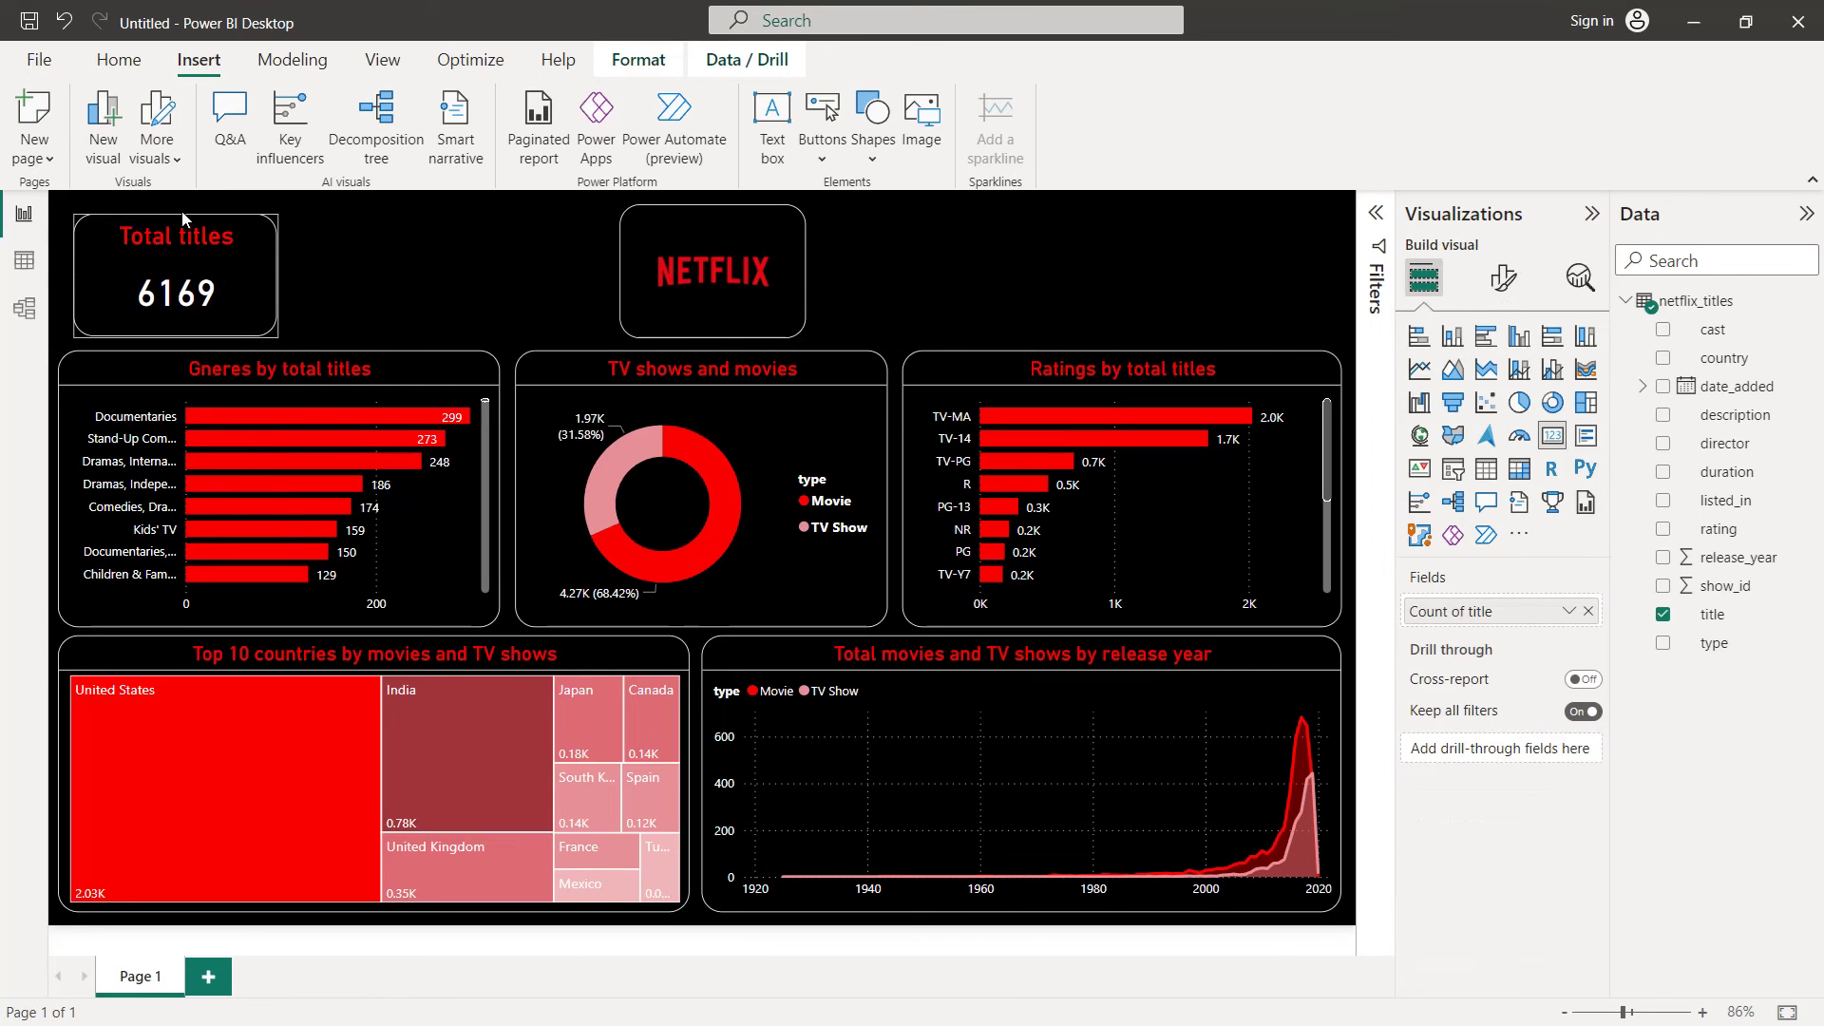
{"action": "left_click", "coordinate": [378, 243]}
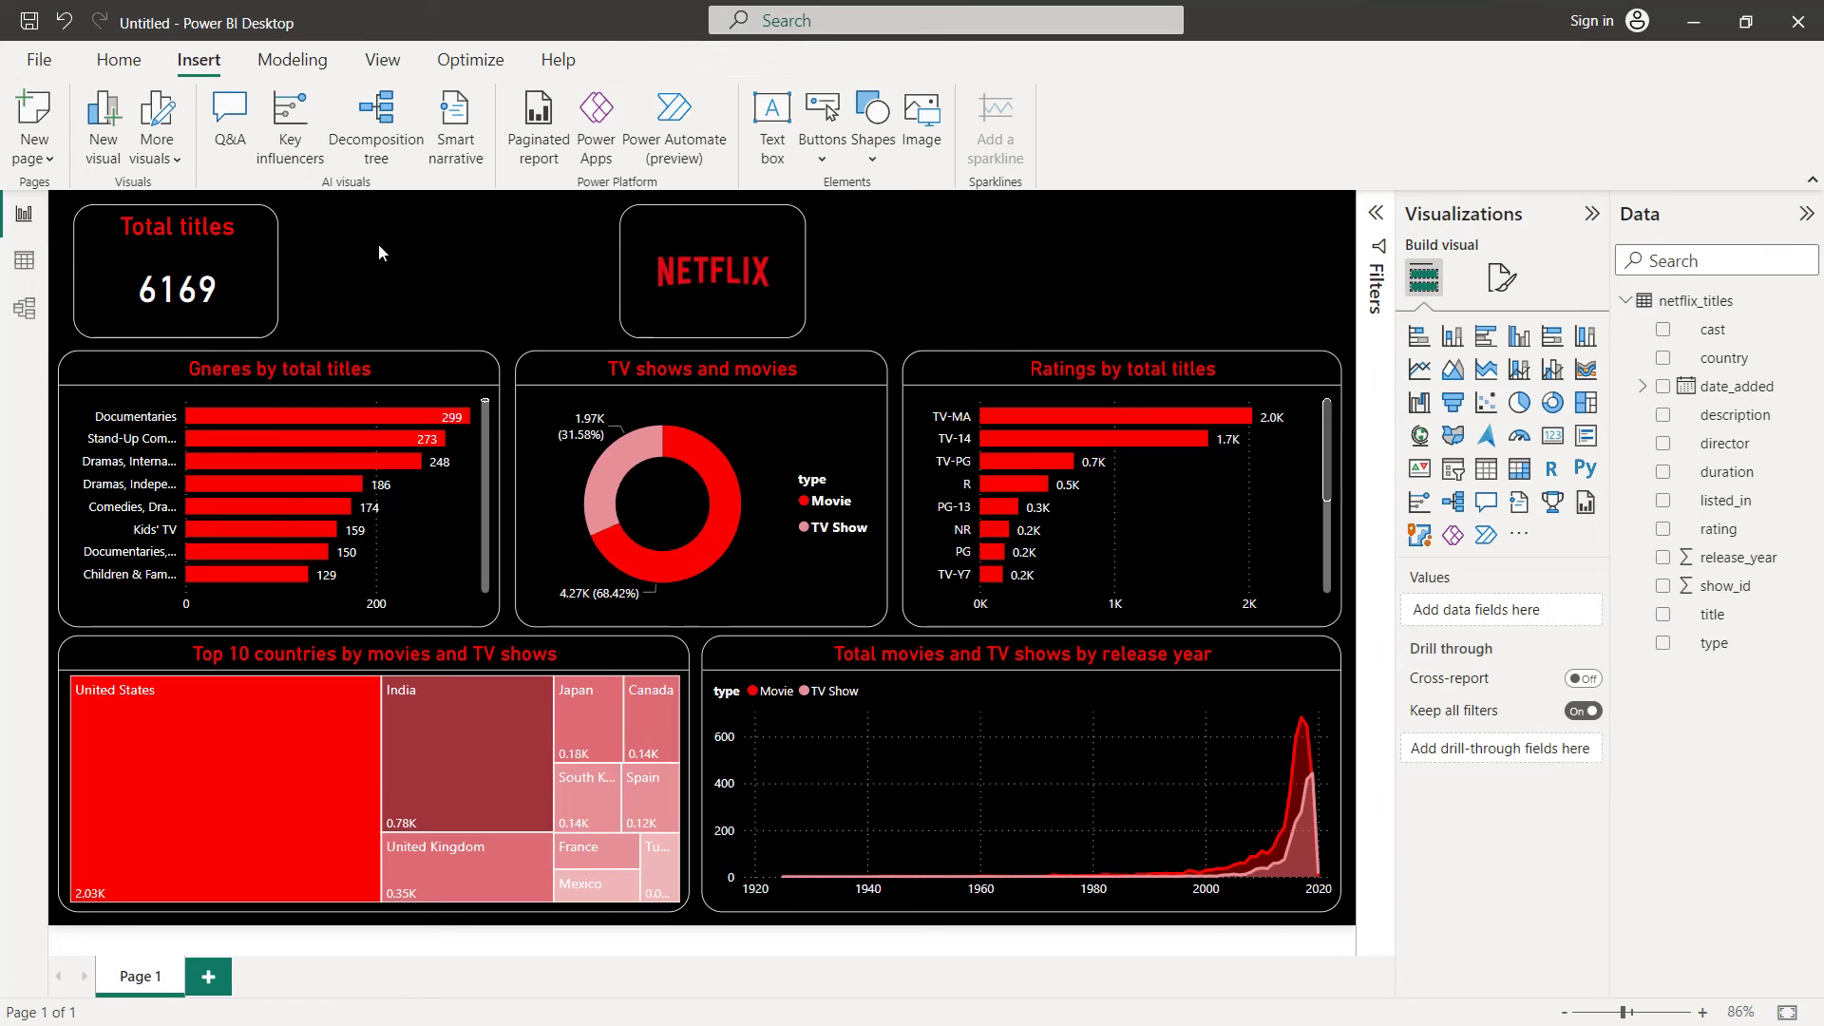
{"action": "left_click", "coordinate": [258, 254]}
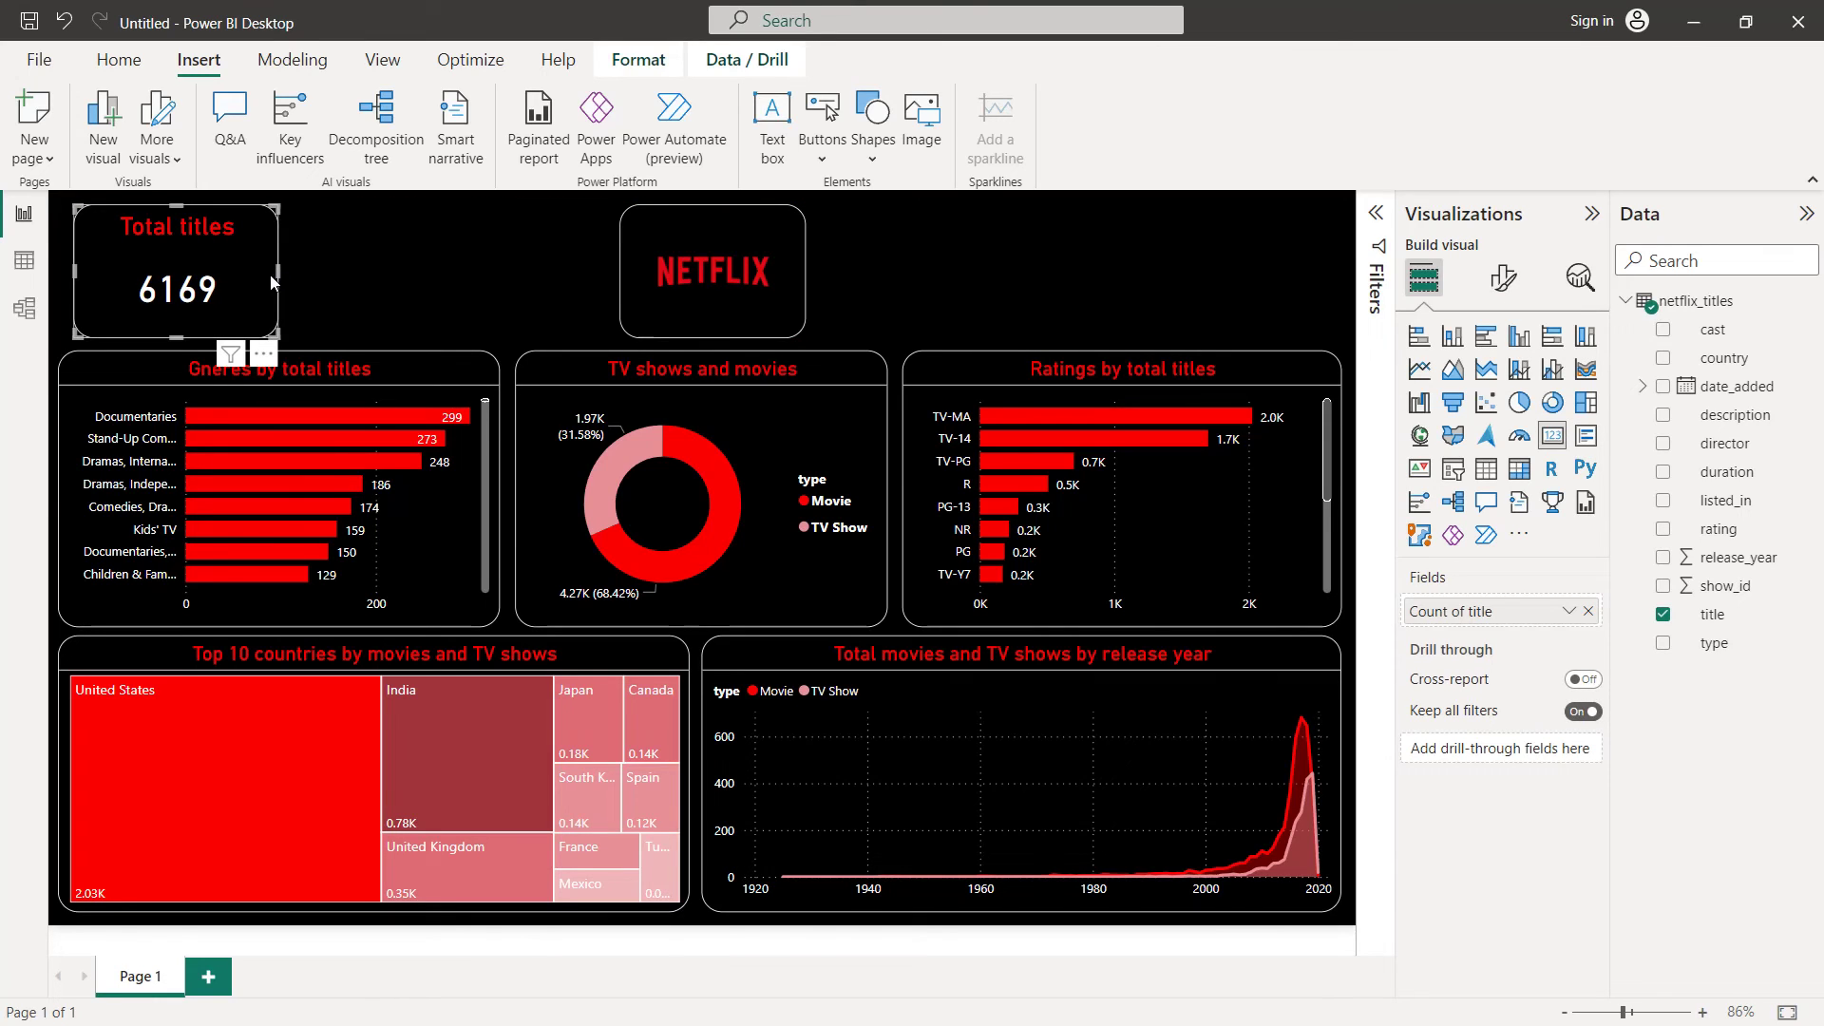
{"action": "left_click_drag", "start_coordinate": [270, 275], "coordinate": [259, 275]}
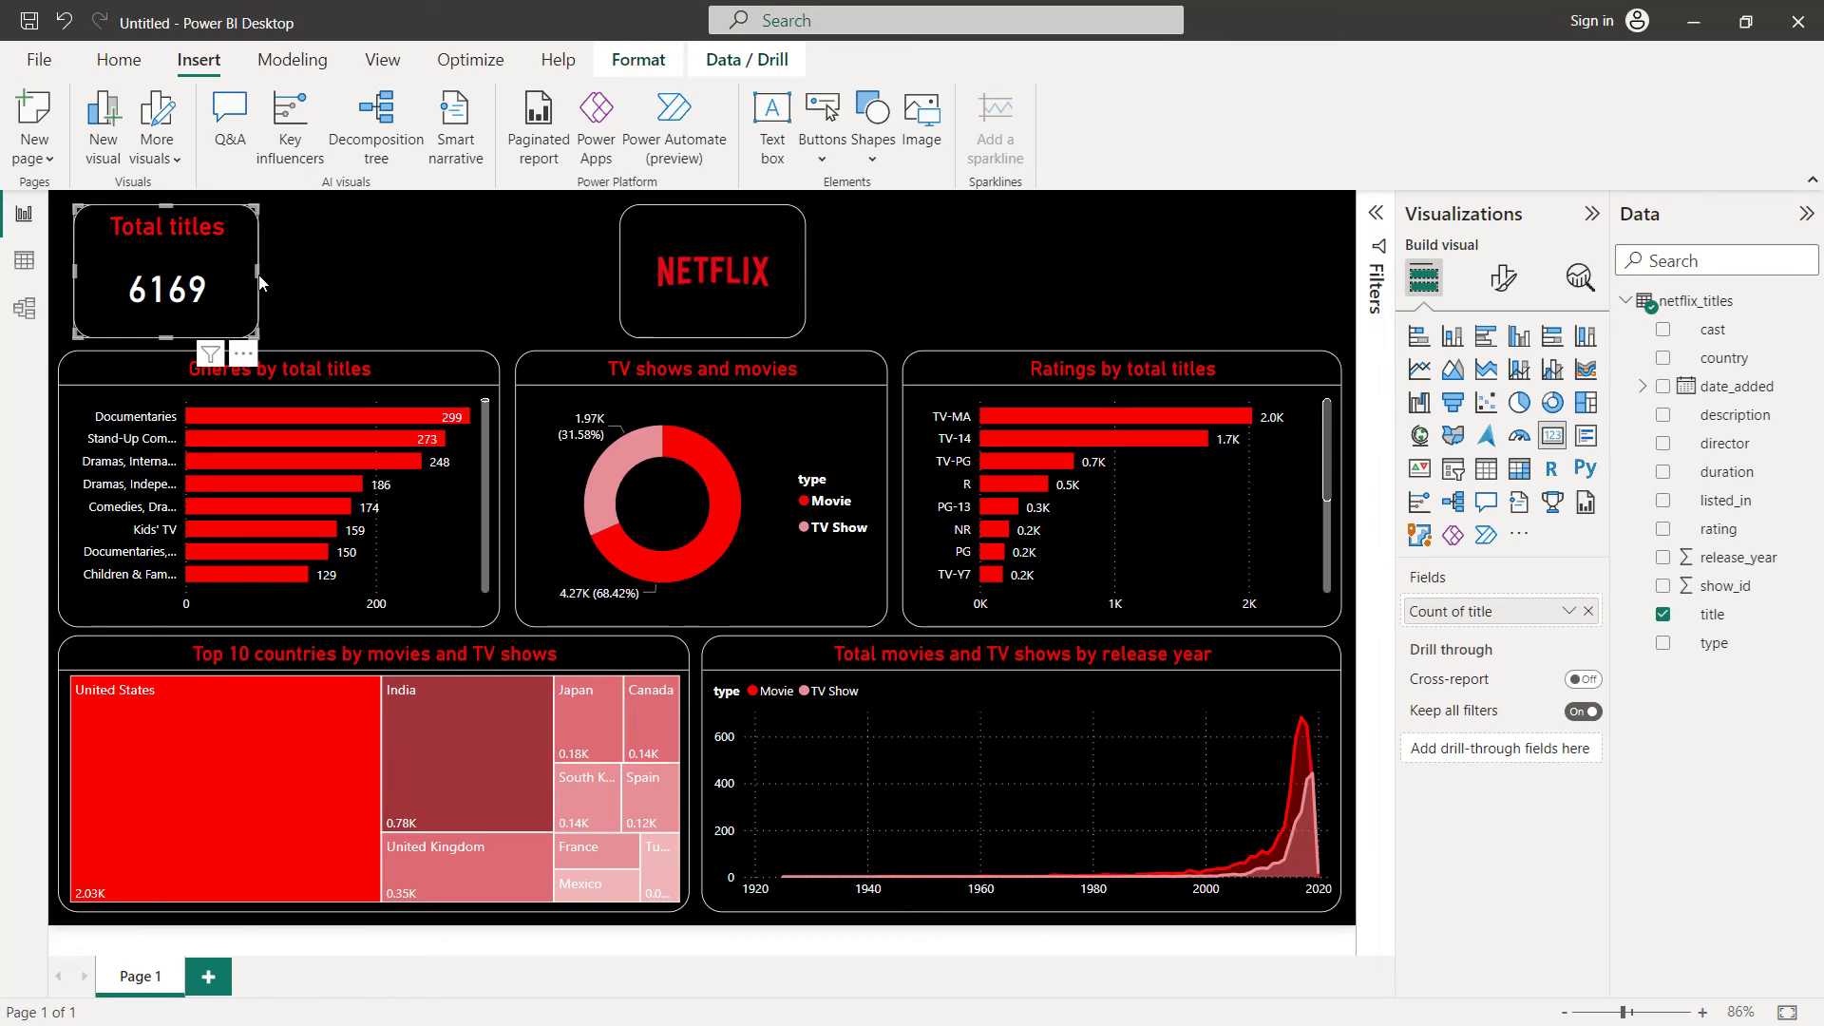
Paste five copies of the Total titles card and place two of them side by side to the right of the Netflix logo
{"action": "key", "text": "ctrl+v"}
{"action": "key", "text": "ctrl+v"}
{"action": "key", "text": "ctrl+v"}
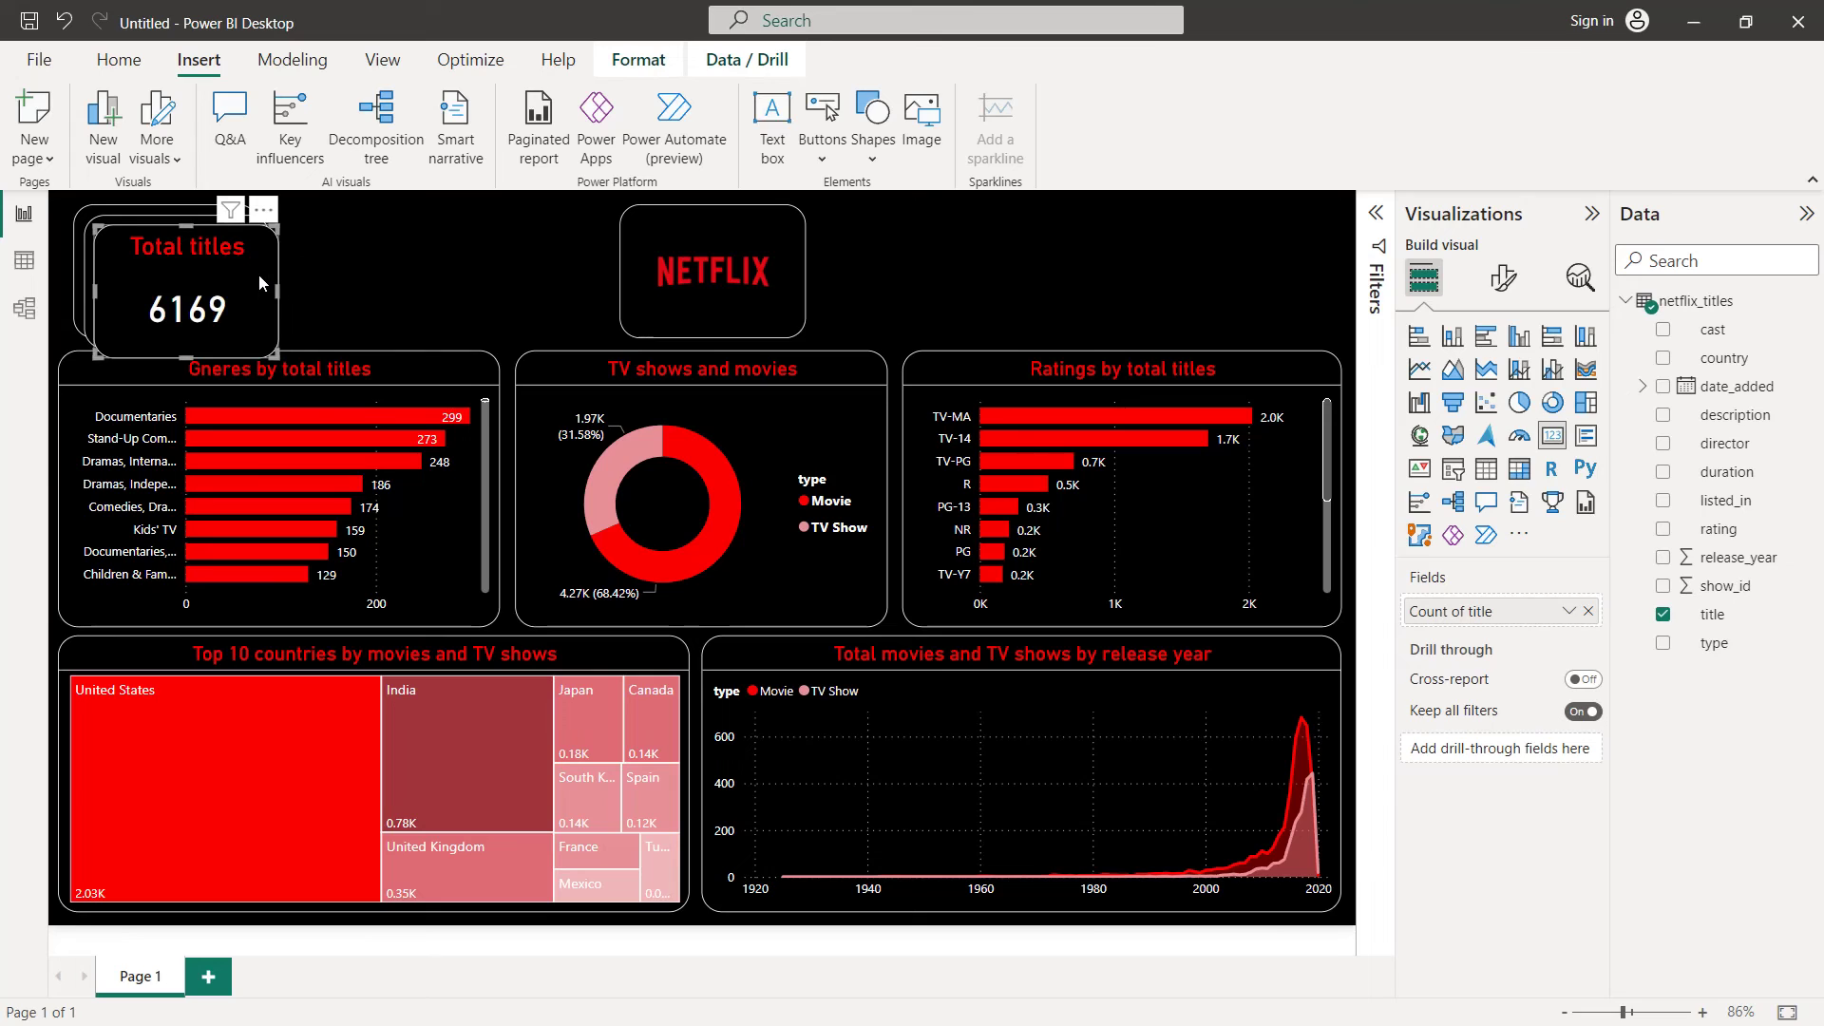
{"action": "key", "text": "ctrl+v"}
{"action": "key", "text": "ctrl+v"}
{"action": "left_click_drag", "start_coordinate": [242, 298], "coordinate": [1068, 266]}
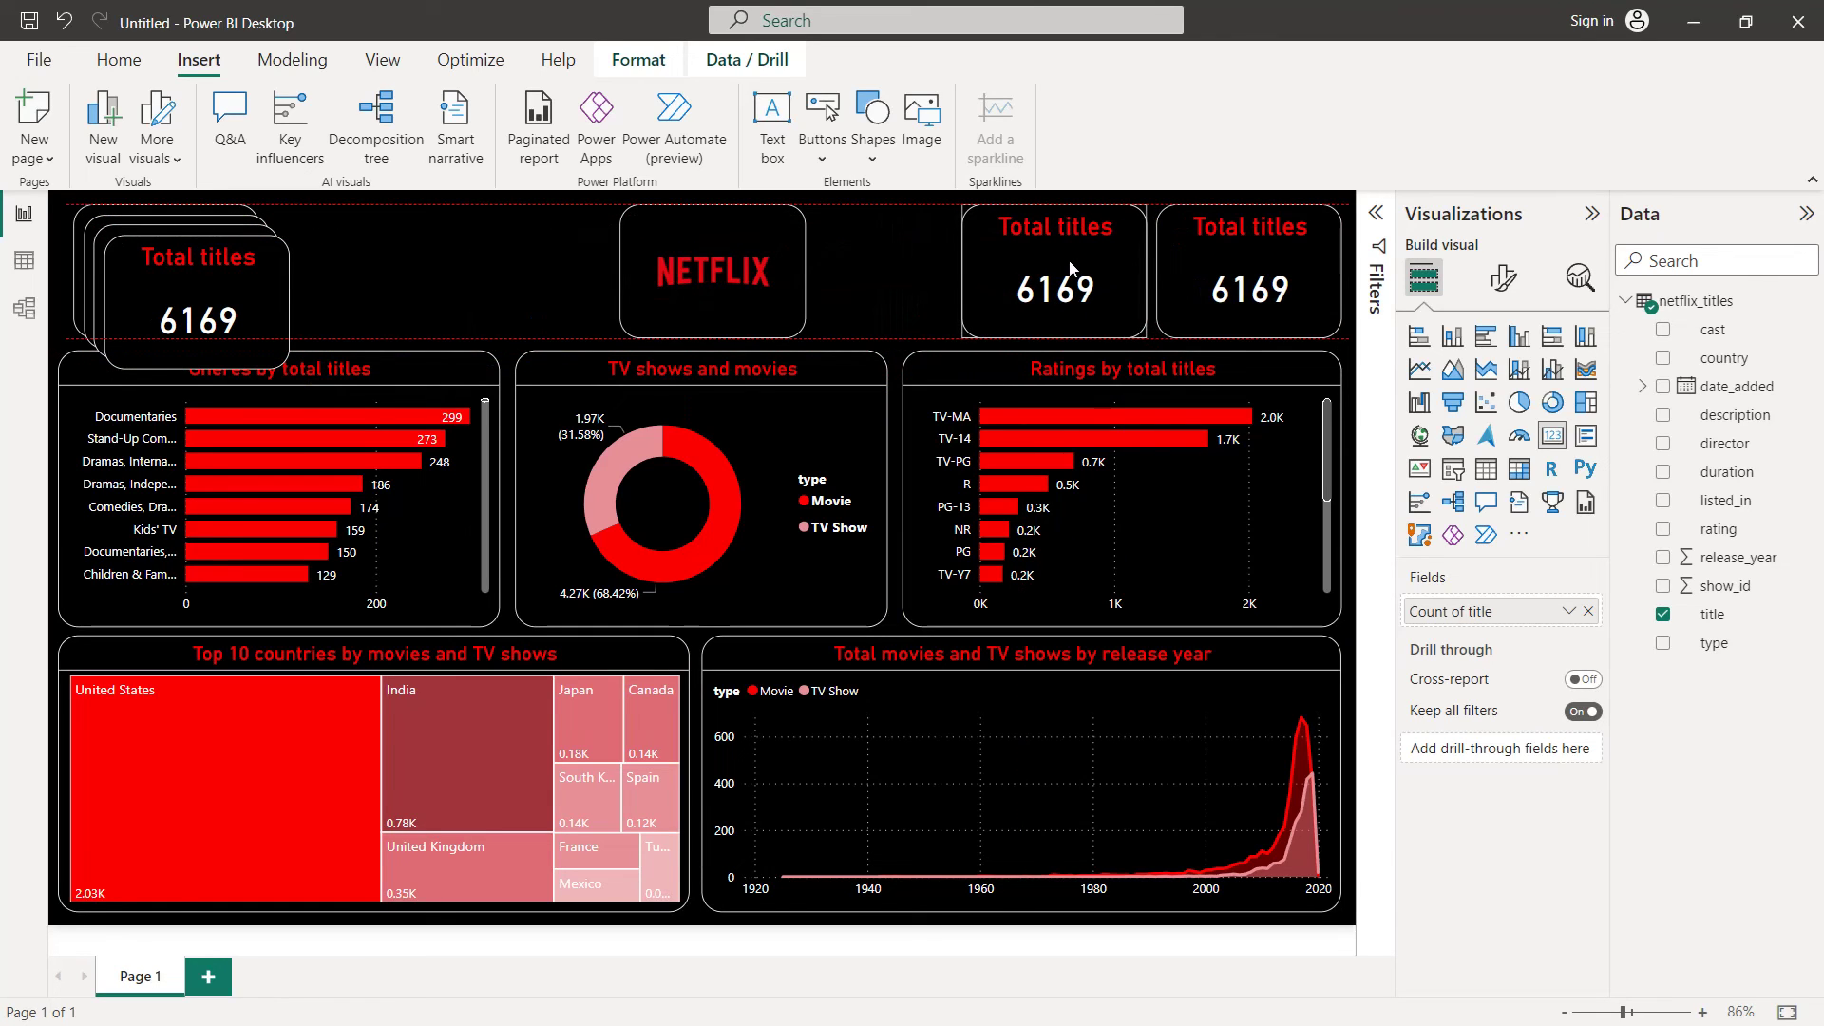
Narrow the two cards to the right of the logo and shift the inner one closer to the outermost card
{"action": "left_click", "coordinate": [1240, 275]}
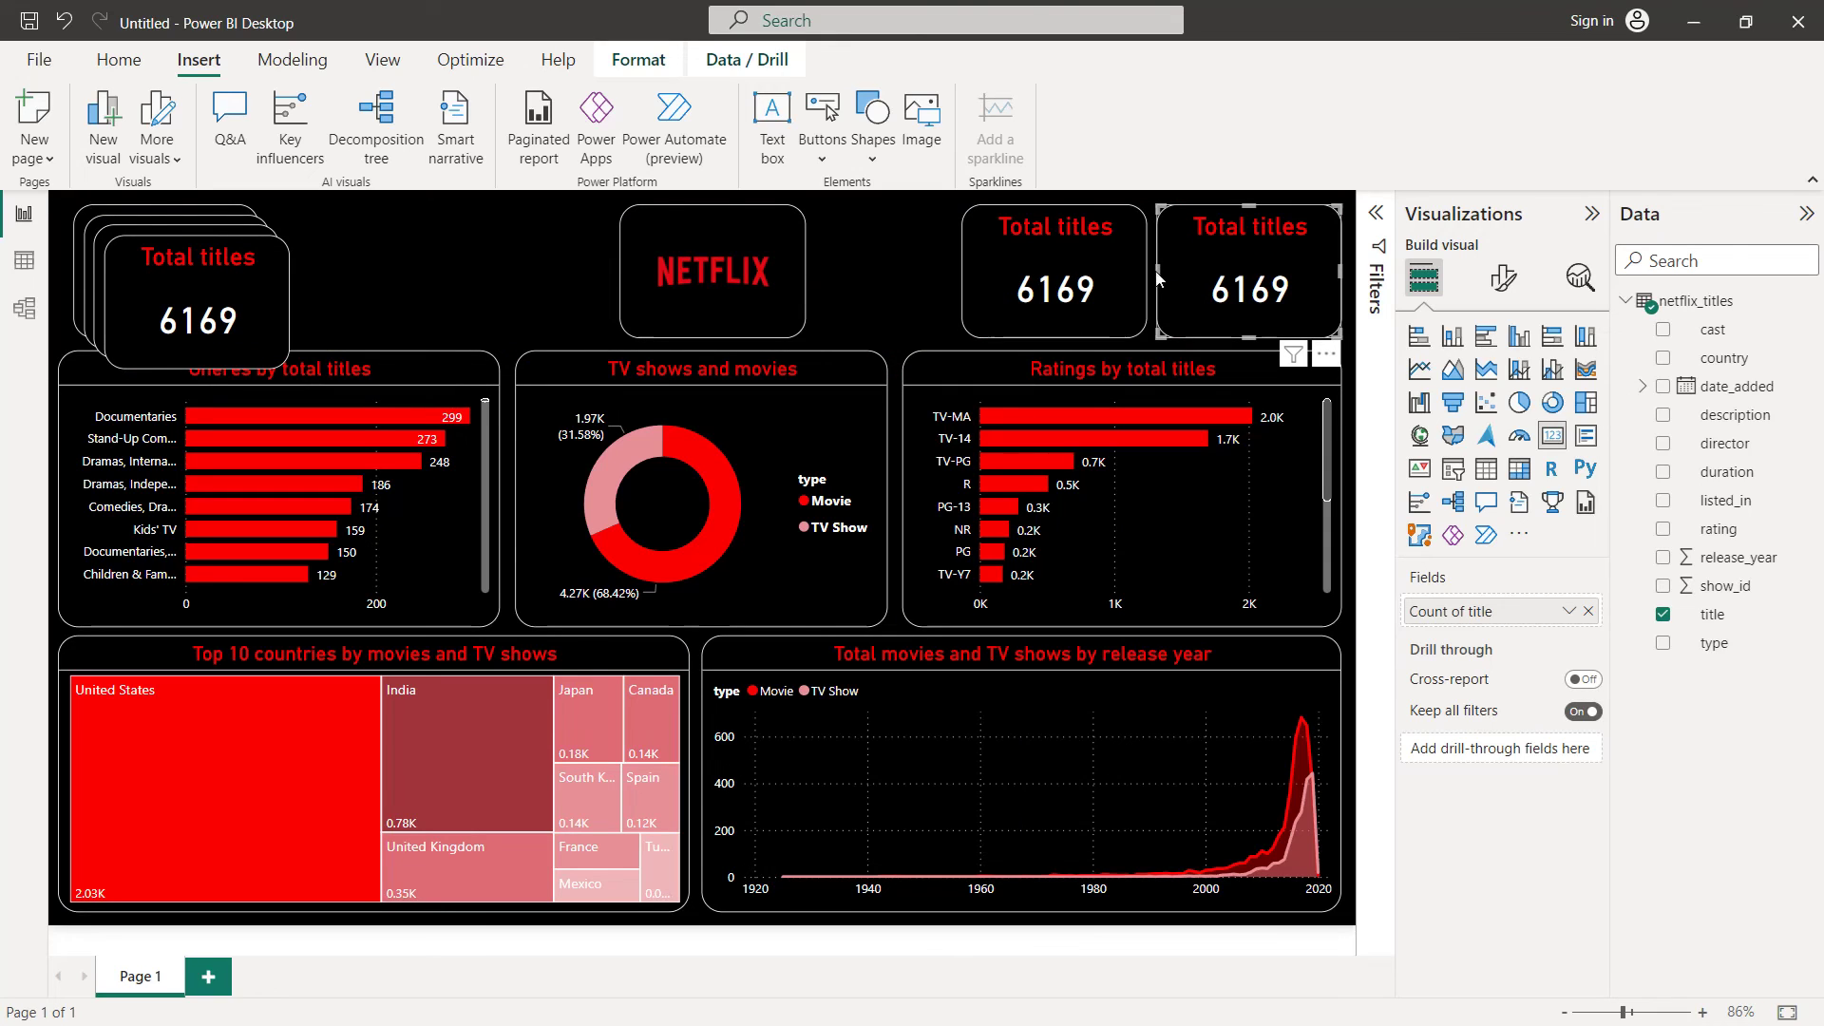
{"action": "left_click_drag", "start_coordinate": [1158, 276], "coordinate": [1175, 277]}
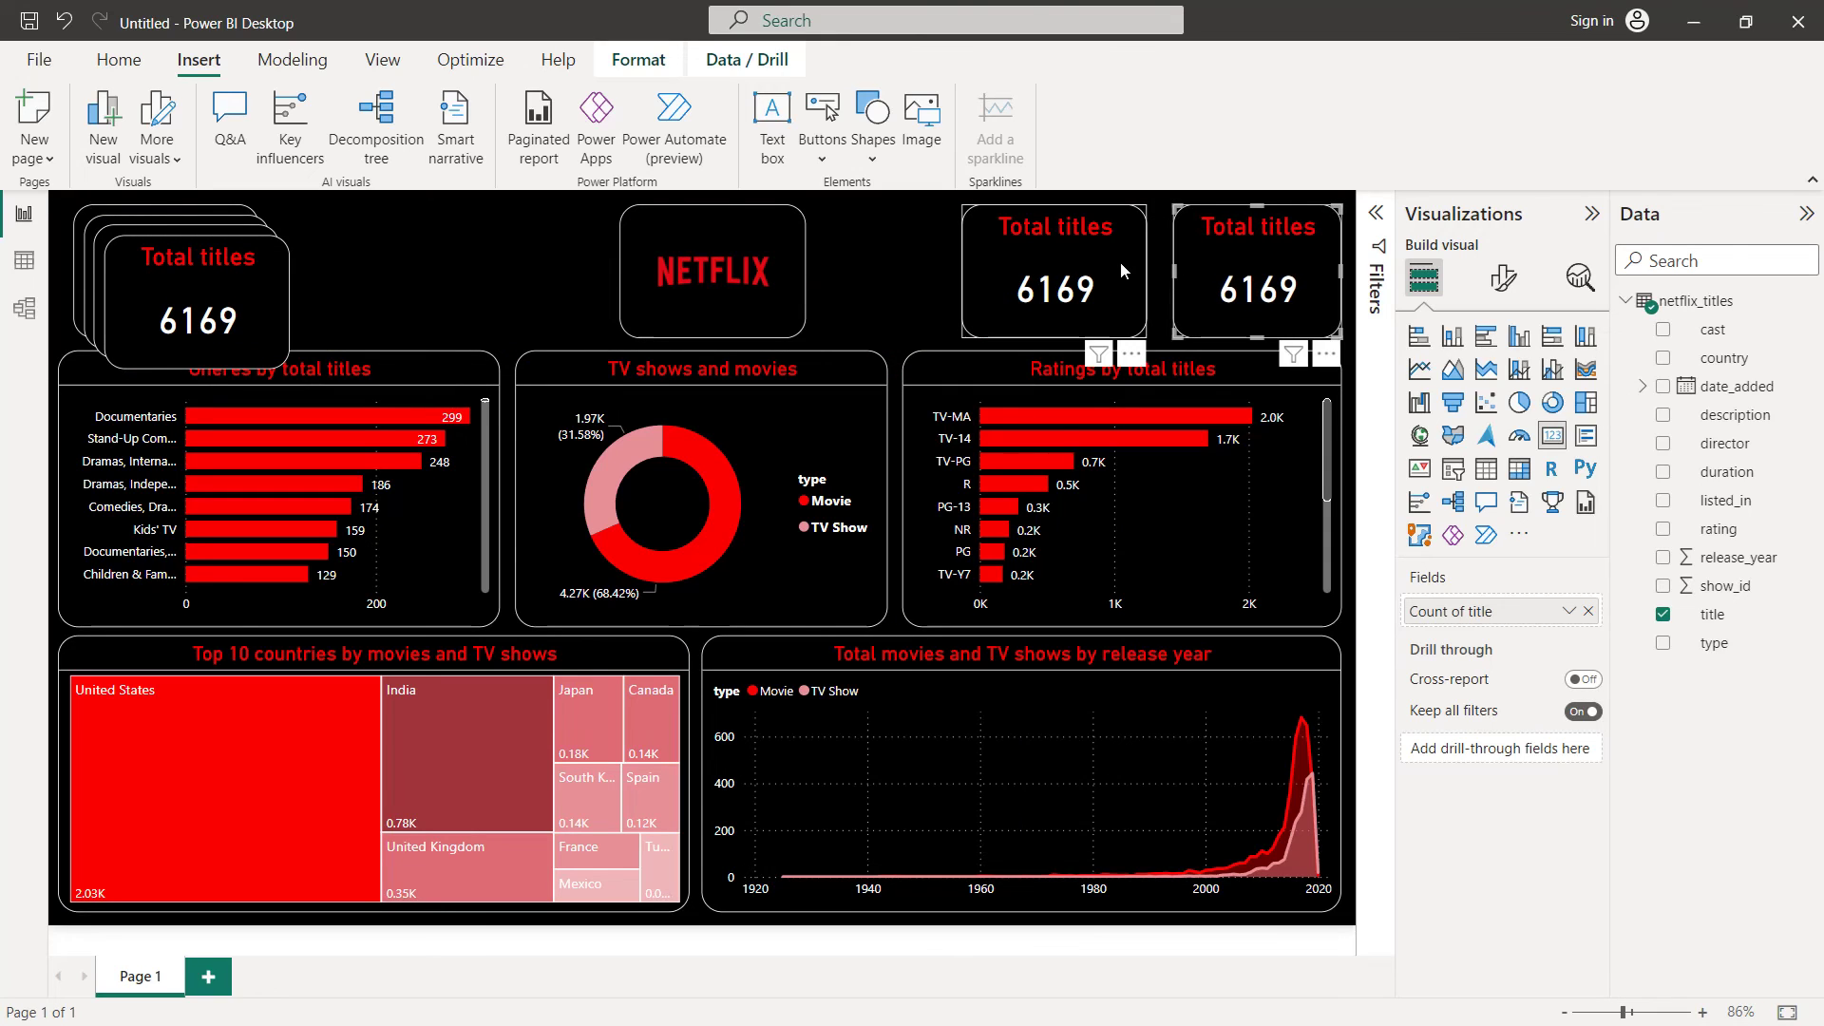
{"action": "left_click", "coordinate": [1121, 266]}
{"action": "key", "text": "Right"}
{"action": "key", "text": "Right"}
{"action": "key", "text": "Right"}
{"action": "key", "text": "Right"}
{"action": "key", "text": "Right"}
{"action": "key", "text": "Right"}
{"action": "key", "text": "Right"}
{"action": "key", "text": "Right"}
{"action": "key", "text": "Right"}
{"action": "key", "text": "Right"}
{"action": "key", "text": "Right"}
{"action": "key", "text": "Right"}
{"action": "key", "text": "Right"}
{"action": "key", "text": "Right"}
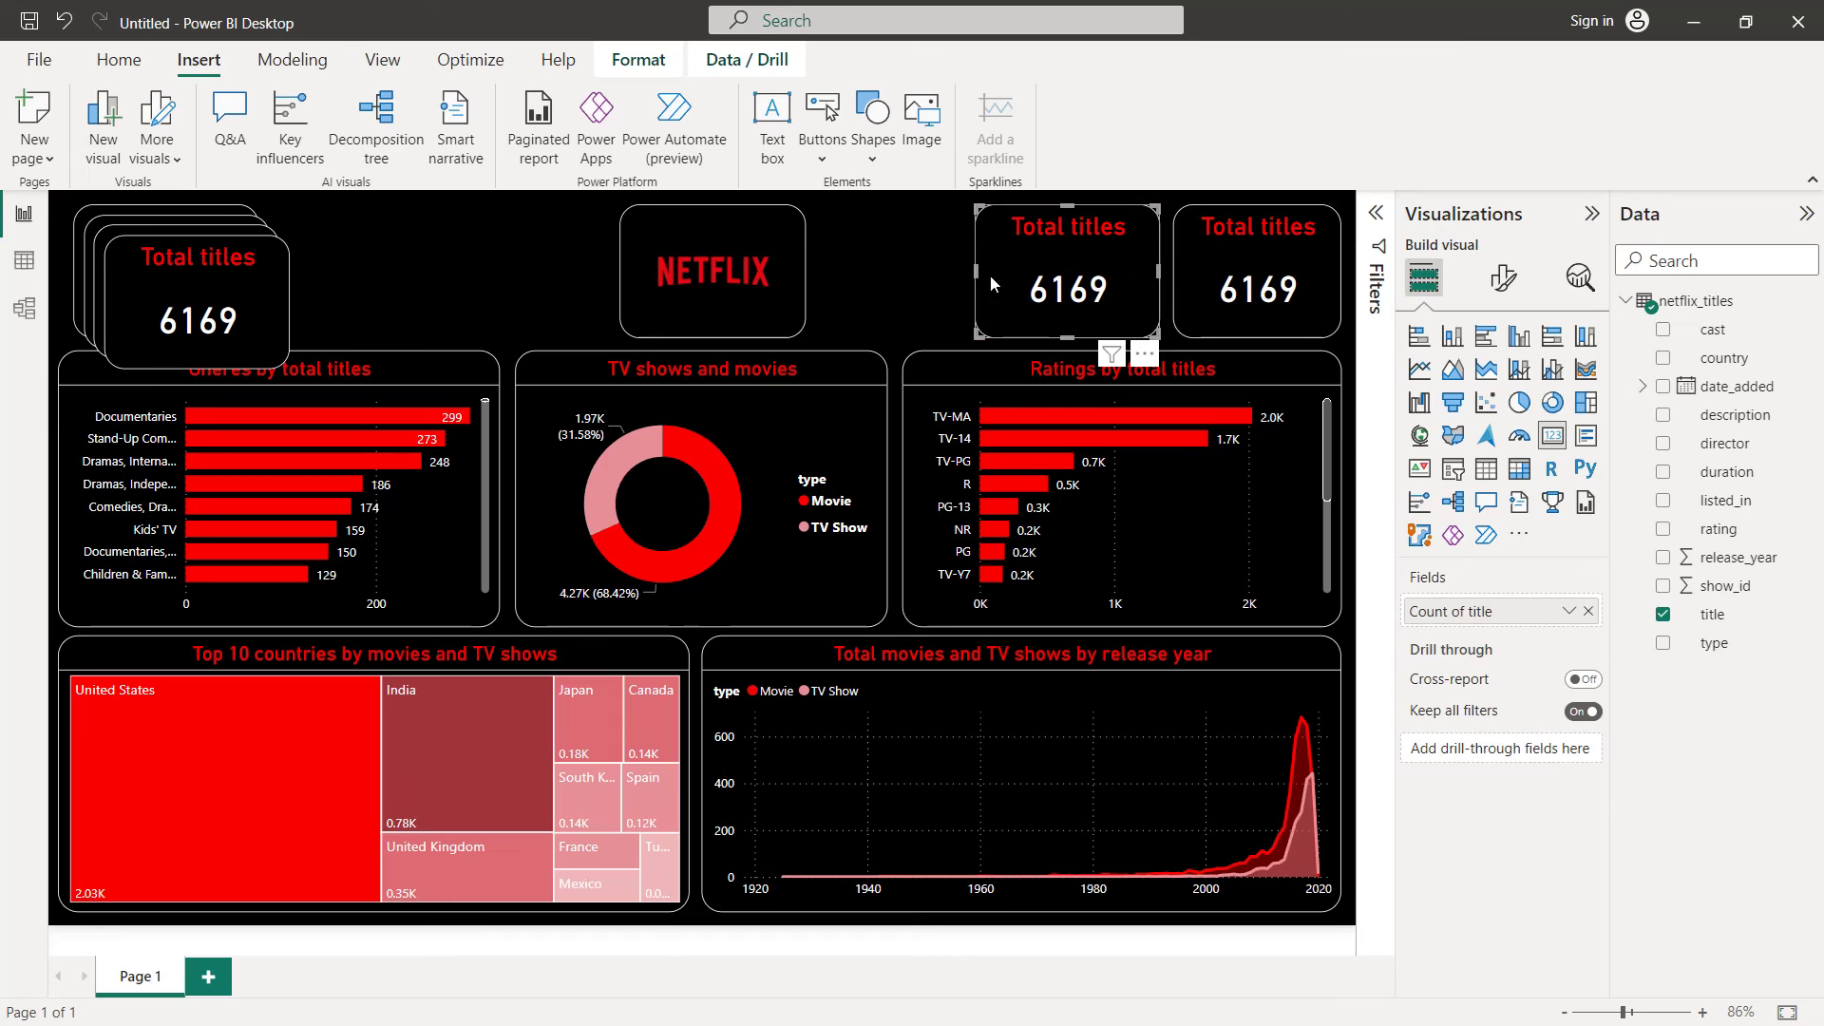
{"action": "left_click_drag", "start_coordinate": [980, 275], "coordinate": [999, 275]}
Place a third card copy beside the Netflix logo and adjust the three cards' widths and spacing to fit up to the page edge
{"action": "left_click_drag", "start_coordinate": [298, 282], "coordinate": [926, 273]}
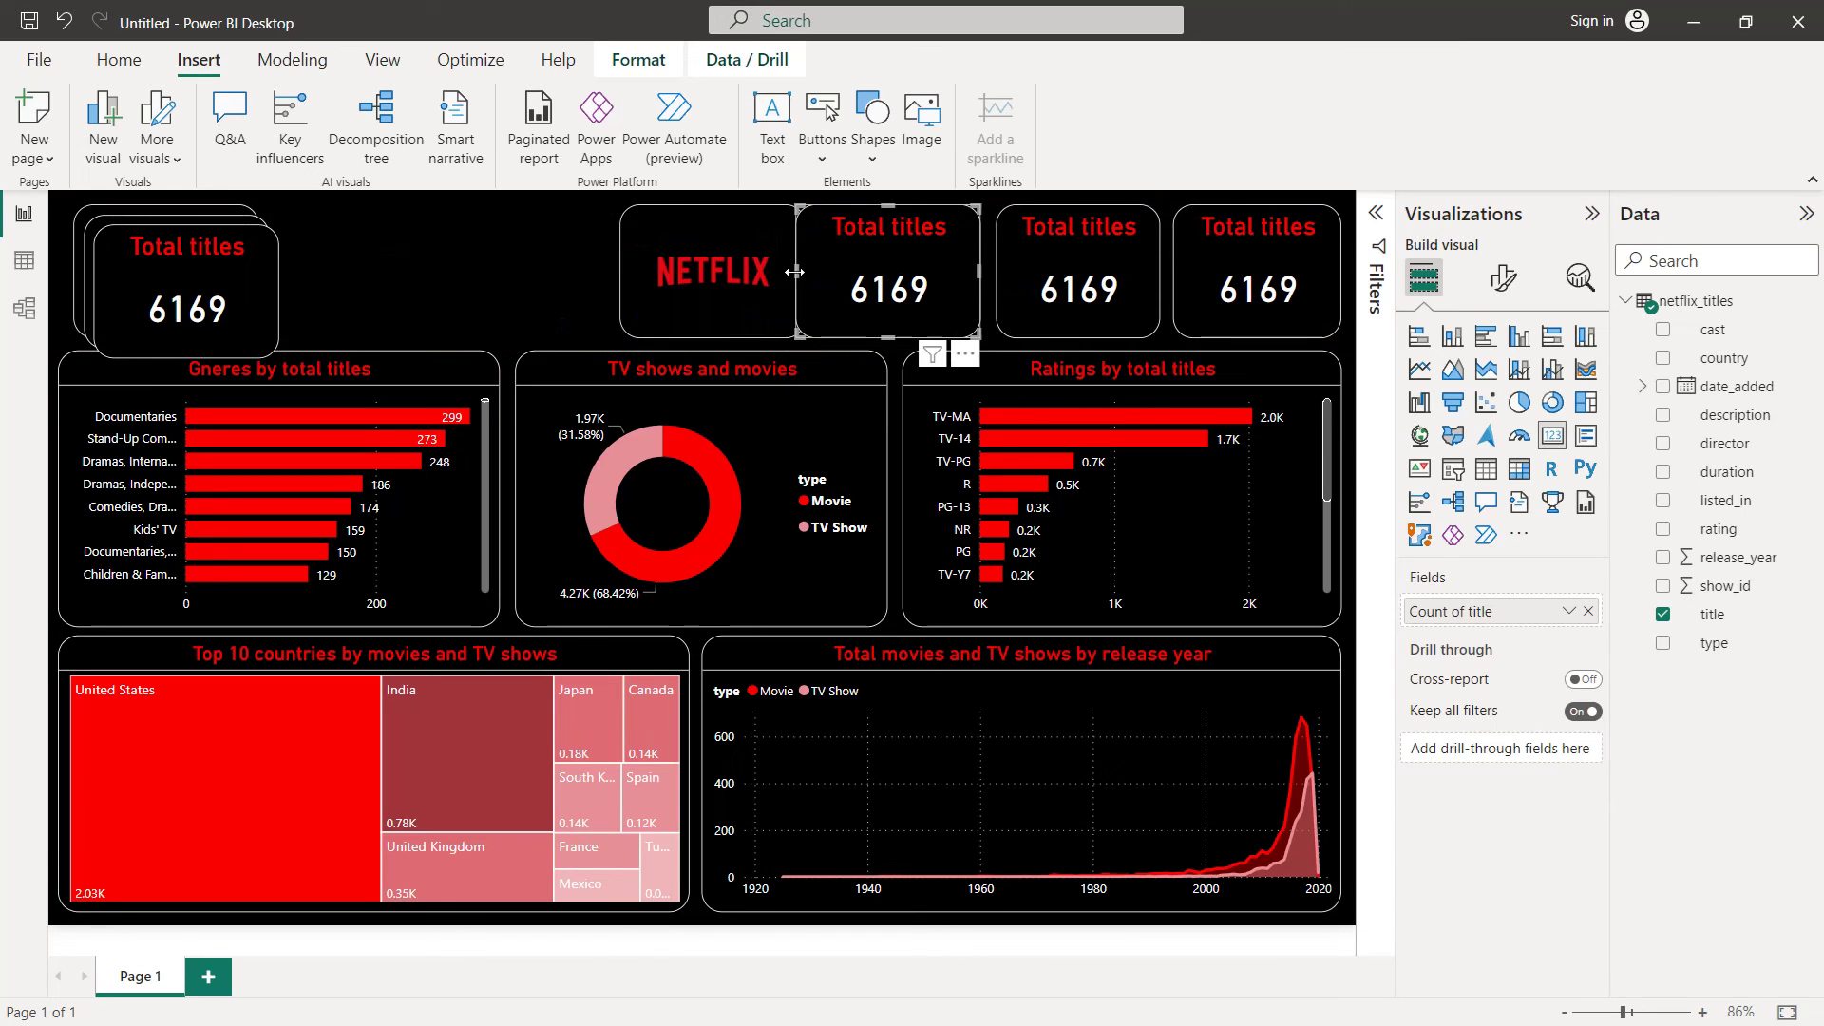
{"action": "mouse_move", "coordinate": [794, 282]}
{"action": "left_mouse_down"}
{"action": "mouse_move", "coordinate": [832, 272]}
{"action": "mouse_move", "coordinate": [808, 274]}
{"action": "left_mouse_up"}
{"action": "left_click", "coordinate": [1017, 254]}
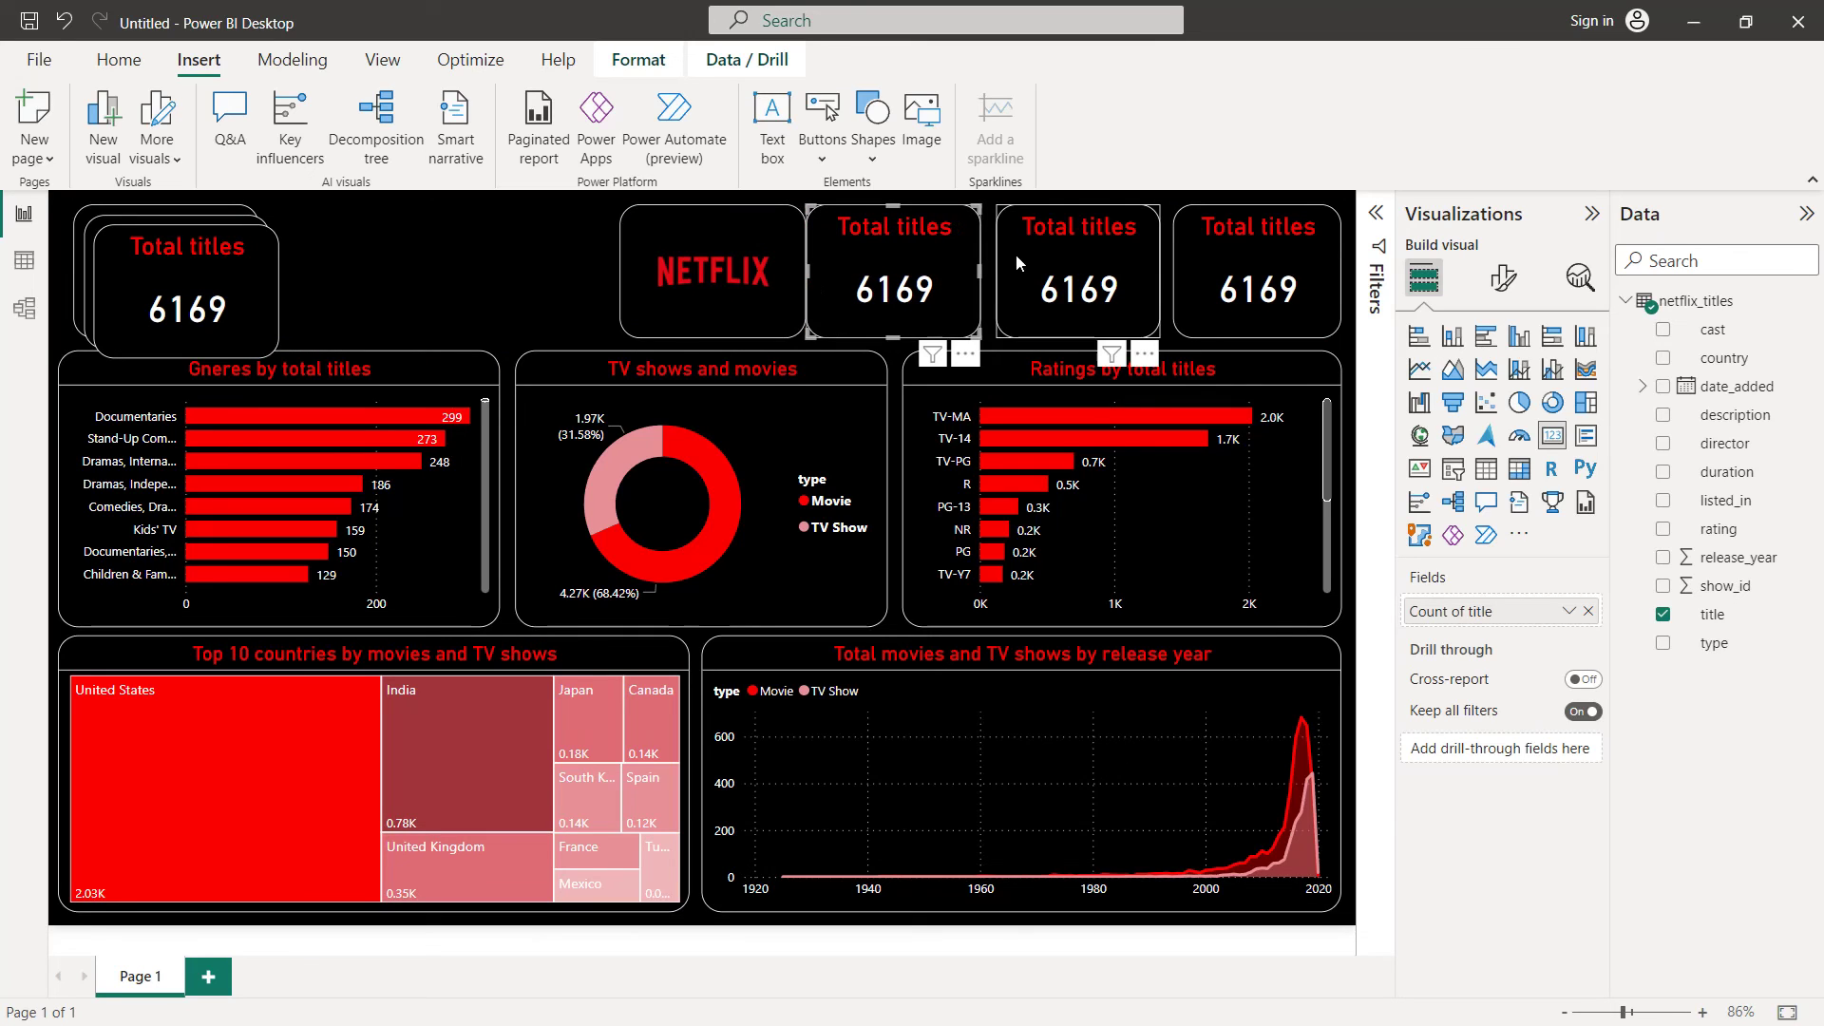
{"action": "left_click_drag", "start_coordinate": [998, 276], "coordinate": [961, 266]}
{"action": "left_click", "coordinate": [798, 278]}
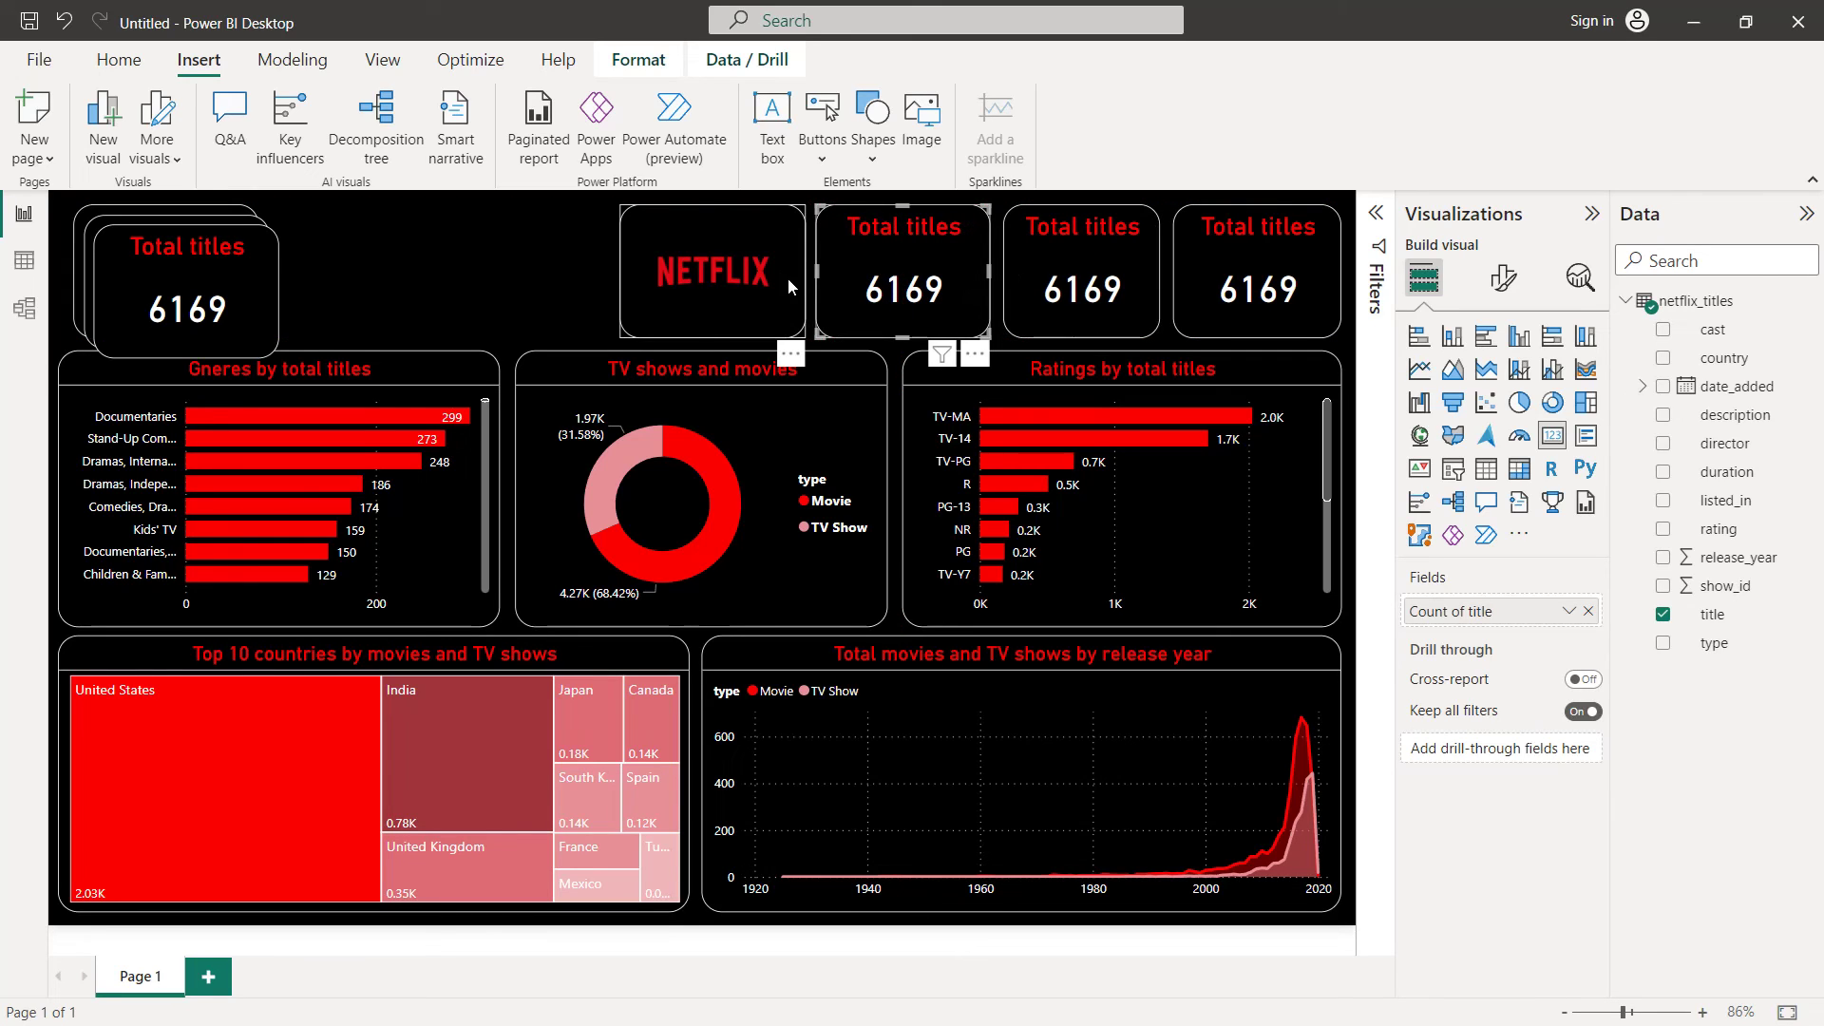
{"action": "left_click", "coordinate": [1204, 274]}
{"action": "left_click_drag", "start_coordinate": [1178, 276], "coordinate": [932, 271]}
{"action": "left_click", "coordinate": [1116, 273]}
{"action": "left_click", "coordinate": [563, 258]}
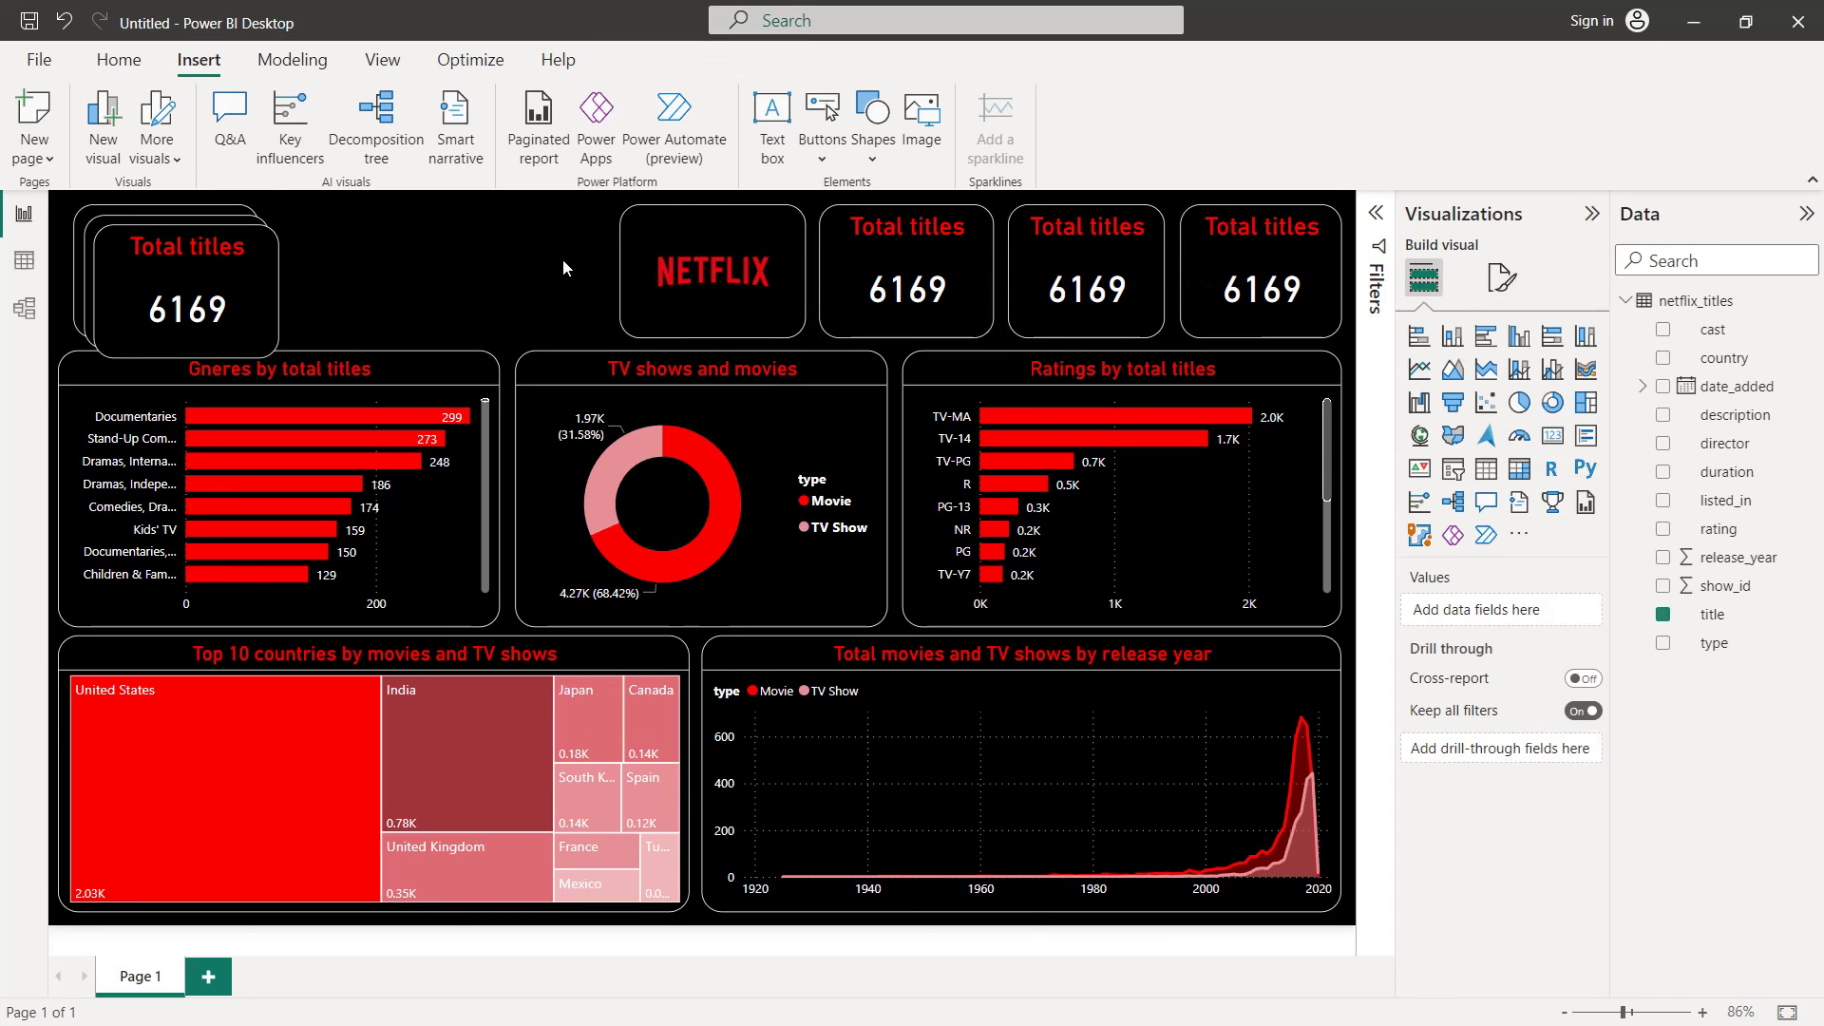
Spread the remaining three cards across the space left of the Netflix logo and resize them to fit in one row
{"action": "left_click_drag", "start_coordinate": [281, 265], "coordinate": [545, 251]}
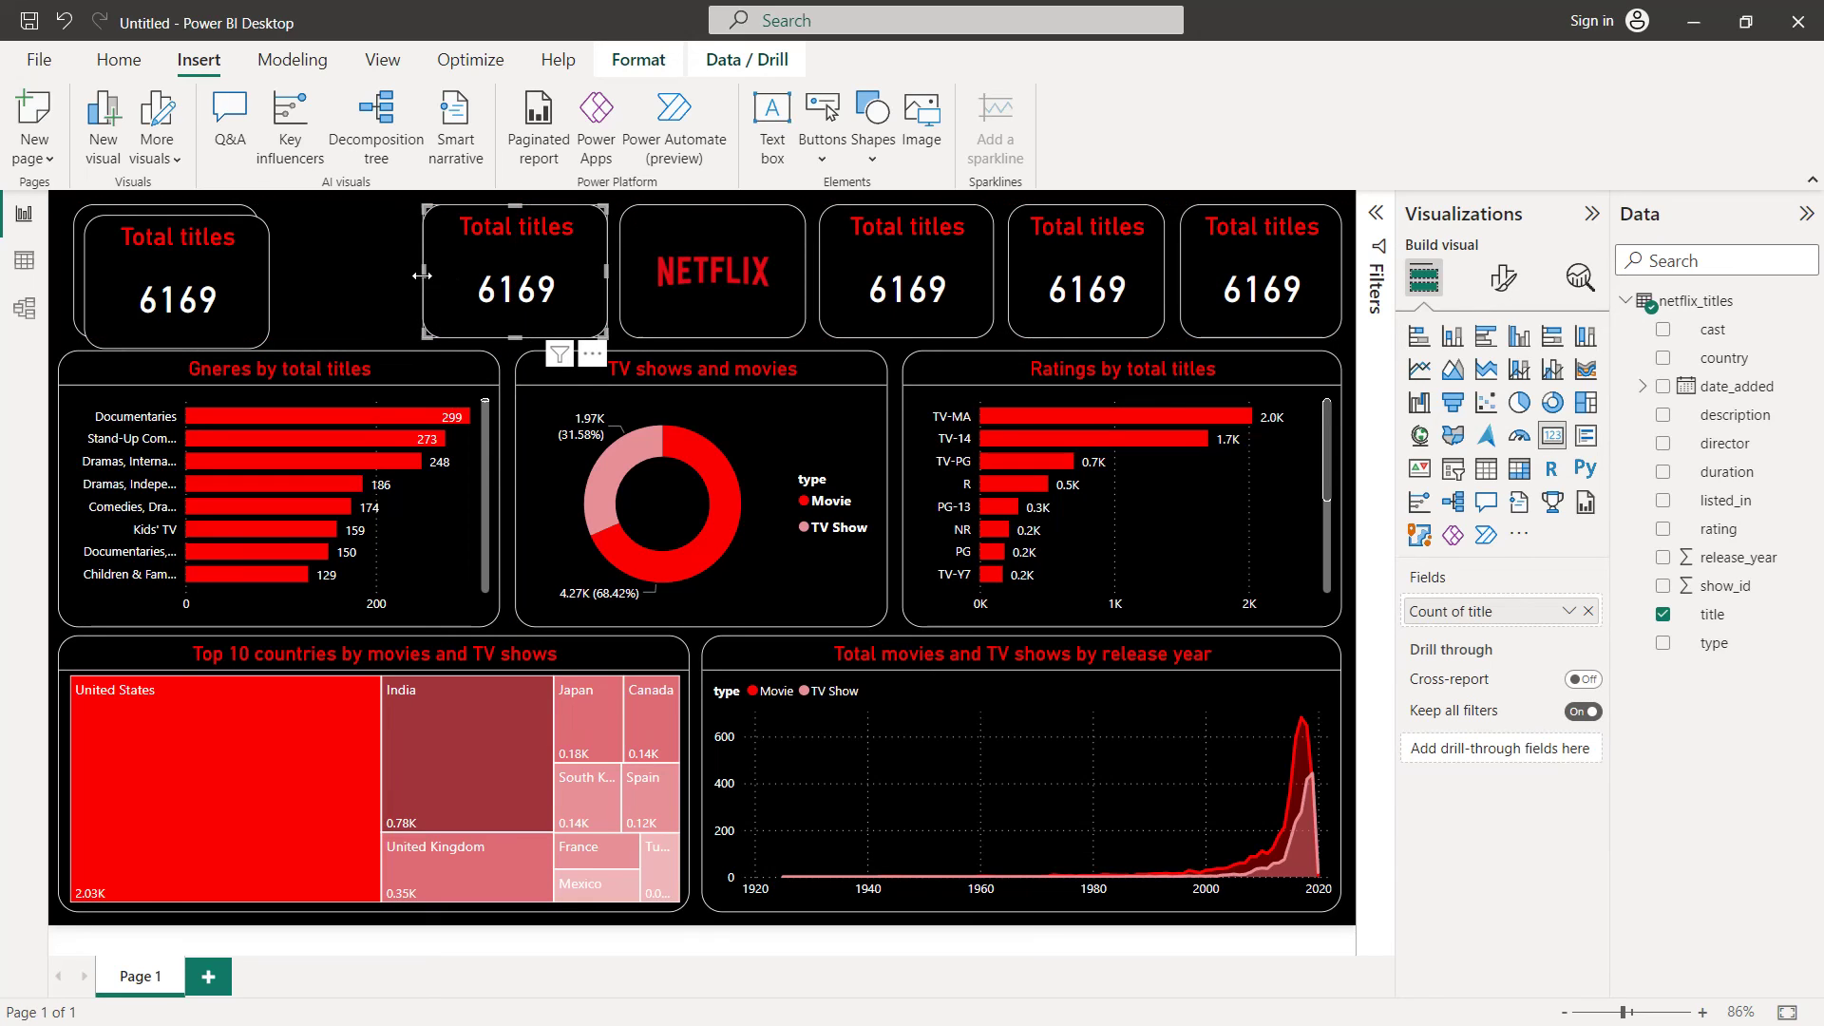
{"action": "left_click_drag", "start_coordinate": [147, 278], "coordinate": [299, 274]}
{"action": "left_click", "coordinate": [209, 271]}
{"action": "left_click", "coordinate": [304, 271]}
{"action": "left_click", "coordinate": [209, 285]}
{"action": "left_click", "coordinate": [946, 694]}
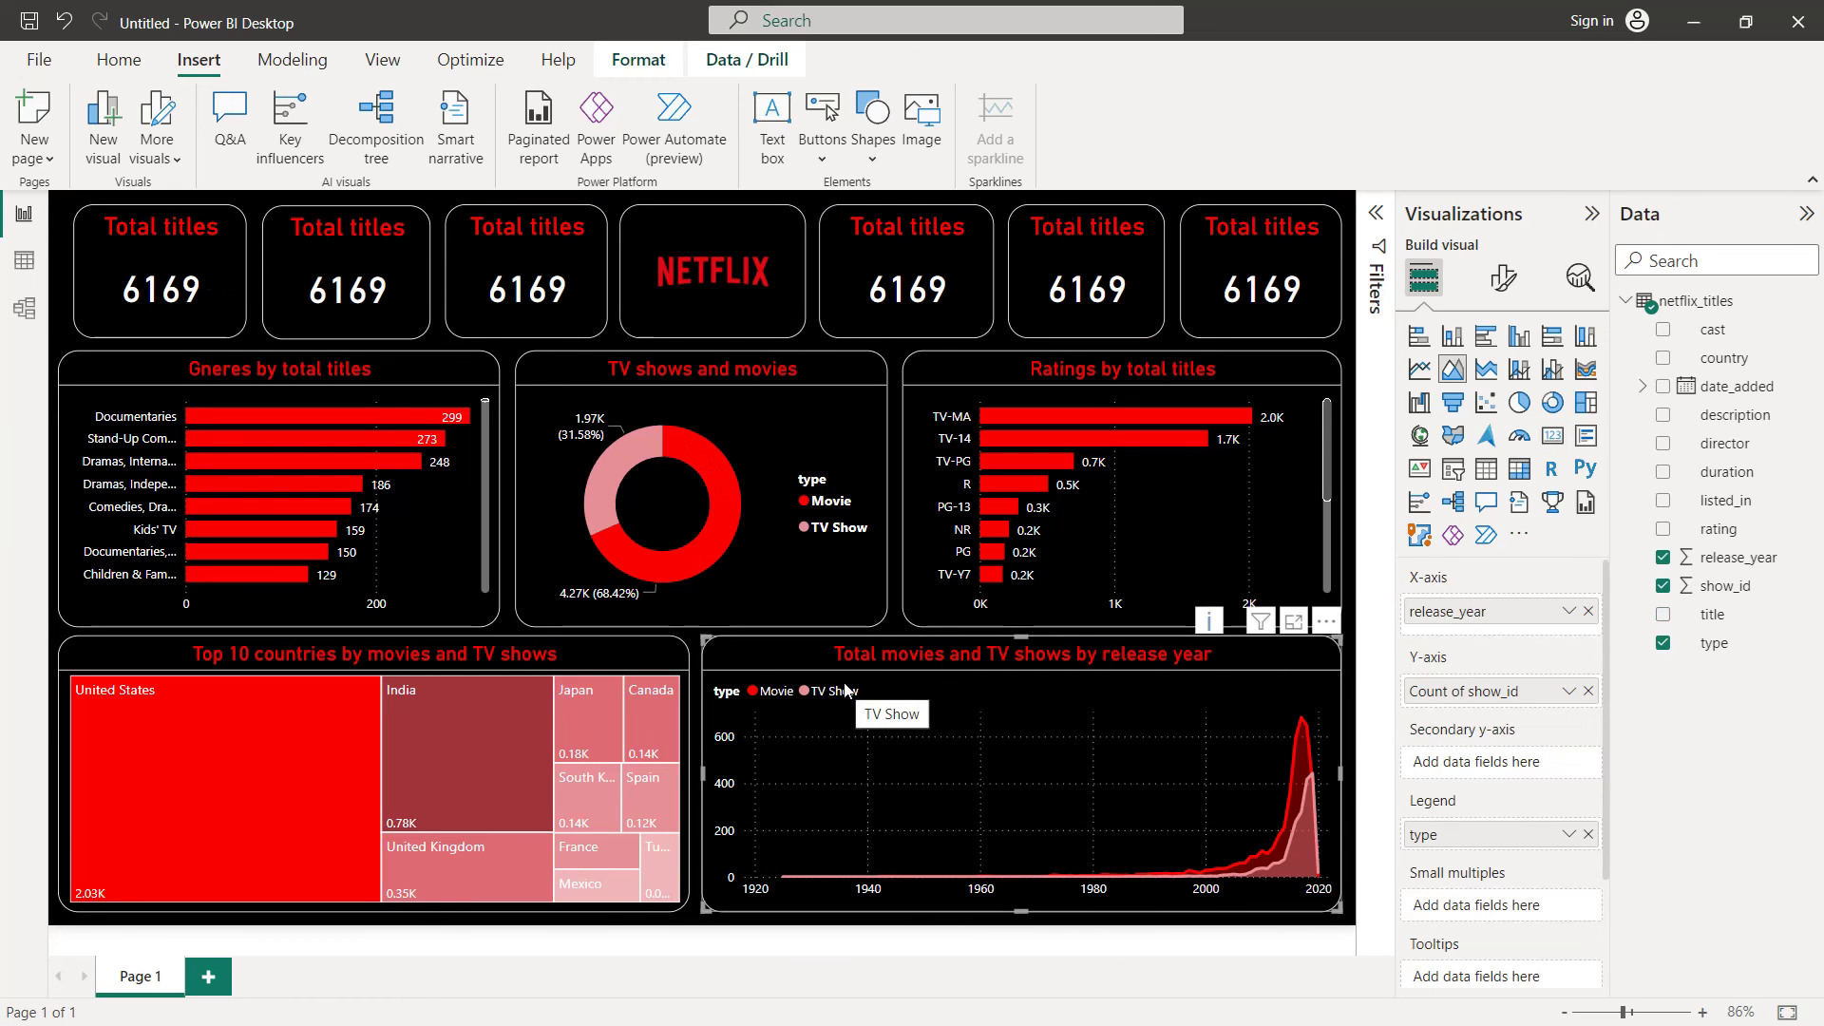
Replace the second card's title field with rating, summarized as a distinct count
{"action": "left_click", "coordinate": [378, 236]}
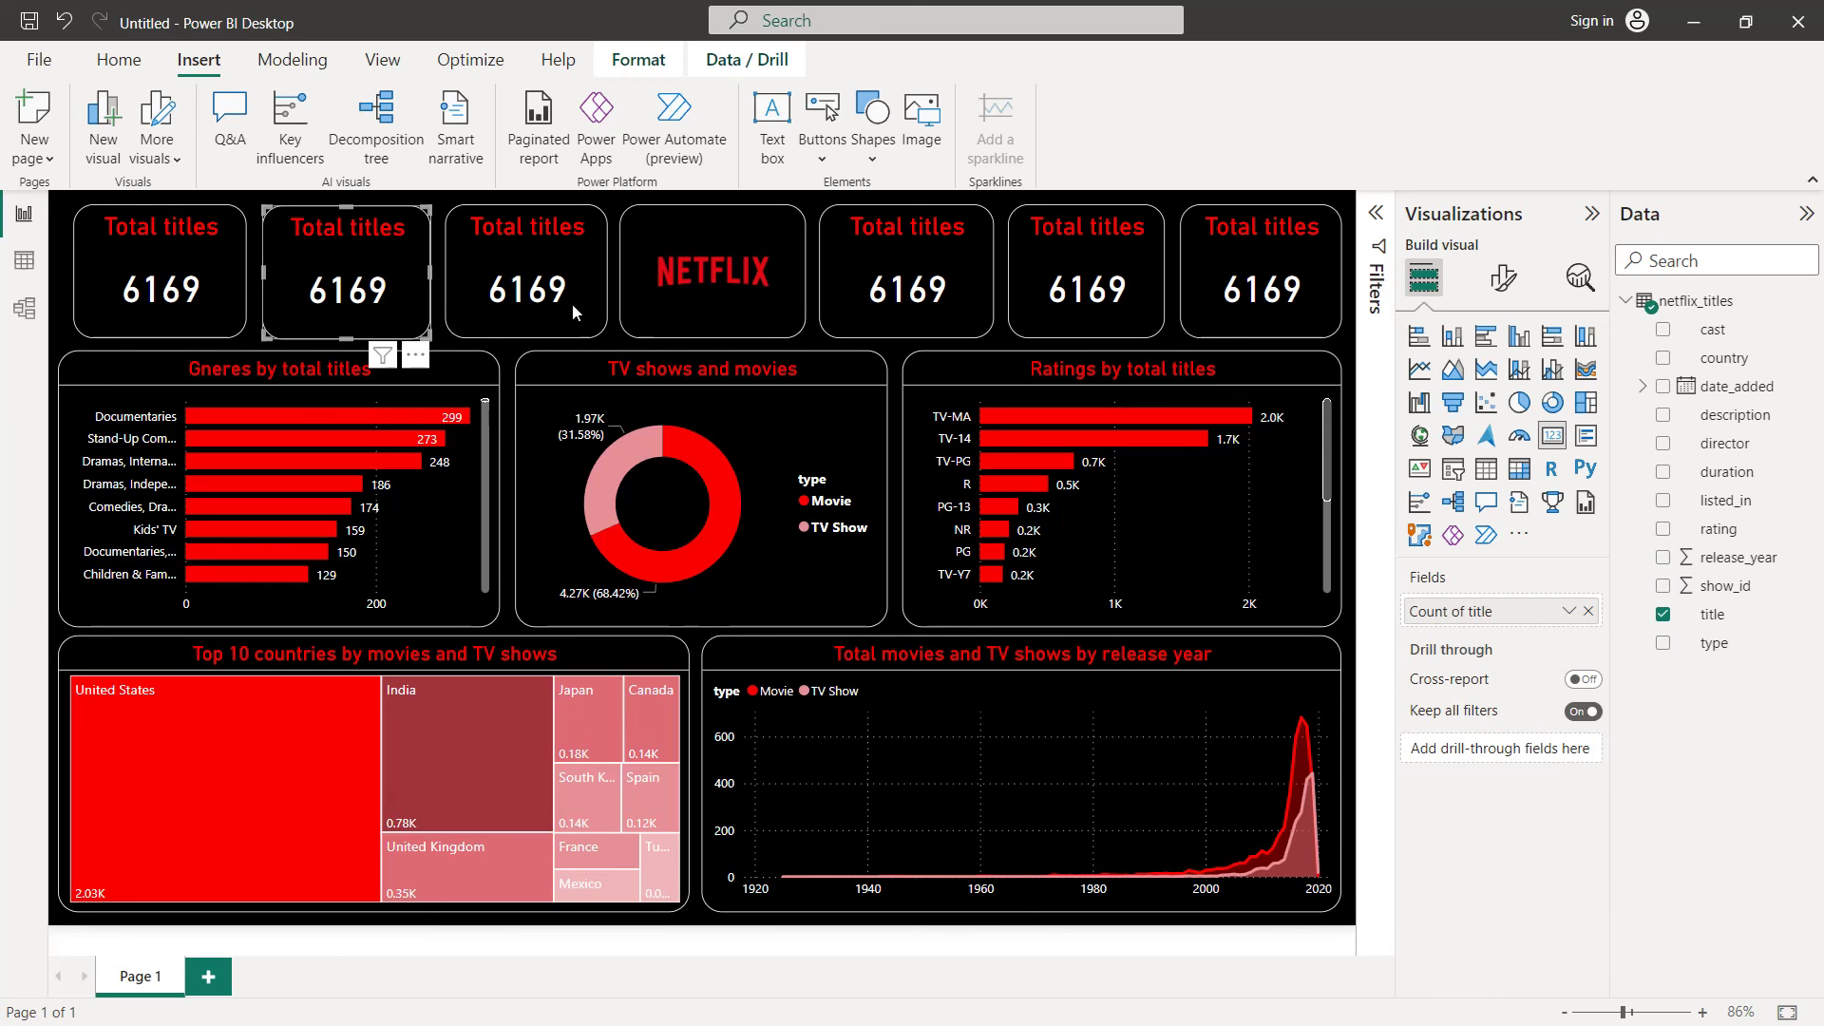
{"action": "left_click", "coordinate": [1588, 611]}
{"action": "left_click_drag", "start_coordinate": [1730, 538], "coordinate": [1532, 618]}
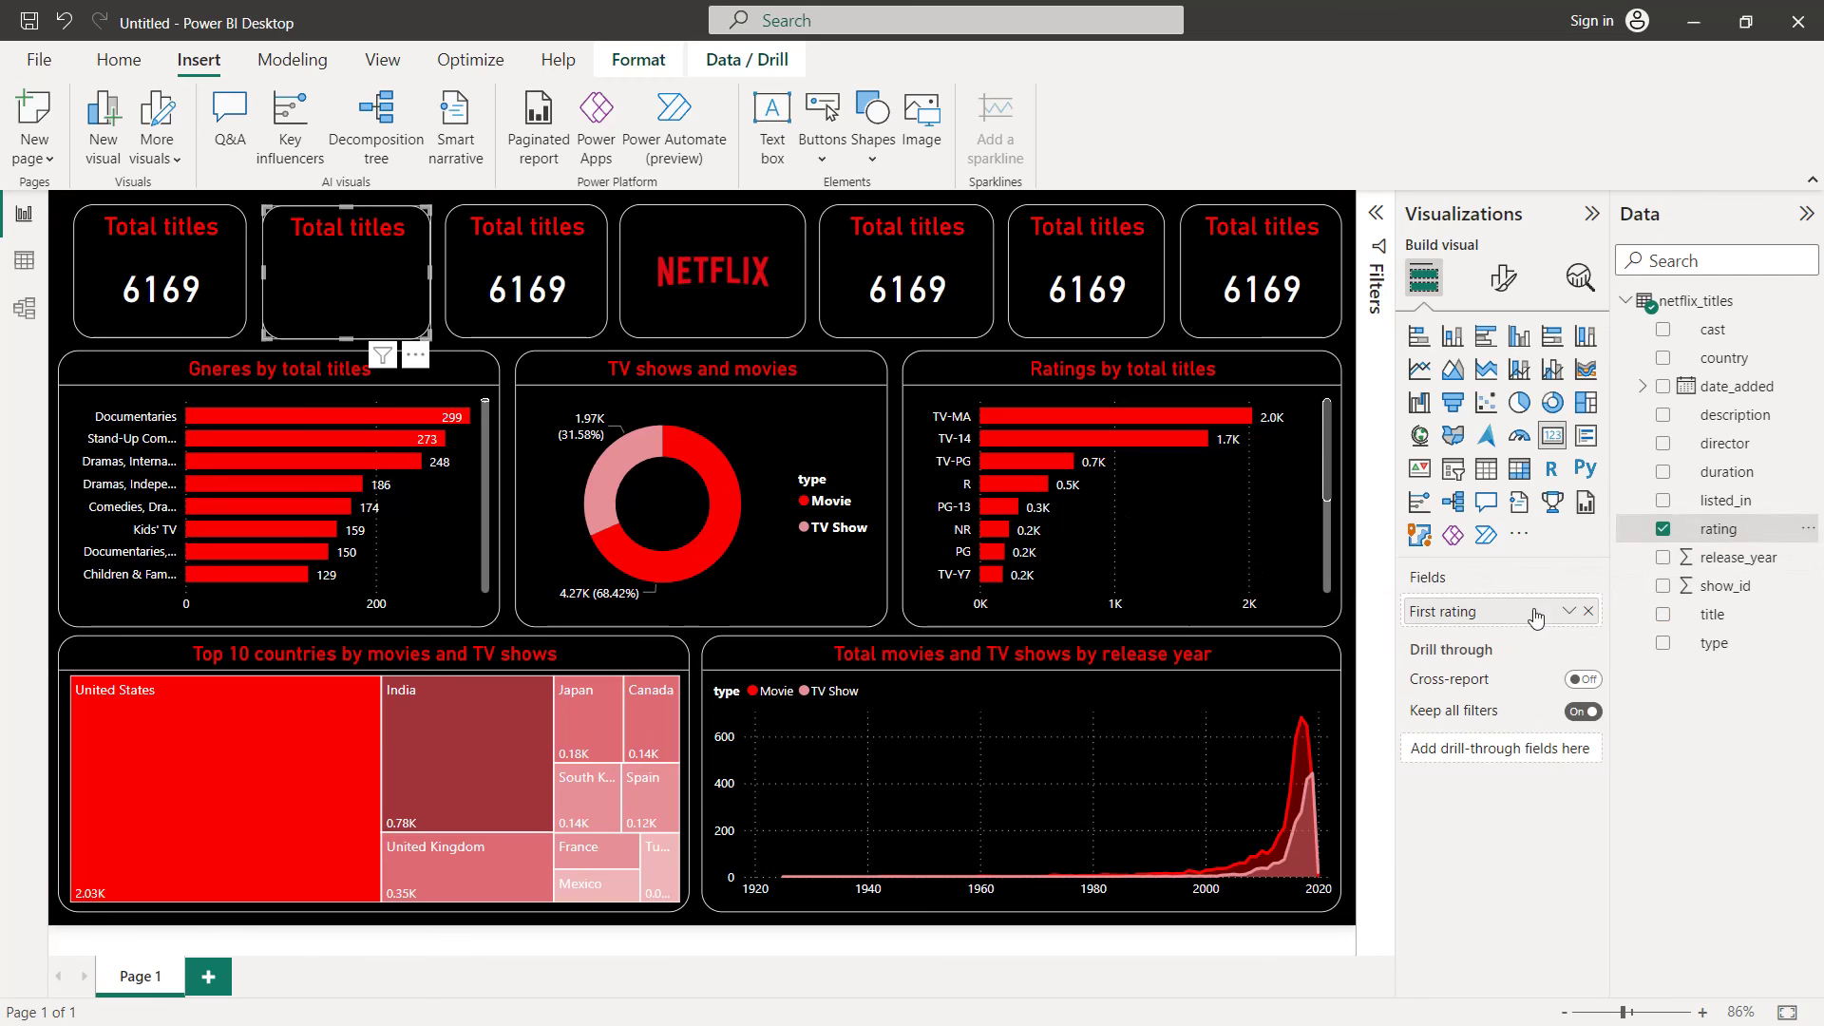
{"action": "left_click", "coordinate": [1568, 610]}
{"action": "left_click", "coordinate": [1623, 737]}
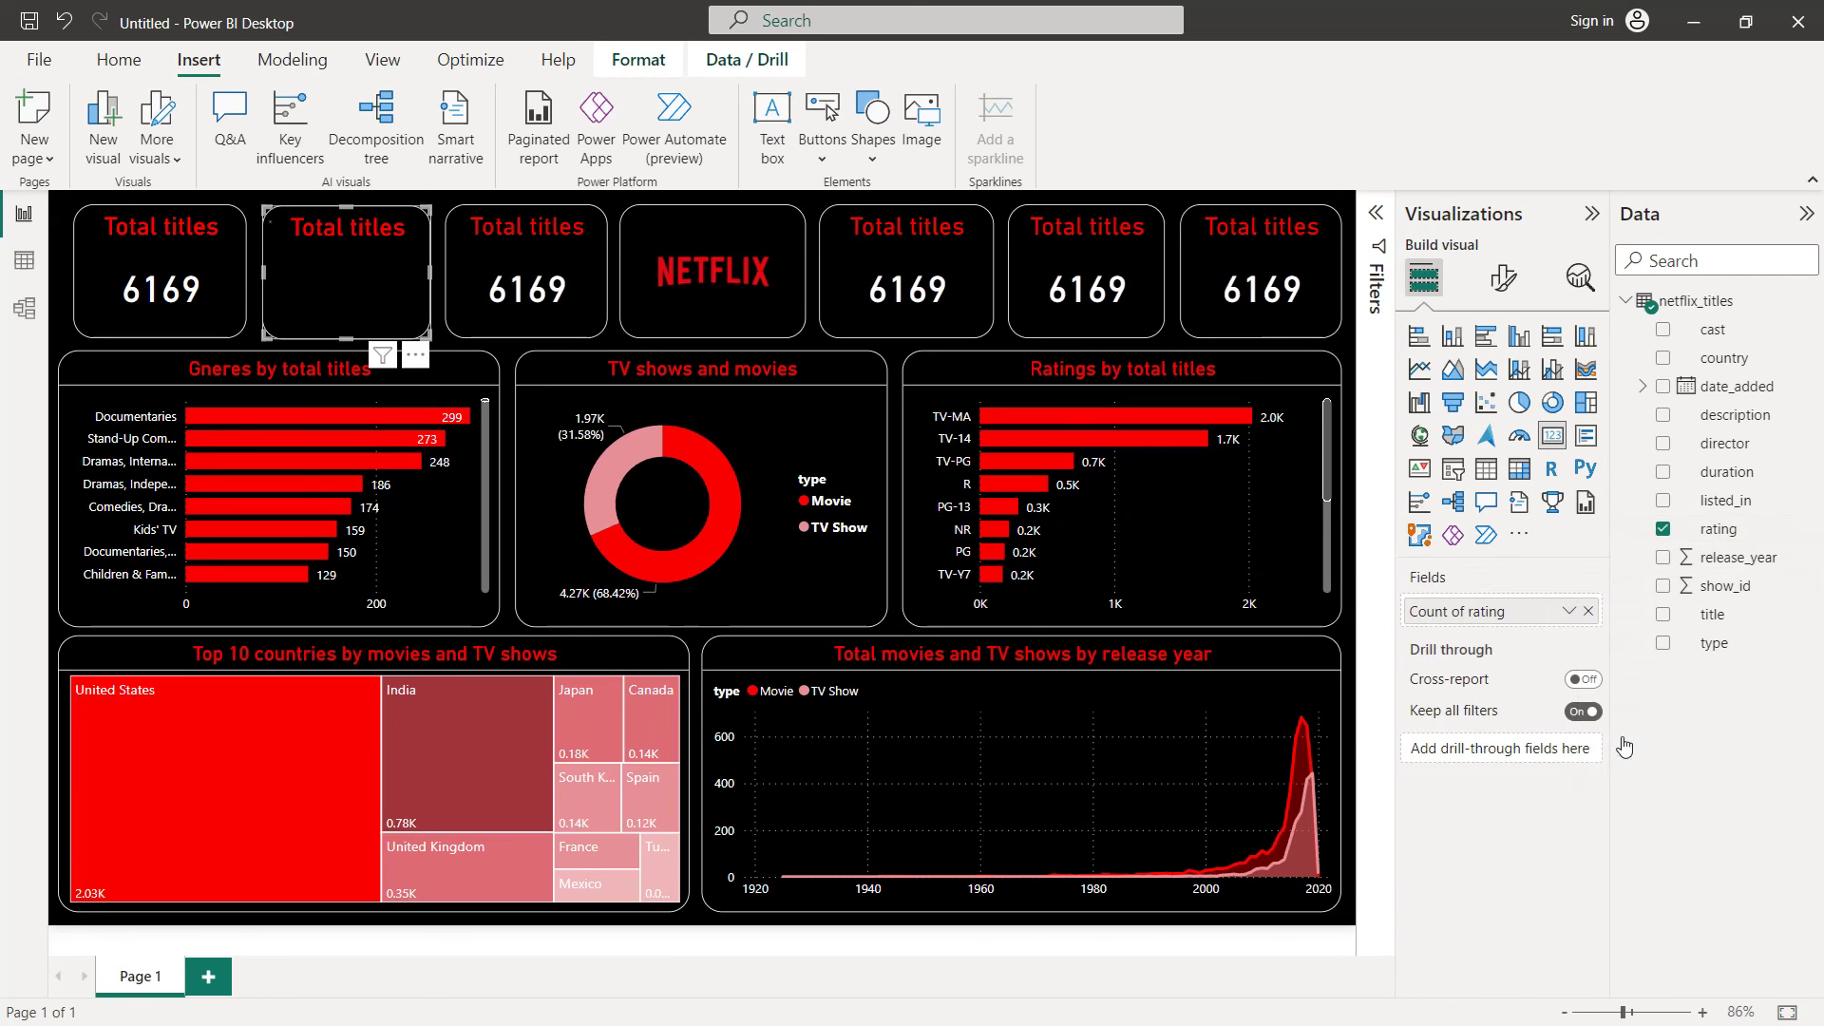
Change the second card's title text to Total ratings
{"action": "left_click", "coordinate": [1512, 286]}
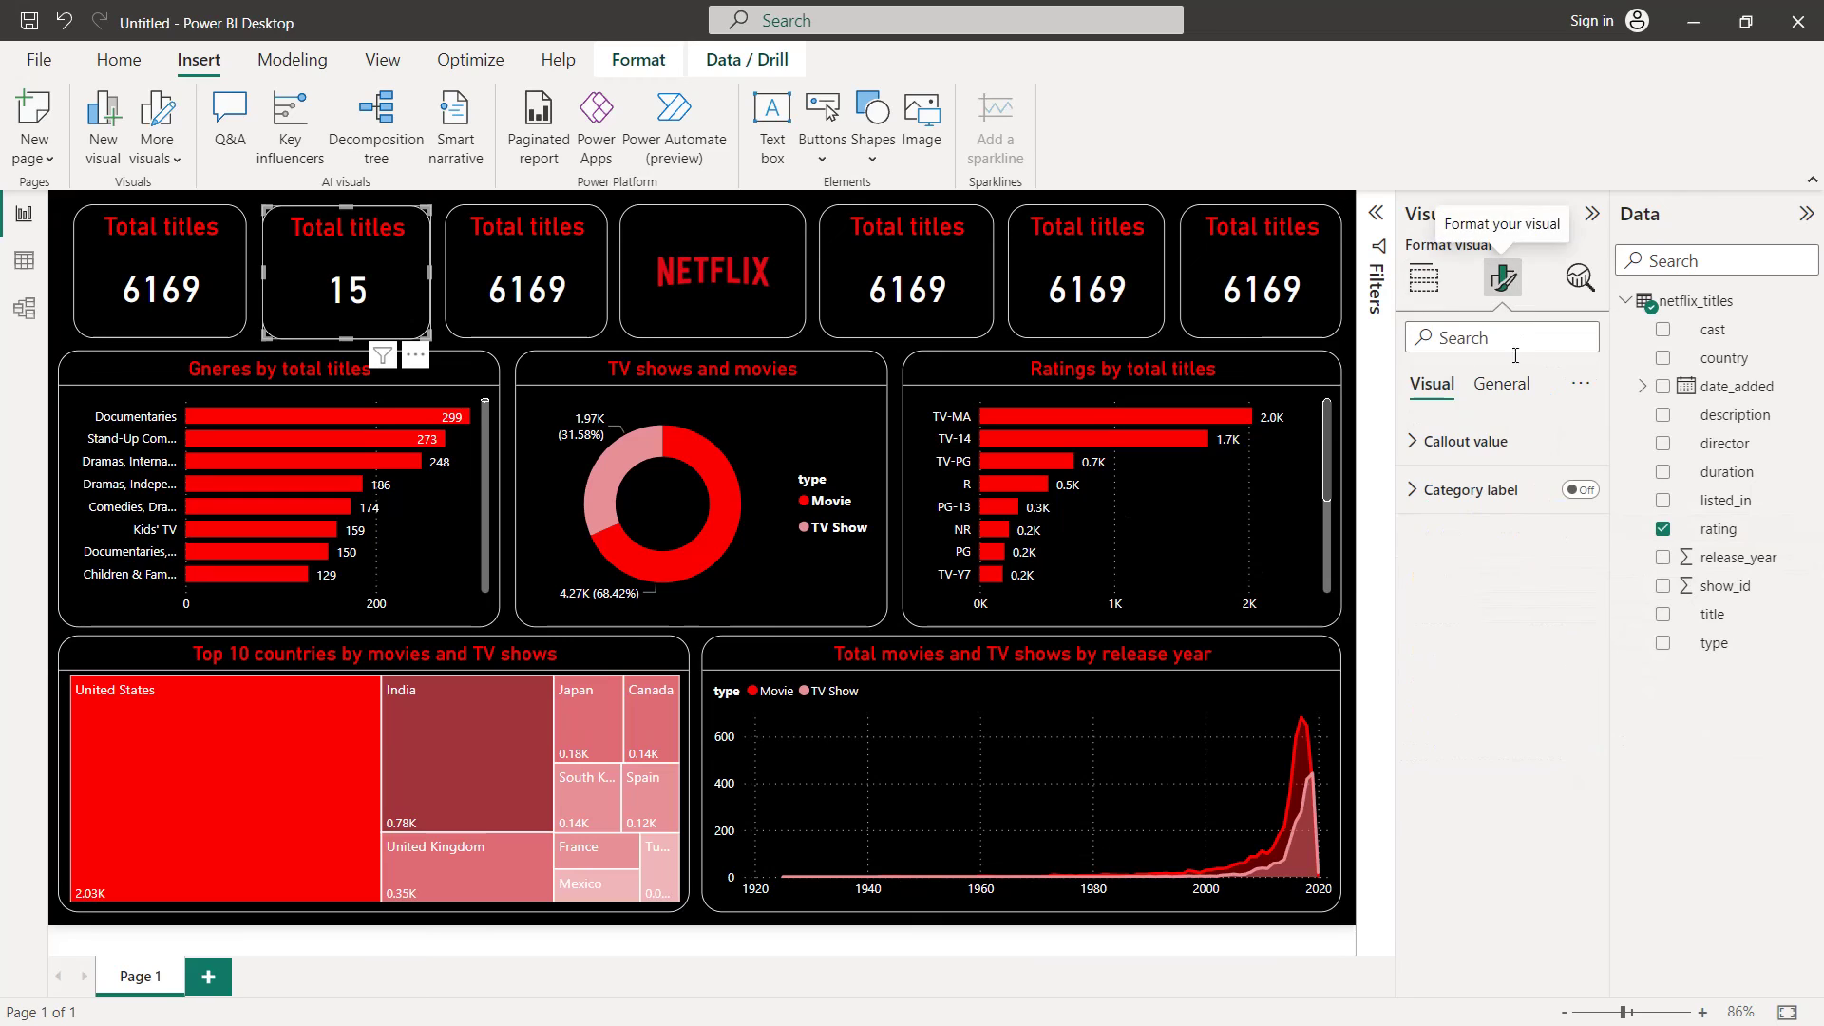
{"action": "left_click", "coordinate": [1506, 384]}
{"action": "left_click", "coordinate": [1496, 490]}
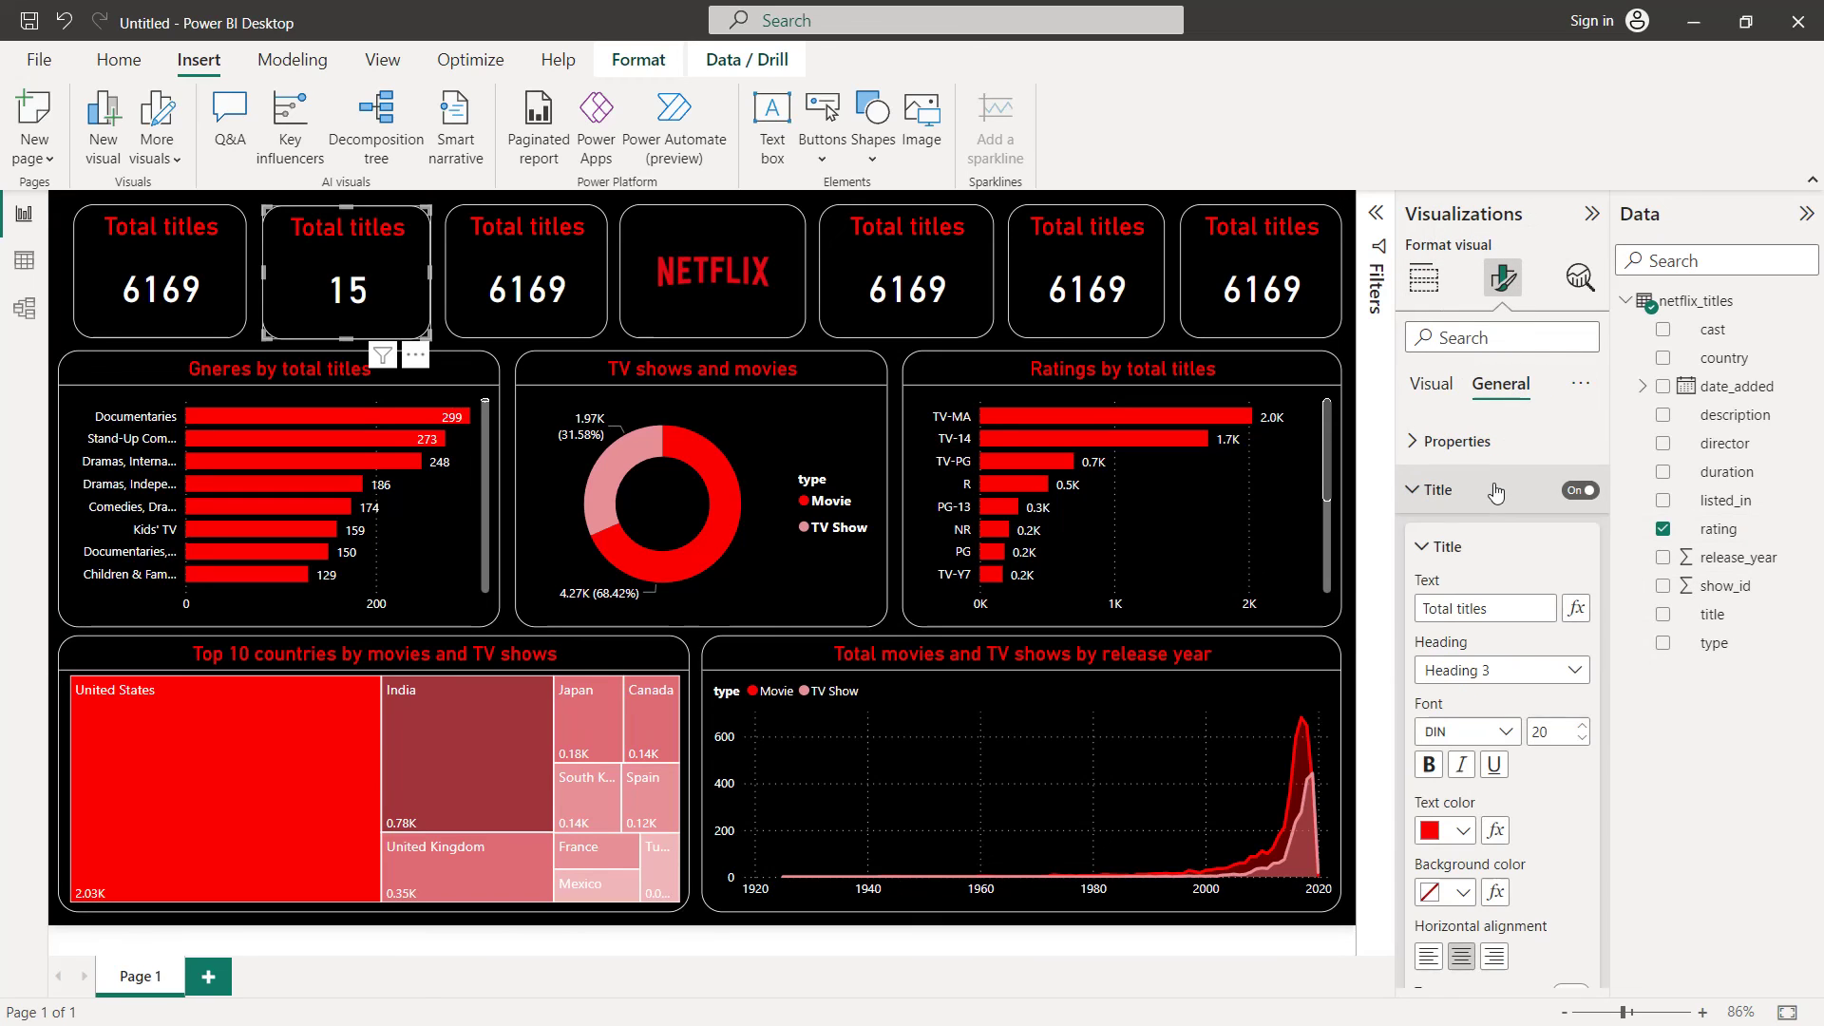
{"action": "double_click", "coordinate": [1472, 609]}
{"action": "type", "text": "rating"}
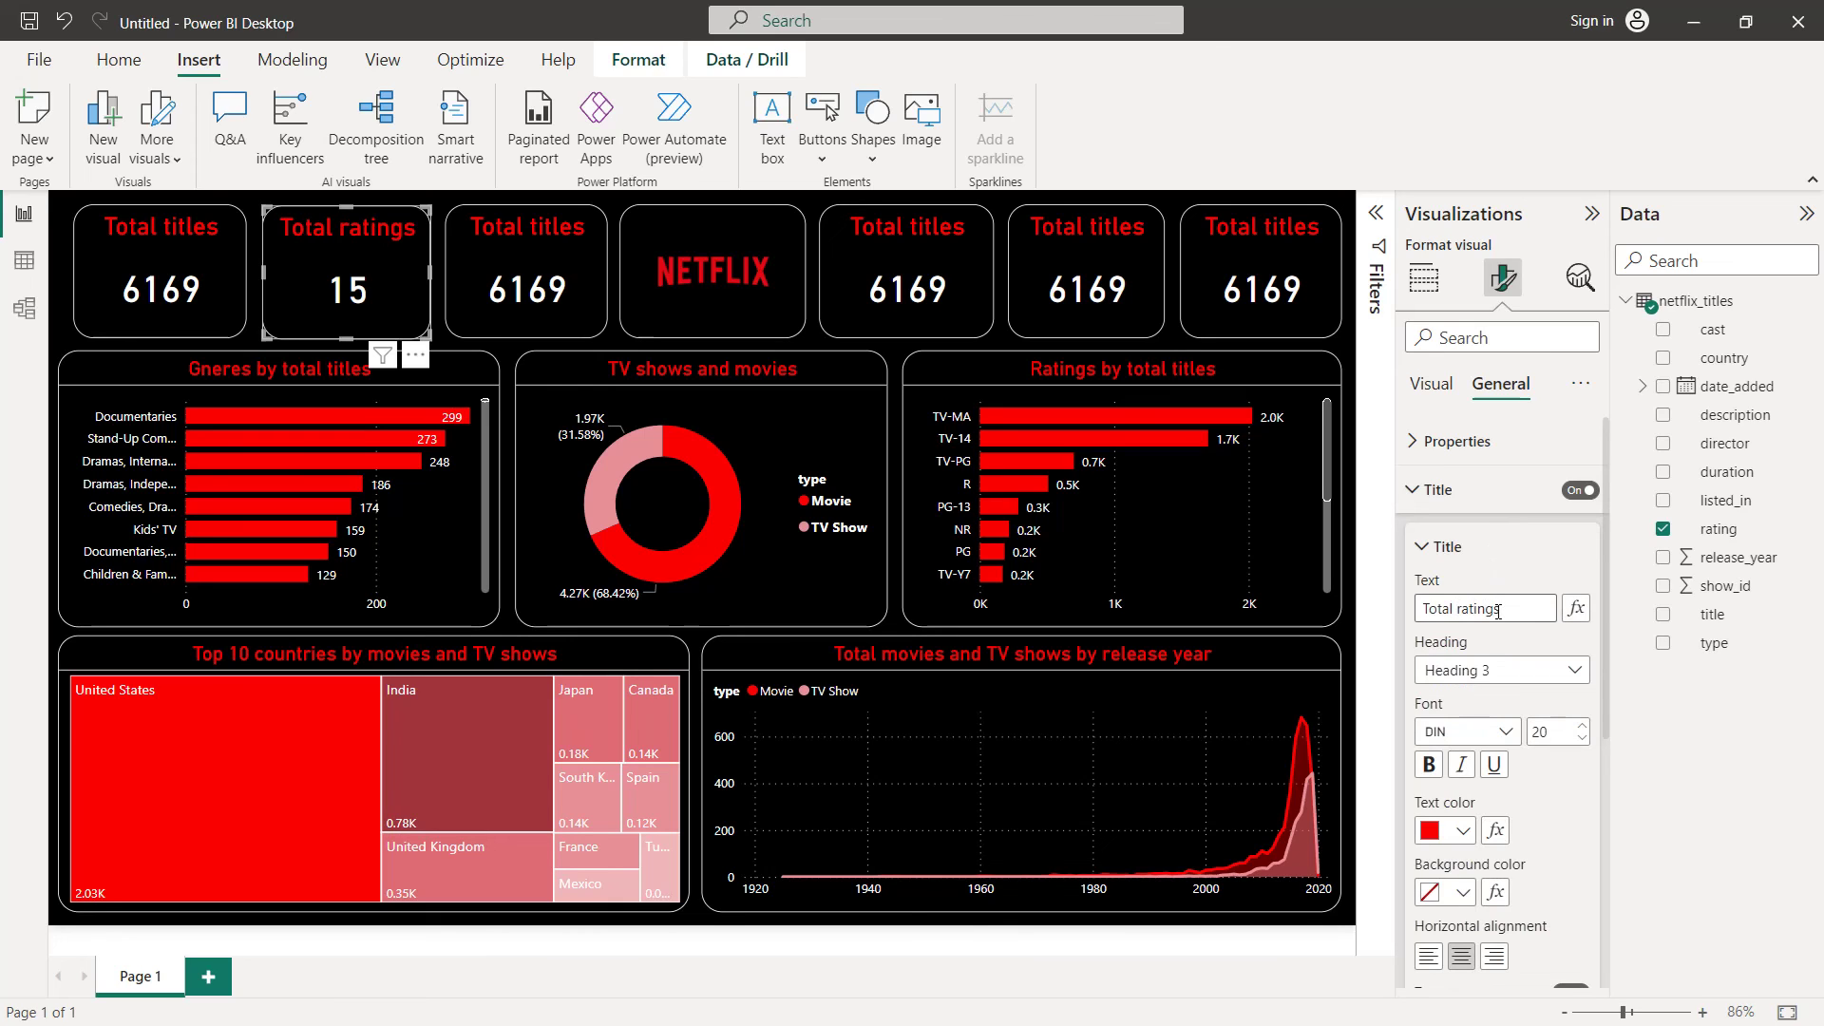
Change the title text of the third card, just left of the Netflix logo, to Total genres
{"action": "left_click", "coordinate": [567, 253]}
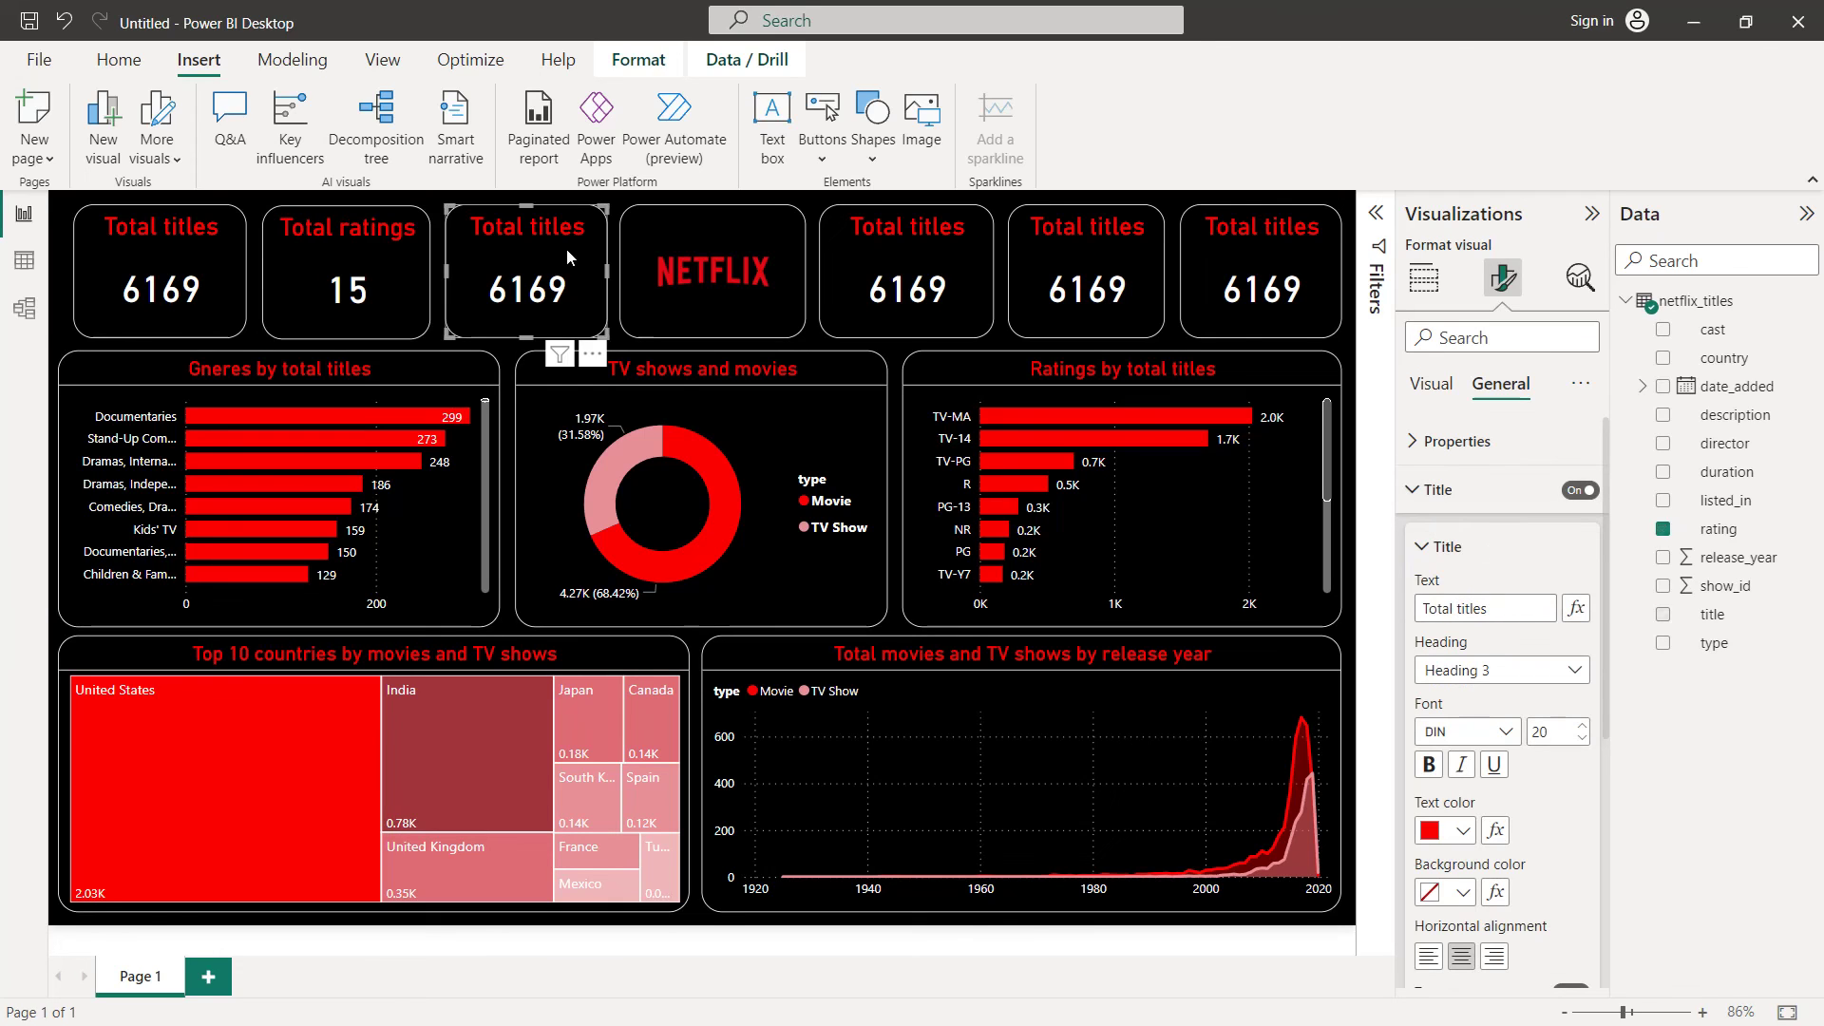
{"action": "left_click", "coordinate": [1446, 499]}
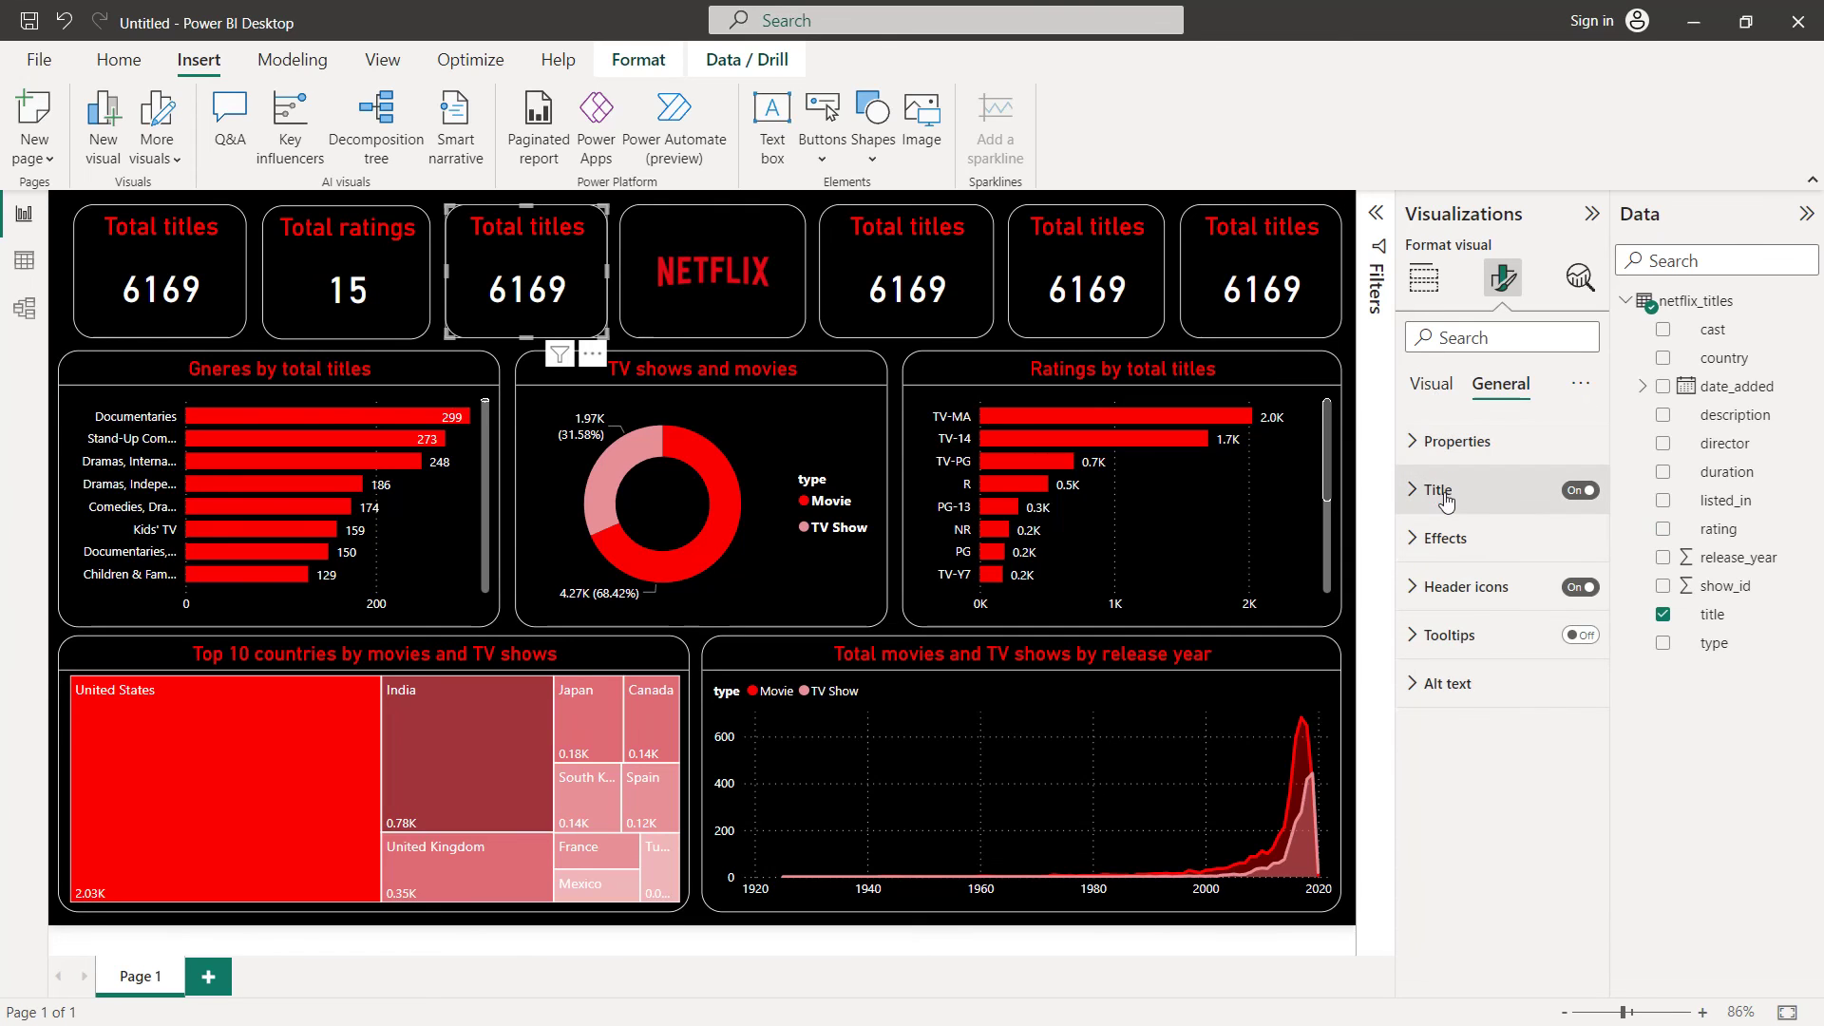
{"action": "left_click", "coordinate": [1447, 499]}
{"action": "double_click", "coordinate": [1477, 609]}
{"action": "type", "text": "ge"}
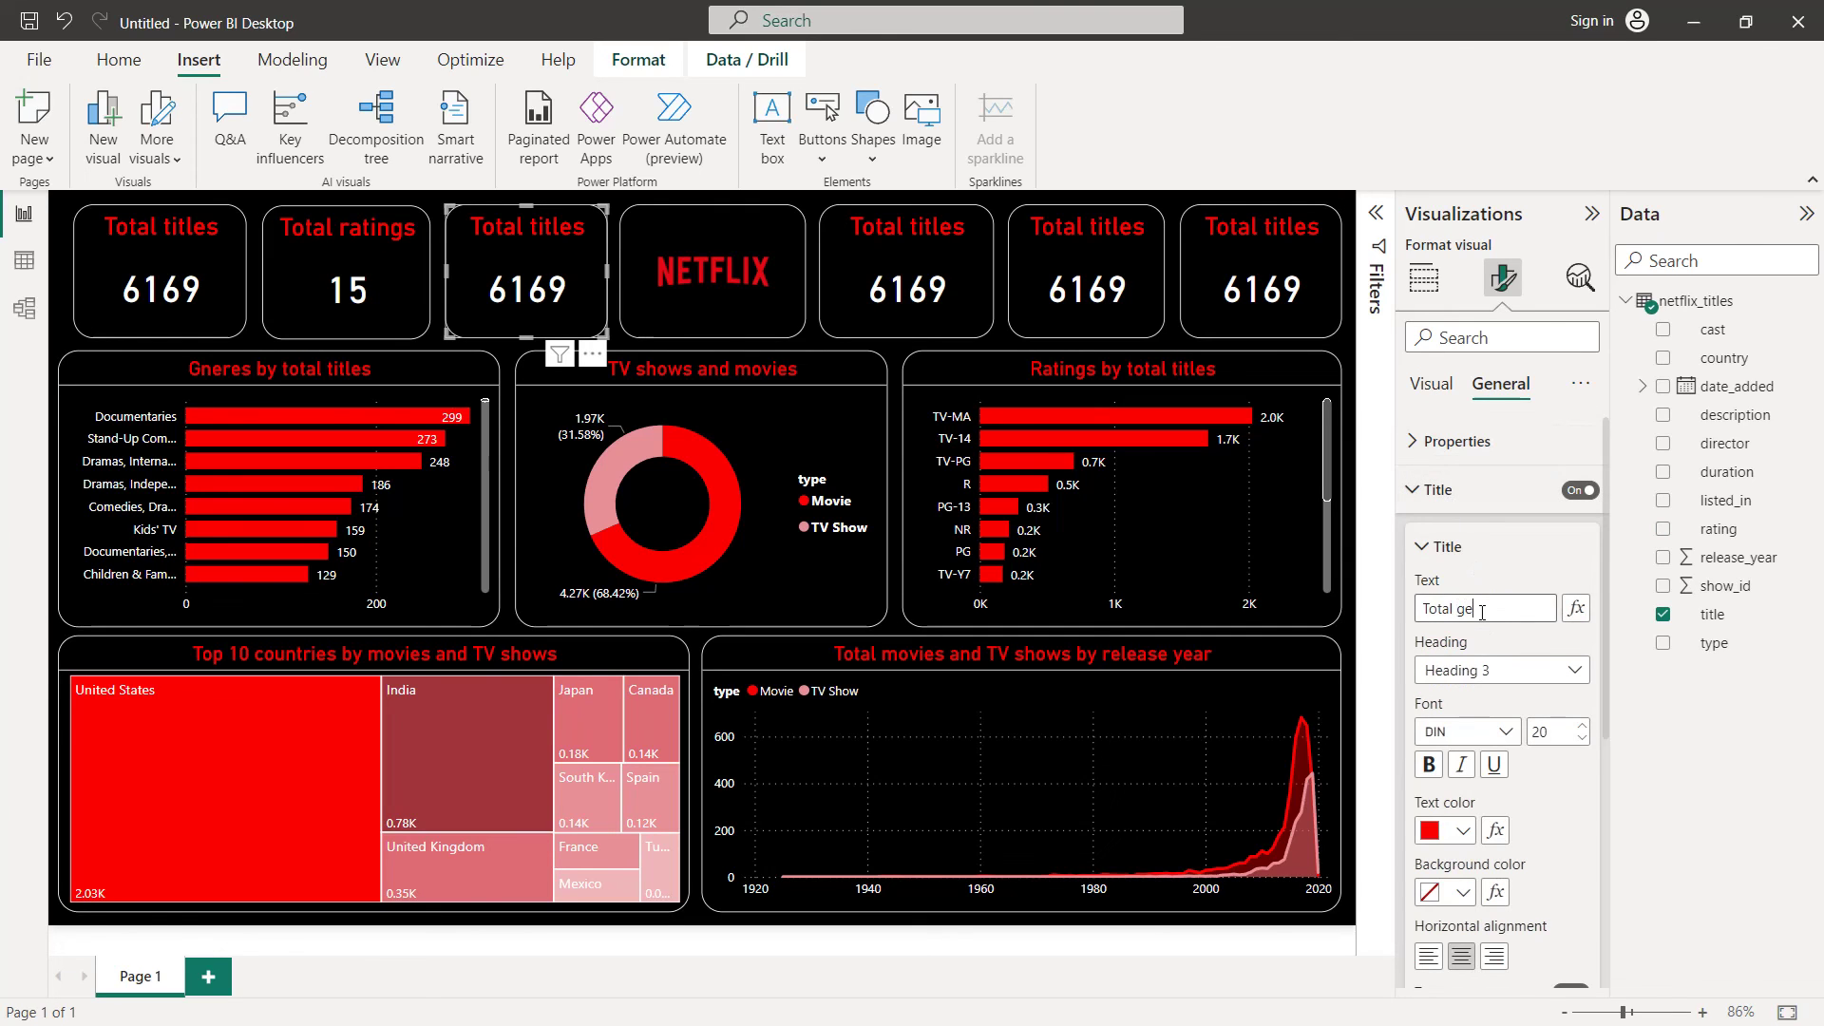
{"action": "key", "text": "Return"}
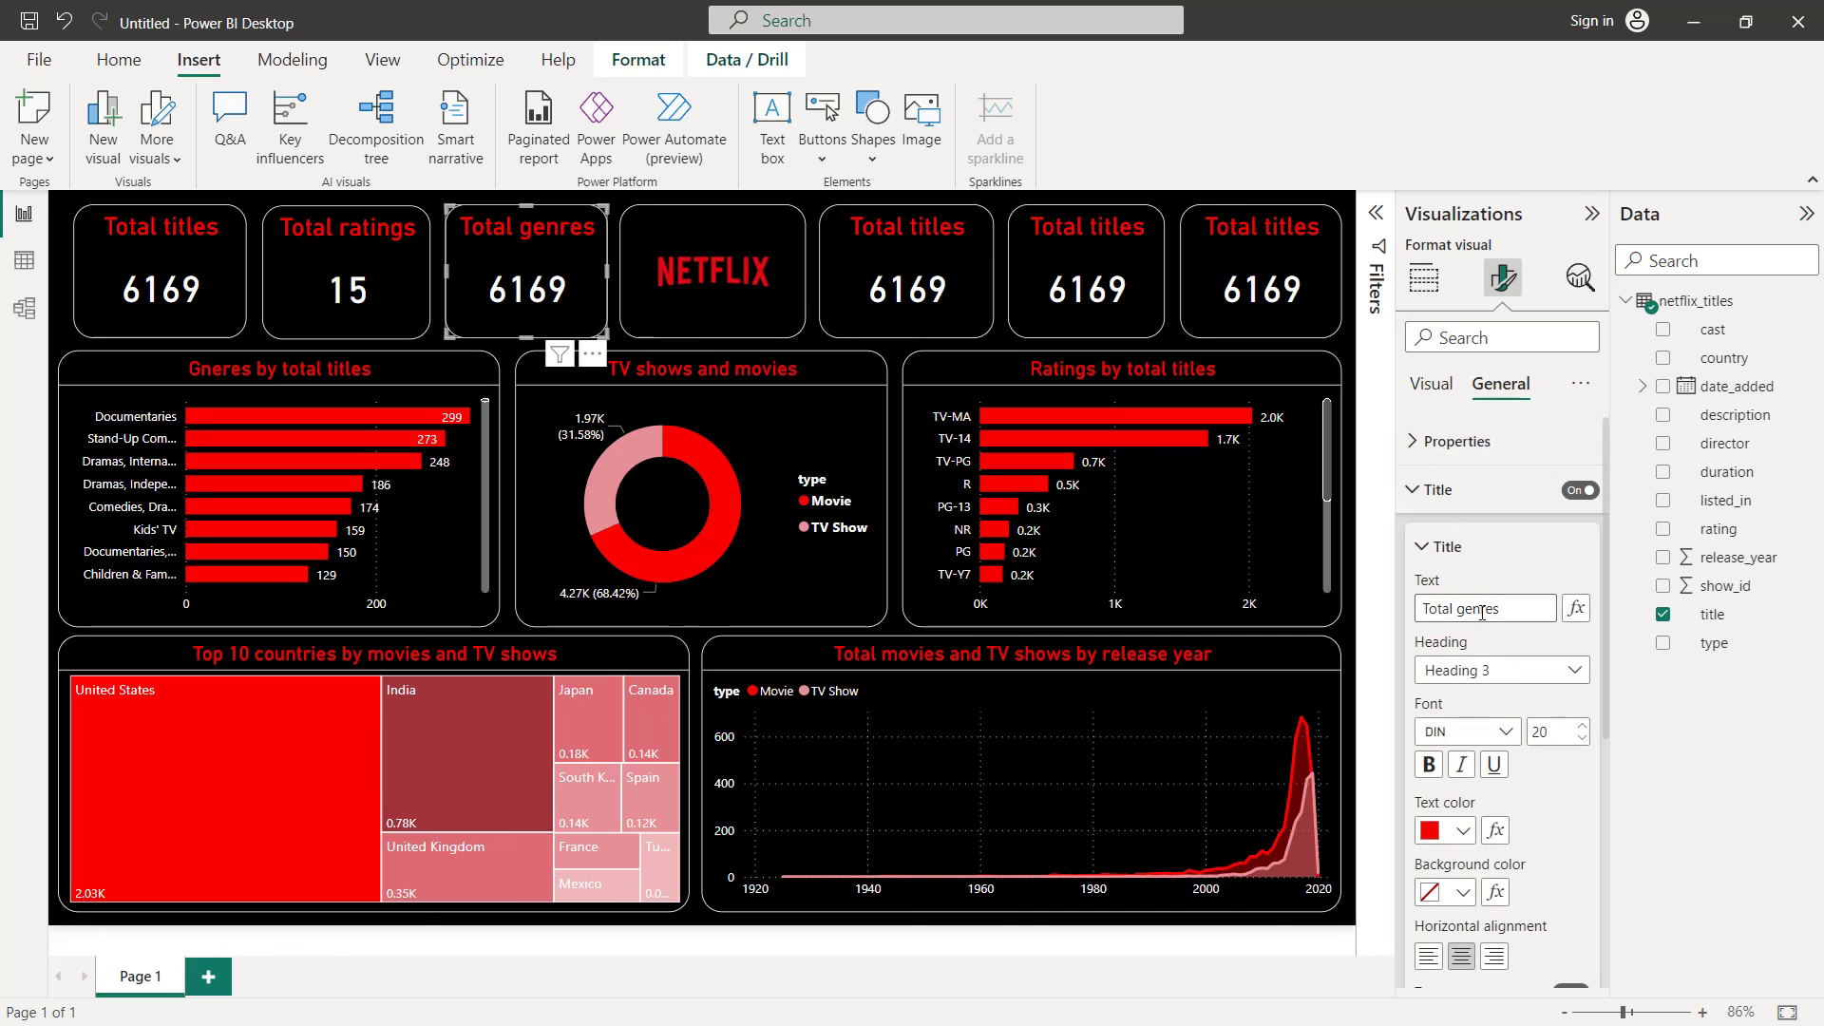
Replace the Total genres card's title field with listed_in, summarized as a distinct count
{"action": "left_click", "coordinate": [1424, 277]}
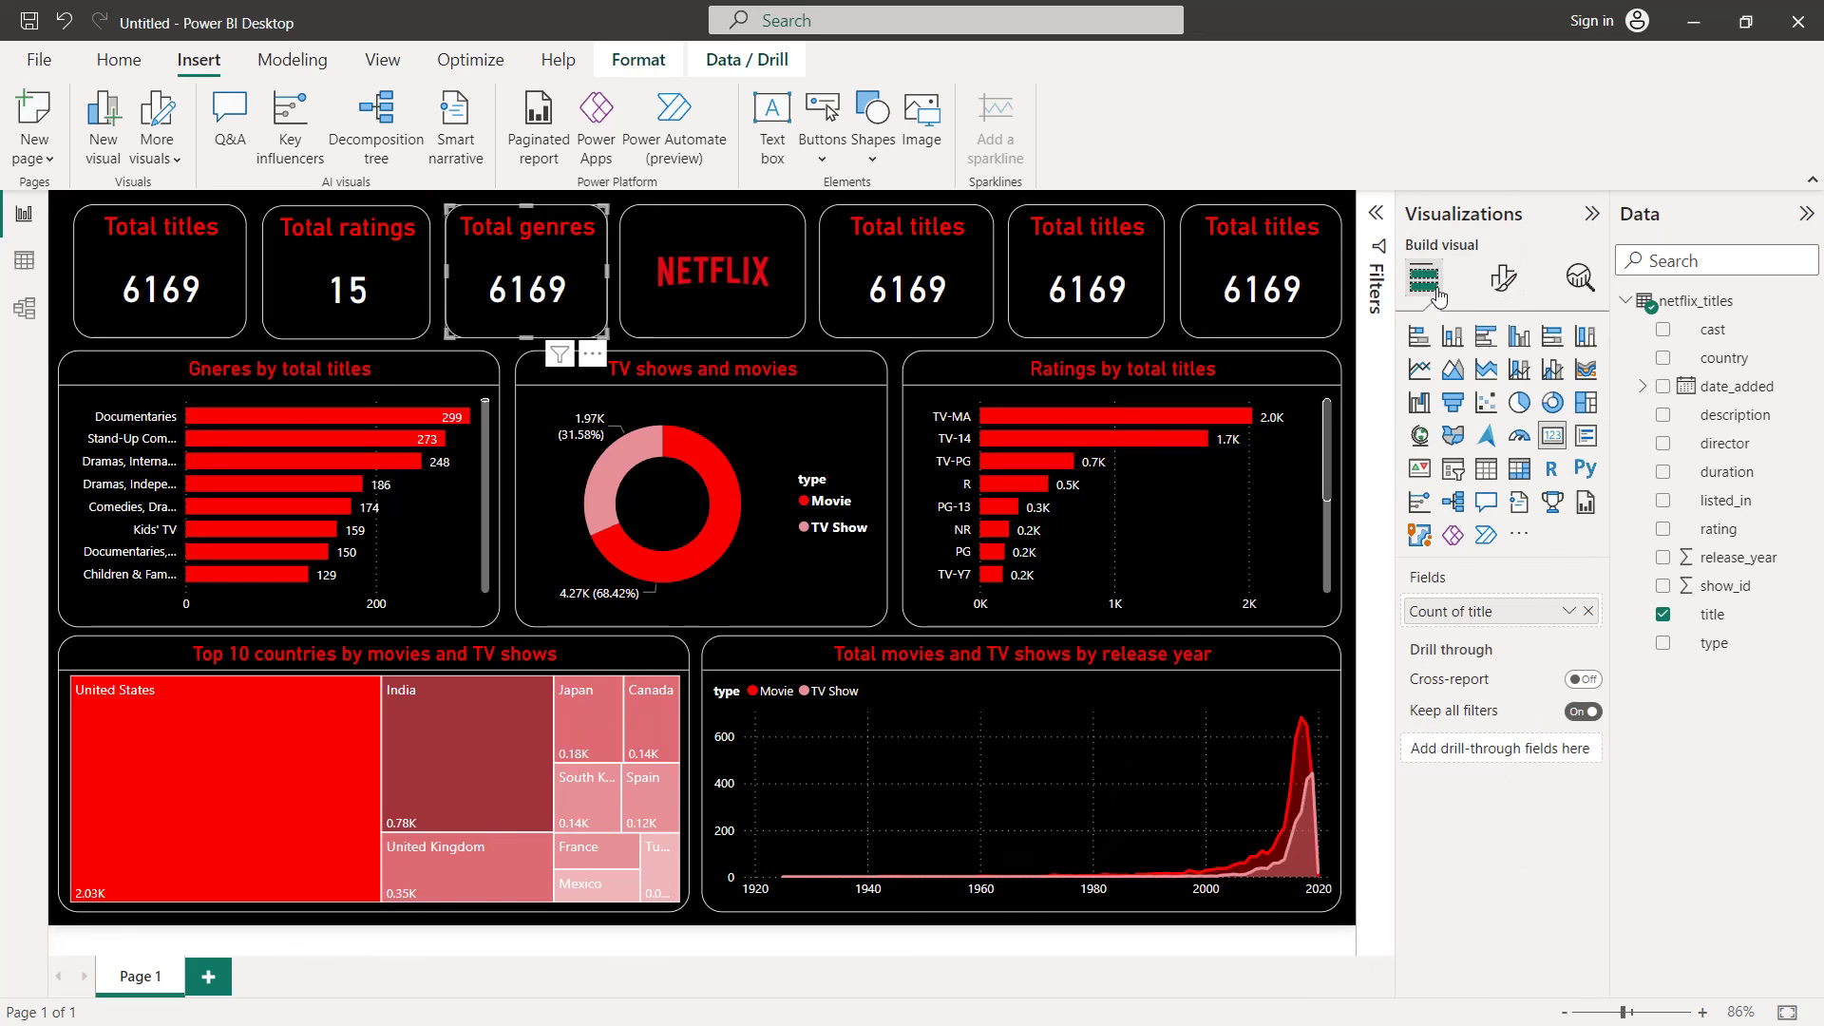
{"action": "left_click", "coordinate": [1589, 613]}
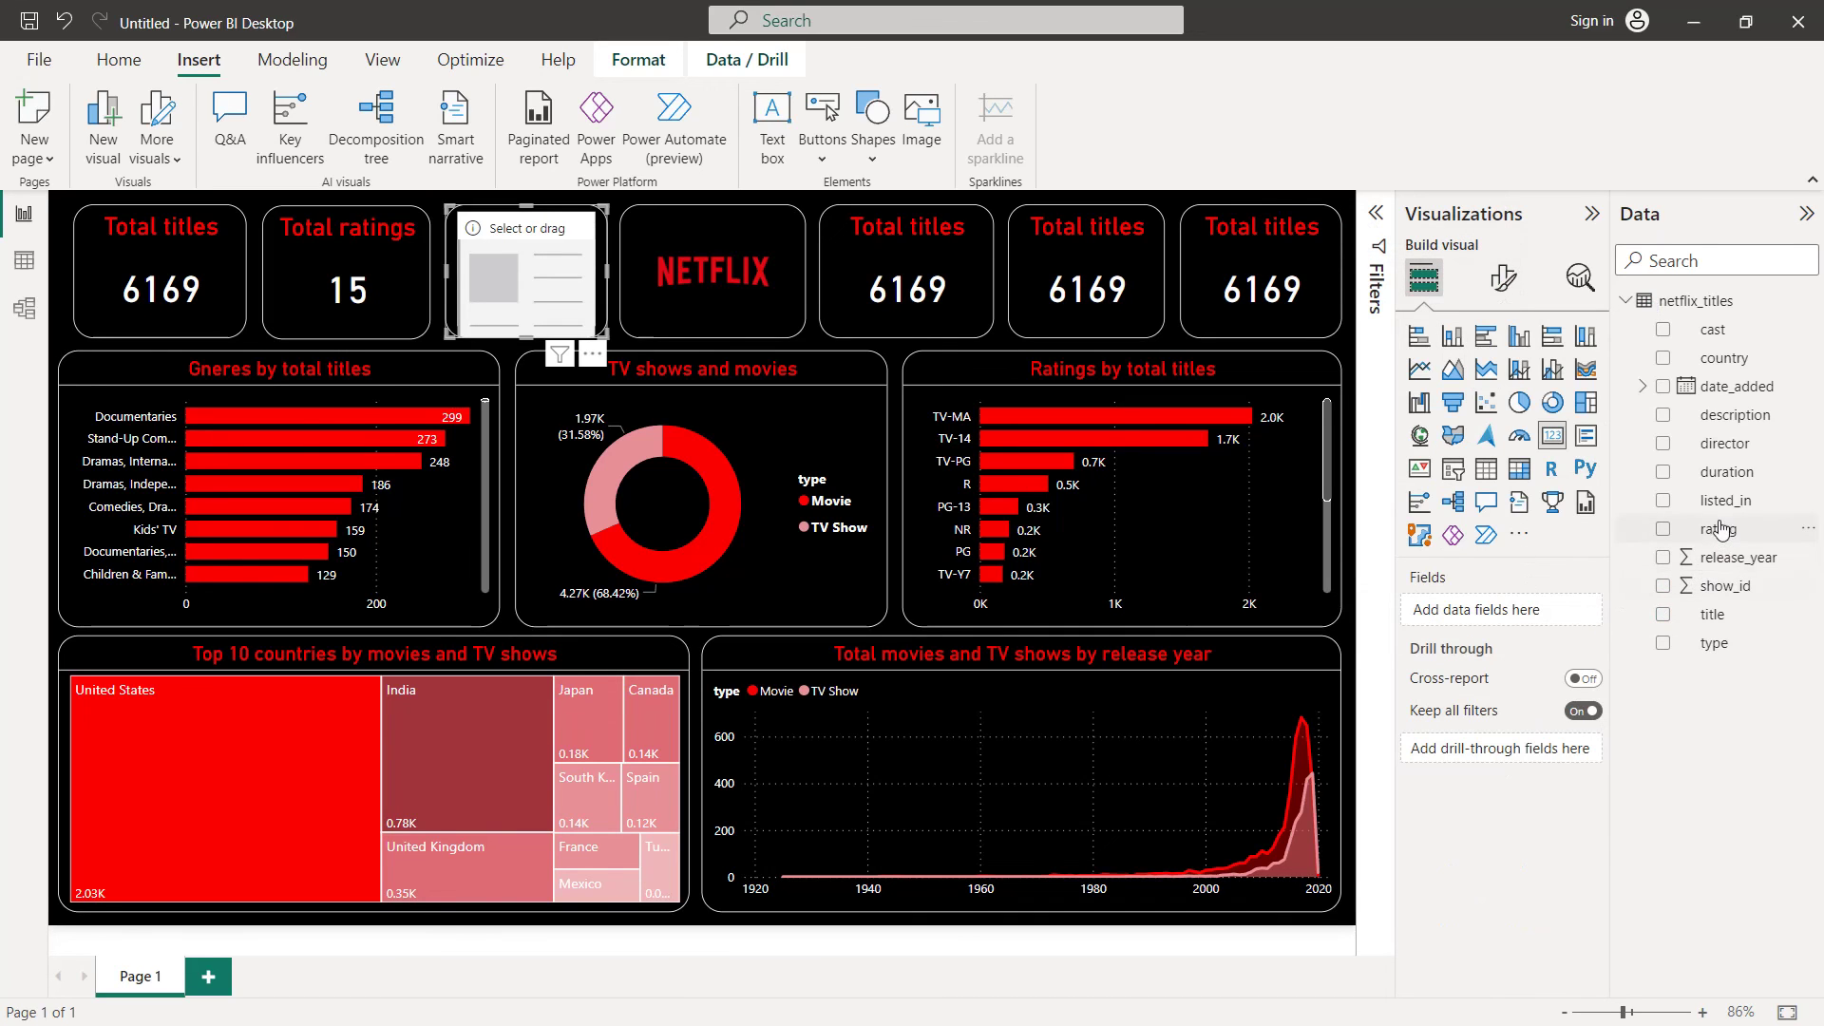
{"action": "left_click_drag", "start_coordinate": [1722, 508], "coordinate": [1519, 613]}
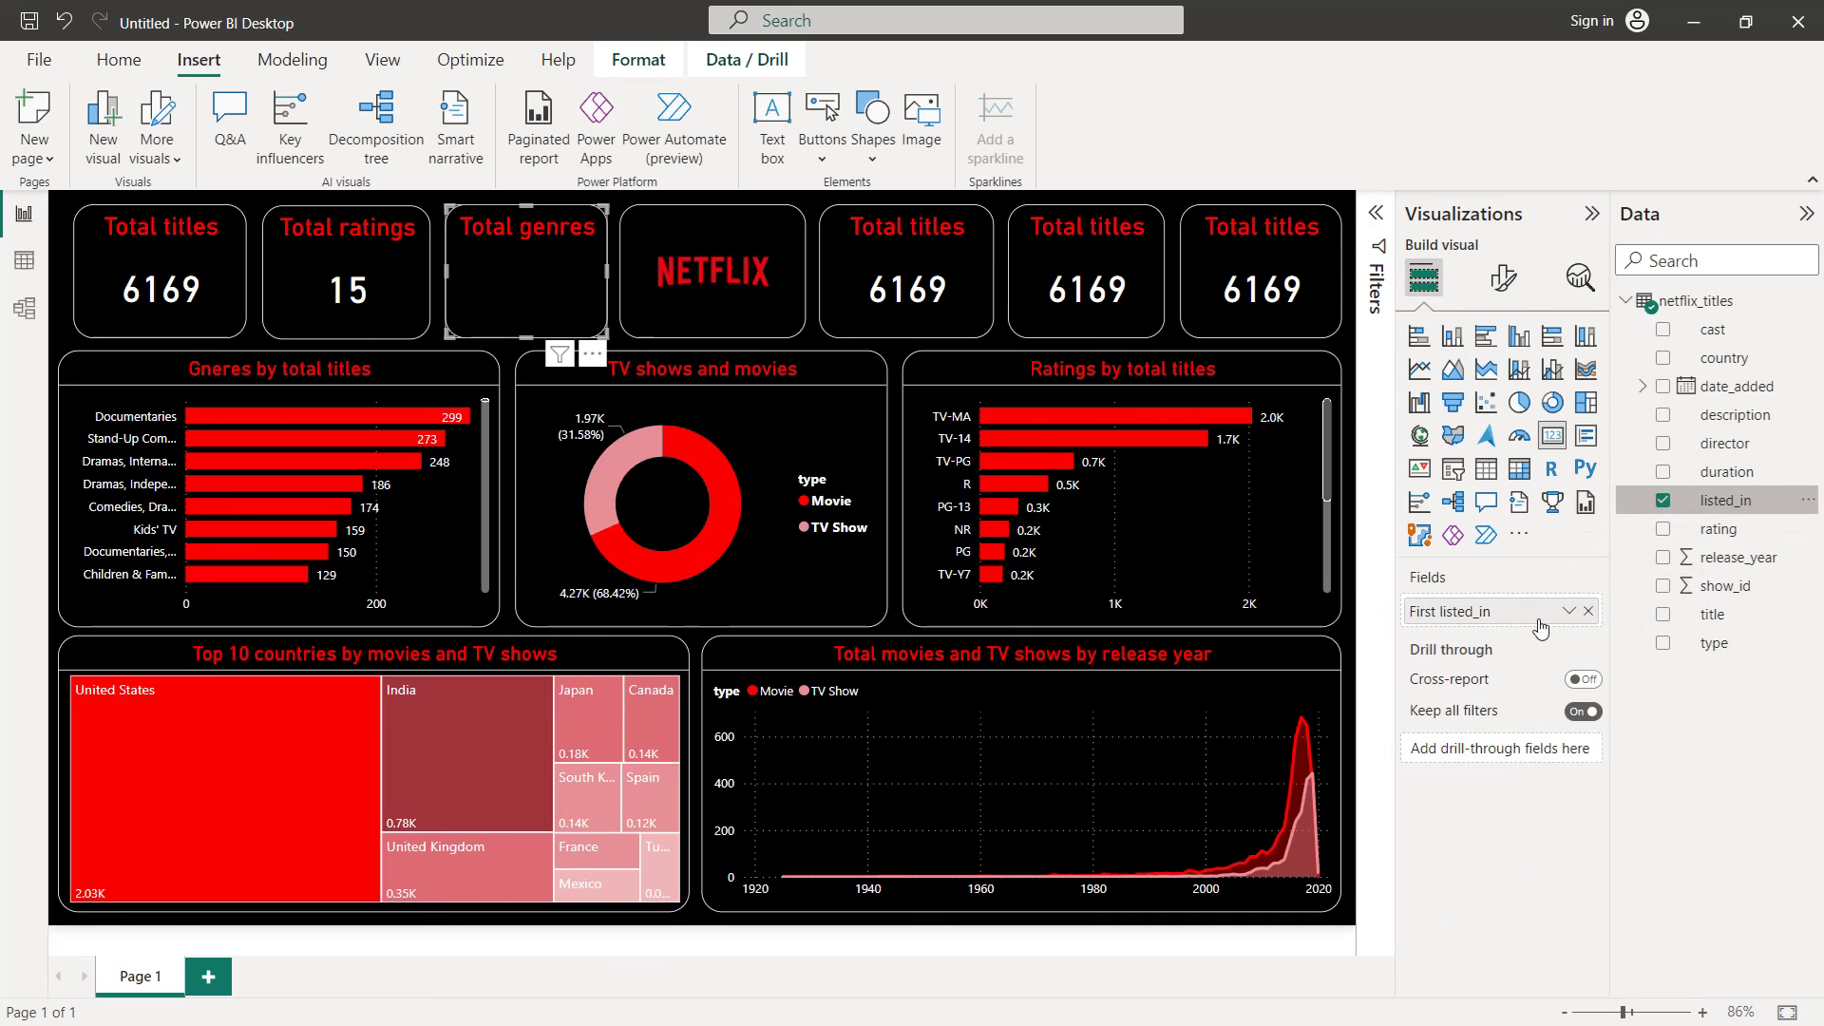
{"action": "left_click", "coordinate": [1569, 612]}
{"action": "left_click", "coordinate": [1644, 748]}
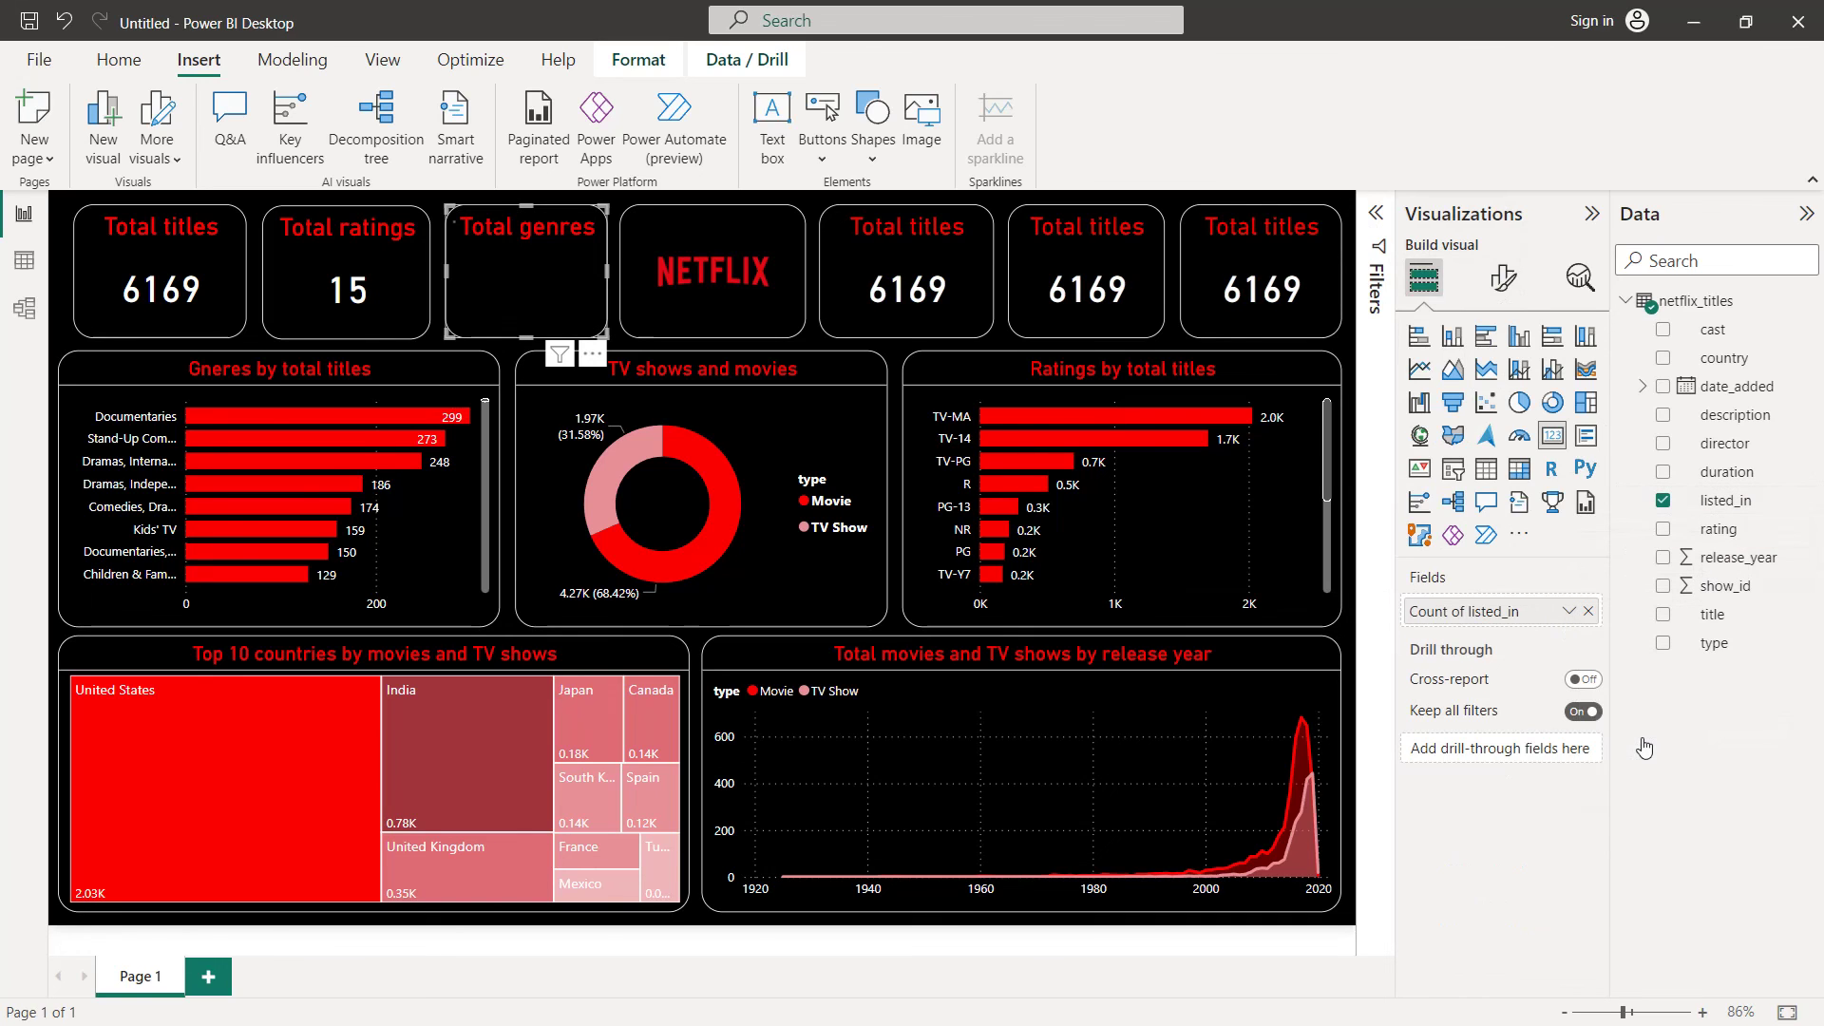
Replace the title field of the first card after the Netflix logo with release_year, summarized as the minimum
{"action": "left_click", "coordinate": [943, 241]}
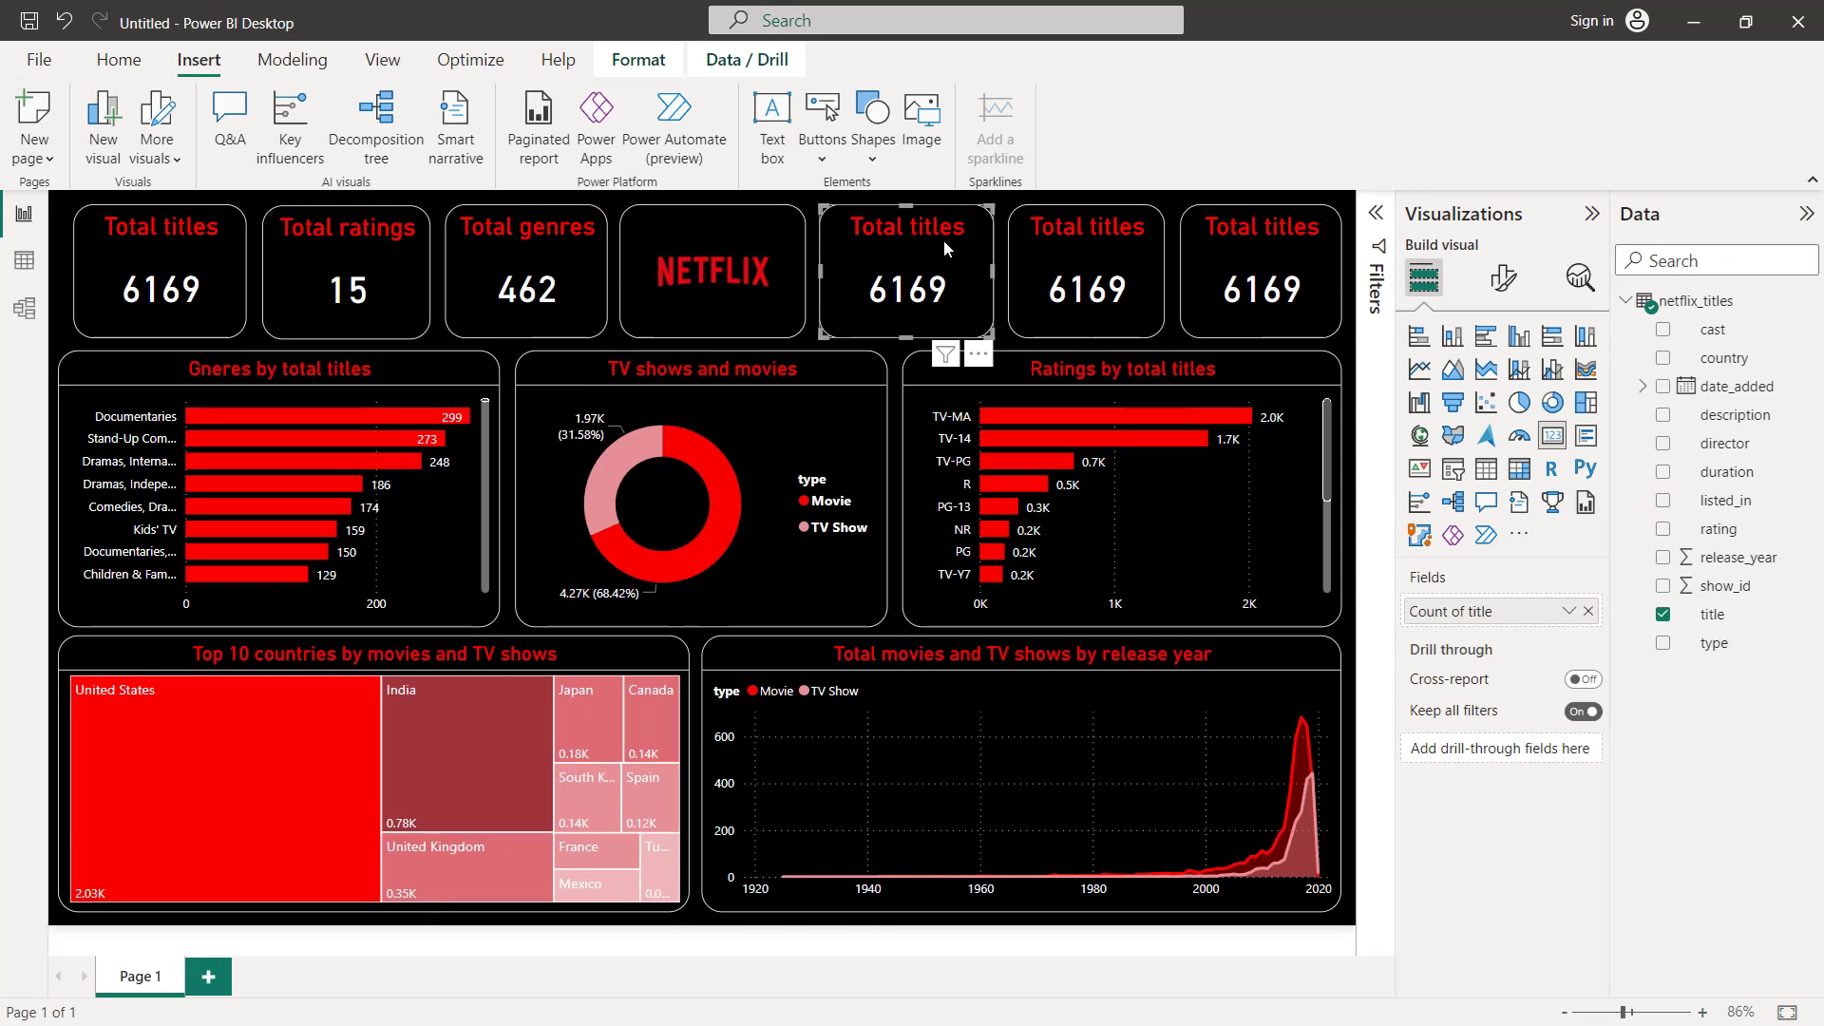
{"action": "left_click", "coordinate": [1588, 610]}
{"action": "left_click_drag", "start_coordinate": [1727, 566], "coordinate": [1531, 615]}
{"action": "left_click", "coordinate": [1568, 612]}
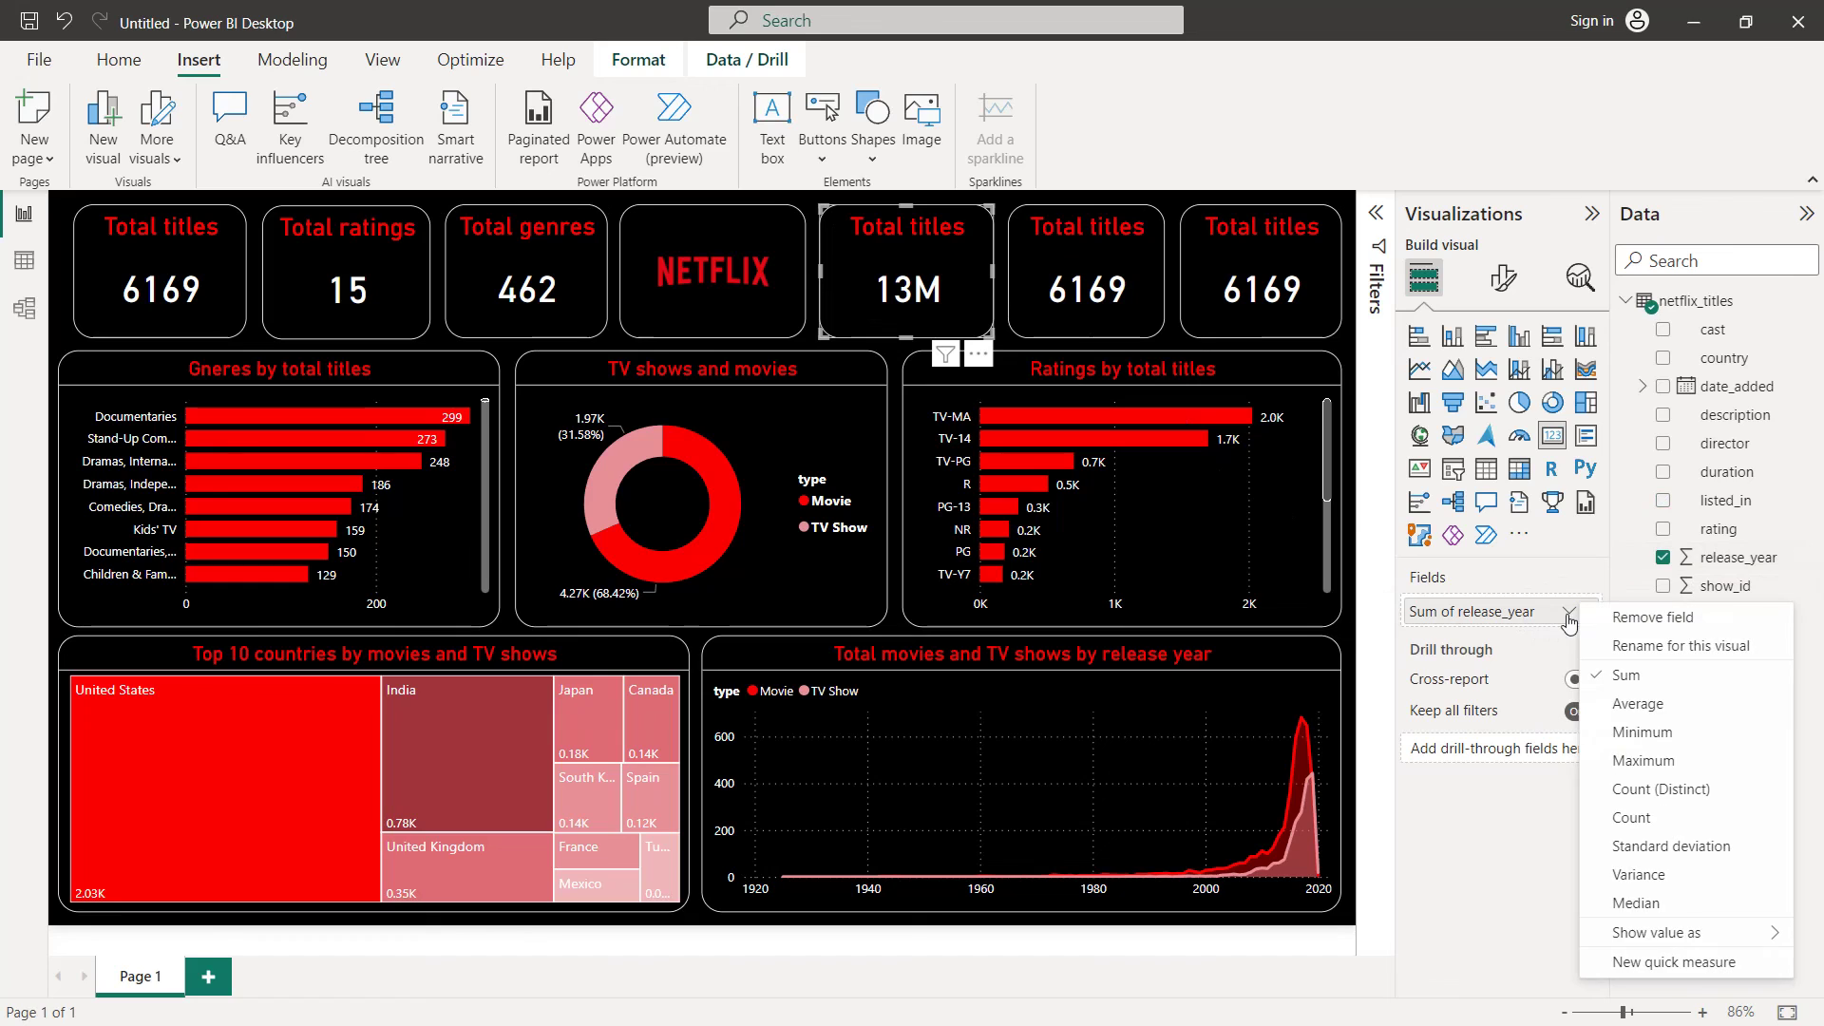
{"action": "left_click", "coordinate": [1636, 760]}
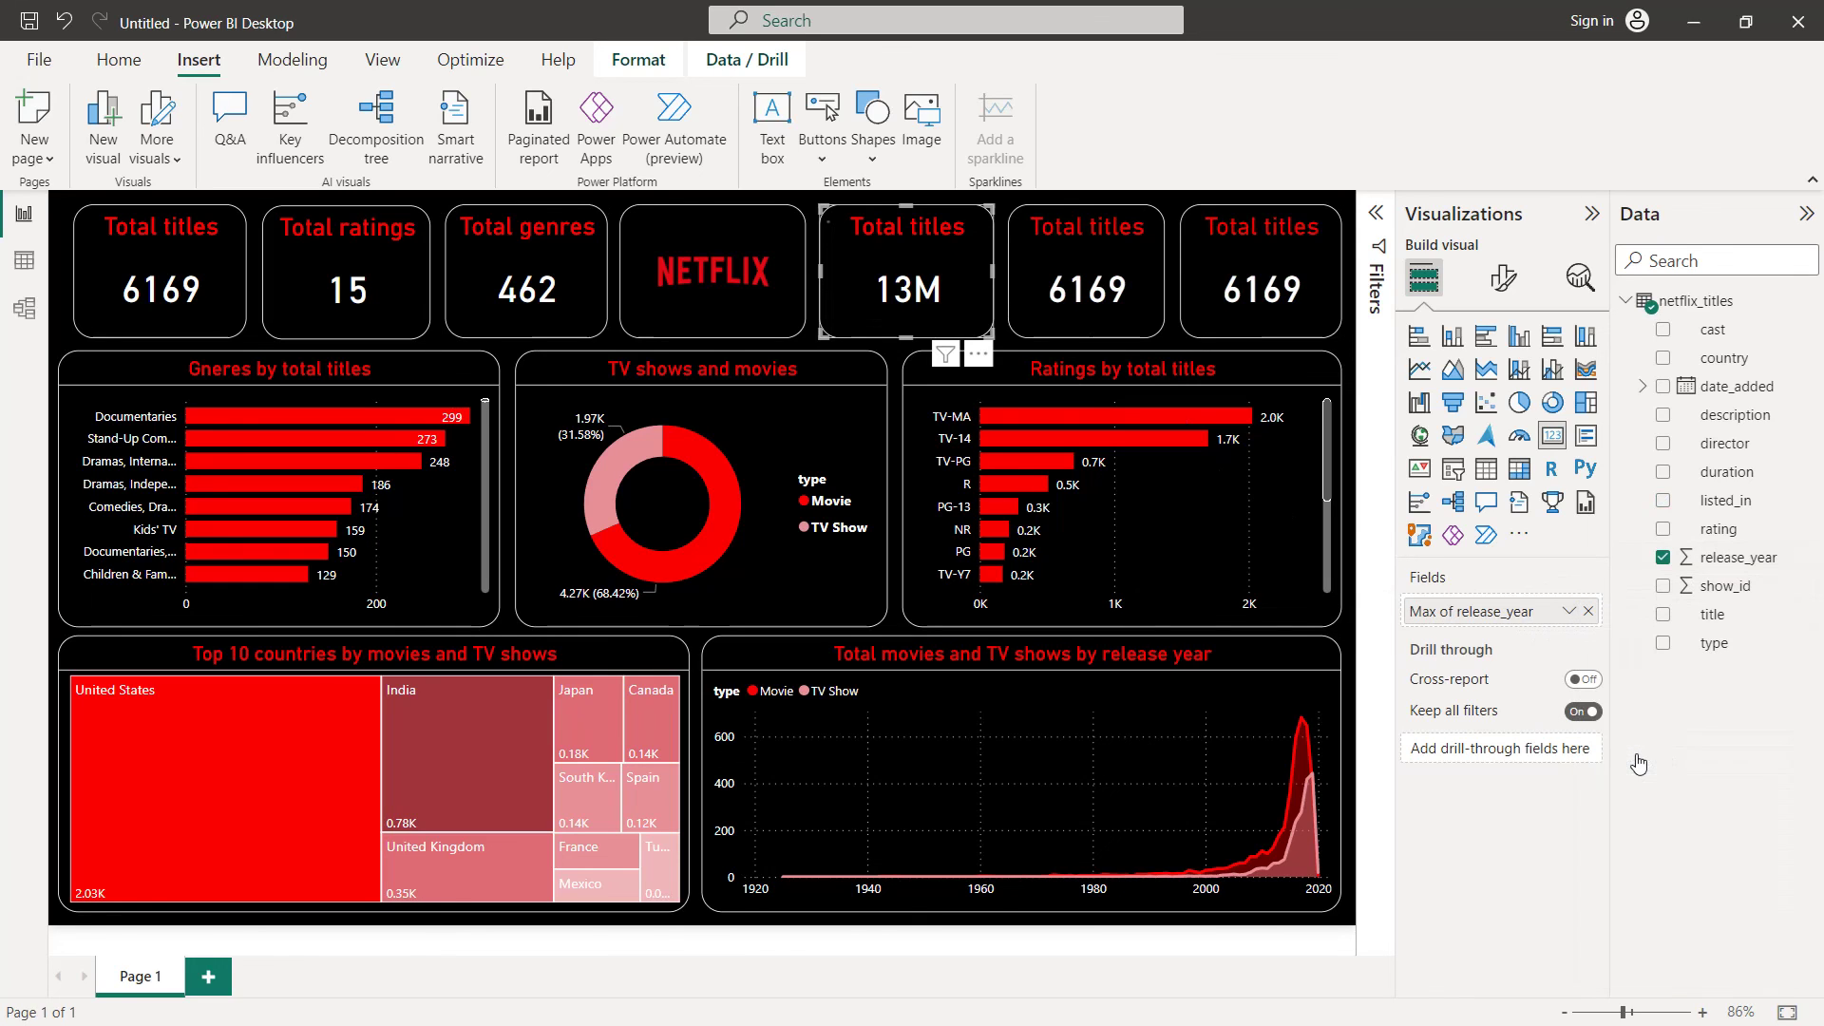
{"action": "left_click", "coordinate": [1568, 612]}
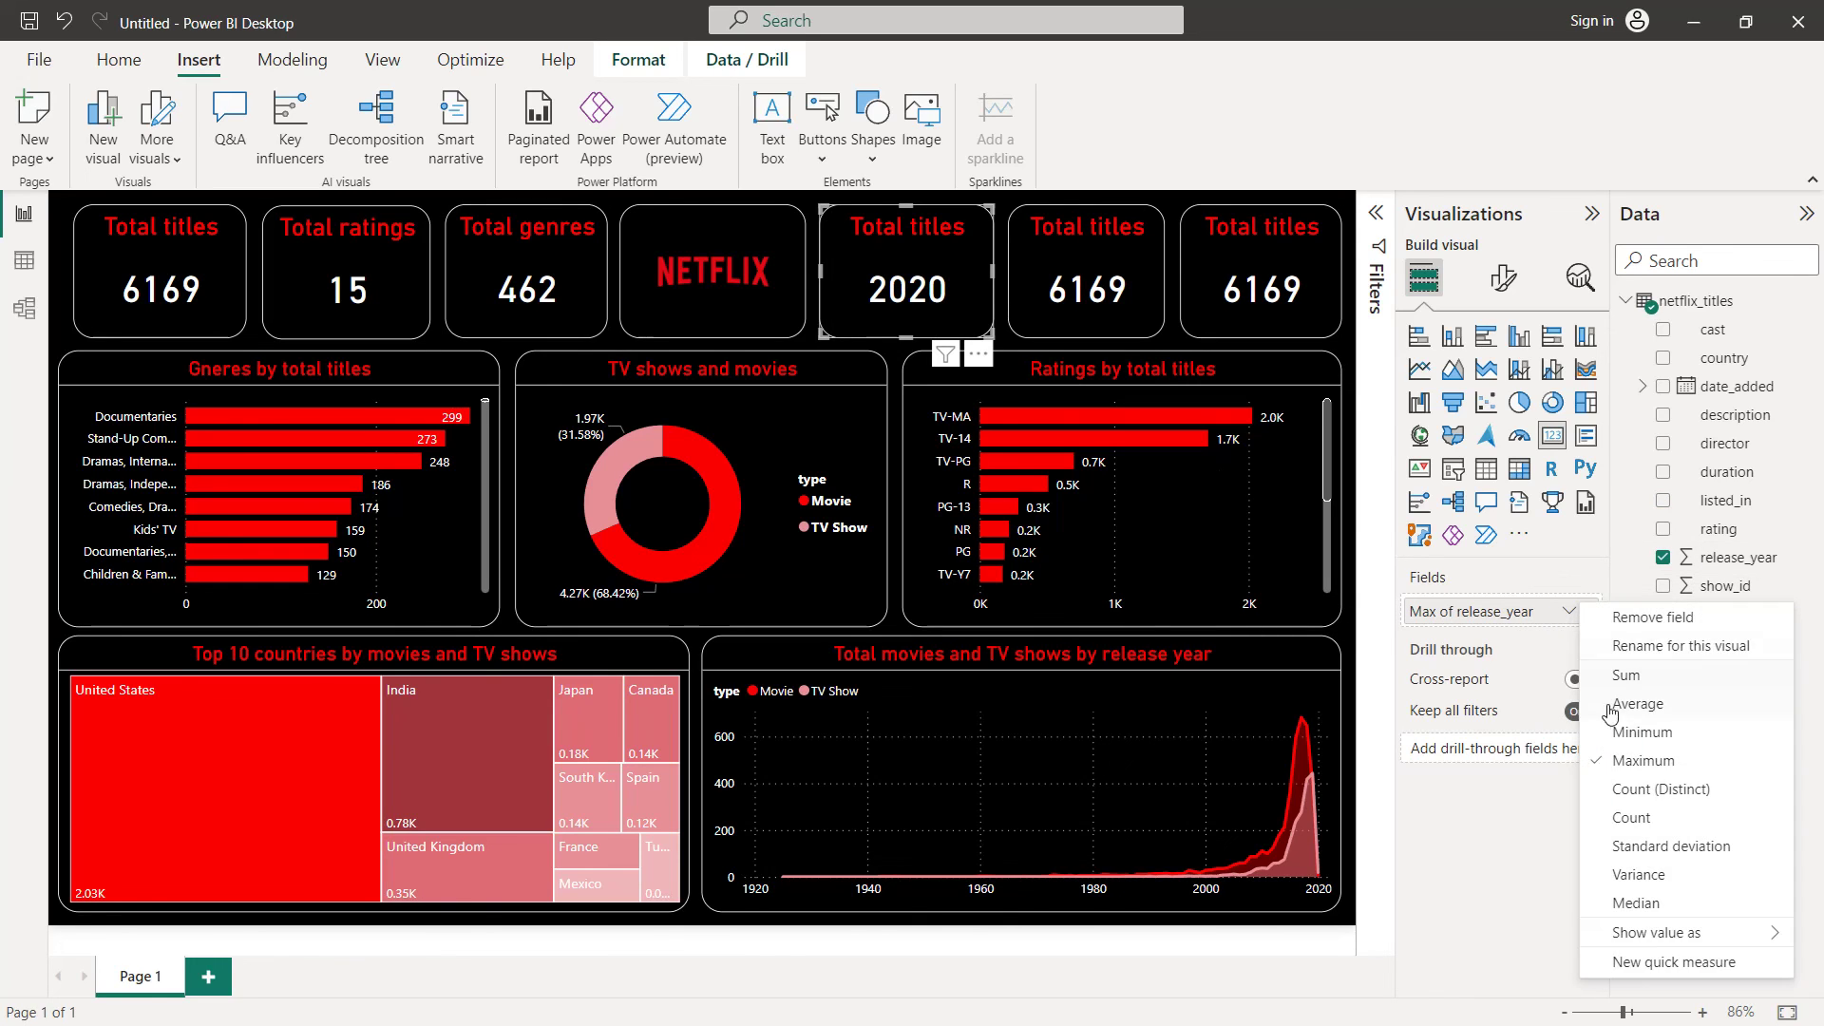
{"action": "left_click", "coordinate": [1614, 835]}
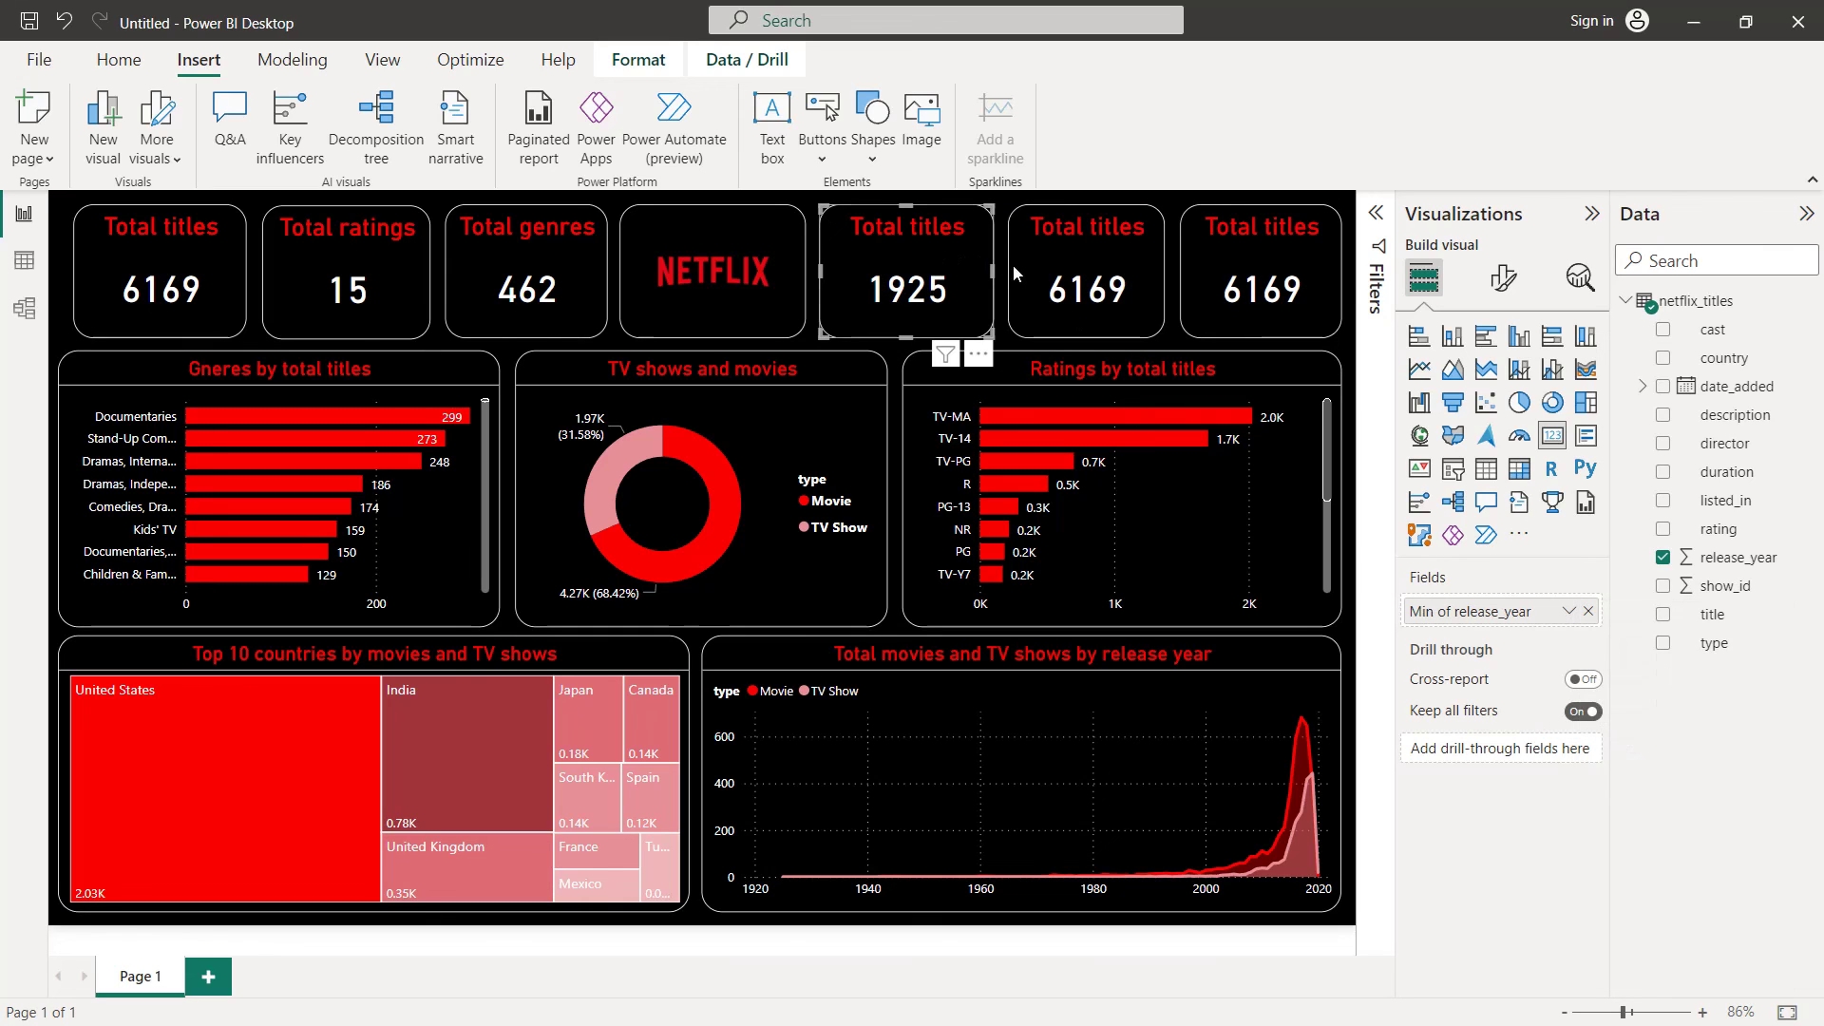
Change the title text of the minimum release_year card to Start date
{"action": "left_click", "coordinate": [1510, 278]}
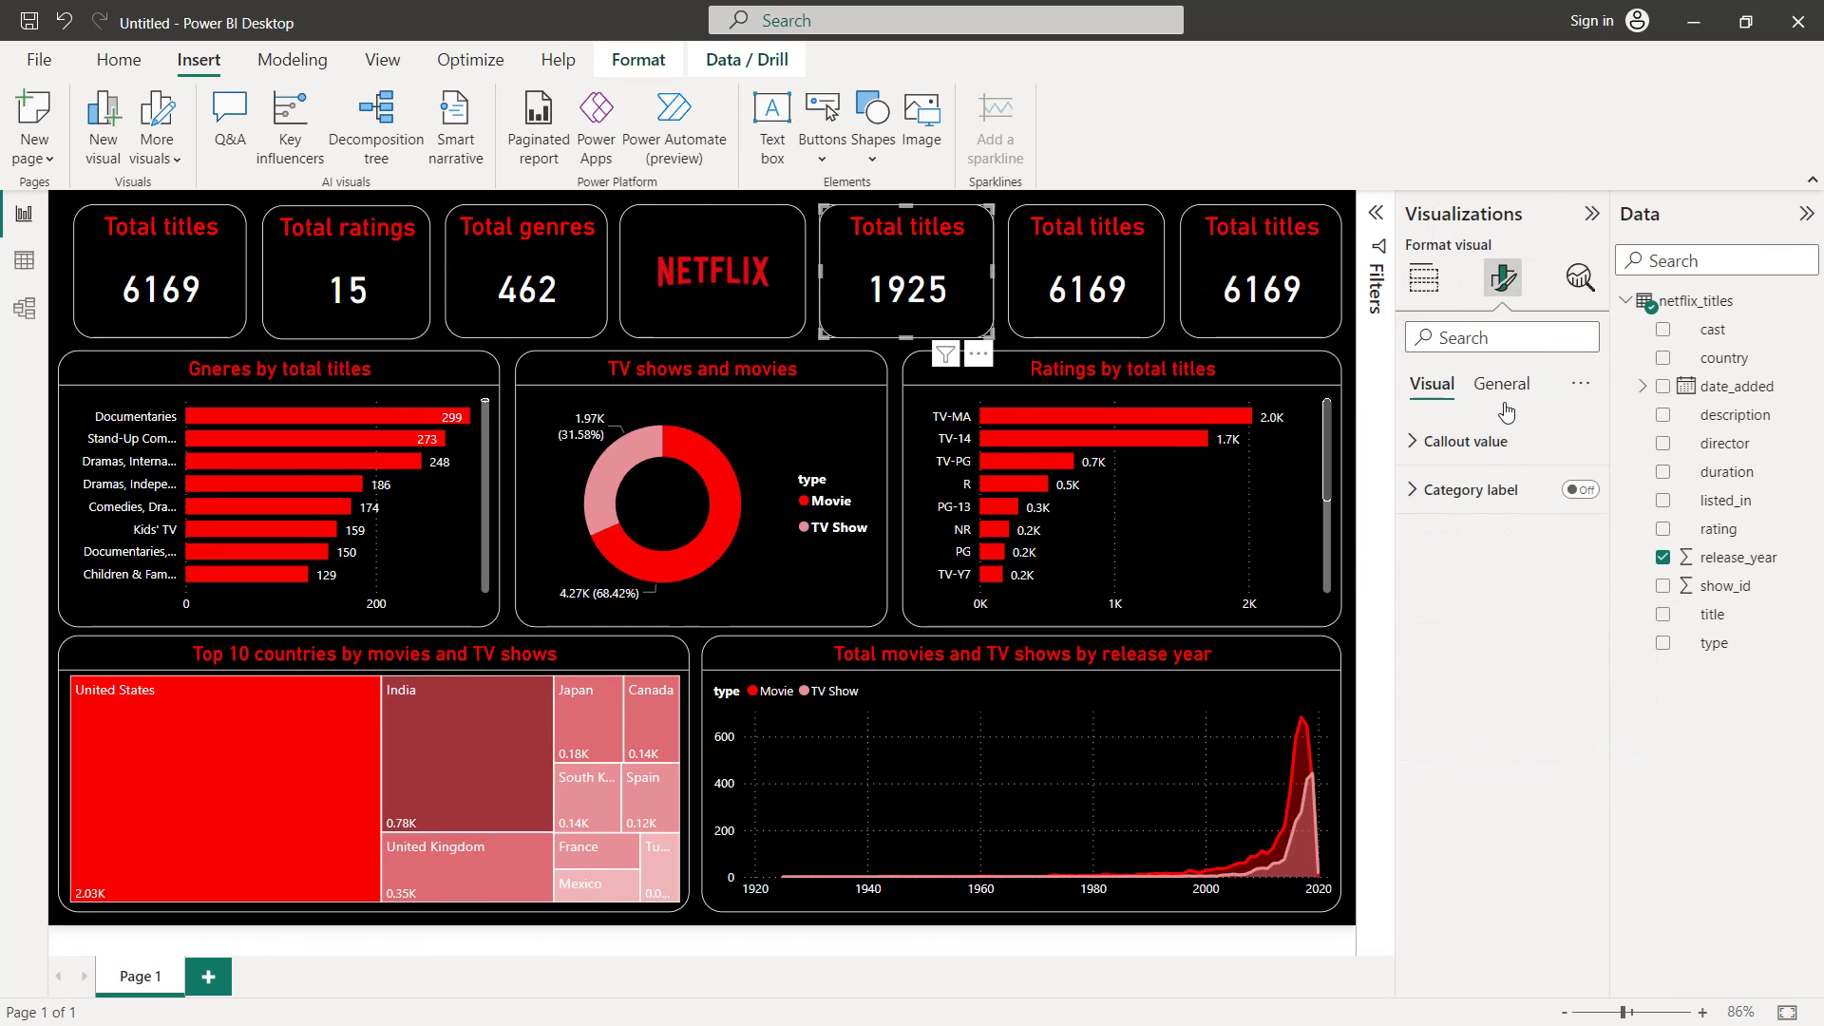
{"action": "left_click", "coordinate": [1500, 388]}
{"action": "left_click", "coordinate": [1483, 505]}
{"action": "triple_click", "coordinate": [1458, 606]}
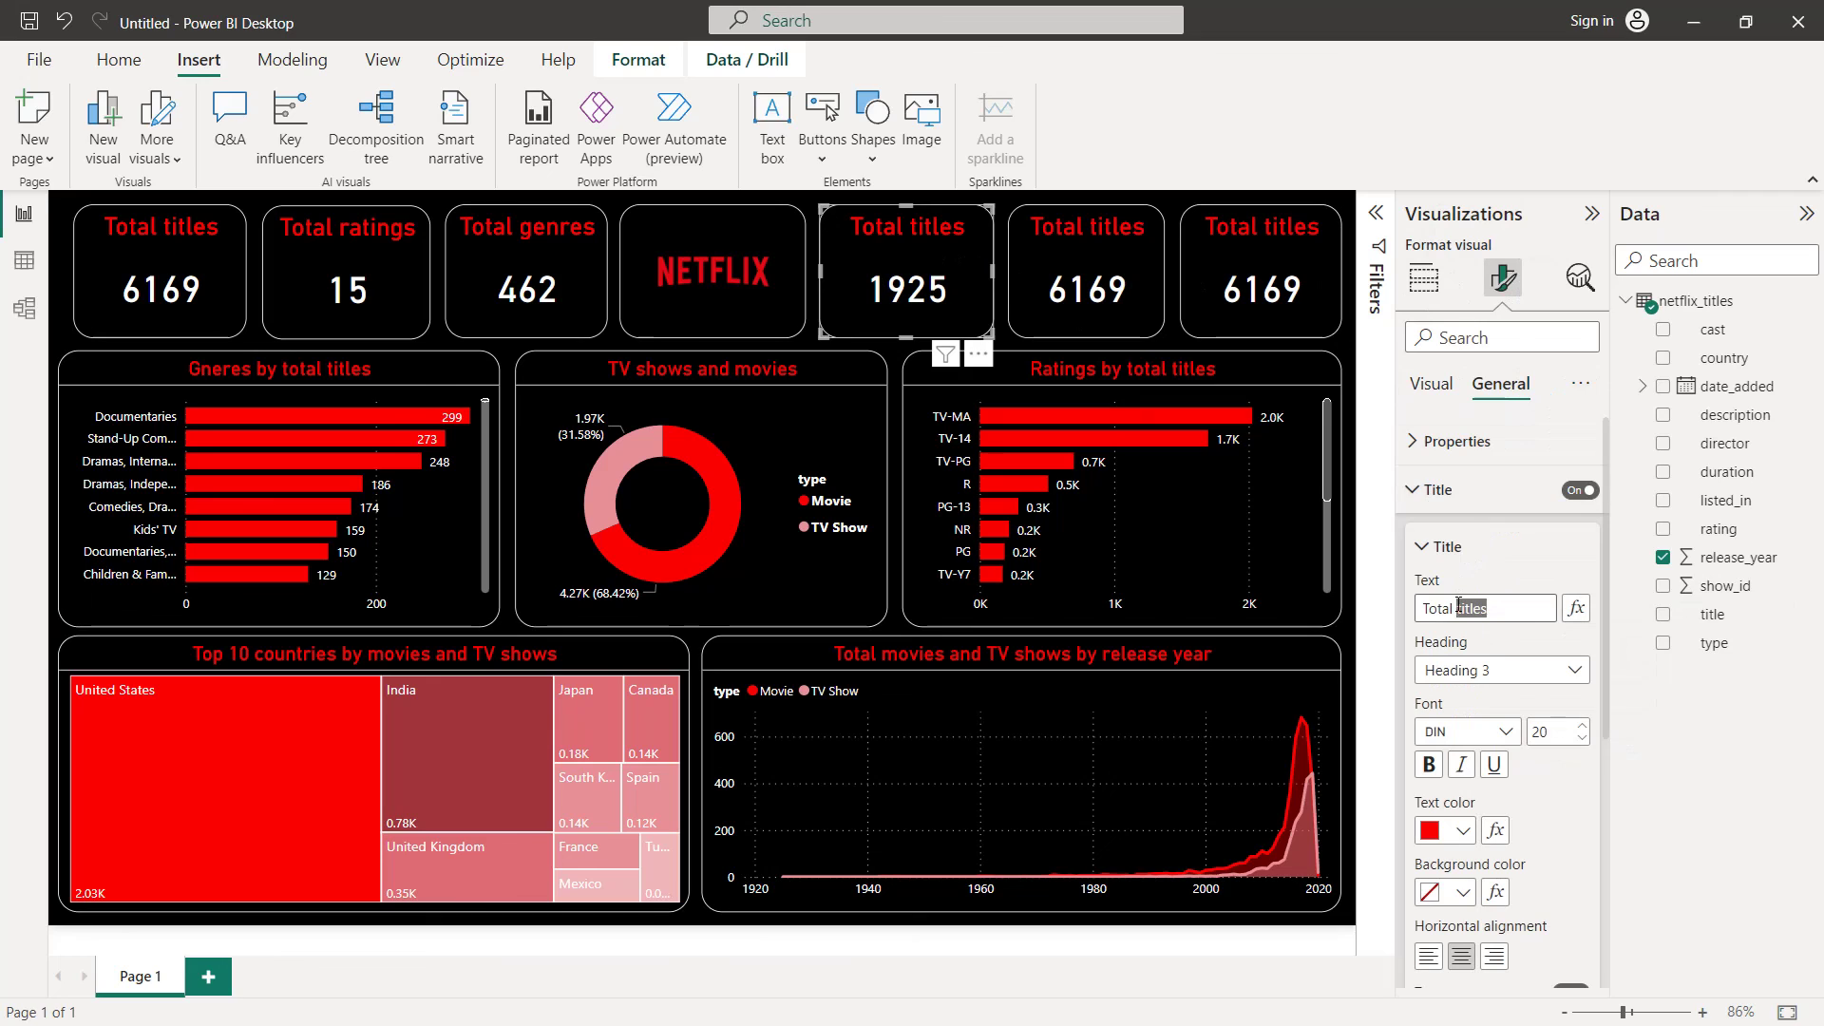
{"action": "type", "text": "Start date"}
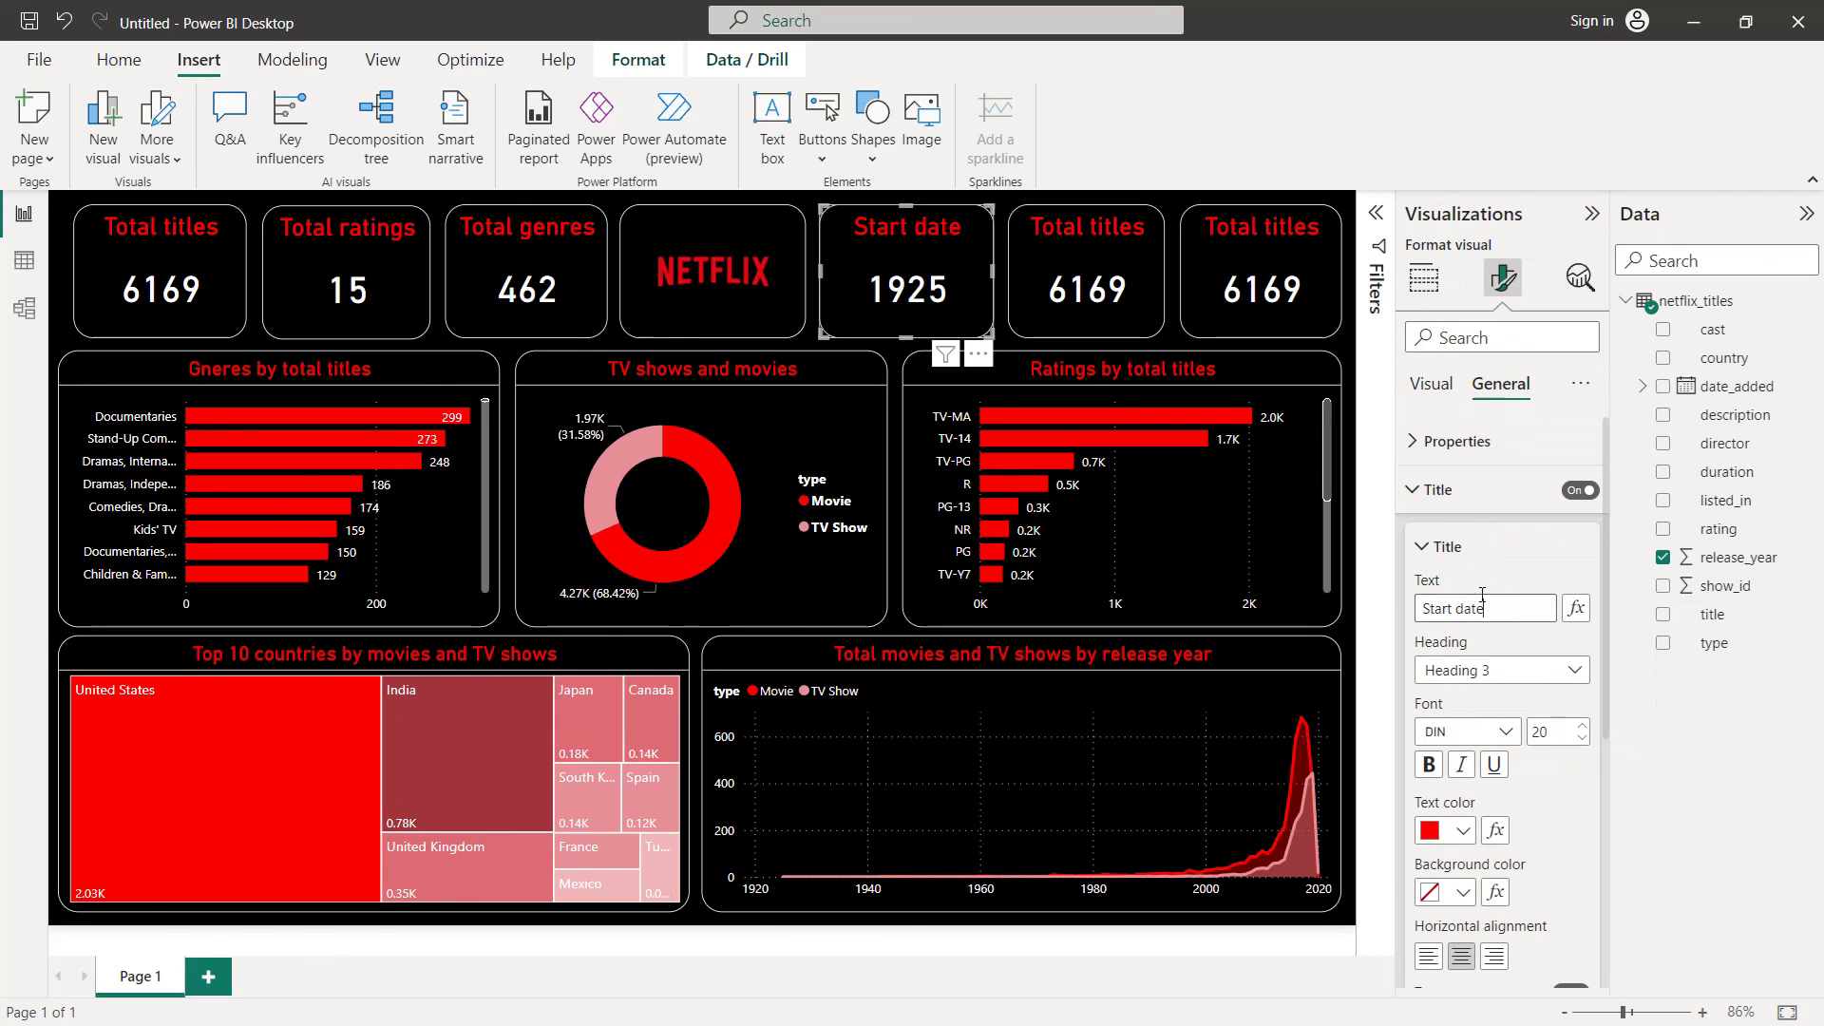
Change the title text of the card beside Start date to End date
{"action": "left_click", "coordinate": [1040, 248]}
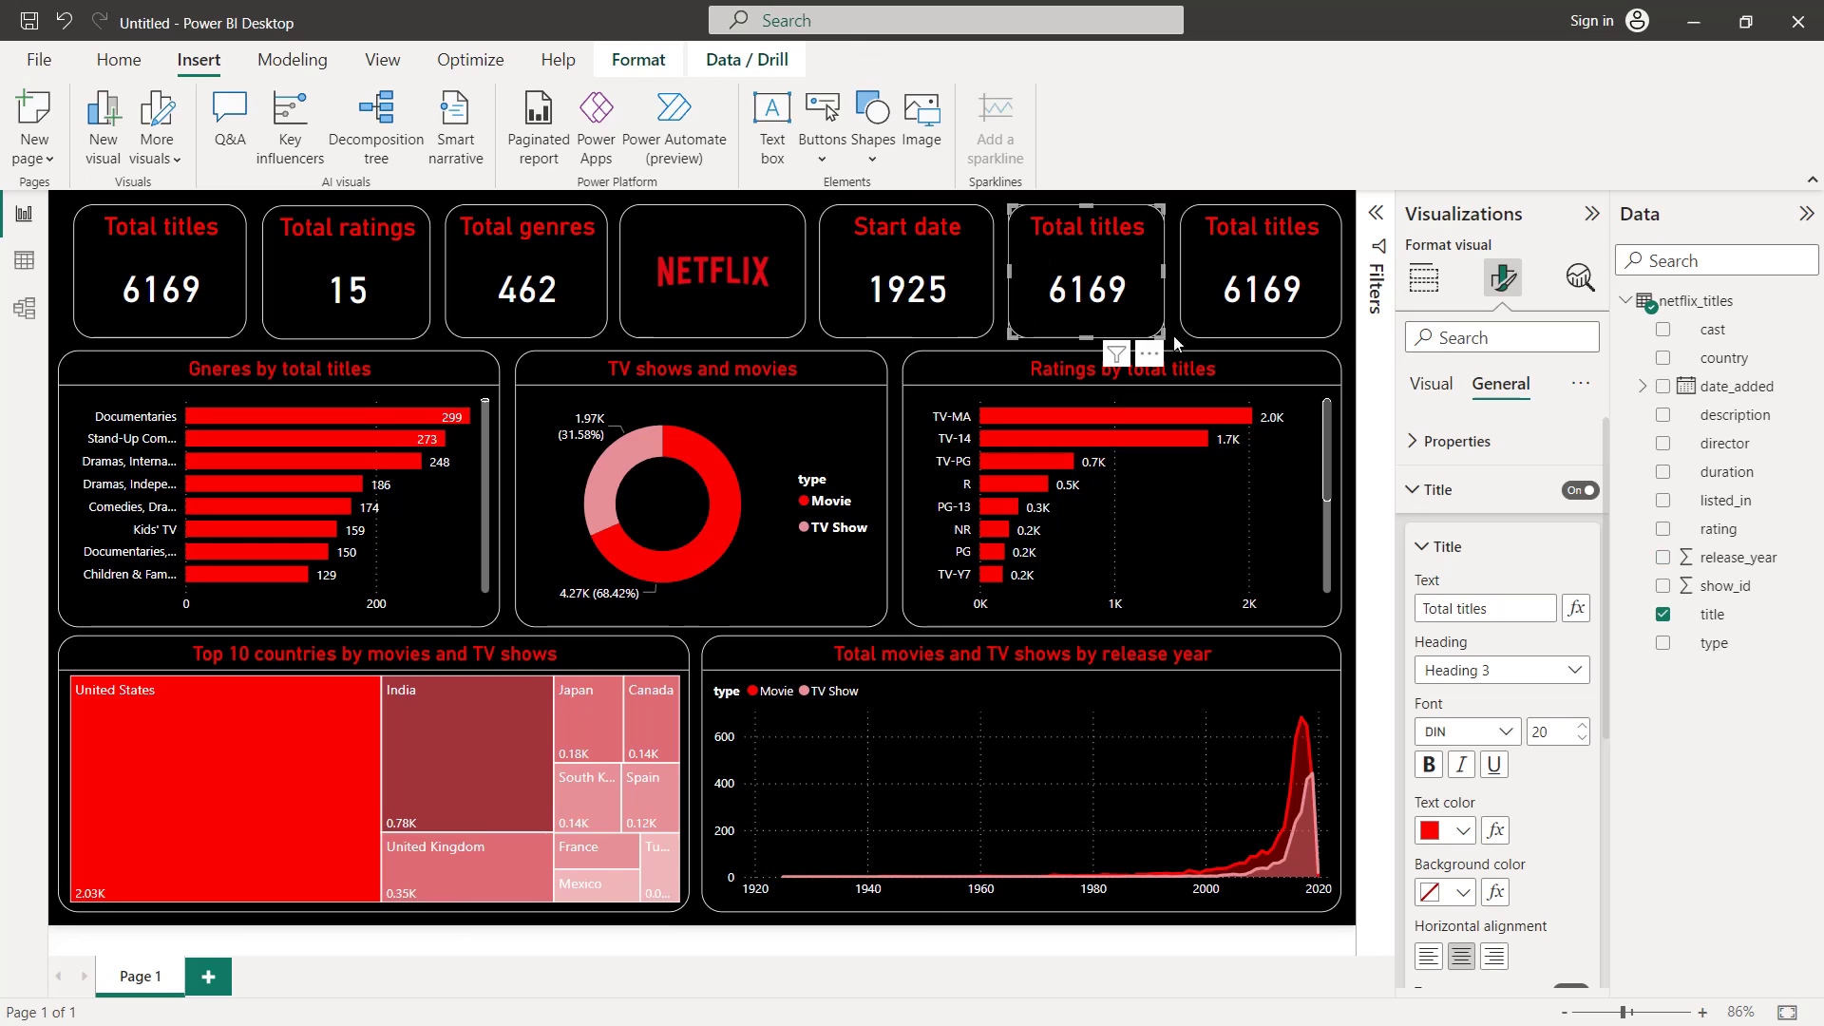
{"action": "triple_click", "coordinate": [1484, 615]}
{"action": "type", "text": "End date"}
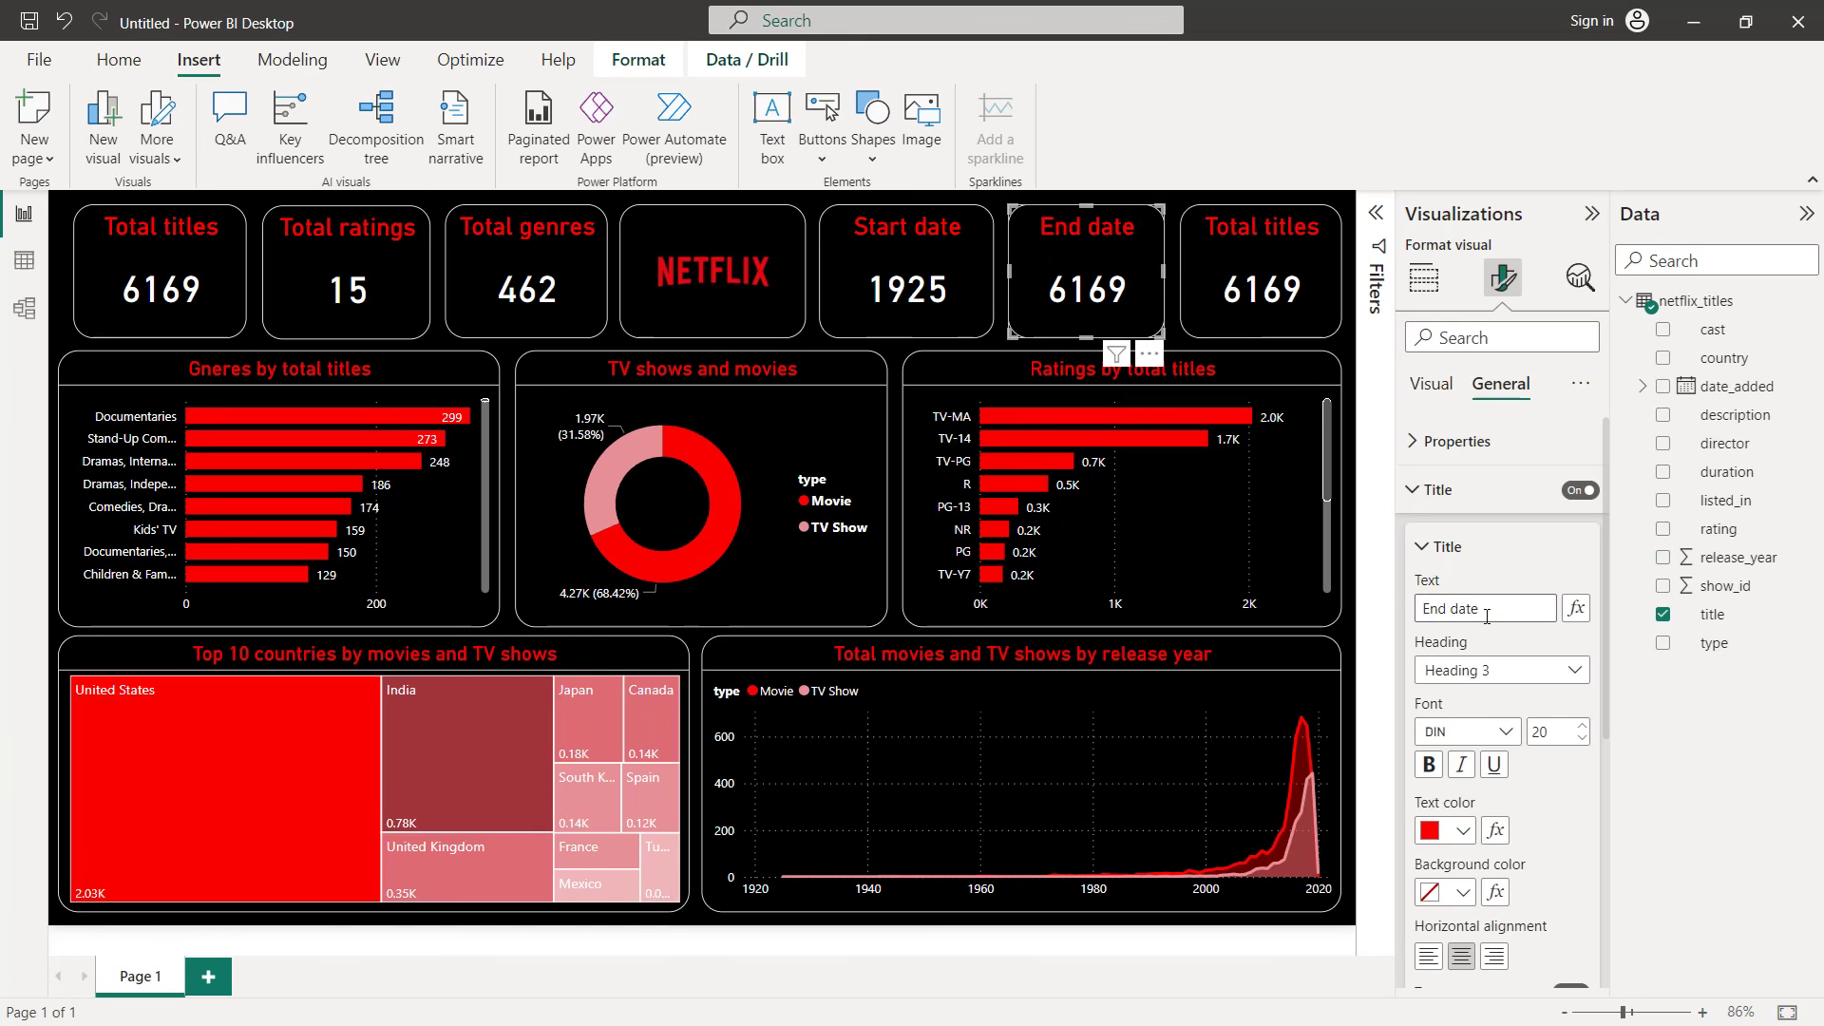
Replace the End date card's title field with release_year, summarized as the maximum
{"action": "left_click", "coordinate": [1431, 384]}
{"action": "left_click", "coordinate": [1423, 279]}
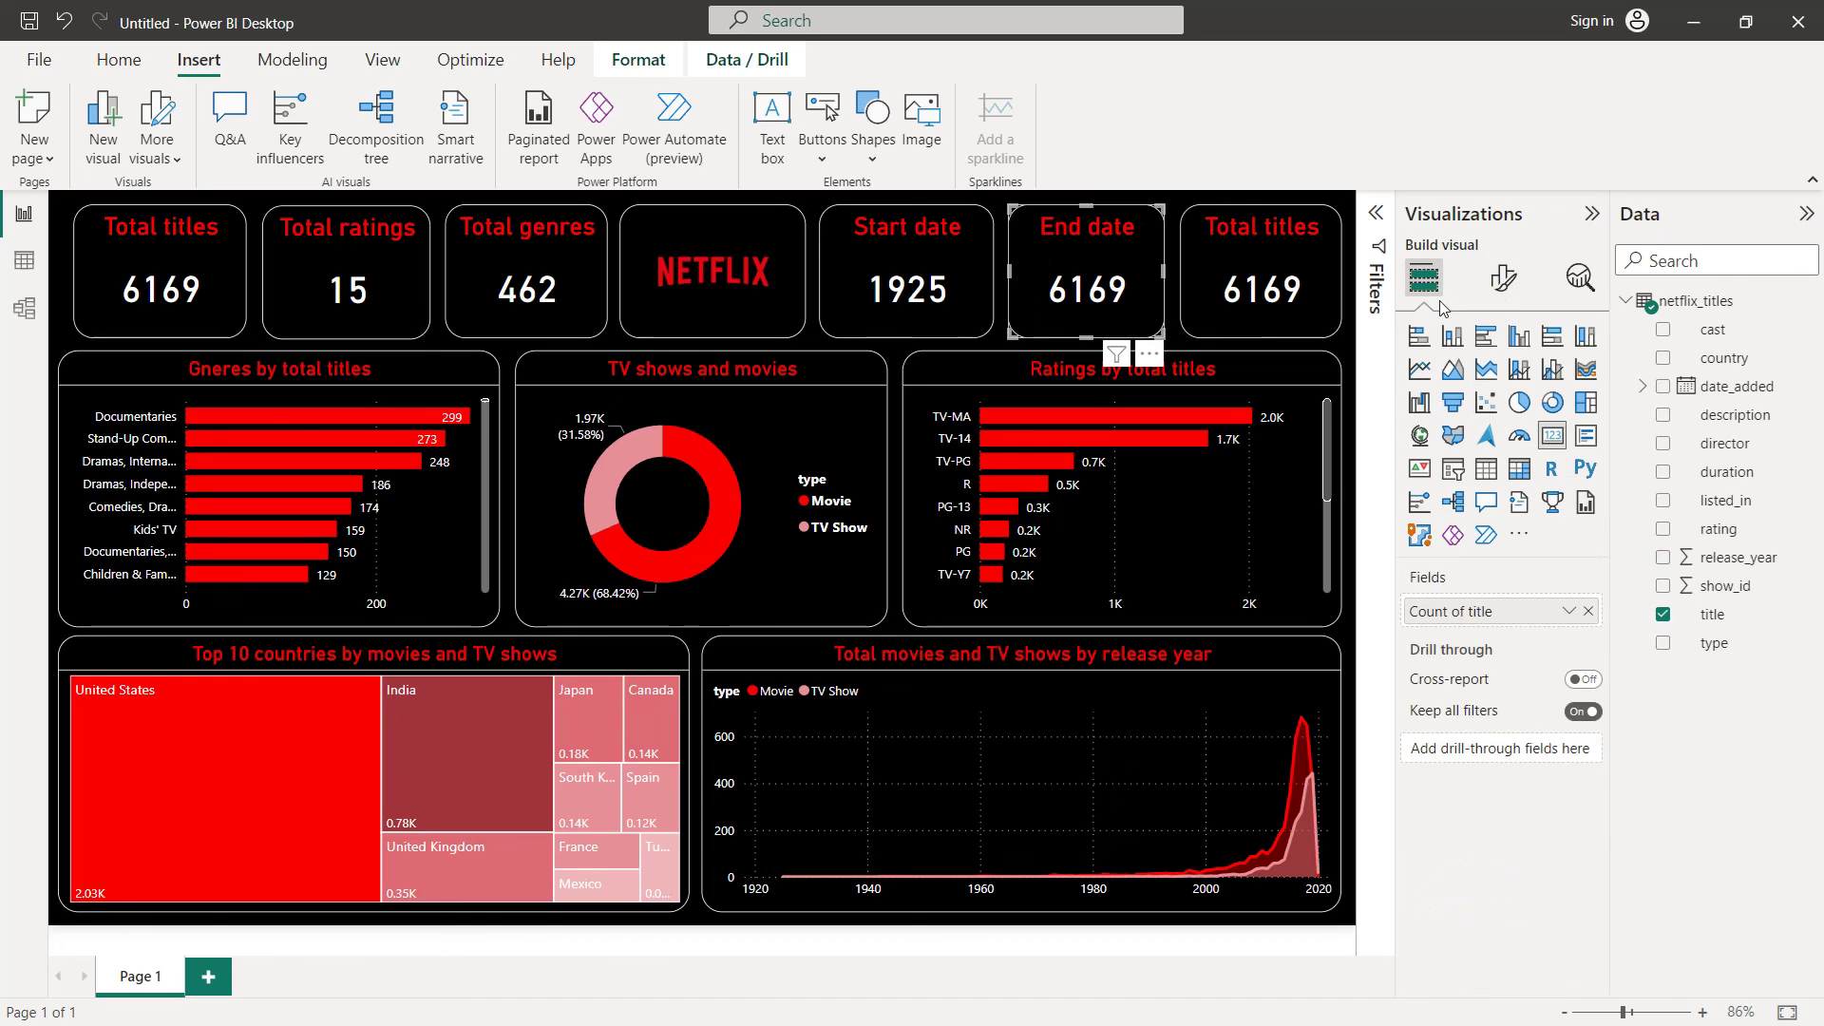
{"action": "left_click", "coordinate": [1587, 611]}
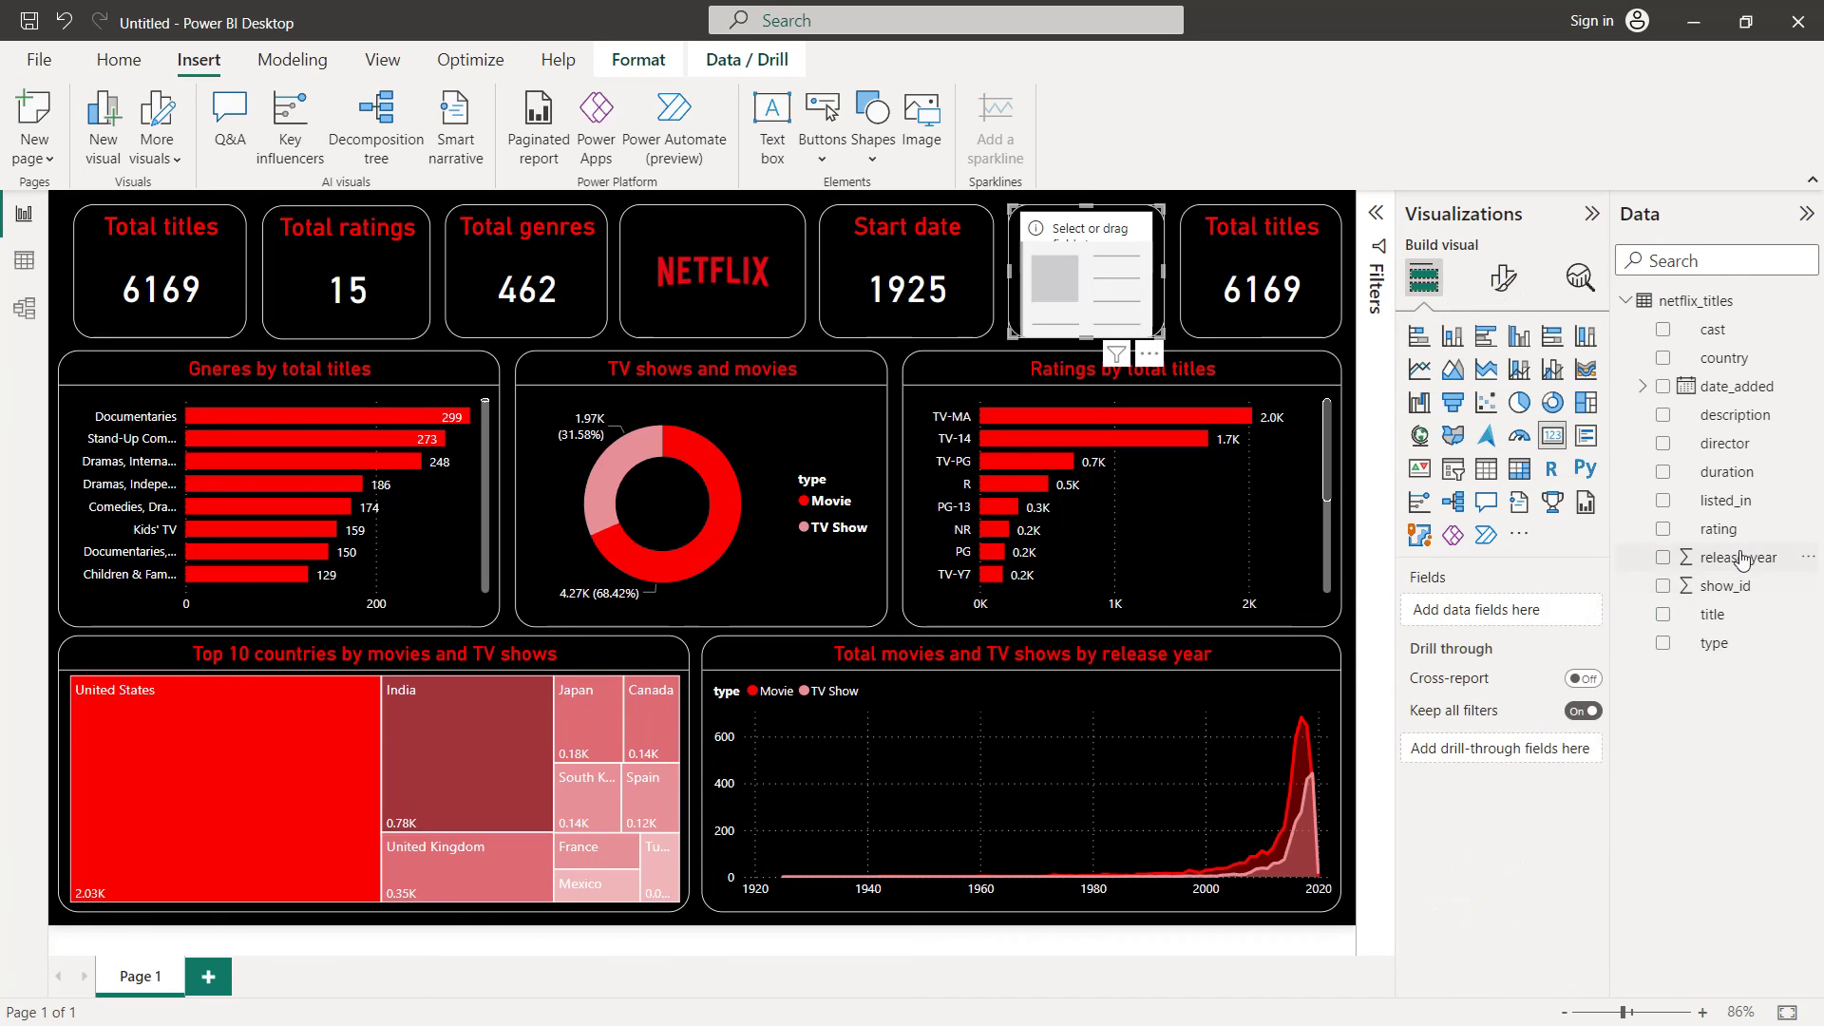
{"action": "left_click_drag", "start_coordinate": [1738, 559], "coordinate": [1558, 617]}
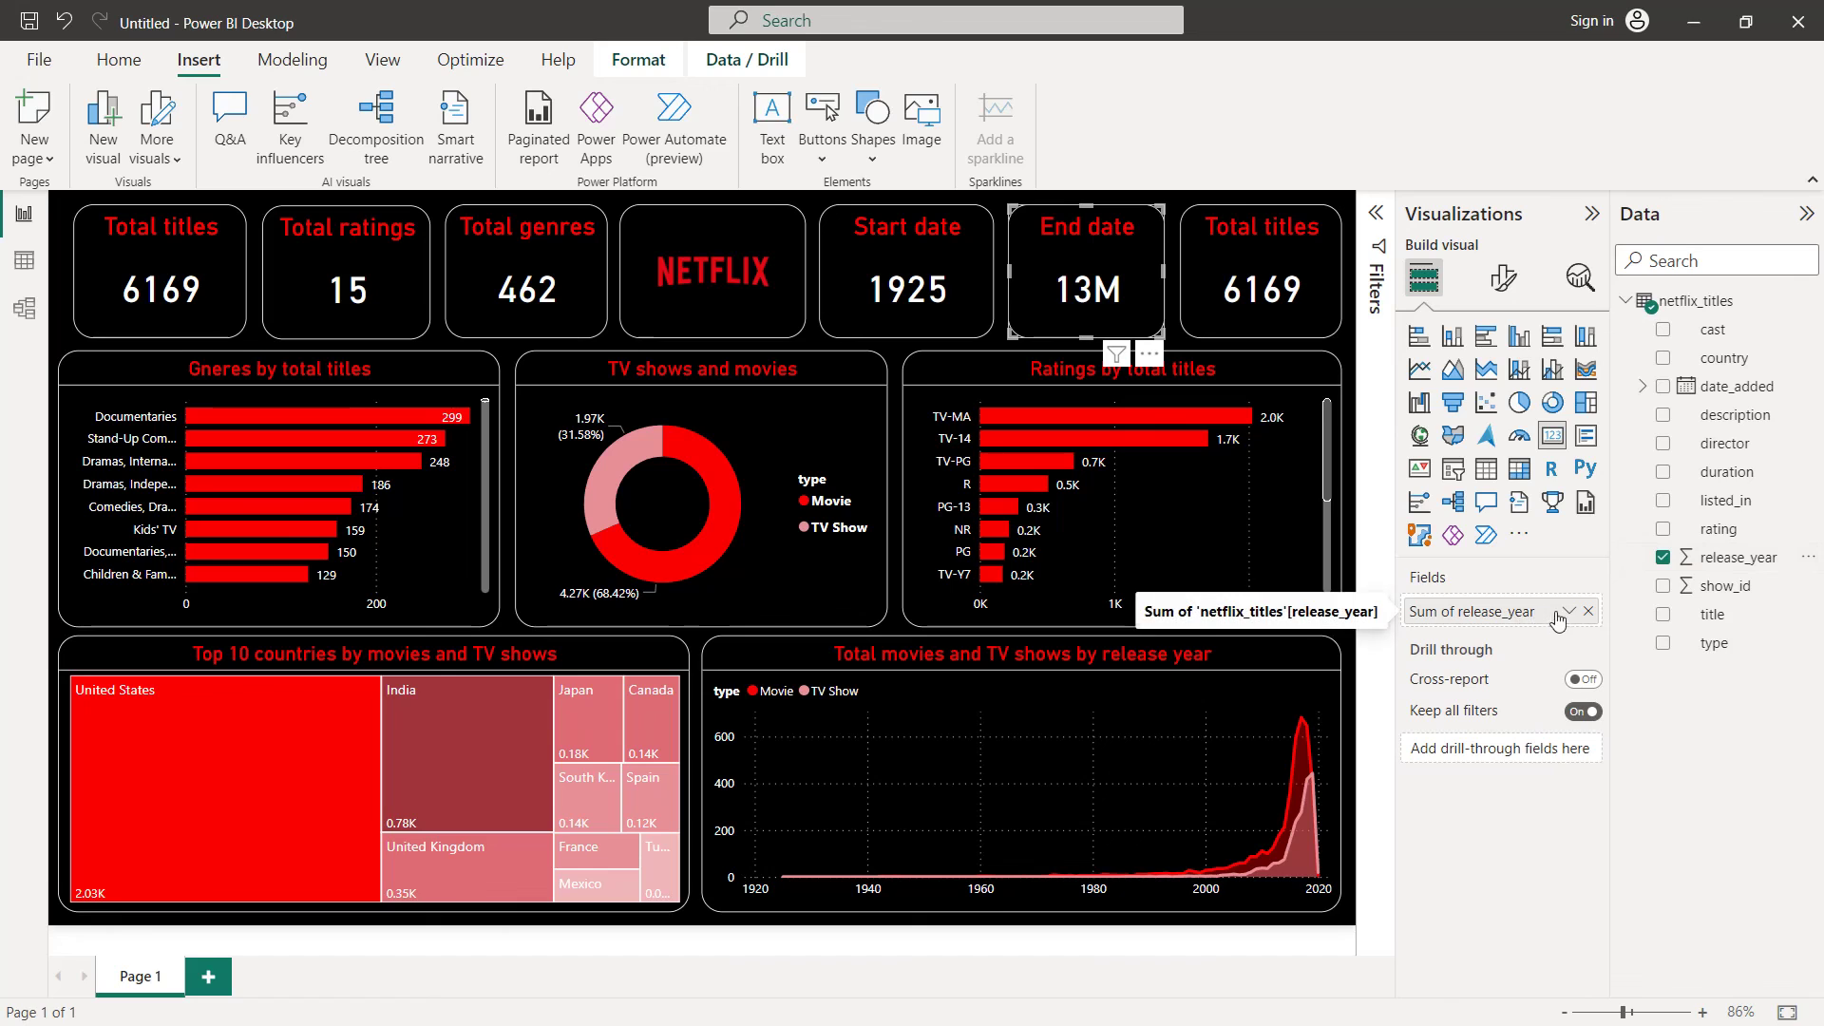
{"action": "left_click", "coordinate": [1568, 612]}
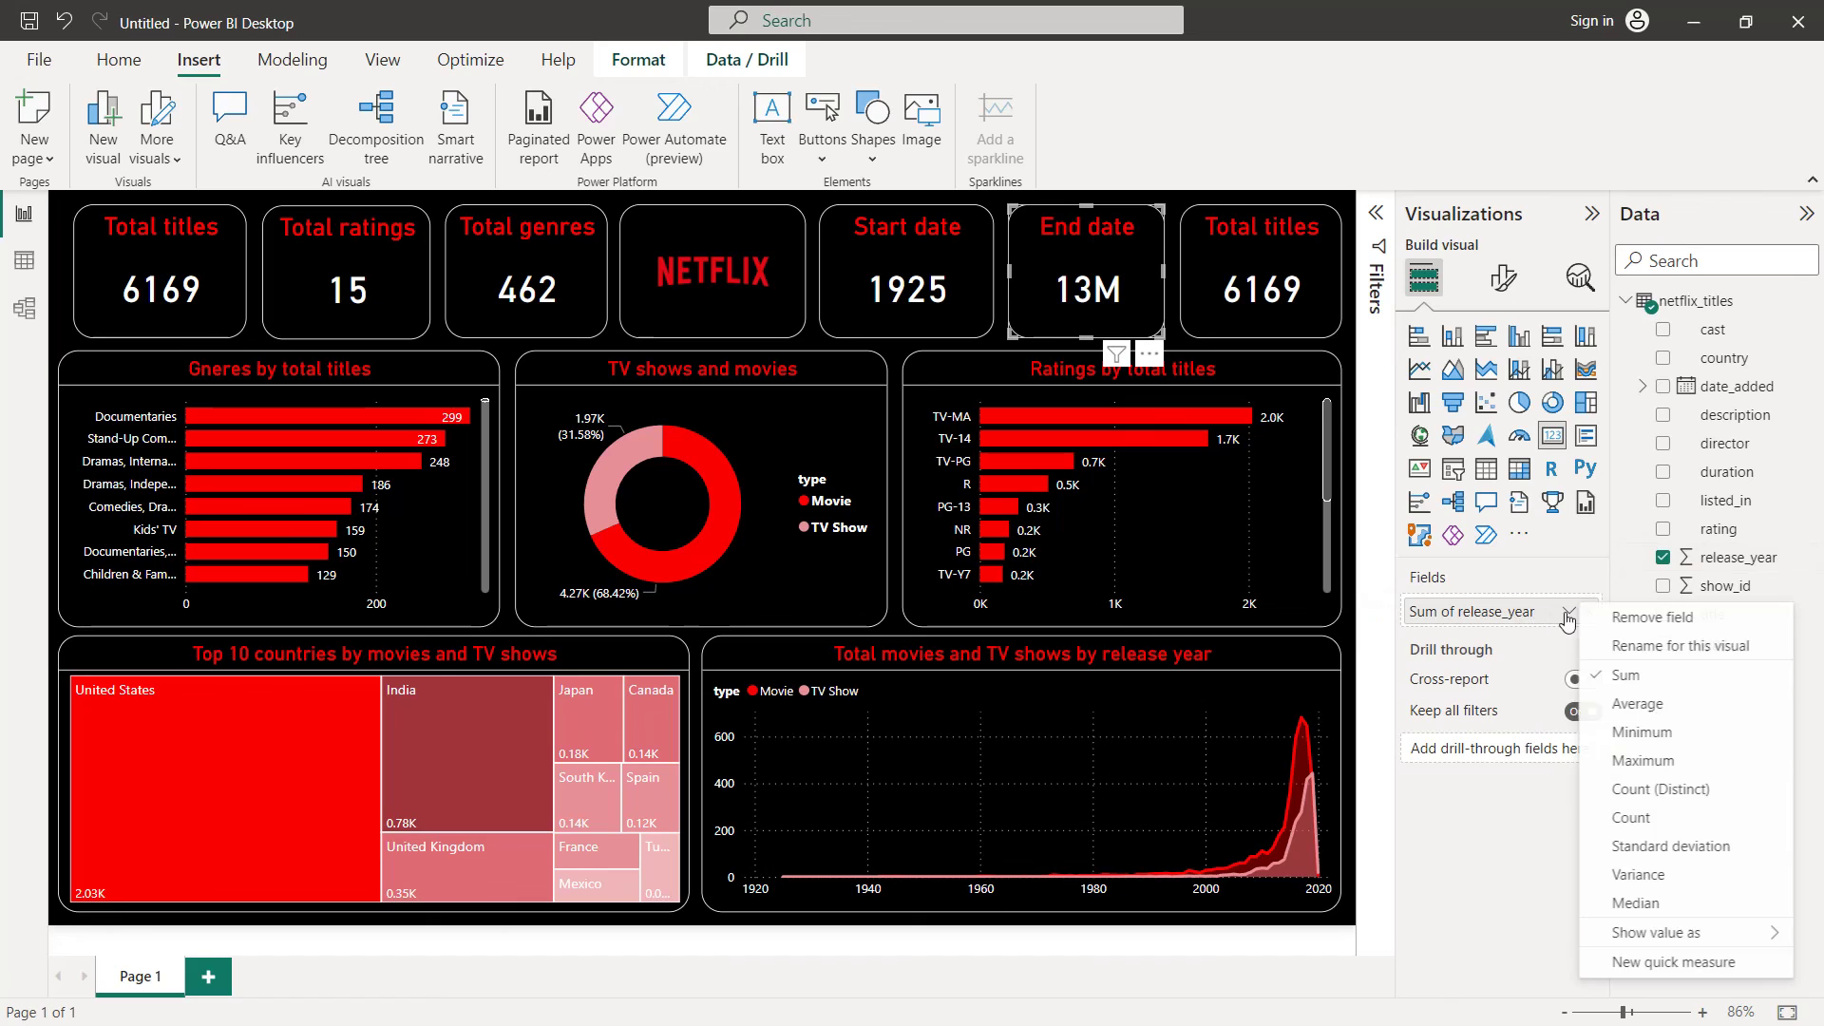
{"action": "left_click", "coordinate": [1642, 760]}
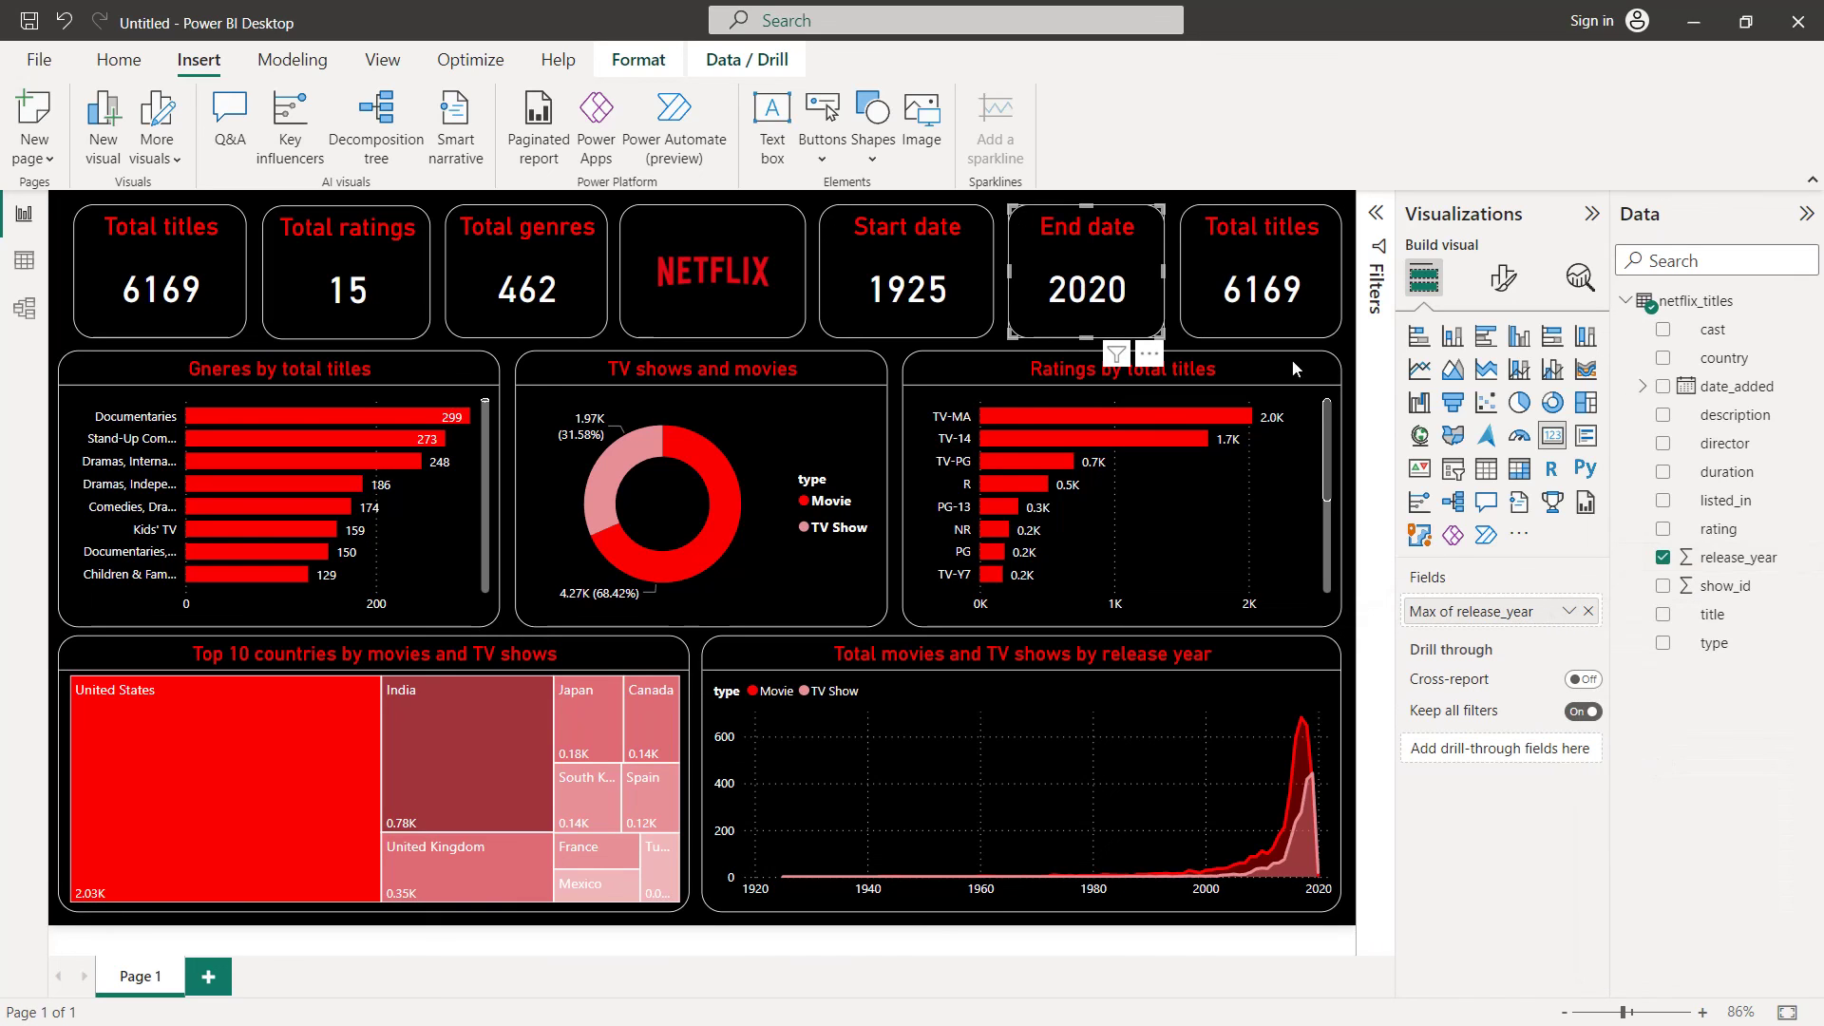
Replace the last card's title field with country, summarized as a distinct count
{"action": "left_click", "coordinate": [1264, 263]}
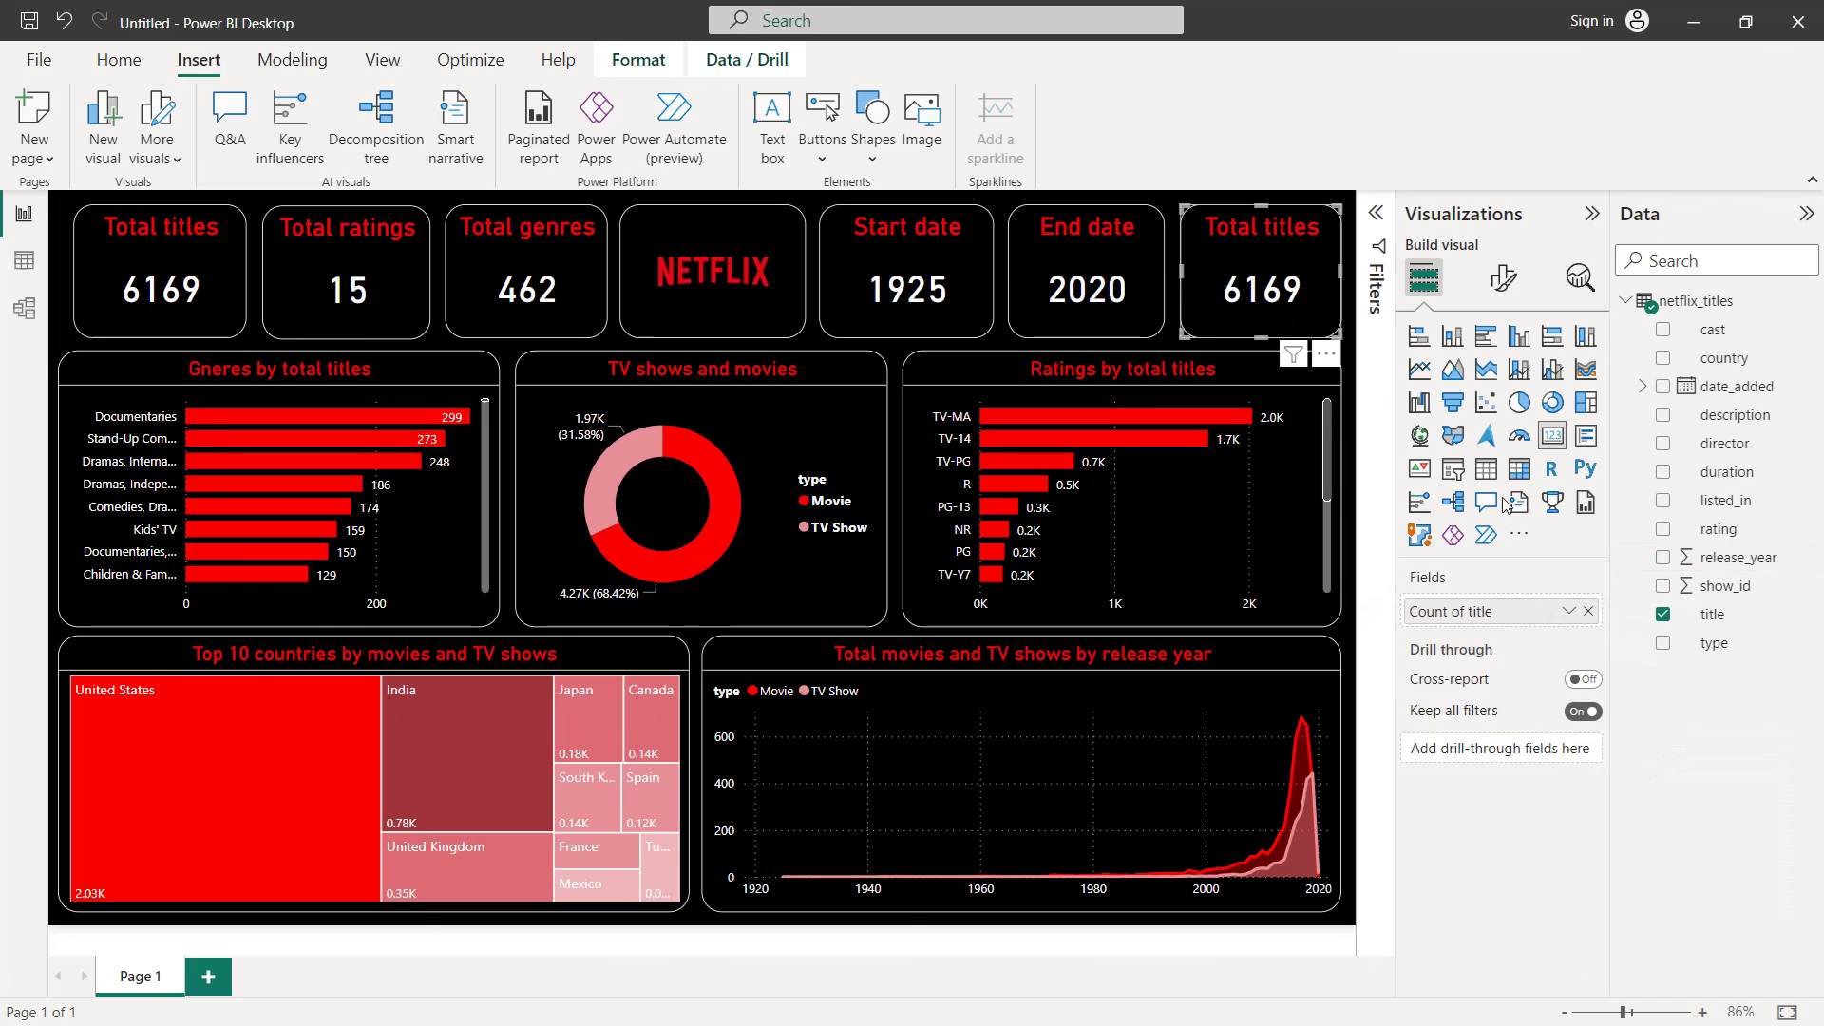
{"action": "left_click", "coordinate": [1587, 610]}
{"action": "left_click_drag", "start_coordinate": [1724, 358], "coordinate": [1519, 613]}
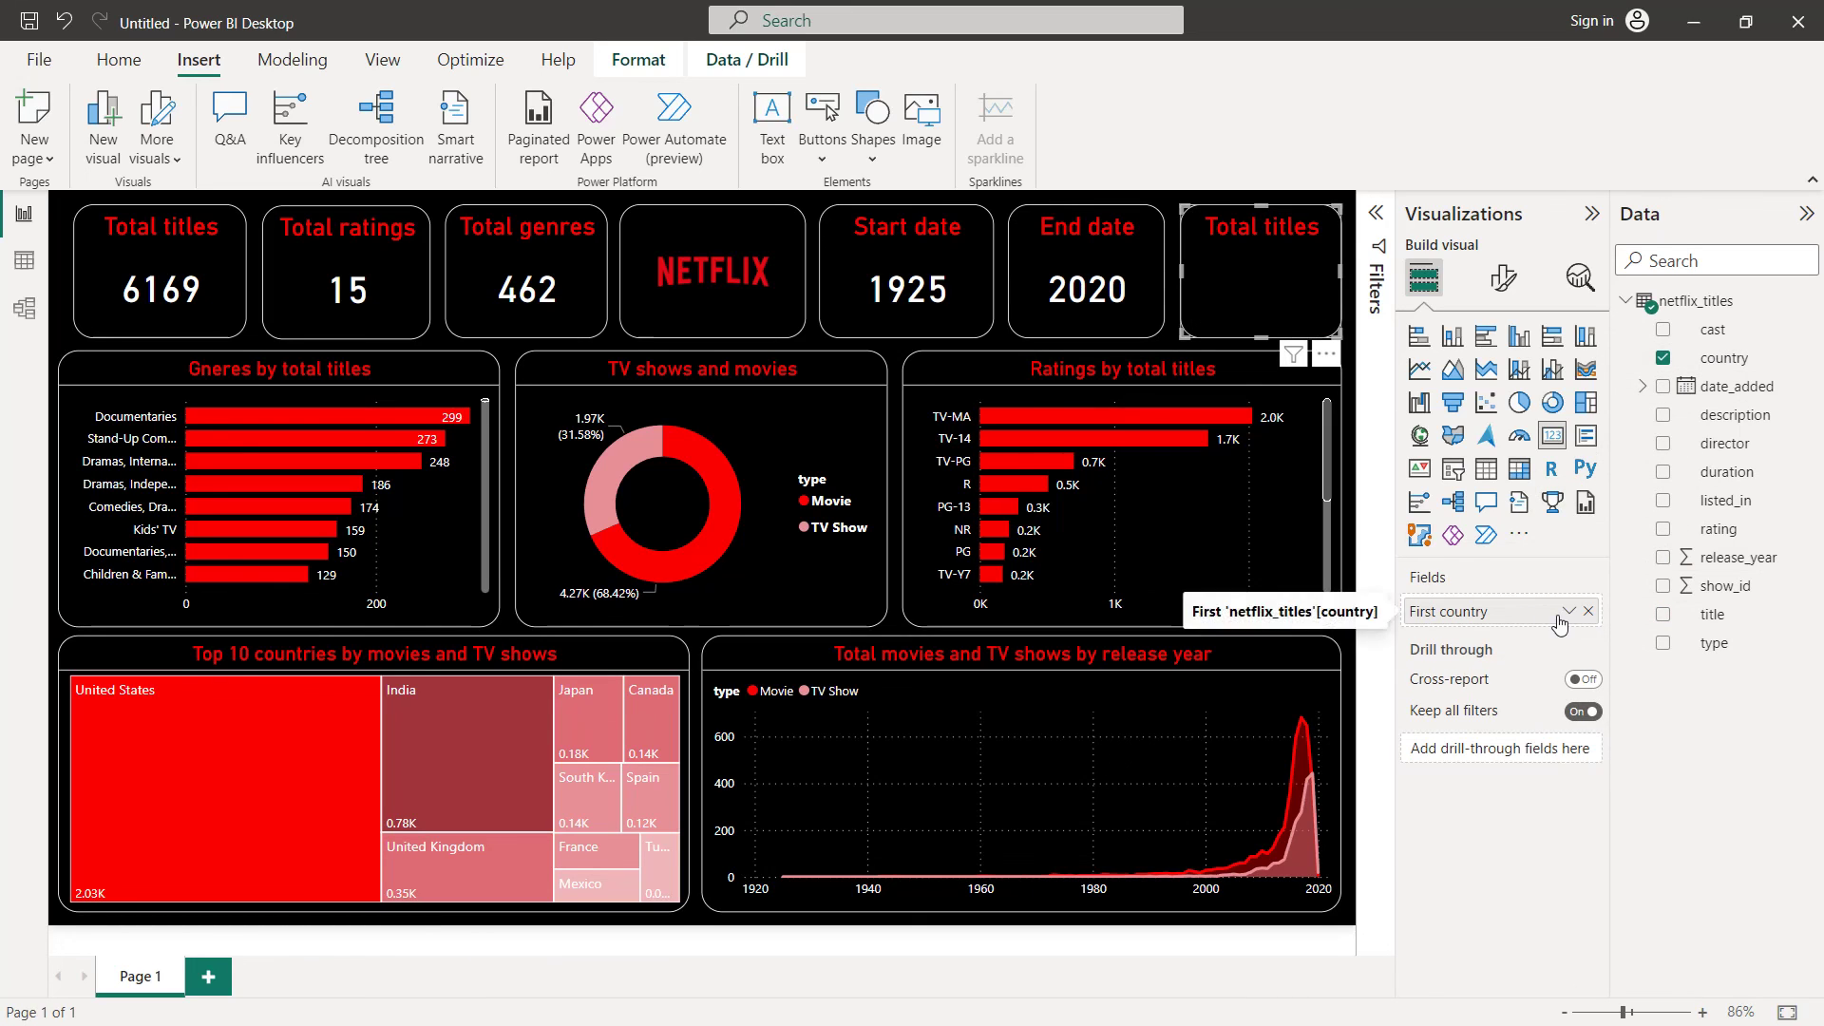
{"action": "left_click", "coordinate": [1566, 614]}
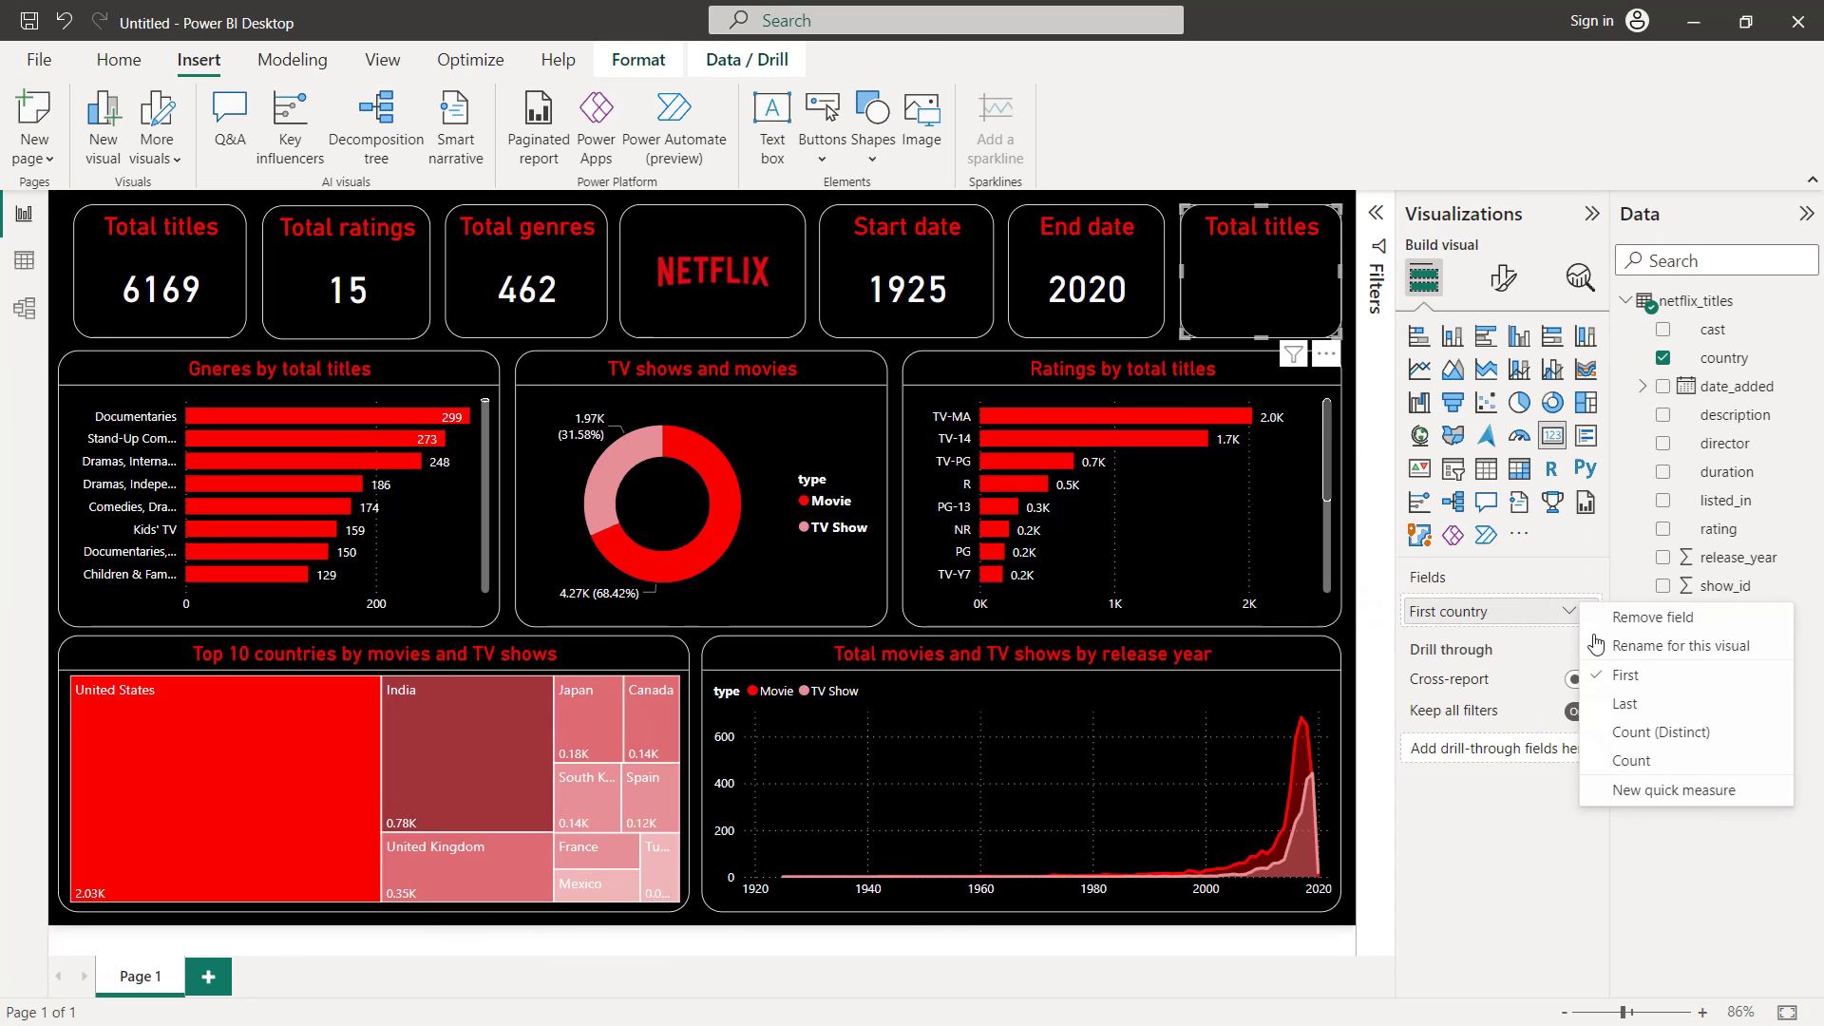
{"action": "left_click", "coordinate": [1640, 748]}
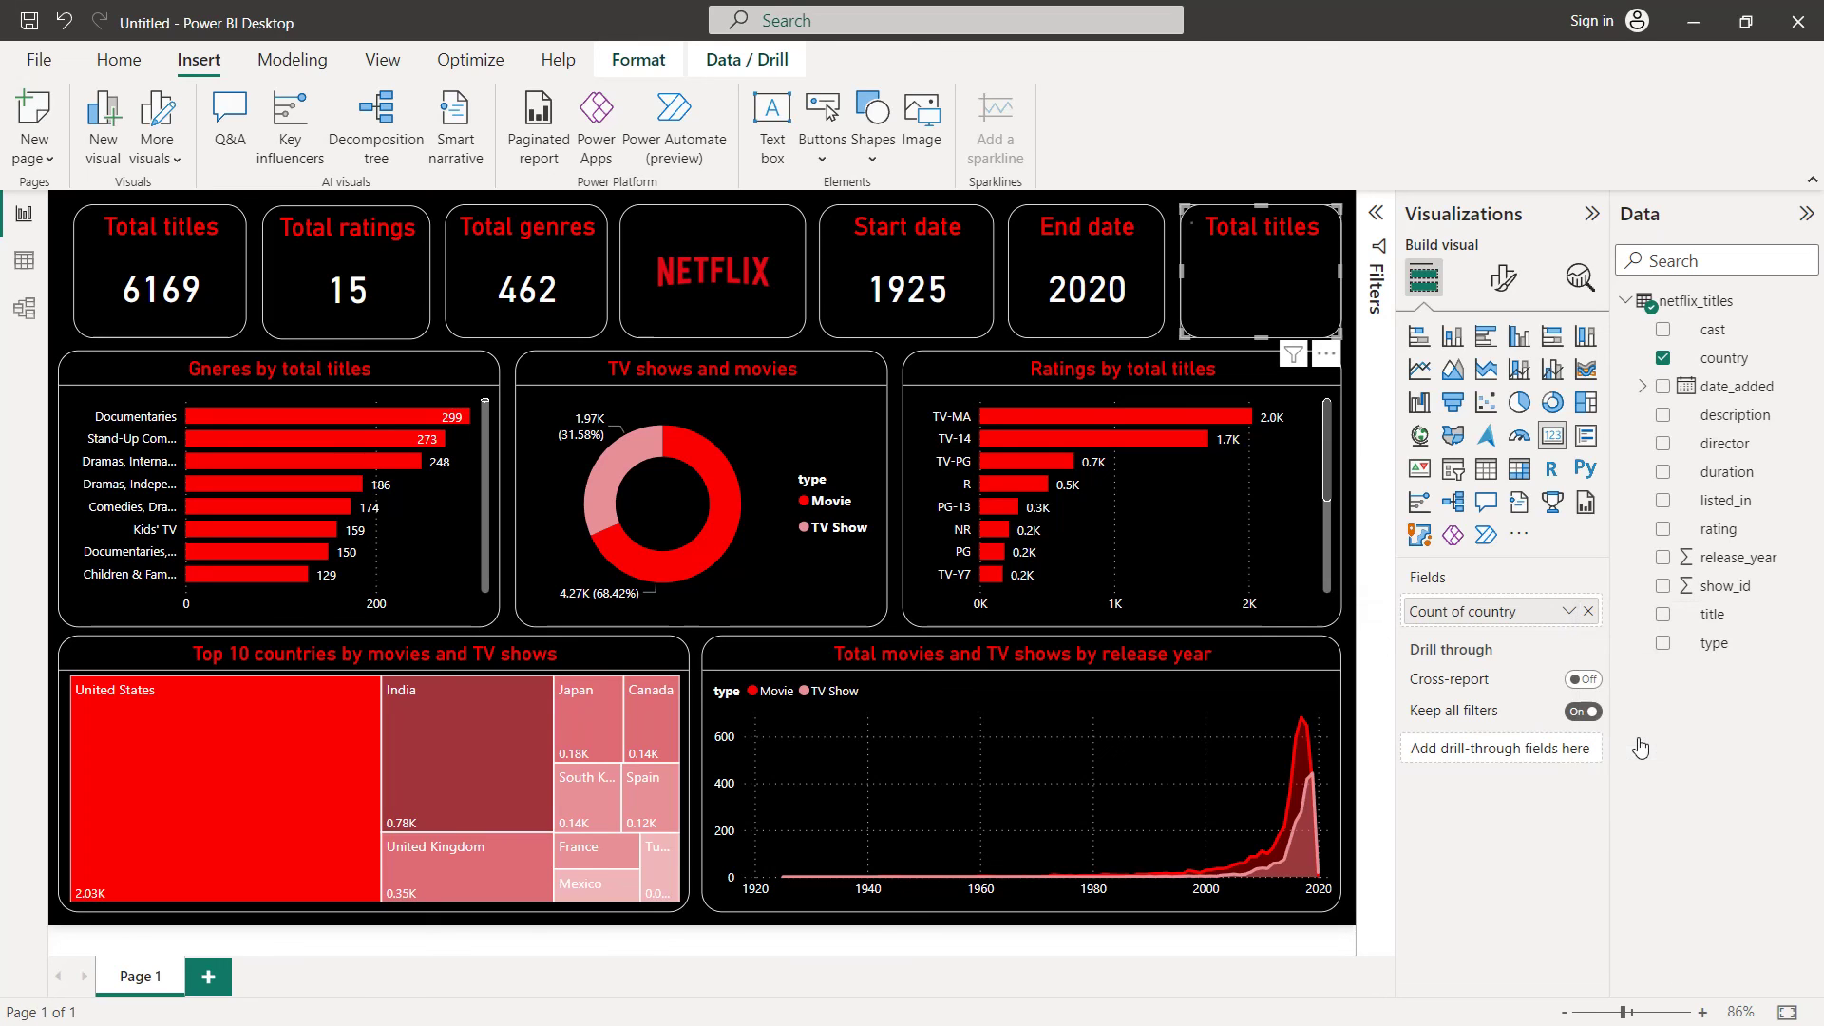
Change the title text of the country count card to Locations
{"action": "left_click", "coordinate": [1503, 277]}
{"action": "left_click", "coordinate": [1517, 462]}
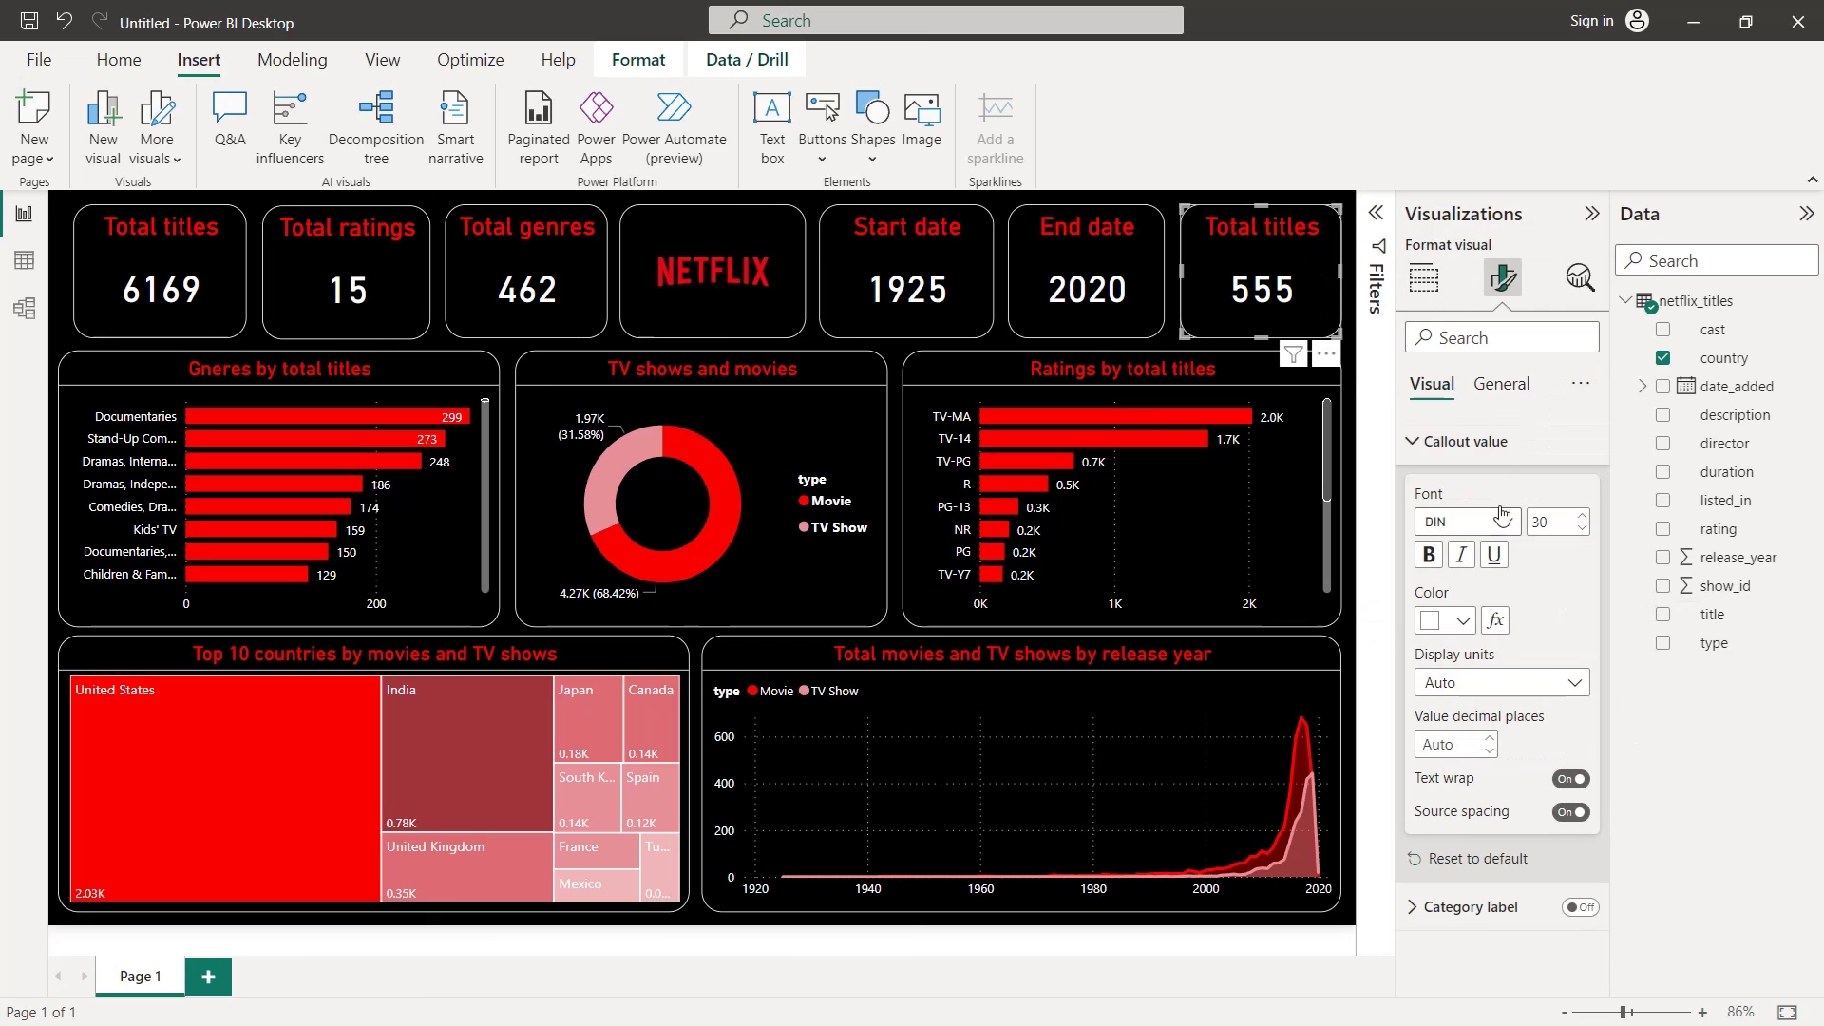
{"action": "left_click", "coordinate": [1497, 385]}
{"action": "left_click", "coordinate": [1504, 488]}
{"action": "triple_click", "coordinate": [1478, 606]}
{"action": "type", "text": "LOcations"}
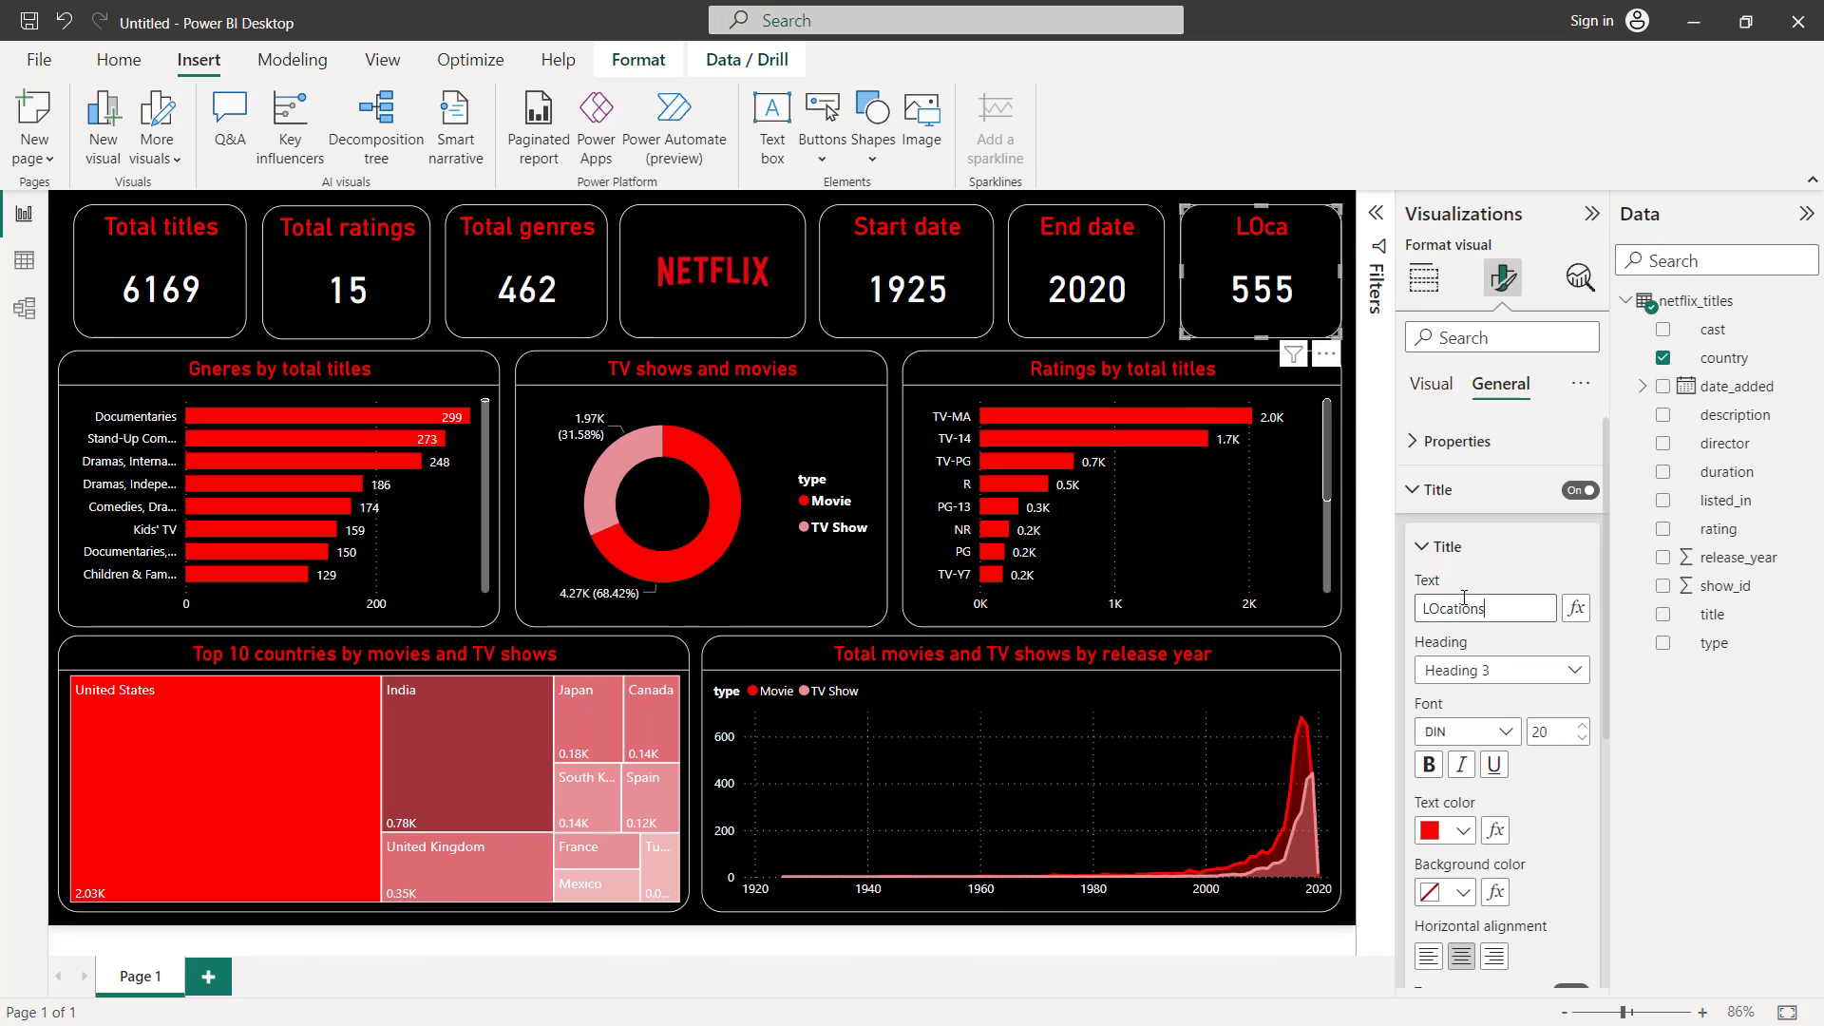
{"action": "key", "text": "BackSpace"}
{"action": "type", "text": "o"}
{"action": "left_click", "coordinate": [1581, 712]}
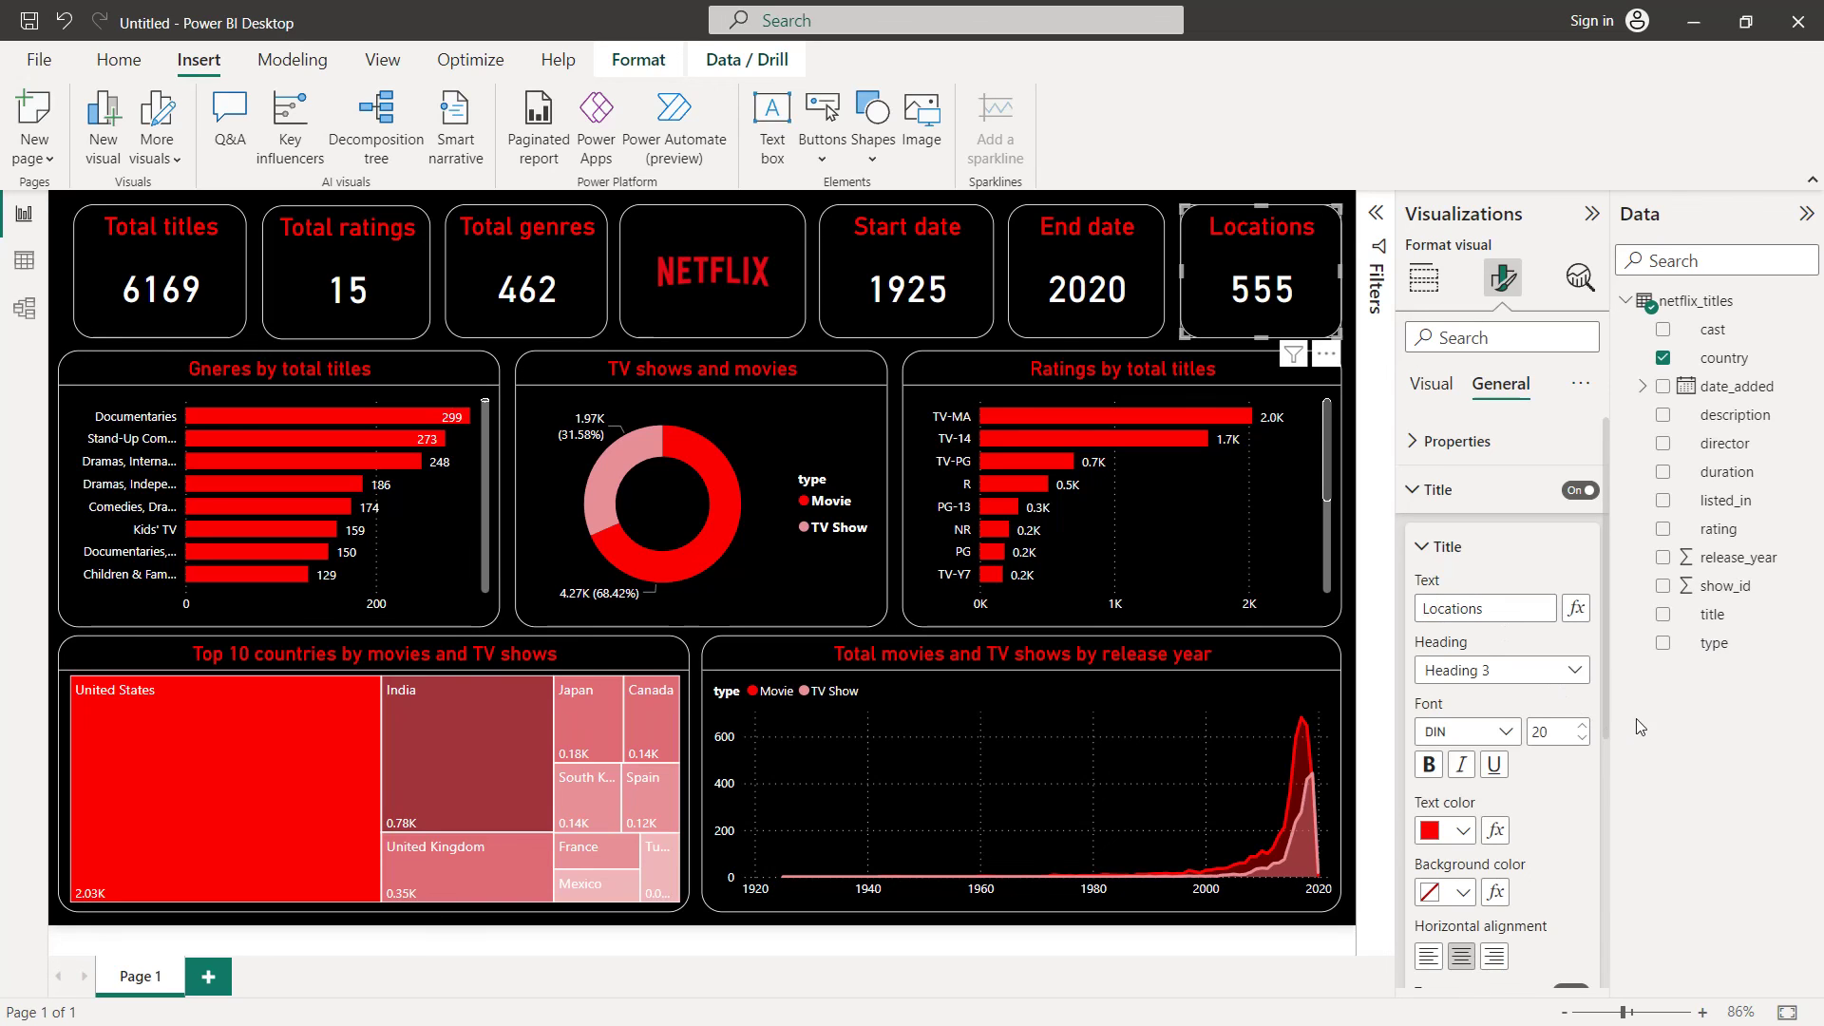
Collapse the Visualizations and Data panes to give the finished report more room
{"action": "left_click", "coordinate": [1588, 224]}
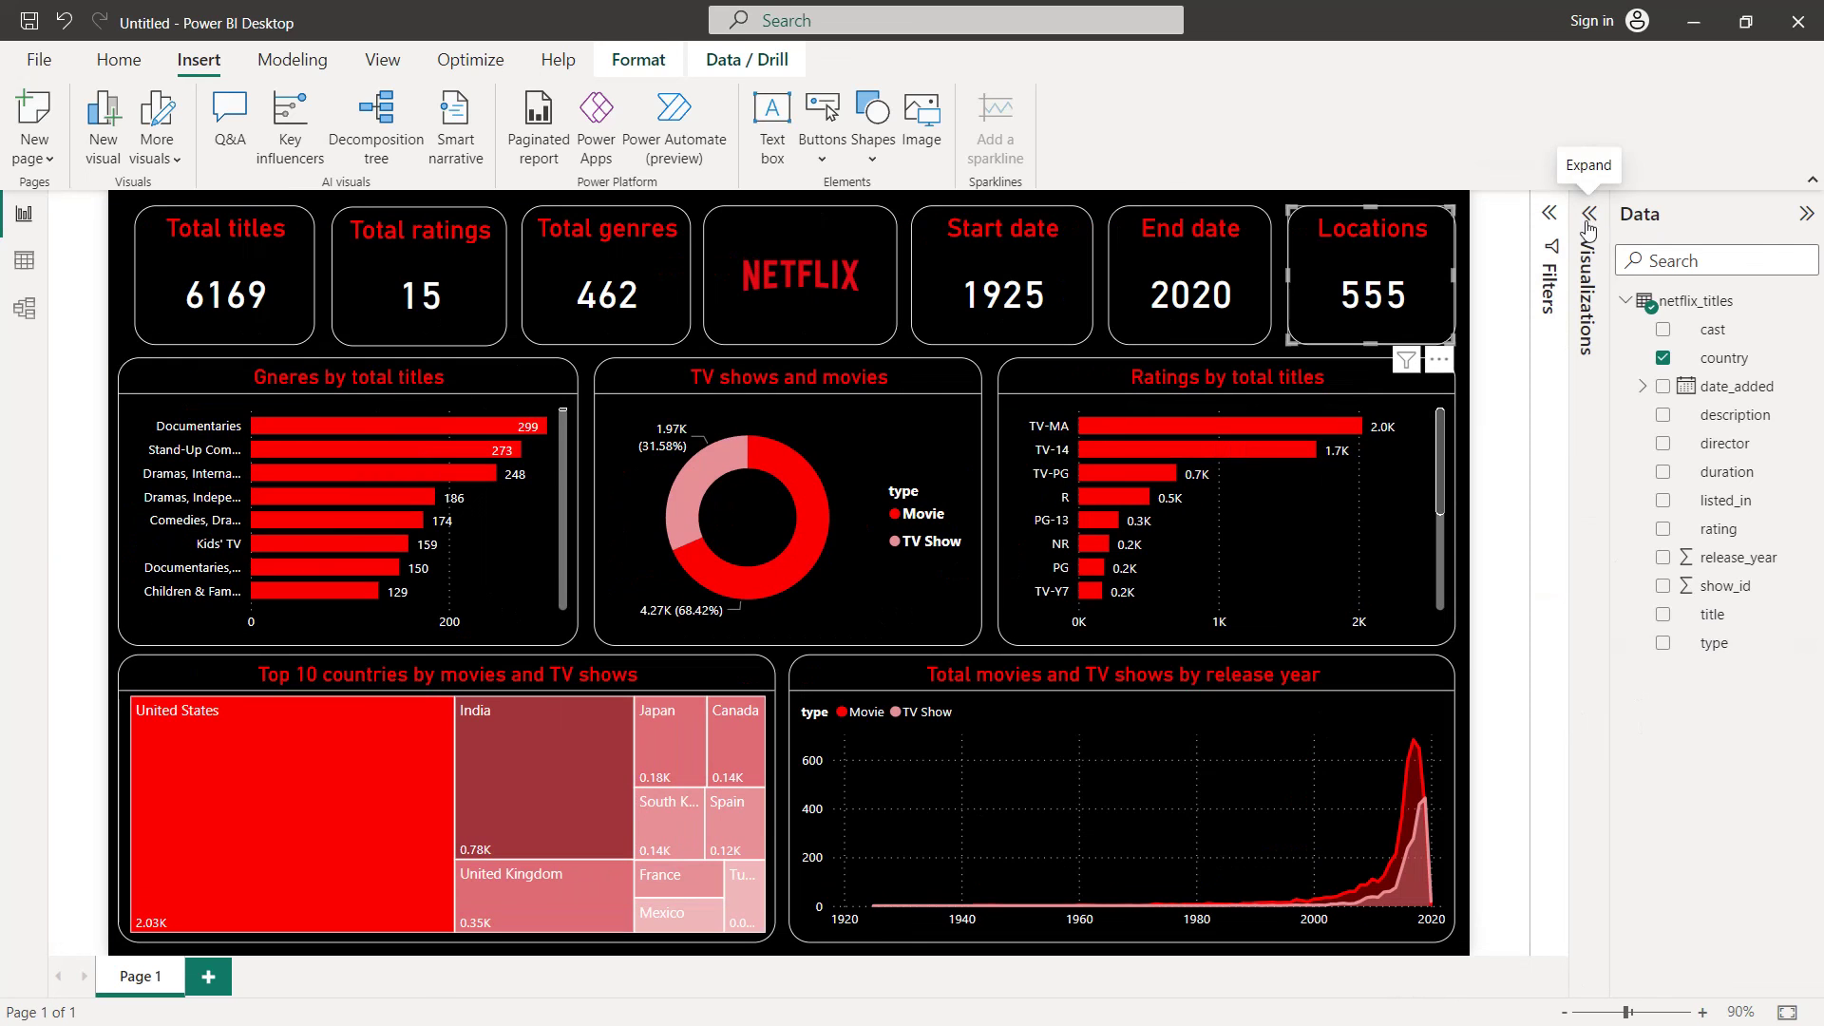
{"action": "left_click", "coordinate": [1801, 224]}
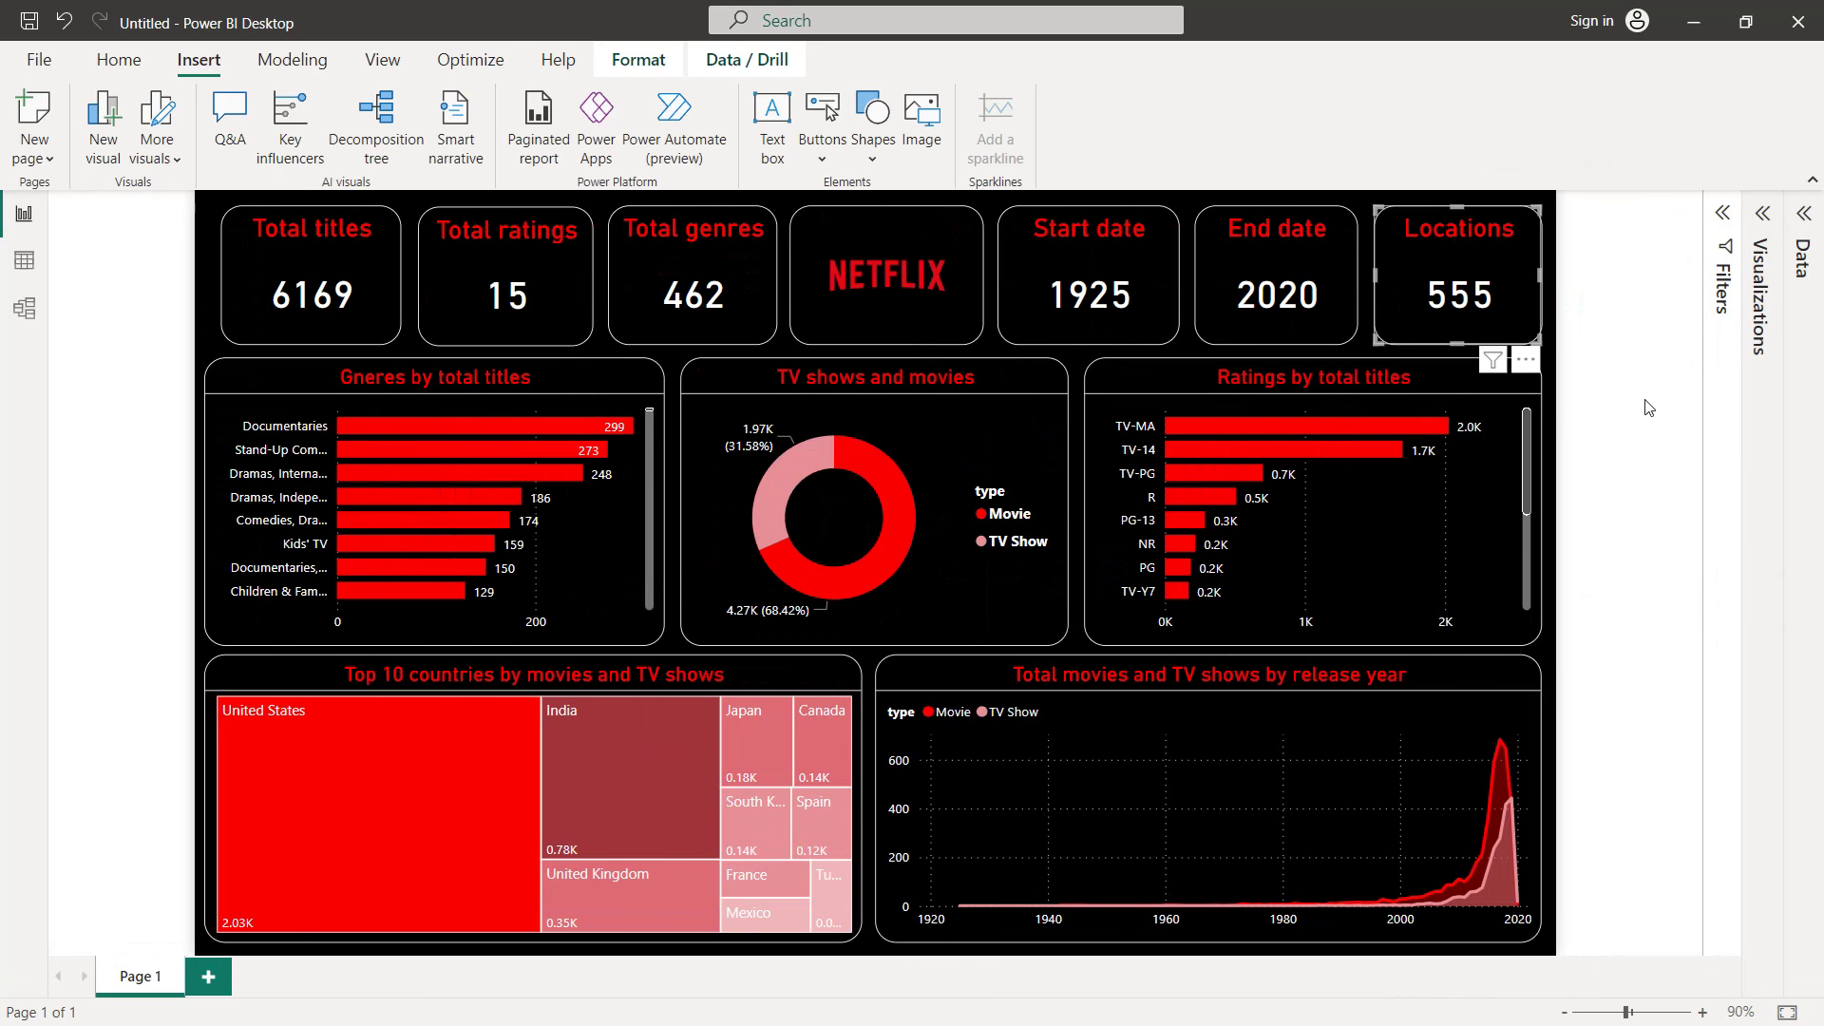